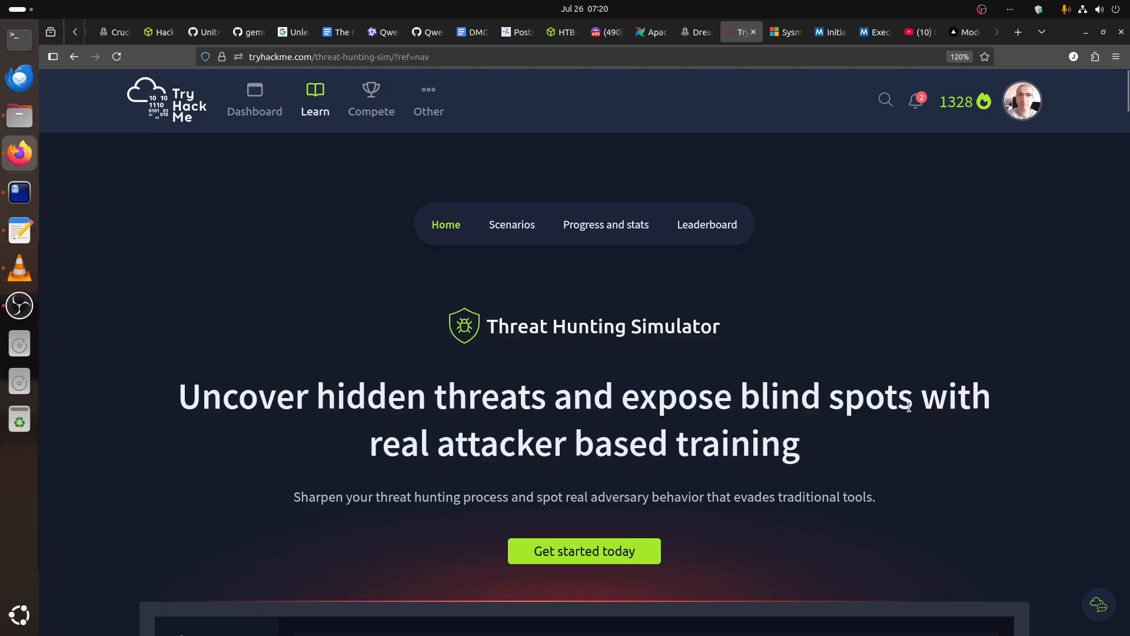
Go through the Threat Hunting Simulator product tour from the welcome message through threat intel, SIEM and documentation.
{"action": "scroll", "coordinate": [910, 409], "scroll_direction": "down", "scroll_amount": 5}
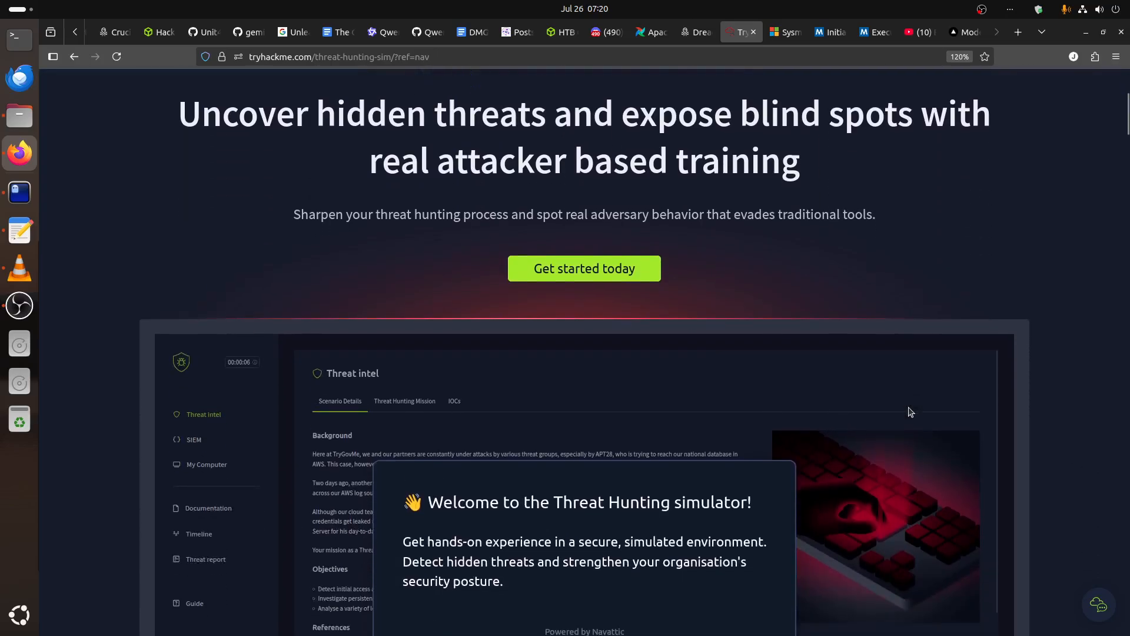
{"action": "scroll", "coordinate": [909, 409], "scroll_direction": "down", "scroll_amount": 5}
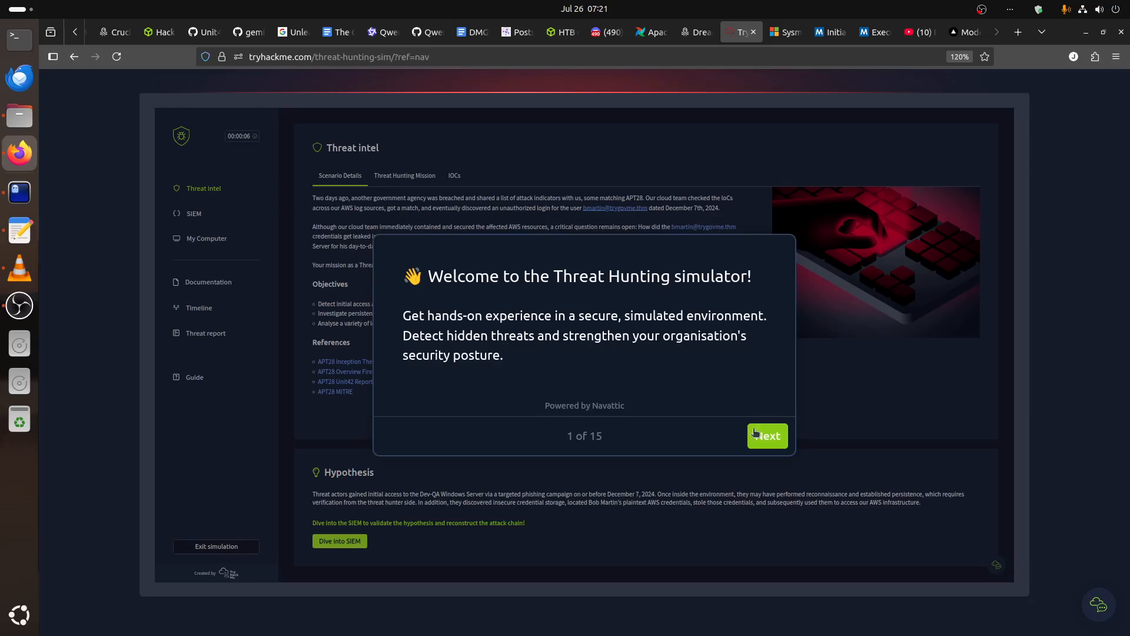
{"action": "left_click", "coordinate": [775, 440]}
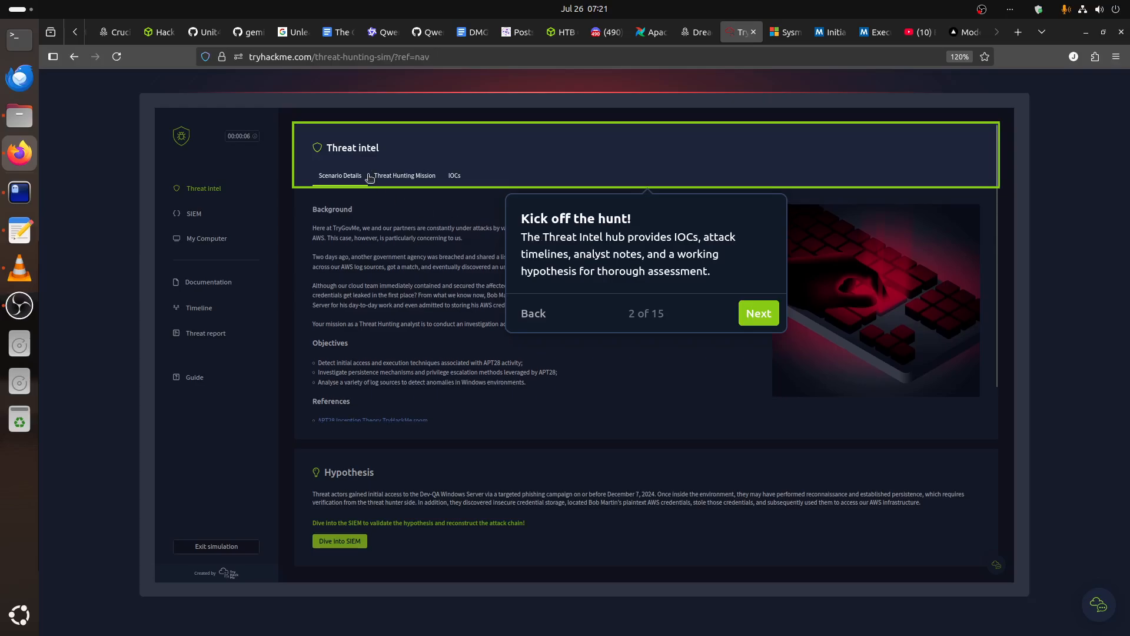
{"action": "left_click", "coordinate": [759, 313]}
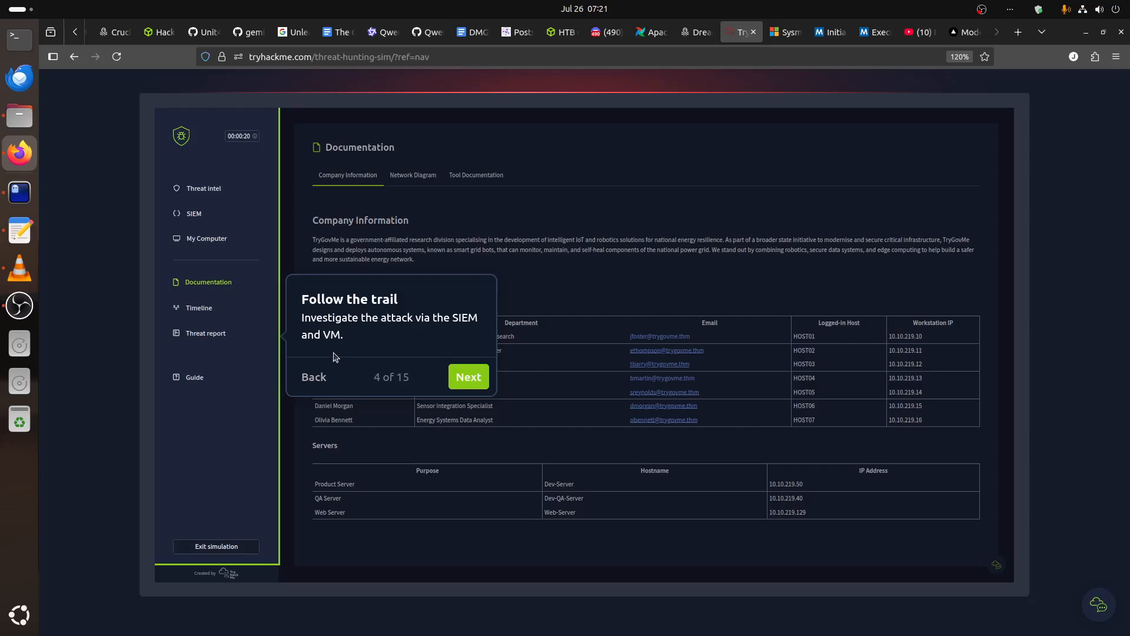
{"action": "left_click", "coordinate": [475, 378]}
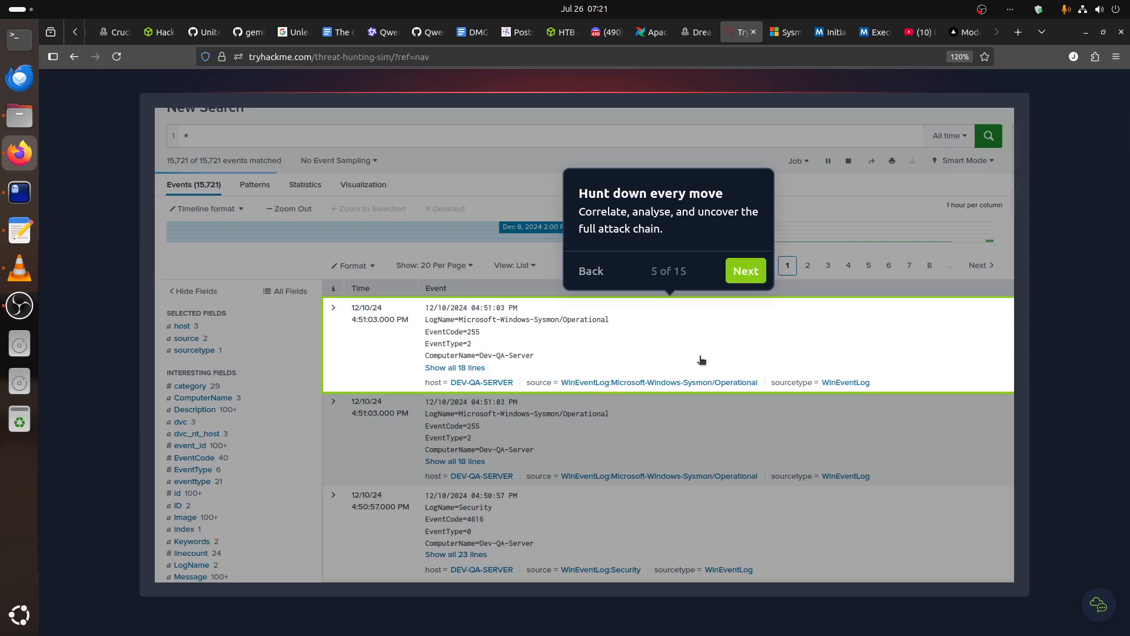
{"action": "left_click", "coordinate": [743, 271]}
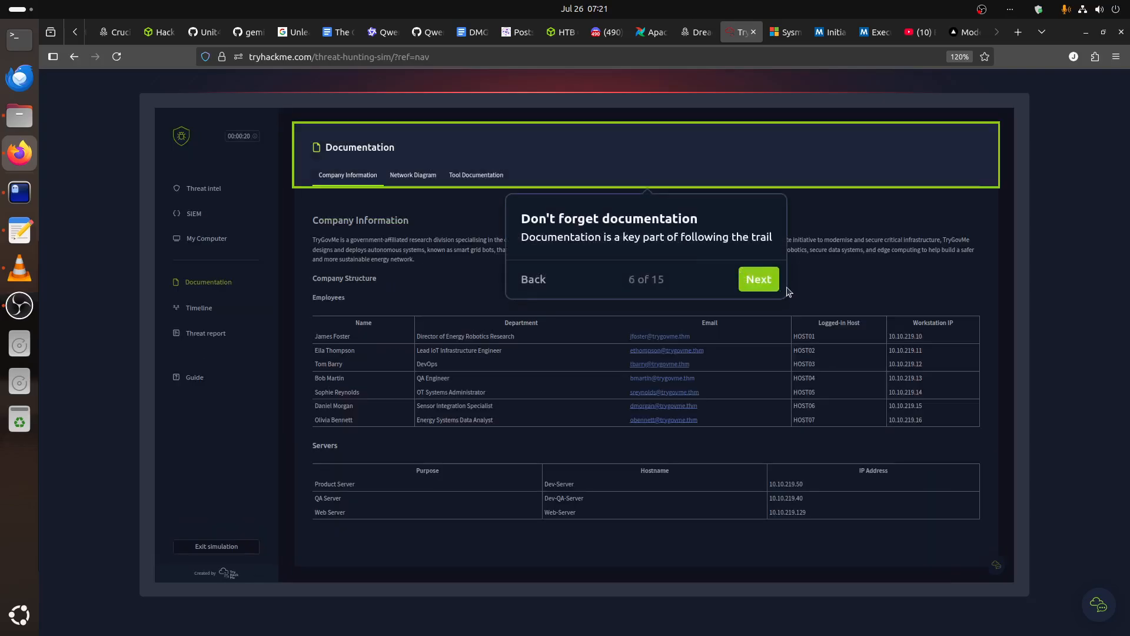
{"action": "left_click", "coordinate": [749, 284]}
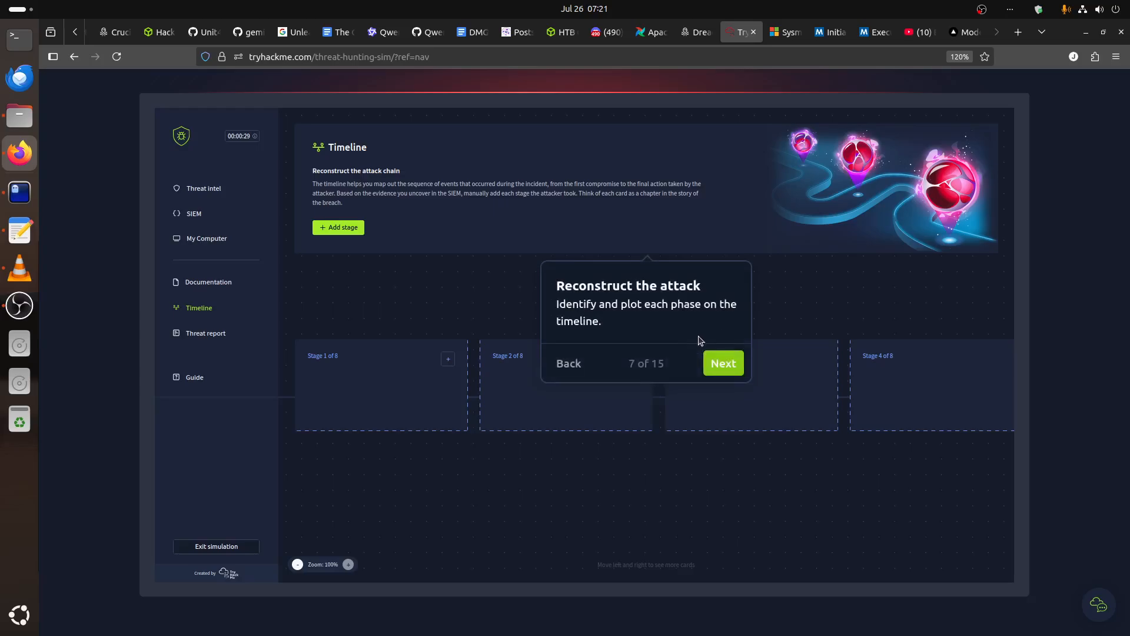
Continue the product tour through adding, reordering and submitting attack chain stages on the timeline.
{"action": "left_click", "coordinate": [724, 365]}
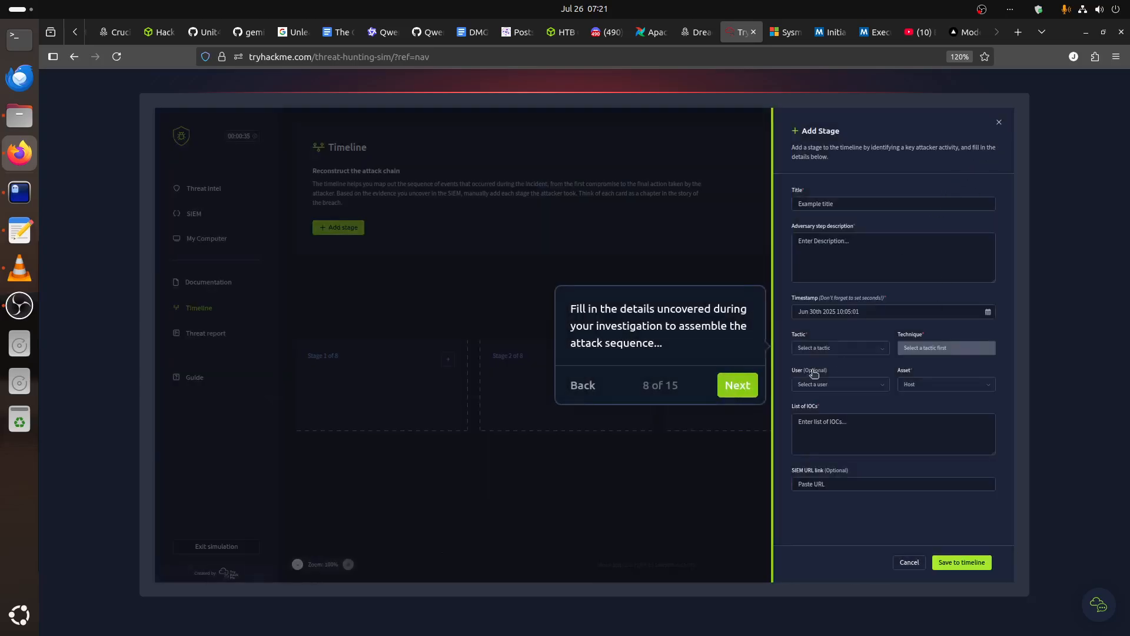
{"action": "scroll", "coordinate": [735, 424], "scroll_direction": "up", "scroll_amount": 2}
{"action": "left_click", "coordinate": [738, 443]}
{"action": "scroll", "coordinate": [735, 442], "scroll_direction": "down", "scroll_amount": 4}
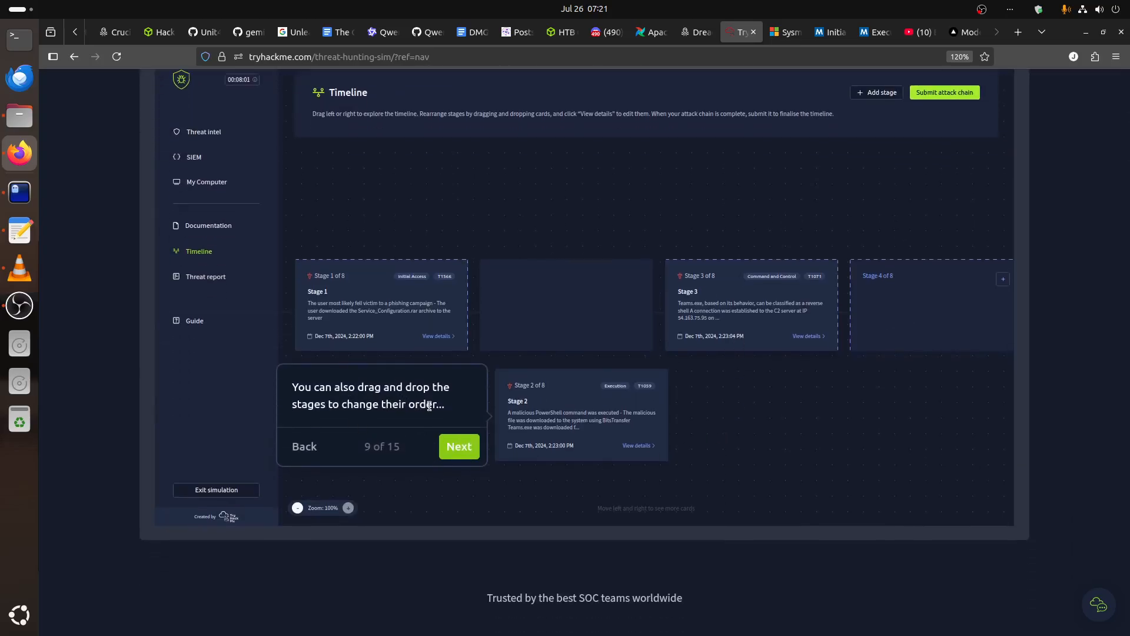
{"action": "left_click", "coordinate": [460, 446]}
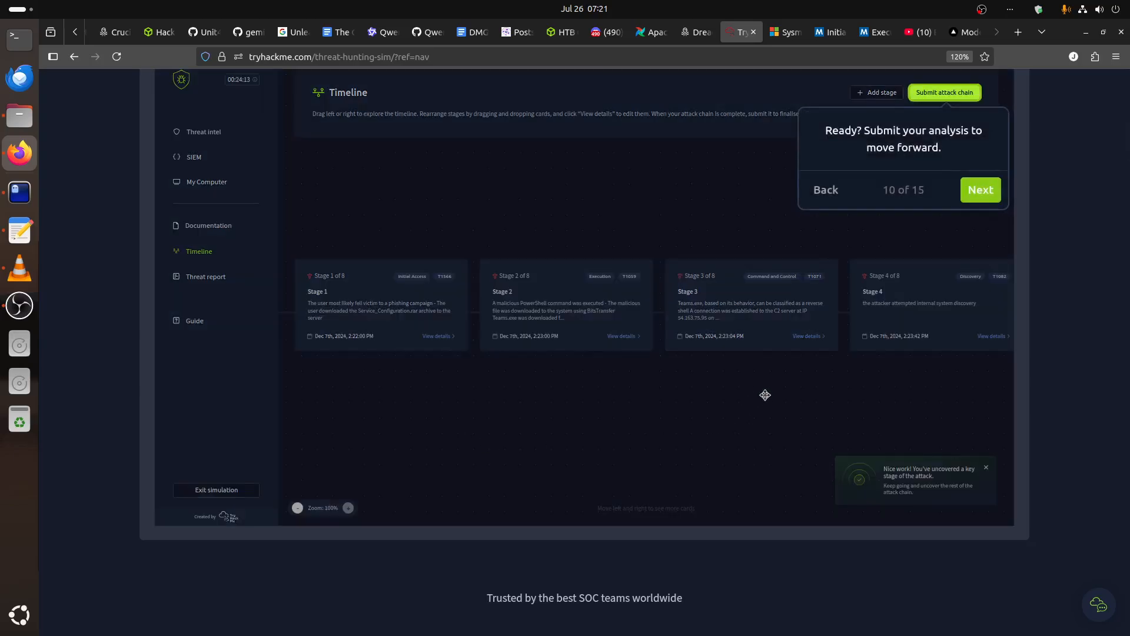
{"action": "left_click", "coordinate": [974, 193]}
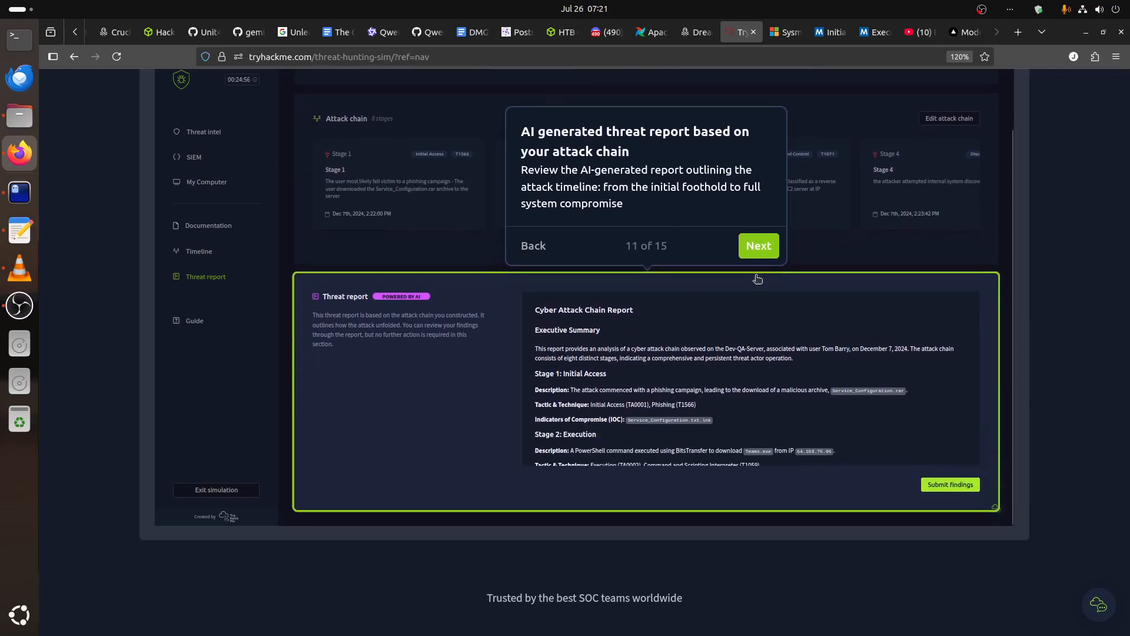
Finish the product tour by viewing the hypothesis decision, AI feedback and skill gap slides.
{"action": "left_click", "coordinate": [760, 247]}
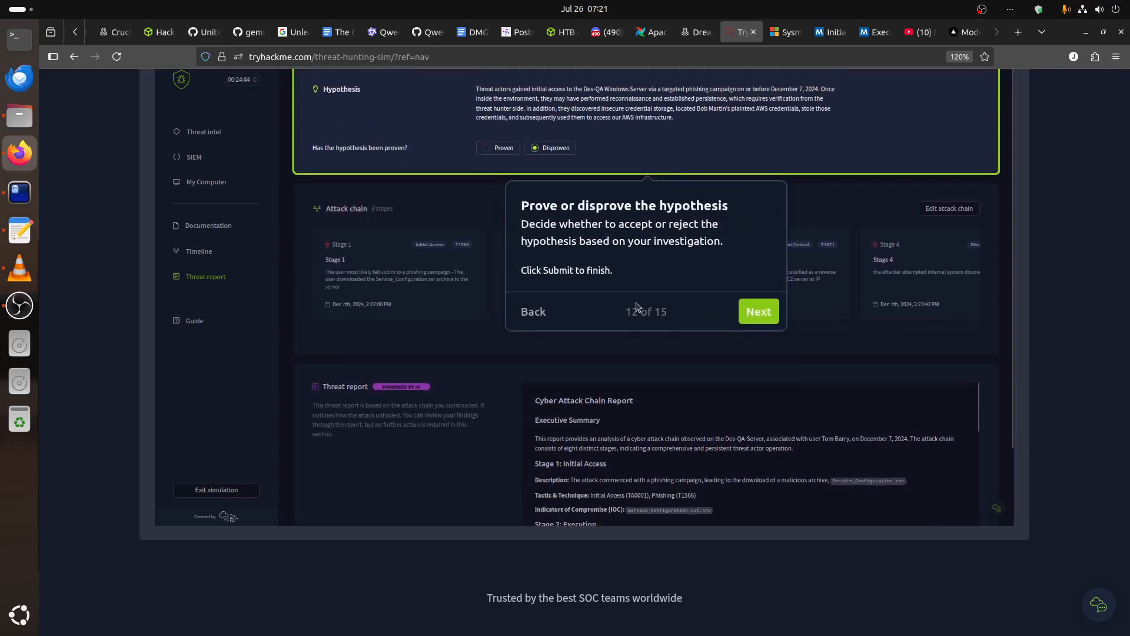
{"action": "left_click", "coordinate": [757, 317]}
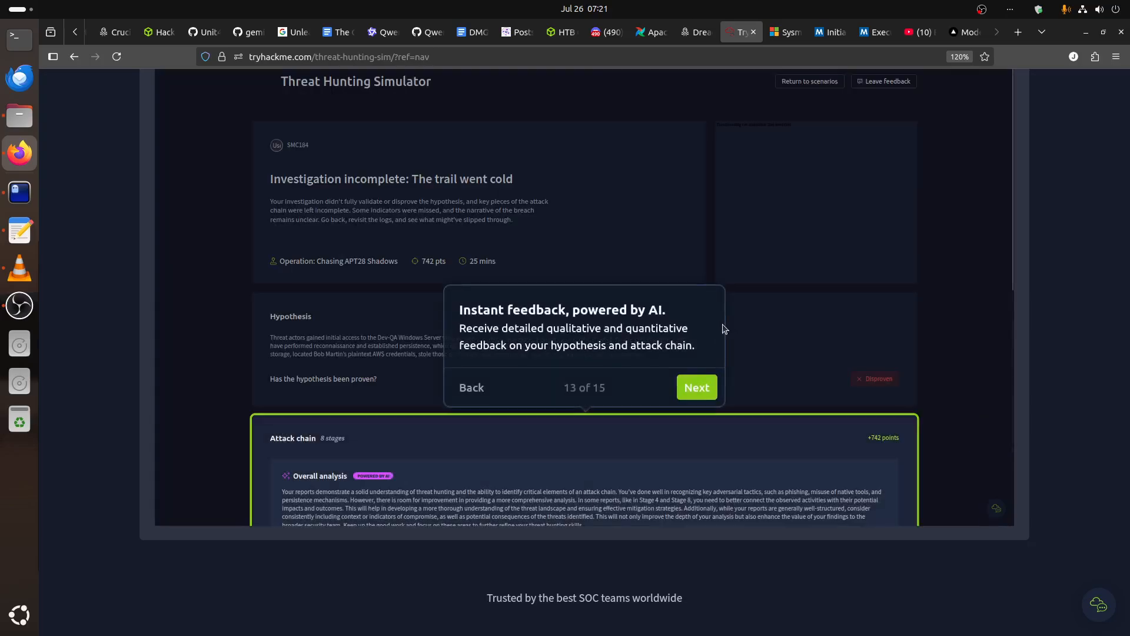
{"action": "left_click", "coordinate": [697, 387]}
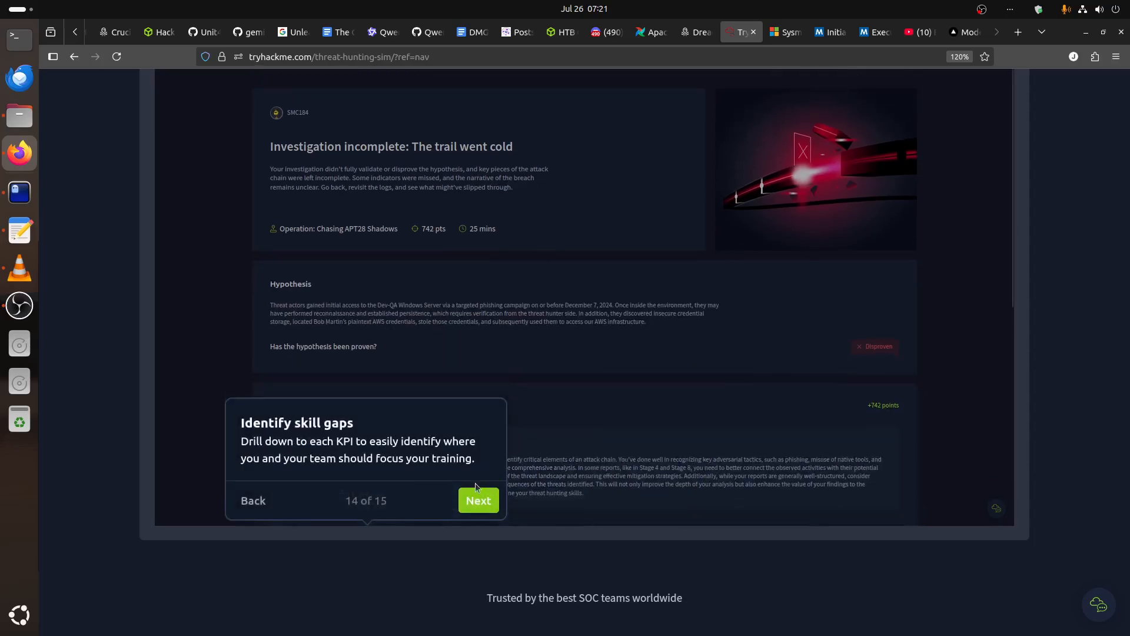
{"action": "left_click", "coordinate": [479, 223]}
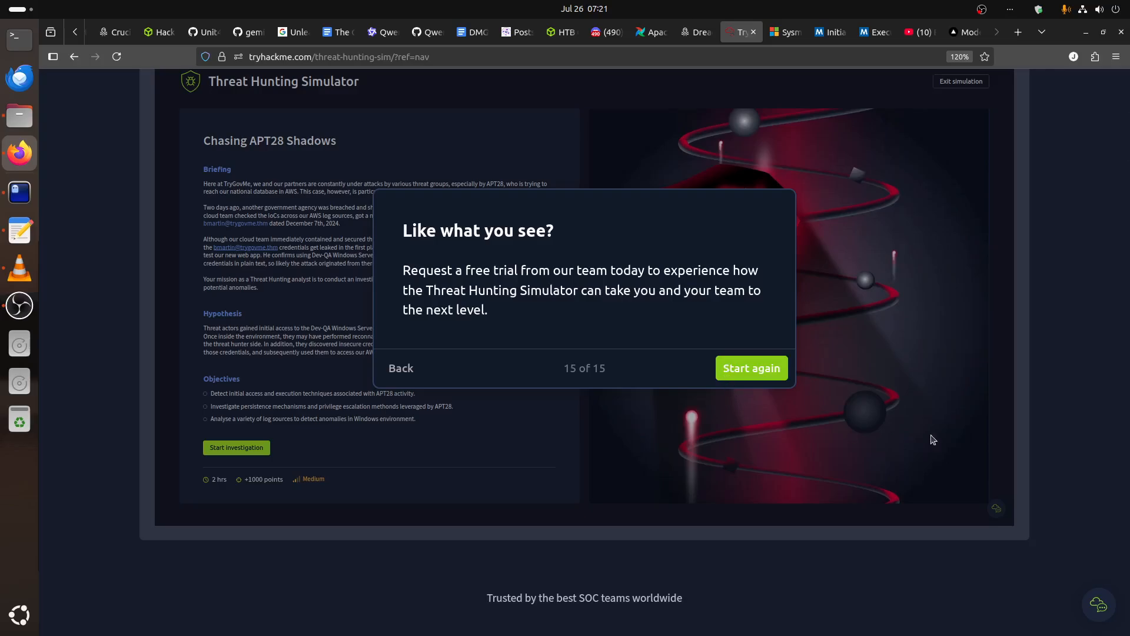
Open the simulator's scenario list and start the easy Health Hazard scenario.
{"action": "scroll", "coordinate": [561, 368], "scroll_direction": "up", "scroll_amount": 5}
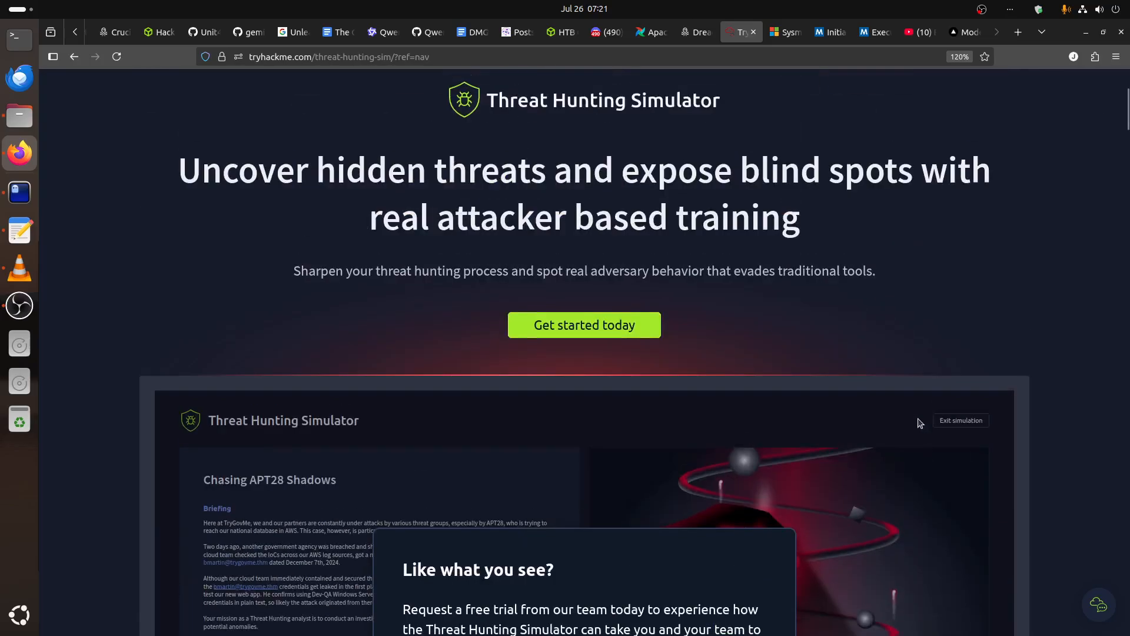
{"action": "left_click", "coordinate": [584, 327]}
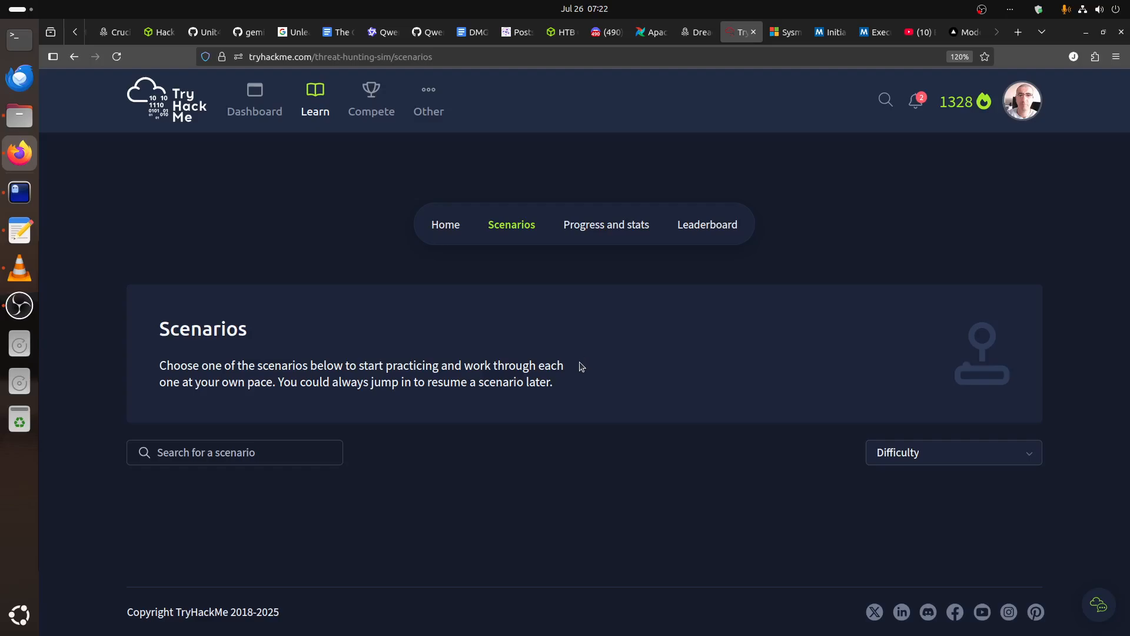
{"action": "scroll", "coordinate": [582, 366], "scroll_direction": "down", "scroll_amount": 3}
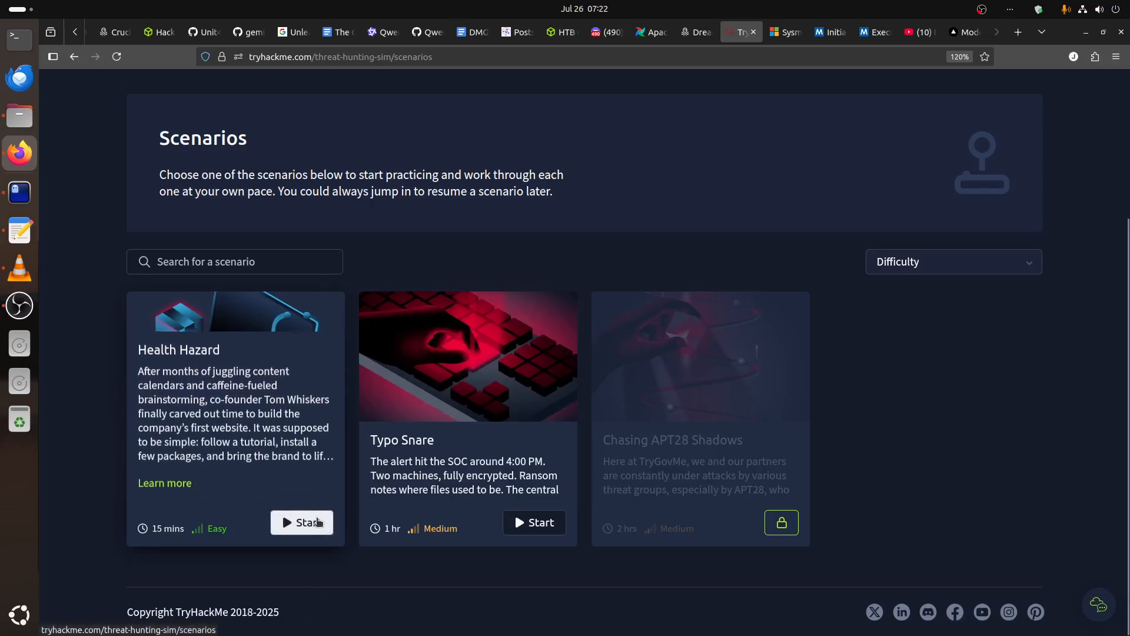
{"action": "left_click", "coordinate": [312, 521]}
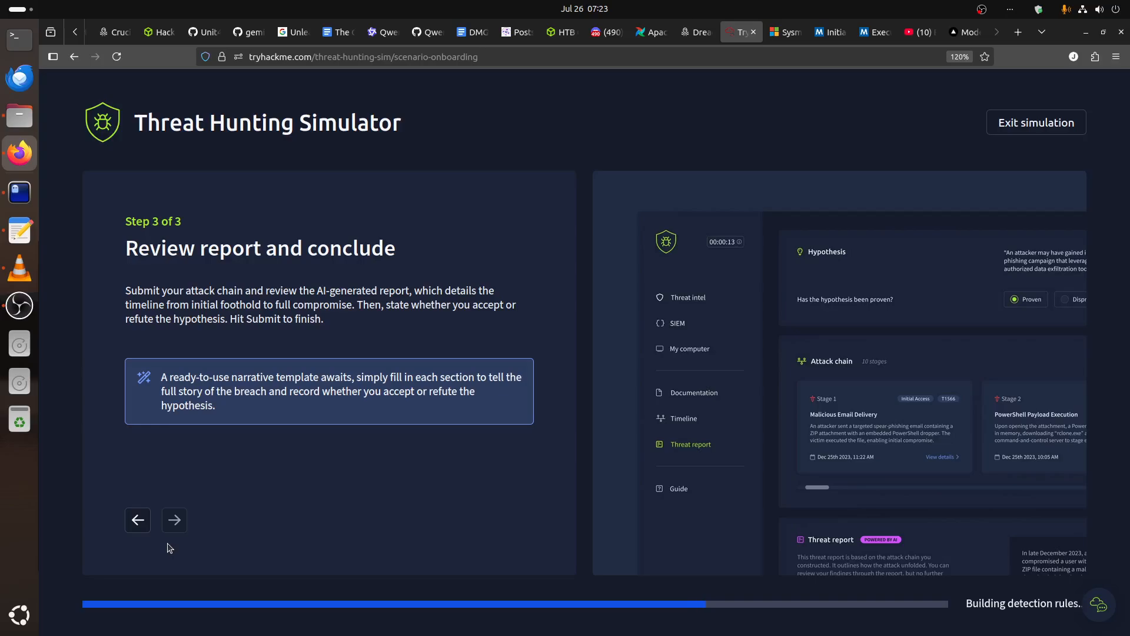
{"action": "left_click", "coordinate": [136, 521]}
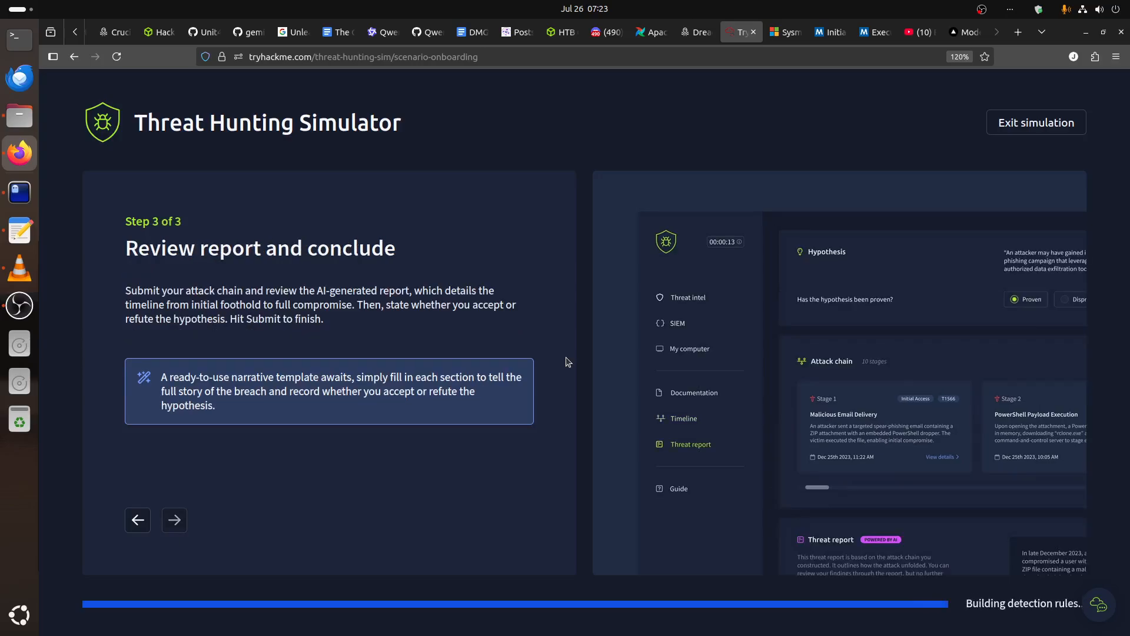
{"action": "left_click", "coordinate": [20, 305]}
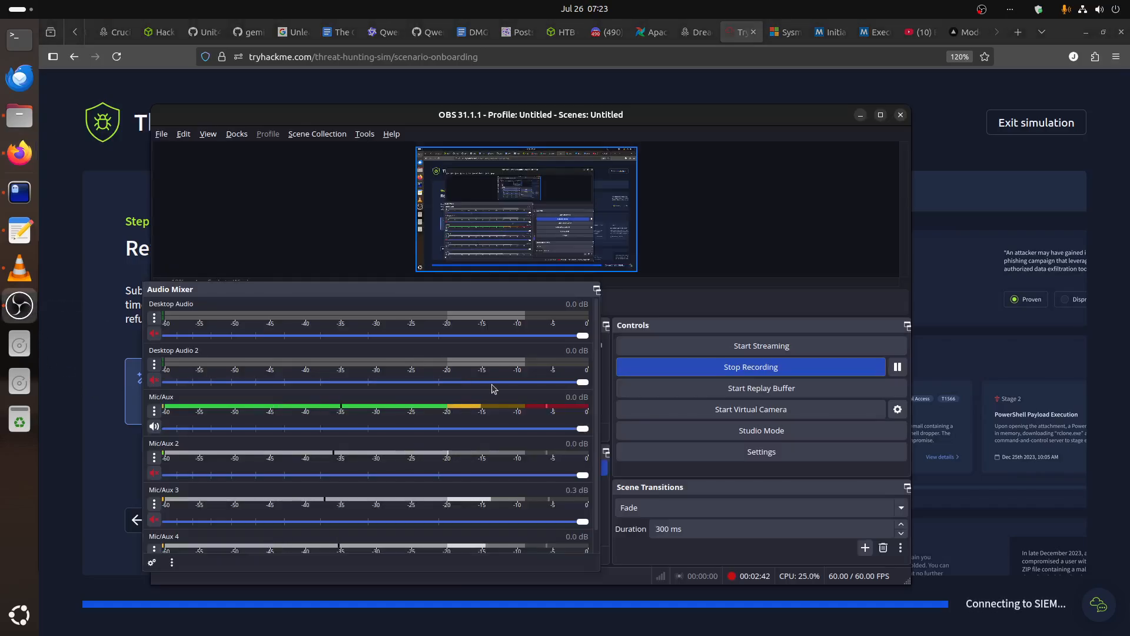
{"action": "left_click", "coordinate": [961, 164]}
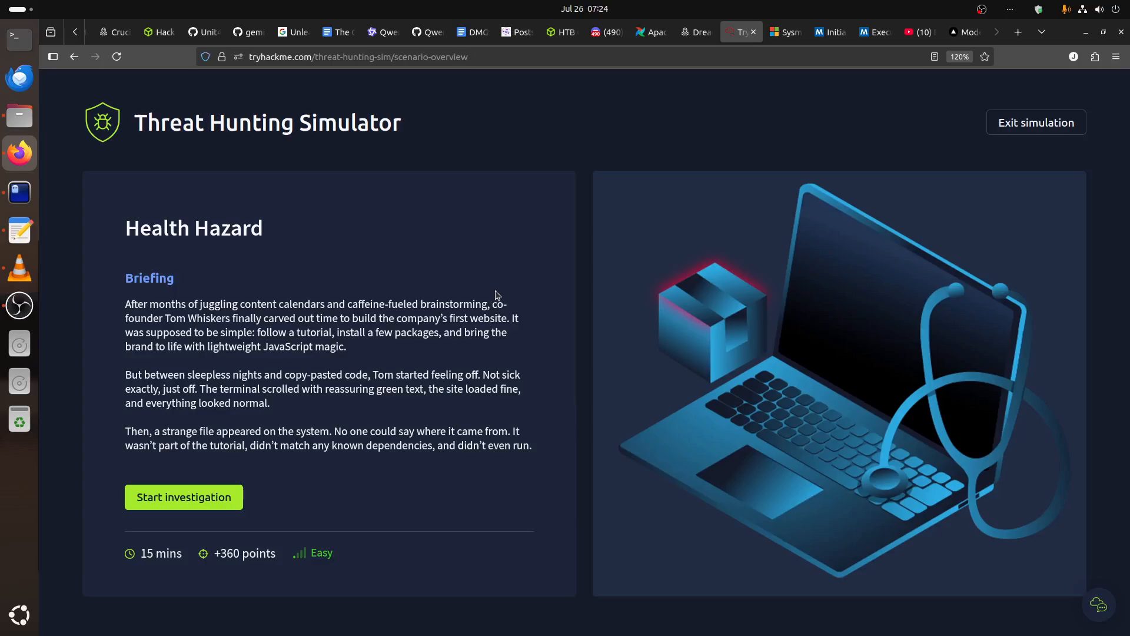
Start the Health Hazard investigation and read the executive summary's paragraph on the supply chain attack campaign.
{"action": "left_click", "coordinate": [177, 489]}
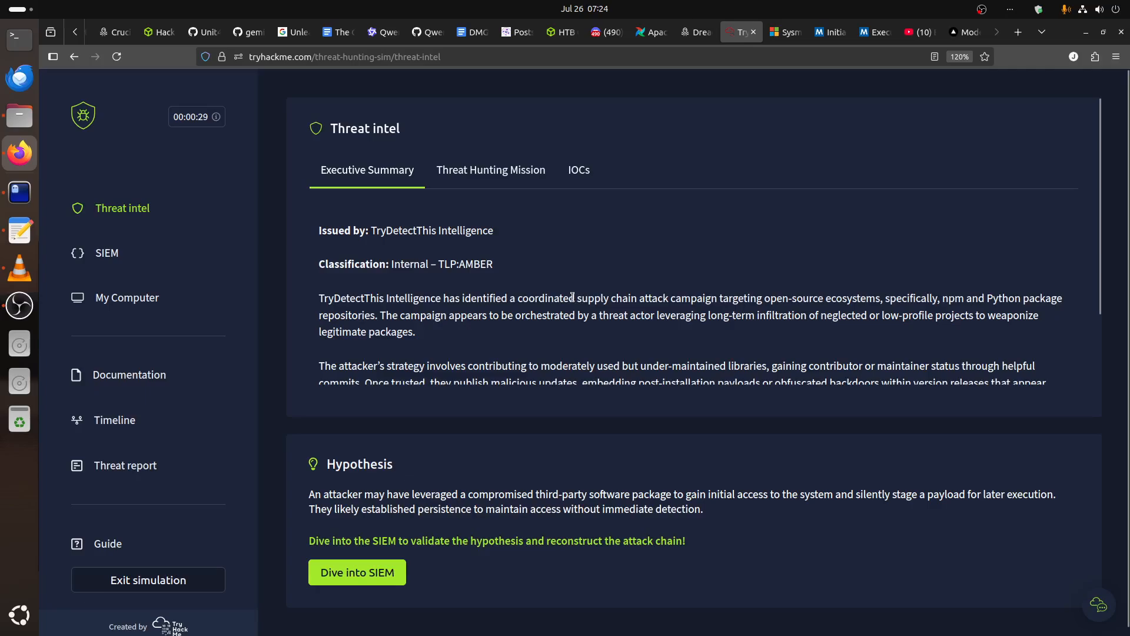
{"action": "left_click_drag", "start_coordinate": [572, 298], "coordinate": [669, 300]}
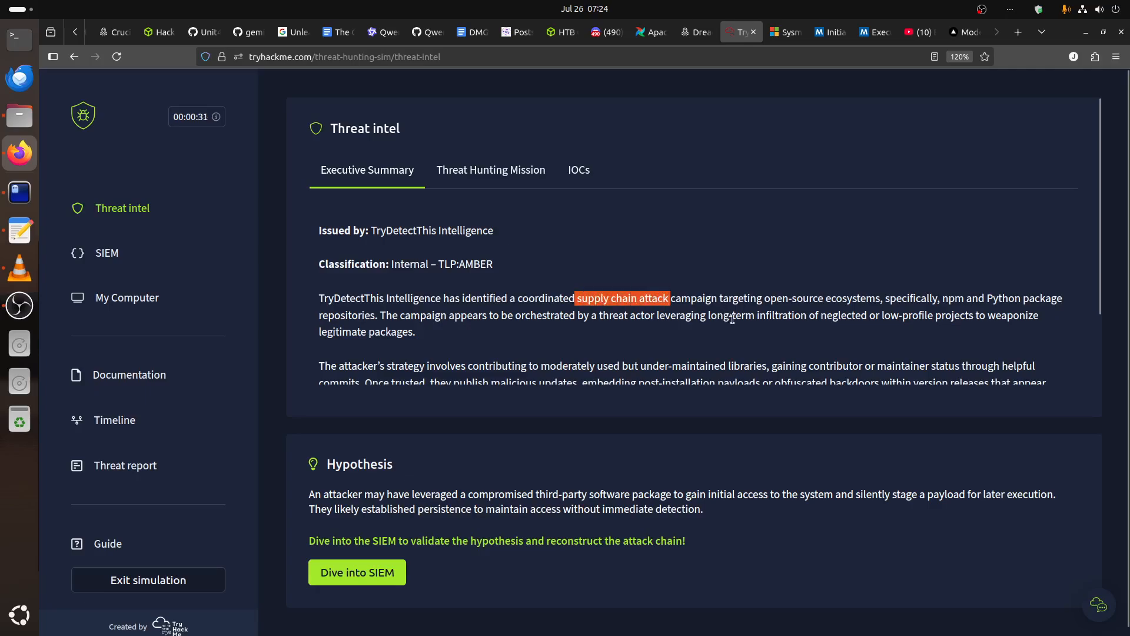
{"action": "left_click_drag", "start_coordinate": [876, 299], "coordinate": [815, 301]}
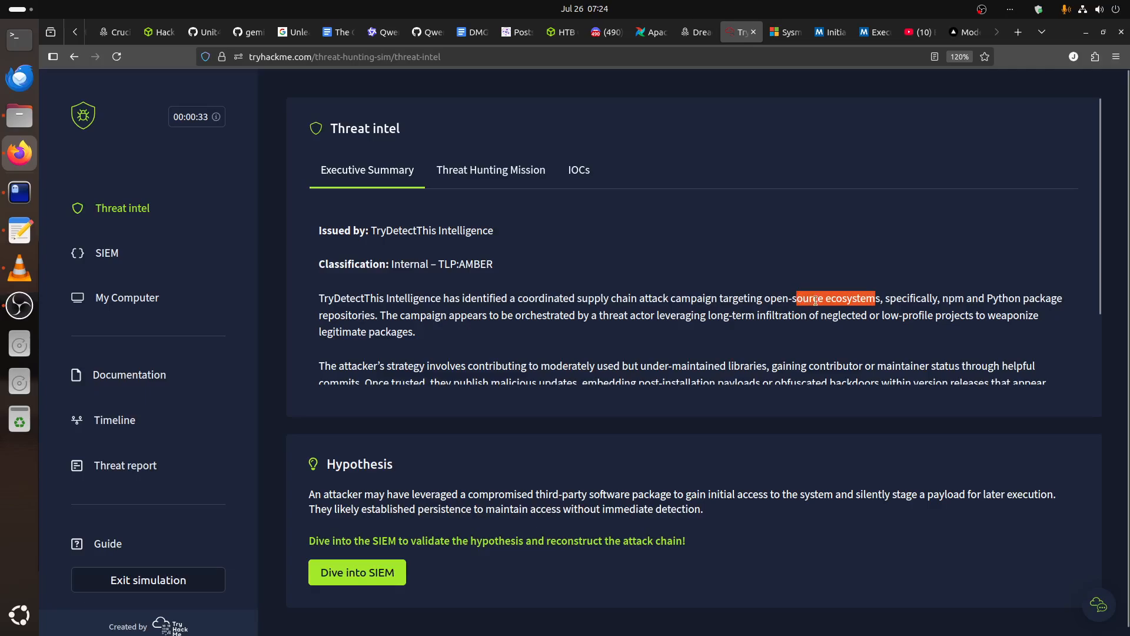
{"action": "left_click_drag", "start_coordinate": [947, 302], "coordinate": [978, 305]}
{"action": "left_click", "coordinate": [997, 304]}
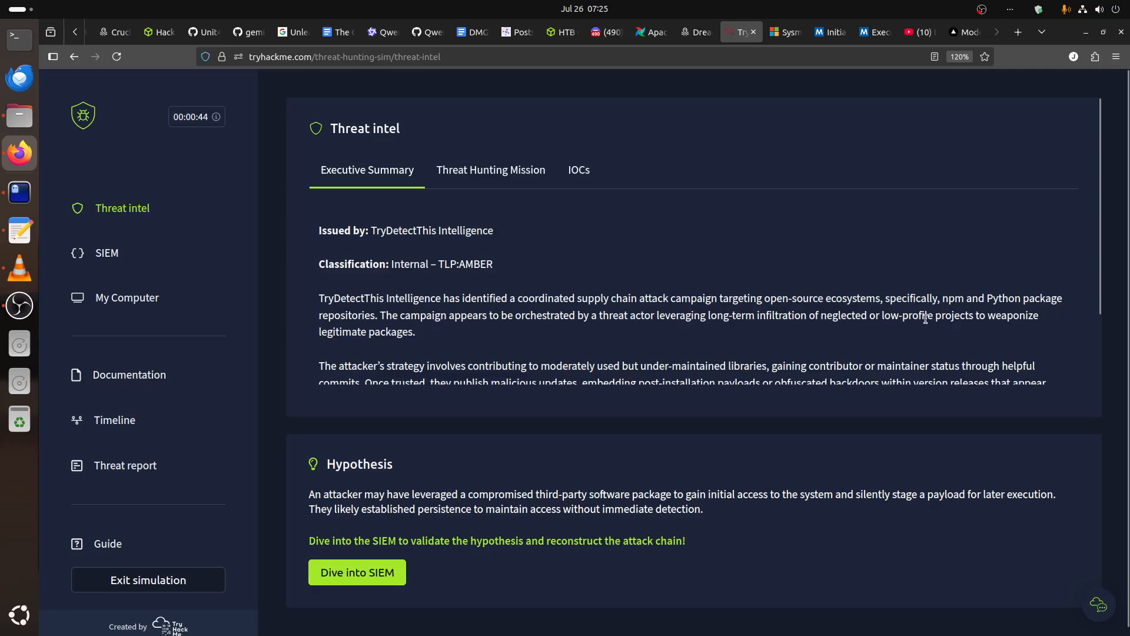
{"action": "left_click_drag", "start_coordinate": [991, 311], "coordinate": [1008, 347]}
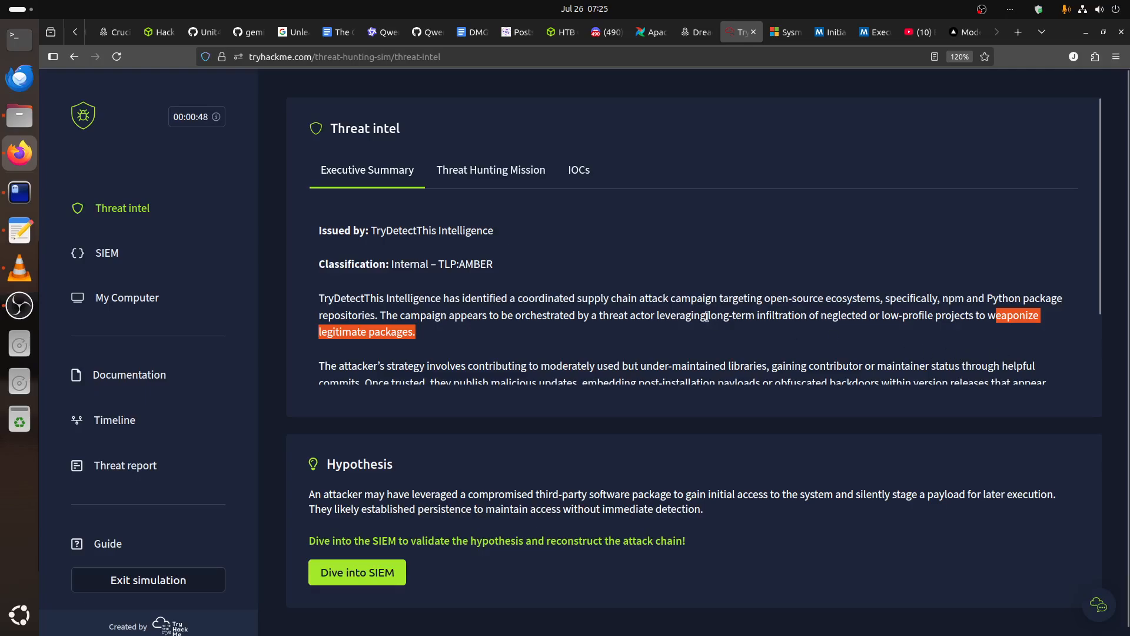
{"action": "scroll", "coordinate": [706, 316], "scroll_direction": "down", "scroll_amount": 1}
{"action": "left_click_drag", "start_coordinate": [882, 241], "coordinate": [774, 236]}
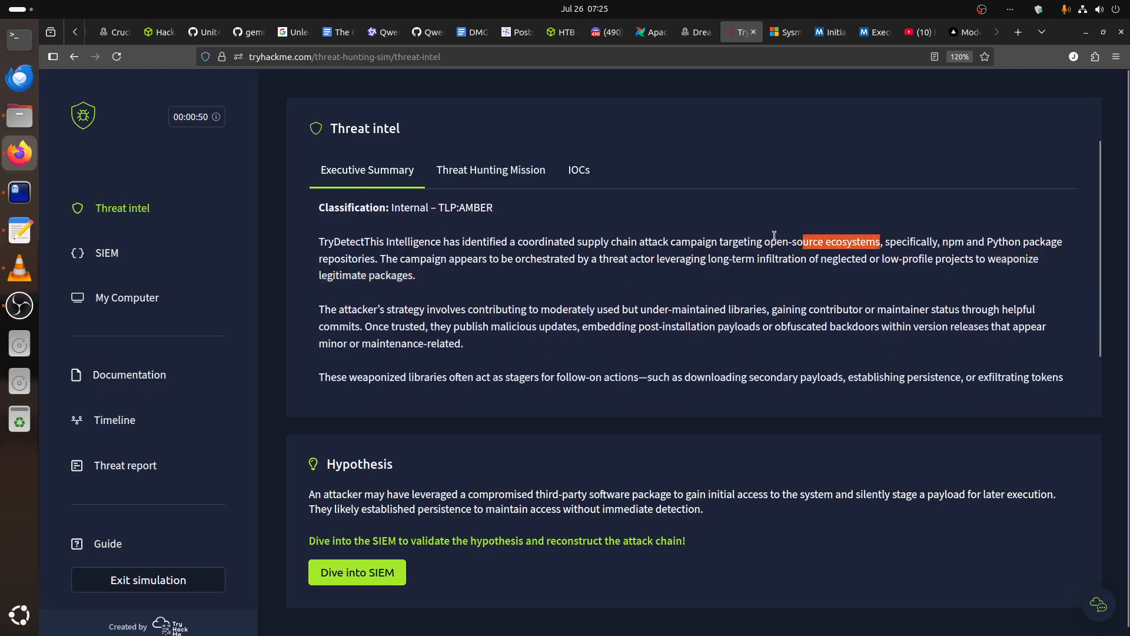
{"action": "left_click_drag", "start_coordinate": [988, 242], "coordinate": [1034, 242]}
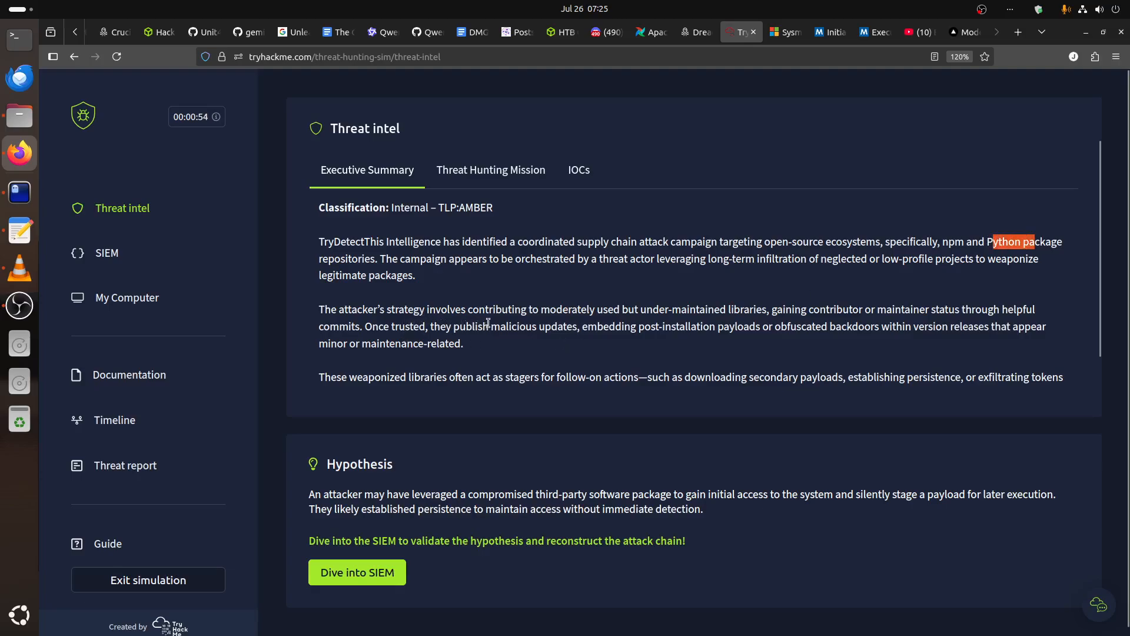
Read the executive summary's paragraphs on the attacker's strategy and the follow-on actions of weaponized libraries.
{"action": "left_click_drag", "start_coordinate": [545, 313], "coordinate": [655, 310]}
{"action": "left_click", "coordinate": [651, 312]}
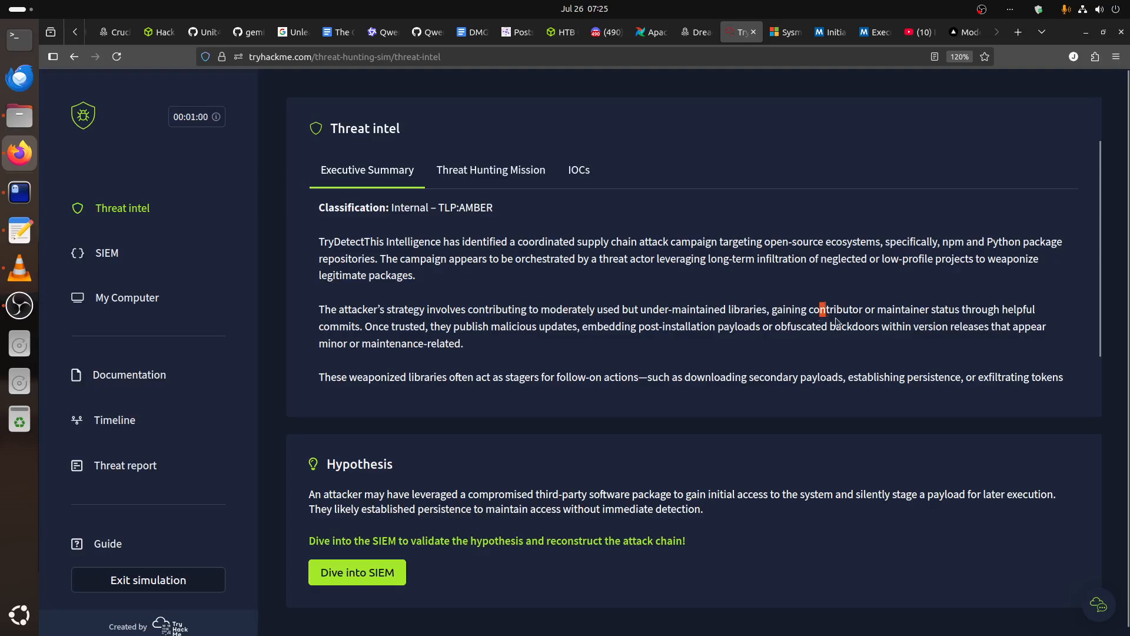
{"action": "left_click_drag", "start_coordinate": [820, 311], "coordinate": [925, 313]}
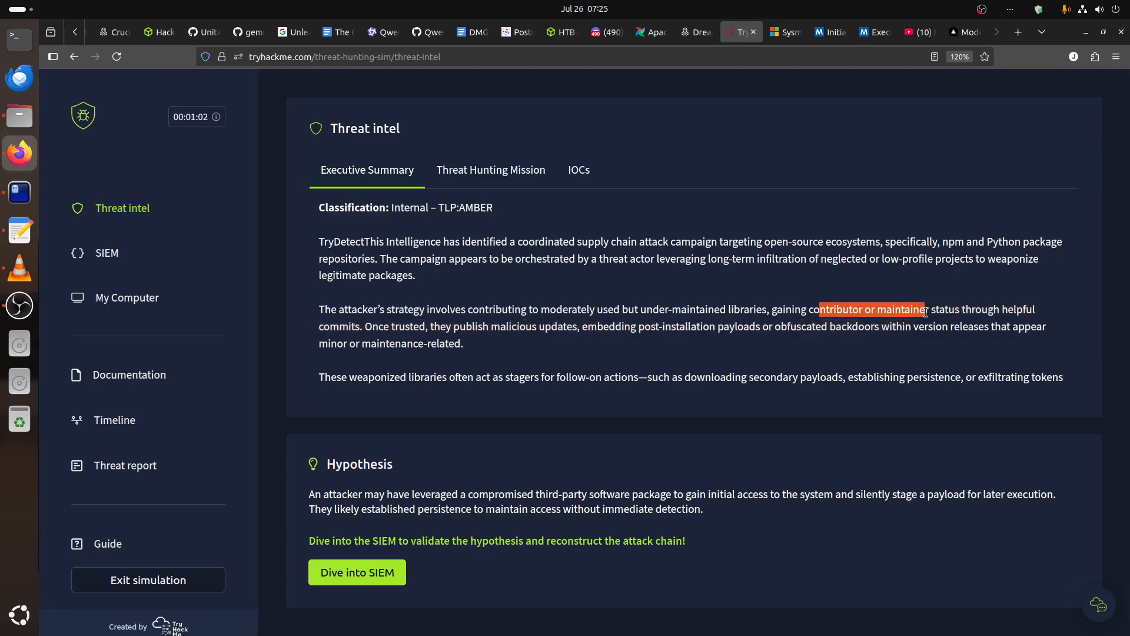
{"action": "left_click_drag", "start_coordinate": [1001, 310], "coordinate": [360, 327]}
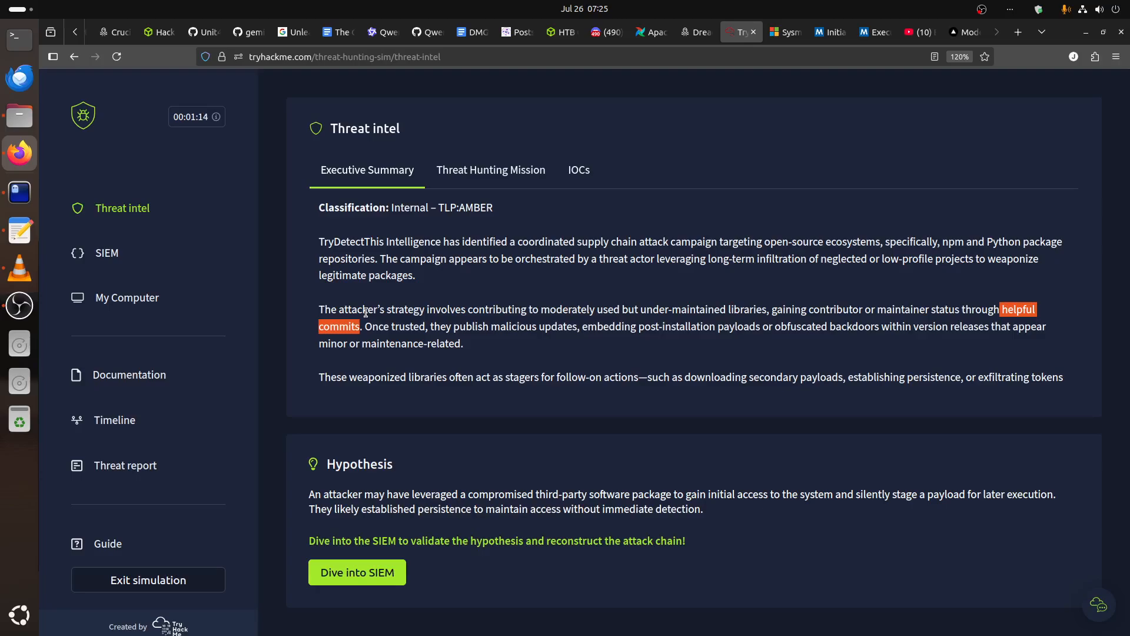
{"action": "left_click", "coordinate": [370, 339]}
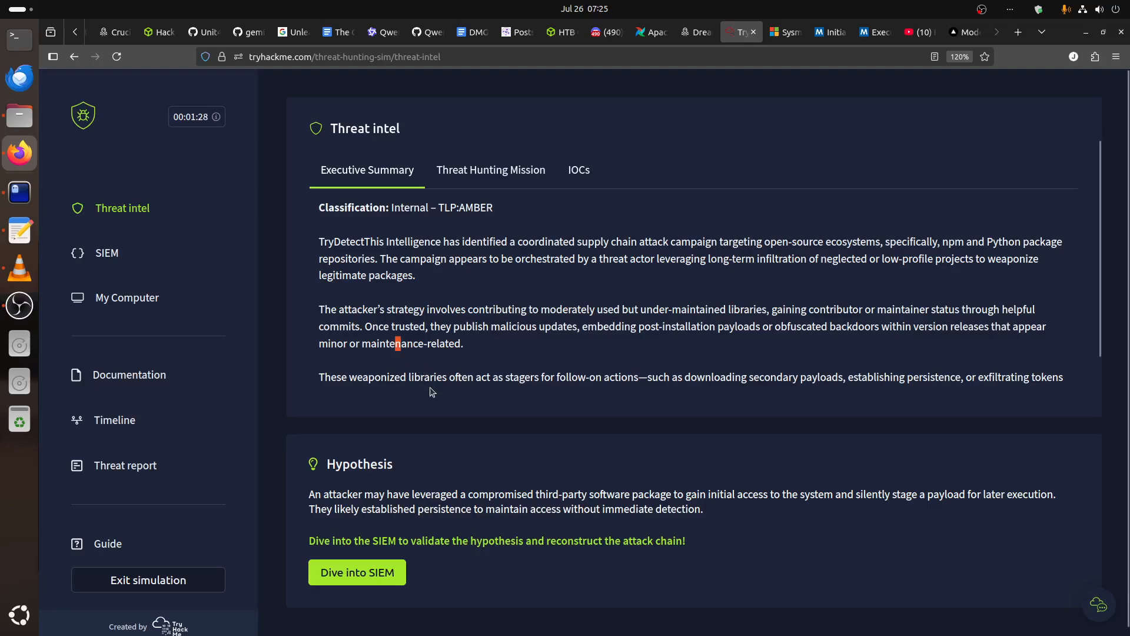
{"action": "scroll", "coordinate": [436, 388], "scroll_direction": "down", "scroll_amount": 2}
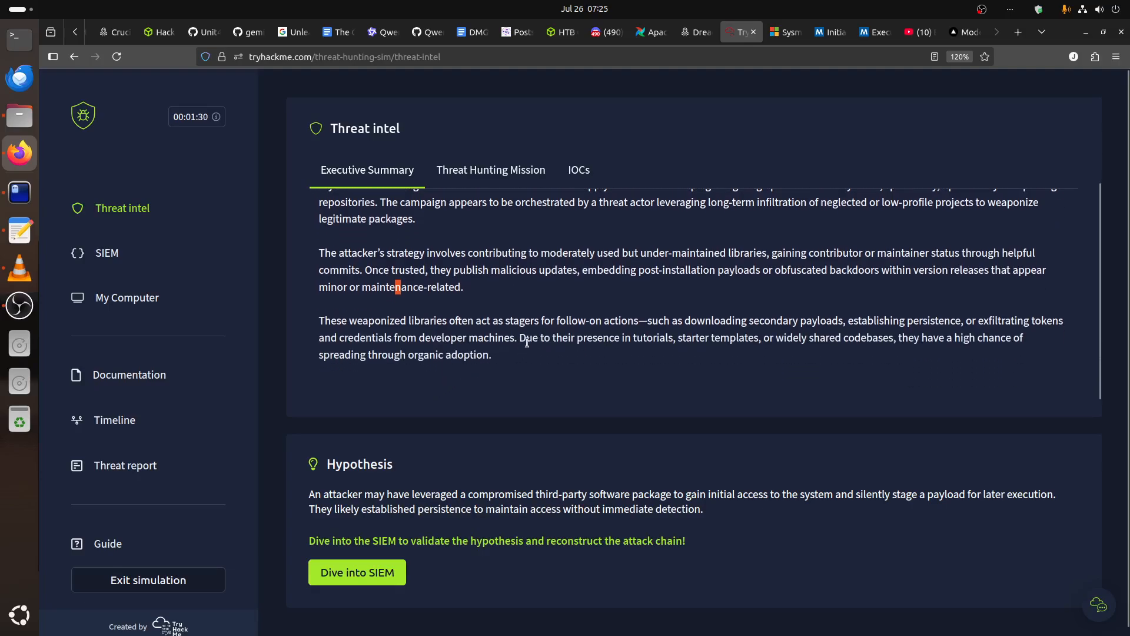
{"action": "left_click_drag", "start_coordinate": [639, 321], "coordinate": [650, 321]}
{"action": "mouse_move", "coordinate": [751, 332]}
{"action": "left_mouse_down"}
{"action": "mouse_move", "coordinate": [835, 325]}
{"action": "mouse_move", "coordinate": [753, 321]}
{"action": "left_mouse_up"}
{"action": "left_click", "coordinate": [834, 325]}
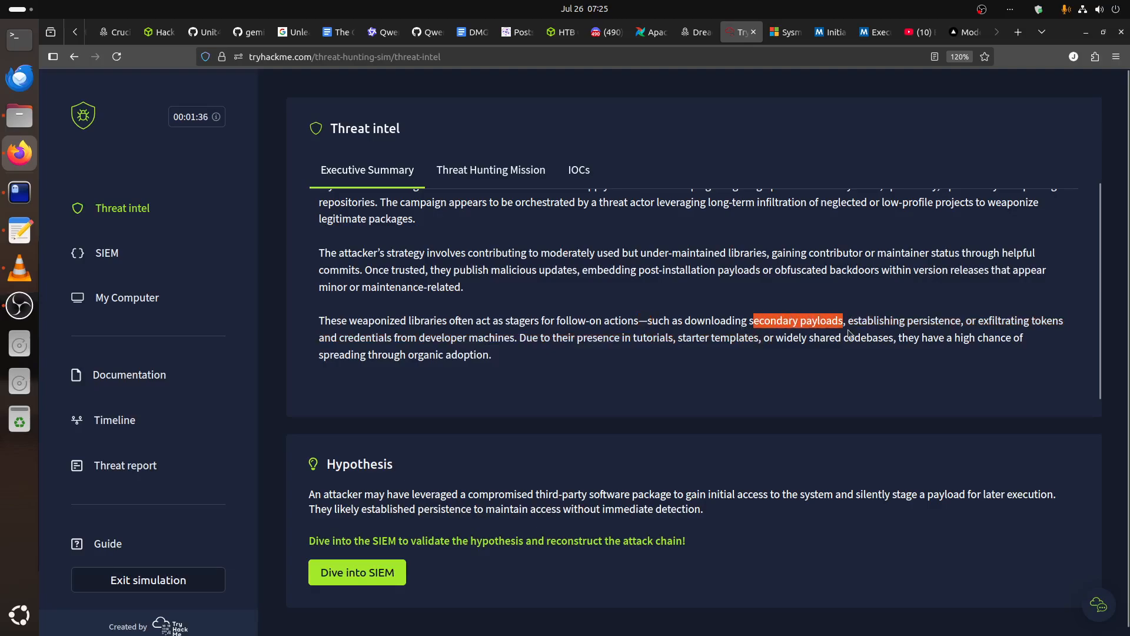
Finish reading the executive summary's follow-on actions paragraph and launch the SIEM in a separate browser tab, returning to the threat intel.
{"action": "left_click_drag", "start_coordinate": [944, 321], "coordinate": [892, 311]}
{"action": "left_click_drag", "start_coordinate": [978, 321], "coordinate": [1065, 323]}
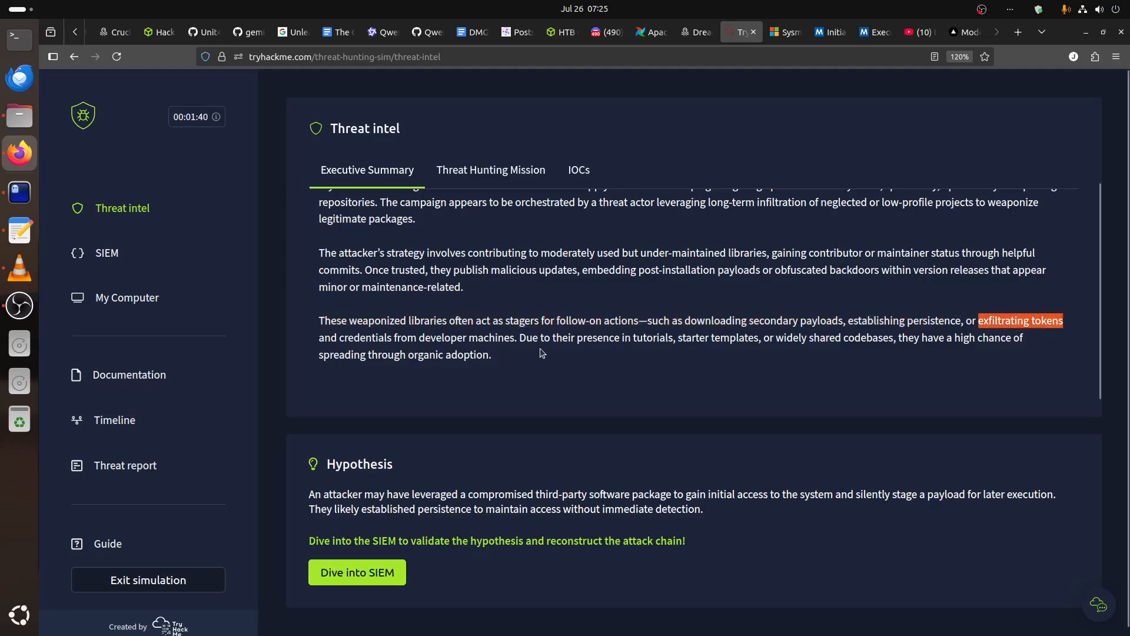
{"action": "left_click_drag", "start_coordinate": [526, 269], "coordinate": [572, 373]}
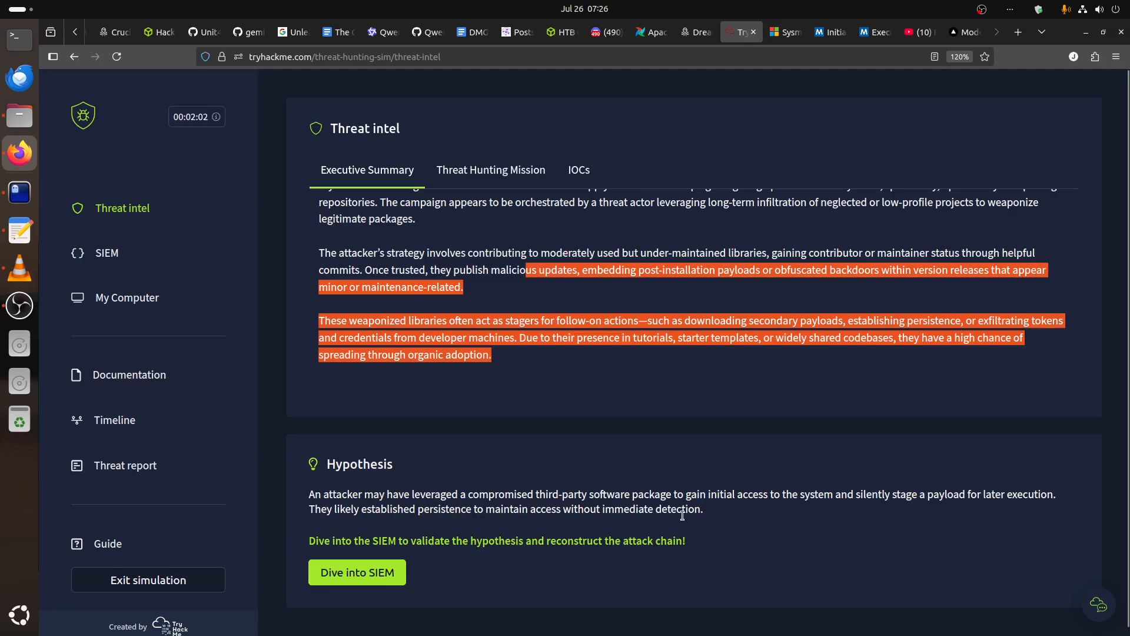
{"action": "left_click", "coordinate": [371, 572]}
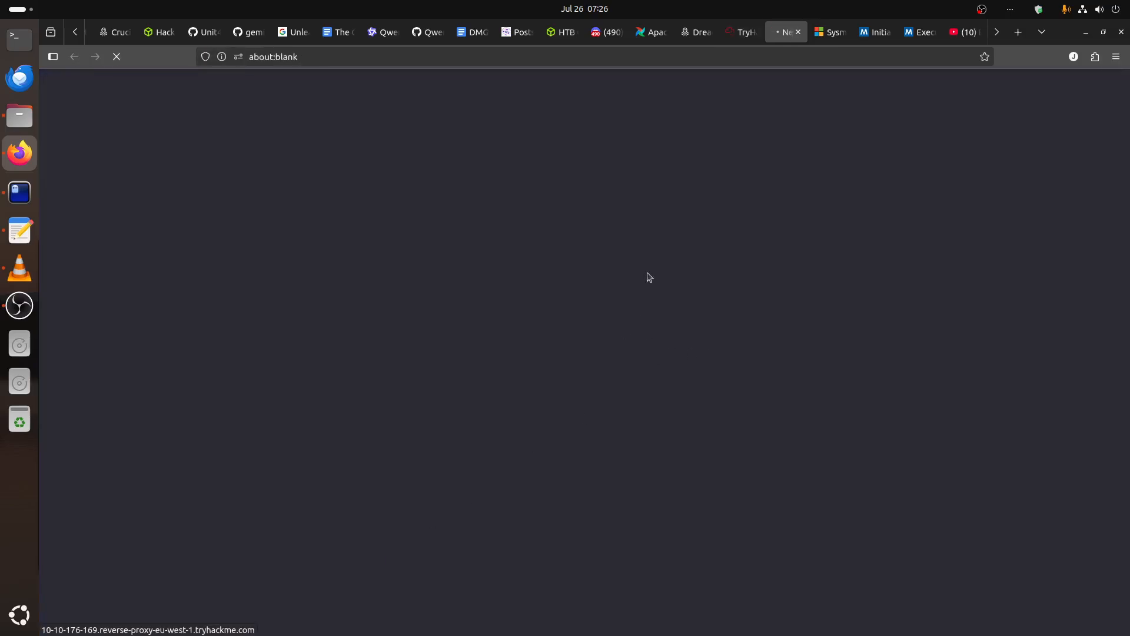
{"action": "left_click", "coordinate": [740, 32]}
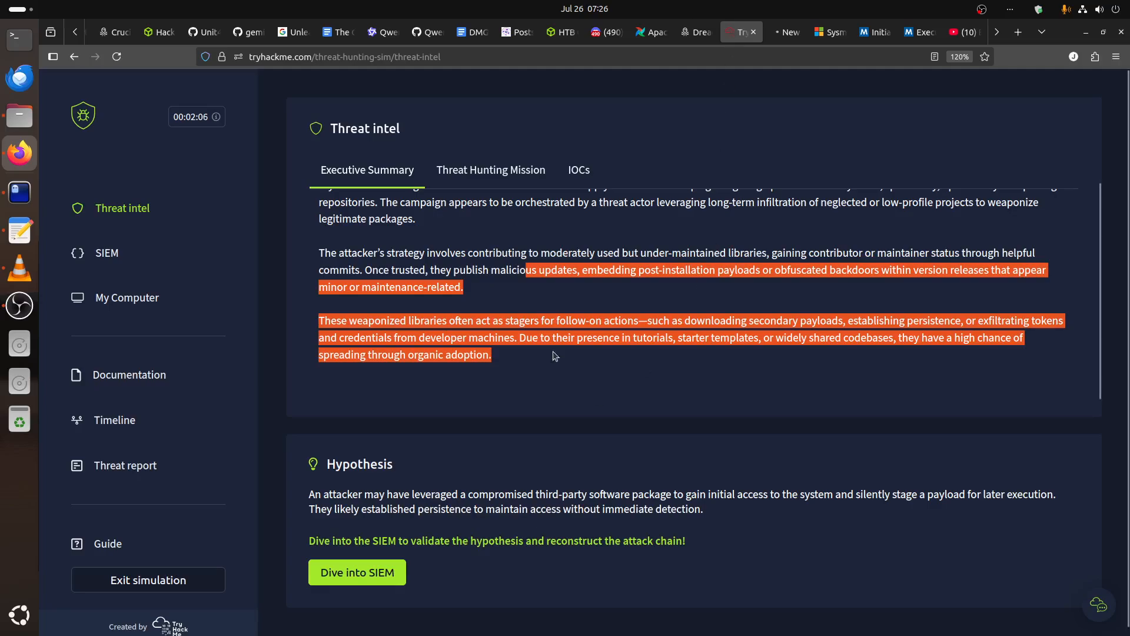
Read the Threat Hunting Mission's three tasks together with the hypothesis about the compromised third-party package.
{"action": "left_click", "coordinate": [491, 170]}
{"action": "scroll", "coordinate": [547, 320], "scroll_direction": "up", "scroll_amount": 4}
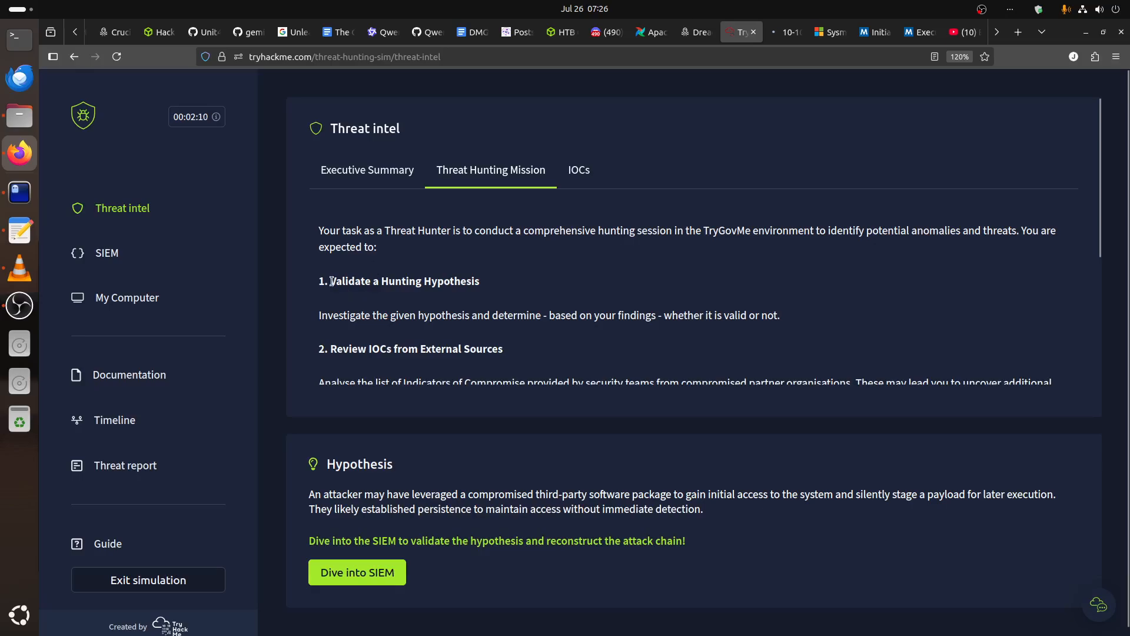
{"action": "left_click_drag", "start_coordinate": [328, 281], "coordinate": [526, 278]}
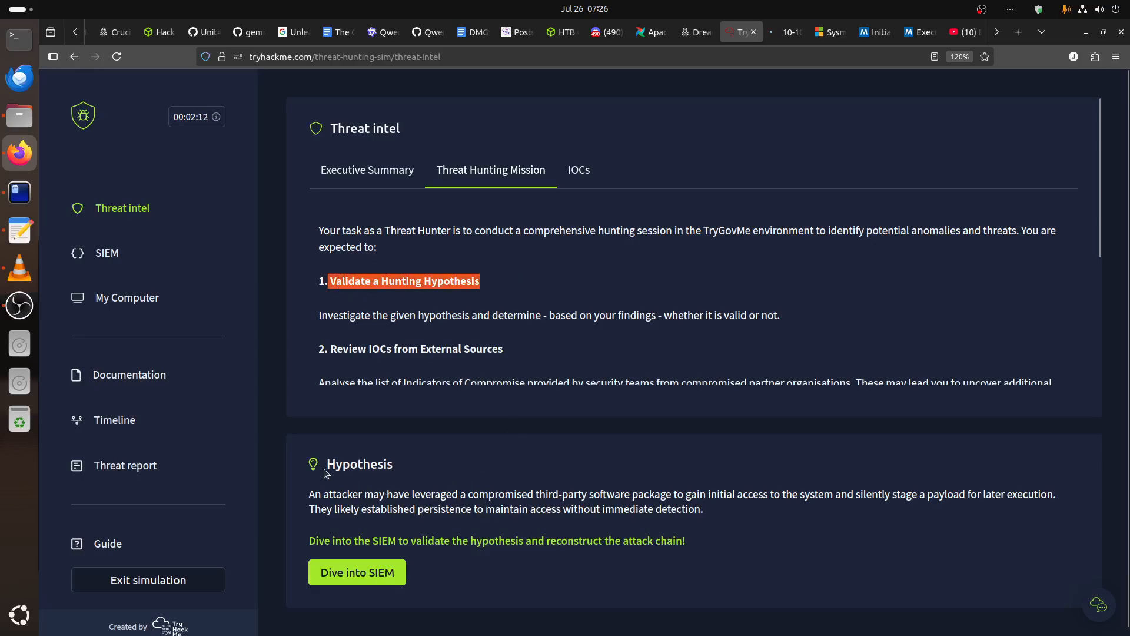
{"action": "left_click_drag", "start_coordinate": [325, 468], "coordinate": [730, 523]}
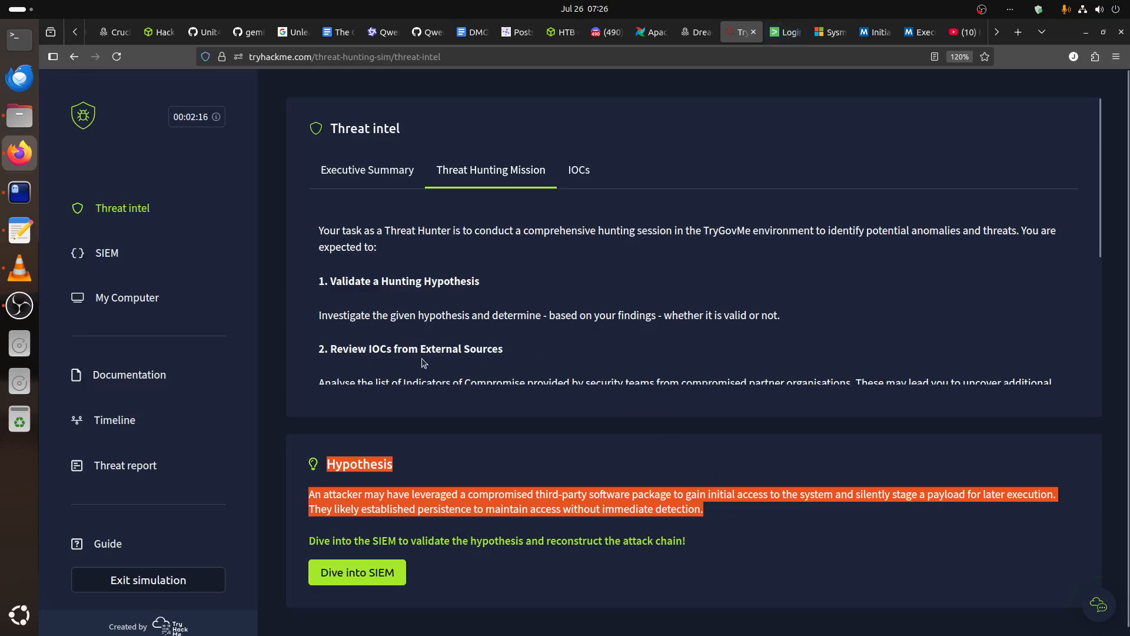
{"action": "scroll", "coordinate": [480, 353], "scroll_direction": "down", "scroll_amount": 2}
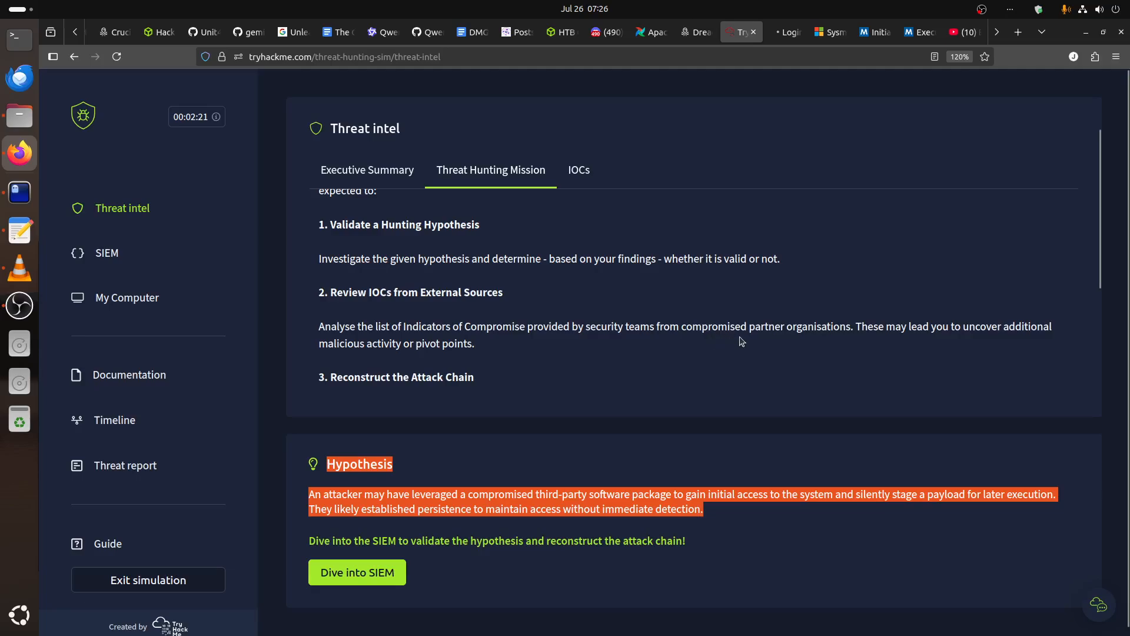
{"action": "left_click_drag", "start_coordinate": [855, 329], "coordinate": [746, 331]}
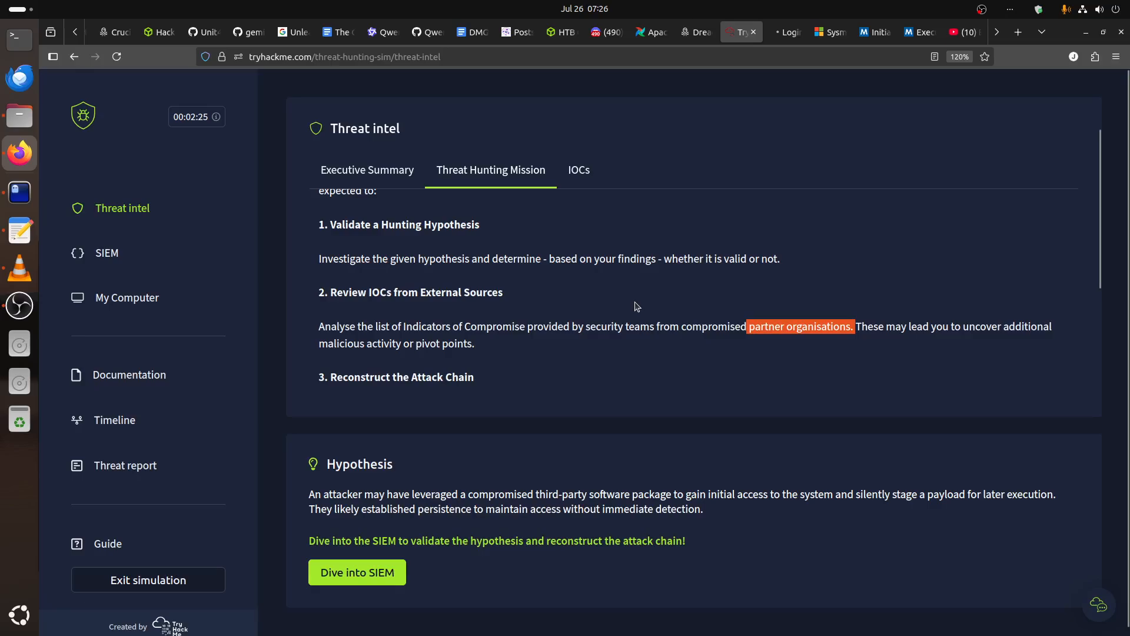
{"action": "scroll", "coordinate": [638, 306], "scroll_direction": "down", "scroll_amount": 2}
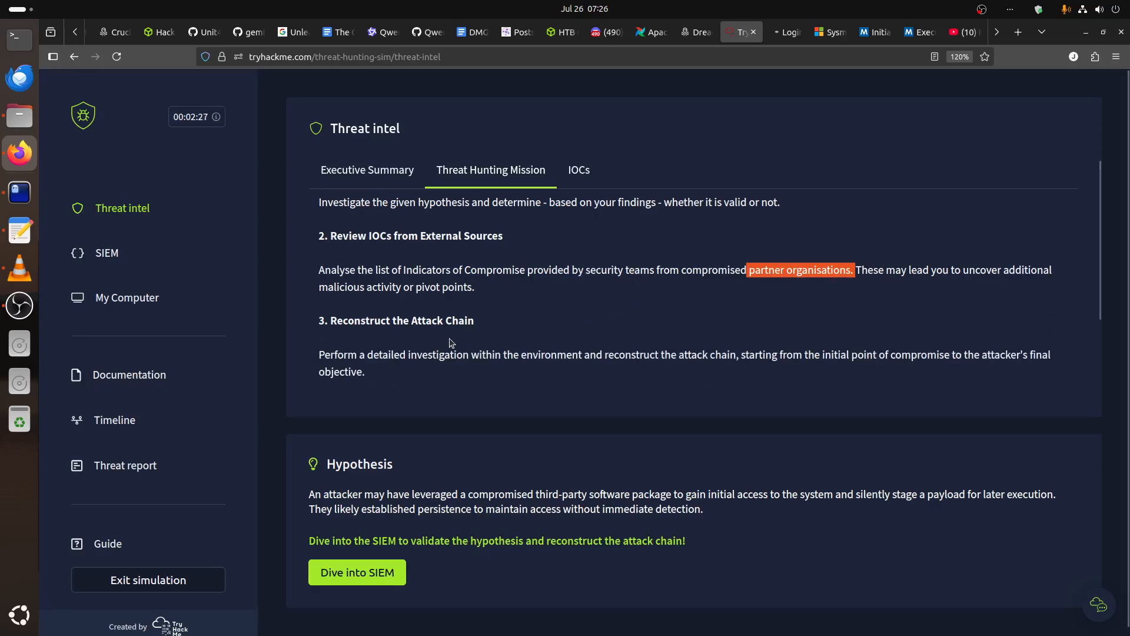
{"action": "left_click_drag", "start_coordinate": [319, 321], "coordinate": [468, 371]}
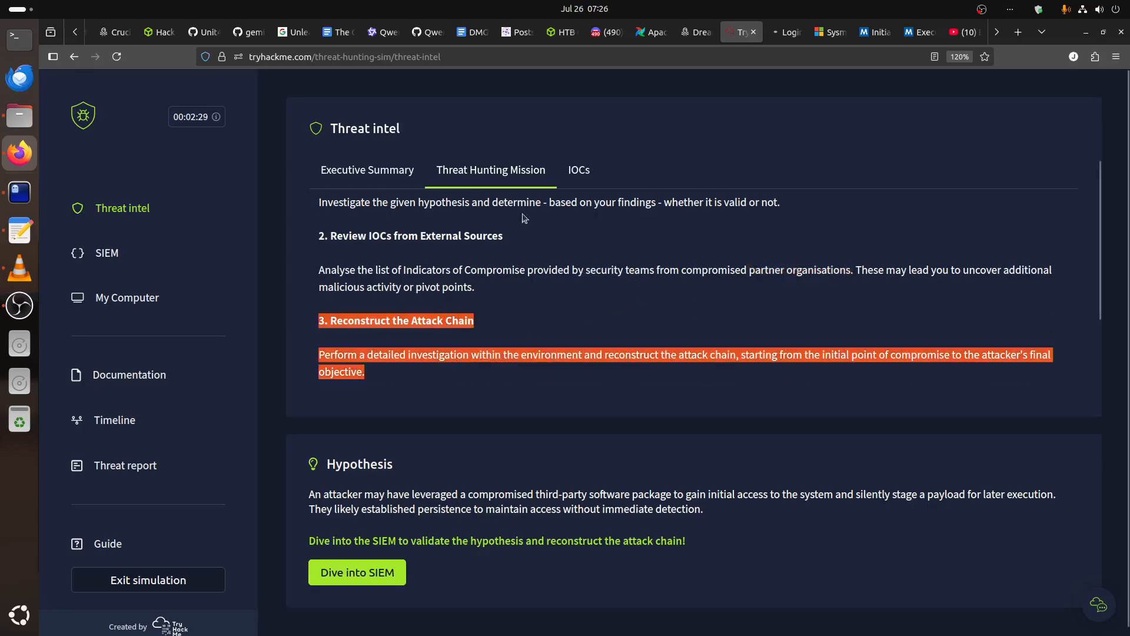
Examine the host-based and network-based IOCs, particularly the NPM package and registry path.
{"action": "left_click", "coordinate": [579, 170]}
{"action": "scroll", "coordinate": [648, 408], "scroll_direction": "up", "scroll_amount": 2}
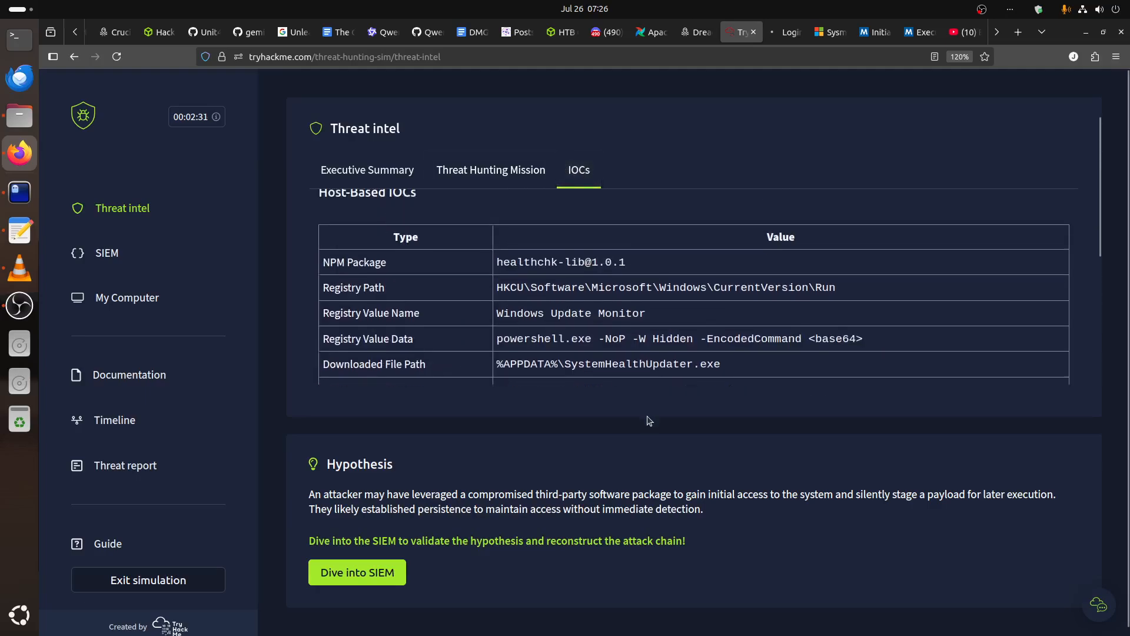
{"action": "scroll", "coordinate": [646, 395], "scroll_direction": "down", "scroll_amount": 3}
{"action": "scroll", "coordinate": [646, 387], "scroll_direction": "down", "scroll_amount": 2}
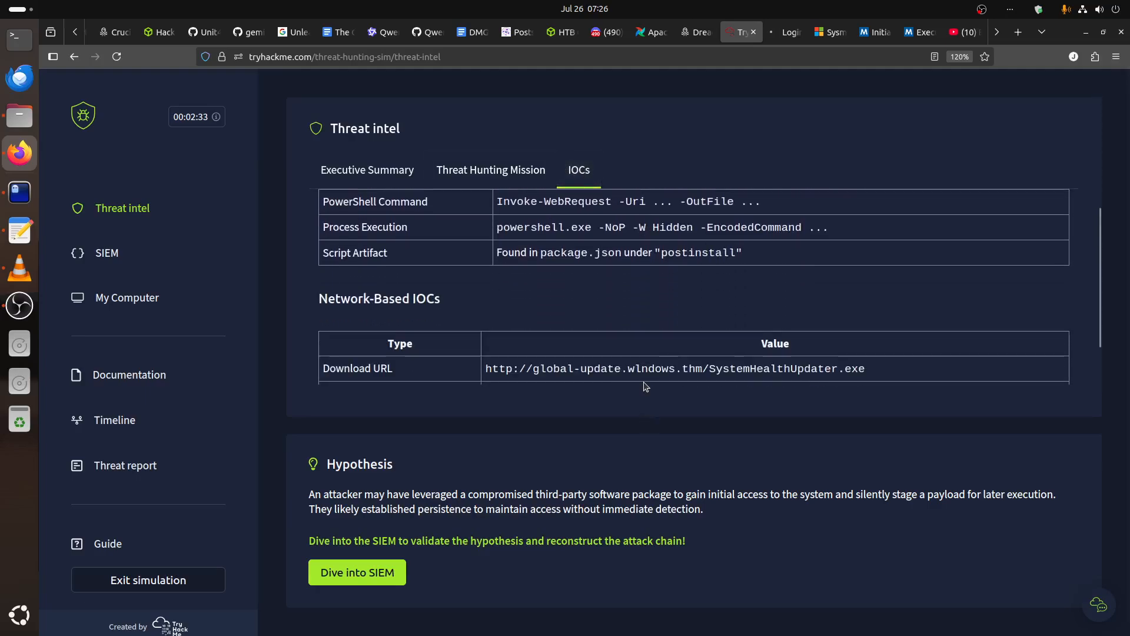
{"action": "scroll", "coordinate": [646, 387], "scroll_direction": "up", "scroll_amount": 4}
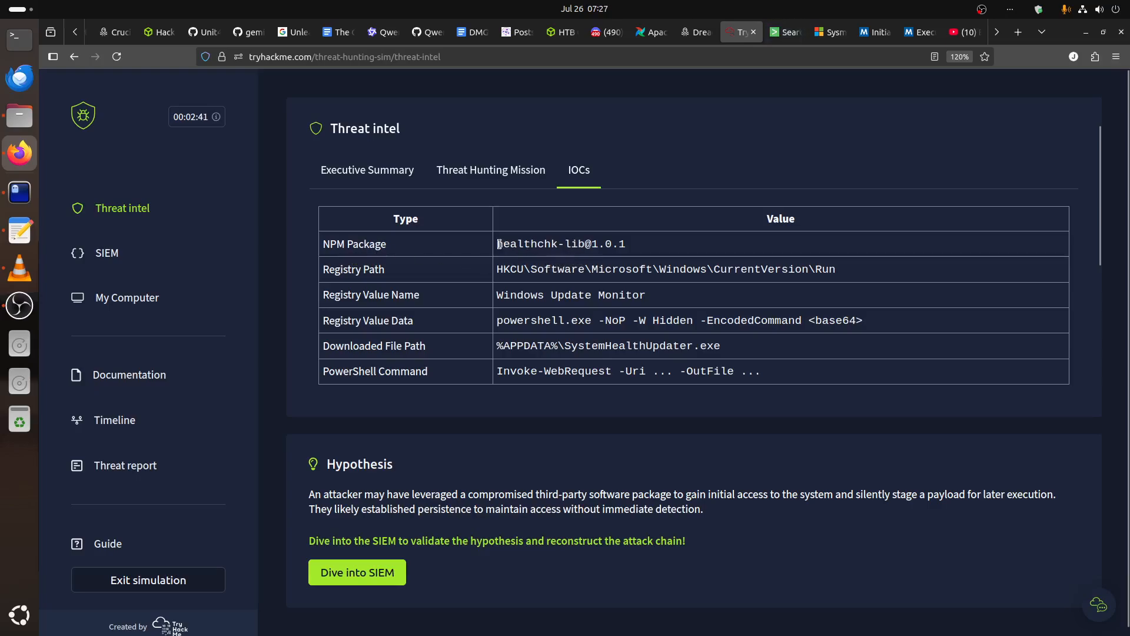
{"action": "left_click_drag", "start_coordinate": [499, 244], "coordinate": [647, 252]}
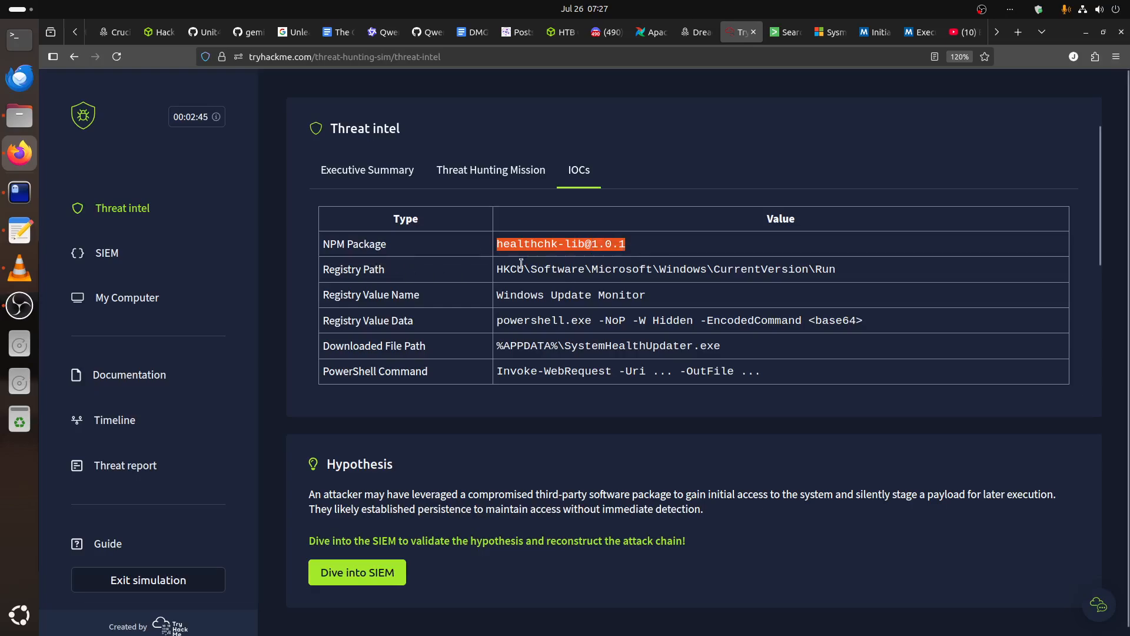
{"action": "left_click_drag", "start_coordinate": [521, 264], "coordinate": [760, 270]}
{"action": "scroll", "coordinate": [702, 340], "scroll_direction": "down", "scroll_amount": 3}
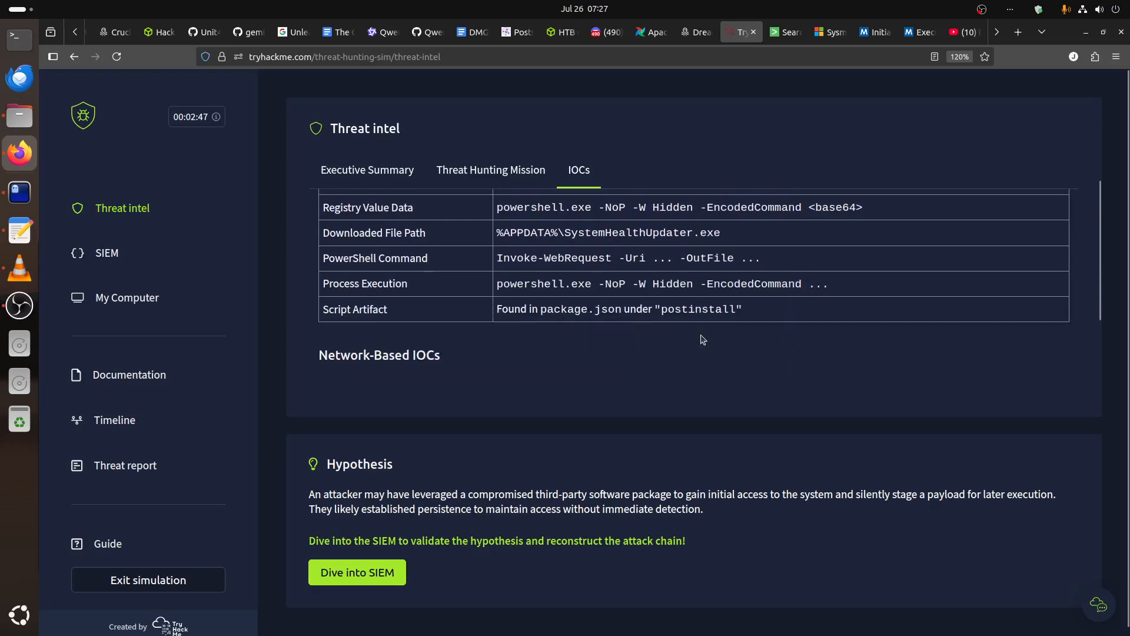
{"action": "scroll", "coordinate": [703, 340], "scroll_direction": "up", "scroll_amount": 3}
{"action": "scroll", "coordinate": [702, 336], "scroll_direction": "down", "scroll_amount": 1}
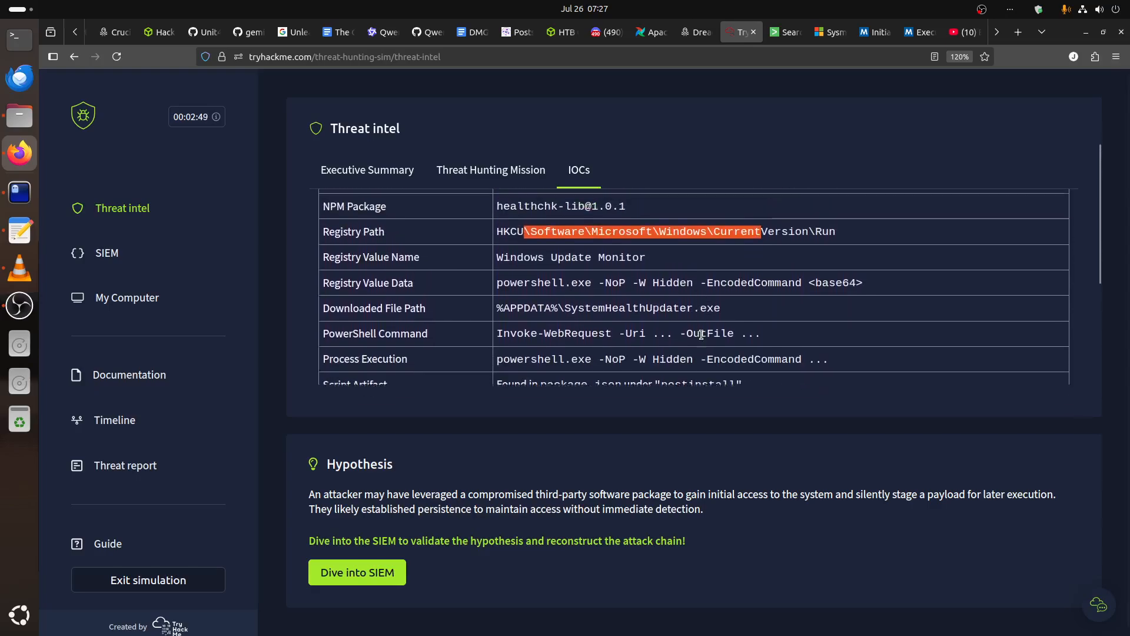
{"action": "scroll", "coordinate": [702, 334], "scroll_direction": "up", "scroll_amount": 1}
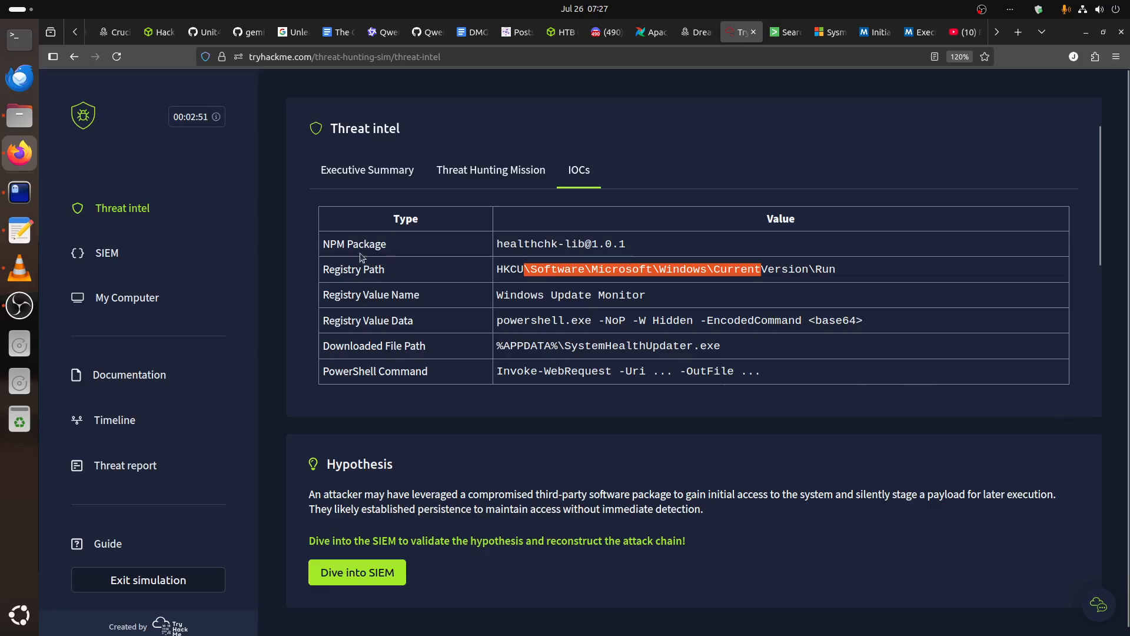
Copy the contents of the host-based and network-based IOC tables, from NPM Package through Traffic Behavior.
{"action": "left_click_drag", "start_coordinate": [330, 215], "coordinate": [780, 368]}
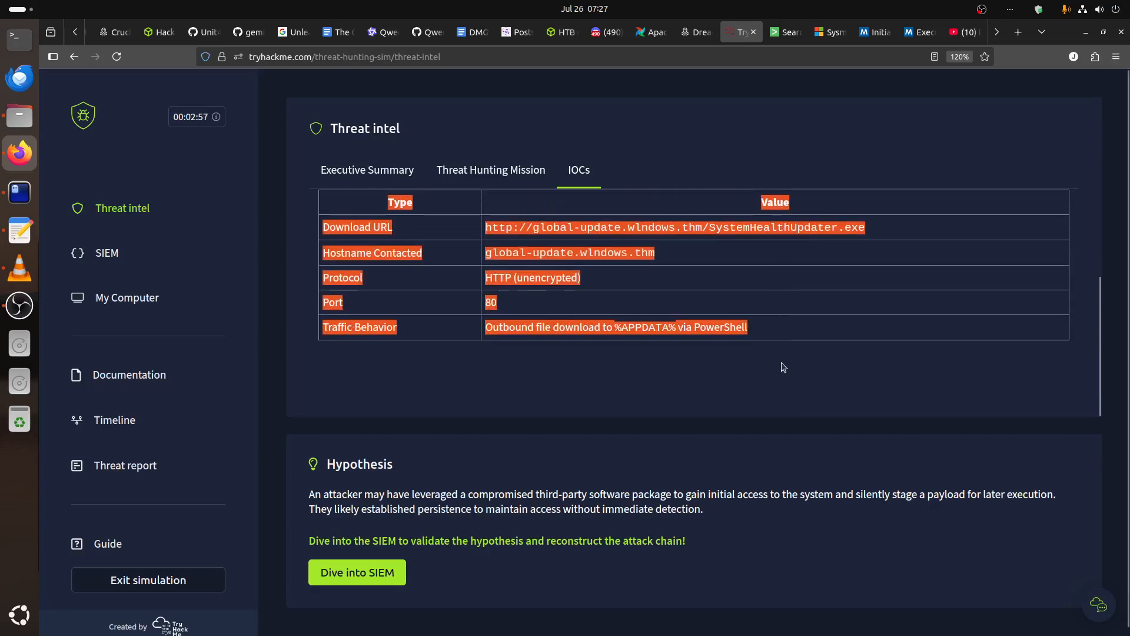
{"action": "right_click", "coordinate": [718, 328]}
{"action": "left_click", "coordinate": [747, 341]}
Switch to the terminal and paste the copied IOC tables into find.txt in vim.
{"action": "left_click", "coordinate": [19, 192]}
{"action": "right_click", "coordinate": [354, 193]}
{"action": "left_click", "coordinate": [298, 197]}
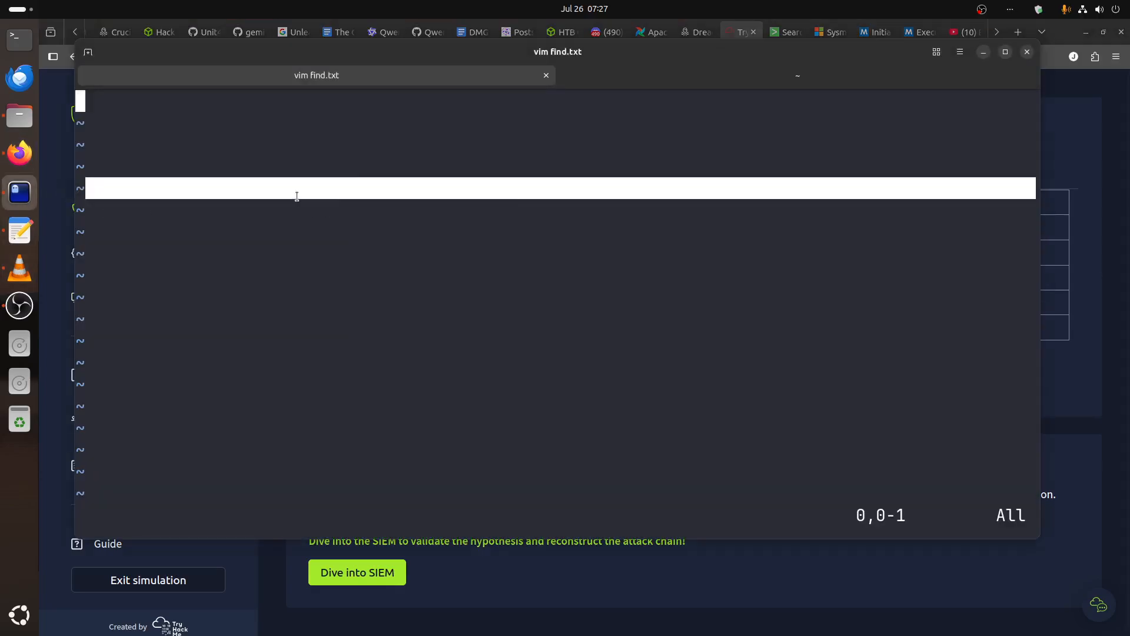
{"action": "key", "text": "i"}
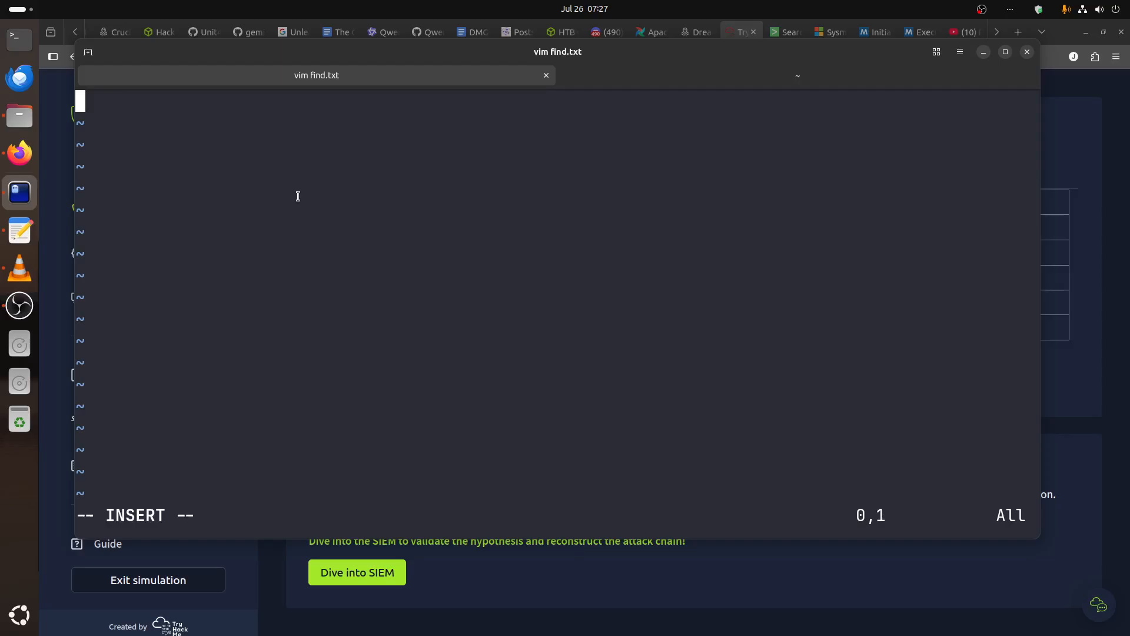
{"action": "right_click", "coordinate": [306, 154]}
{"action": "left_click", "coordinate": [342, 185]}
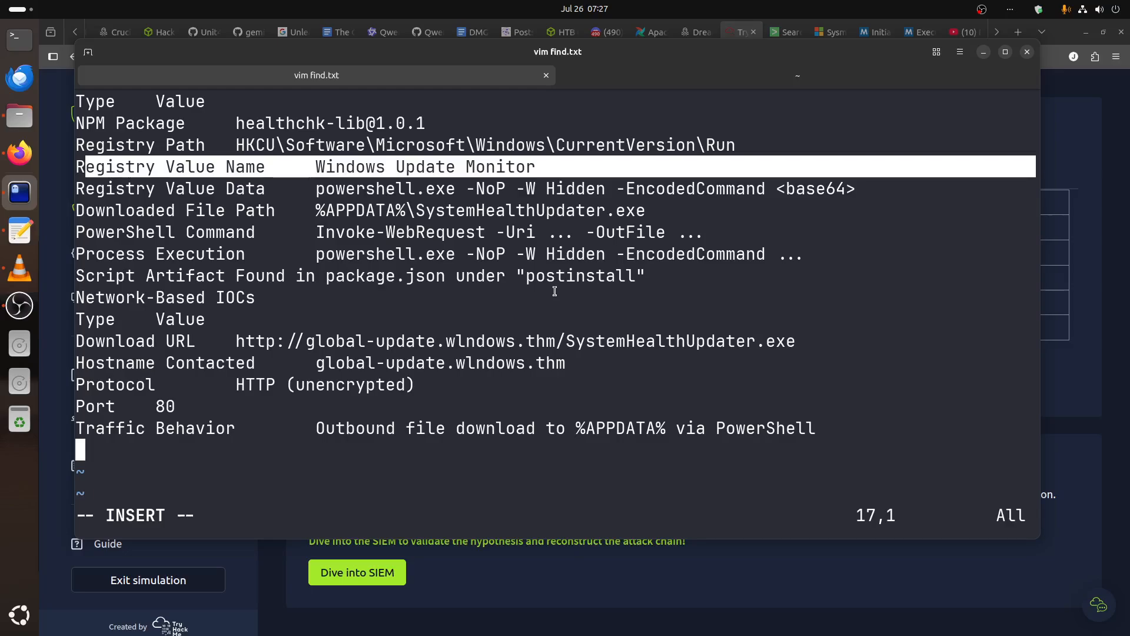
{"action": "left_click", "coordinate": [557, 268]}
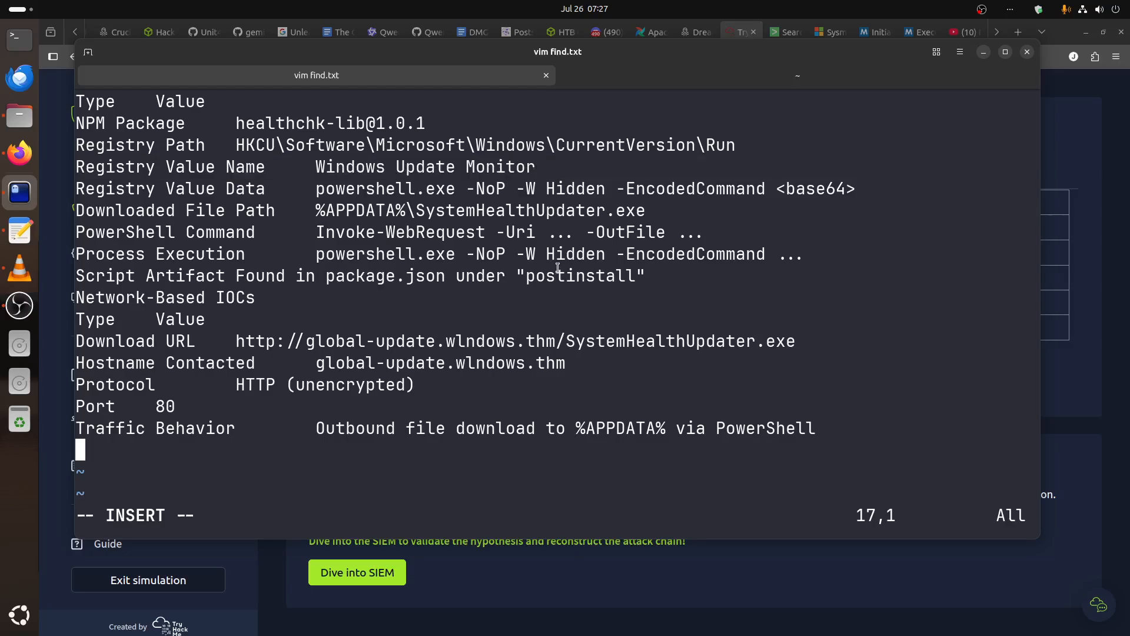
Indent the NPM Package value in find.txt by one tab to align it with the wider value column.
{"action": "key", "text": "Up"}
{"action": "key", "text": "Up"}
{"action": "key", "text": "Up"}
{"action": "key", "text": "Up"}
{"action": "key", "text": "Up"}
{"action": "key", "text": "Up"}
{"action": "key", "text": "Up"}
{"action": "key", "text": "Up"}
{"action": "key", "text": "Up"}
{"action": "key", "text": "Up"}
{"action": "key", "text": "Up"}
{"action": "key", "text": "Up"}
{"action": "key", "text": "Up"}
{"action": "key", "text": "Up"}
{"action": "key", "text": "Up"}
{"action": "key", "text": "Right"}
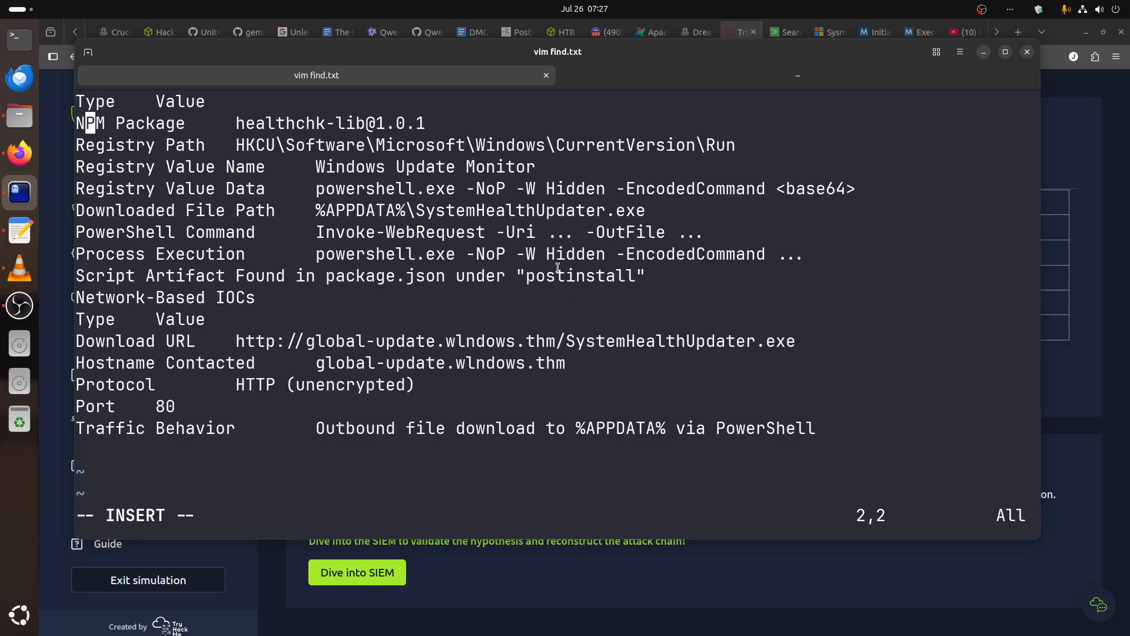
{"action": "key", "text": "Right"}
{"action": "key", "text": "Right"}
{"action": "key", "text": "Right"}
{"action": "key", "text": "Right"}
{"action": "key", "text": "Right"}
{"action": "key", "text": "Right"}
{"action": "key", "text": "Right"}
{"action": "key", "text": "Right"}
{"action": "key", "text": "Right"}
{"action": "key", "text": "Right"}
{"action": "key", "text": "Right"}
{"action": "key", "text": "Right"}
{"action": "key", "text": "Left"}
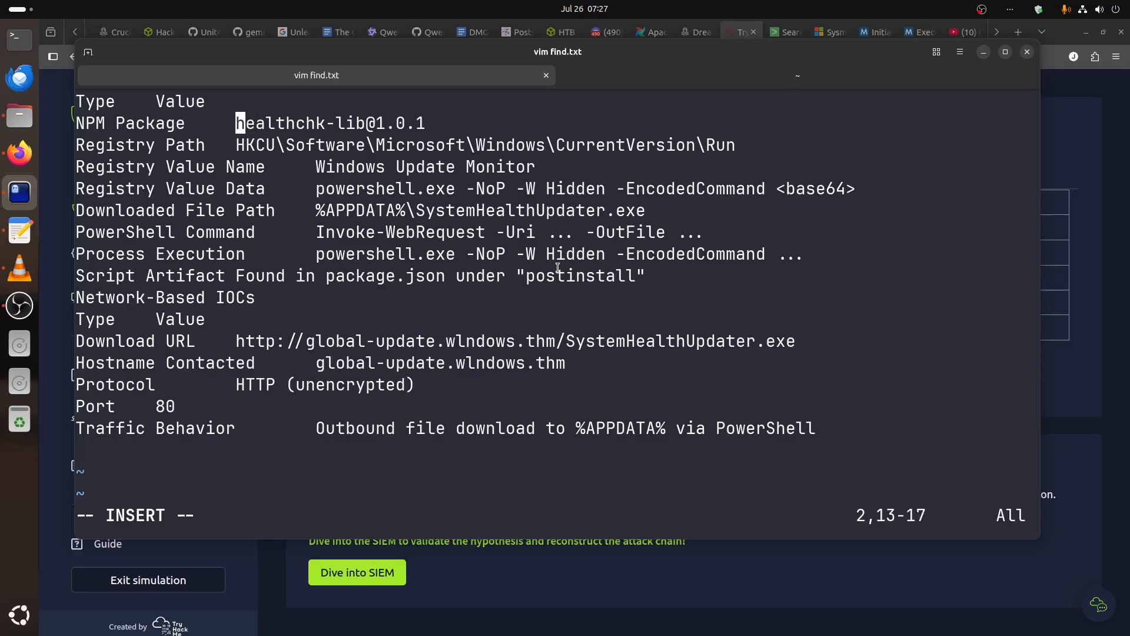
{"action": "key", "text": "Tab"}
Indent the Registry Path value by one tab so it lines up with the values below it.
{"action": "key", "text": "Down"}
{"action": "key", "text": "Left"}
{"action": "key", "text": "Left"}
{"action": "key", "text": "Left"}
{"action": "key", "text": "Left"}
{"action": "key", "text": "Left"}
{"action": "key", "text": "Left"}
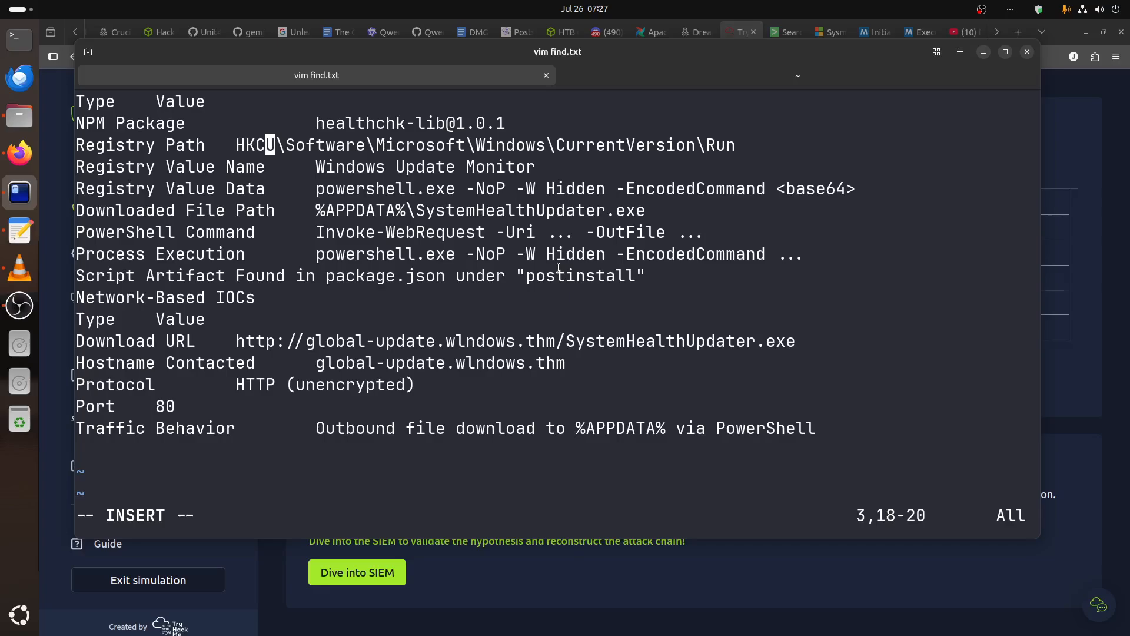
{"action": "key", "text": "Tab"}
{"action": "key", "text": "Down"}
{"action": "key", "text": "Down"}
{"action": "key", "text": "Down"}
{"action": "key", "text": "Down"}
{"action": "key", "text": "Down"}
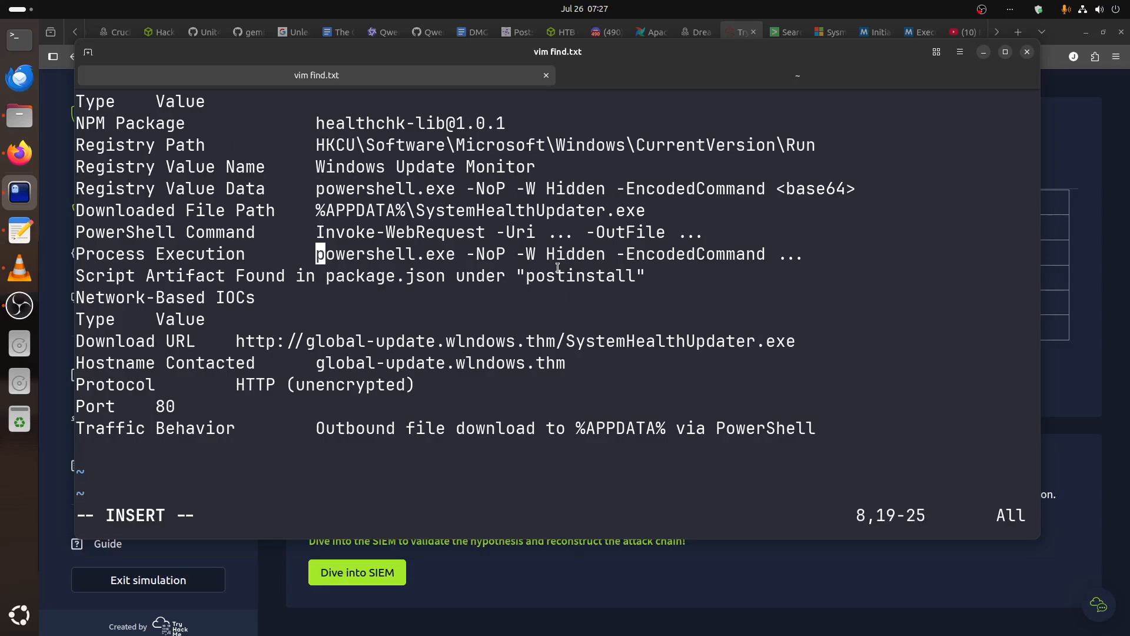
Switch to the browser and check the original IOC tables around the Script Artifact row.
{"action": "key", "text": "alt+Tab"}
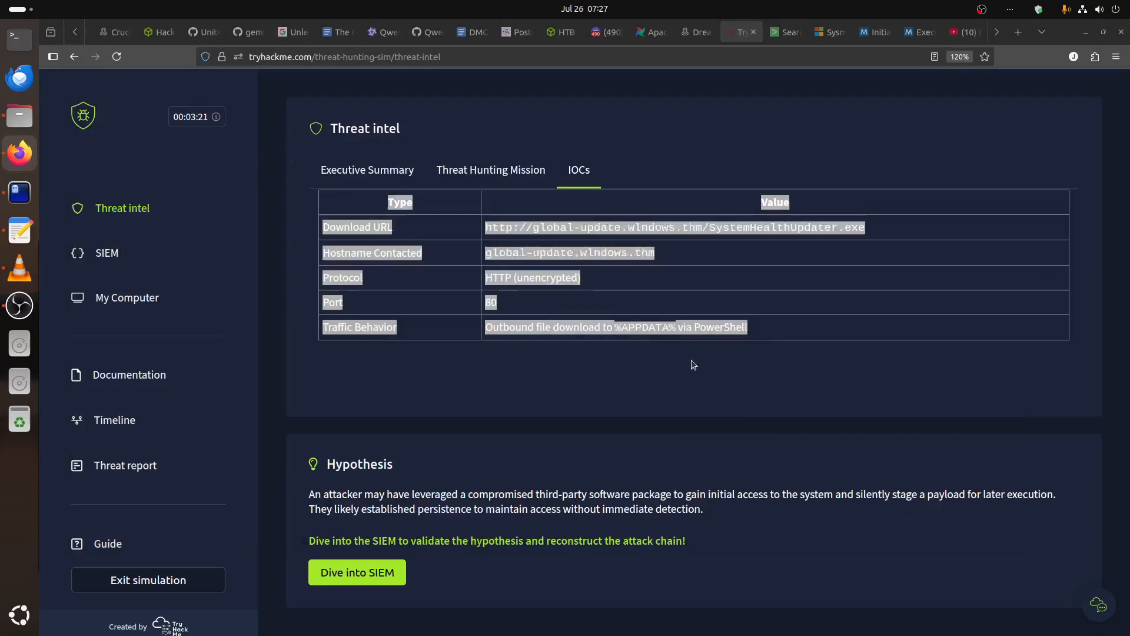
{"action": "left_click", "coordinate": [704, 379]}
{"action": "scroll", "coordinate": [706, 374], "scroll_direction": "up", "scroll_amount": 1}
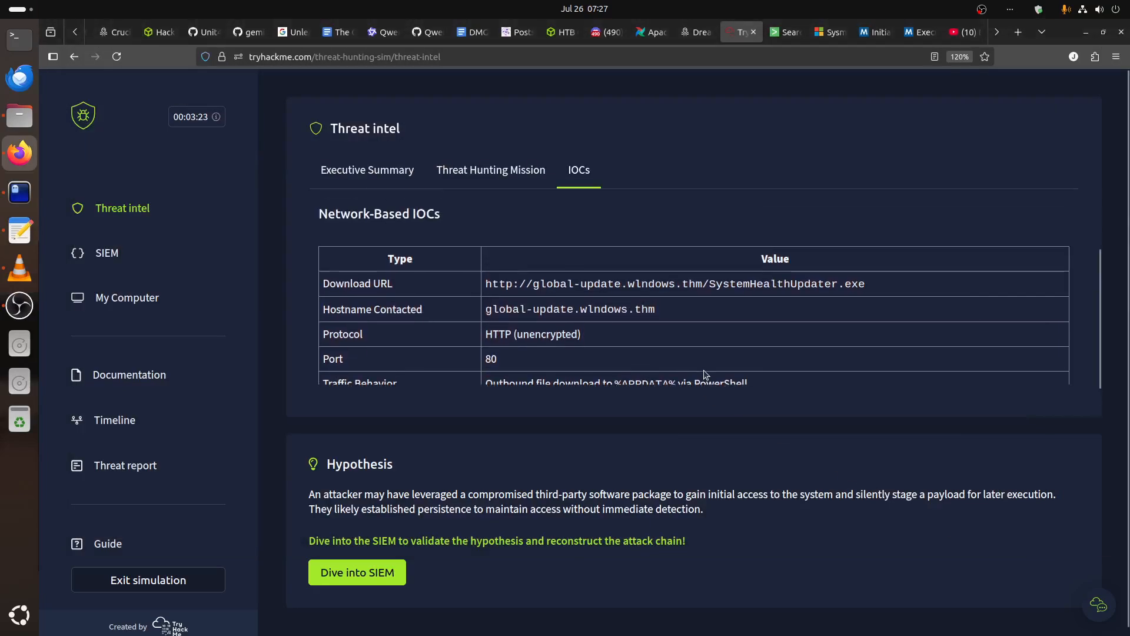
{"action": "scroll", "coordinate": [704, 371], "scroll_direction": "down", "scroll_amount": 5}
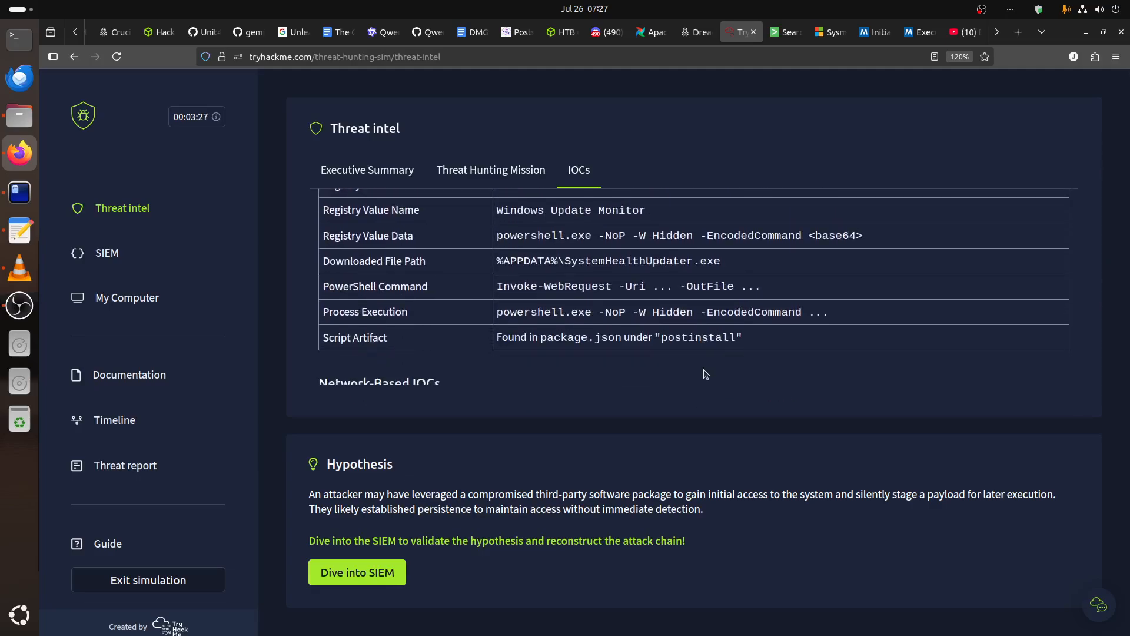
Back in find.txt in the terminal, align the Script Artifact value with its column and add a blank line below the Network-Based IOCs heading.
{"action": "key", "text": "alt+Tab"}
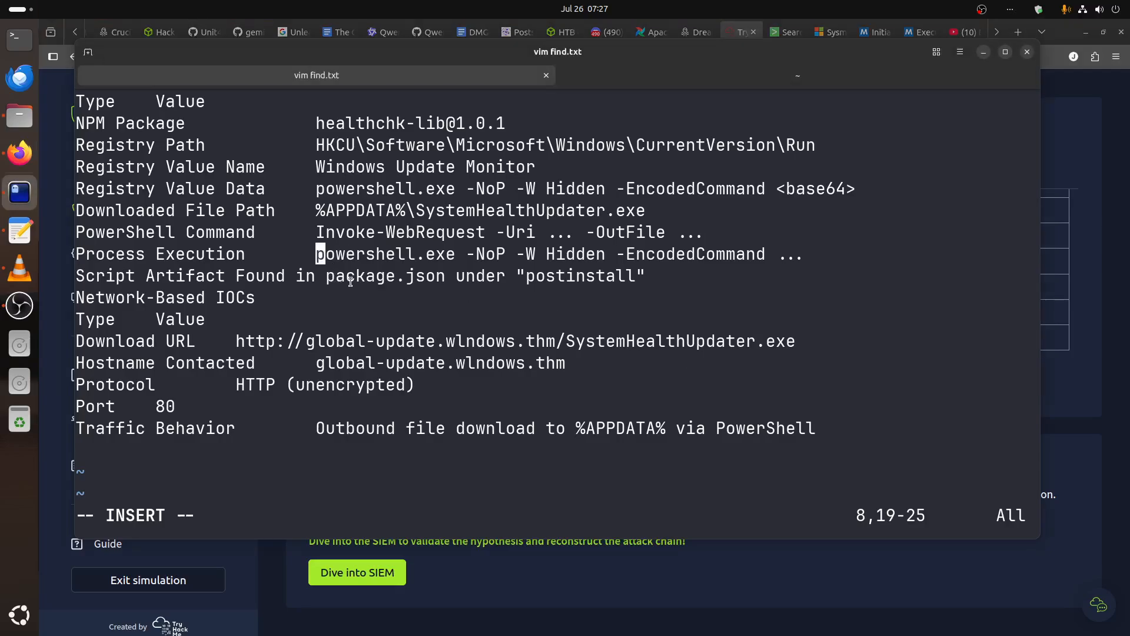
{"action": "key", "text": "Down"}
{"action": "key", "text": "Left"}
{"action": "key", "text": "Left"}
{"action": "key", "text": "Left"}
{"action": "key", "text": "Left"}
{"action": "key", "text": "Left"}
{"action": "key", "text": "Left"}
{"action": "key", "text": "Left"}
{"action": "key", "text": "alt+Tab"}
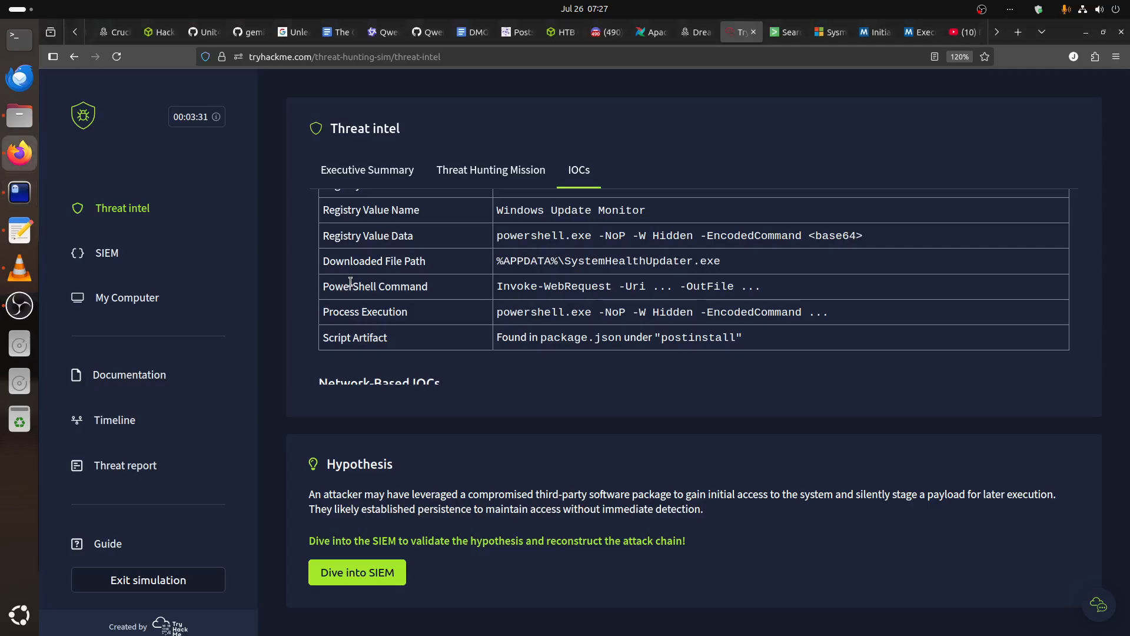
{"action": "key", "text": "alt+Tab"}
{"action": "key", "text": "Left"}
{"action": "key", "text": "Right"}
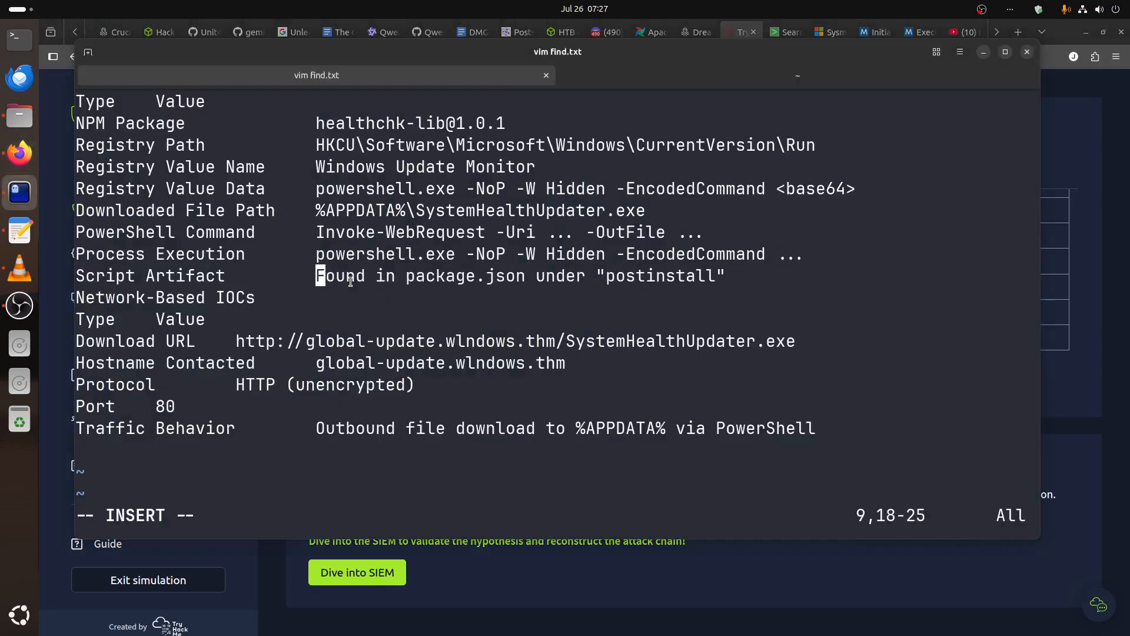
{"action": "key", "text": "Down"}
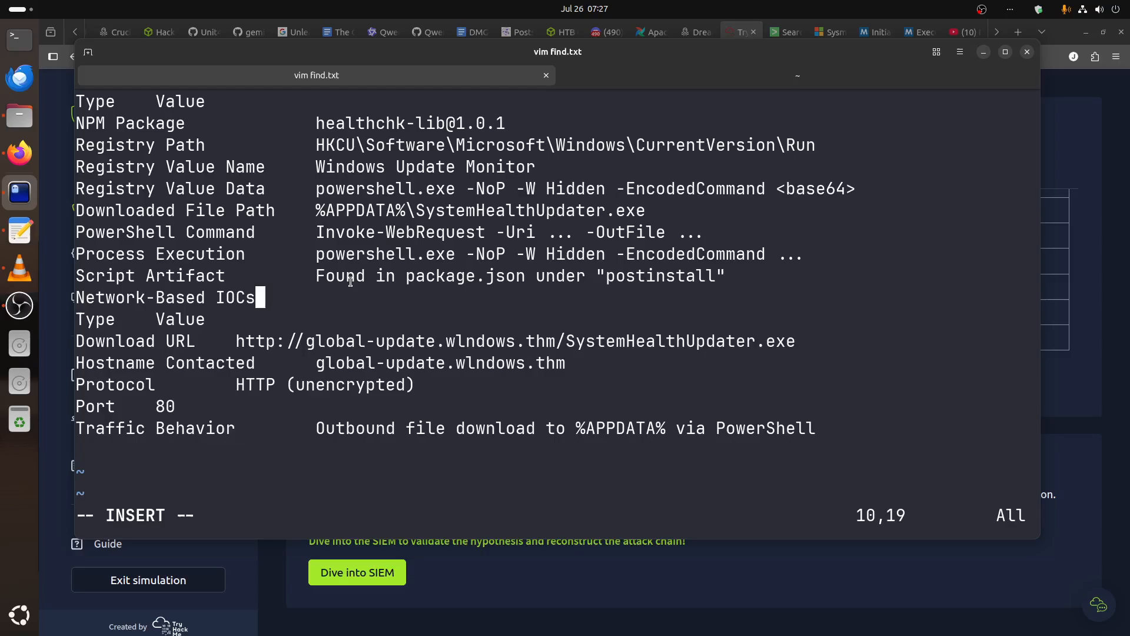
{"action": "key", "text": "Return"}
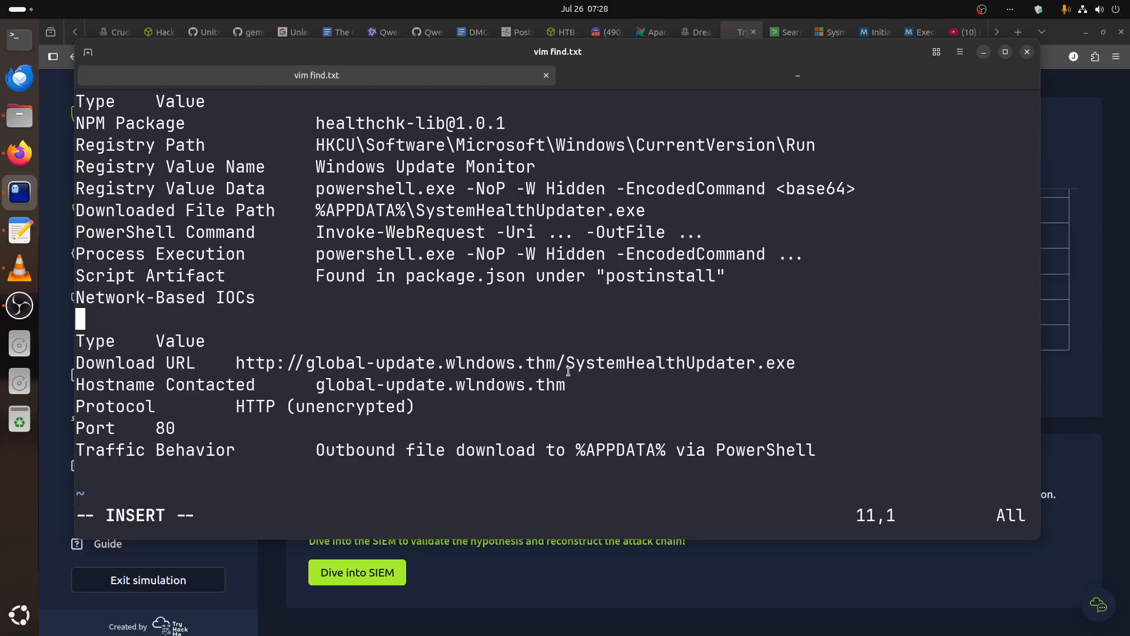
Indent the Download URL value in find.txt by one tab to line it up with the Hostname Contacted value.
{"action": "key", "text": "Down"}
{"action": "key", "text": "Down"}
{"action": "key", "text": "Down"}
{"action": "key", "text": "Down"}
{"action": "key", "text": "Up"}
{"action": "key", "text": "Down"}
{"action": "key", "text": "Down"}
{"action": "key", "text": "Down"}
{"action": "key", "text": "Down"}
{"action": "key", "text": "Up"}
{"action": "key", "text": "Up"}
{"action": "key", "text": "Up"}
{"action": "key", "text": "Up"}
{"action": "key", "text": "Up"}
{"action": "key", "text": "Right"}
{"action": "key", "text": "Right"}
{"action": "key", "text": "Right"}
{"action": "key", "text": "Right"}
{"action": "key", "text": "Right"}
{"action": "key", "text": "Right"}
{"action": "key", "text": "Right"}
{"action": "key", "text": "Right"}
{"action": "key", "text": "Right"}
{"action": "key", "text": "Right"}
{"action": "key", "text": "Right"}
{"action": "key", "text": "Right"}
{"action": "key", "text": "Right"}
{"action": "key", "text": "Right"}
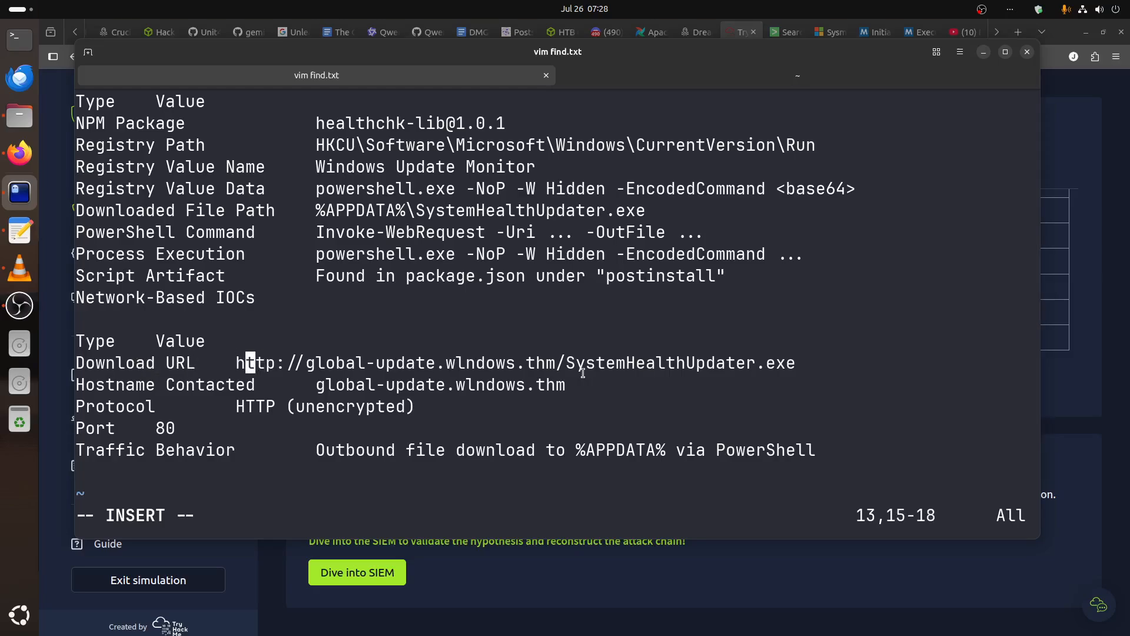
{"action": "key", "text": "Left"}
{"action": "key", "text": "Tab"}
Indent the Protocol value in the Network-Based IOCs list by one tab to match the value column.
{"action": "key", "text": "Down"}
{"action": "key", "text": "Left"}
{"action": "key", "text": "Left"}
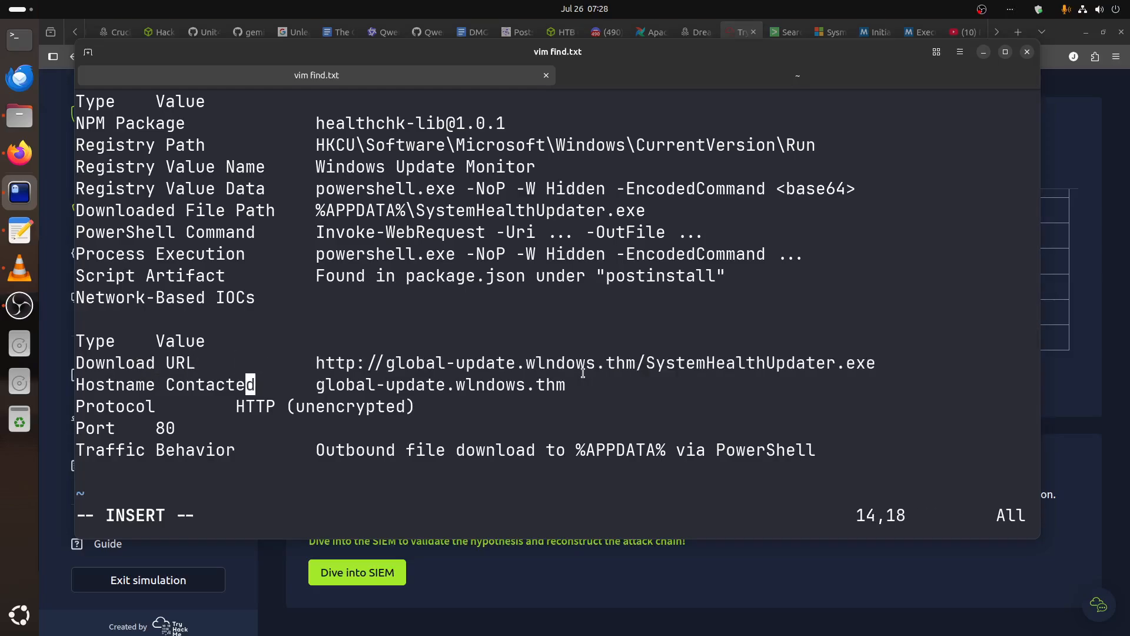
{"action": "key", "text": "Down"}
{"action": "key", "text": "Left"}
{"action": "key", "text": "Tab"}
Indent the Port value by two tabs so it aligns with the other network IOC values.
{"action": "key", "text": "Down"}
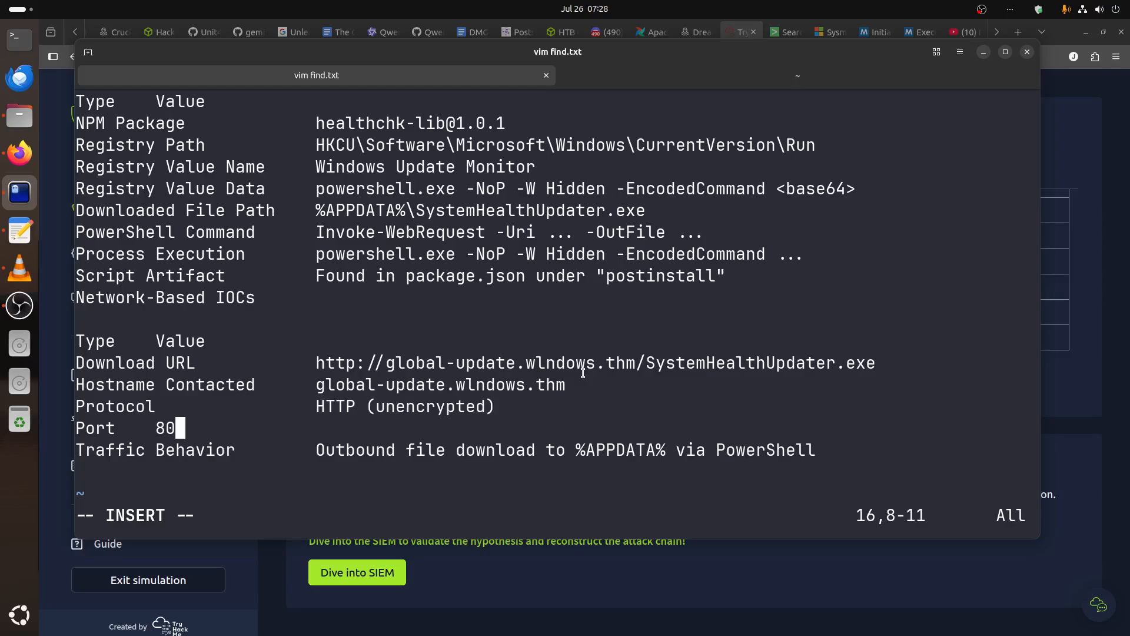
{"action": "key", "text": "Left"}
{"action": "key", "text": "Left"}
{"action": "key", "text": "Tab"}
{"action": "key", "text": "Tab"}
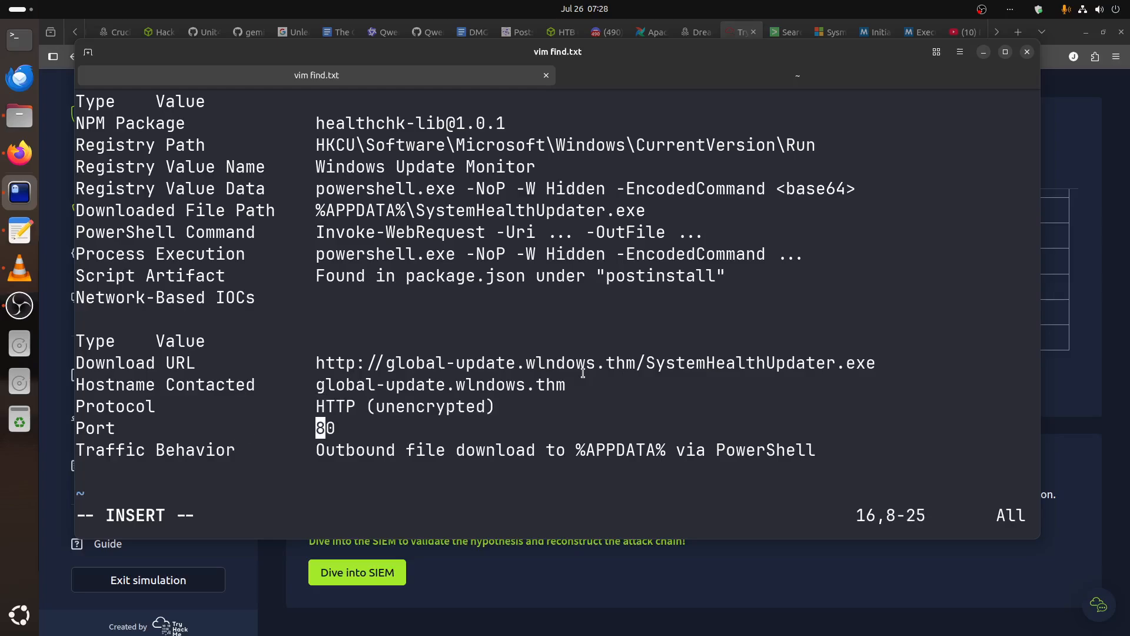
{"action": "key", "text": "Down"}
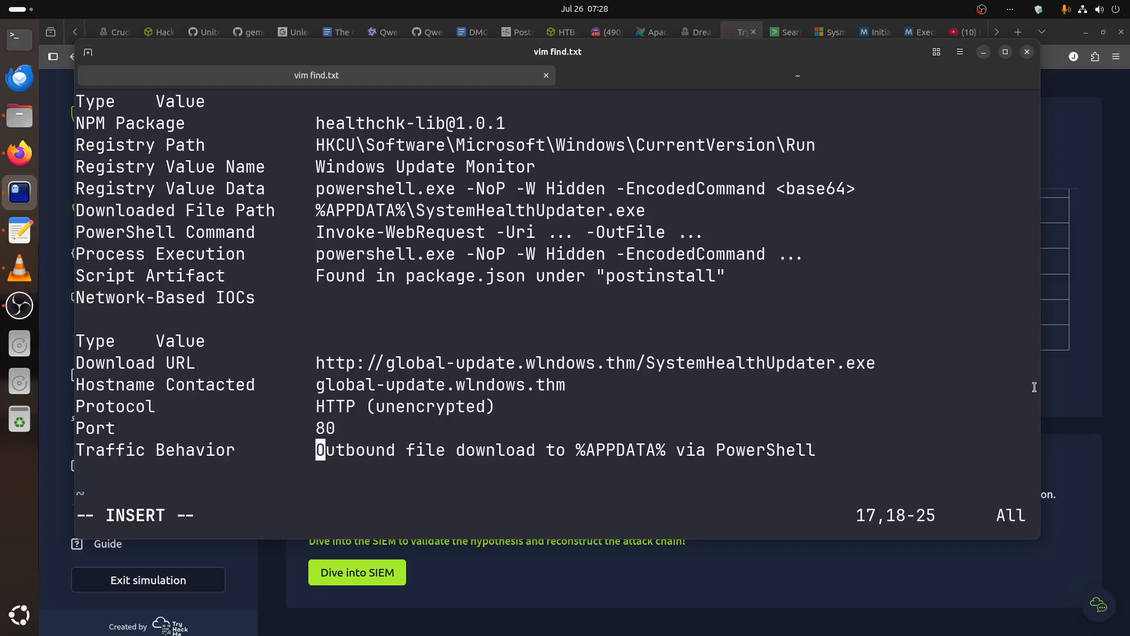
Switch to the TryHackMe page in the browser and review the employees' names and positions in the Documentation's Company Information.
{"action": "left_click", "coordinate": [1065, 383]}
{"action": "scroll", "coordinate": [541, 334], "scroll_direction": "down", "scroll_amount": 3}
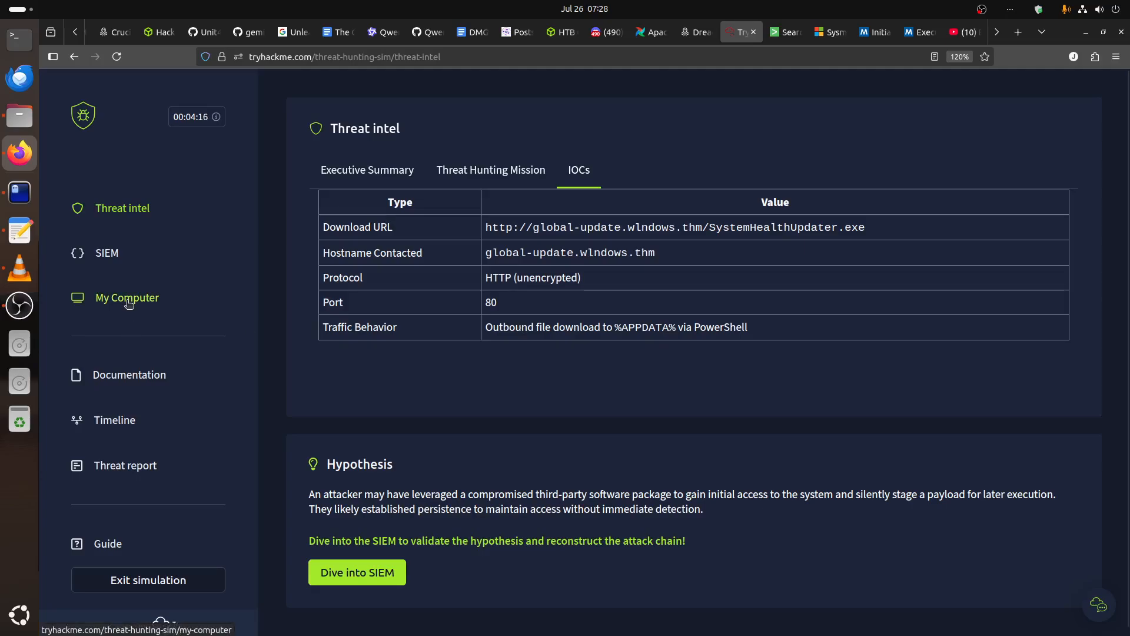
{"action": "left_click", "coordinate": [148, 374]}
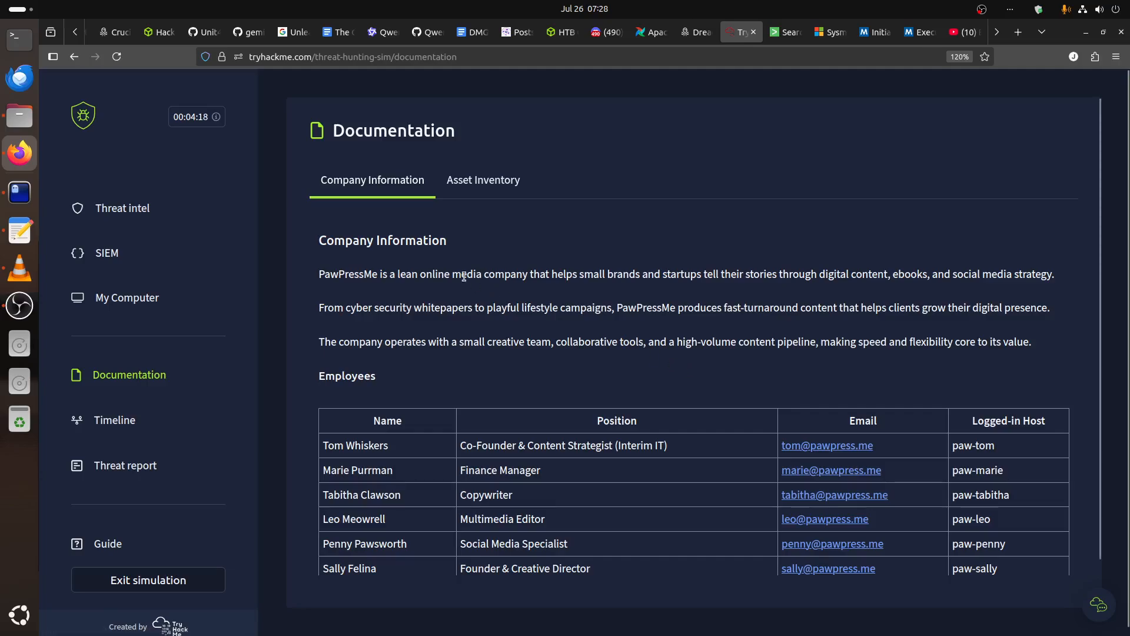
{"action": "scroll", "coordinate": [921, 341], "scroll_direction": "down", "scroll_amount": 2}
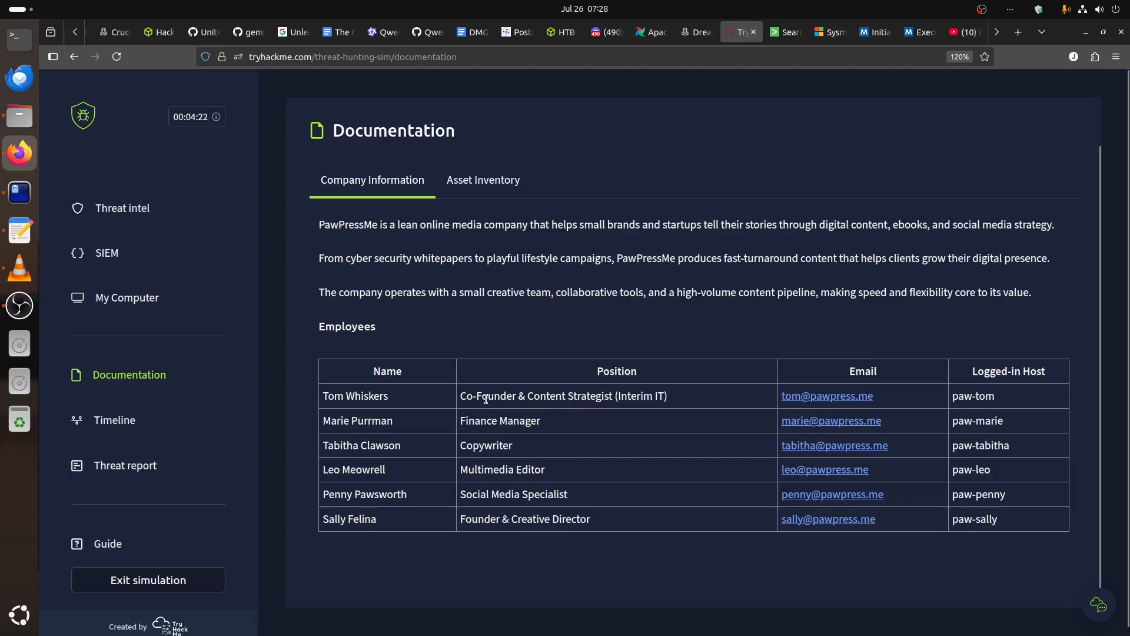
{"action": "left_click_drag", "start_coordinate": [665, 397], "coordinate": [618, 398]}
{"action": "left_click_drag", "start_coordinate": [395, 398], "coordinate": [323, 399]}
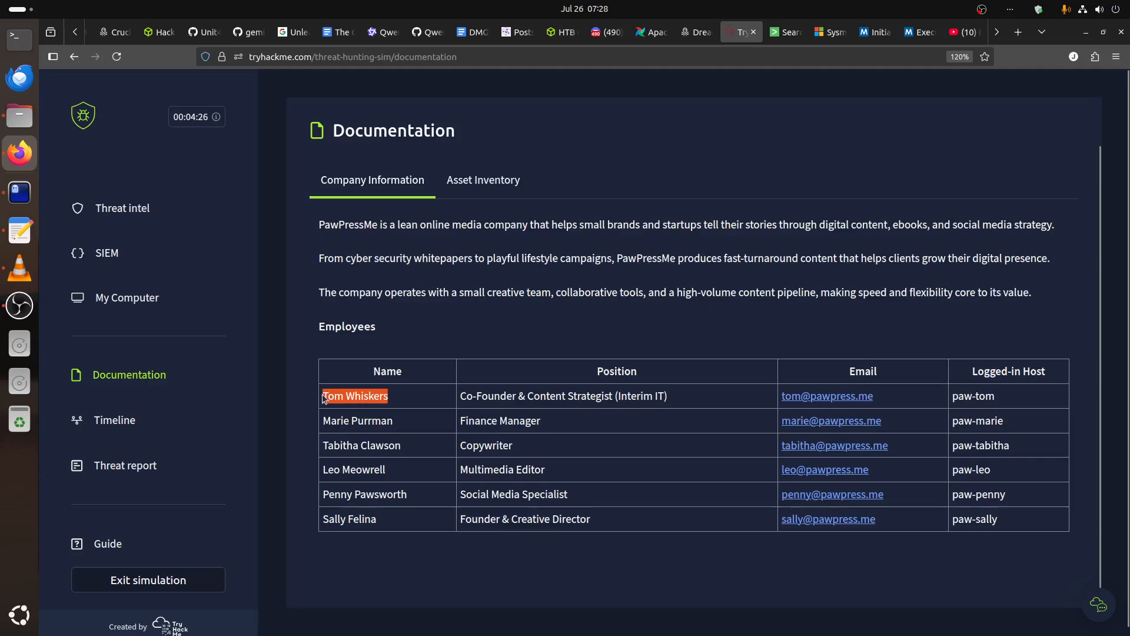
{"action": "left_click_drag", "start_coordinate": [665, 397], "coordinate": [613, 395]}
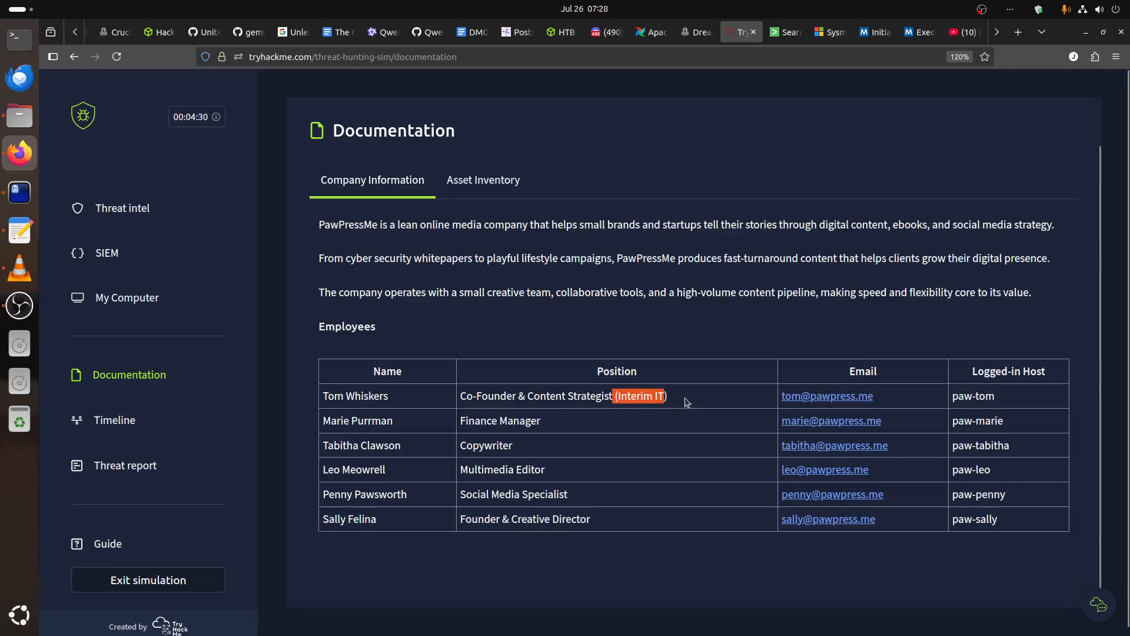
{"action": "left_click_drag", "start_coordinate": [541, 423], "coordinate": [413, 415]}
{"action": "left_click_drag", "start_coordinate": [500, 450], "coordinate": [438, 450]}
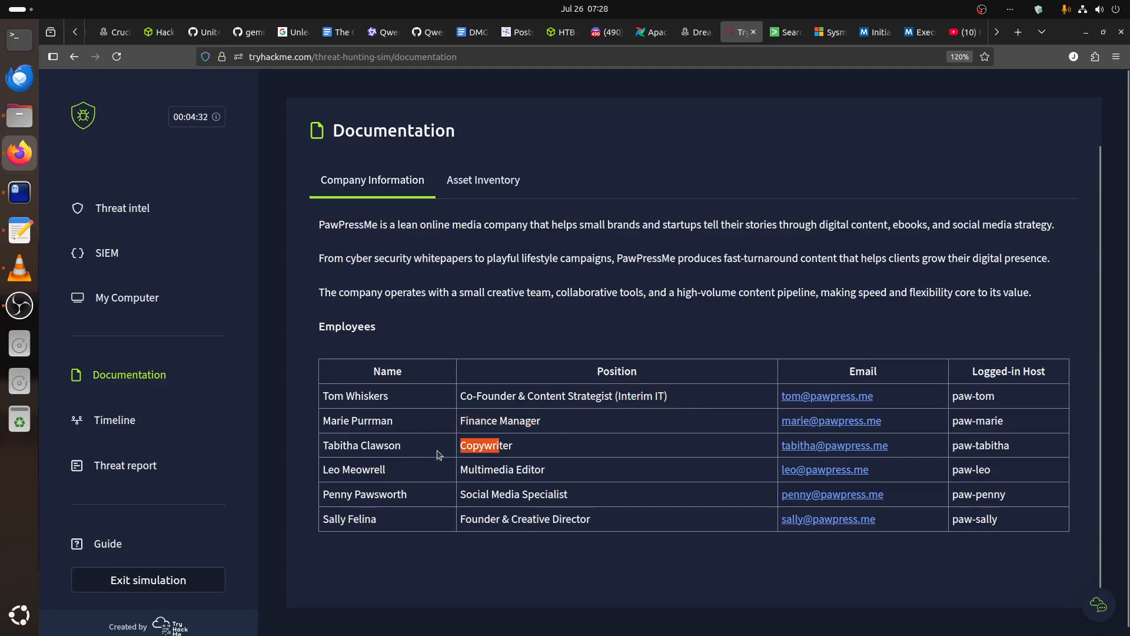
{"action": "left_click_drag", "start_coordinate": [514, 468], "coordinate": [490, 518]}
{"action": "left_click_drag", "start_coordinate": [323, 400], "coordinate": [669, 405]}
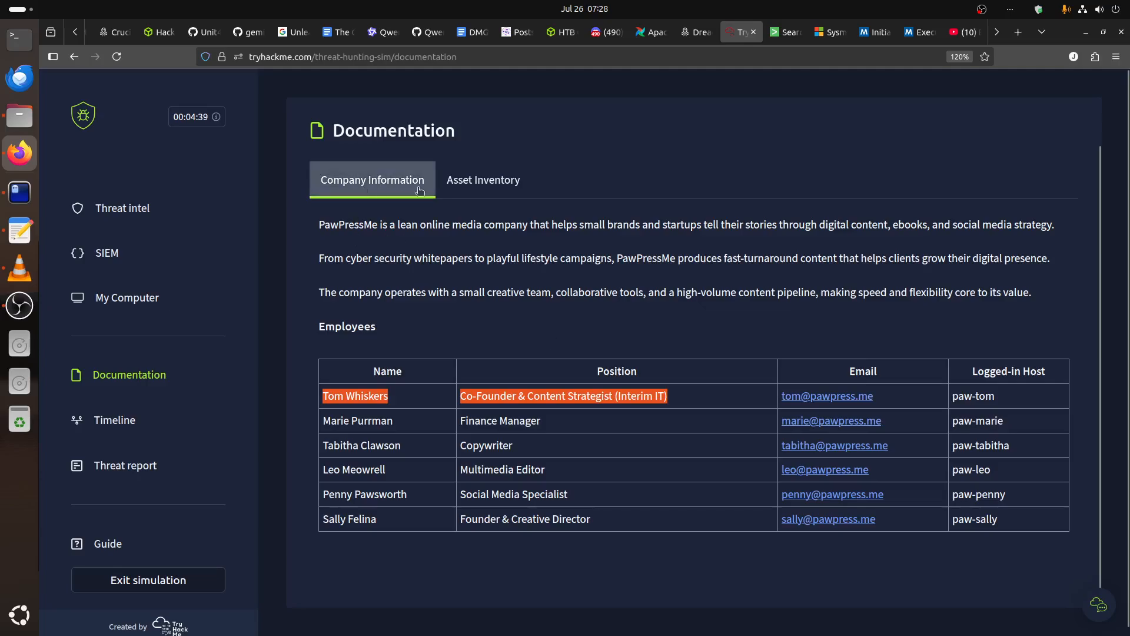
Check the corporate LAN range in the Asset Inventory and reread the threat intel Executive Summary.
{"action": "left_click", "coordinate": [482, 180]}
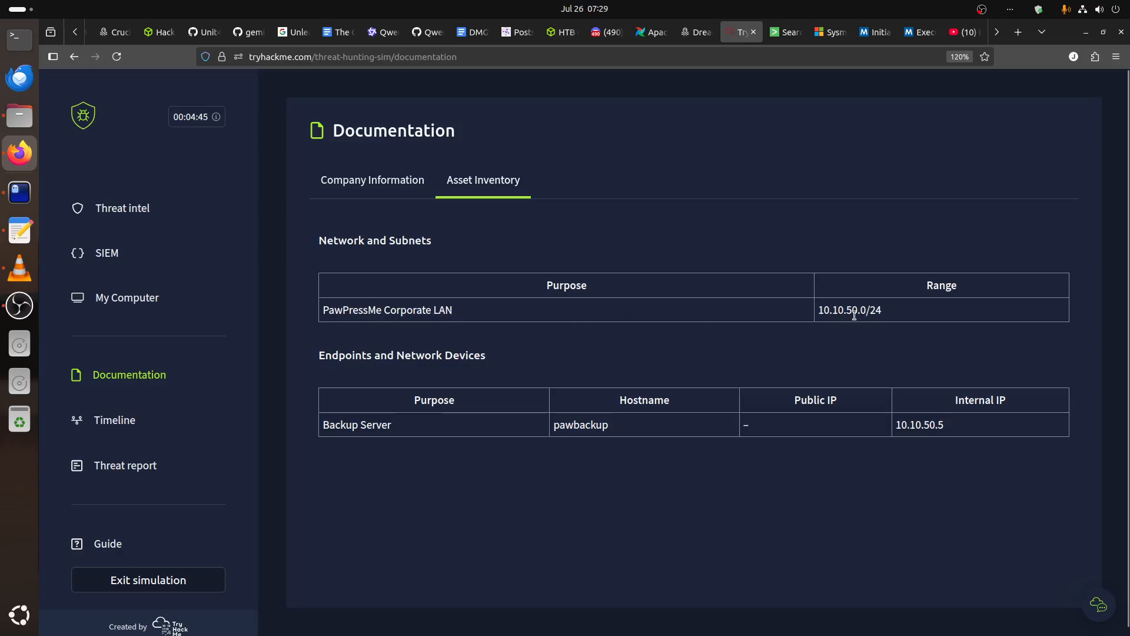
{"action": "left_click_drag", "start_coordinate": [866, 309], "coordinate": [788, 307]}
{"action": "left_click", "coordinate": [134, 212]}
{"action": "scroll", "coordinate": [518, 288], "scroll_direction": "down", "scroll_amount": 3}
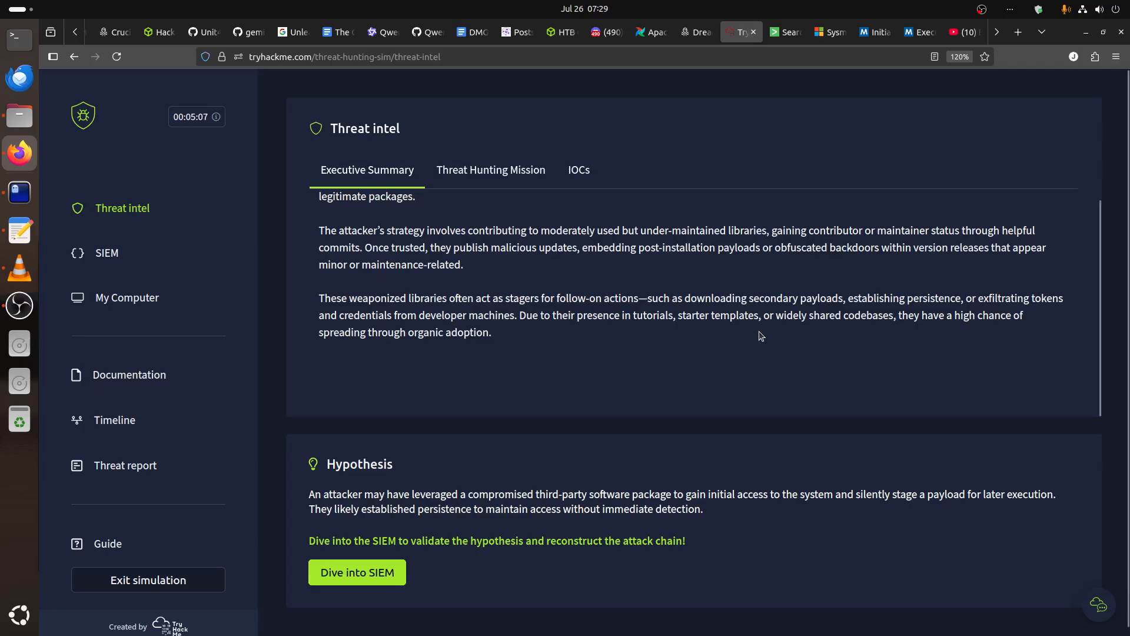
Open the Threat report page and look over its attack chain stages.
{"action": "left_click", "coordinate": [141, 469]}
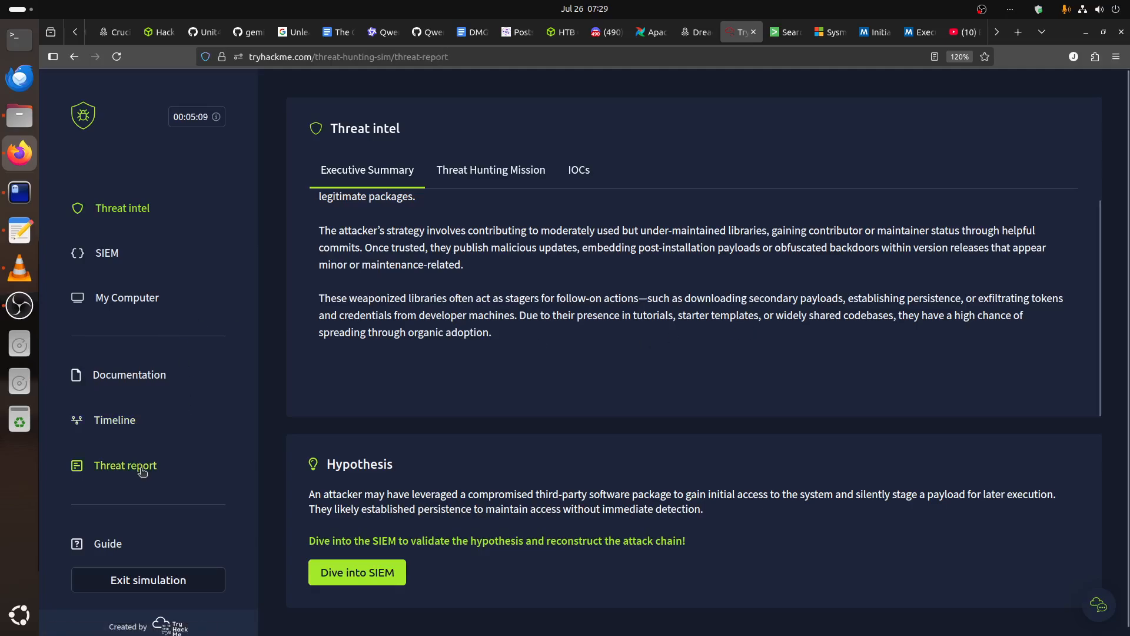
{"action": "scroll", "coordinate": [532, 457], "scroll_direction": "down", "scroll_amount": 3}
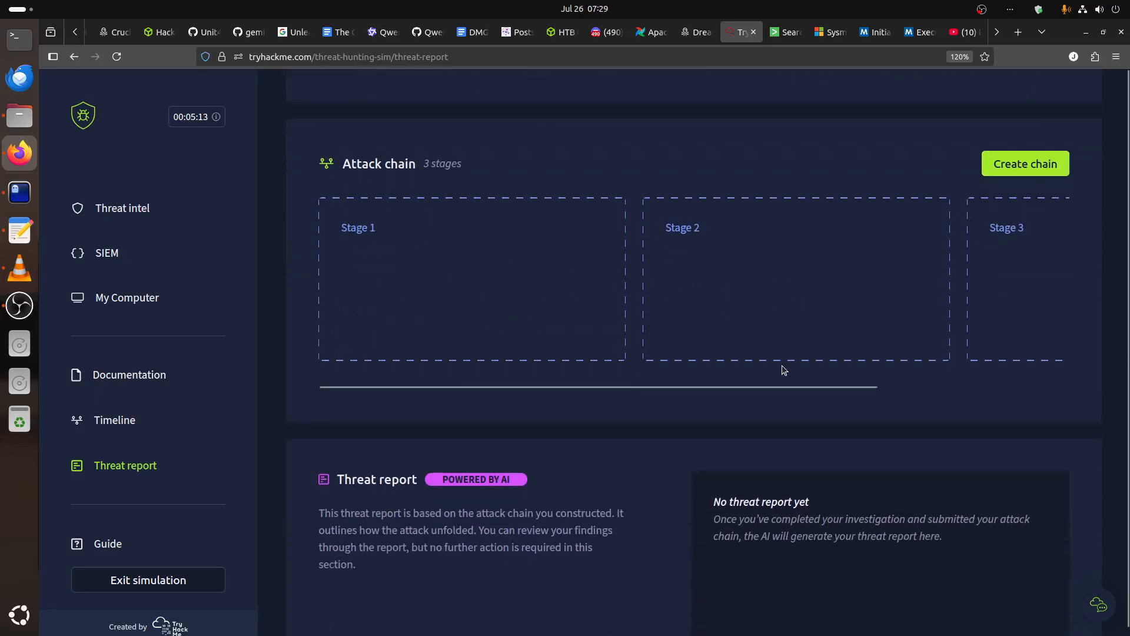
{"action": "left_click_drag", "start_coordinate": [782, 385], "coordinate": [560, 396]}
Switch to the Splunk search page and look over the event count and the first event's details.
{"action": "left_click", "coordinate": [786, 32]}
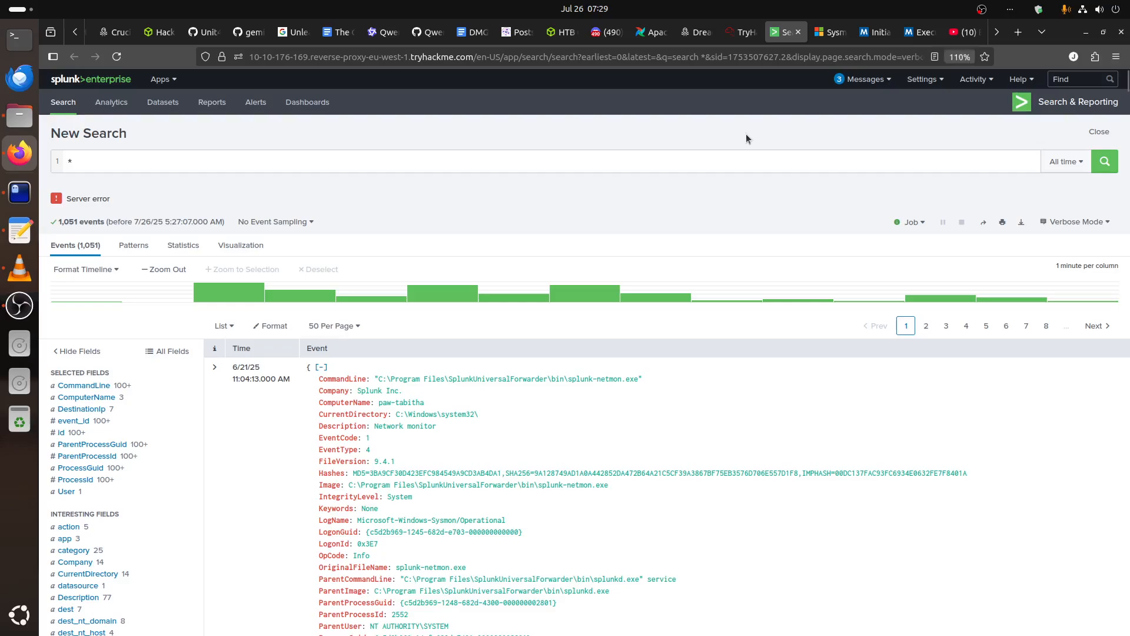
{"action": "key", "text": "ctrl+plus"}
{"action": "key", "text": "ctrl+plus"}
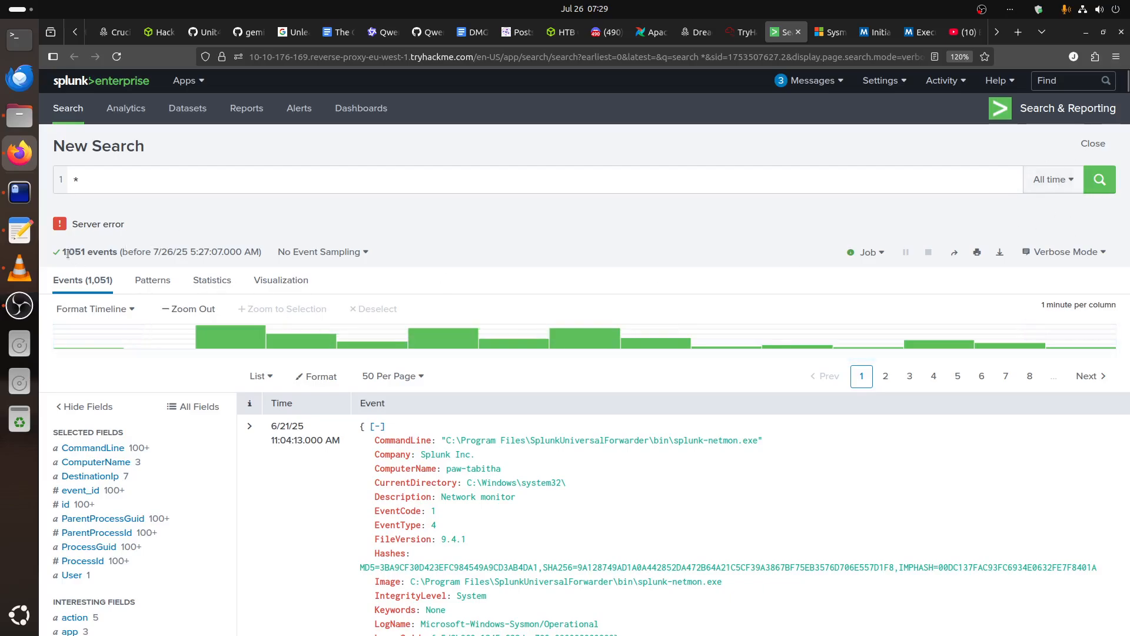
{"action": "left_click_drag", "start_coordinate": [61, 248], "coordinate": [108, 253]}
{"action": "scroll", "coordinate": [595, 263], "scroll_direction": "down", "scroll_amount": 5}
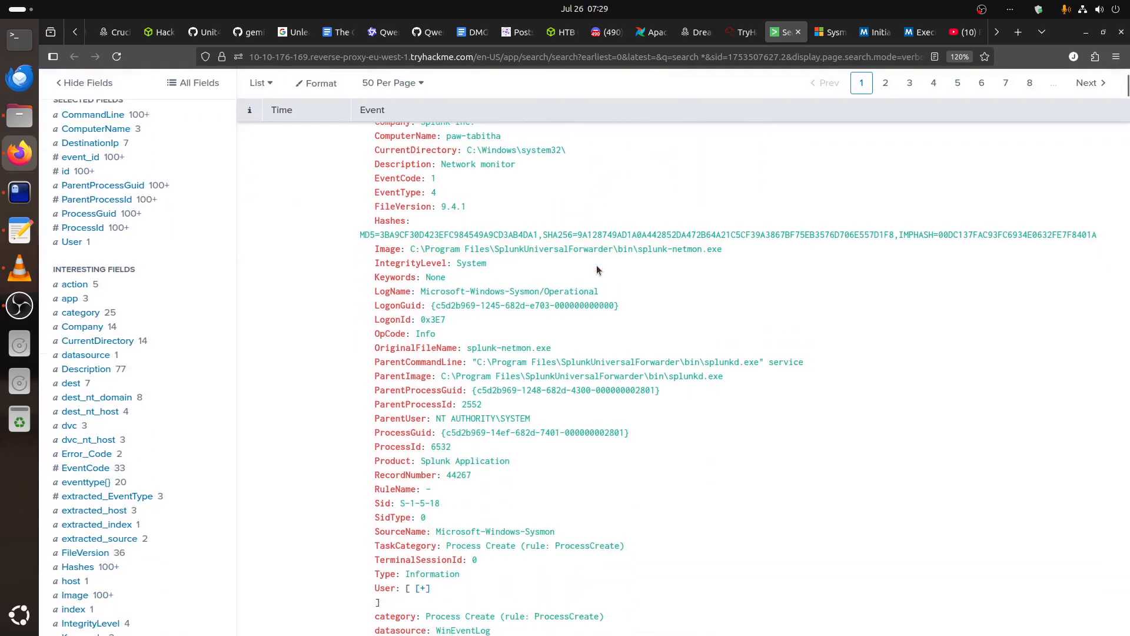
{"action": "scroll", "coordinate": [596, 268], "scroll_direction": "up", "scroll_amount": 2}
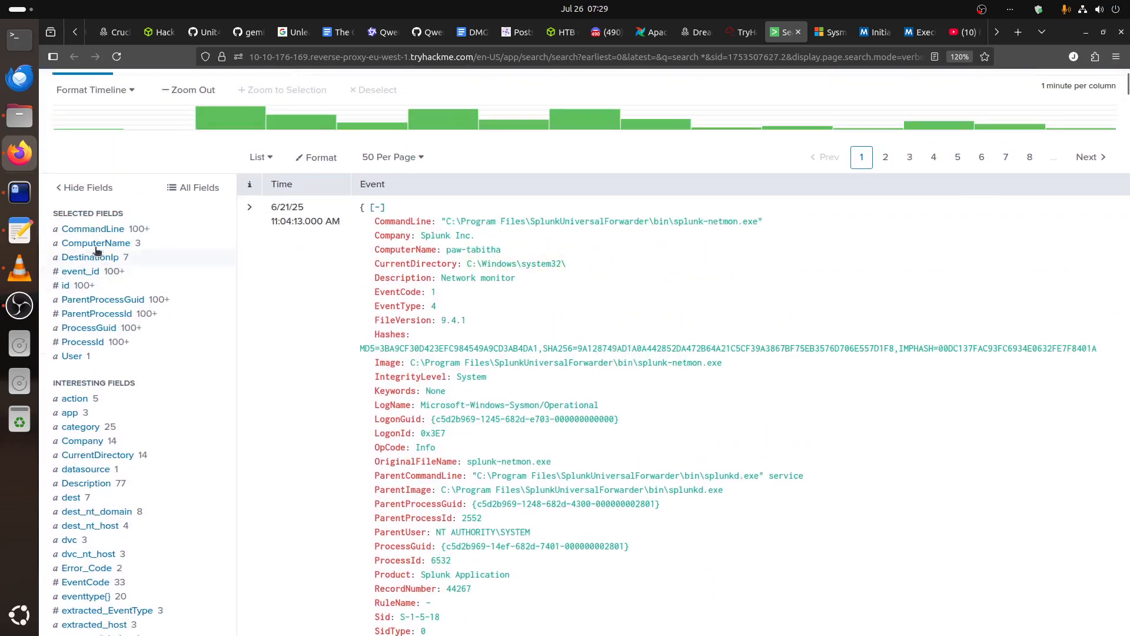
Inspect the top values of the CommandLine field and close its summary.
{"action": "left_click", "coordinate": [92, 229]}
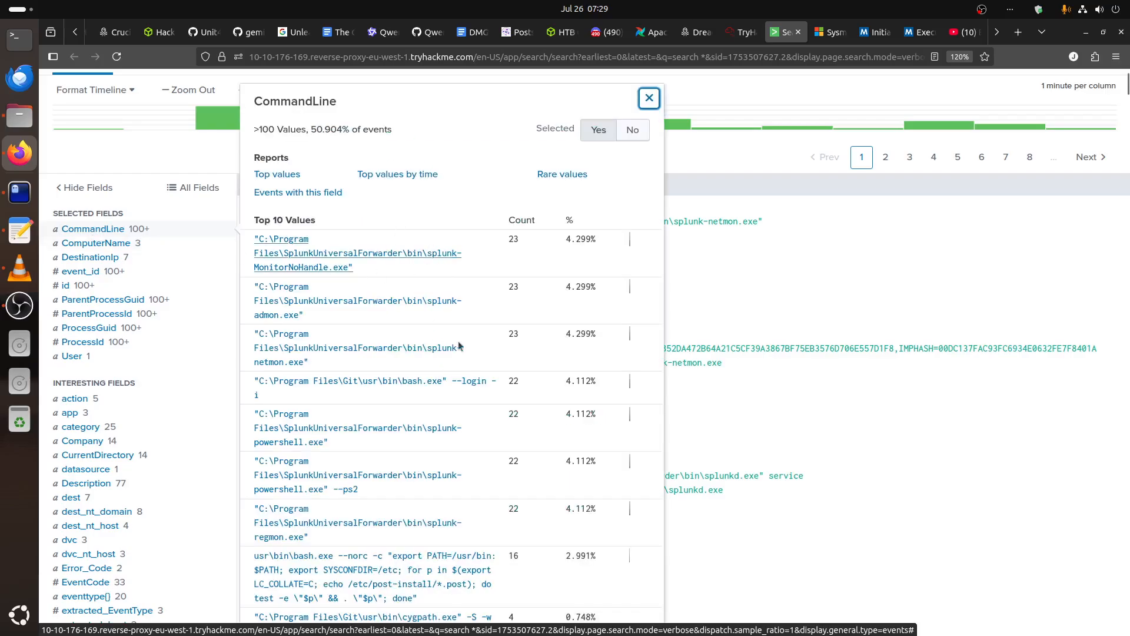
{"action": "scroll", "coordinate": [472, 528], "scroll_direction": "down", "scroll_amount": 6}
{"action": "scroll", "coordinate": [472, 529], "scroll_direction": "down", "scroll_amount": 5}
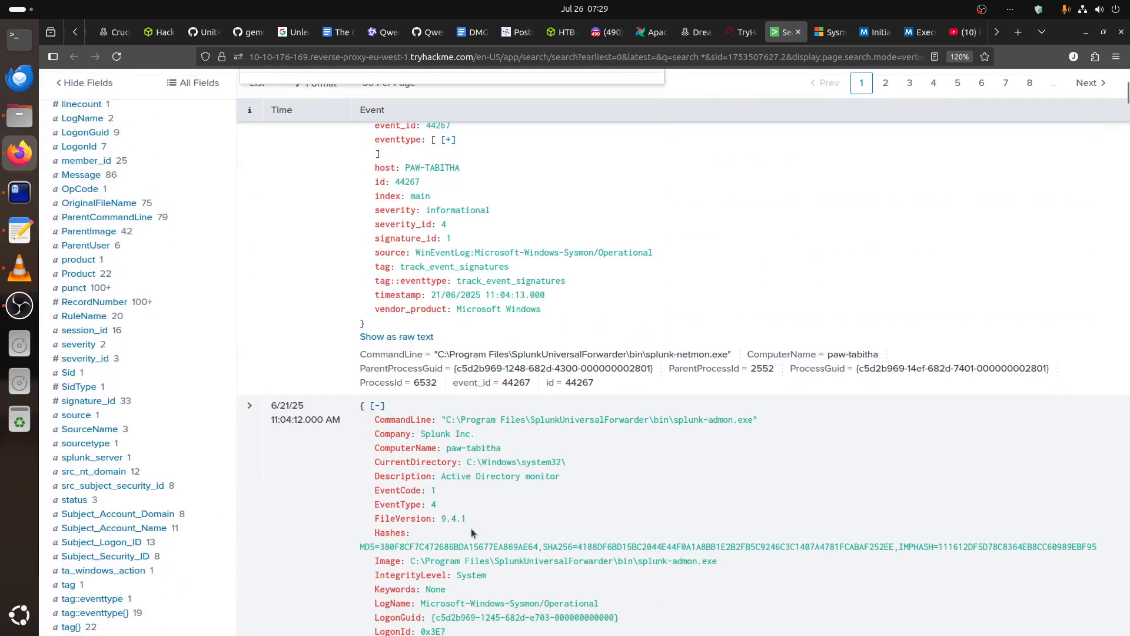
{"action": "scroll", "coordinate": [766, 260], "scroll_direction": "up", "scroll_amount": 11}
{"action": "left_click", "coordinate": [747, 176]}
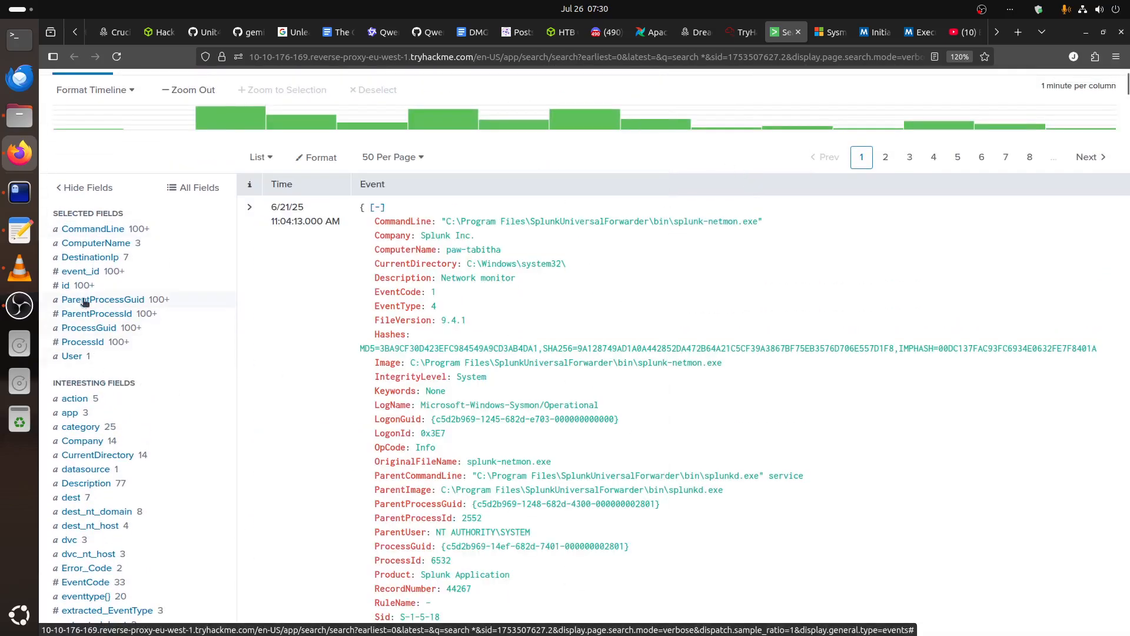
Inspect the value summaries of the event_id and User fields, closing each one after viewing.
{"action": "left_click", "coordinate": [83, 273]}
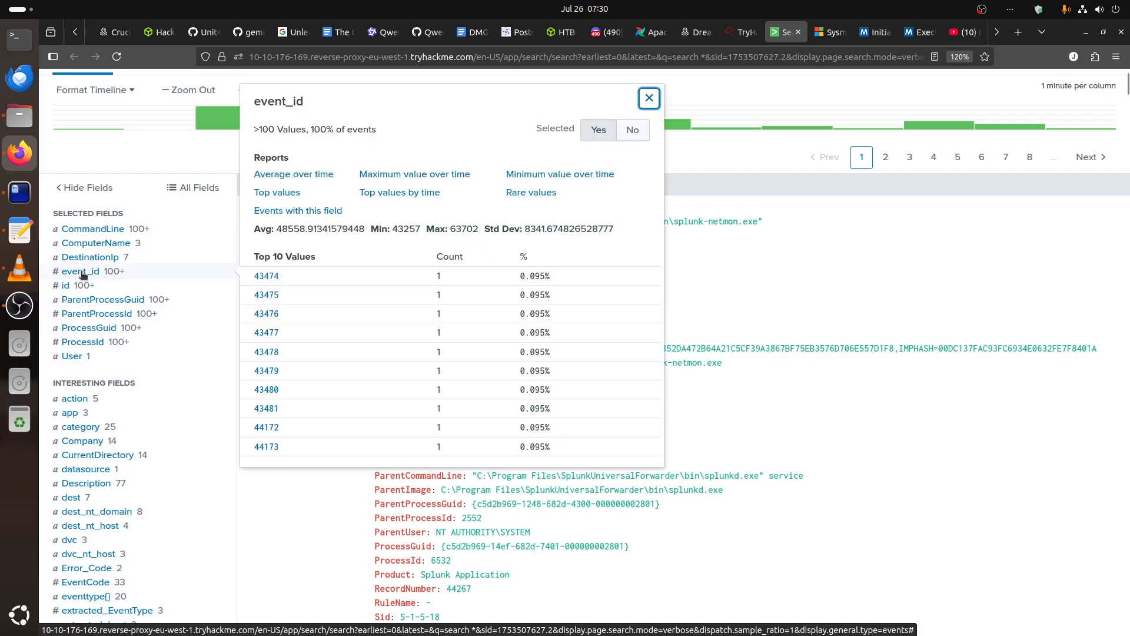
{"action": "left_click", "coordinate": [83, 274]}
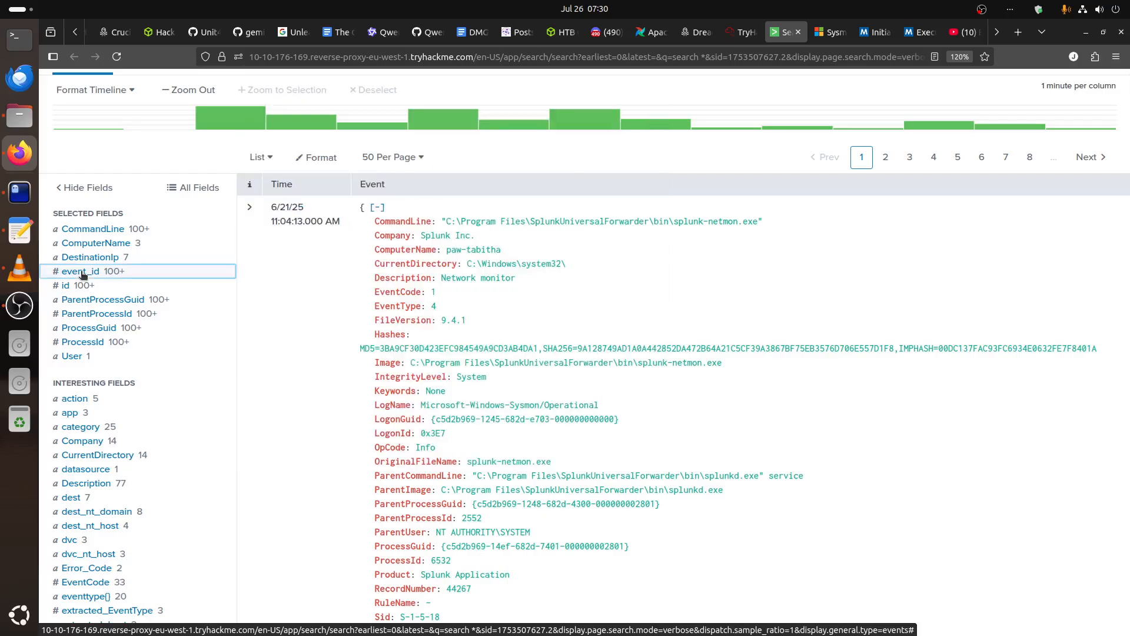
{"action": "scroll", "coordinate": [170, 352], "scroll_direction": "down", "scroll_amount": 10}
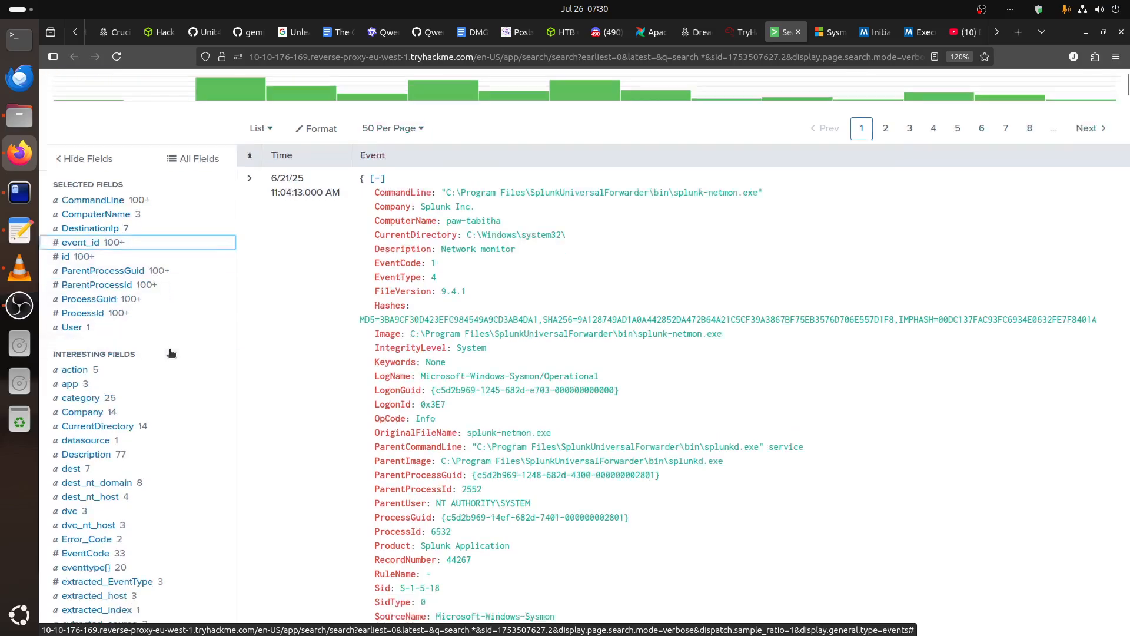
{"action": "scroll", "coordinate": [170, 352], "scroll_direction": "up", "scroll_amount": 10}
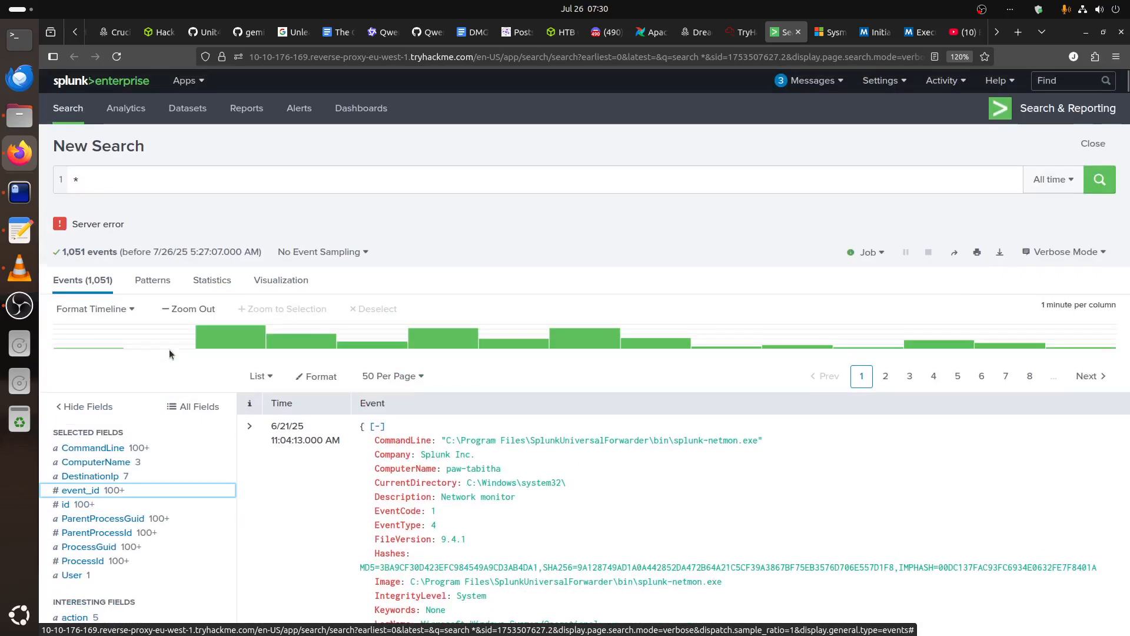
{"action": "scroll", "coordinate": [168, 351], "scroll_direction": "down", "scroll_amount": 3}
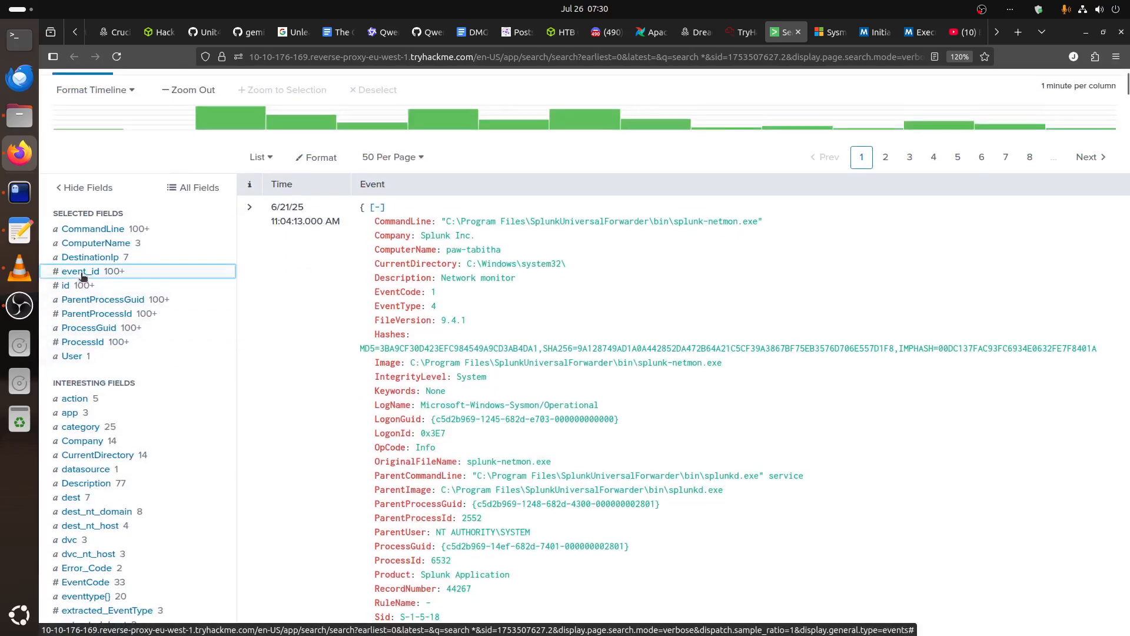
{"action": "left_click", "coordinate": [71, 360]}
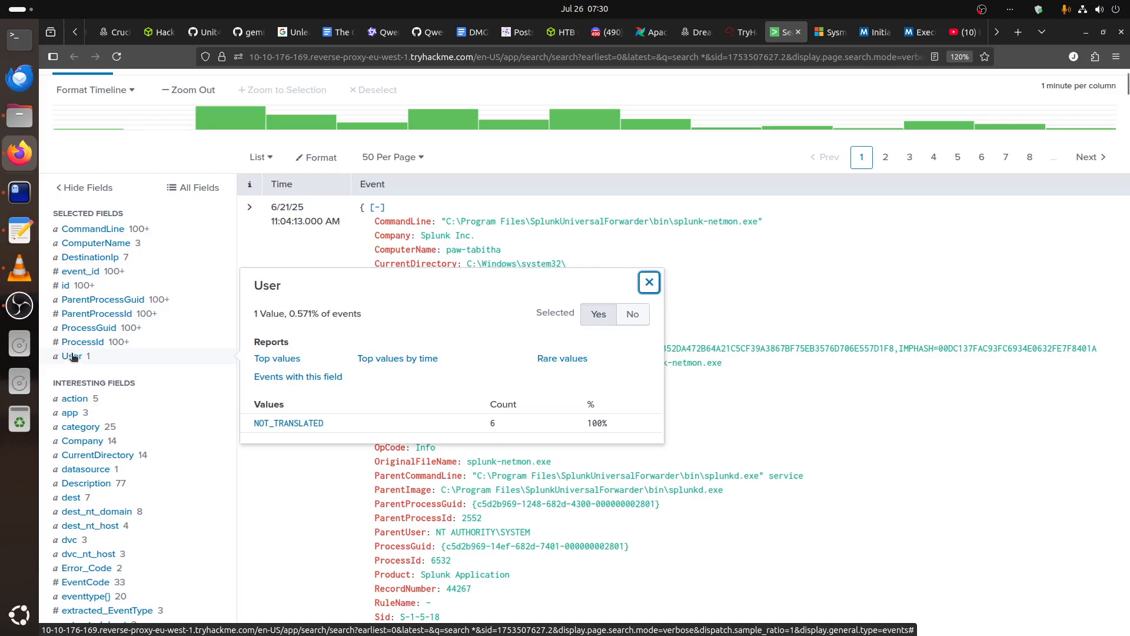
{"action": "left_click", "coordinate": [72, 359]}
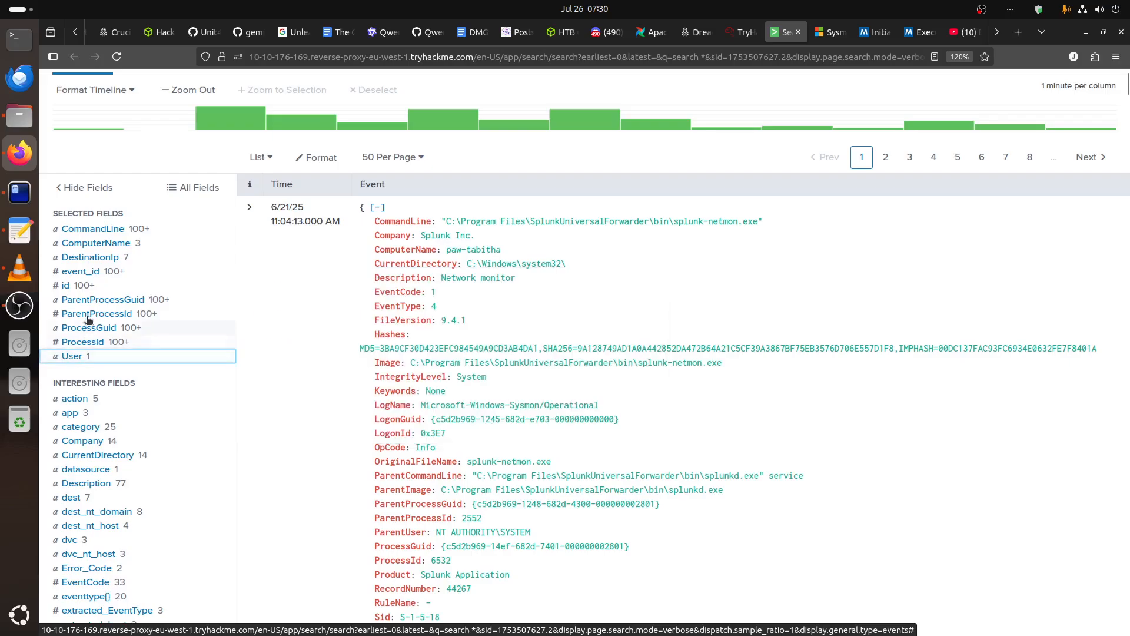
View the DestinationIp field values in Splunk and compare them with the backup server's internal IP in TryHackMe's Asset Inventory.
{"action": "left_click", "coordinate": [106, 261]}
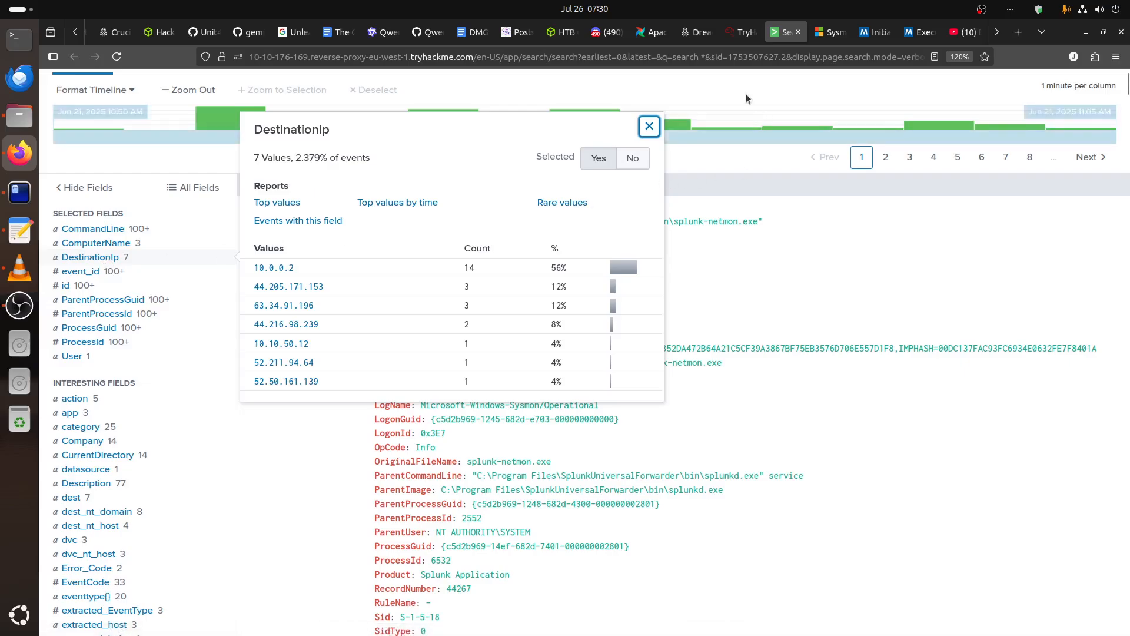
{"action": "left_click", "coordinate": [739, 32]}
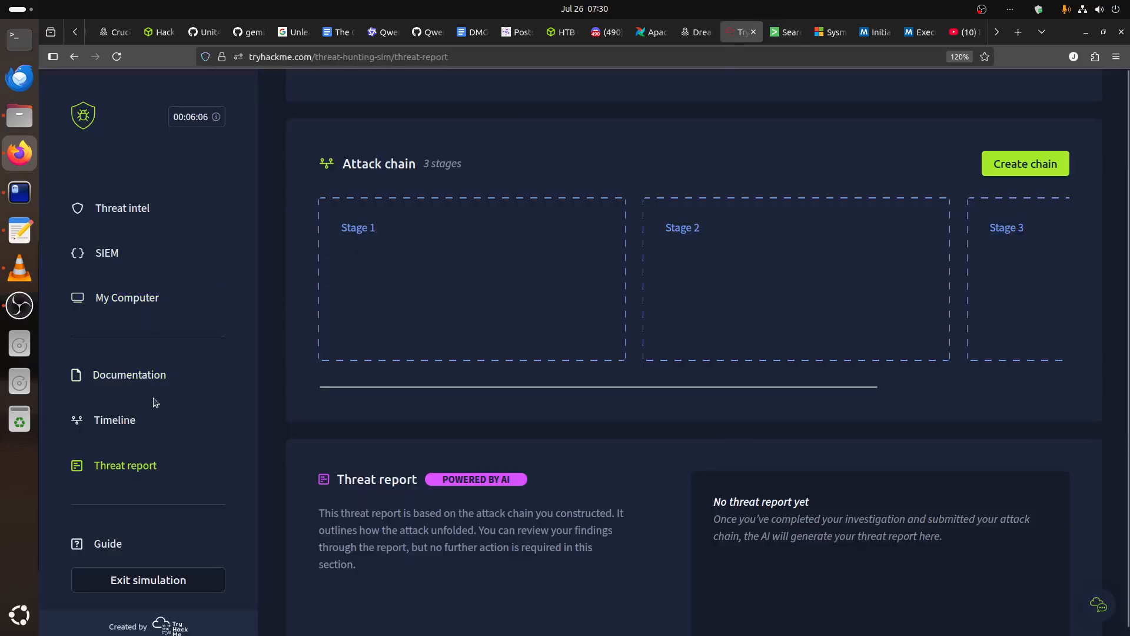
{"action": "left_click", "coordinate": [158, 378]}
{"action": "left_click", "coordinate": [484, 180]}
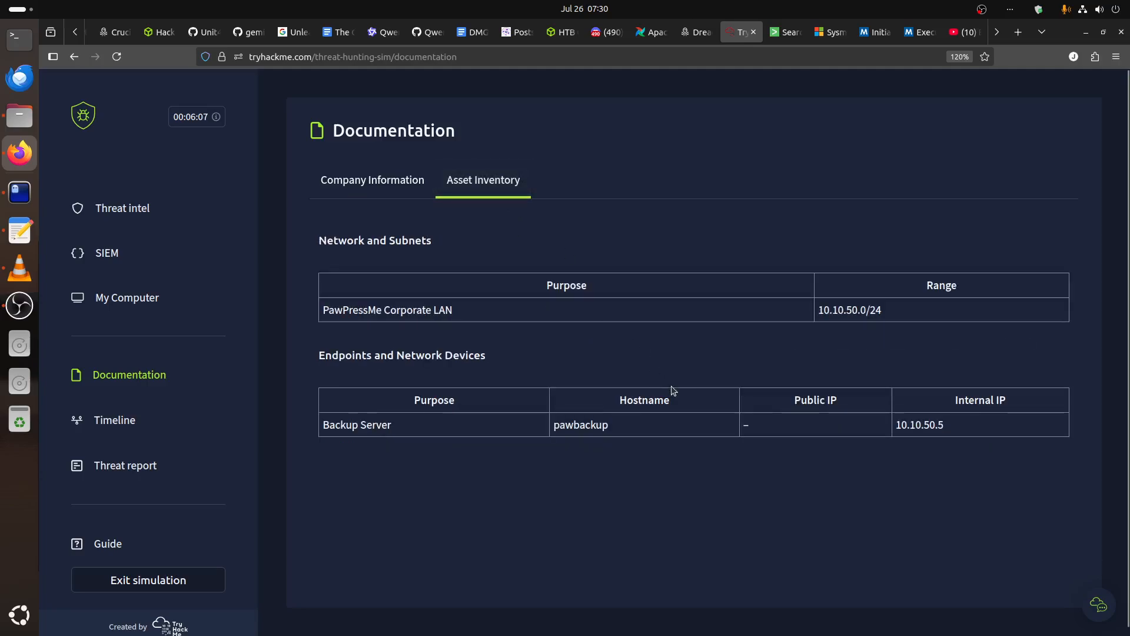
{"action": "left_click_drag", "start_coordinate": [938, 424], "coordinate": [889, 426]}
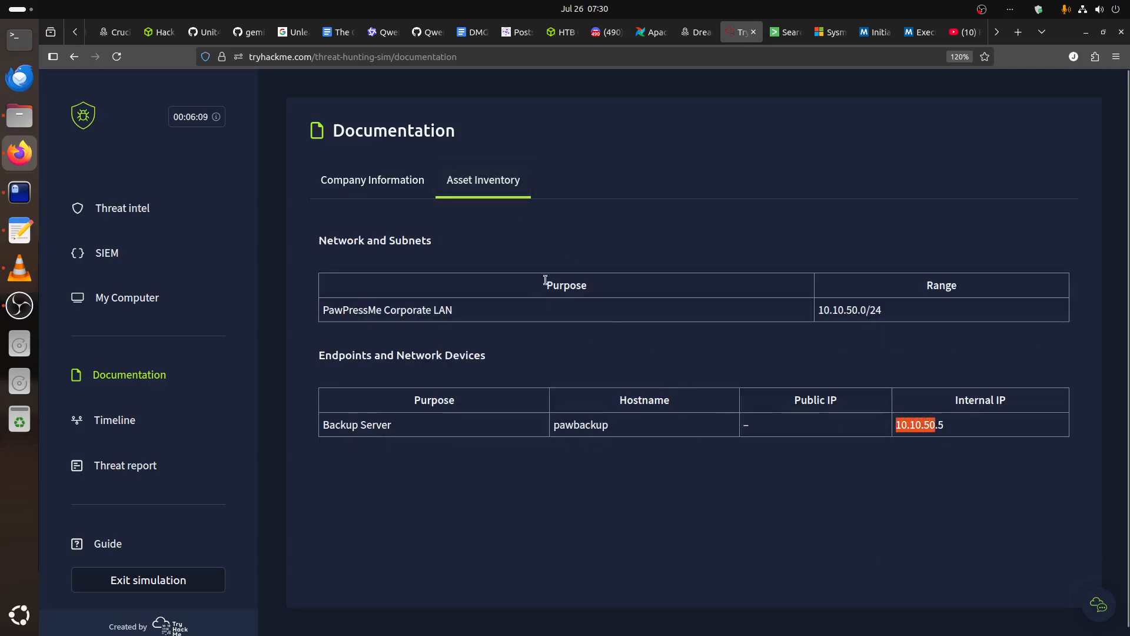
{"action": "left_click", "coordinate": [786, 34]}
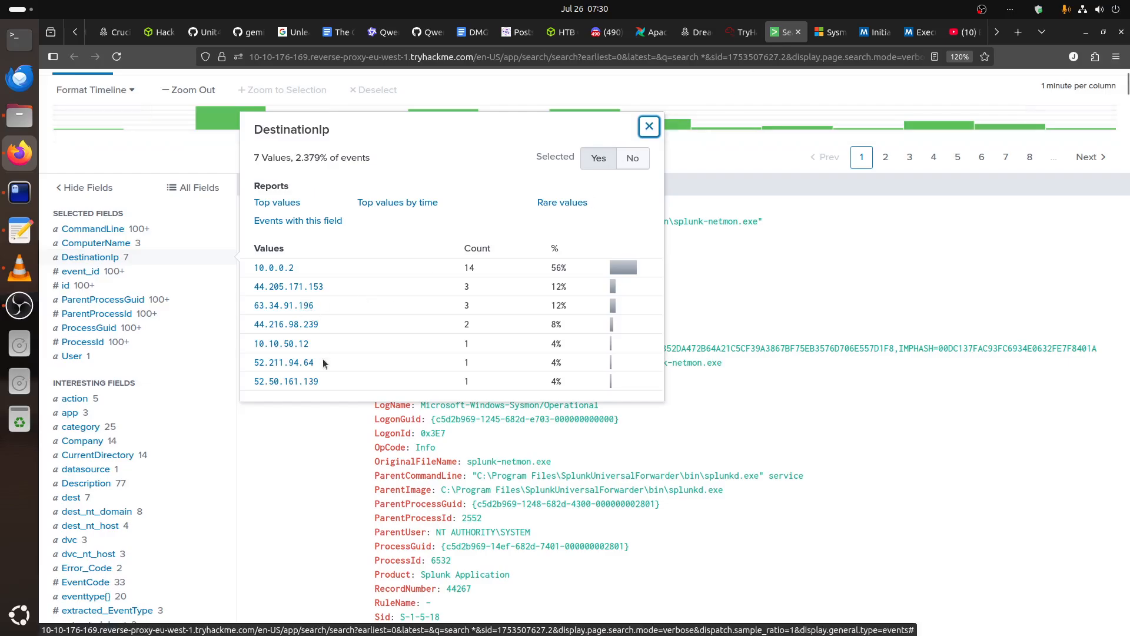
Recheck the corporate LAN range in TryHackMe's Asset Inventory against Splunk's DestinationIp values, and close the field summary.
{"action": "left_click", "coordinate": [740, 33]}
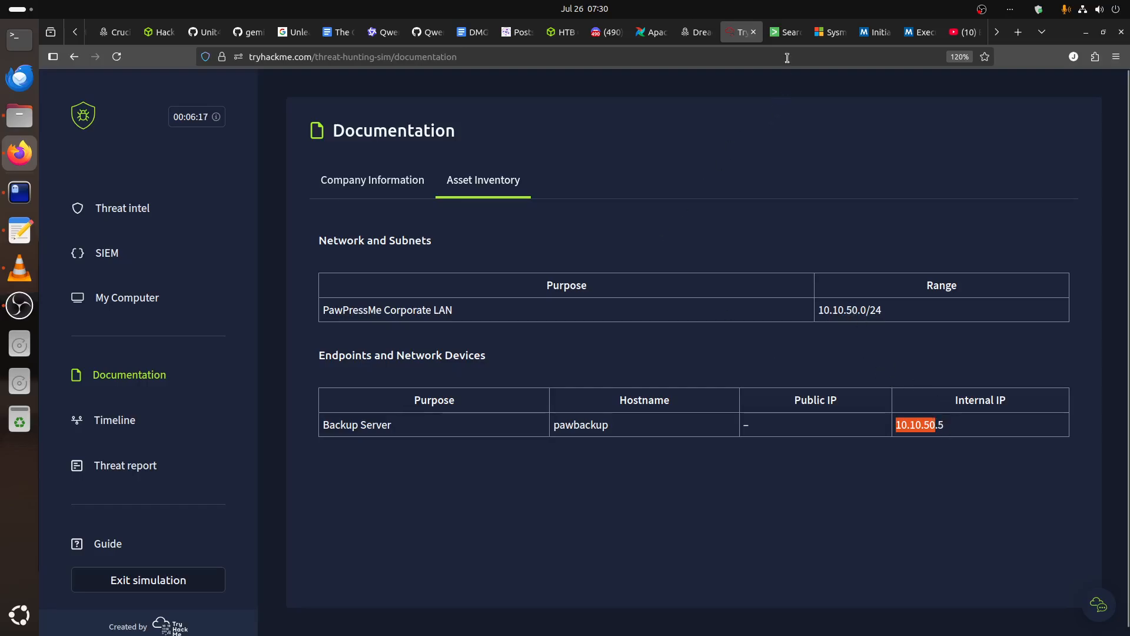
{"action": "left_click", "coordinate": [784, 33]}
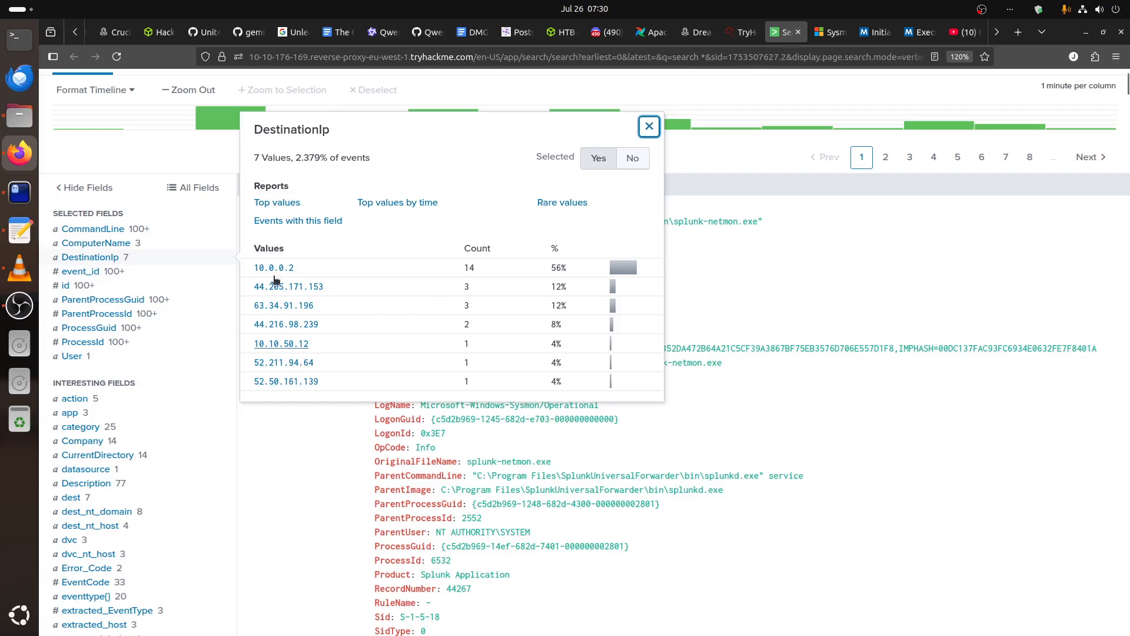
{"action": "left_click", "coordinate": [288, 483]}
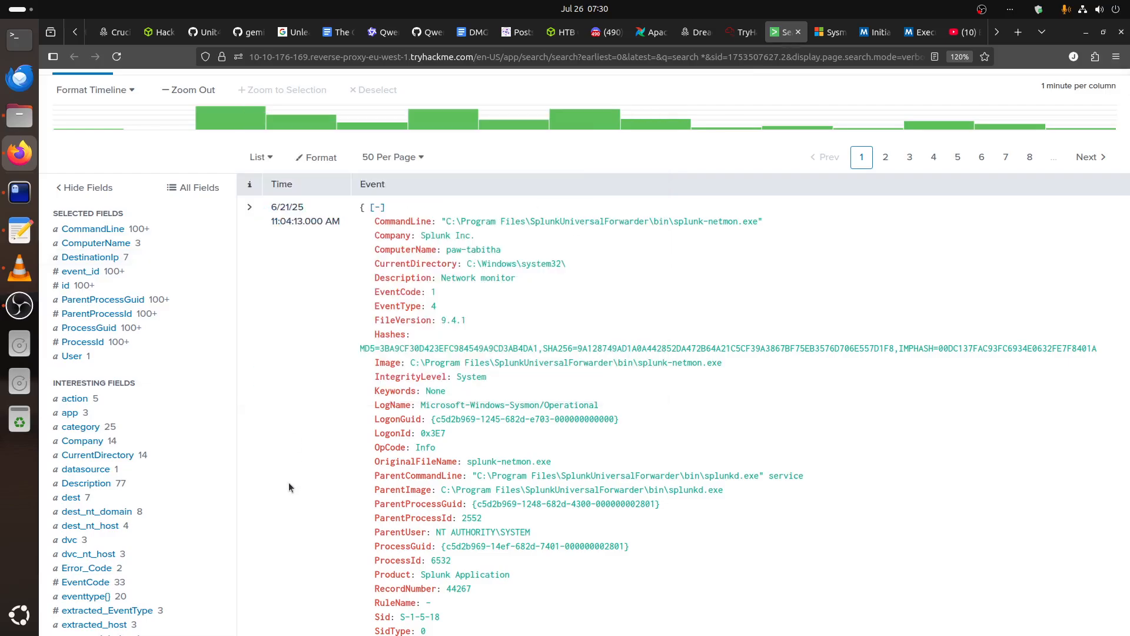
{"action": "left_click", "coordinate": [288, 477]}
{"action": "left_click", "coordinate": [432, 249]}
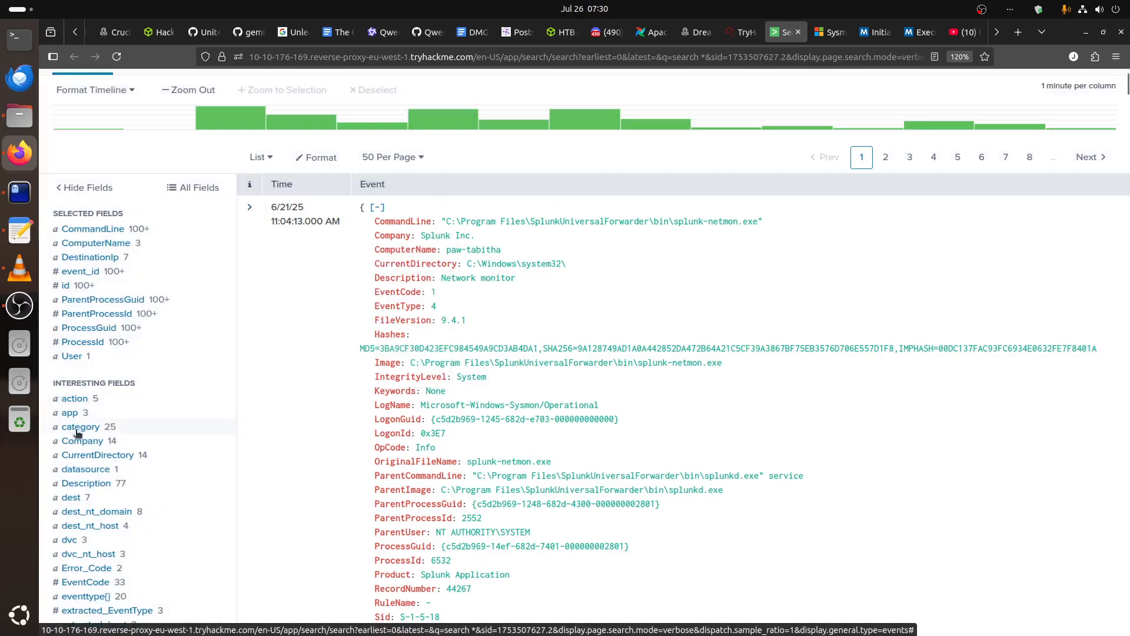
Inspect the value summaries of the eventtype{} and EventCode fields, closing each one after viewing.
{"action": "scroll", "coordinate": [77, 433], "scroll_direction": "down", "scroll_amount": 5}
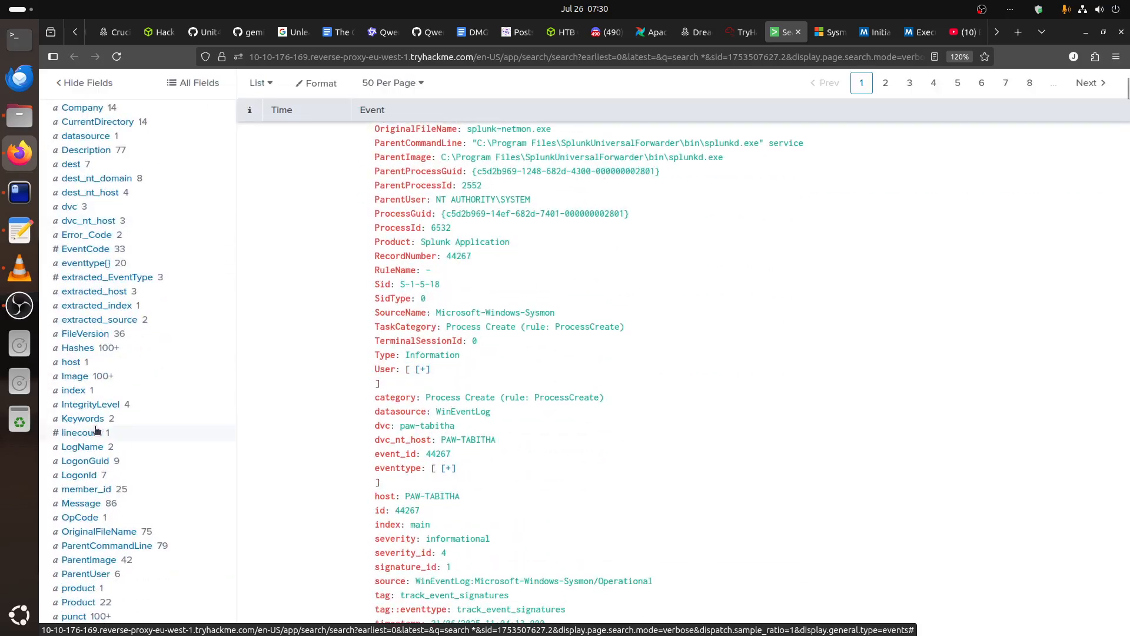
{"action": "scroll", "coordinate": [82, 433], "scroll_direction": "up", "scroll_amount": 5}
{"action": "scroll", "coordinate": [91, 431], "scroll_direction": "down", "scroll_amount": 5}
{"action": "left_click", "coordinate": [95, 268]}
{"action": "left_click", "coordinate": [96, 268]}
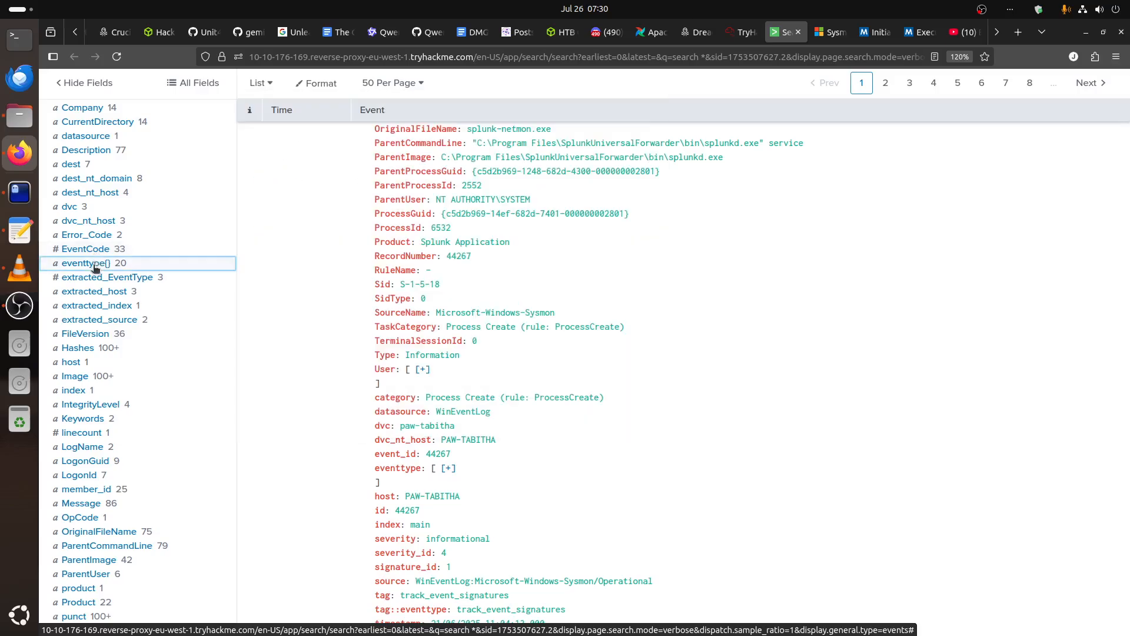
{"action": "left_click", "coordinate": [91, 250]}
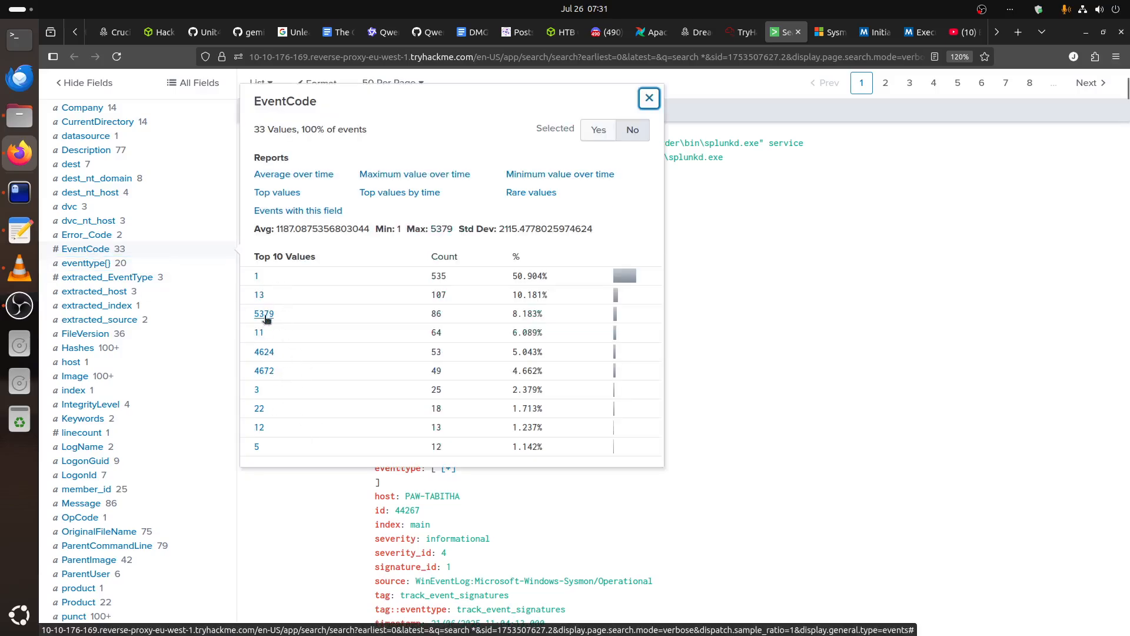
{"action": "left_click", "coordinate": [87, 253]}
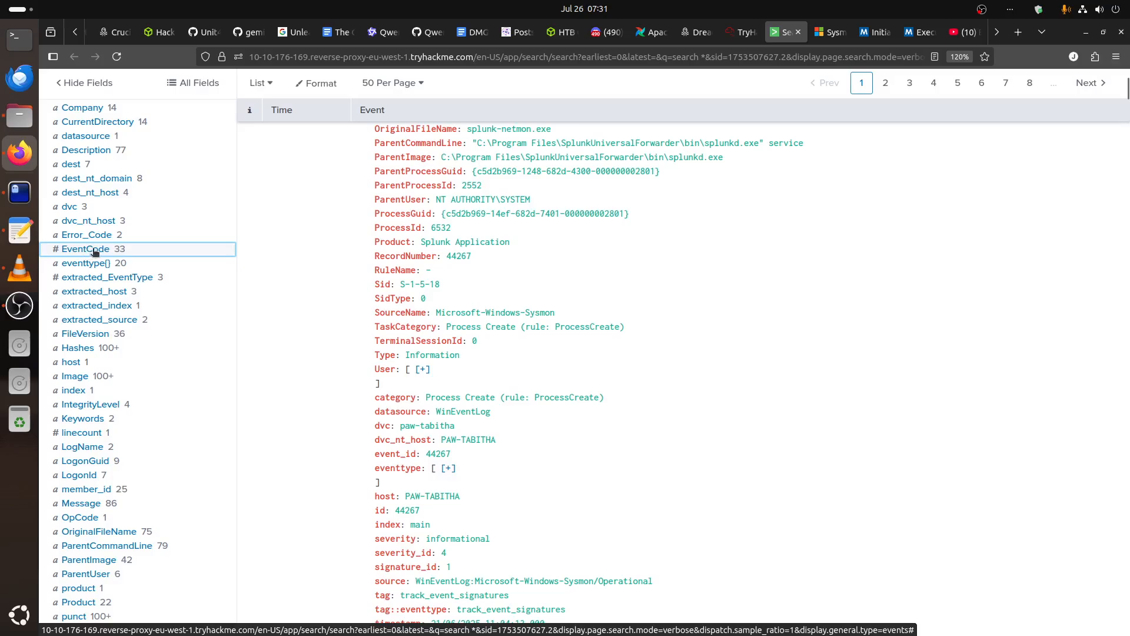
Compare the value summaries of the lowercase user field and the User{} field, and close the summary.
{"action": "scroll", "coordinate": [132, 439], "scroll_direction": "down", "scroll_amount": 3}
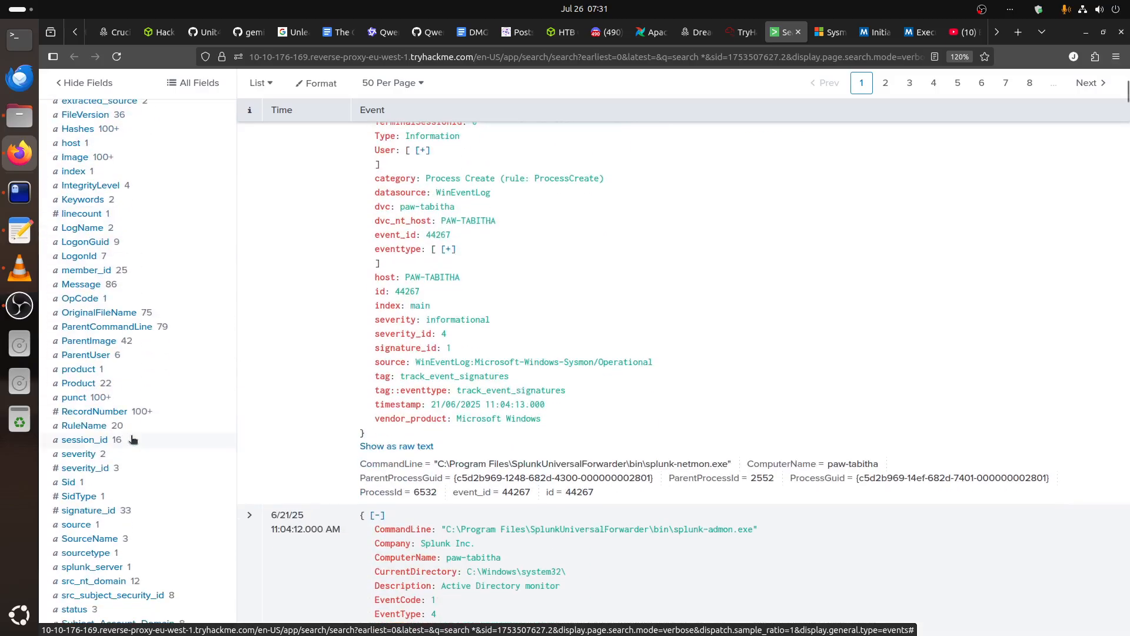
{"action": "scroll", "coordinate": [132, 439], "scroll_direction": "down", "scroll_amount": 5}
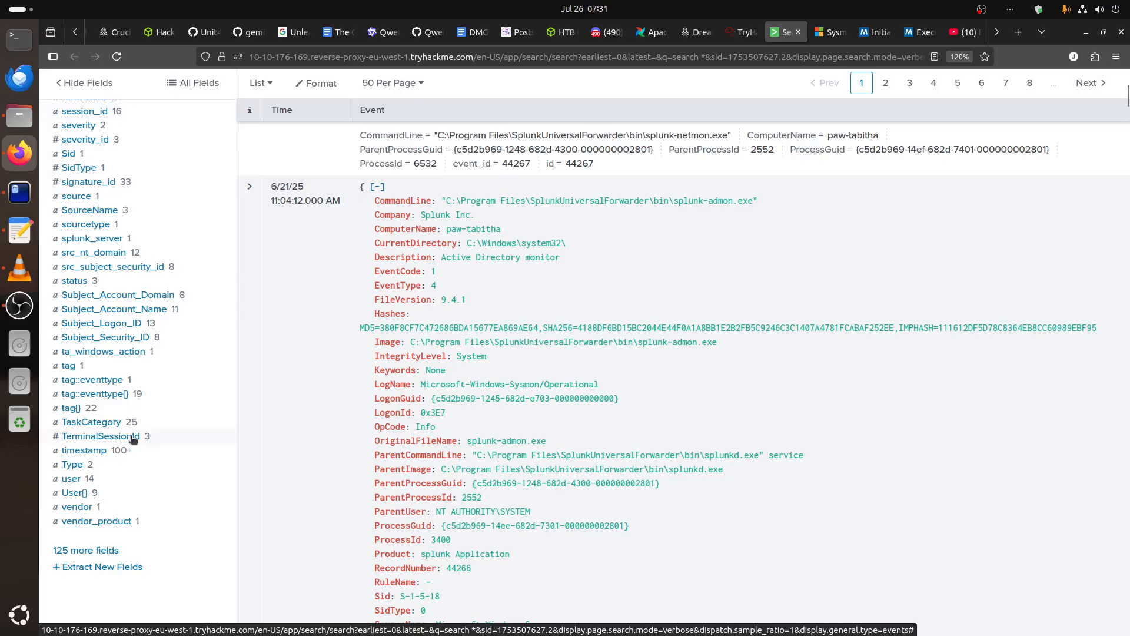
{"action": "left_click", "coordinate": [70, 479]}
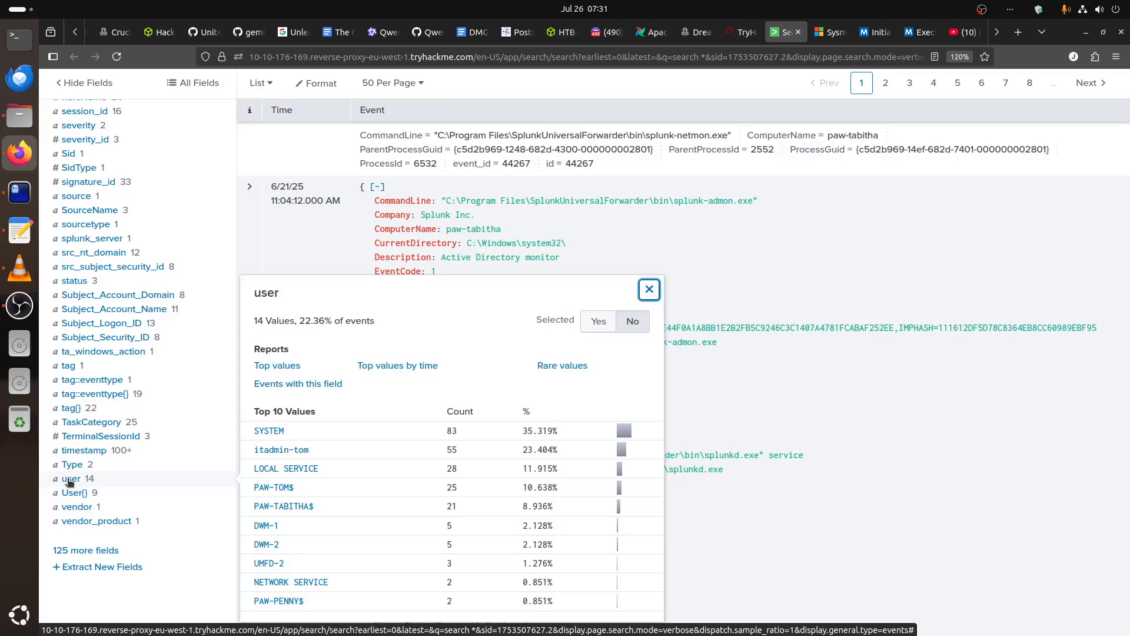
{"action": "left_click", "coordinate": [70, 495]}
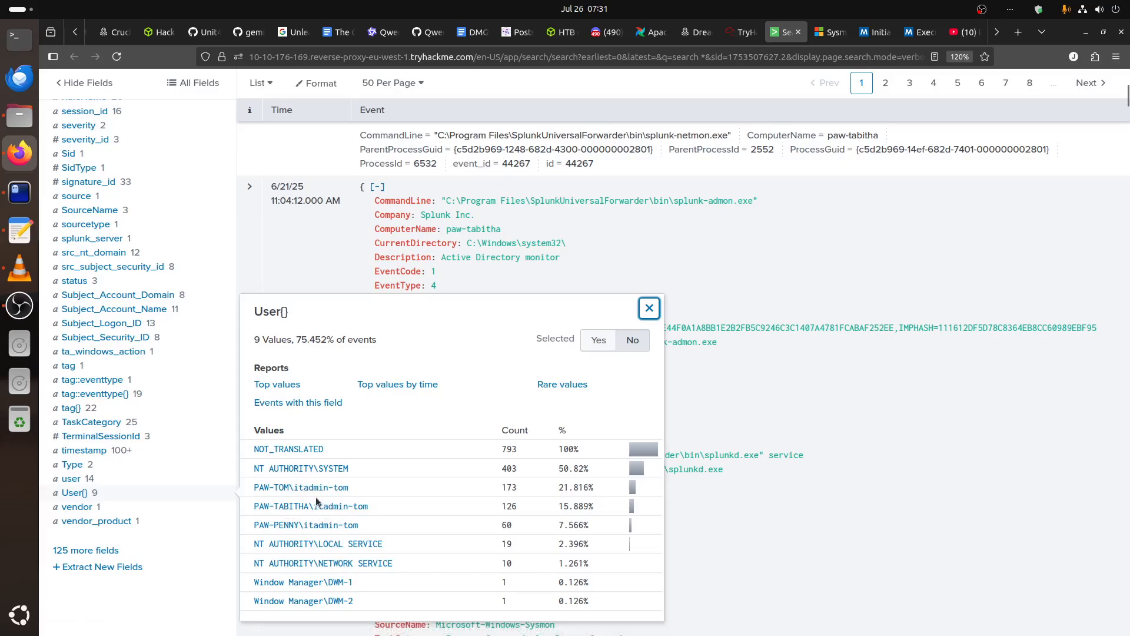
{"action": "left_click", "coordinate": [75, 480]}
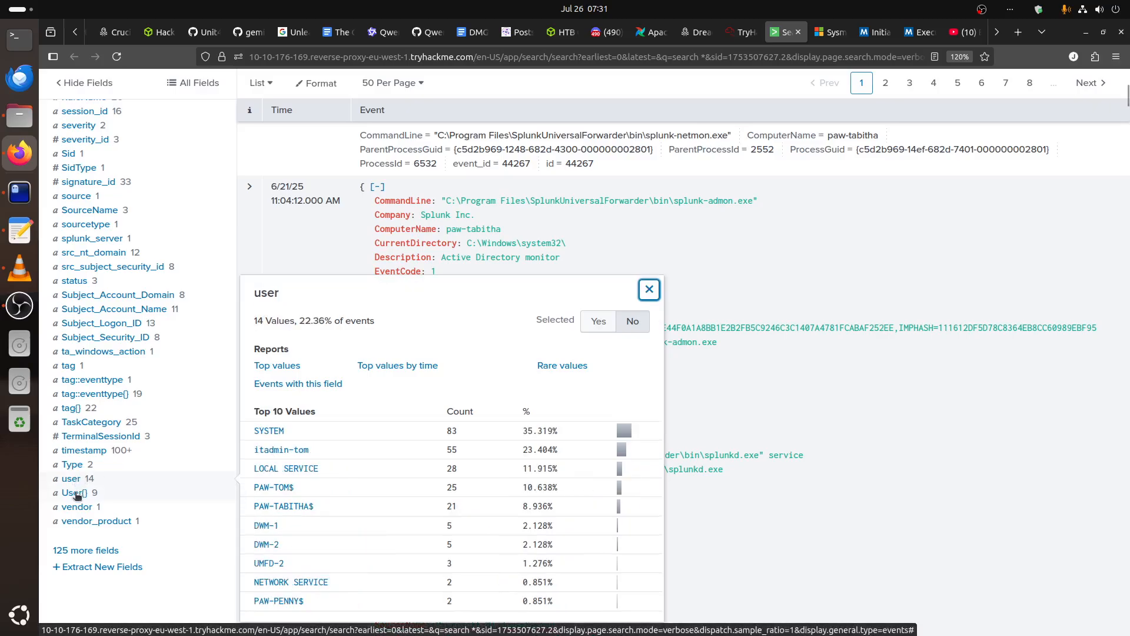
{"action": "left_click", "coordinate": [84, 599]}
Filter the additional fields by "user" and add User_Account_Name, user, user_id and user_name to the selected fields.
{"action": "left_click", "coordinate": [93, 551]}
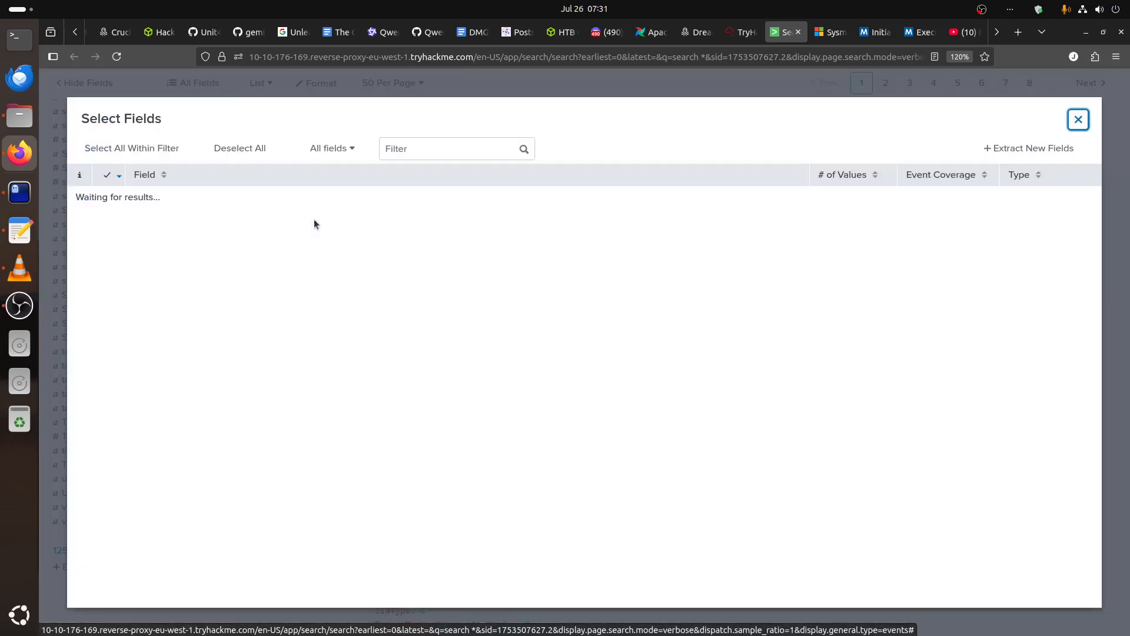
{"action": "left_click", "coordinate": [408, 148]}
{"action": "type", "text": "user"}
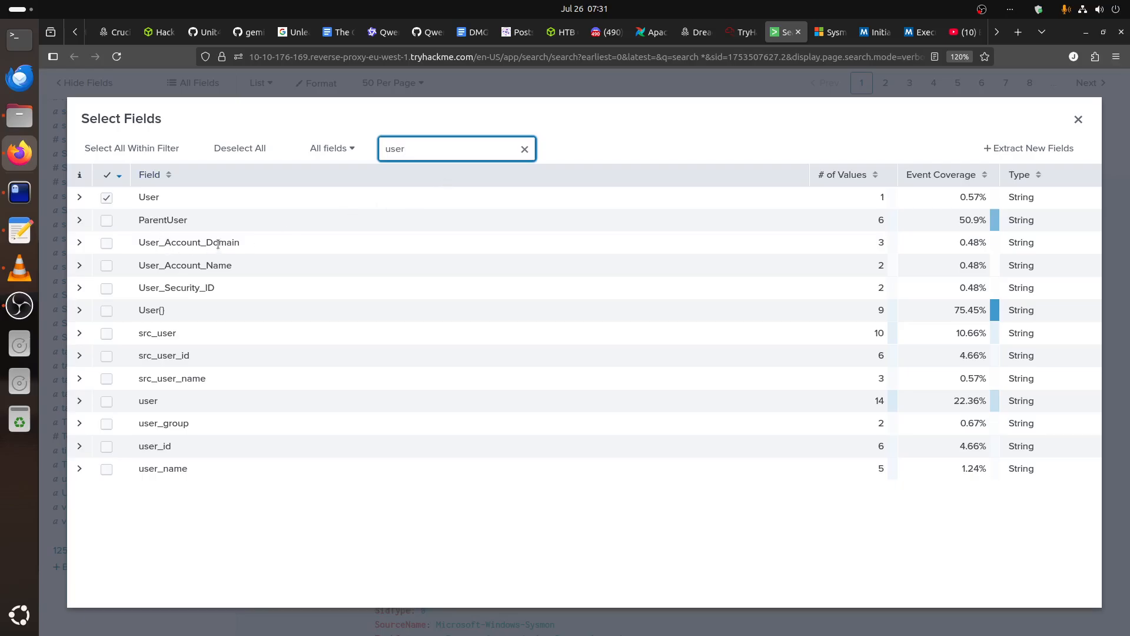
{"action": "left_click", "coordinate": [105, 265]}
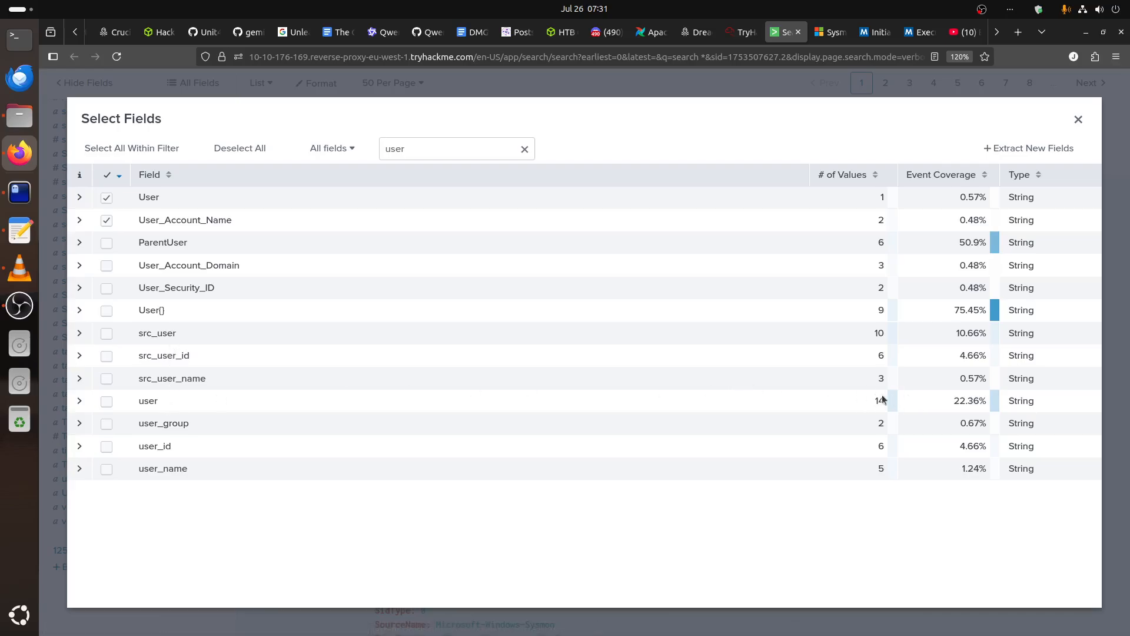
{"action": "left_click", "coordinate": [106, 401]}
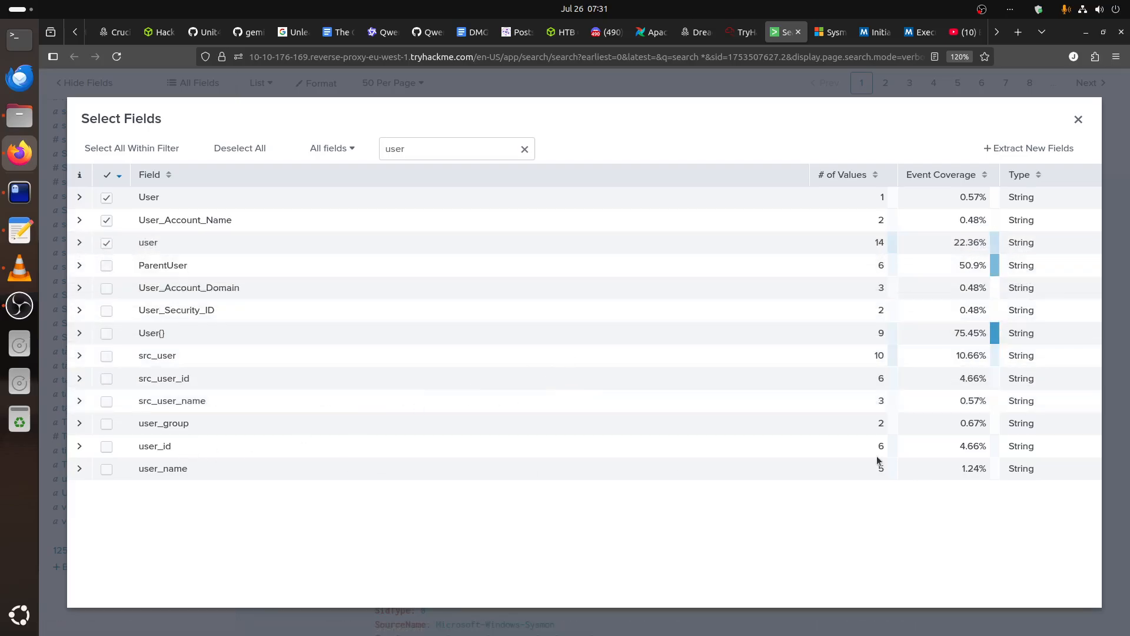
{"action": "left_click", "coordinate": [107, 447]}
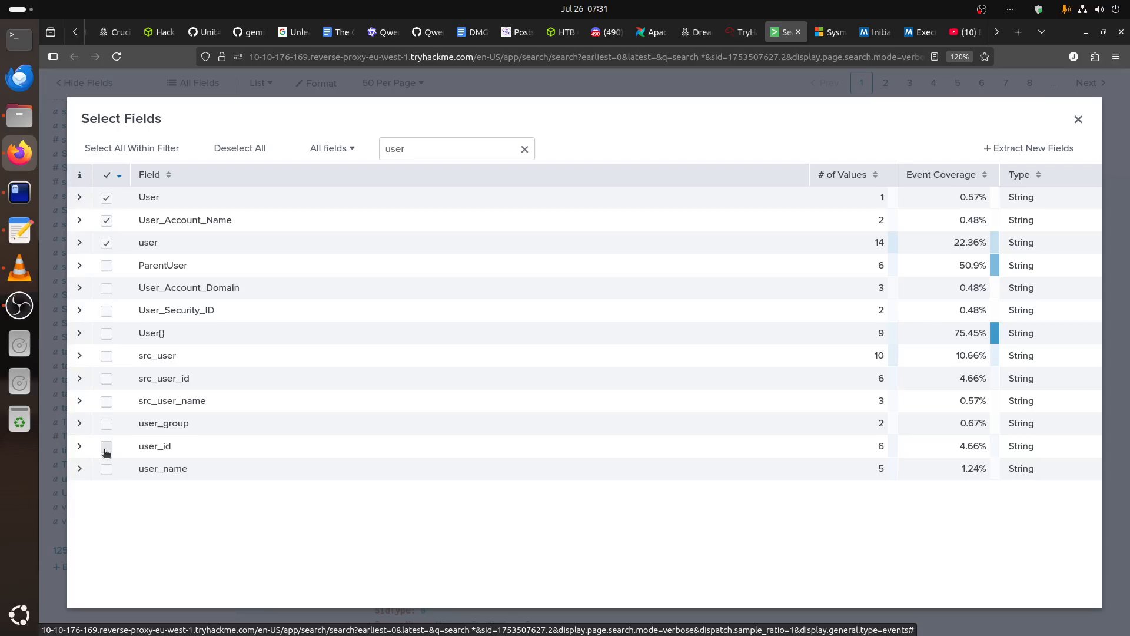
{"action": "left_click", "coordinate": [106, 469]}
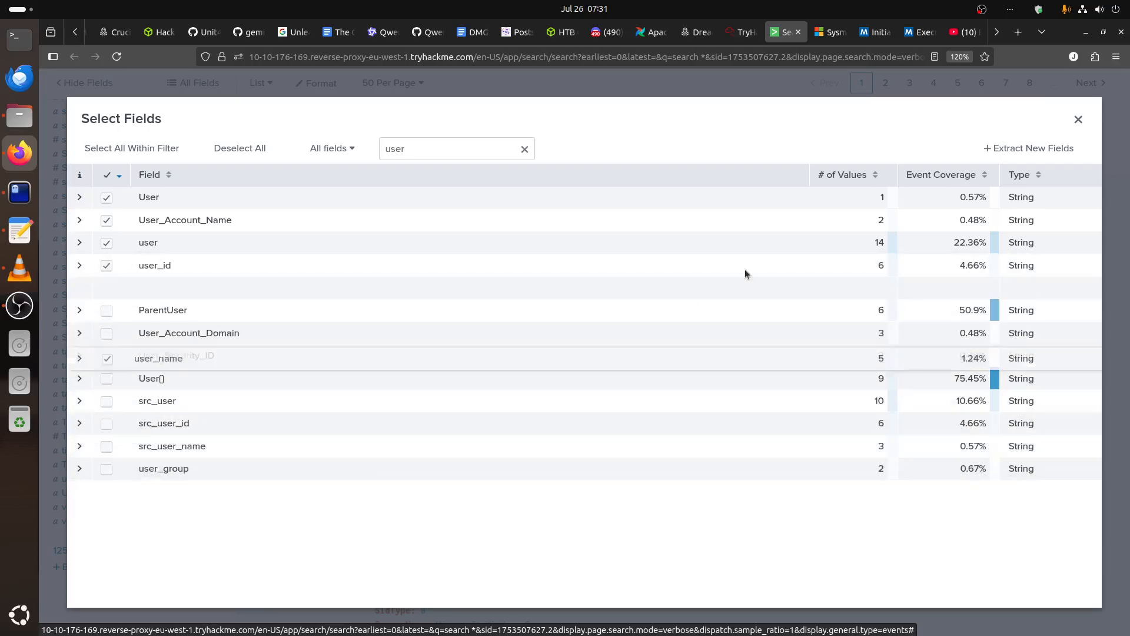
{"action": "left_click", "coordinate": [1079, 119]}
Inspect the values of the user and User entries among the selected fields, closing each summary after viewing.
{"action": "scroll", "coordinate": [152, 352], "scroll_direction": "up", "scroll_amount": 5}
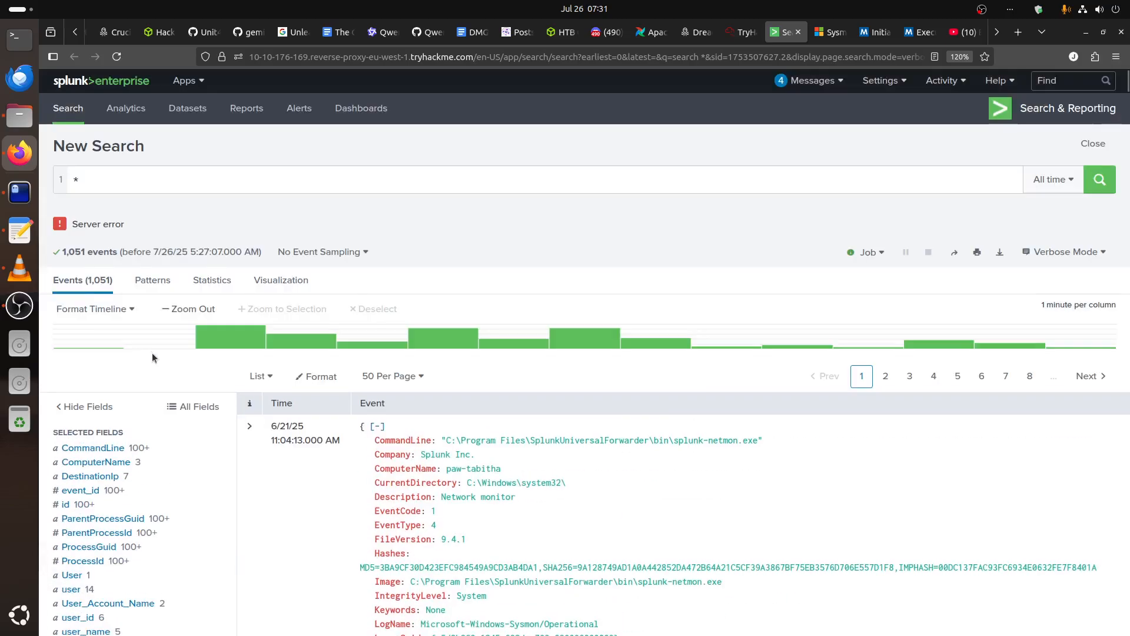
{"action": "scroll", "coordinate": [157, 356], "scroll_direction": "down", "scroll_amount": 6}
{"action": "scroll", "coordinate": [201, 349], "scroll_direction": "up", "scroll_amount": 3}
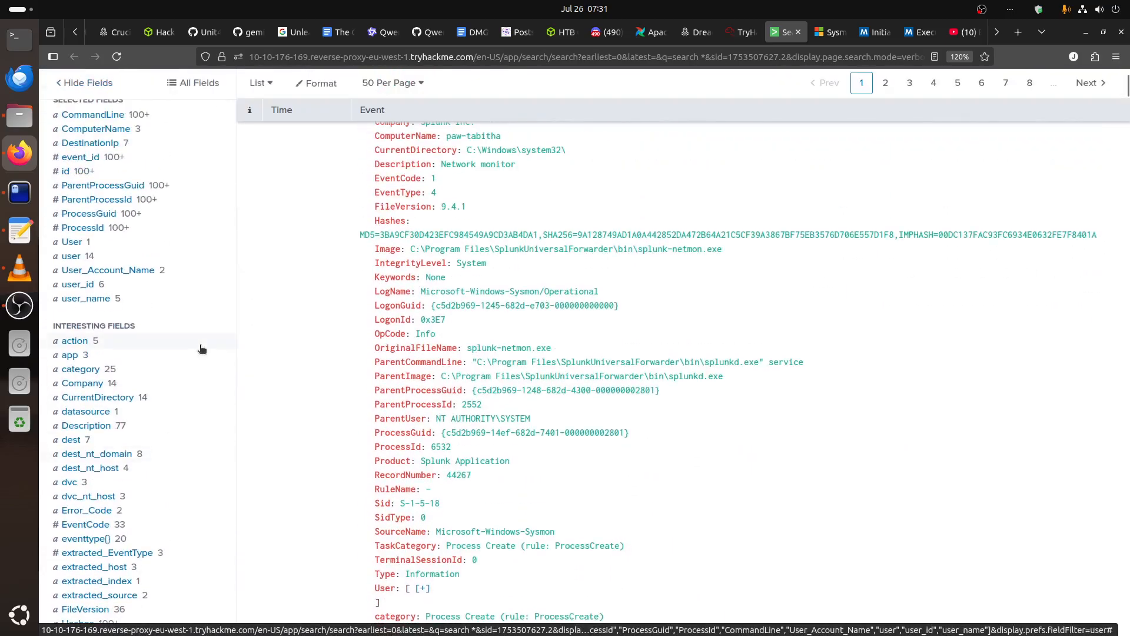
{"action": "left_click", "coordinate": [70, 371]}
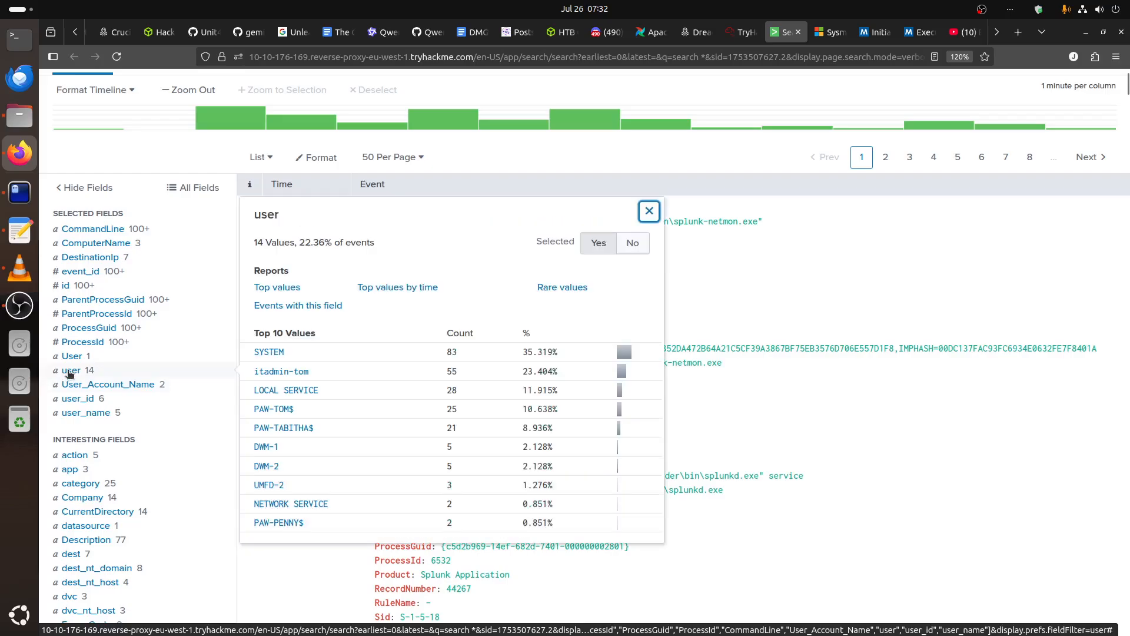
{"action": "left_click", "coordinate": [70, 371]}
{"action": "left_click", "coordinate": [71, 356]}
{"action": "left_click", "coordinate": [70, 356]}
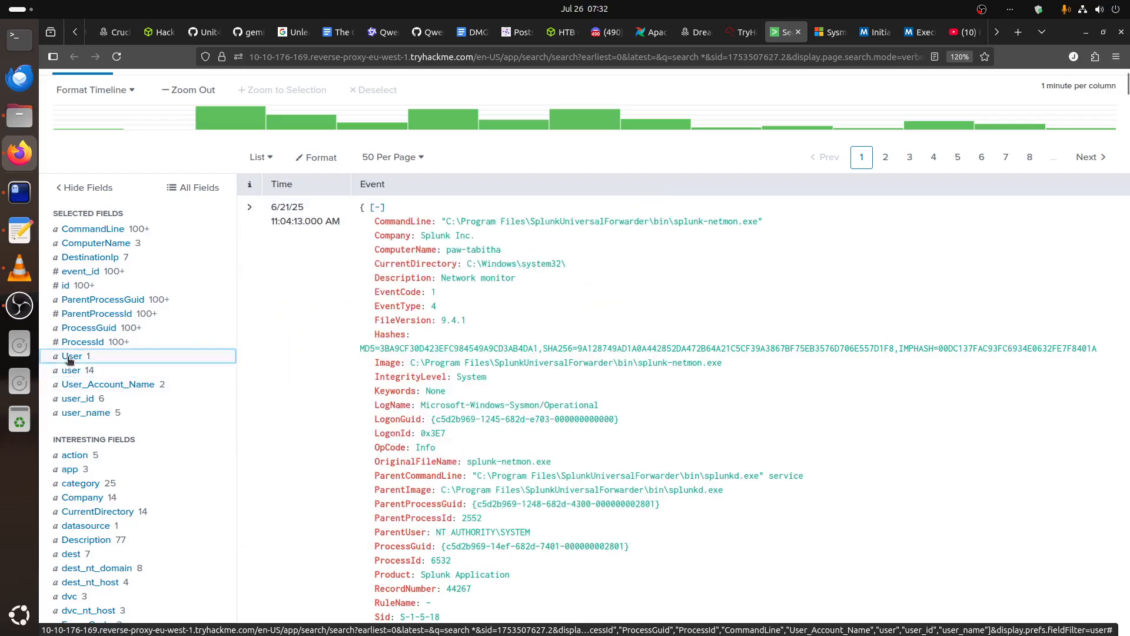
Inspect the values of the selected fields User_Account_Name, user_id and user_name, and close the last summary.
{"action": "left_click", "coordinate": [78, 385]}
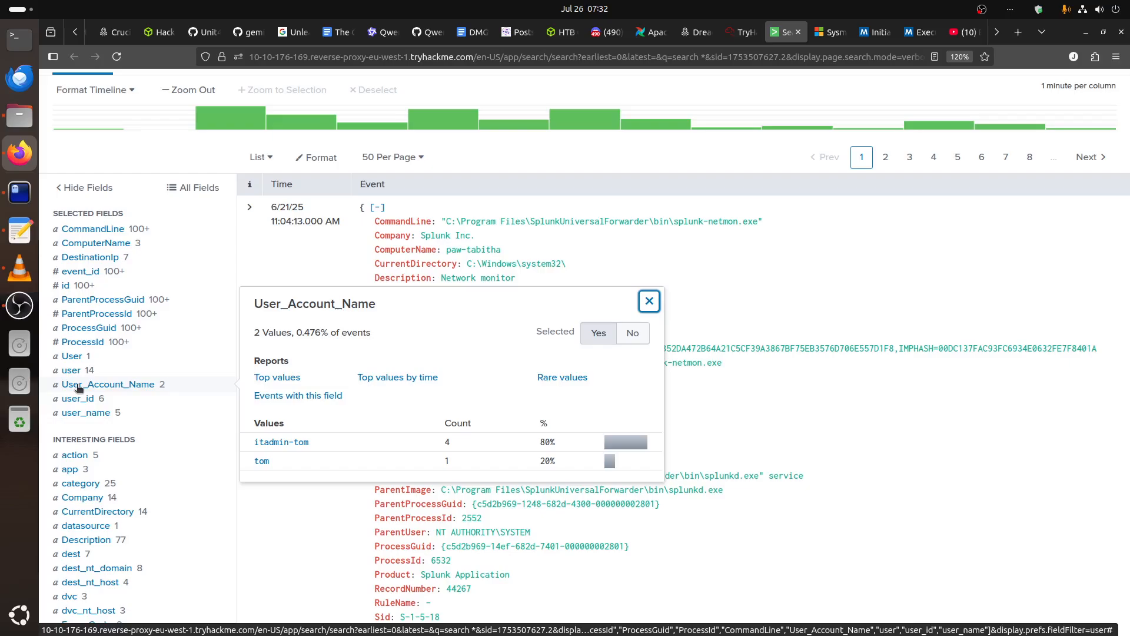
{"action": "left_click", "coordinate": [79, 399]}
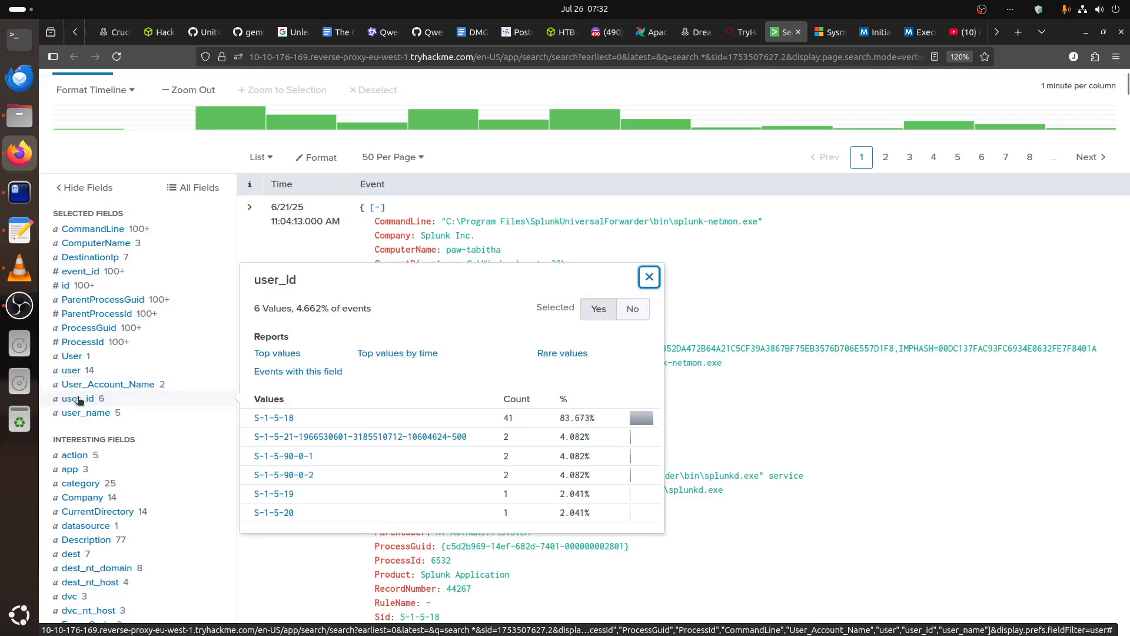
{"action": "left_click", "coordinate": [79, 399]}
{"action": "left_click", "coordinate": [93, 414]}
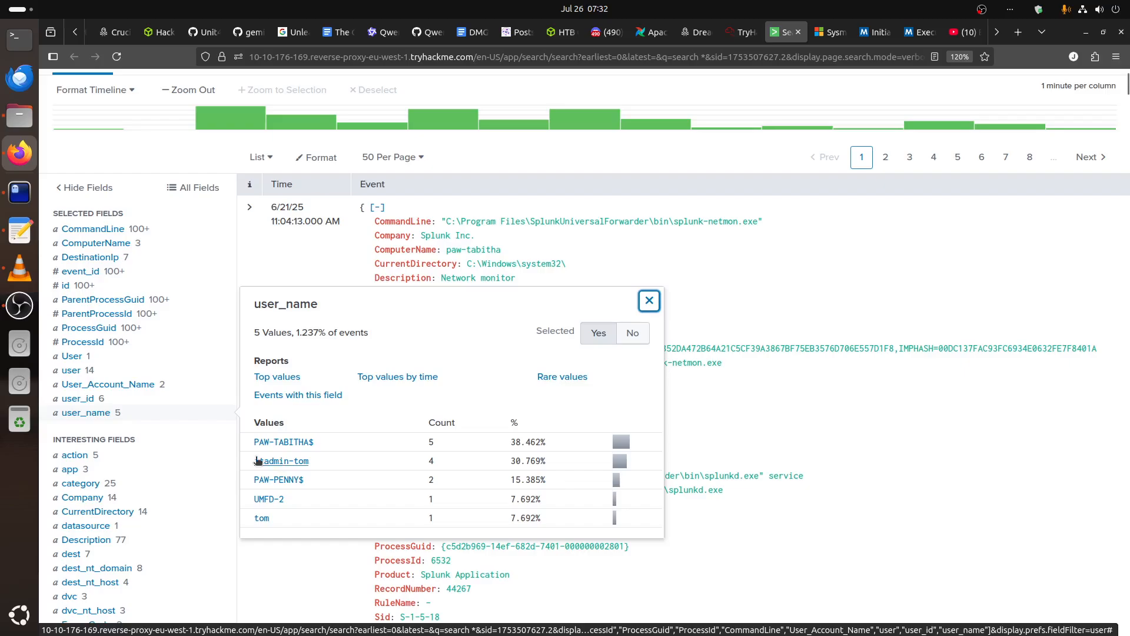
{"action": "left_click", "coordinate": [545, 147]}
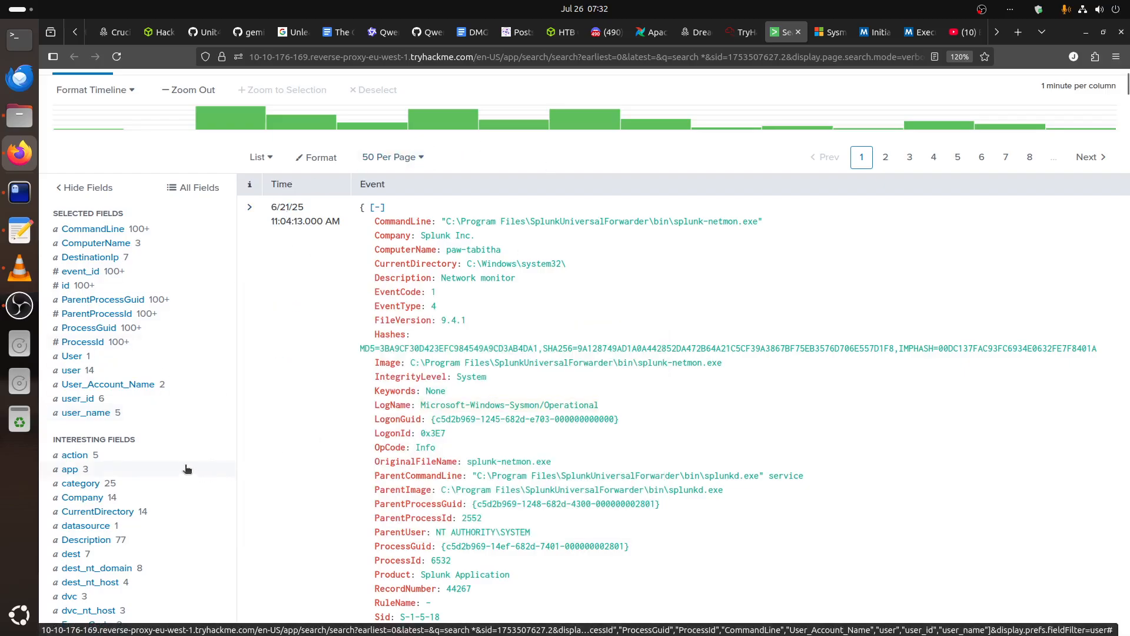
Look through the interesting fields, and view the top values of the CommandLine field again before closing its summary.
{"action": "scroll", "coordinate": [186, 469], "scroll_direction": "down", "scroll_amount": 4}
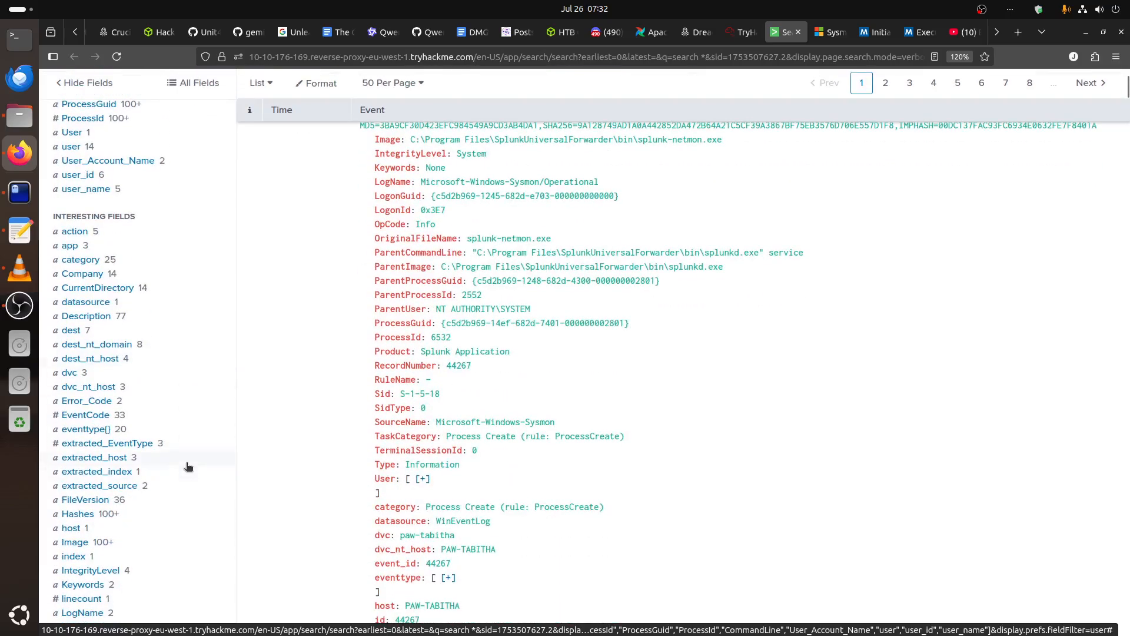
{"action": "scroll", "coordinate": [763, 447], "scroll_direction": "down", "scroll_amount": 10}
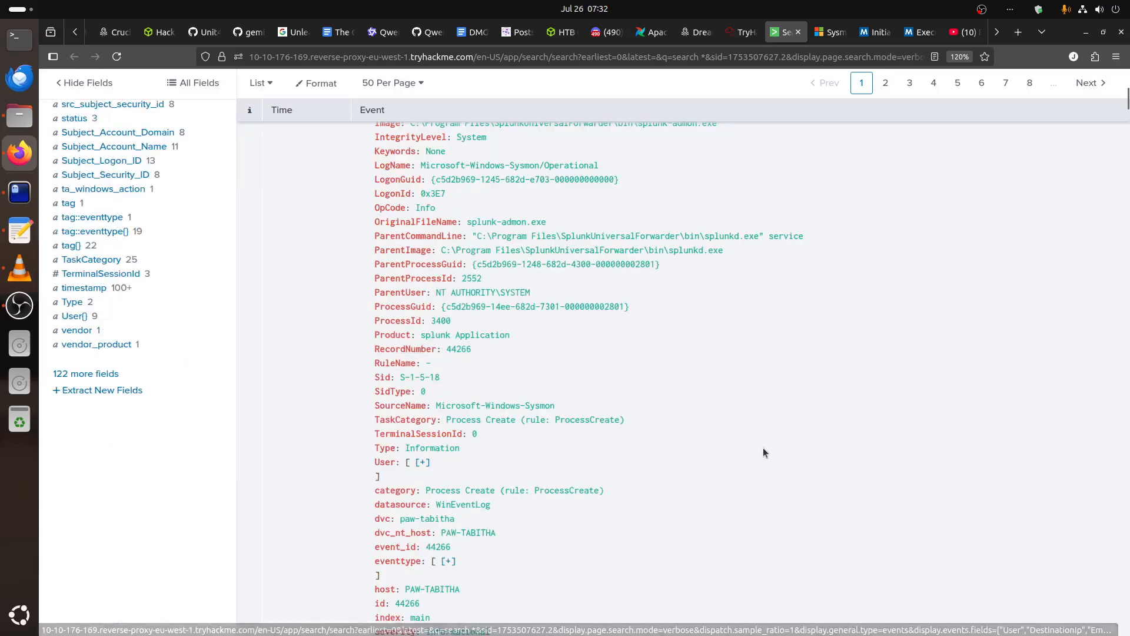
{"action": "scroll", "coordinate": [760, 447], "scroll_direction": "up", "scroll_amount": 12}
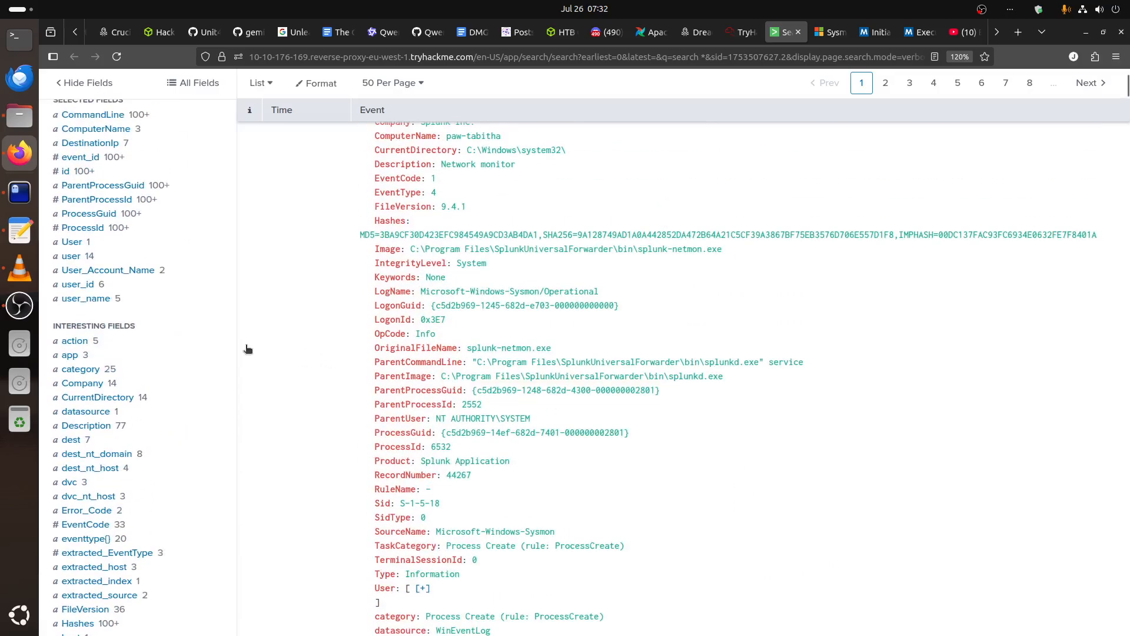
{"action": "scroll", "coordinate": [244, 348], "scroll_direction": "up", "scroll_amount": 2}
{"action": "left_click", "coordinate": [89, 230]}
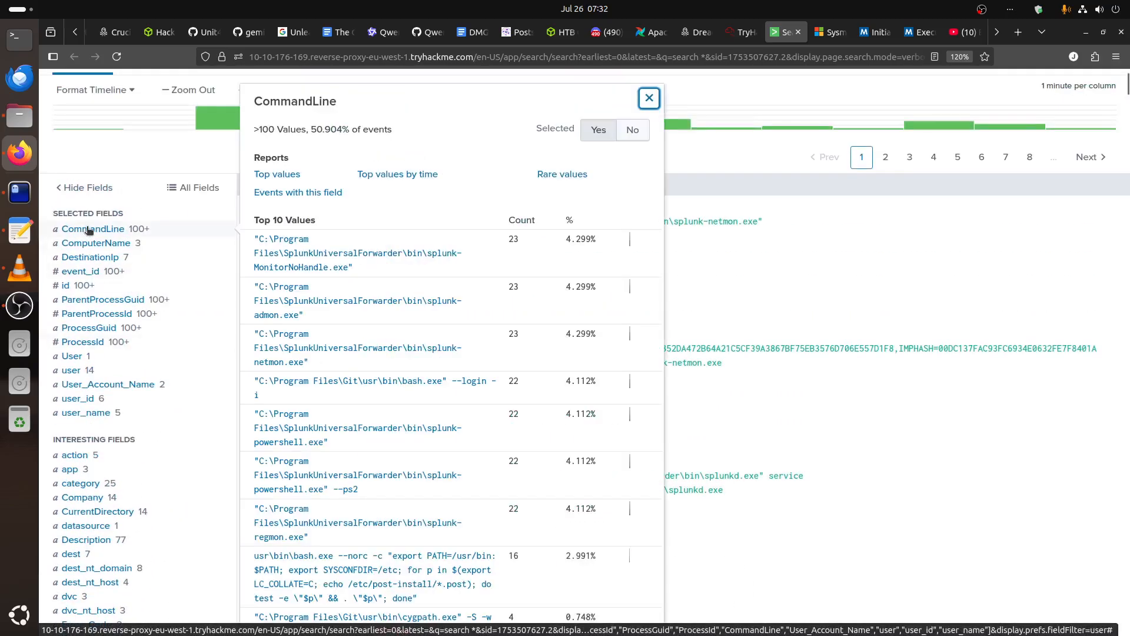
{"action": "key", "text": "Escape"}
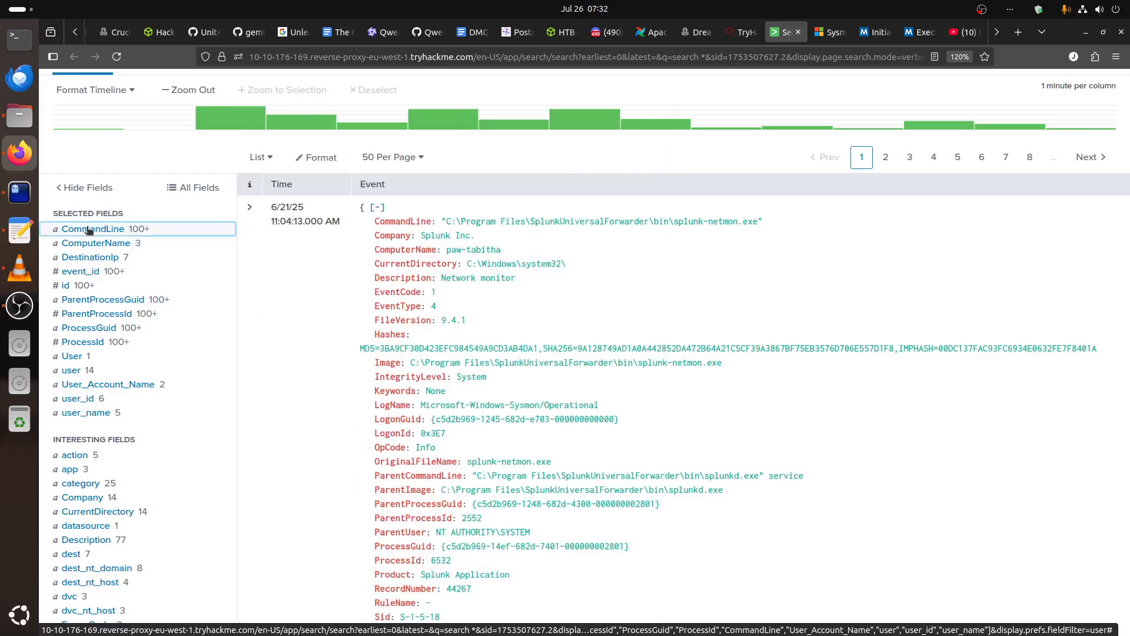
View the top values of the ParentCommandLine field among the interesting fields.
{"action": "scroll", "coordinate": [119, 314], "scroll_direction": "down", "scroll_amount": 10}
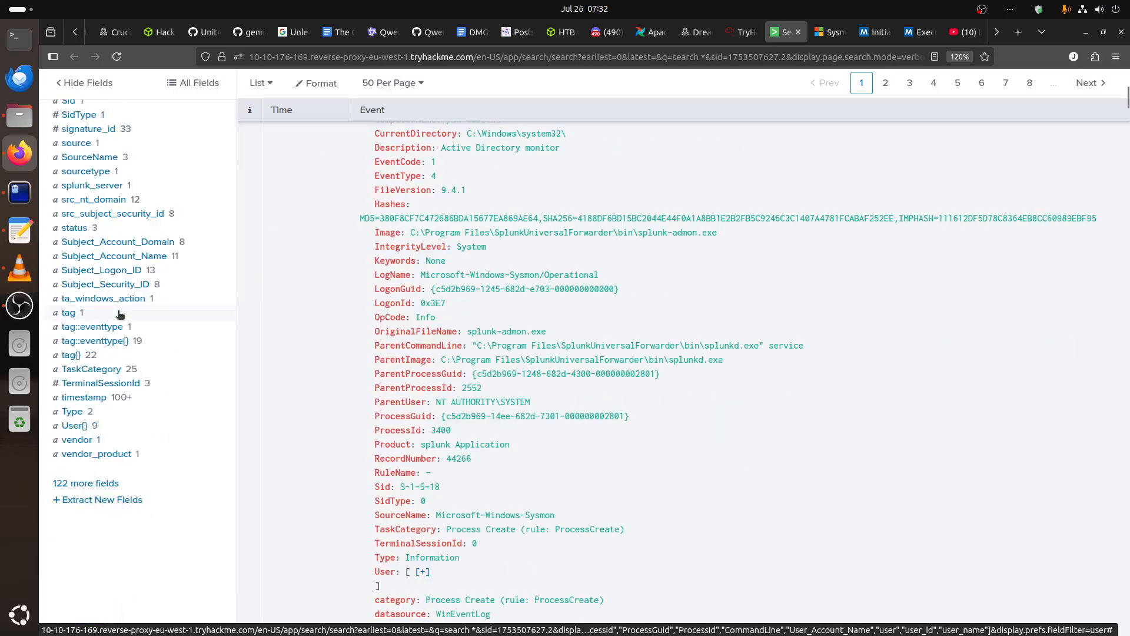
{"action": "scroll", "coordinate": [120, 314], "scroll_direction": "up", "scroll_amount": 5}
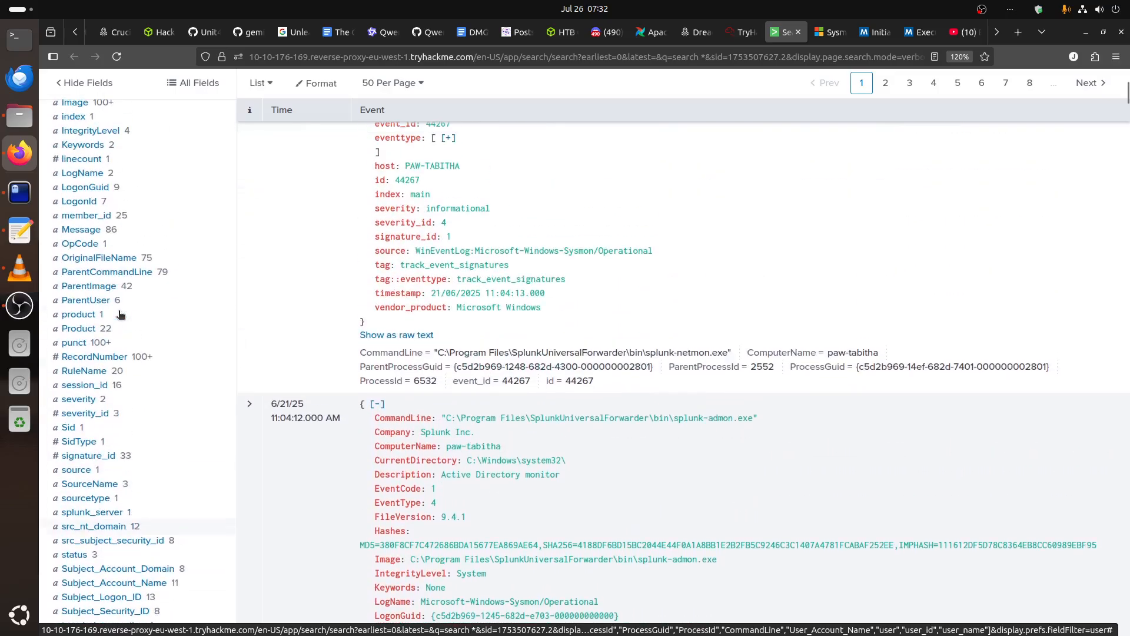
{"action": "left_click", "coordinate": [106, 274]}
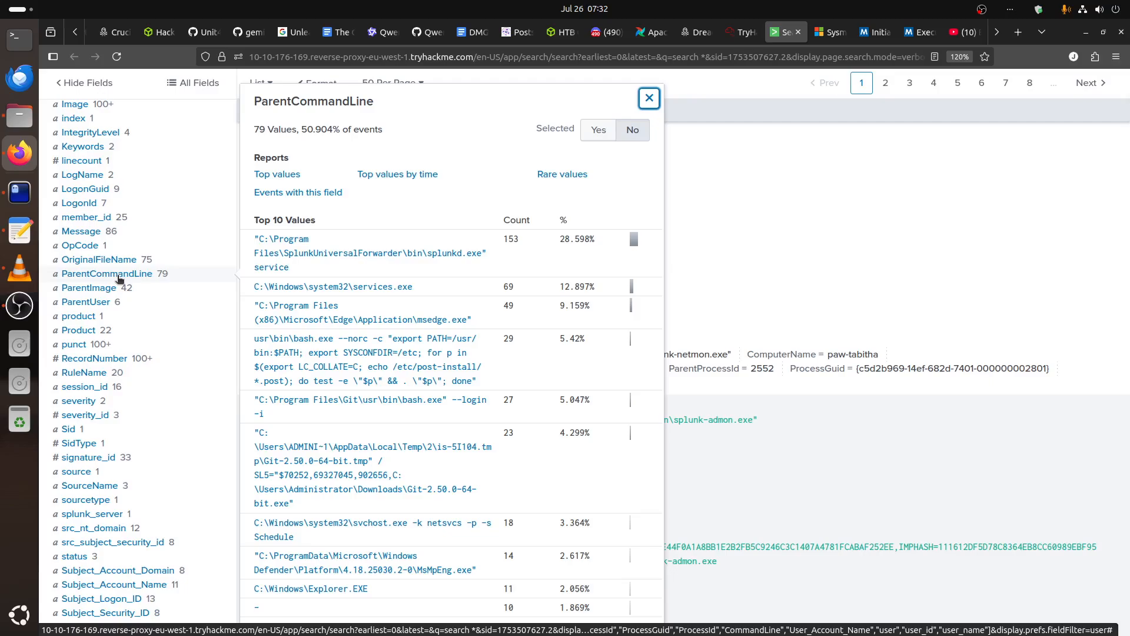
Close the ParentCommandLine summary and pipe the all-events search into a table with the columns _time and EventCode.
{"action": "key", "text": "Escape"}
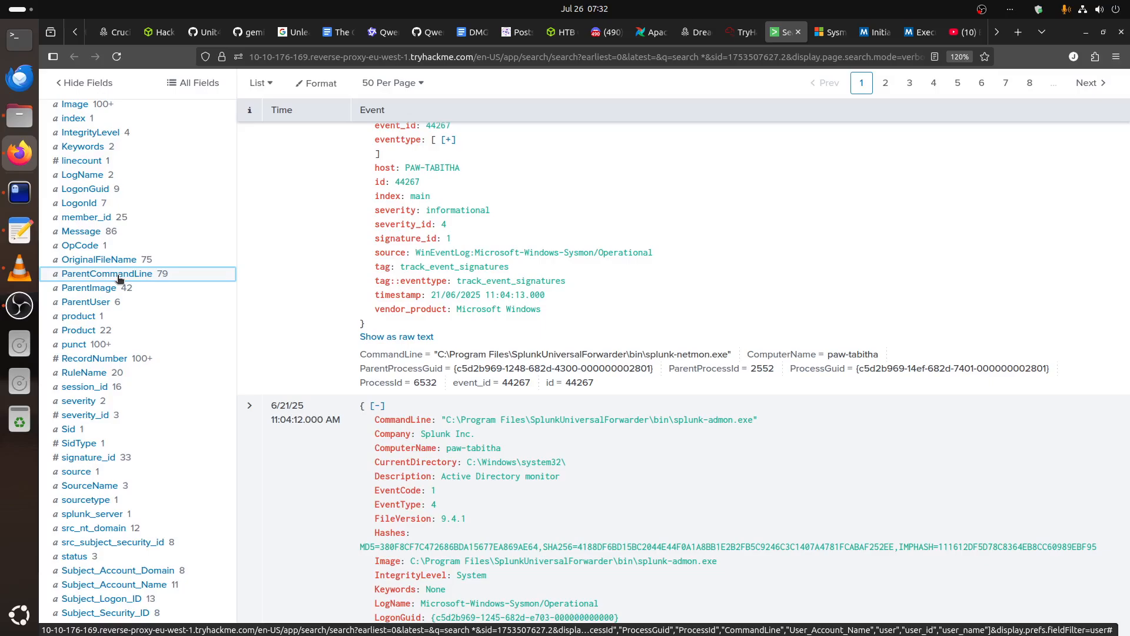
{"action": "scroll", "coordinate": [118, 277], "scroll_direction": "up", "scroll_amount": 15}
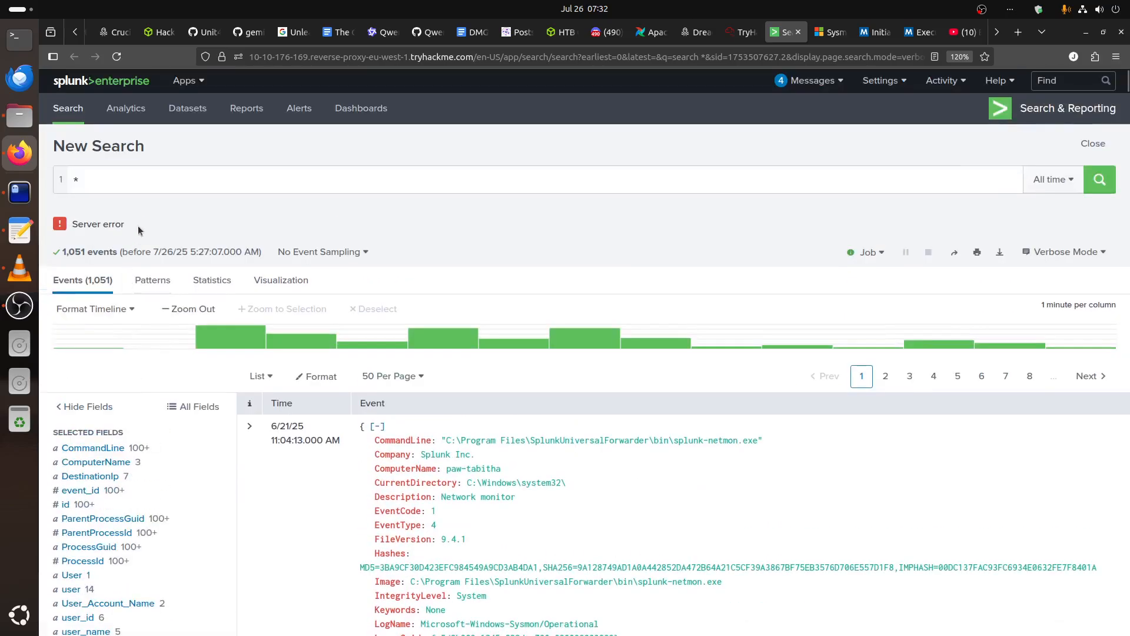
{"action": "left_click", "coordinate": [181, 185]}
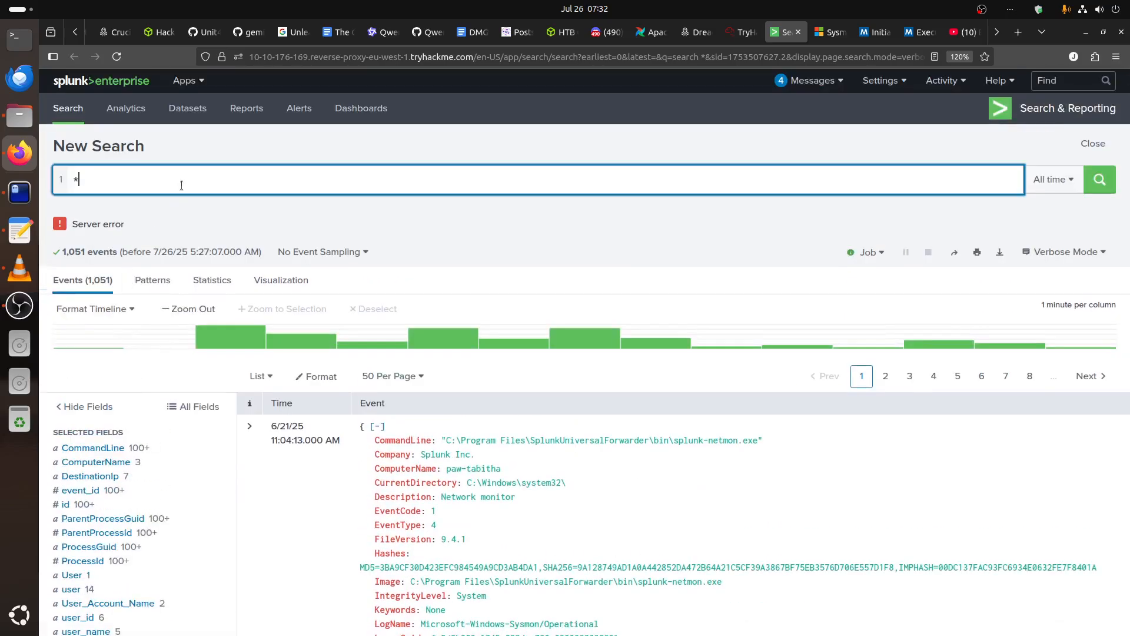
{"action": "type", "text": "|  "}
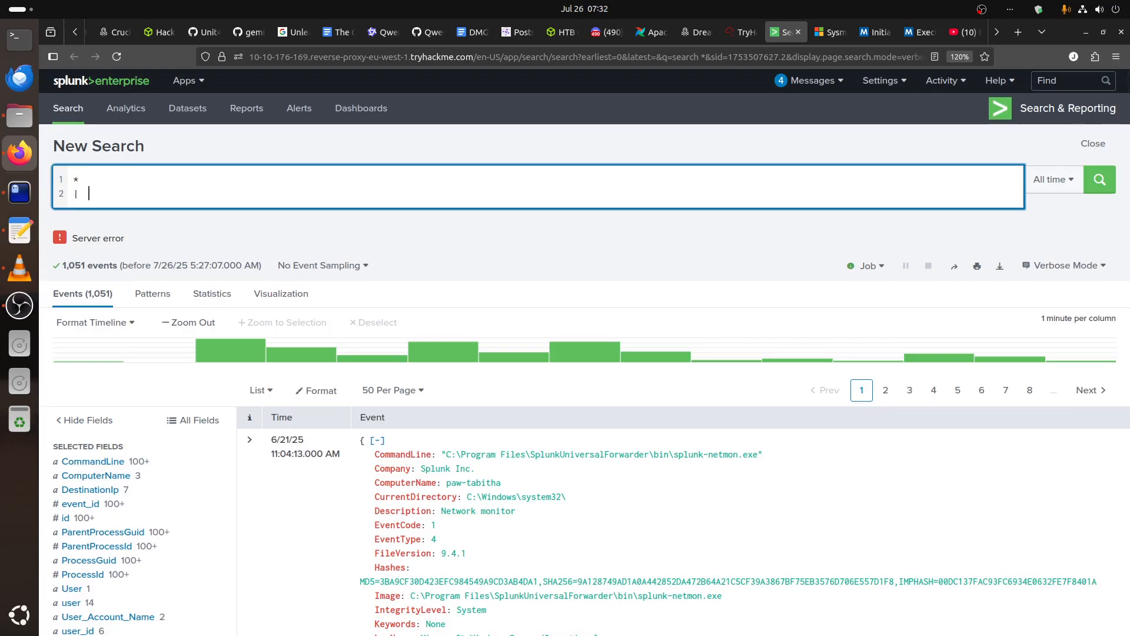
{"action": "type", "text": "table _time,"}
{"action": "type", "text": "EventCode"}
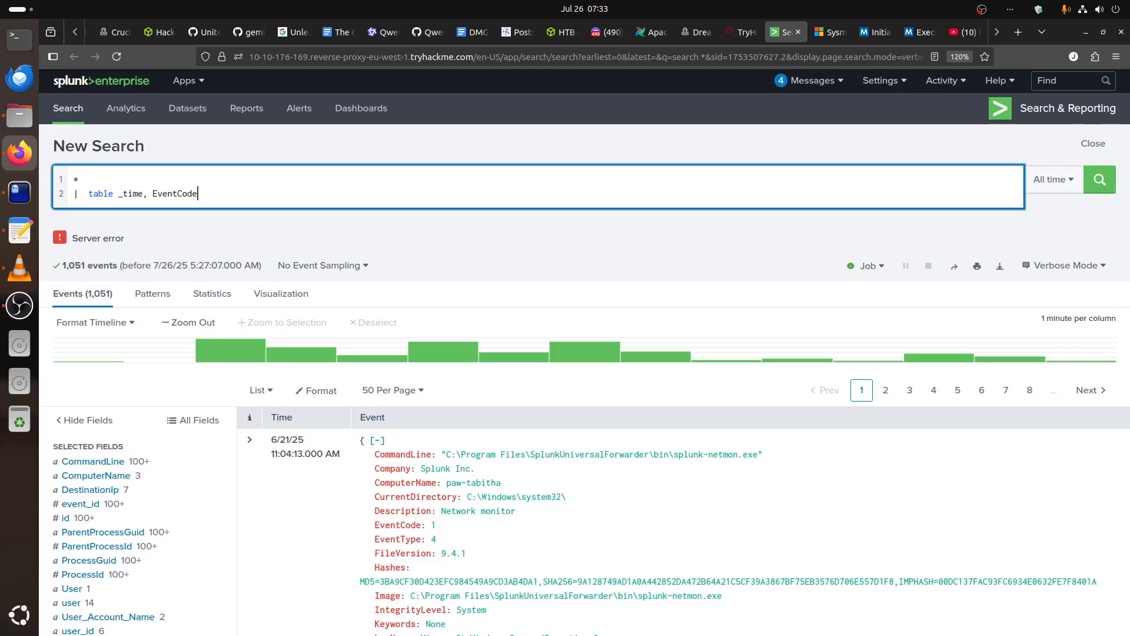
{"action": "type", "text": ", "}
{"action": "type", "text": "ParrentProceer"}
Extend the table command in the query with the fields ParrentProcessId and ProcessId.
{"action": "key", "text": "BackSpace"}
{"action": "key", "text": "BackSpace"}
{"action": "type", "text": "ssId, Proces"}
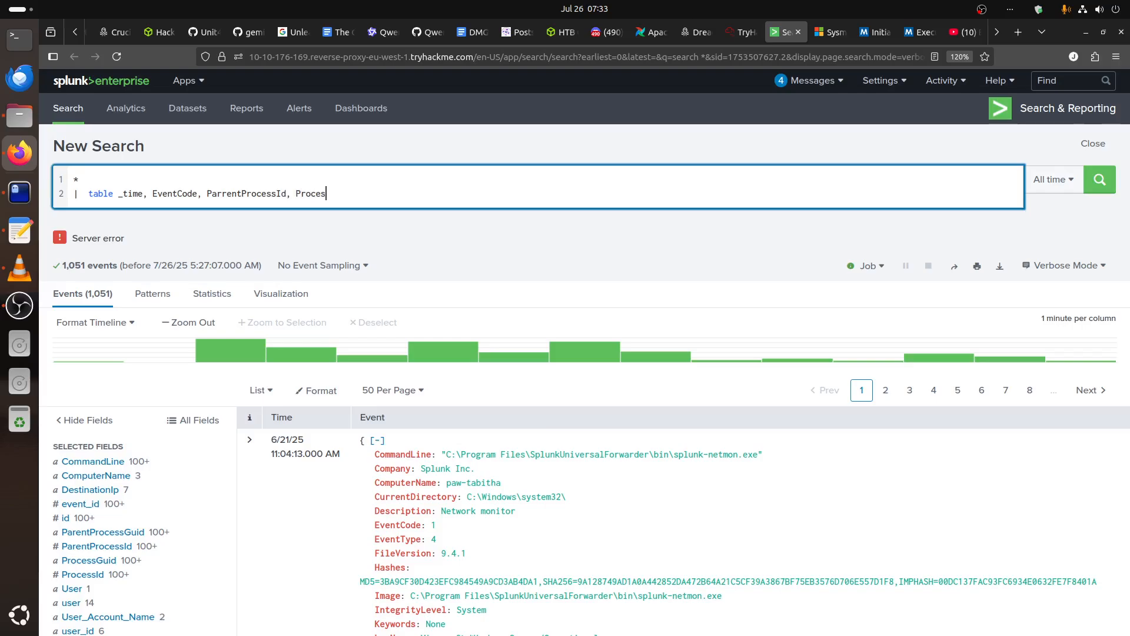
{"action": "type", "text": "sId, ParentCoamma"}
Add the fields ParentCommandLine and CommandLine to the table command in the query.
{"action": "key", "text": "BackSpace"}
{"action": "key", "text": "BackSpace"}
{"action": "key", "text": "BackSpace"}
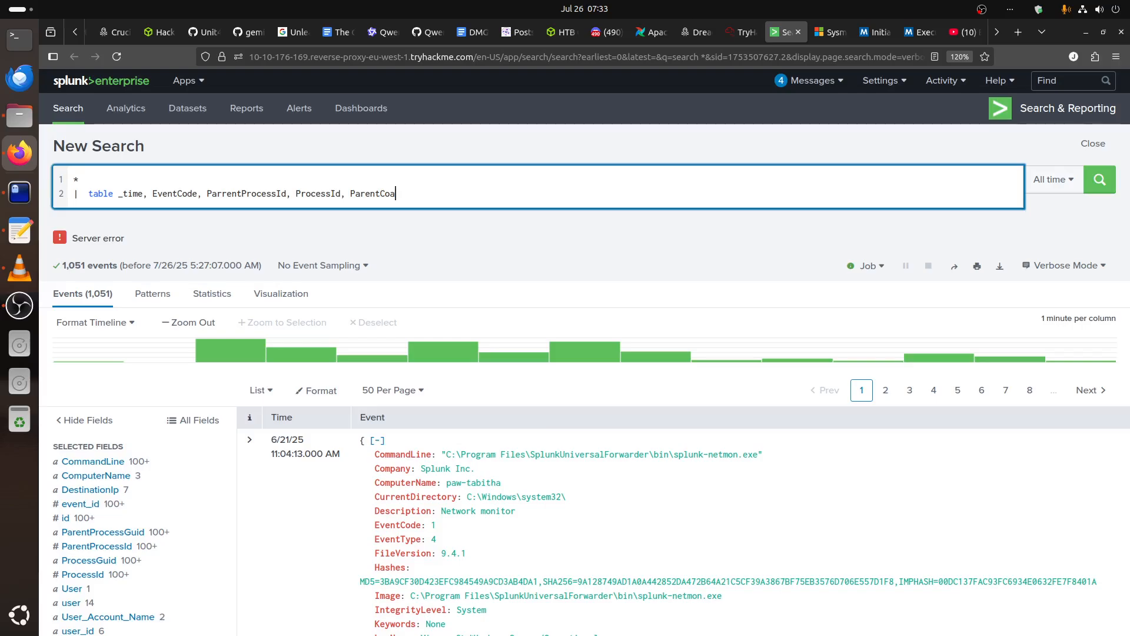
{"action": "key", "text": "BackSpace"}
{"action": "type", "text": "mmand"}
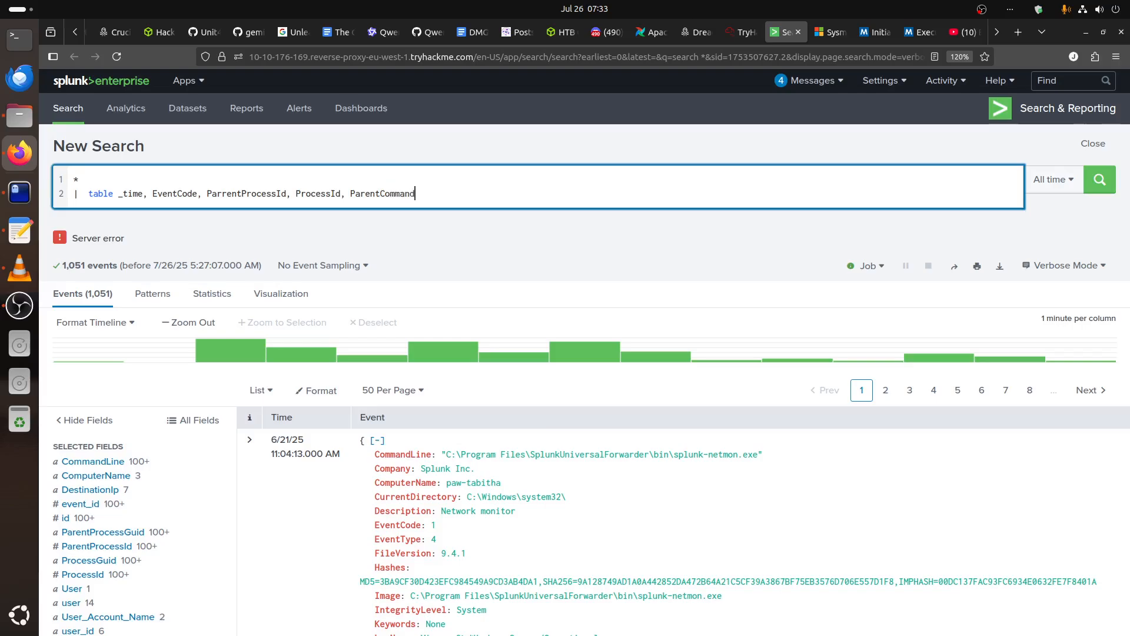
{"action": "type", "text": "Lin"}
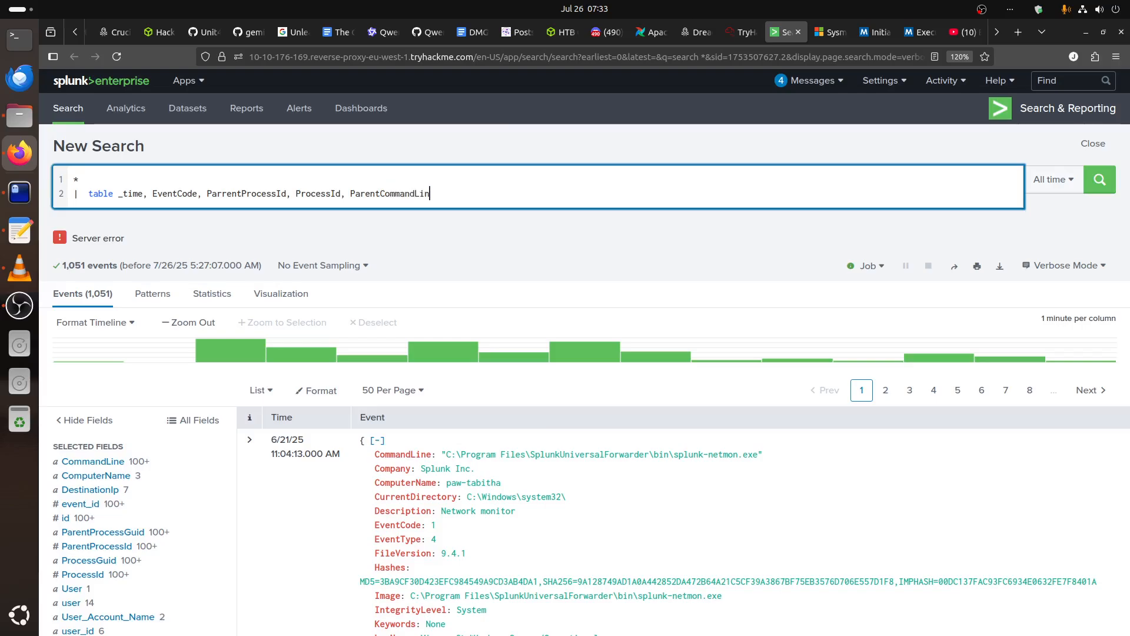
{"action": "type", "text": "e, Command"}
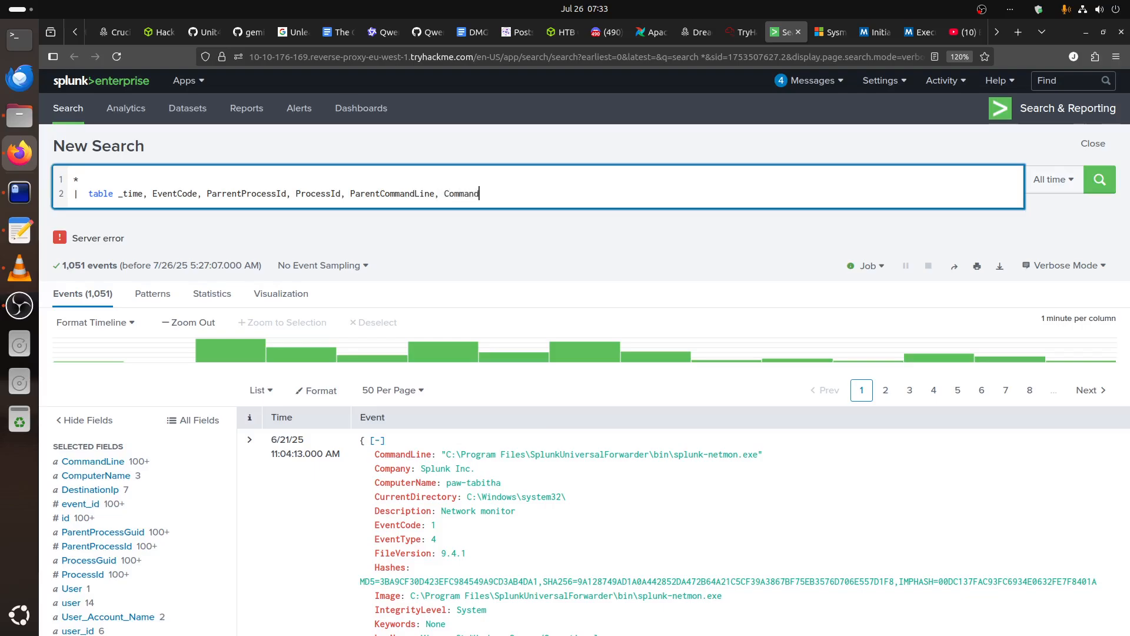
{"action": "type", "text": "Line"}
Check the field list, add DestinationIp as the last table column, and run the search over all time.
{"action": "scroll", "coordinate": [183, 520], "scroll_direction": "down", "scroll_amount": 1}
{"action": "scroll", "coordinate": [183, 520], "scroll_direction": "up", "scroll_amount": 1}
{"action": "scroll", "coordinate": [183, 521], "scroll_direction": "down", "scroll_amount": 7}
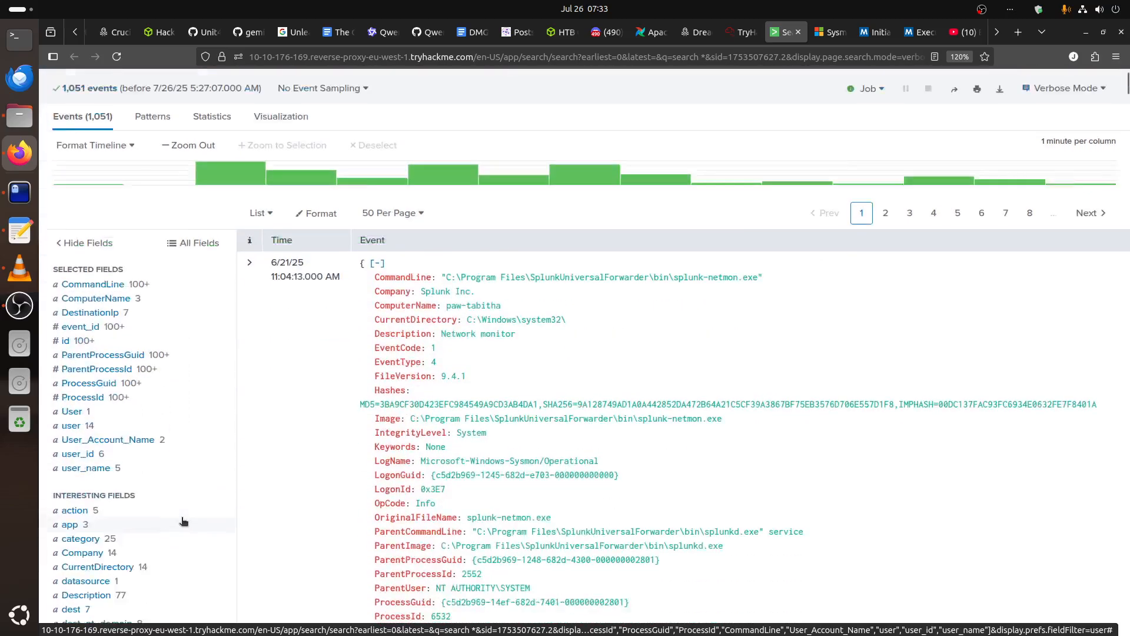
{"action": "scroll", "coordinate": [183, 521], "scroll_direction": "up", "scroll_amount": 7}
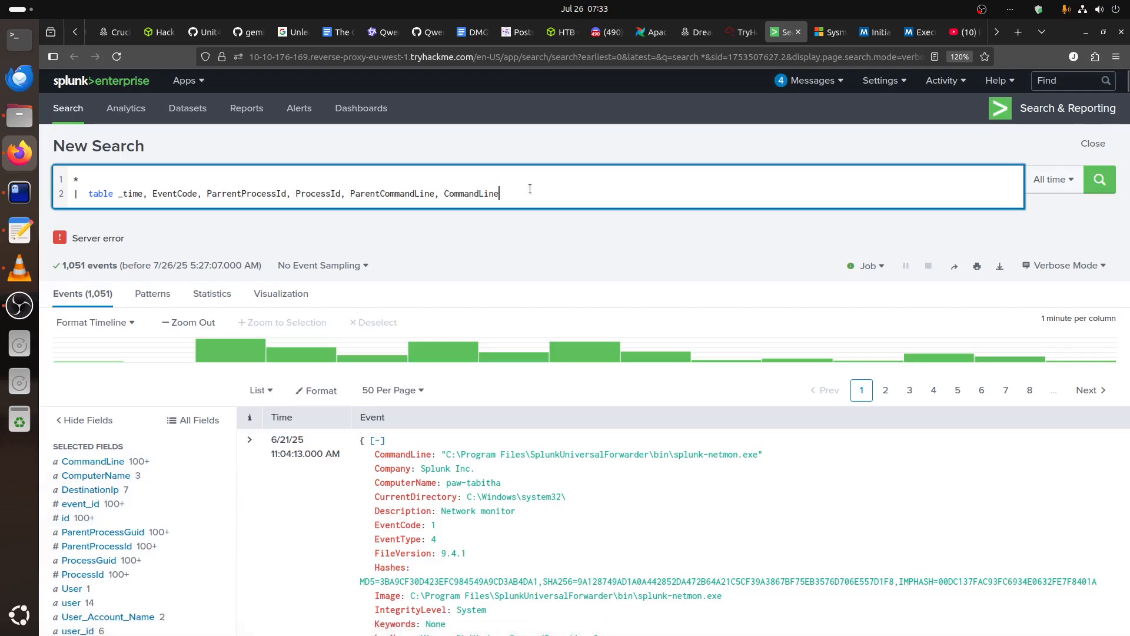
{"action": "type", "text": ", DestinationIp"}
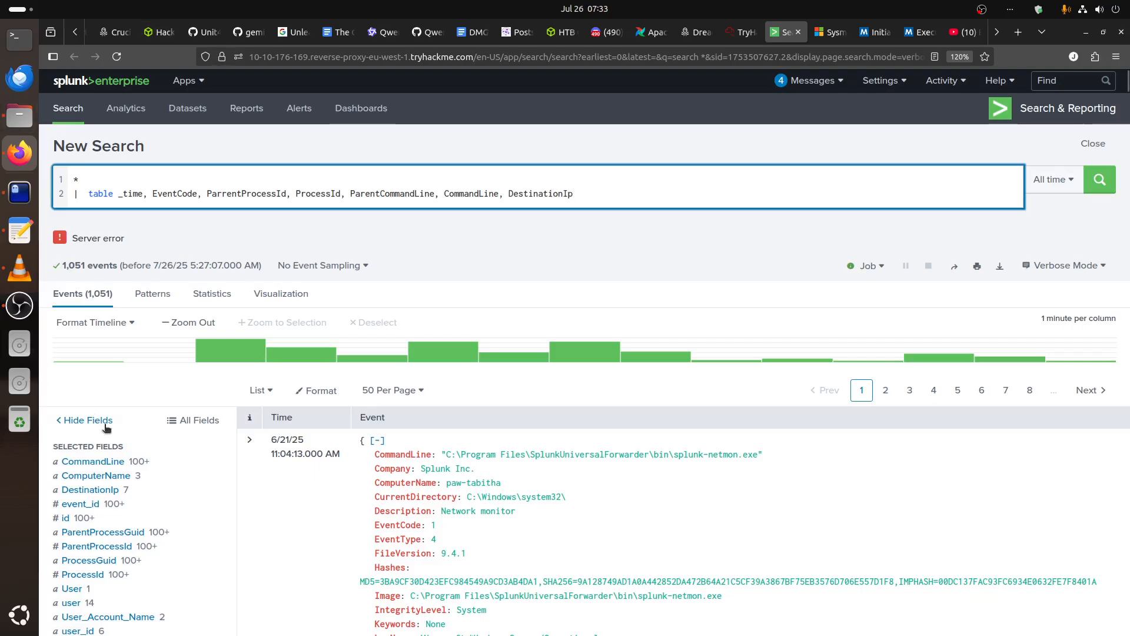
{"action": "scroll", "coordinate": [126, 524], "scroll_direction": "down", "scroll_amount": 10}
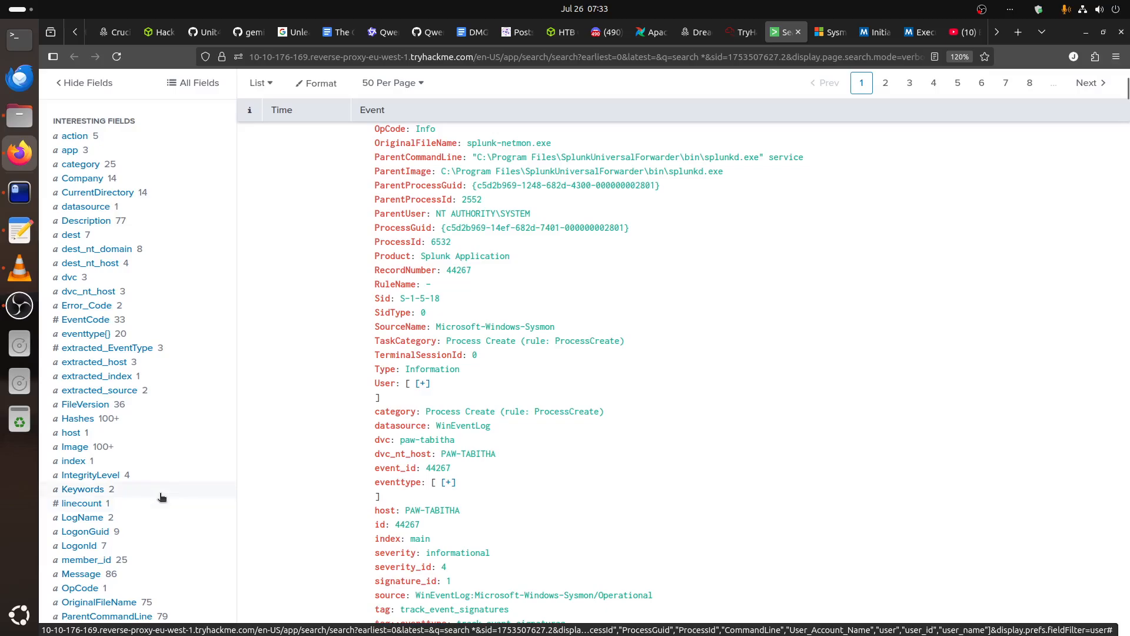
{"action": "scroll", "coordinate": [160, 498], "scroll_direction": "down", "scroll_amount": 3}
{"action": "scroll", "coordinate": [172, 496], "scroll_direction": "up", "scroll_amount": 15}
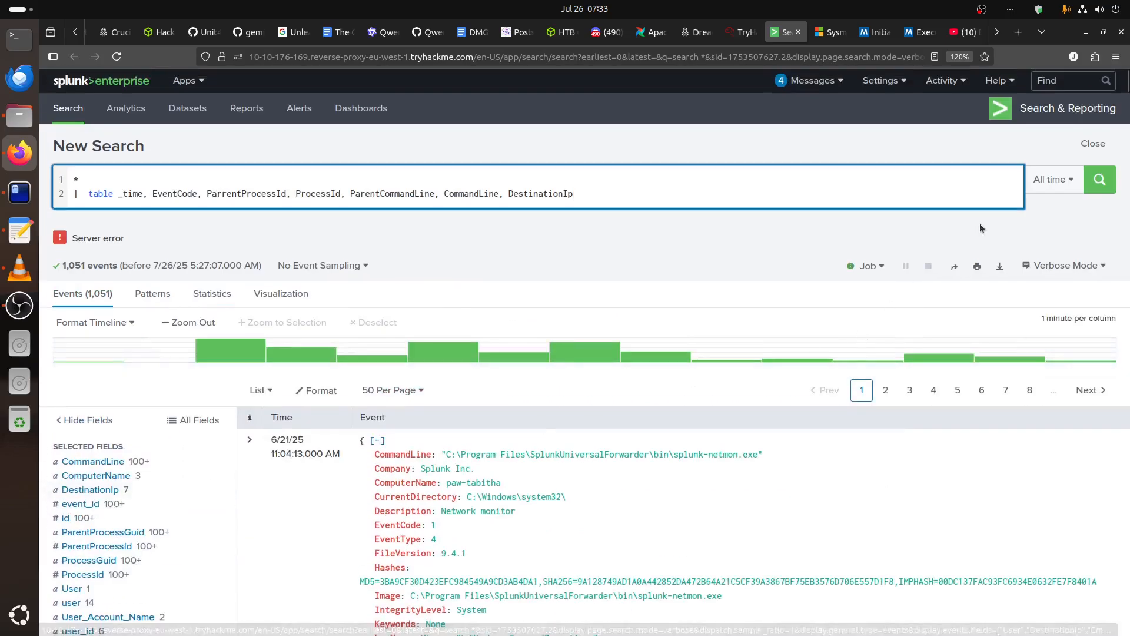
{"action": "left_click", "coordinate": [1100, 179]}
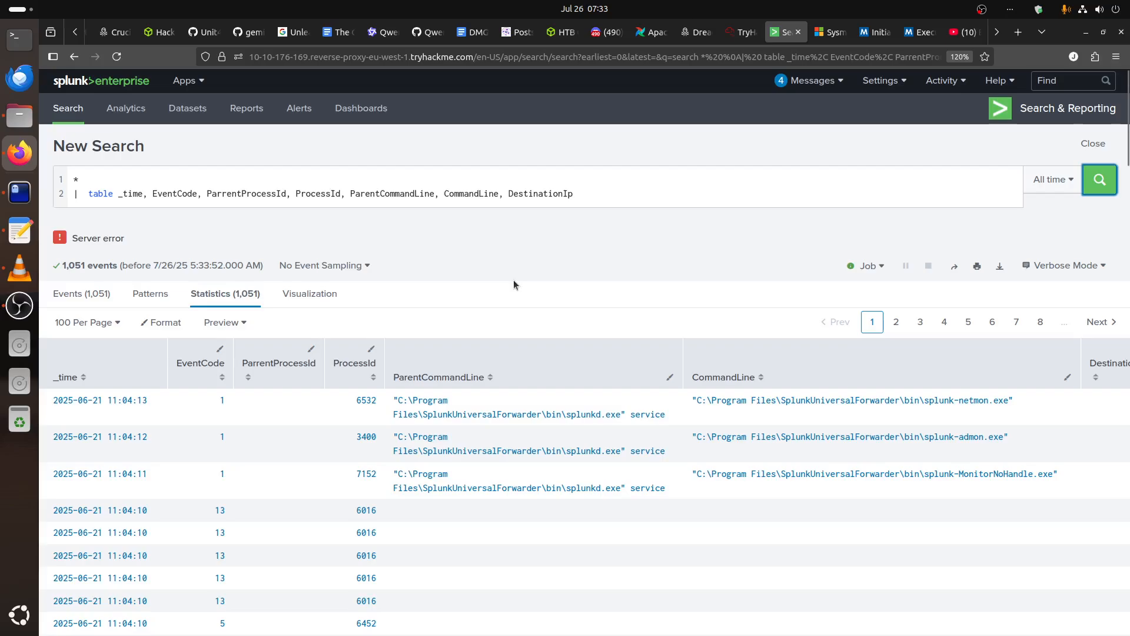
Examine the process and command-line entries on the first two pages of the results table.
{"action": "scroll", "coordinate": [514, 280], "scroll_direction": "down", "scroll_amount": 3}
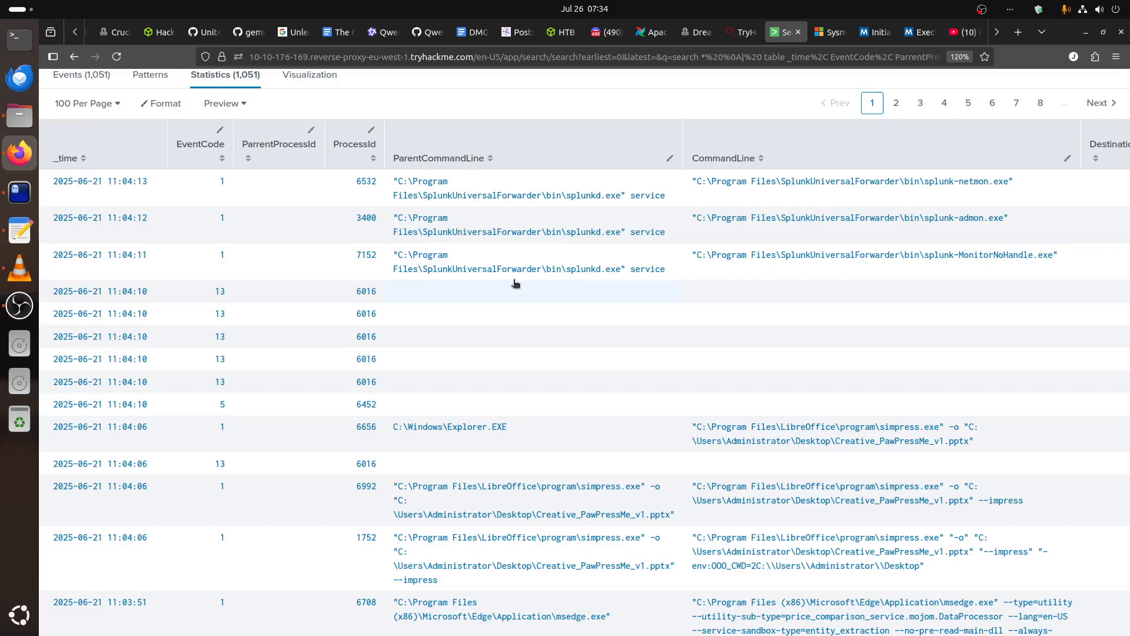
{"action": "scroll", "coordinate": [515, 283], "scroll_direction": "down", "scroll_amount": 5}
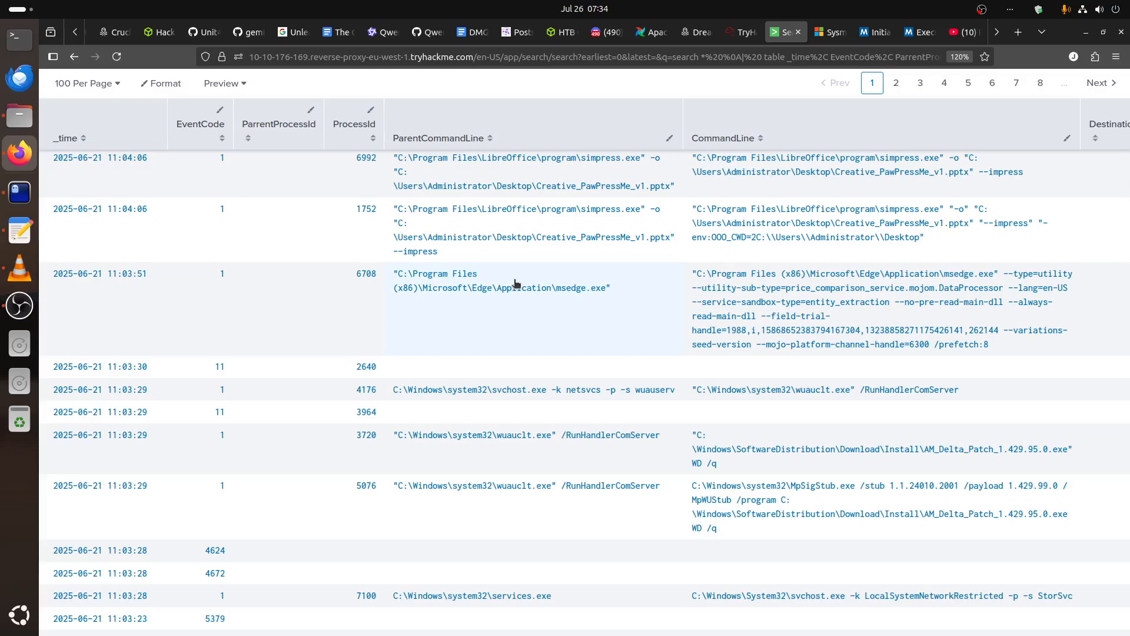
{"action": "scroll", "coordinate": [515, 288], "scroll_direction": "down", "scroll_amount": 15}
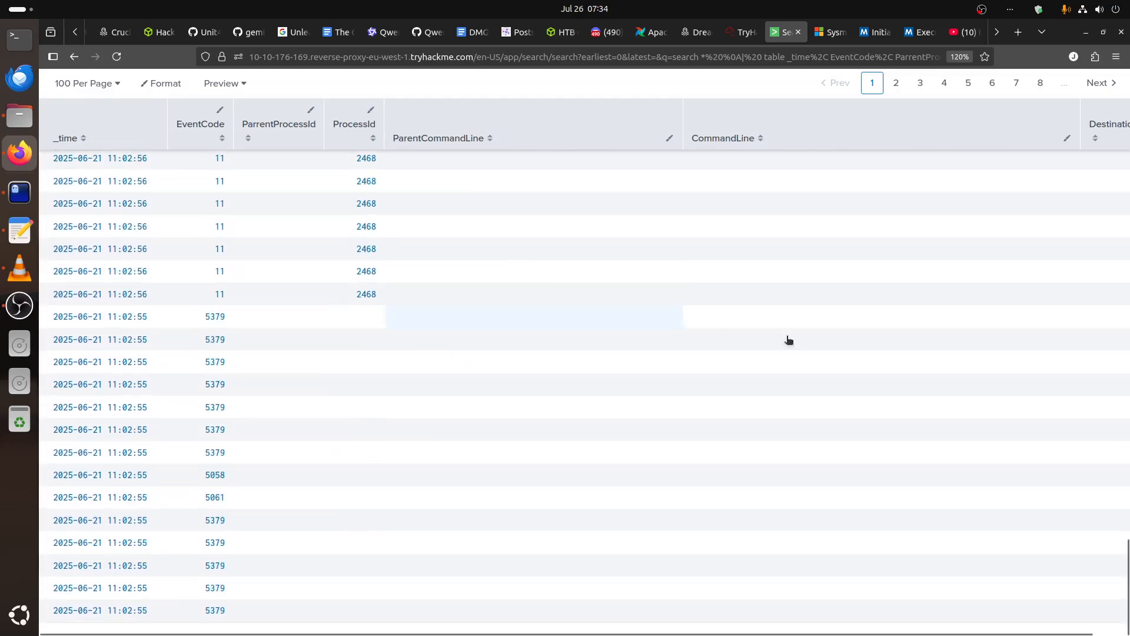
{"action": "left_click", "coordinate": [896, 83]}
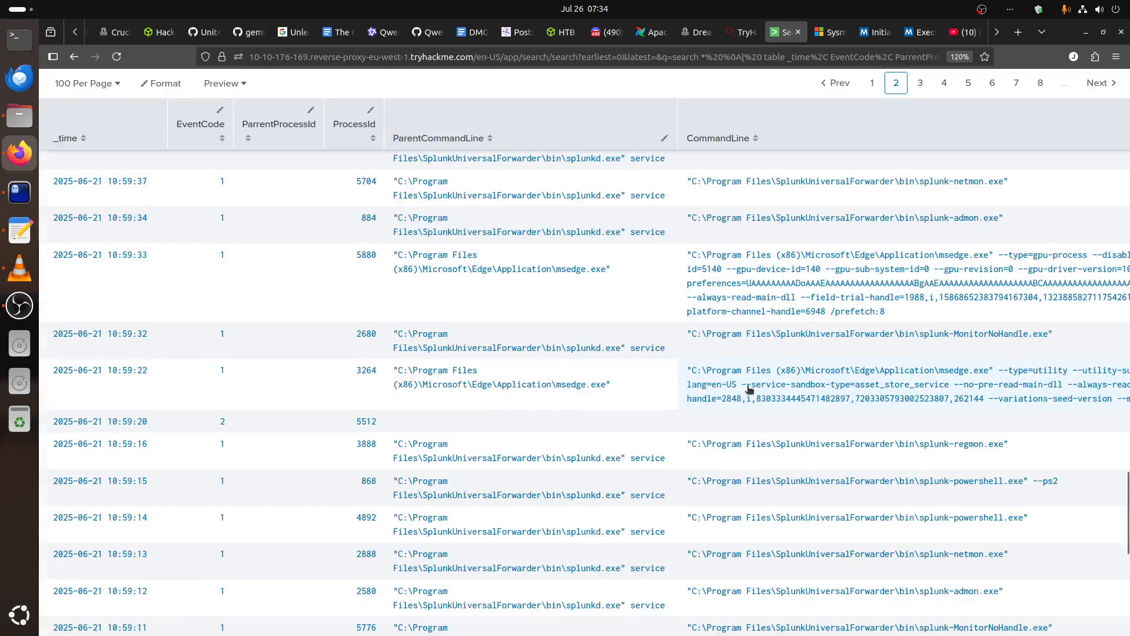
{"action": "scroll", "coordinate": [748, 388], "scroll_direction": "down", "scroll_amount": 10}
{"action": "scroll", "coordinate": [757, 386], "scroll_direction": "up", "scroll_amount": 15}
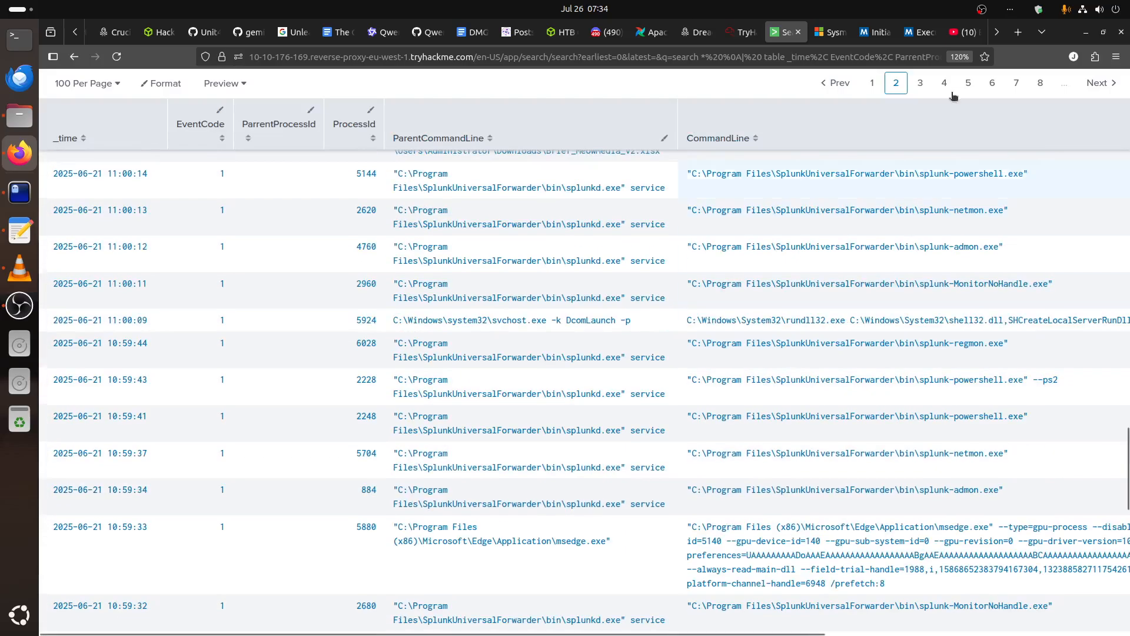
Go to page 3 of the results table and examine the parent command lines around 10:58:27.
{"action": "left_click", "coordinate": [921, 82]}
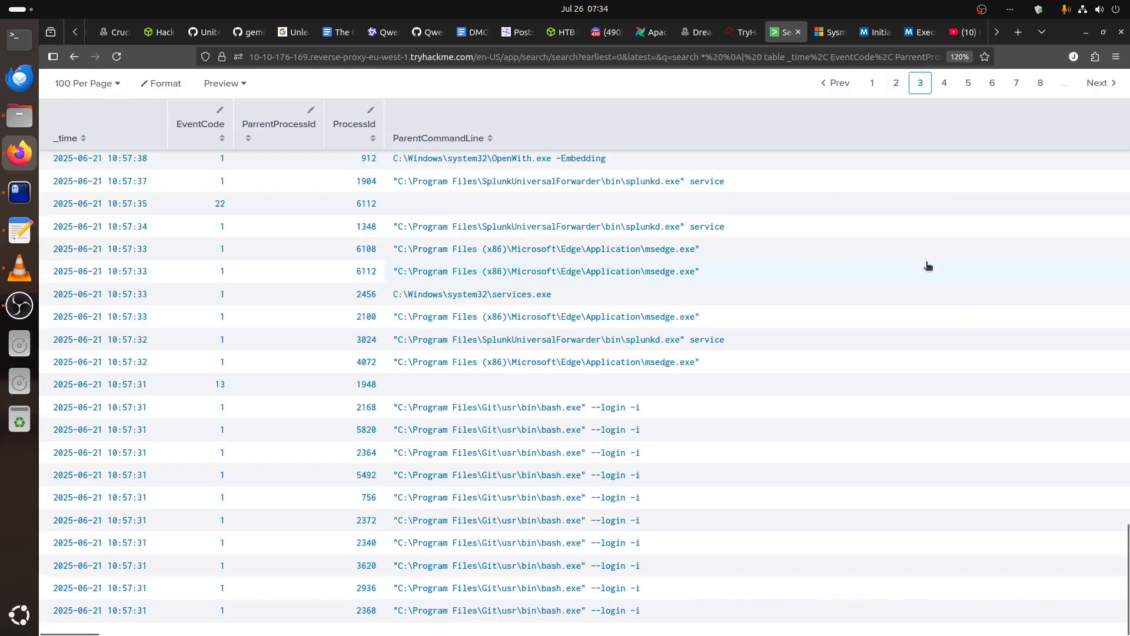
{"action": "scroll", "coordinate": [925, 267], "scroll_direction": "up", "scroll_amount": 10}
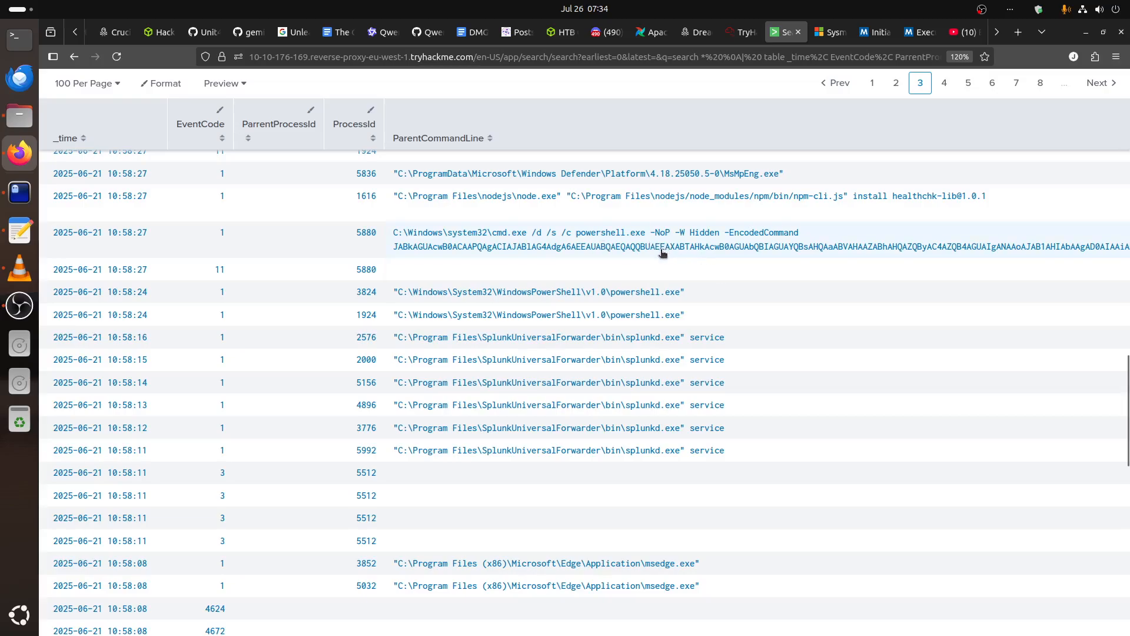
{"action": "scroll", "coordinate": [662, 257], "scroll_direction": "up", "scroll_amount": 2}
{"action": "scroll", "coordinate": [654, 371], "scroll_direction": "down", "scroll_amount": 2}
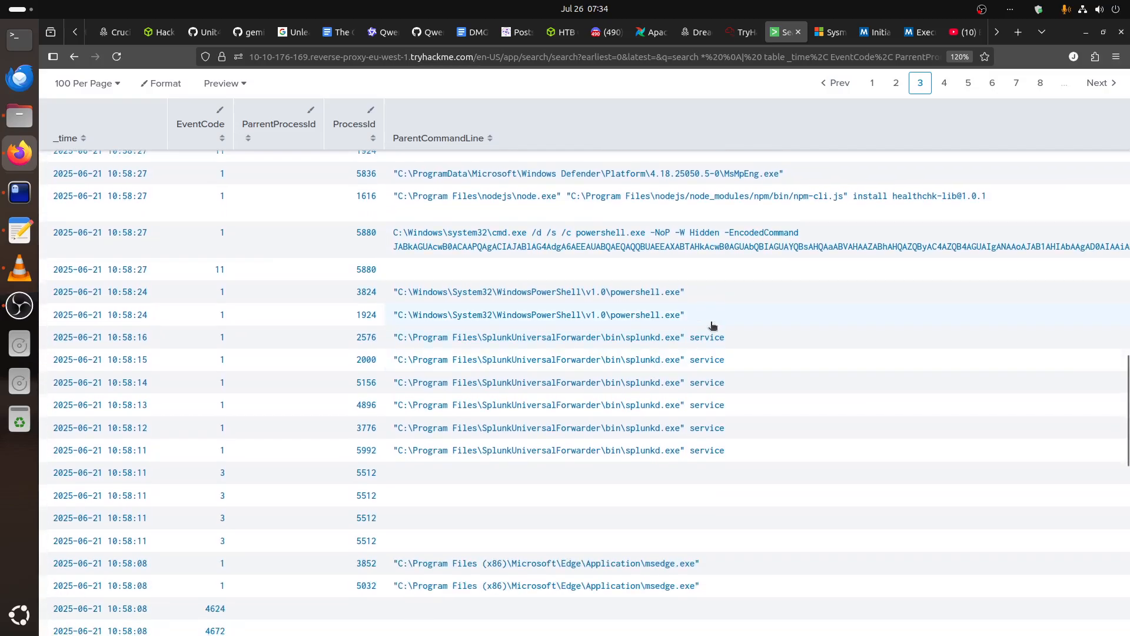
{"action": "scroll", "coordinate": [712, 330], "scroll_direction": "up", "scroll_amount": 1}
{"action": "scroll", "coordinate": [690, 460], "scroll_direction": "down", "scroll_amount": 1}
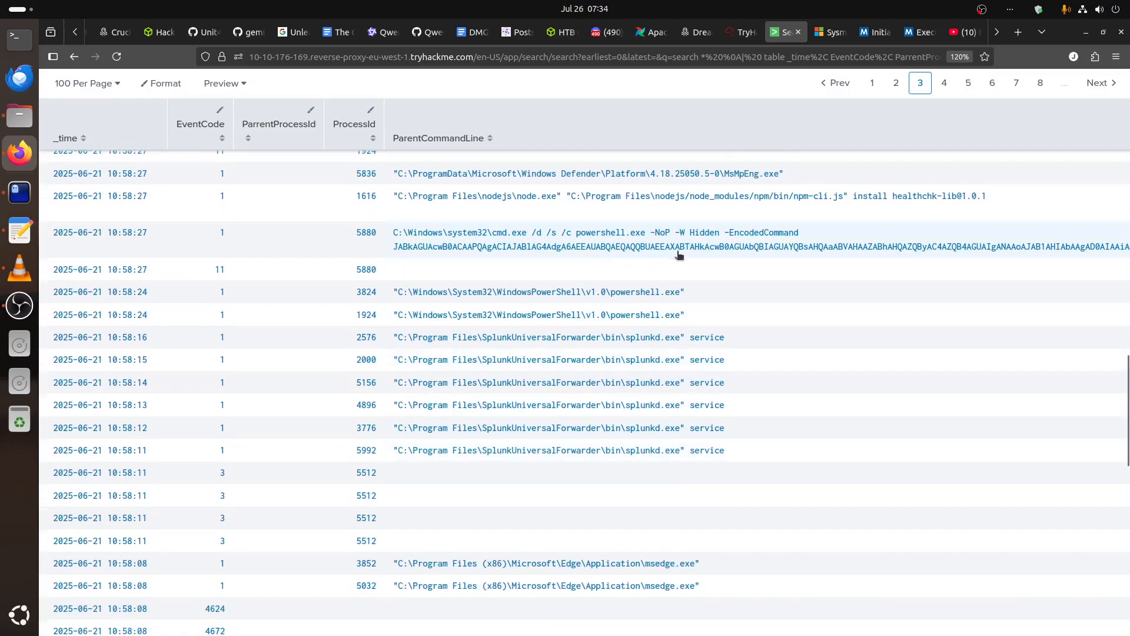
{"action": "scroll", "coordinate": [606, 248], "scroll_direction": "up", "scroll_amount": 5}
{"action": "scroll", "coordinate": [575, 434], "scroll_direction": "down", "scroll_amount": 3}
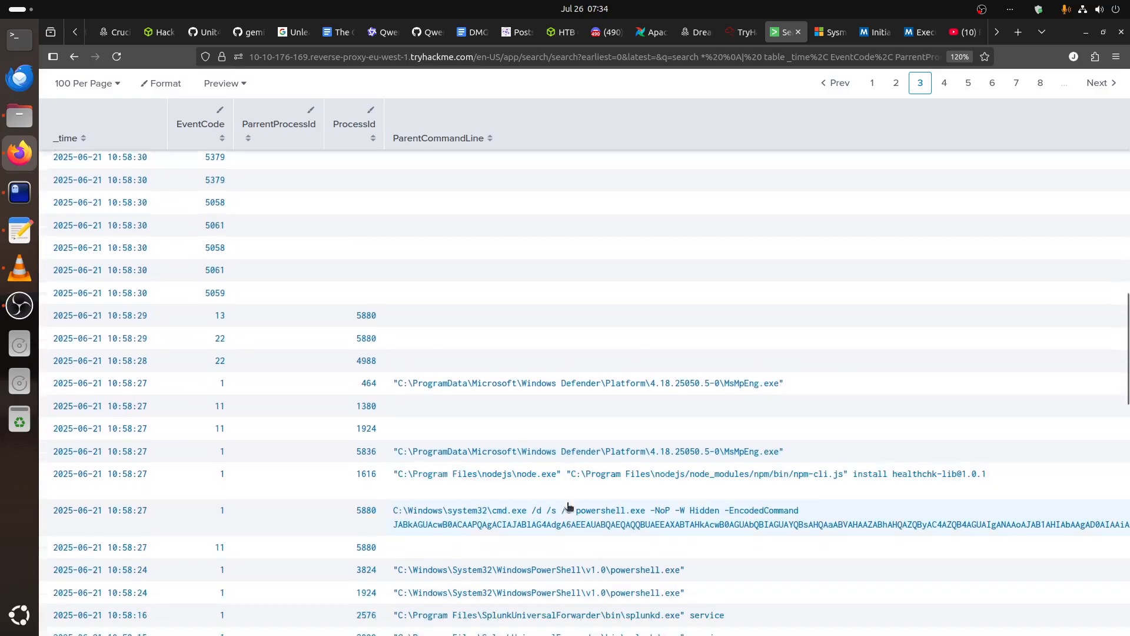
View the events behind the encoded PowerShell parent command line at 10:58:27 in a new browser tab and inspect the event details.
{"action": "left_click", "coordinate": [436, 356]}
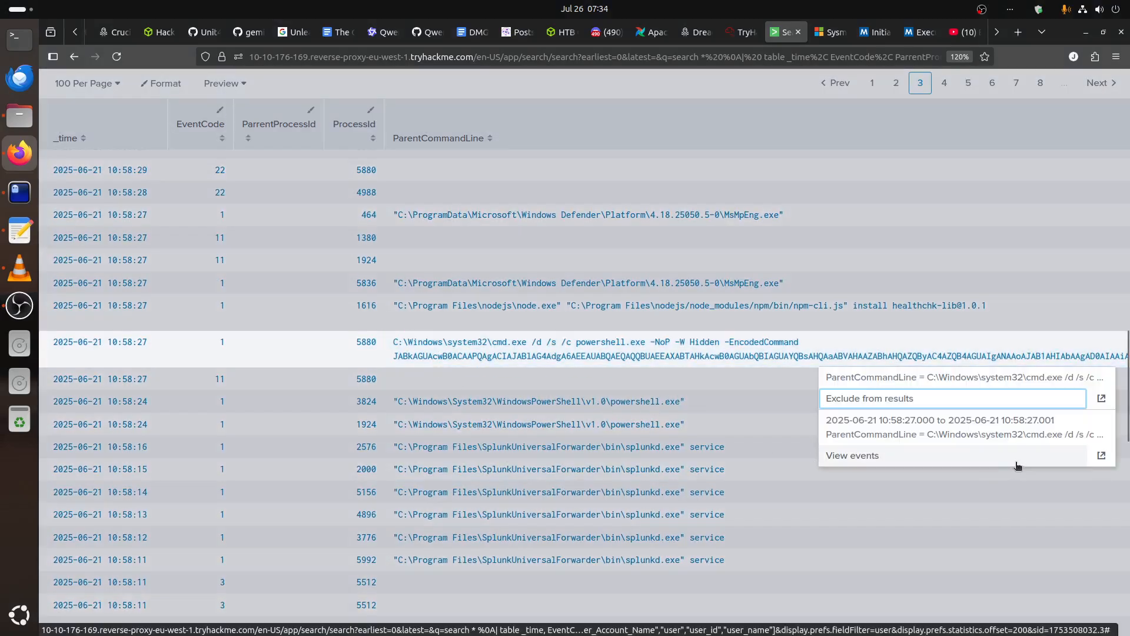
{"action": "left_click", "coordinate": [1102, 455]}
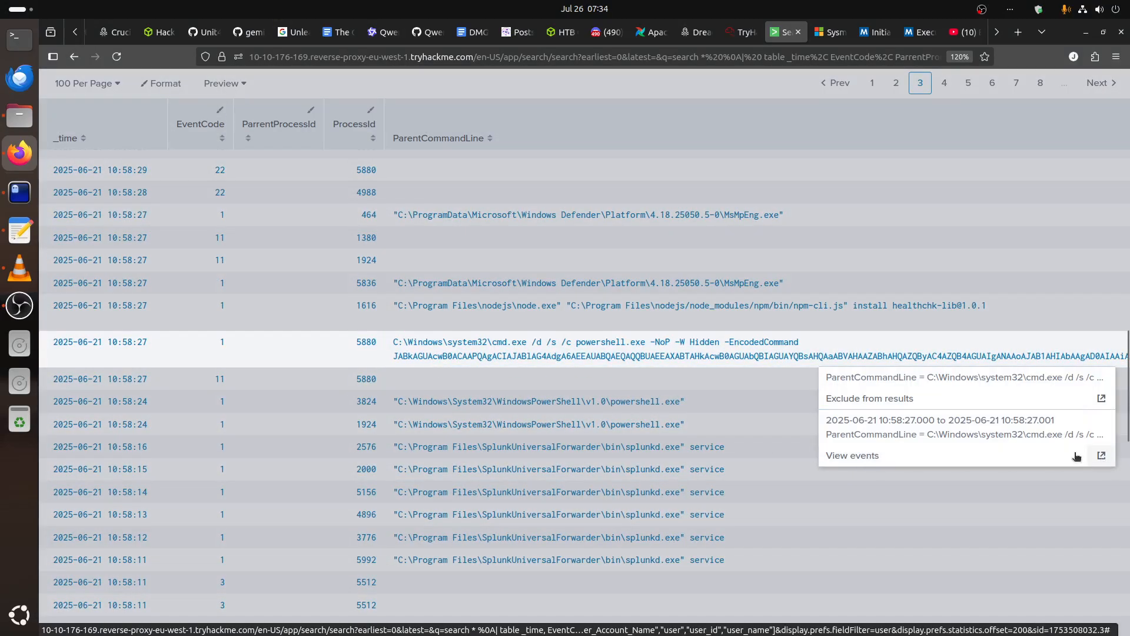
{"action": "left_click", "coordinate": [776, 35]}
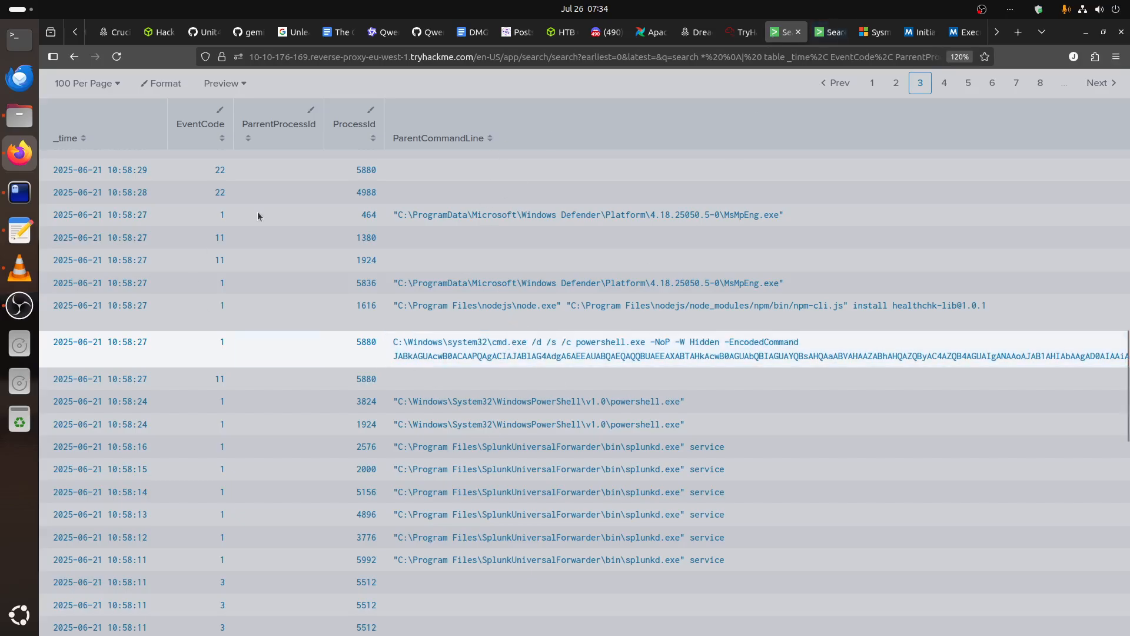
{"action": "scroll", "coordinate": [525, 324], "scroll_direction": "up", "scroll_amount": 5}
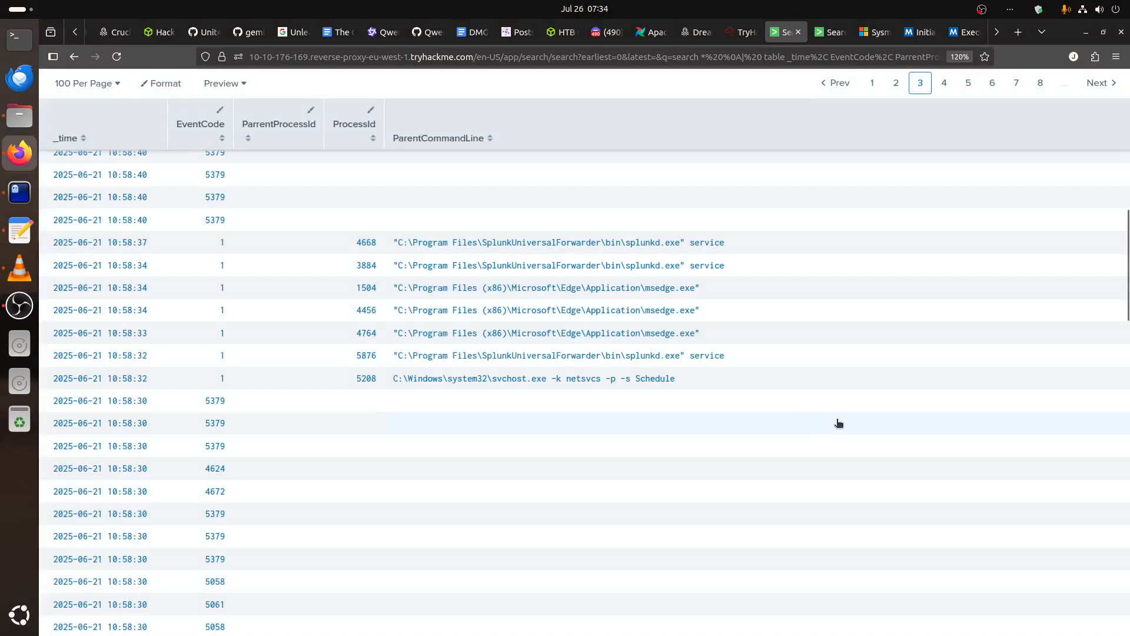
{"action": "scroll", "coordinate": [818, 418], "scroll_direction": "up", "scroll_amount": 10}
{"action": "left_click", "coordinate": [837, 35]}
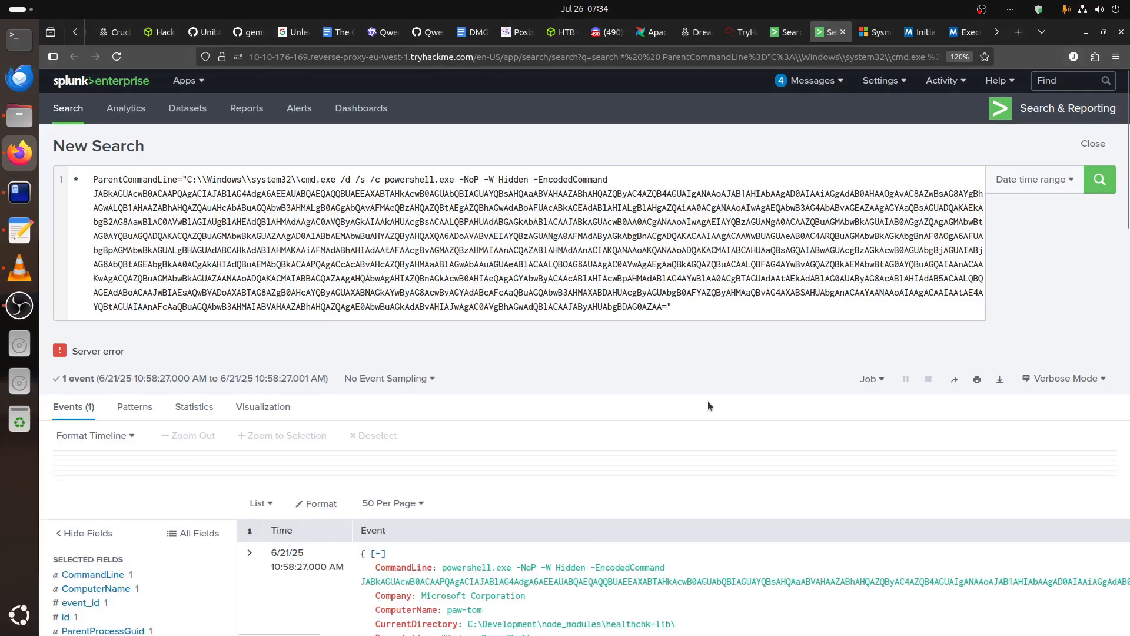
{"action": "scroll", "coordinate": [722, 394], "scroll_direction": "down", "scroll_amount": 6}
{"action": "scroll", "coordinate": [722, 393], "scroll_direction": "up", "scroll_amount": 2}
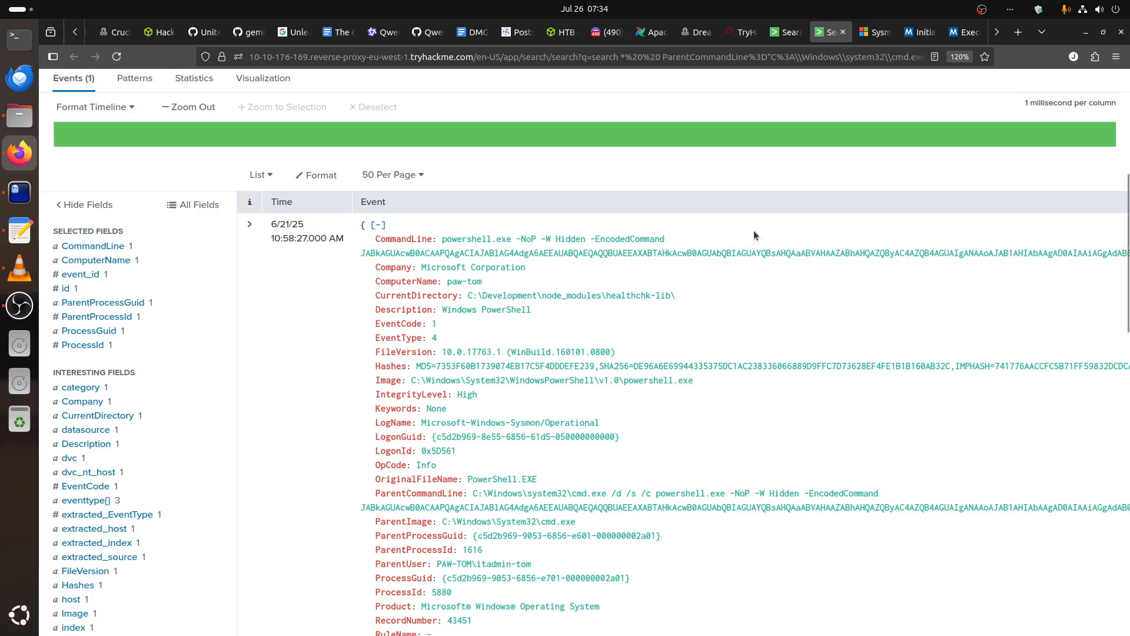
Look up the employee logged in to host paw-tom in TryHackMe's company information, and return to the PowerShell event in Splunk.
{"action": "left_click", "coordinate": [741, 31]}
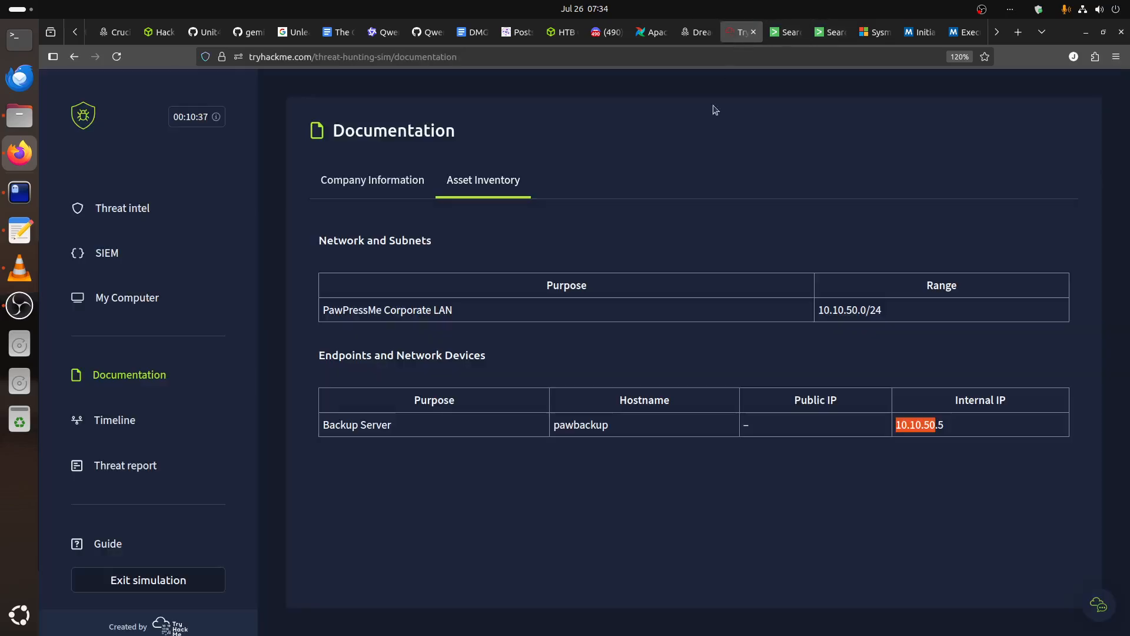
{"action": "left_click", "coordinate": [371, 180]}
{"action": "scroll", "coordinate": [377, 404], "scroll_direction": "down", "scroll_amount": 1}
{"action": "left_click_drag", "start_coordinate": [376, 406], "coordinate": [655, 396]}
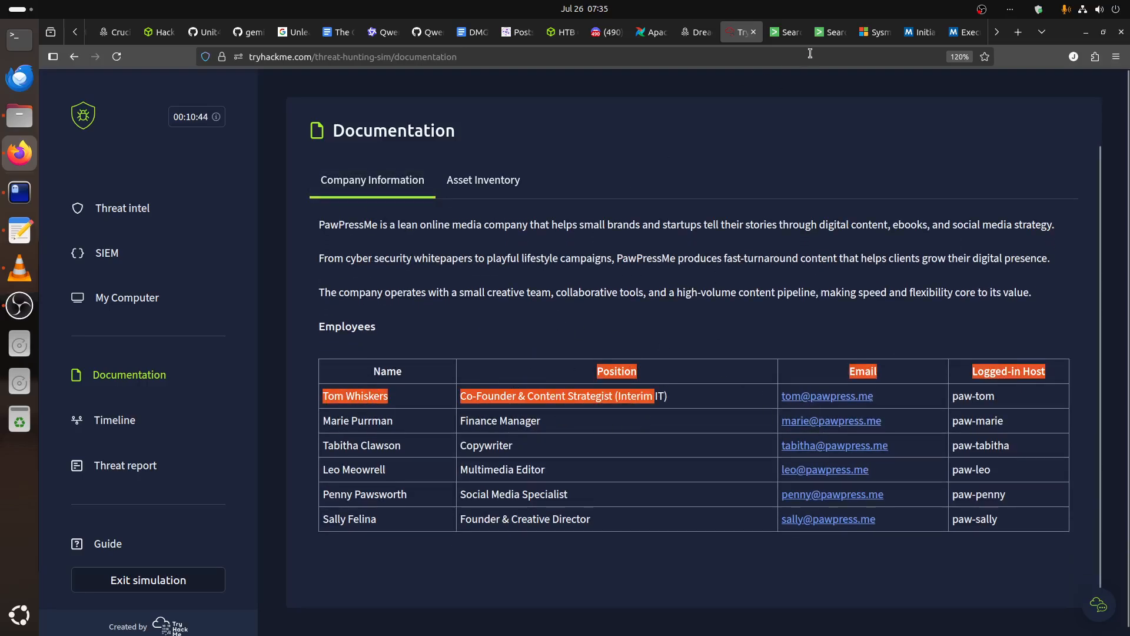
{"action": "left_click", "coordinate": [827, 32]}
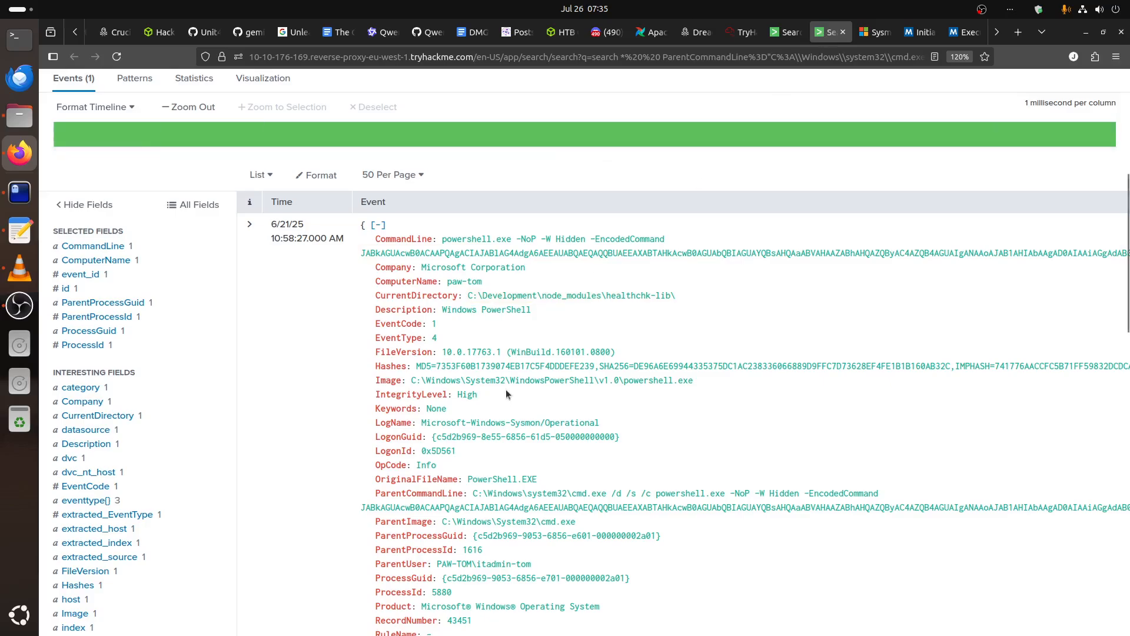
Examine the encoded PowerShell event's details, including its current directory, parent process, SID and raw message.
{"action": "scroll", "coordinate": [507, 389], "scroll_direction": "down", "scroll_amount": 3}
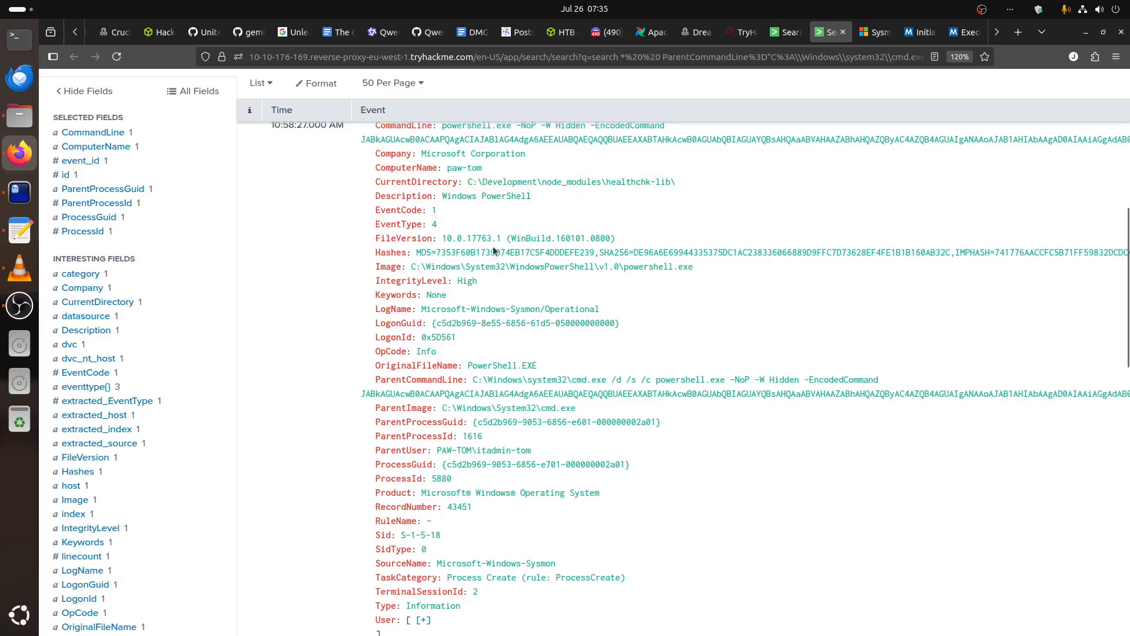
{"action": "scroll", "coordinate": [546, 405], "scroll_direction": "down", "scroll_amount": 5}
{"action": "scroll", "coordinate": [546, 405], "scroll_direction": "up", "scroll_amount": 3}
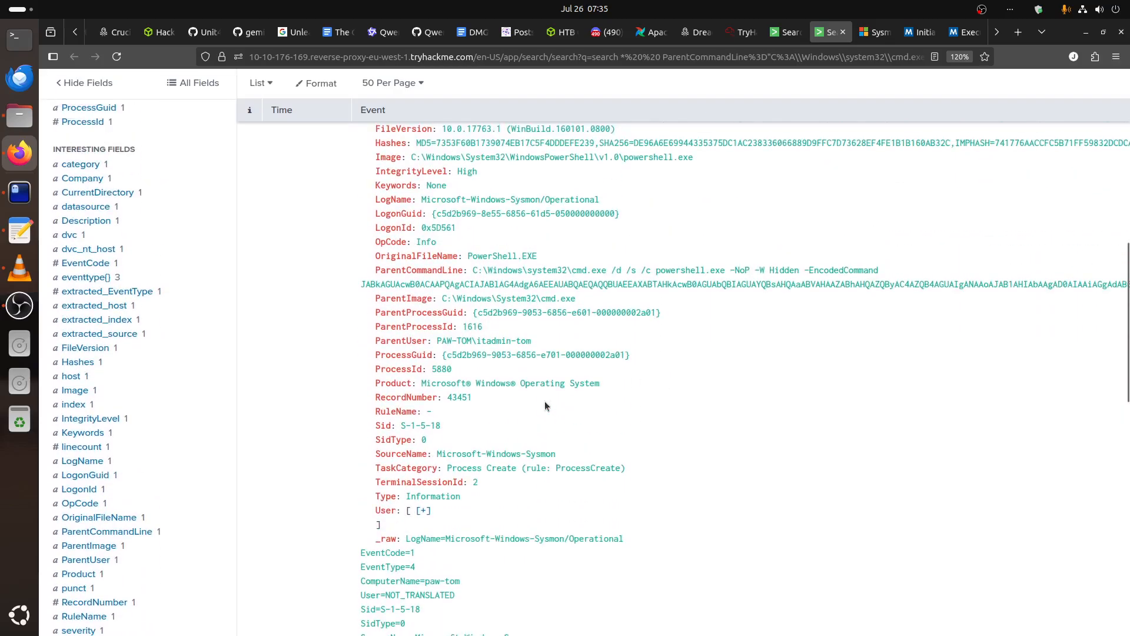
{"action": "scroll", "coordinate": [397, 528], "scroll_direction": "down", "scroll_amount": 2}
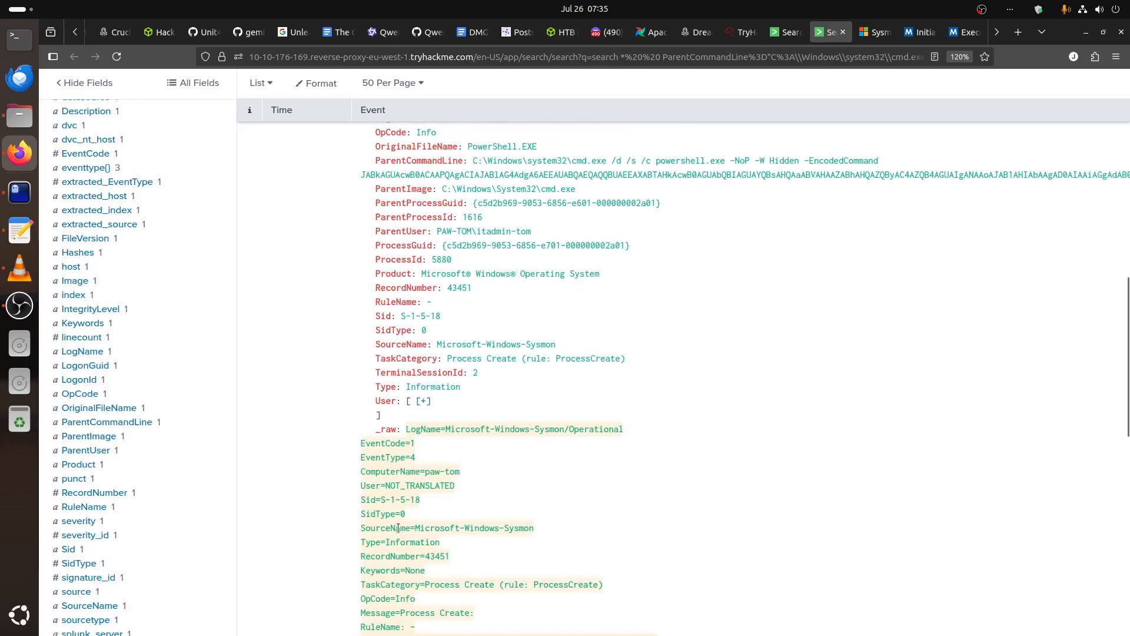
{"action": "scroll", "coordinate": [409, 427], "scroll_direction": "up", "scroll_amount": 2}
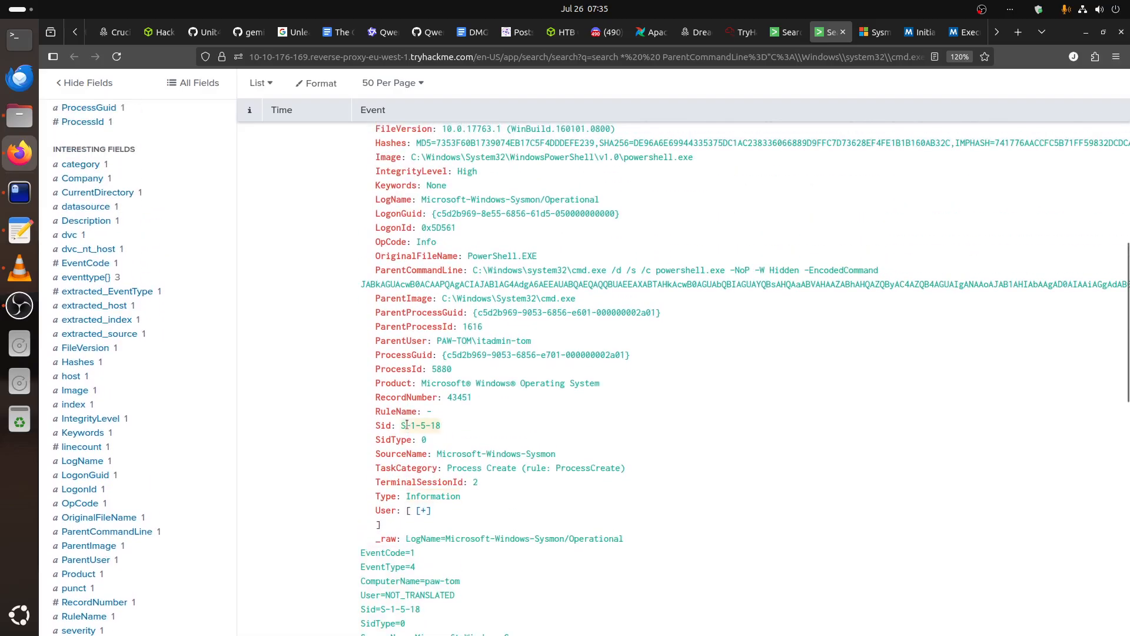
{"action": "scroll", "coordinate": [408, 271], "scroll_direction": "up", "scroll_amount": 6}
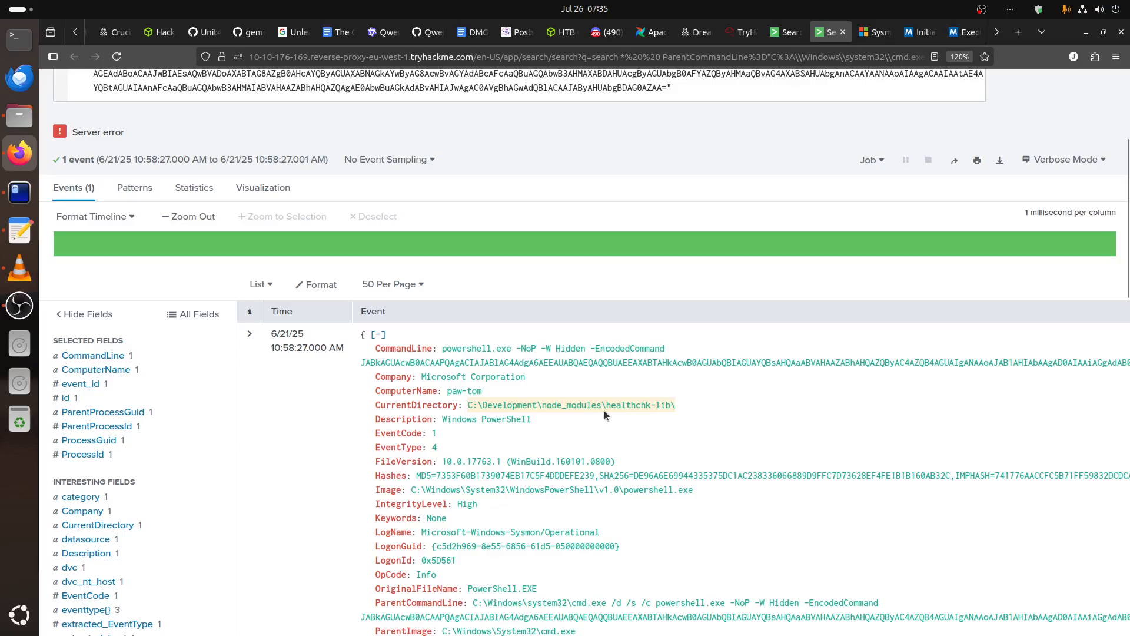
{"action": "scroll", "coordinate": [605, 411], "scroll_direction": "down", "scroll_amount": 2}
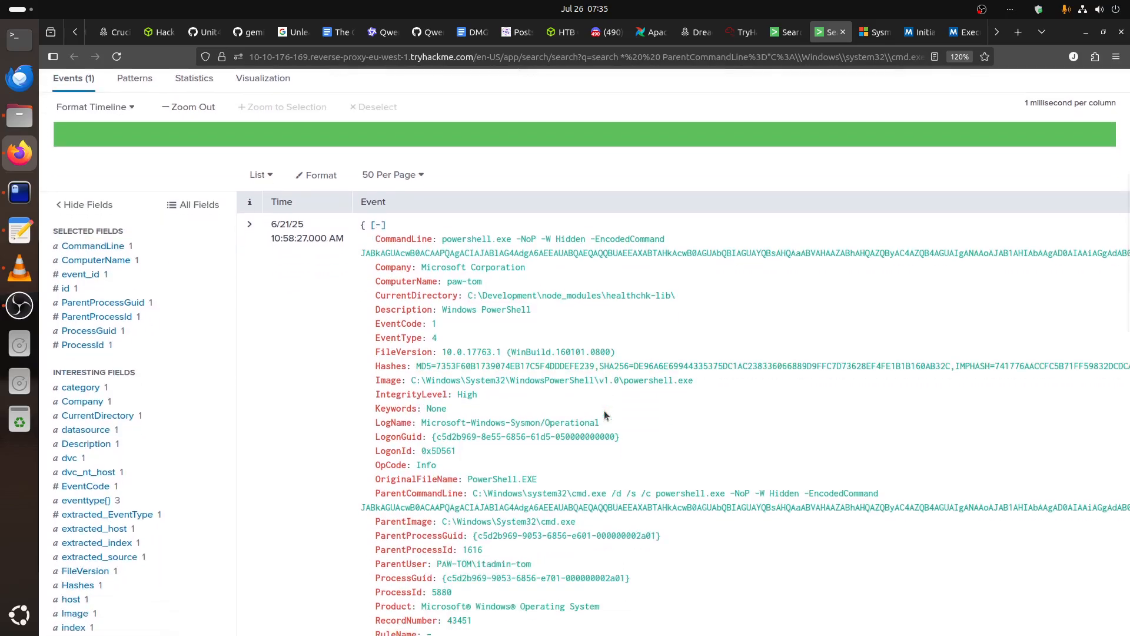
{"action": "scroll", "coordinate": [604, 411], "scroll_direction": "down", "scroll_amount": 4}
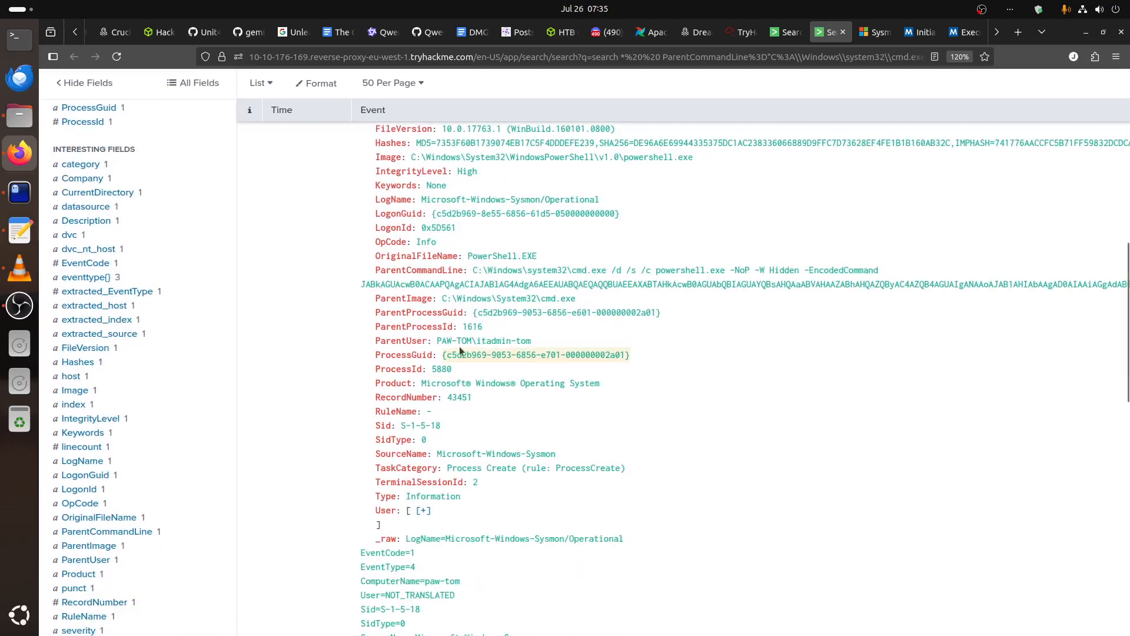
{"action": "scroll", "coordinate": [645, 387], "scroll_direction": "down", "scroll_amount": 5}
{"action": "scroll", "coordinate": [644, 393], "scroll_direction": "down", "scroll_amount": 3}
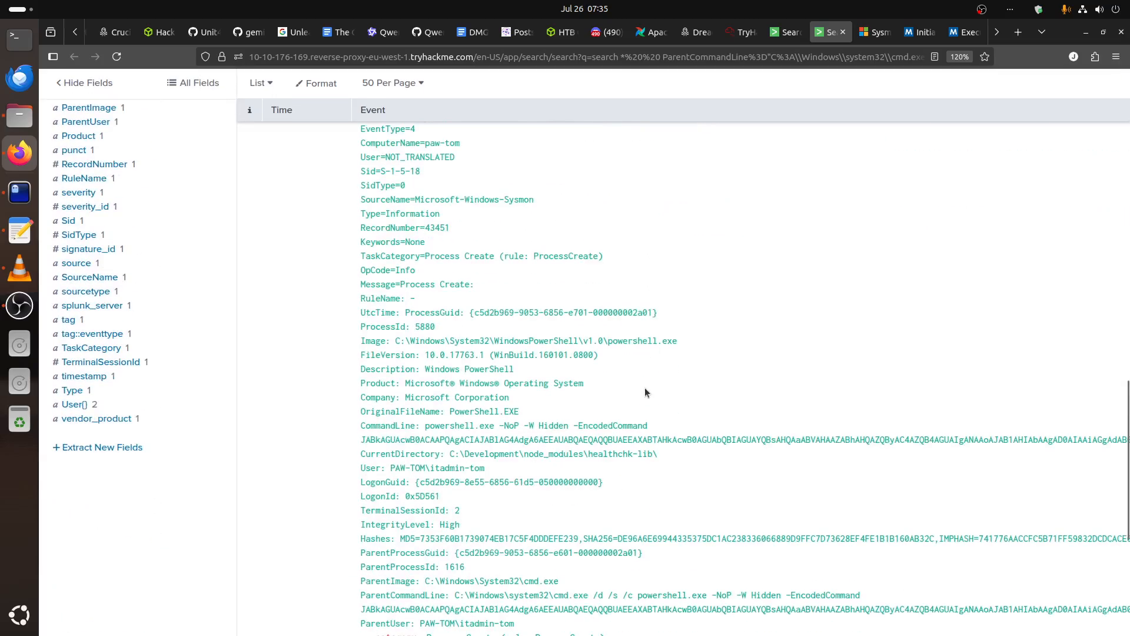
{"action": "scroll", "coordinate": [645, 387], "scroll_direction": "down", "scroll_amount": 4}
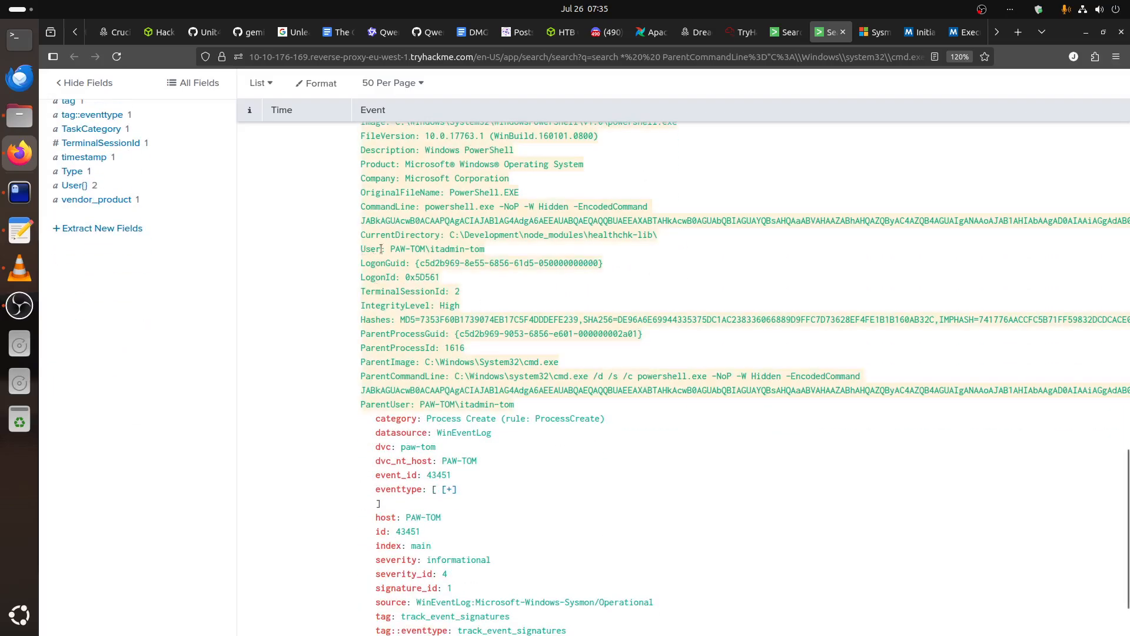
Copy the user value PAW-TOM\itadmin-tom from the PowerShell event's raw message.
{"action": "left_click_drag", "start_coordinate": [390, 247], "coordinate": [483, 248]}
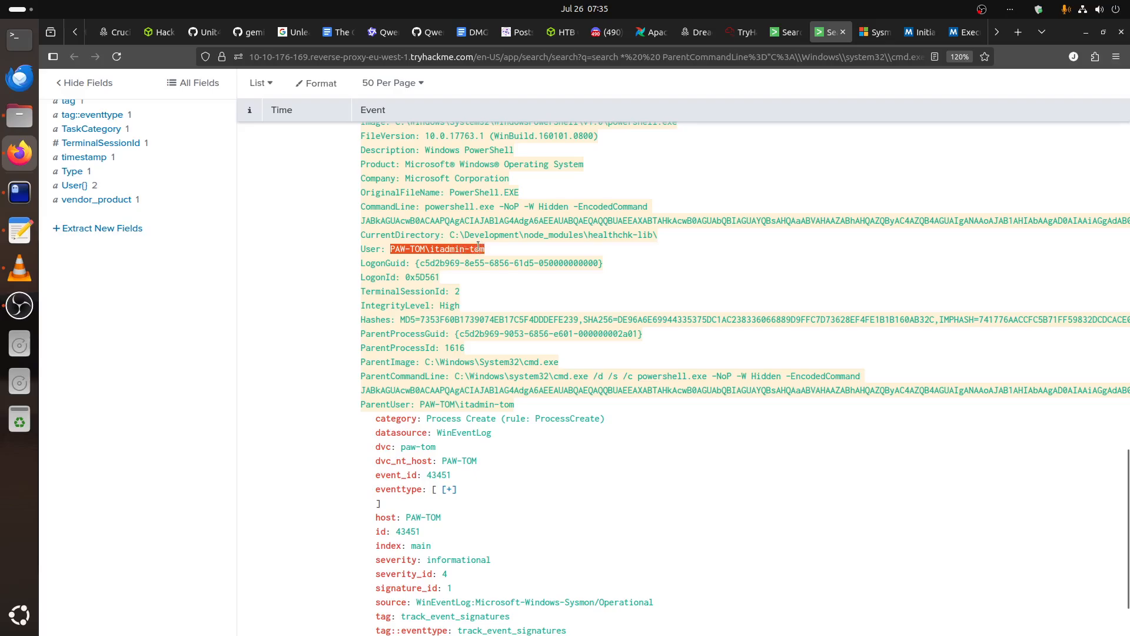
{"action": "right_click", "coordinate": [478, 248]}
{"action": "left_click", "coordinate": [501, 259]}
{"action": "scroll", "coordinate": [492, 504], "scroll_direction": "up", "scroll_amount": 15}
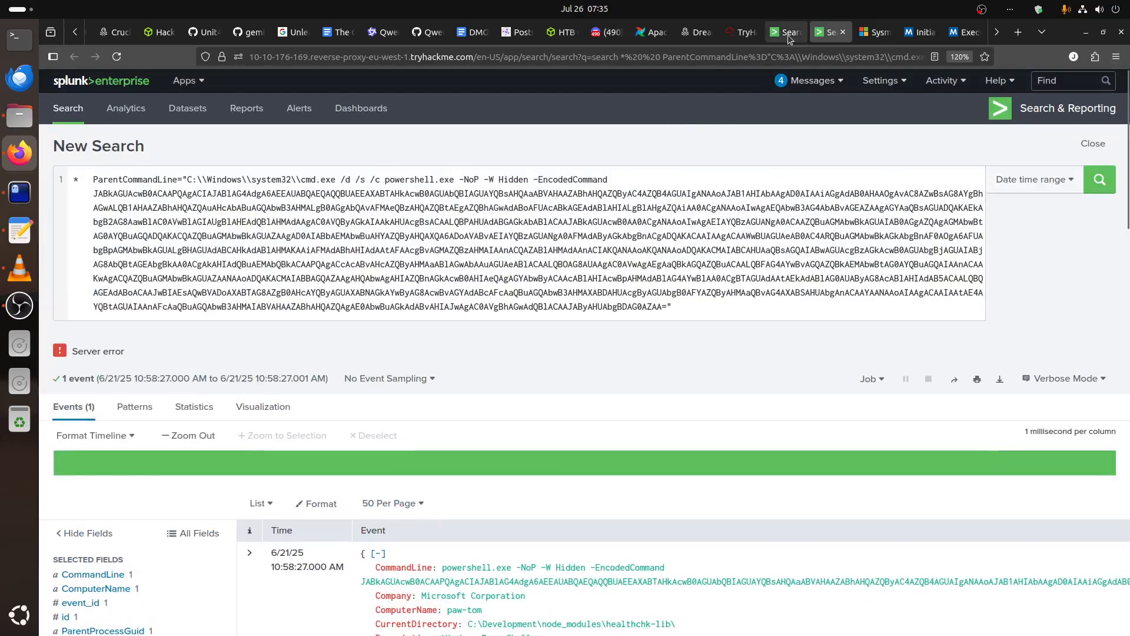
Begin a user filter in the table search, clear it, and check the User field's spelling in the PowerShell event.
{"action": "left_click", "coordinate": [787, 34]}
{"action": "left_click", "coordinate": [92, 179]}
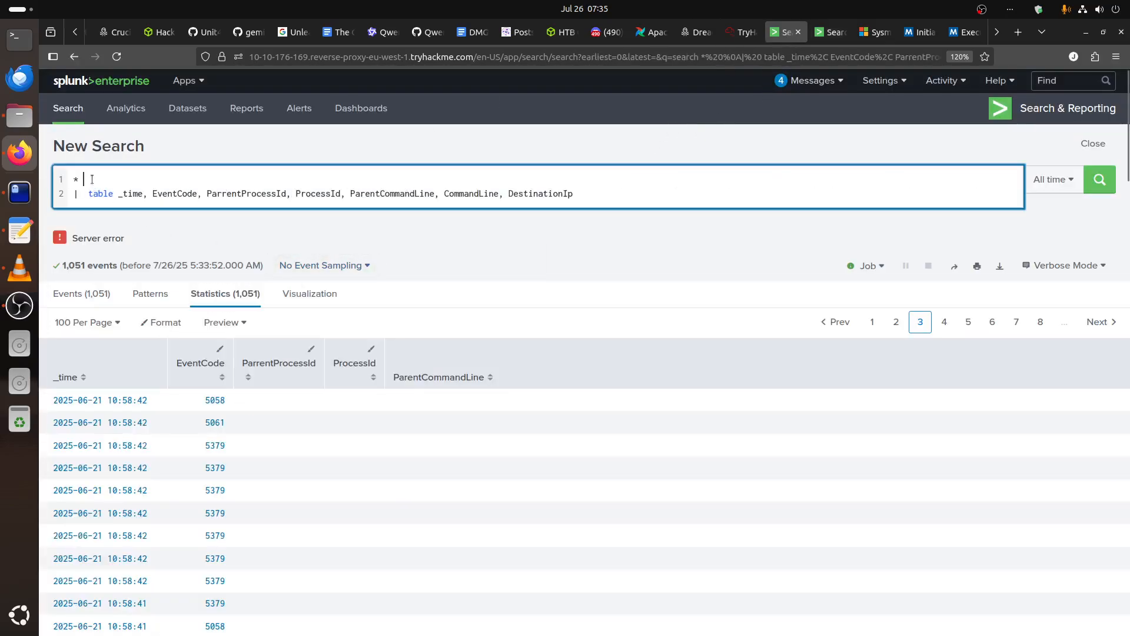
{"action": "type", "text": "user"}
{"action": "key", "text": "BackSpace"}
{"action": "key", "text": "BackSpace"}
{"action": "key", "text": "BackSpace"}
{"action": "left_click", "coordinate": [827, 32]}
{"action": "scroll", "coordinate": [519, 522], "scroll_direction": "down", "scroll_amount": 10}
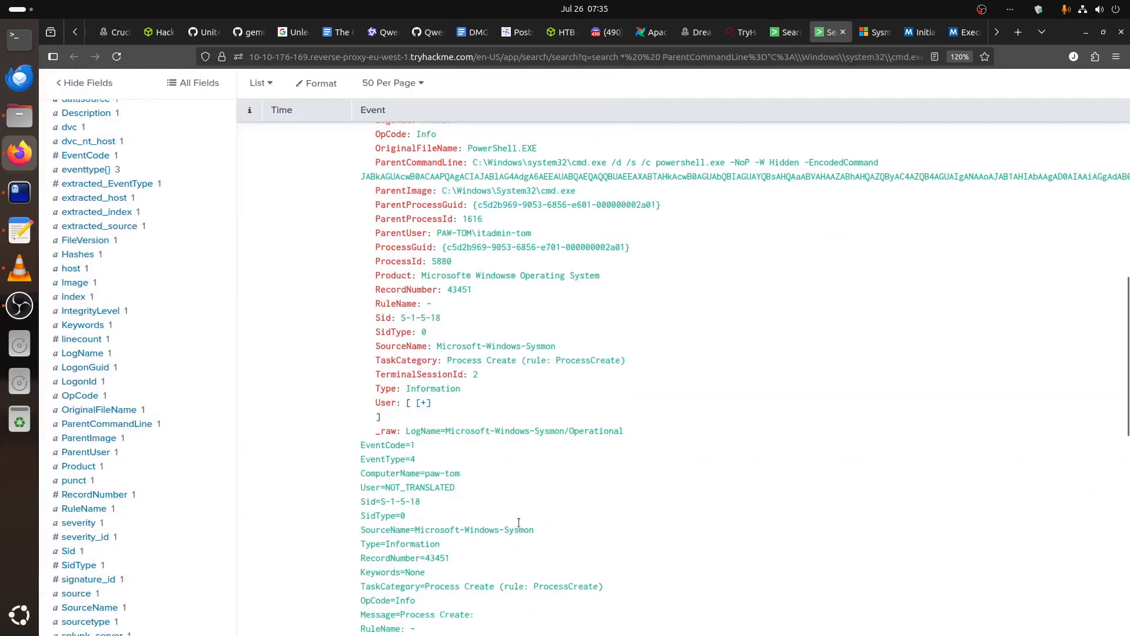
{"action": "scroll", "coordinate": [526, 518], "scroll_direction": "down", "scroll_amount": 7}
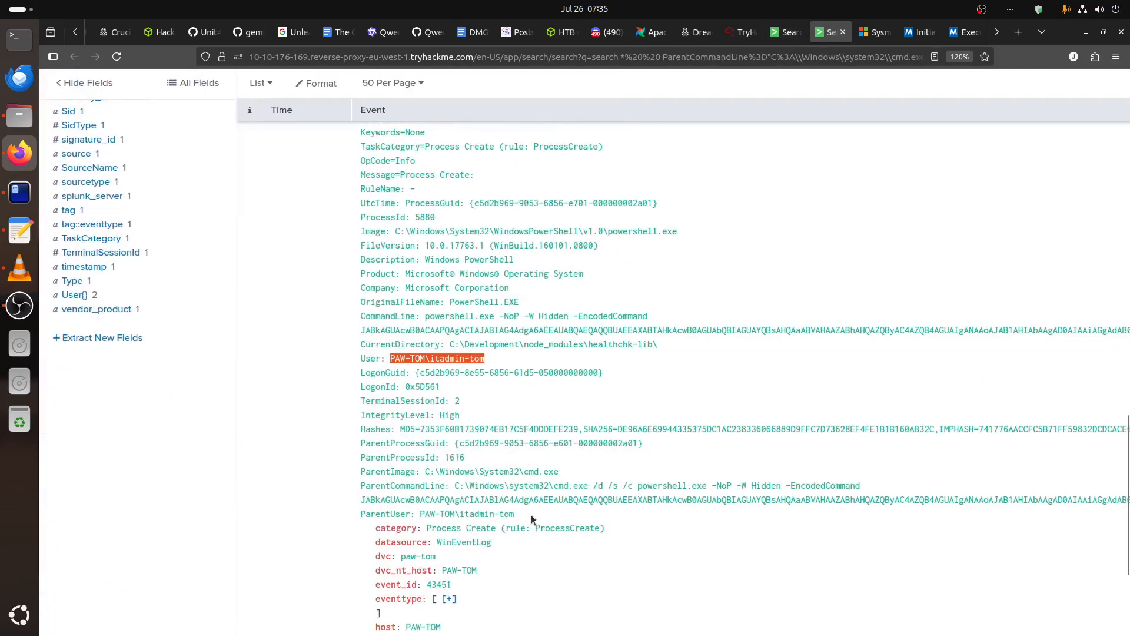
Try to filter the table search by User=PAW-TOM\itadmin-tom across all time.
{"action": "left_click", "coordinate": [786, 32]}
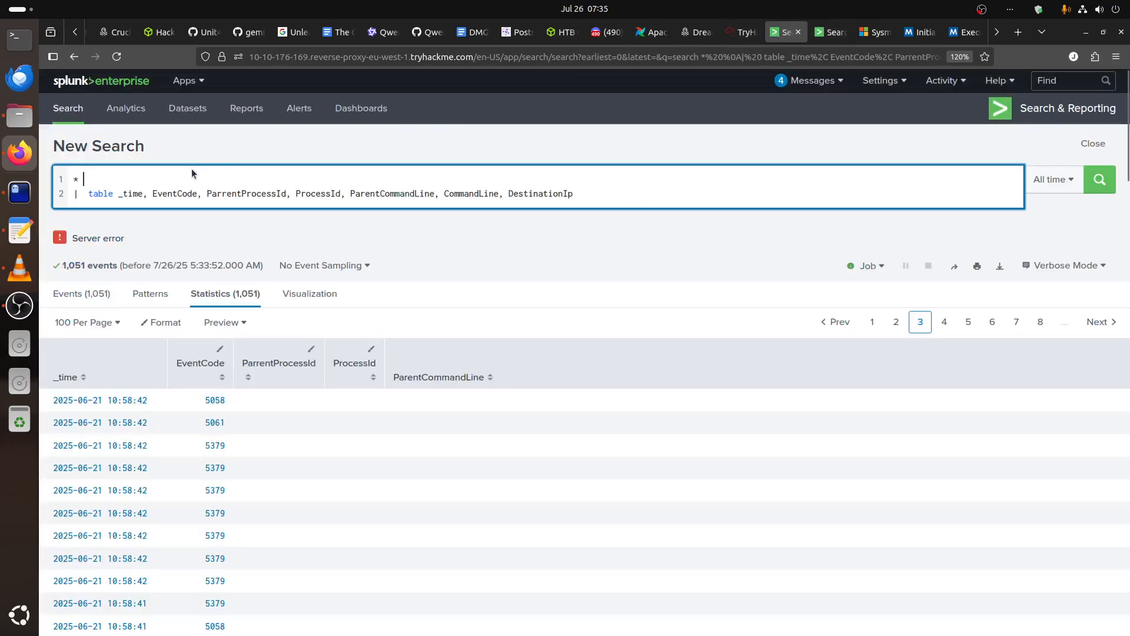
{"action": "left_click", "coordinate": [190, 171]}
{"action": "type", "text": "User="}
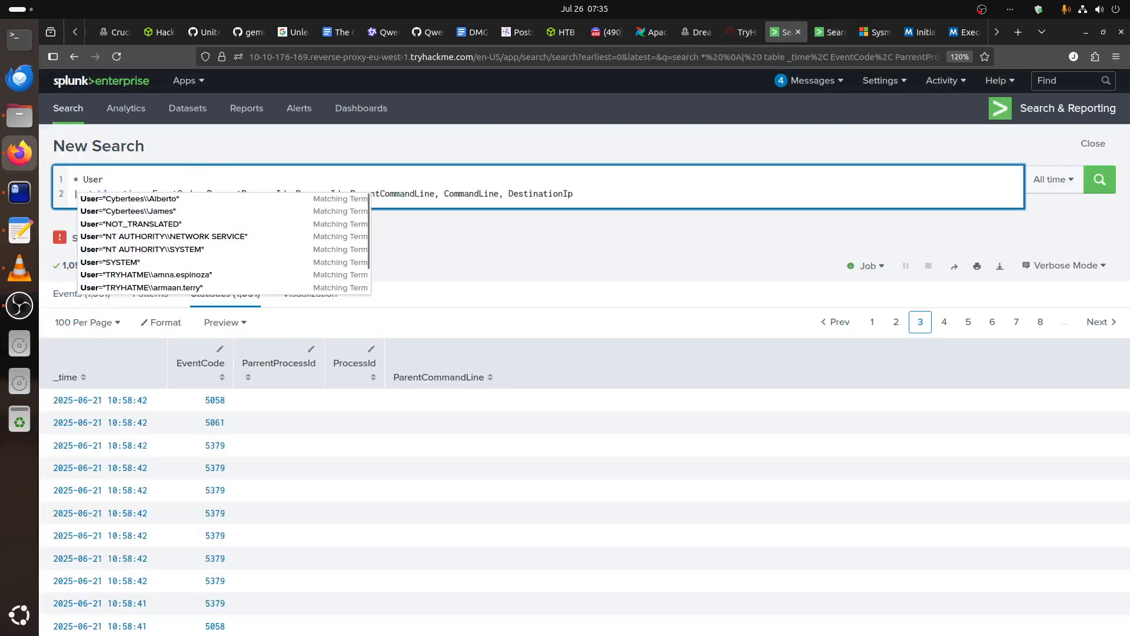
{"action": "key", "text": "ctrl+v"}
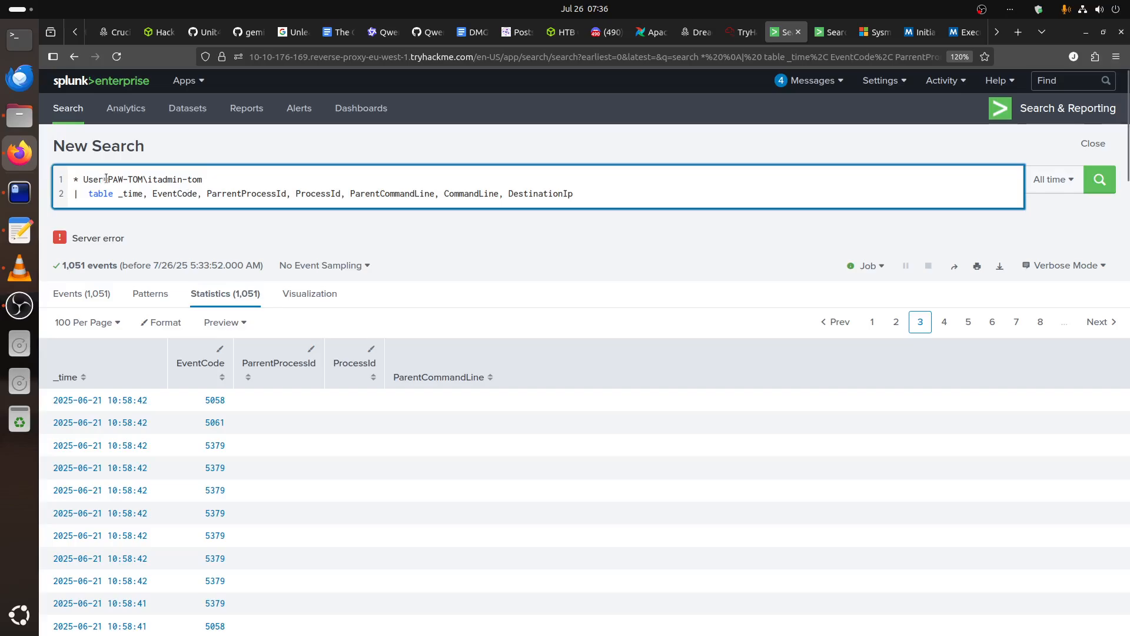
{"action": "left_click", "coordinate": [1100, 180]}
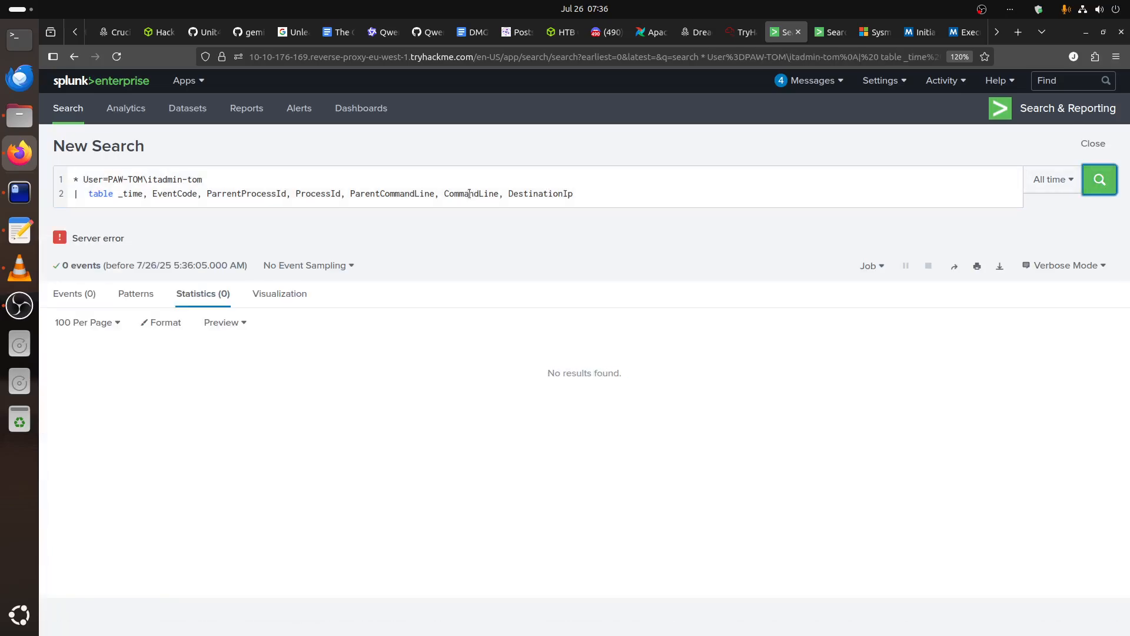
Enclose the user filter's value in double quotes and rerun the search.
{"action": "left_click", "coordinate": [130, 179]}
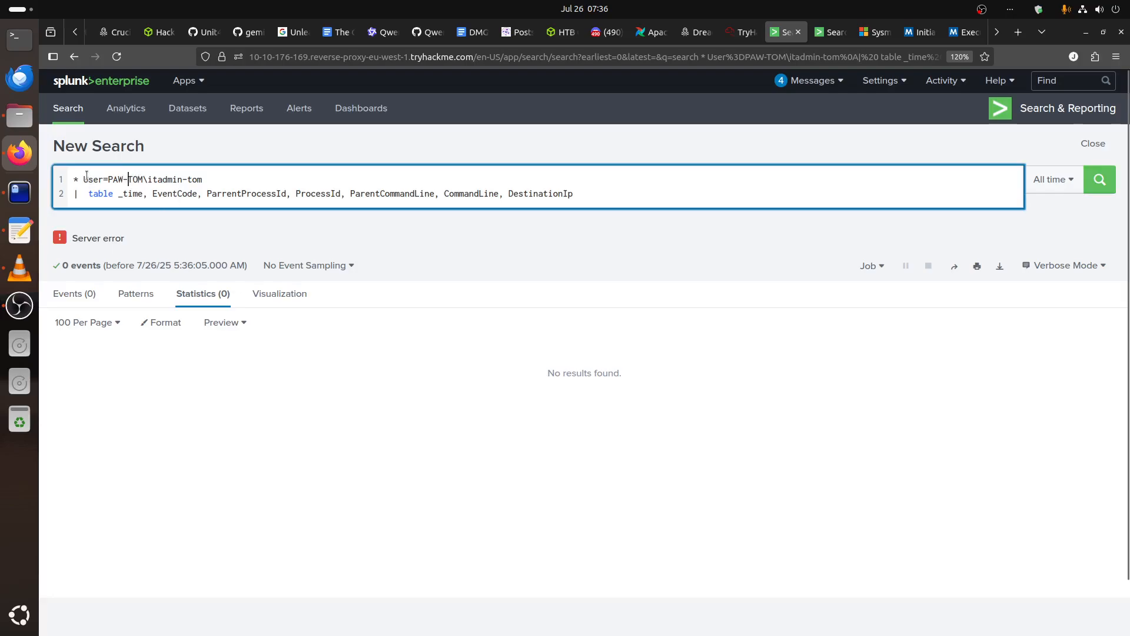
{"action": "left_click", "coordinate": [109, 179]}
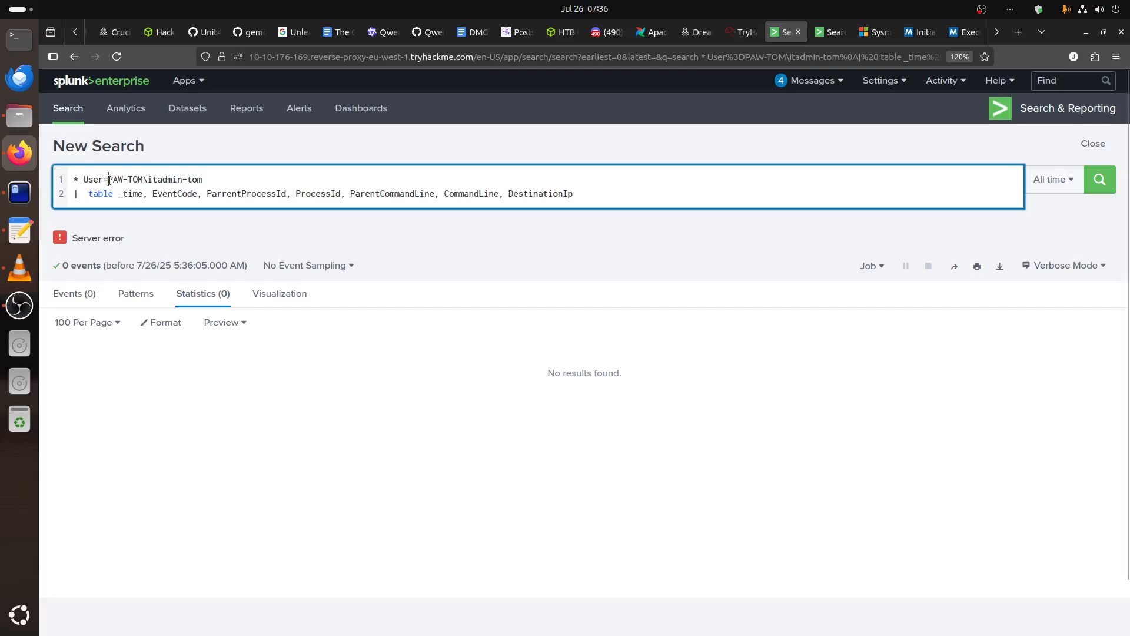
{"action": "key", "text": "Return"}
{"action": "key", "text": "End"}
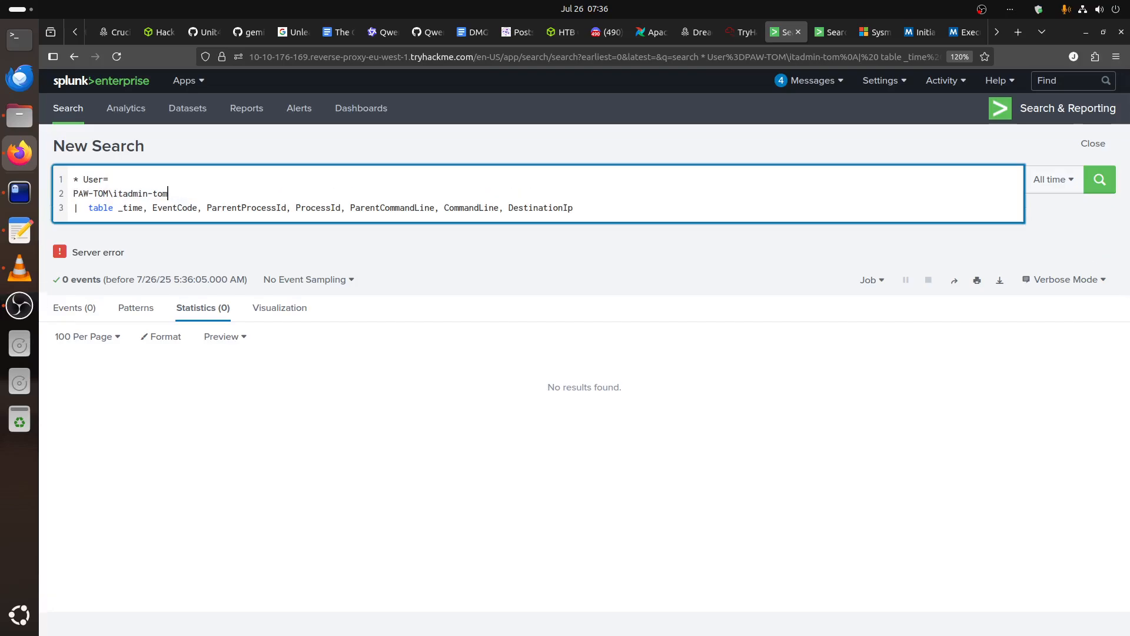
{"action": "key", "text": "Return"}
{"action": "key", "text": "BackSpace"}
{"action": "type", "text": "\""}
{"action": "left_click", "coordinate": [156, 180]}
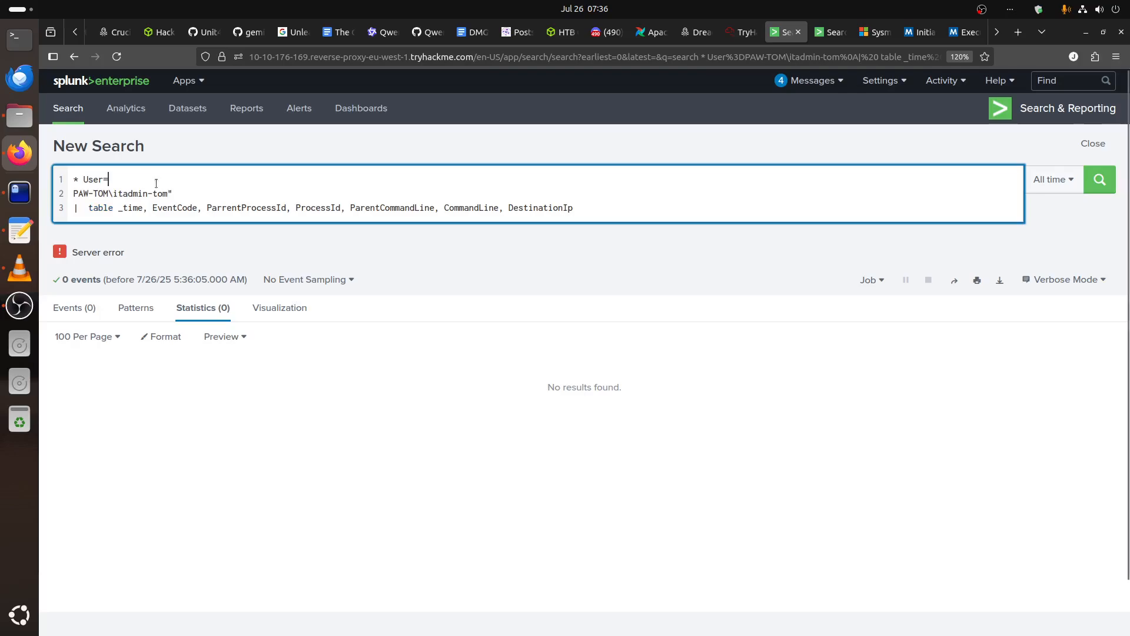
{"action": "key", "text": "Delete"}
{"action": "type", "text": "\"PAW-TOM\\itadmin-tom"}
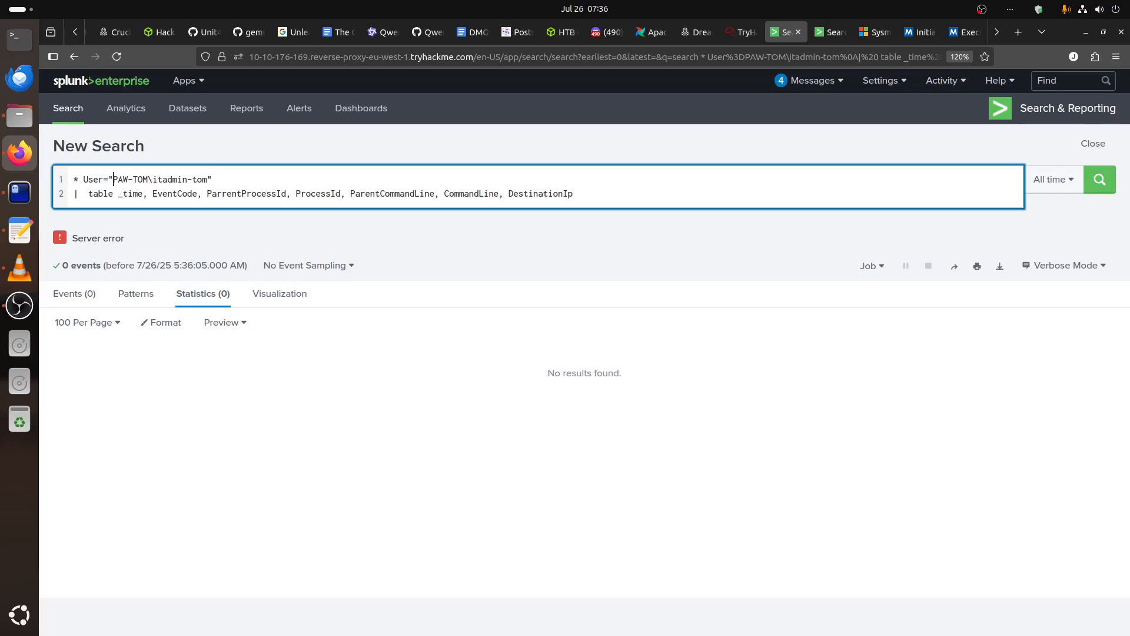
{"action": "left_click", "coordinate": [1100, 180]}
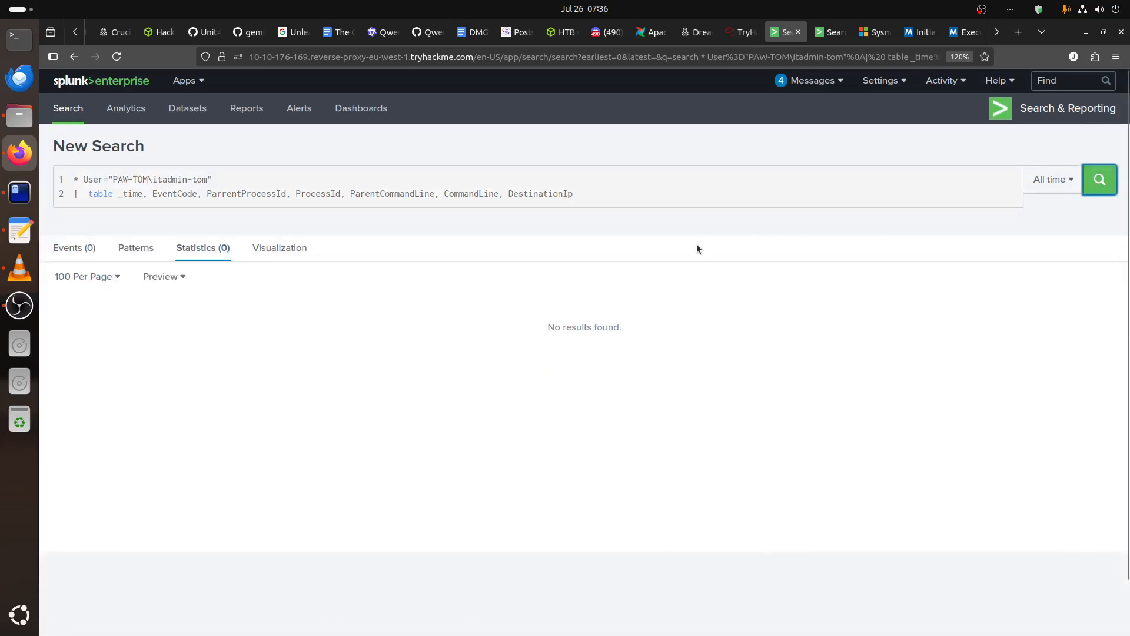
Try escaping the backslash and both hyphens in the quoted user filter, rerunning the search after each change.
{"action": "left_click", "coordinate": [152, 181]}
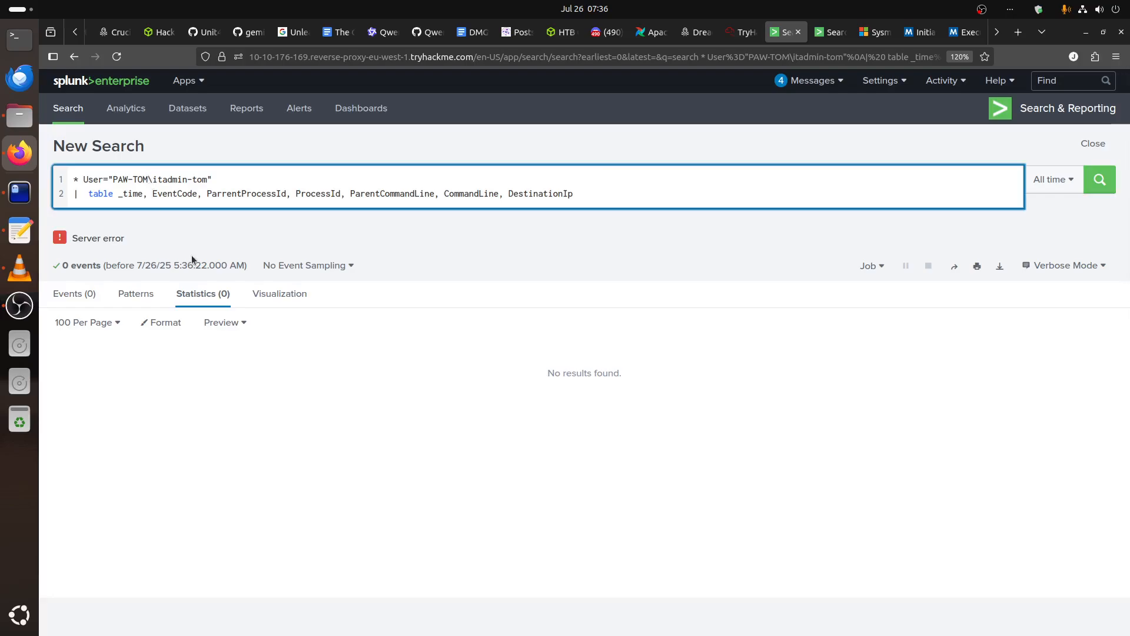
{"action": "type", "text": "\\"}
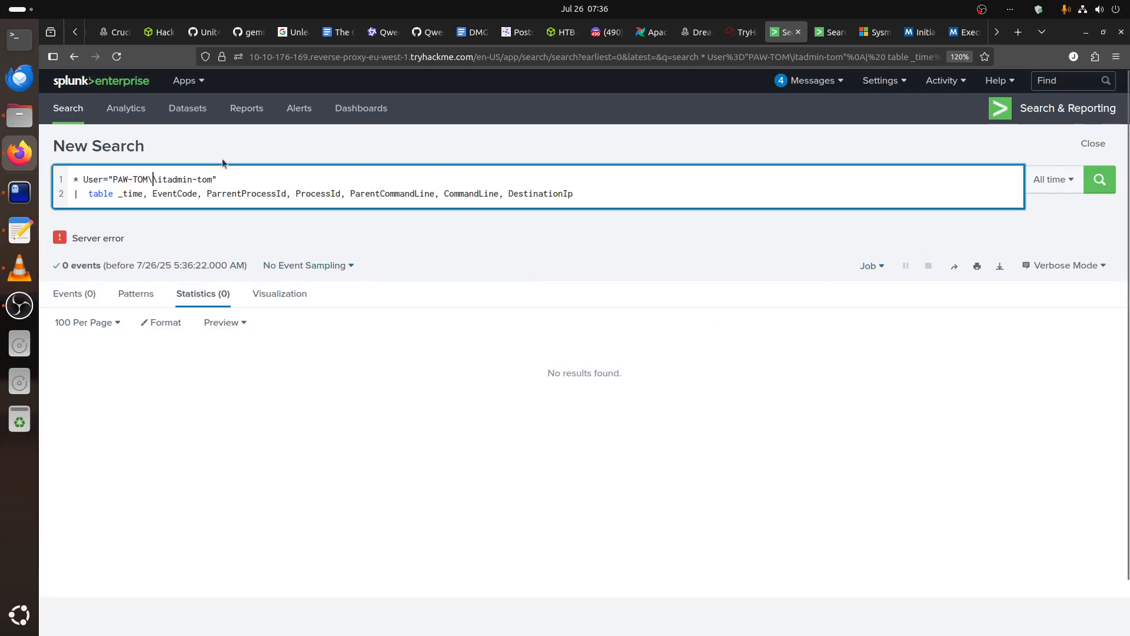
{"action": "left_click", "coordinate": [1099, 182]}
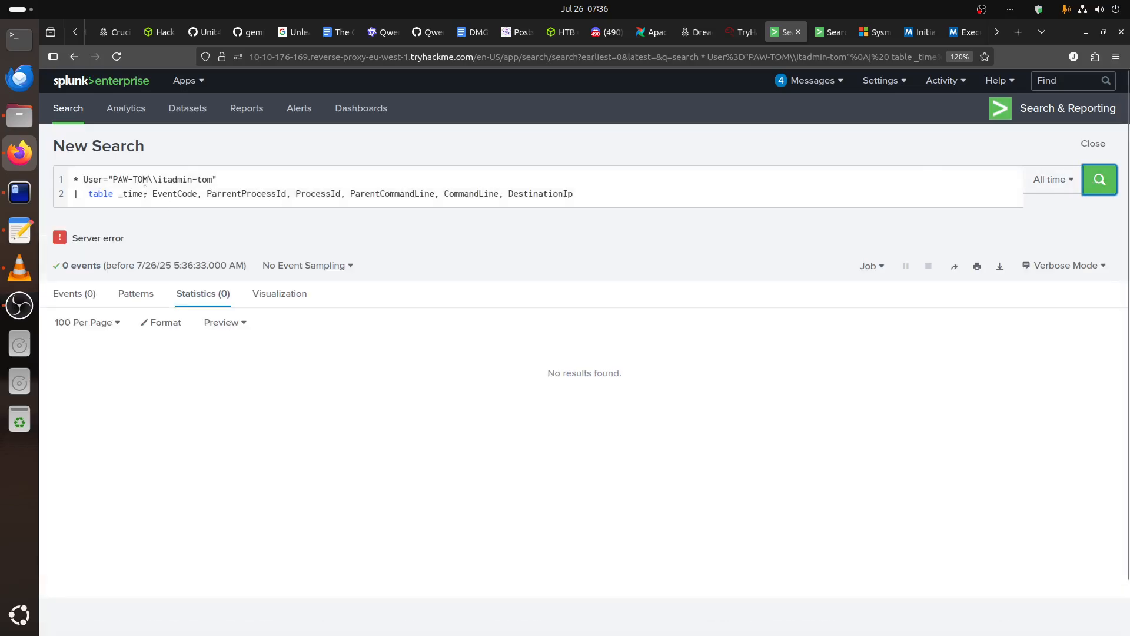
{"action": "left_click", "coordinate": [129, 179]}
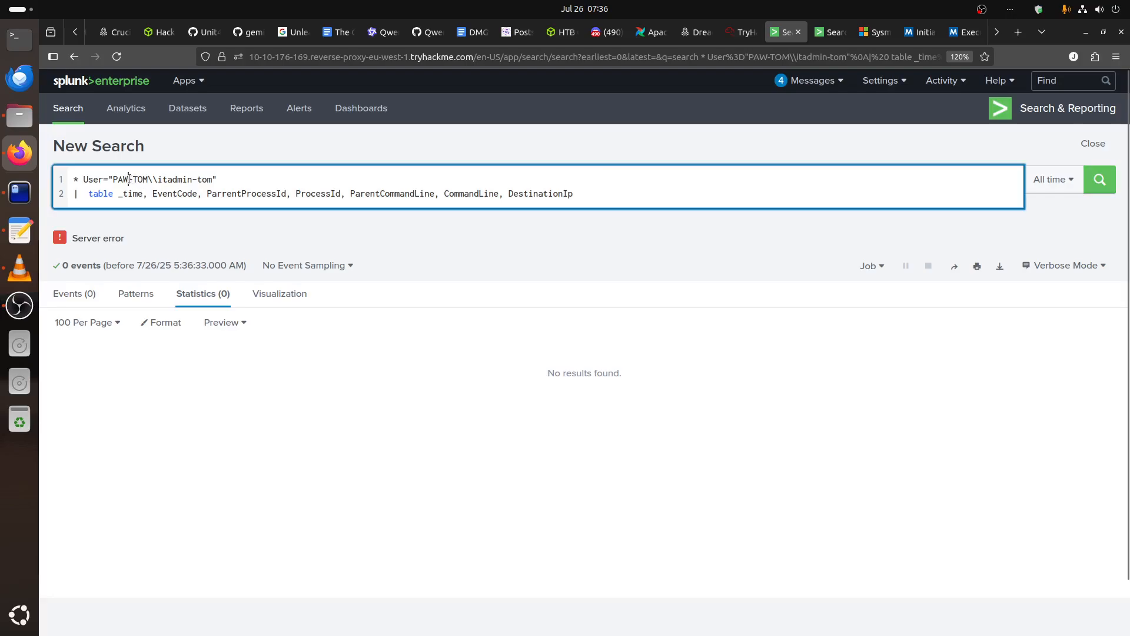
{"action": "type", "text": "\\"}
{"action": "left_click", "coordinate": [197, 177]}
{"action": "type", "text": "\\"}
{"action": "left_click", "coordinate": [1095, 181]}
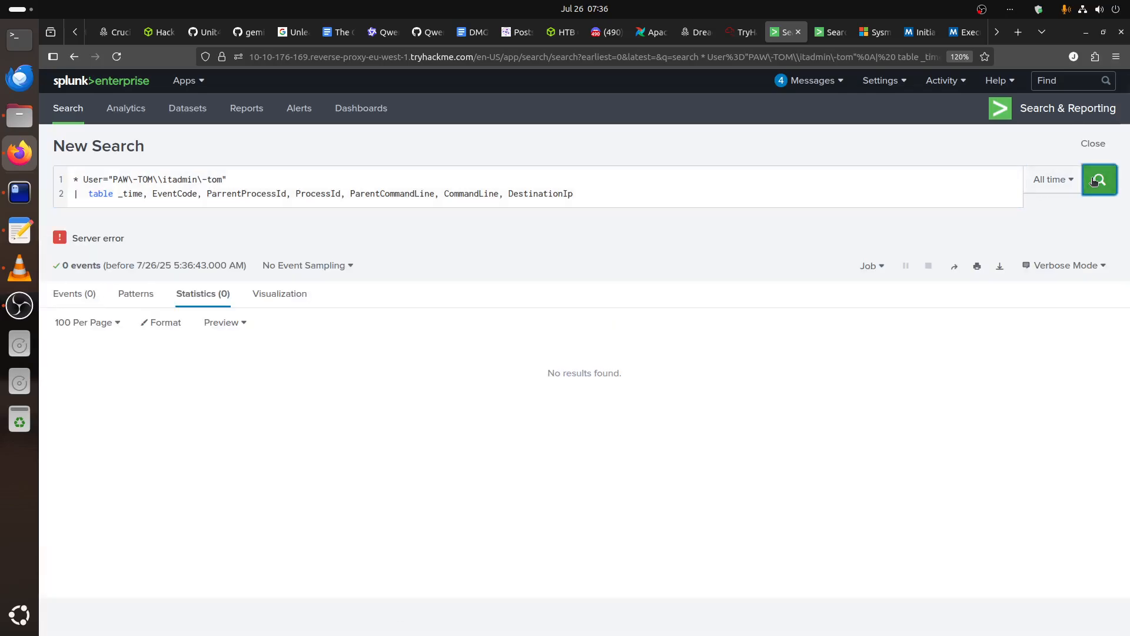
Replace the user filter with ComputerName = paw-tom, taken from the PowerShell event, and run the table search.
{"action": "left_click", "coordinate": [825, 32]}
{"action": "scroll", "coordinate": [366, 324], "scroll_direction": "up", "scroll_amount": 10}
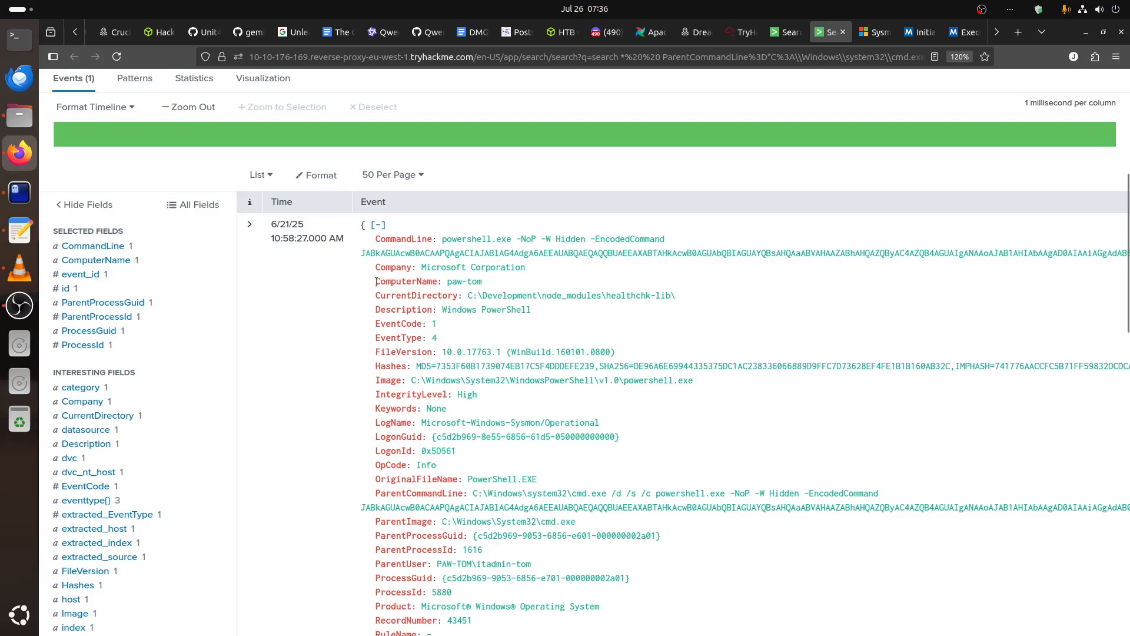
{"action": "left_click_drag", "start_coordinate": [376, 282], "coordinate": [512, 287]}
{"action": "key", "text": "ctrl+c"}
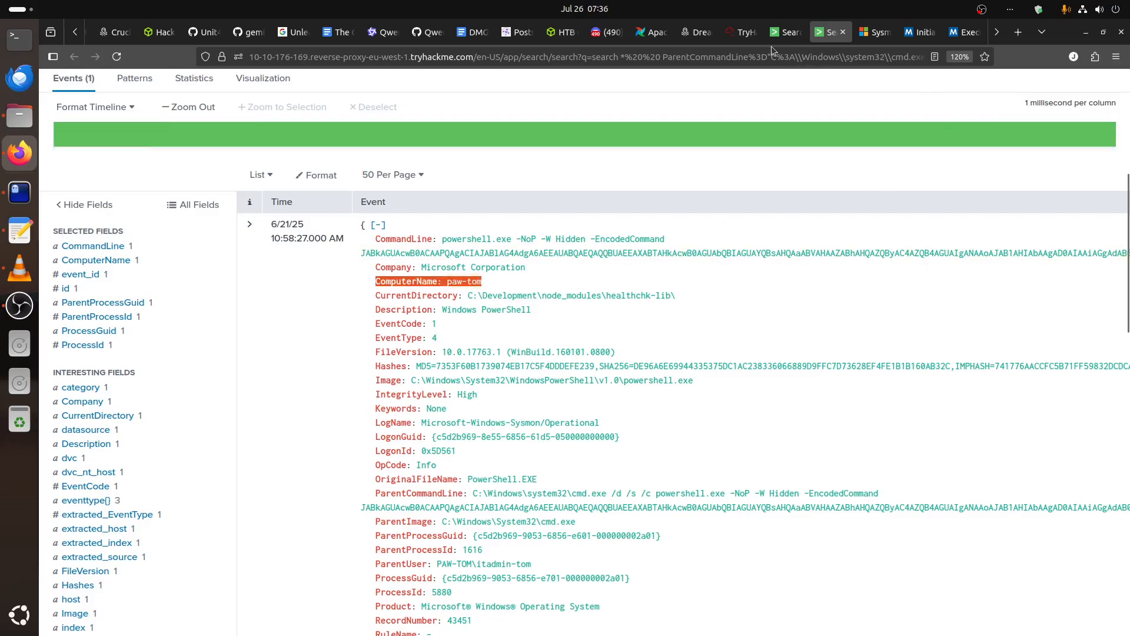
{"action": "left_click", "coordinate": [786, 32]}
{"action": "left_click_drag", "start_coordinate": [86, 179], "coordinate": [228, 179]}
{"action": "key", "text": "ctrl+v"}
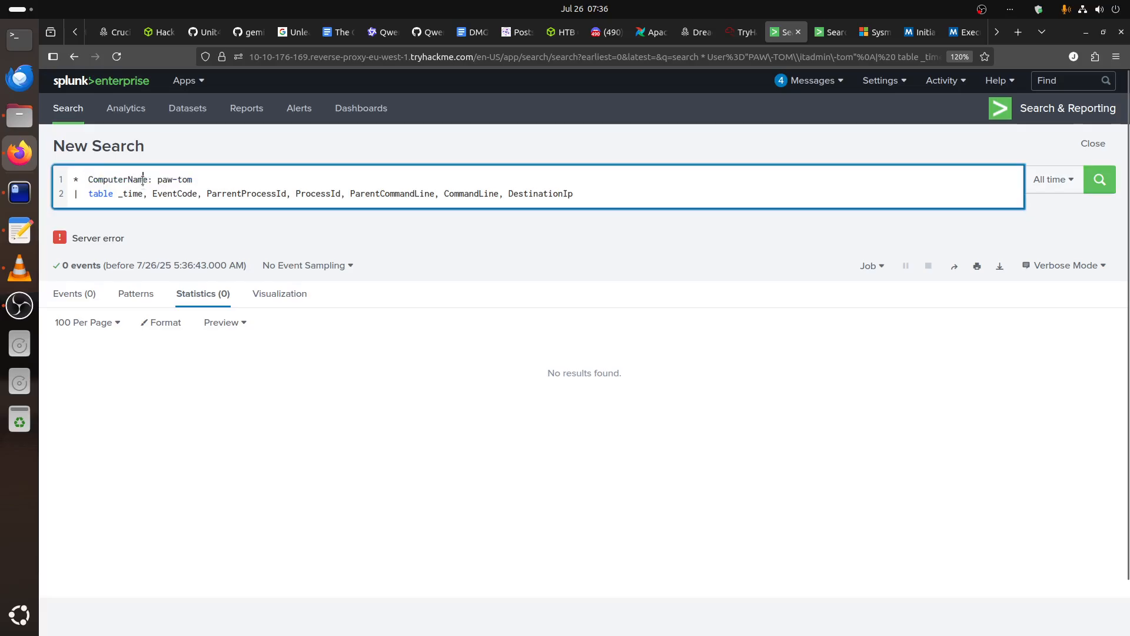
{"action": "left_click_drag", "start_coordinate": [148, 179], "coordinate": [157, 179]}
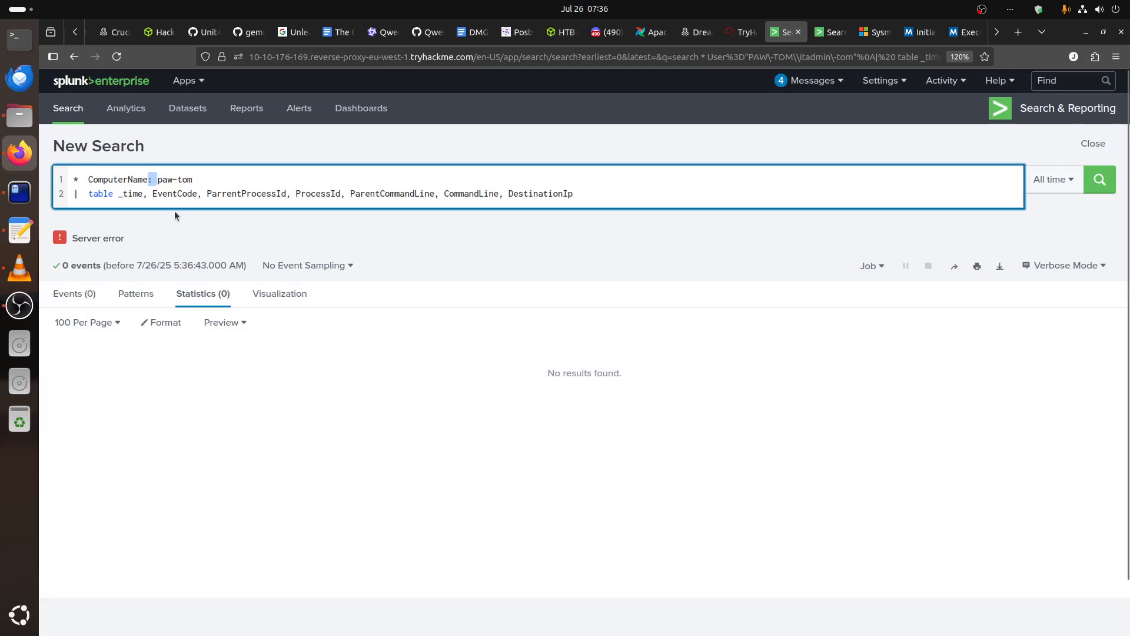
{"action": "type", "text": "="}
{"action": "left_click", "coordinate": [146, 183]}
{"action": "left_click", "coordinate": [1100, 179]}
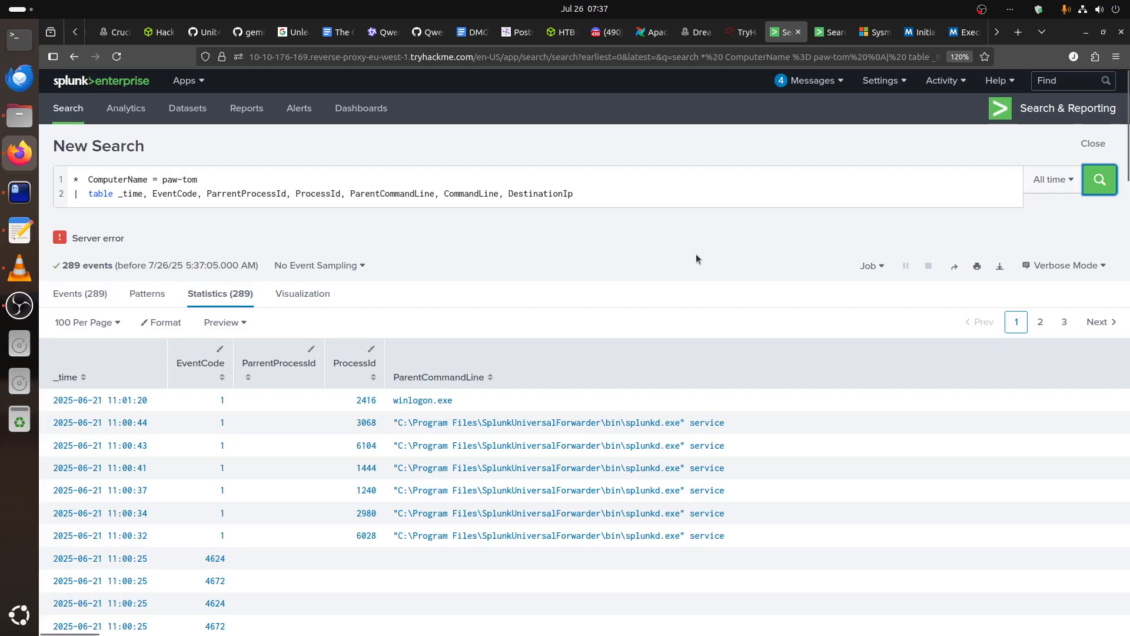
{"action": "scroll", "coordinate": [733, 343], "scroll_direction": "down", "scroll_amount": 3}
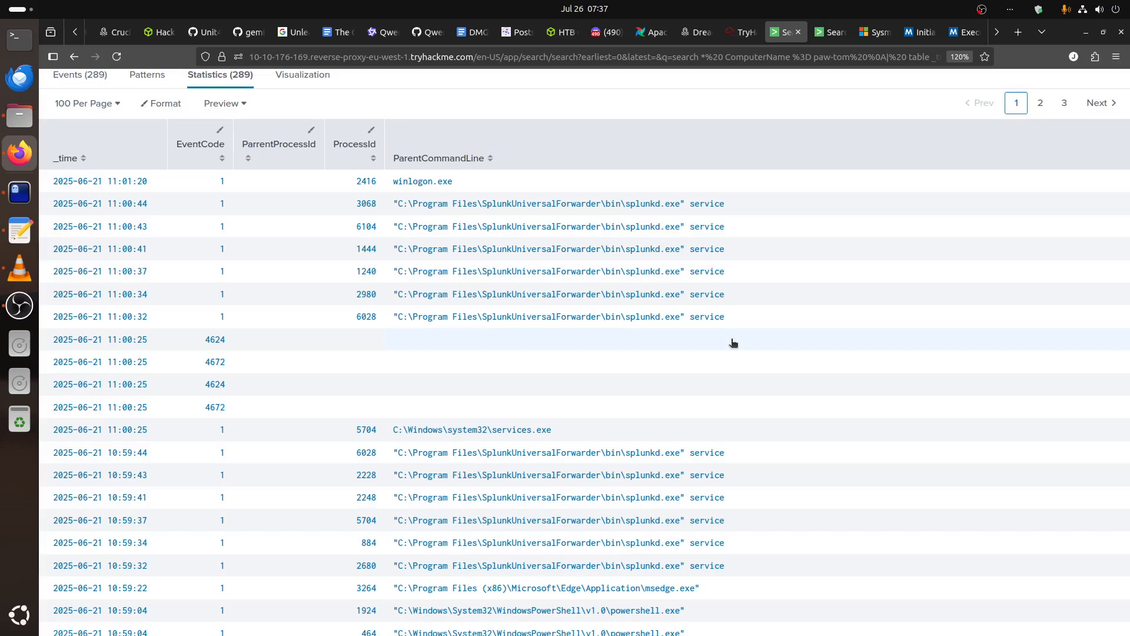
Examine the paw-tom process table for the parent command lines and process IDs logged around the encoded PowerShell execution.
{"action": "scroll", "coordinate": [733, 343], "scroll_direction": "down", "scroll_amount": 10}
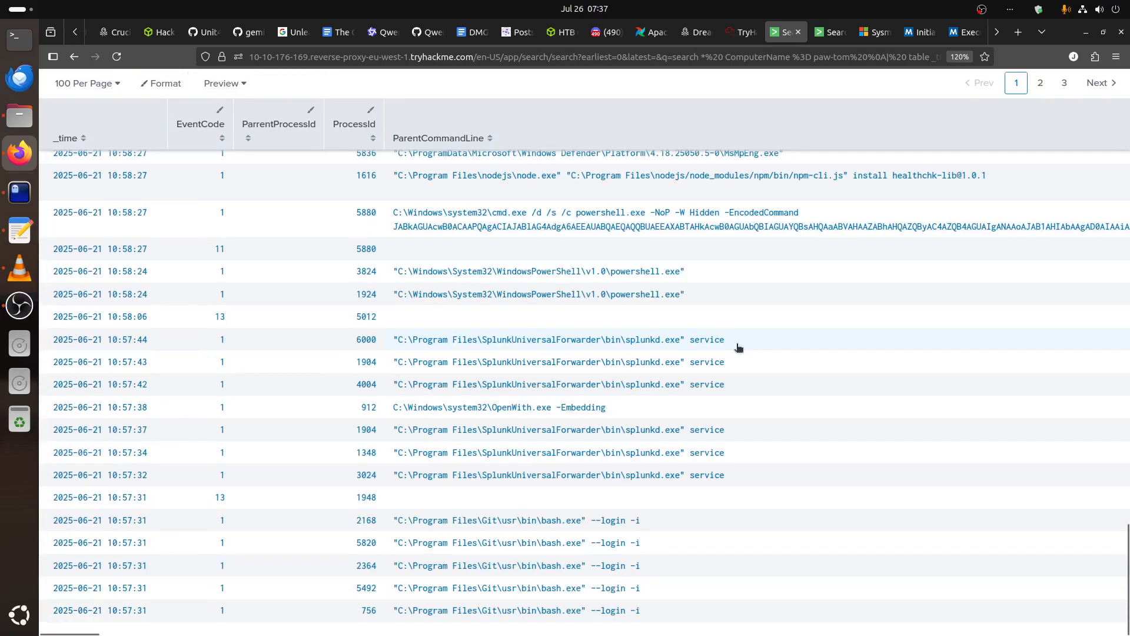
{"action": "scroll", "coordinate": [354, 335], "scroll_direction": "up", "scroll_amount": 8}
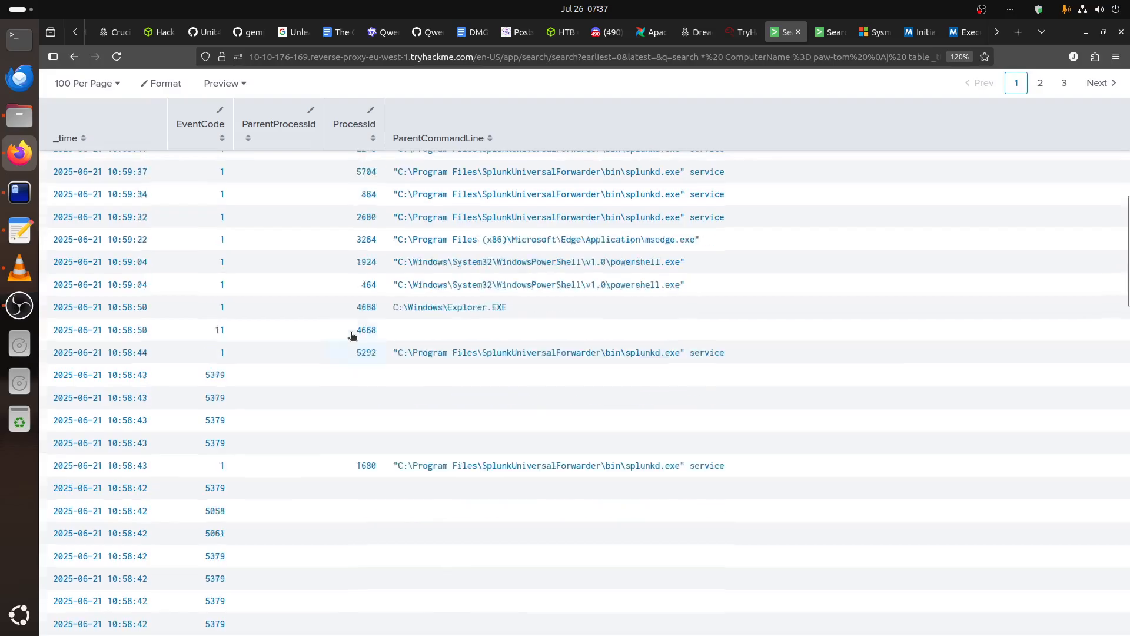
{"action": "scroll", "coordinate": [297, 323], "scroll_direction": "up", "scroll_amount": 5}
{"action": "scroll", "coordinate": [409, 429], "scroll_direction": "down", "scroll_amount": 5}
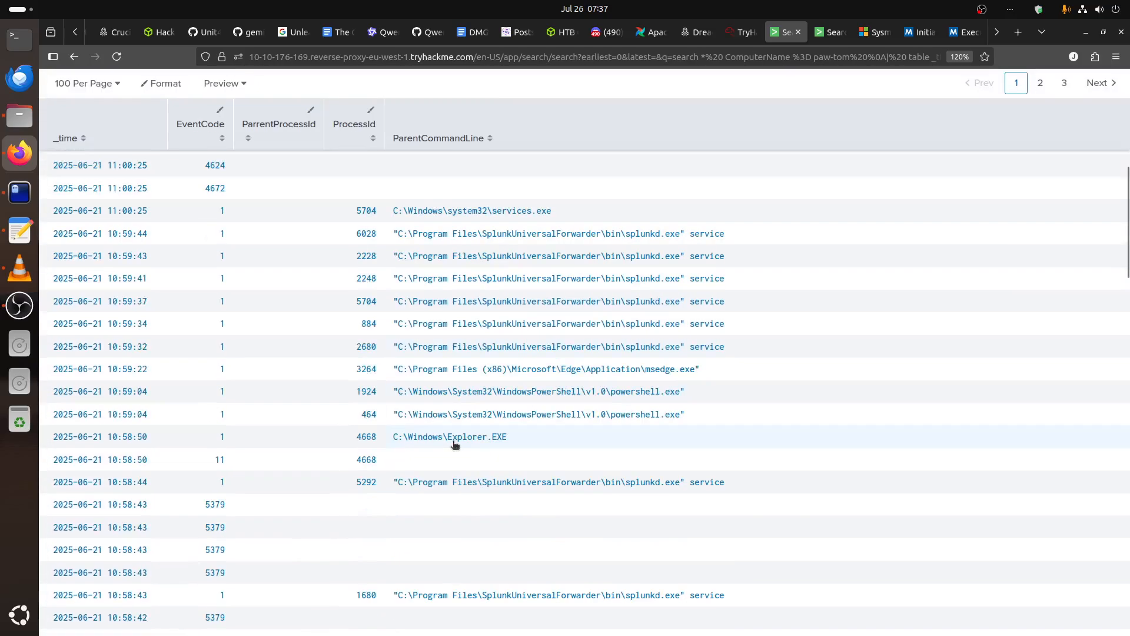
{"action": "scroll", "coordinate": [618, 282], "scroll_direction": "down", "scroll_amount": 3}
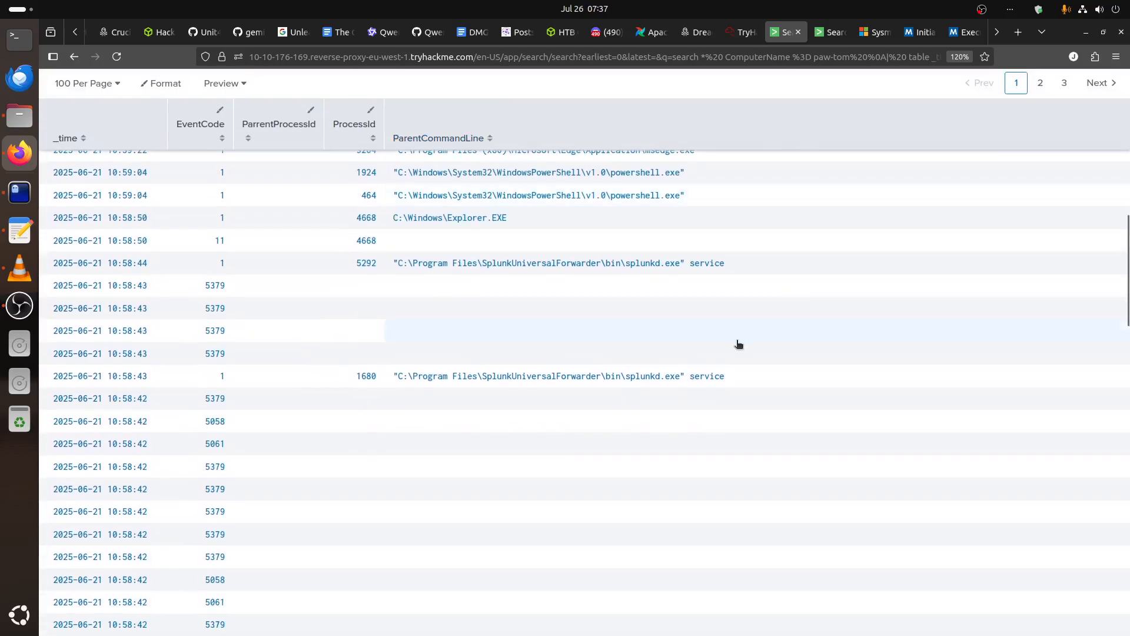
In the other Splunk search, select the full Base64 string following -EncodedCommand in the ParentCommandLine query.
{"action": "left_click", "coordinate": [830, 33]}
{"action": "scroll", "coordinate": [702, 471], "scroll_direction": "down", "scroll_amount": 10}
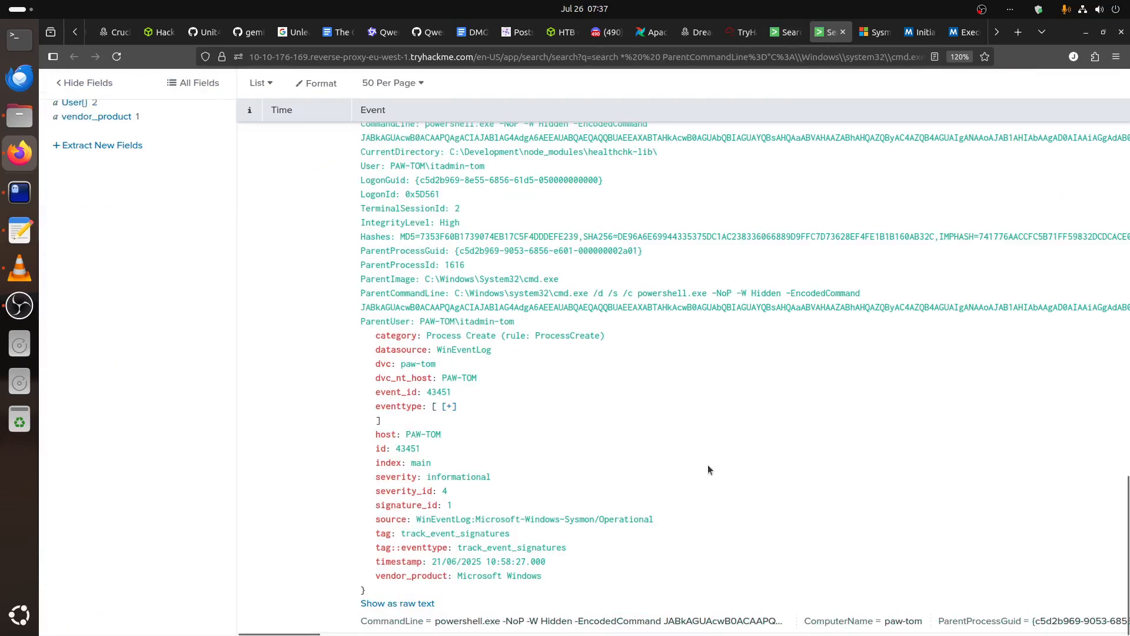
{"action": "scroll", "coordinate": [708, 465], "scroll_direction": "up", "scroll_amount": 10}
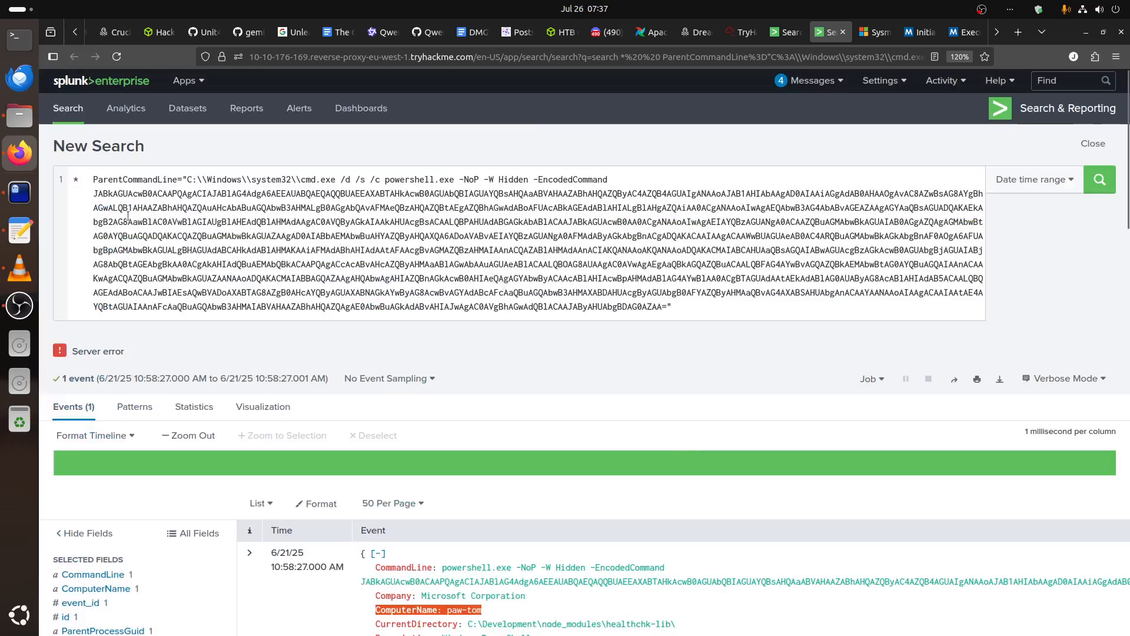
{"action": "left_click", "coordinate": [158, 211]}
{"action": "left_click_drag", "start_coordinate": [94, 194], "coordinate": [668, 307]}
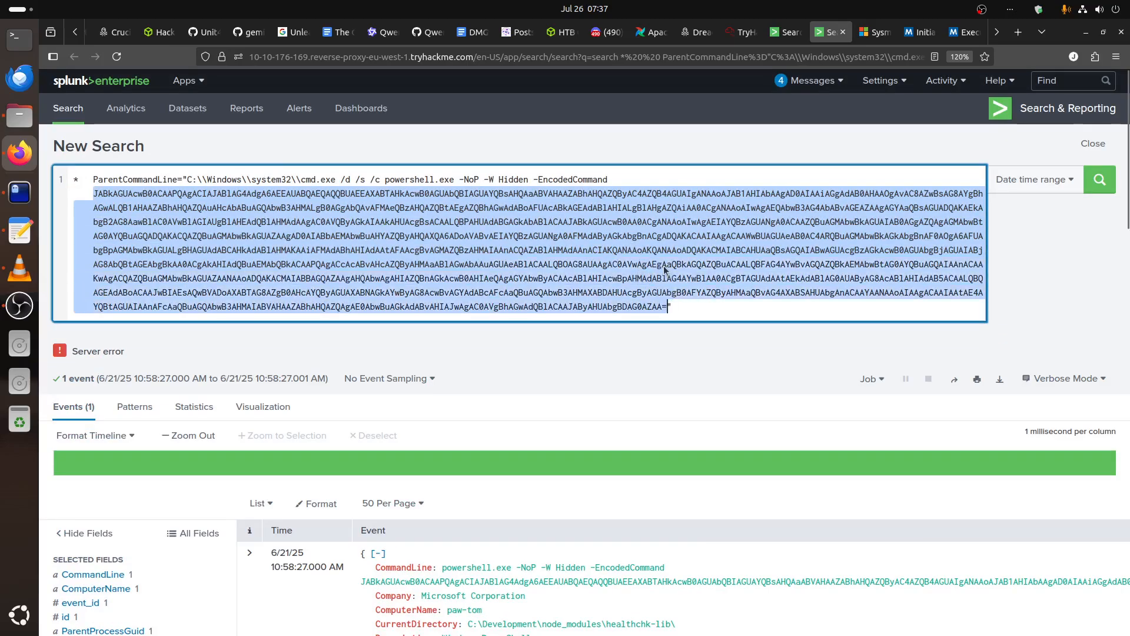
Switch to the terminal, open a new shell session alongside find.txt, and begin an echo command.
{"action": "left_click", "coordinate": [19, 192]}
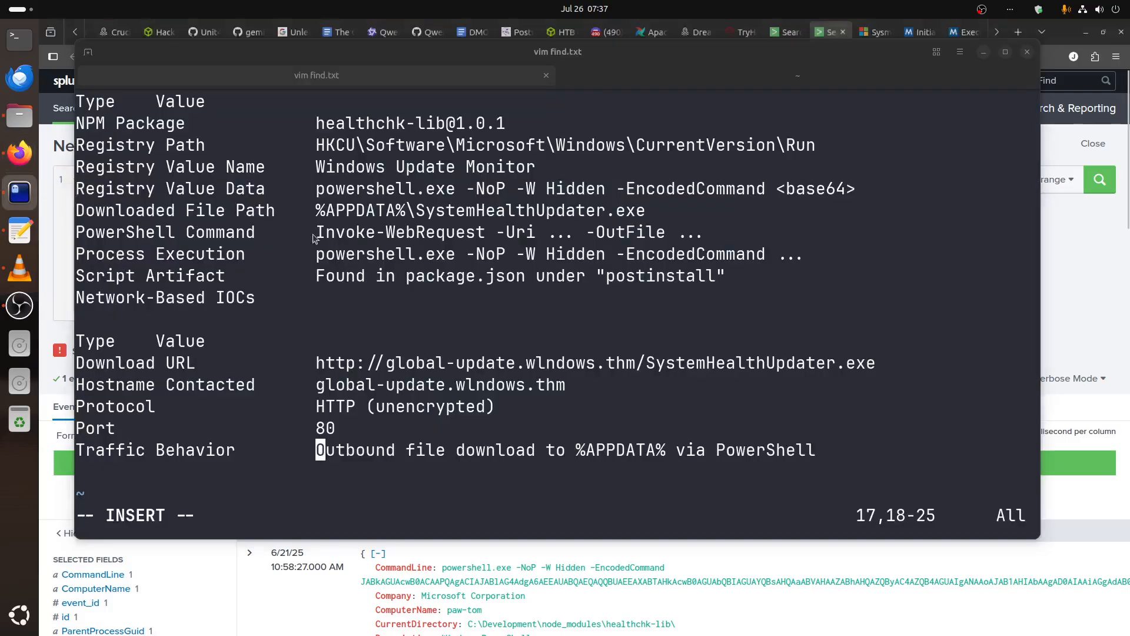
{"action": "key", "text": "ctrl+shift+t"}
{"action": "type", "text": "e"}
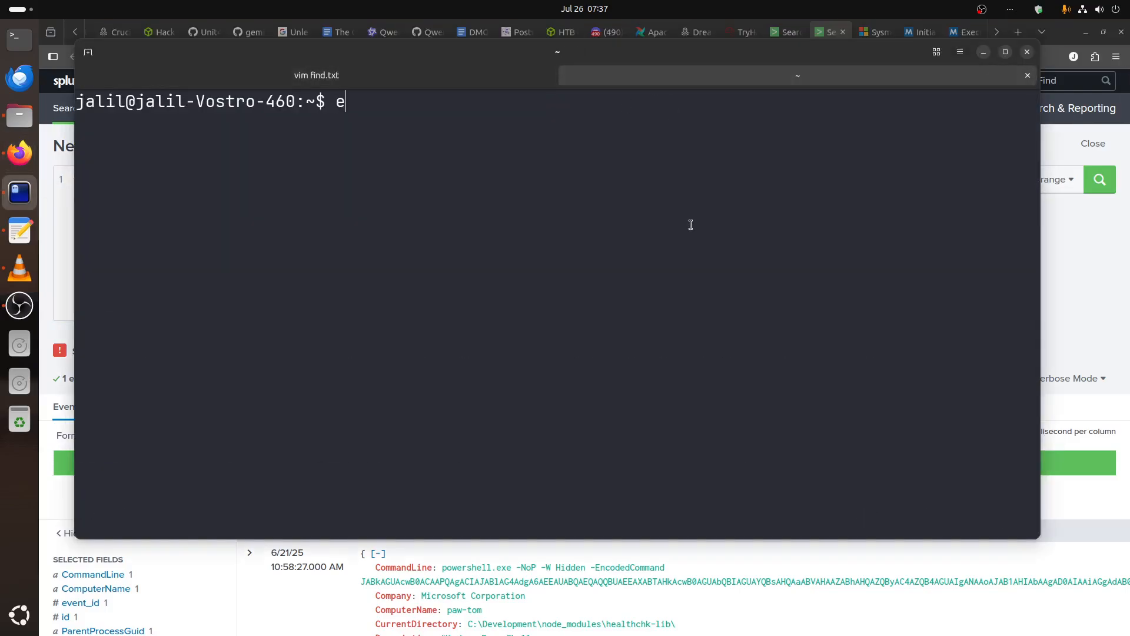
{"action": "type", "text": "co"}
{"action": "type", "text": "h"}
{"action": "key", "text": "BackSpace"}
{"action": "key", "text": "BackSpace"}
{"action": "type", "text": "ho"}
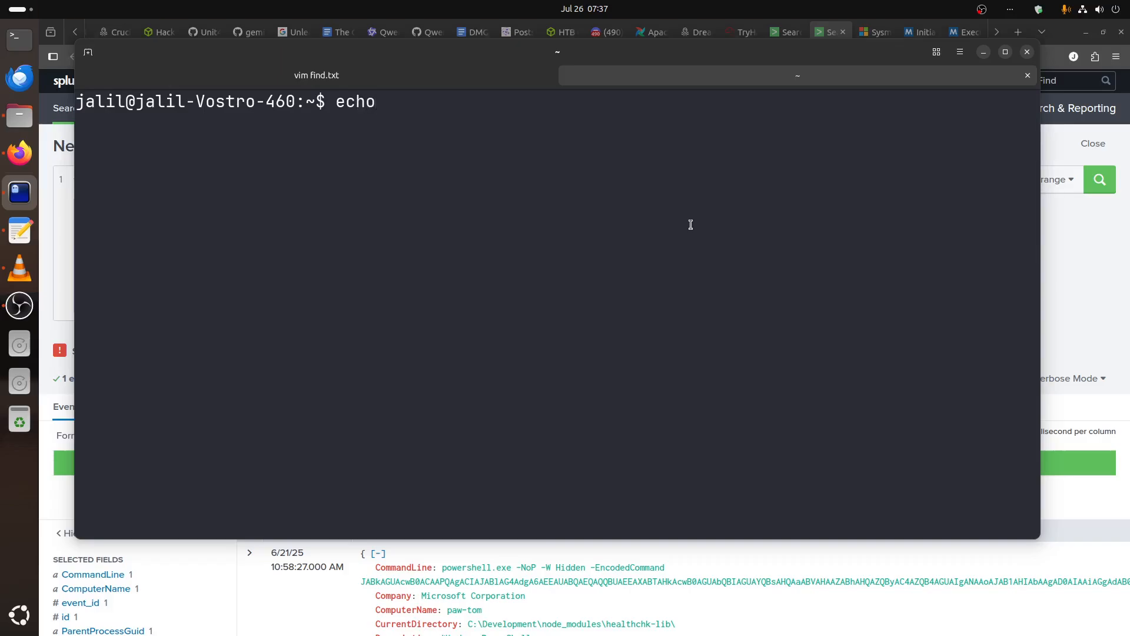
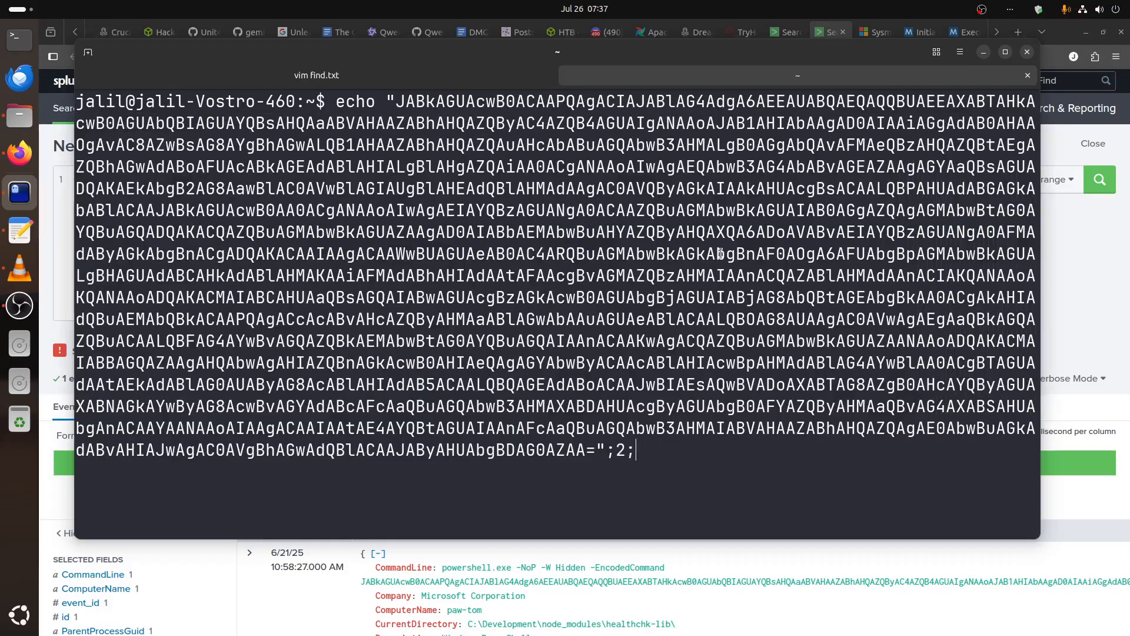
Complete the echo command by piping the Base64 string into base64 -d, and run it to decode the PowerShell script.
{"action": "type", "text": "| base64 -d"}
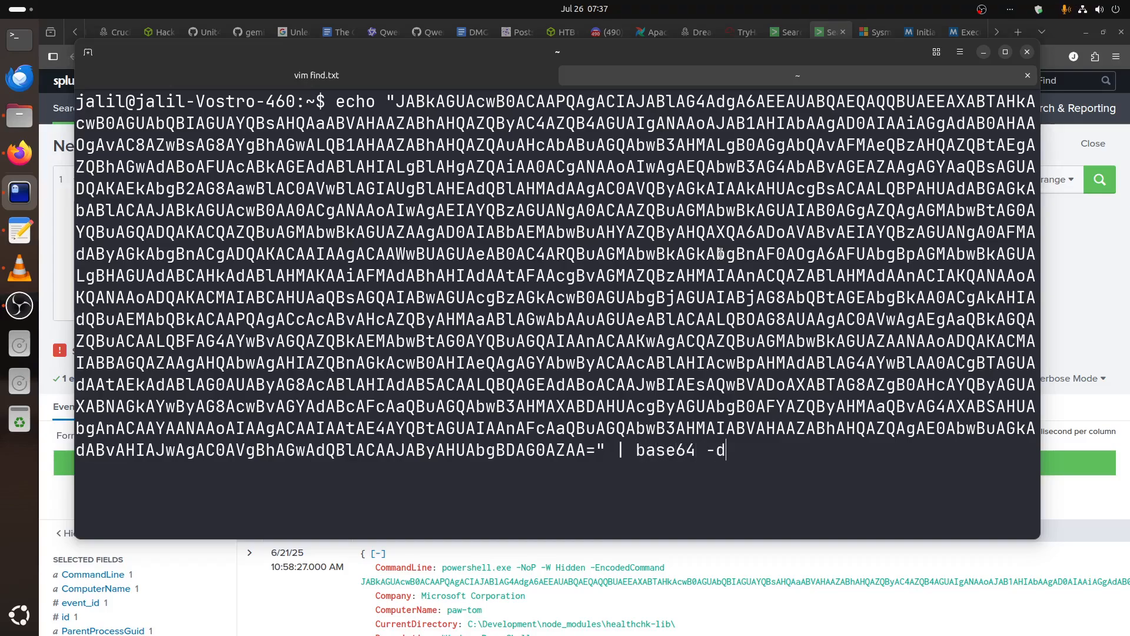
{"action": "key", "text": "Return"}
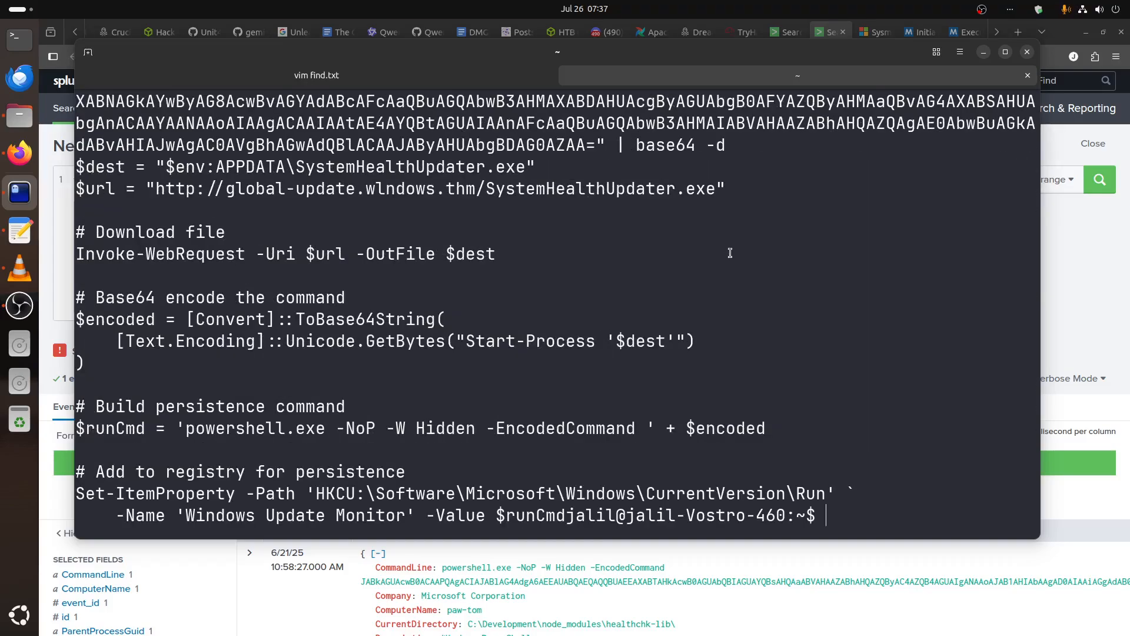
{"action": "key", "text": "Return"}
{"action": "key", "text": "Return"}
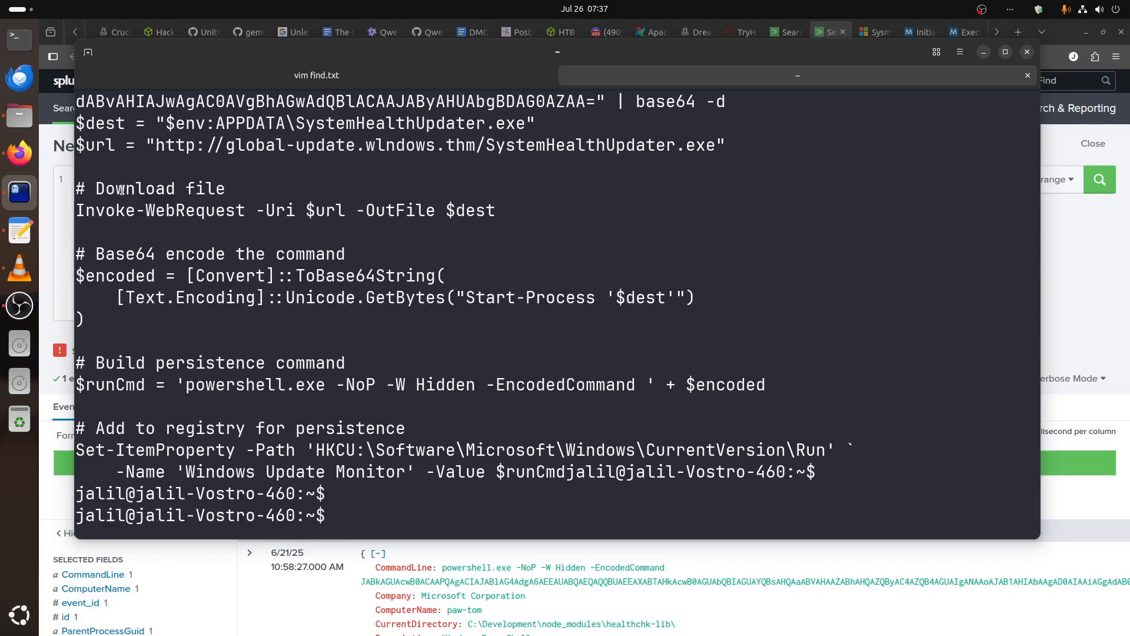
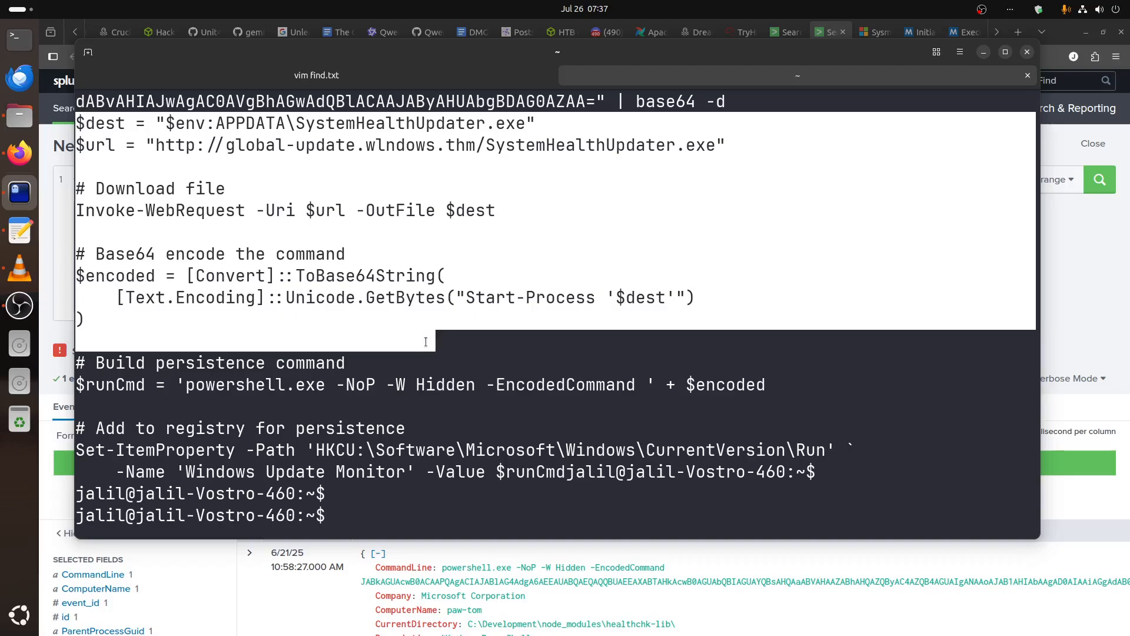
{"action": "left_click", "coordinate": [425, 342]}
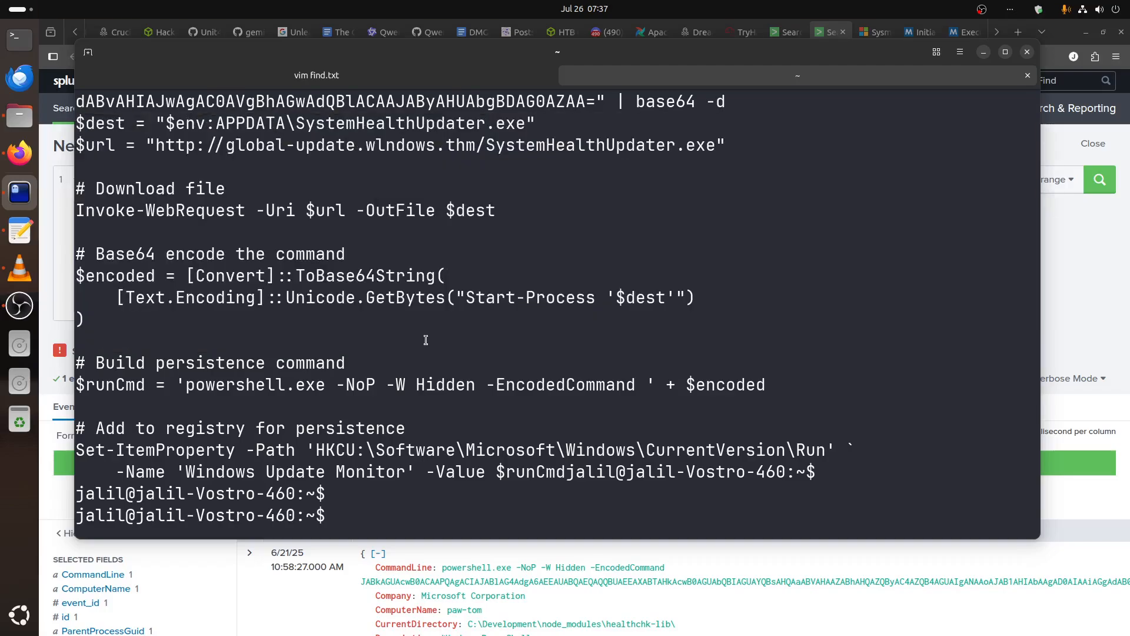
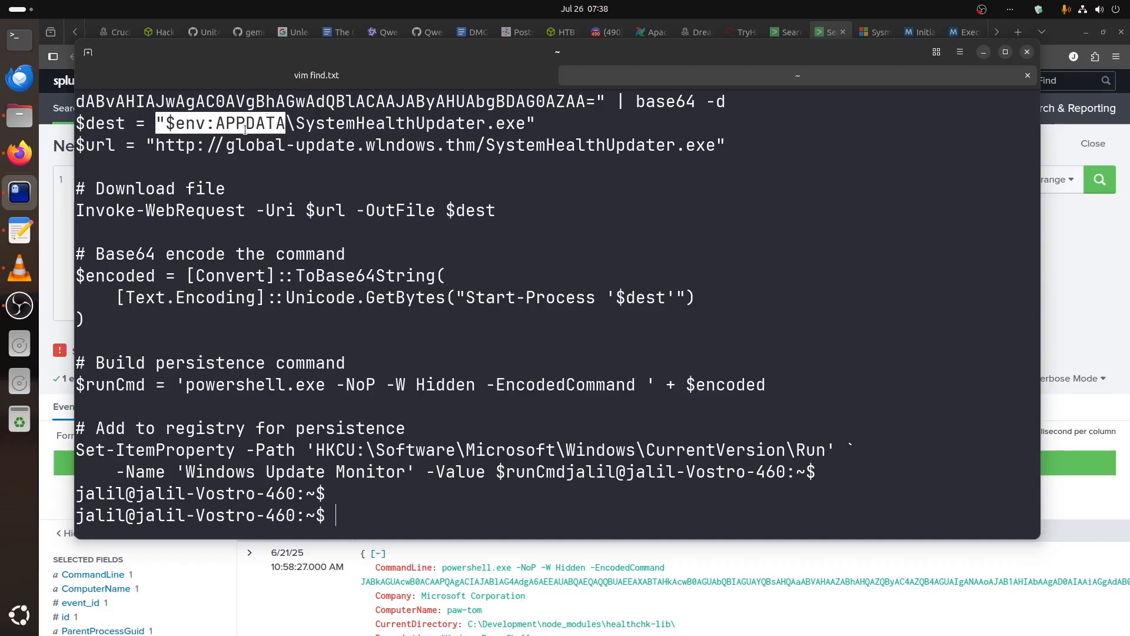
Examine the destination file name and the download URL in the decoded PowerShell script.
{"action": "left_click", "coordinate": [284, 119]}
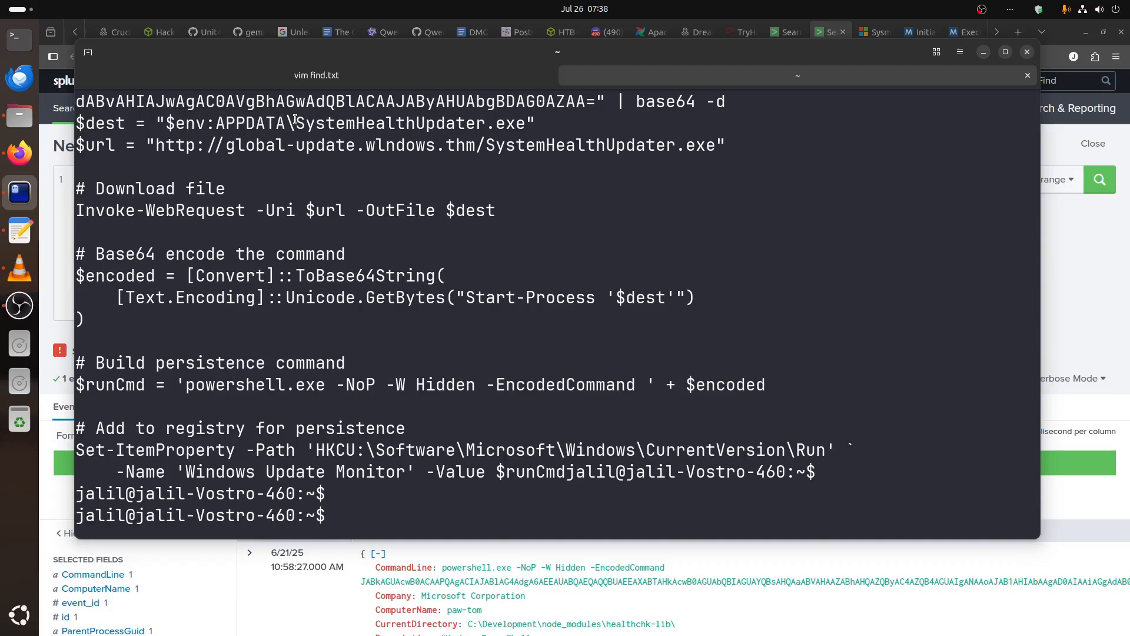
{"action": "left_click_drag", "start_coordinate": [295, 120], "coordinate": [522, 128]}
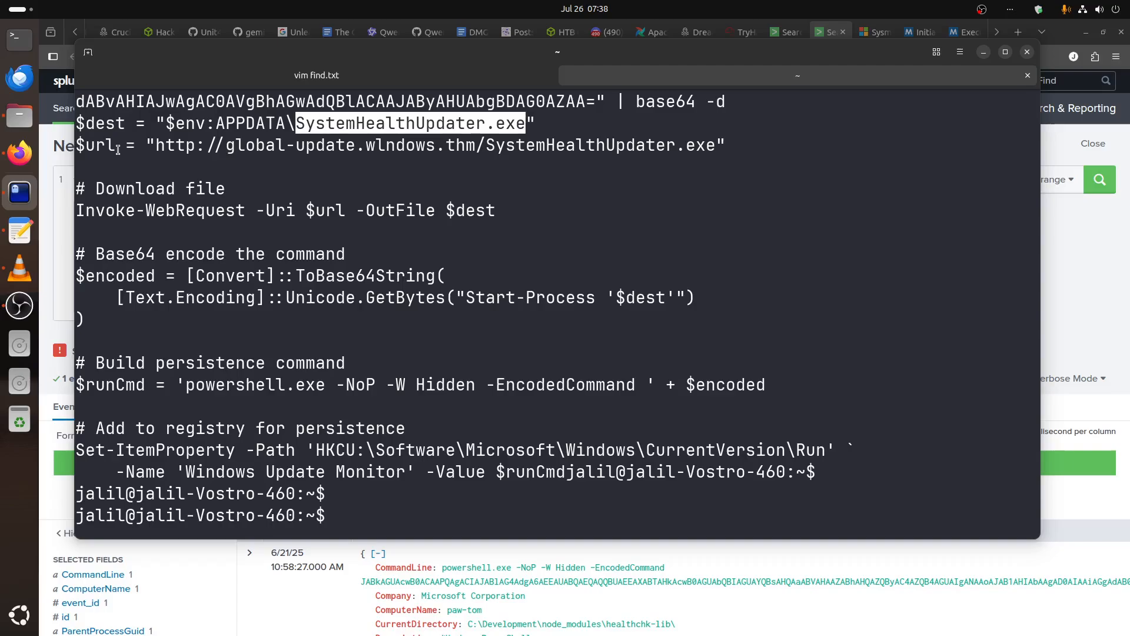
{"action": "left_click_drag", "start_coordinate": [149, 146], "coordinate": [486, 145]}
{"action": "left_click", "coordinate": [172, 183]}
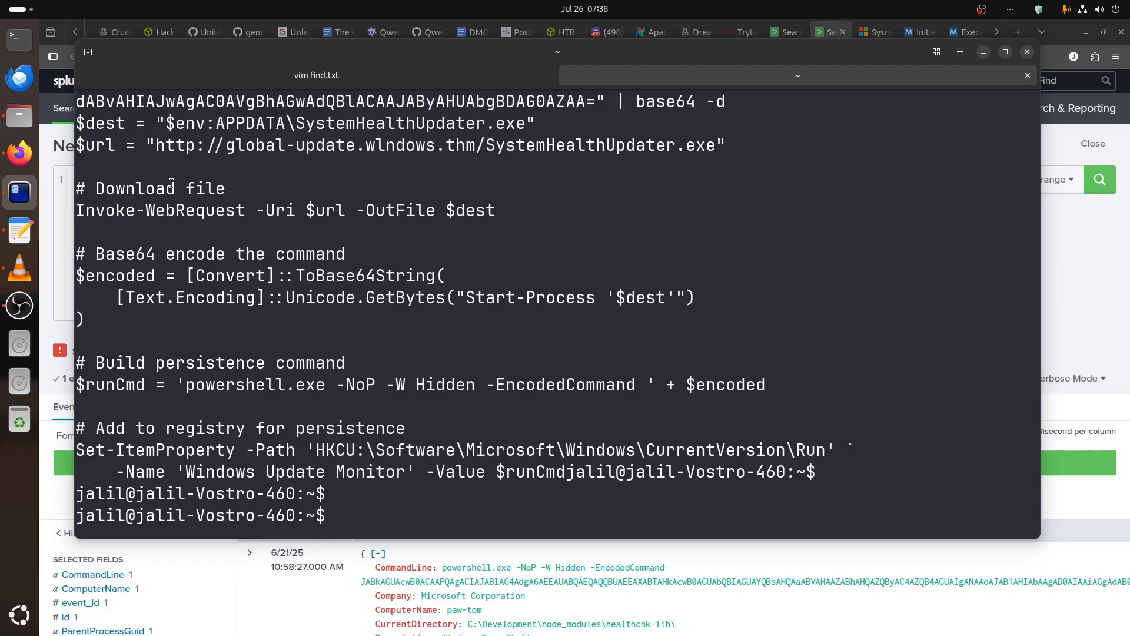
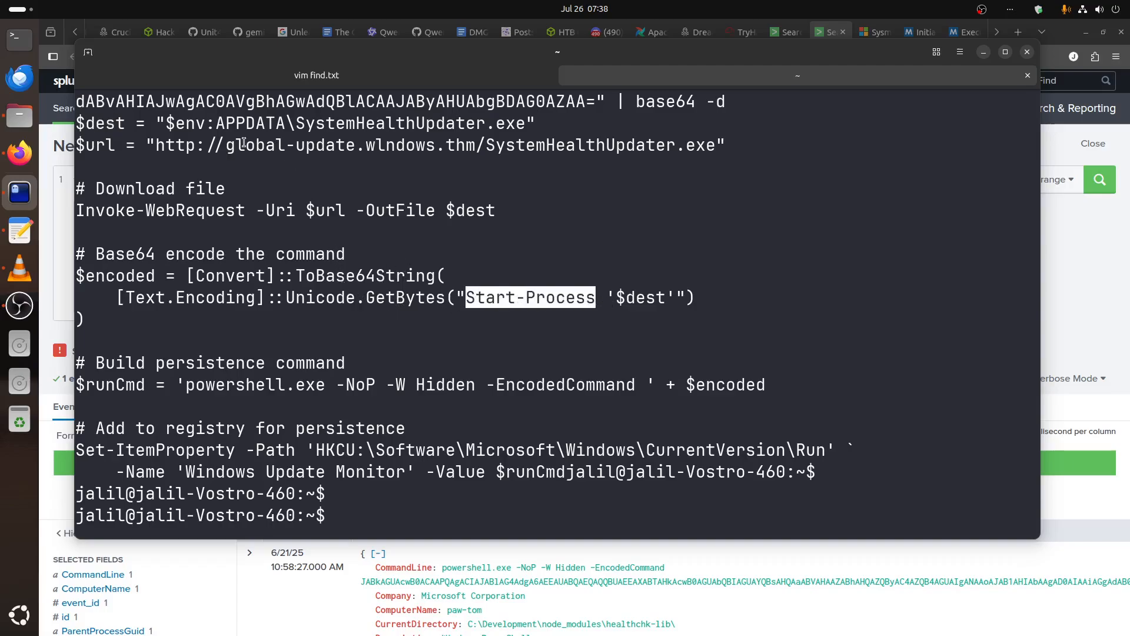
Examine the block of the decoded PowerShell script that Base64-encodes the Start-Process command.
{"action": "left_click_drag", "start_coordinate": [79, 271], "coordinate": [325, 329]}
{"action": "left_click", "coordinate": [580, 306]}
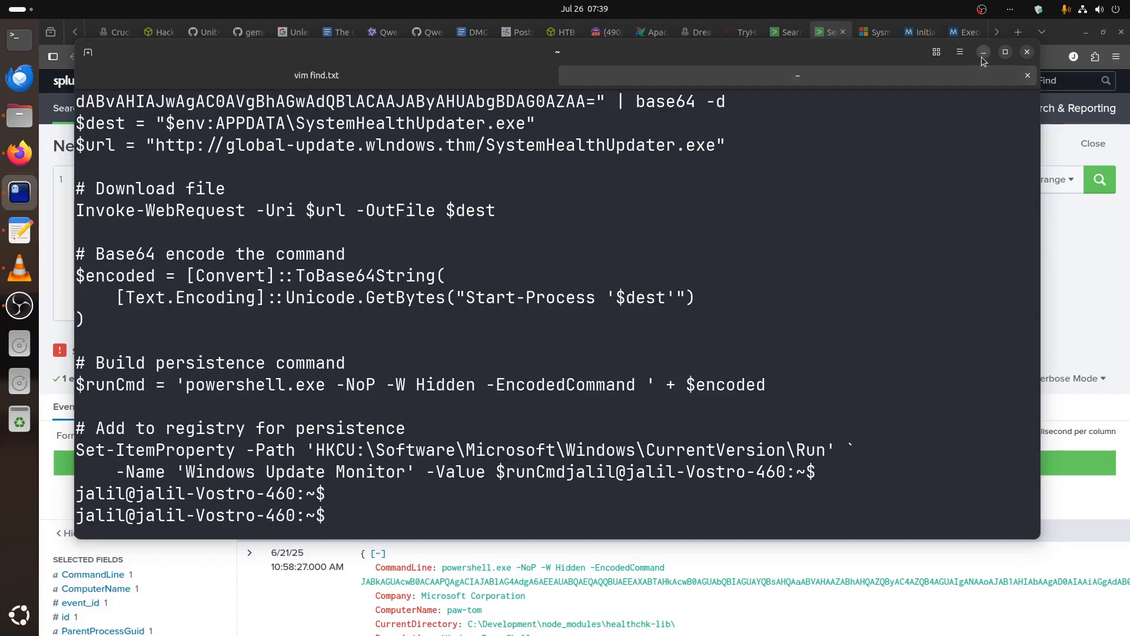
Check the NPM package and download URL entries in the find.txt IOC notes against the decoded PowerShell script.
{"action": "left_click", "coordinate": [376, 82]}
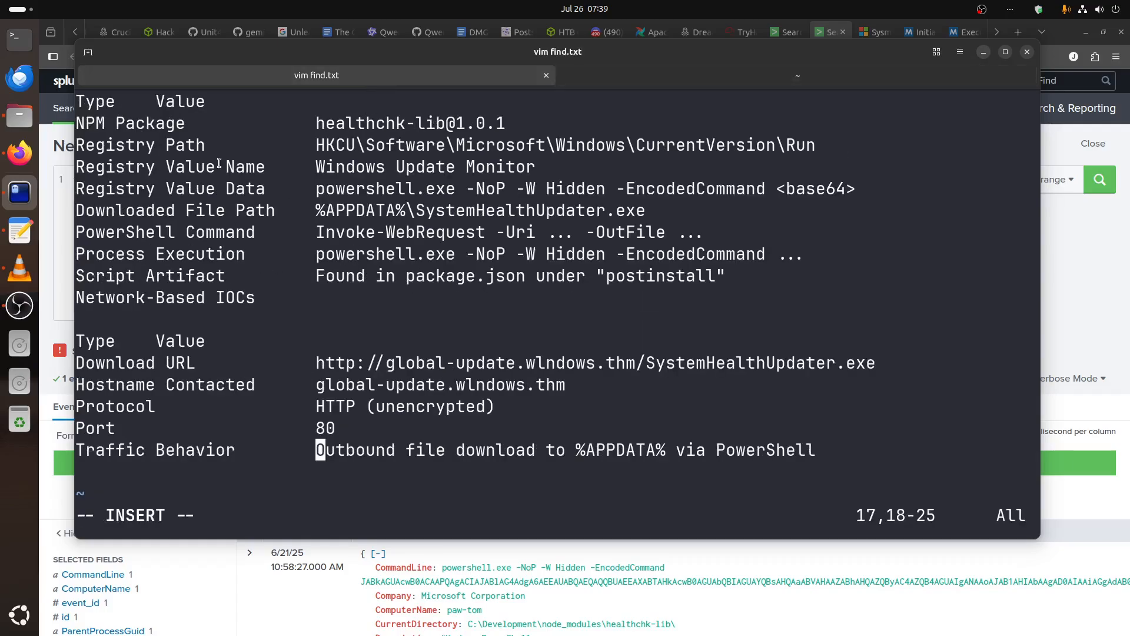
{"action": "key", "text": "Up"}
{"action": "key", "text": "Up"}
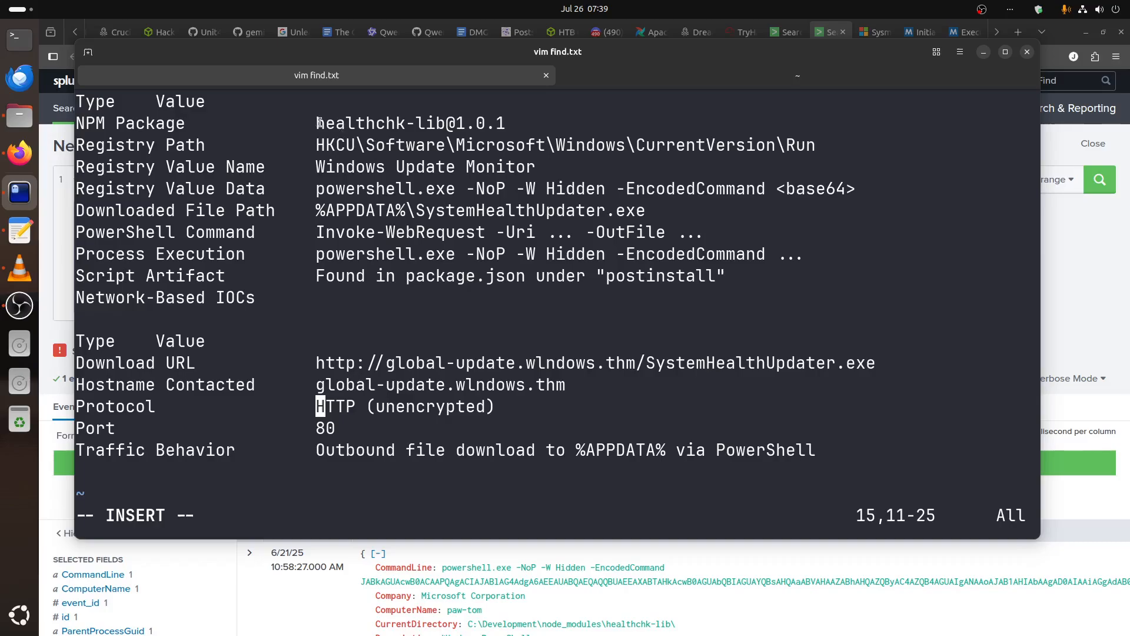
{"action": "left_click_drag", "start_coordinate": [318, 123], "coordinate": [566, 128]}
{"action": "left_click", "coordinate": [643, 255]}
{"action": "left_click_drag", "start_coordinate": [882, 362], "coordinate": [644, 361]}
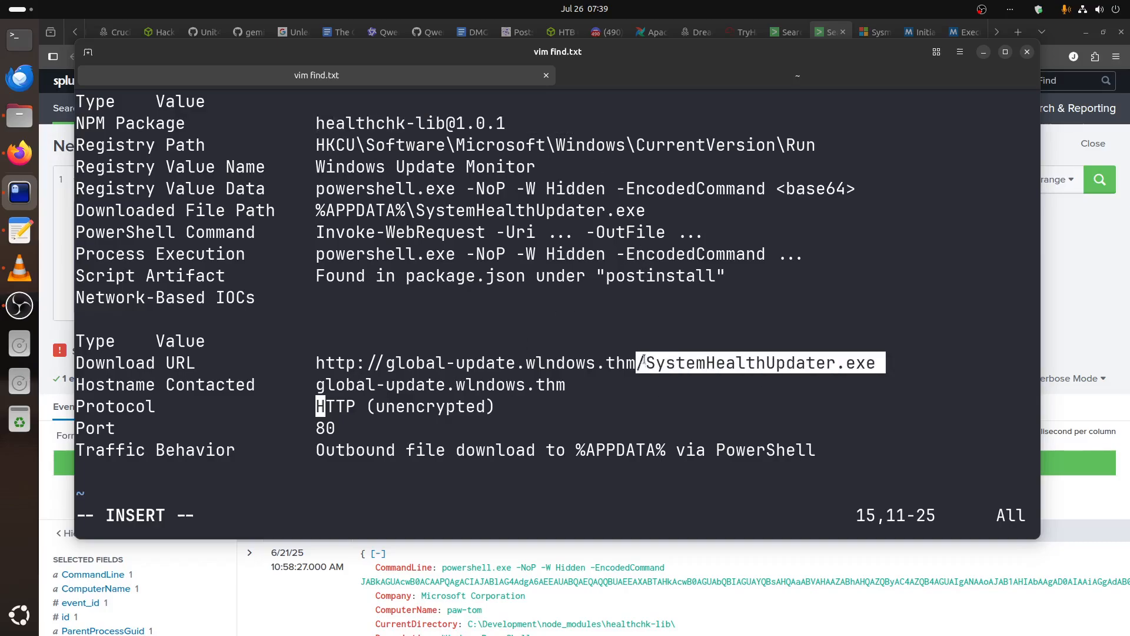
{"action": "left_click", "coordinate": [737, 80]}
{"action": "left_click", "coordinate": [448, 81]}
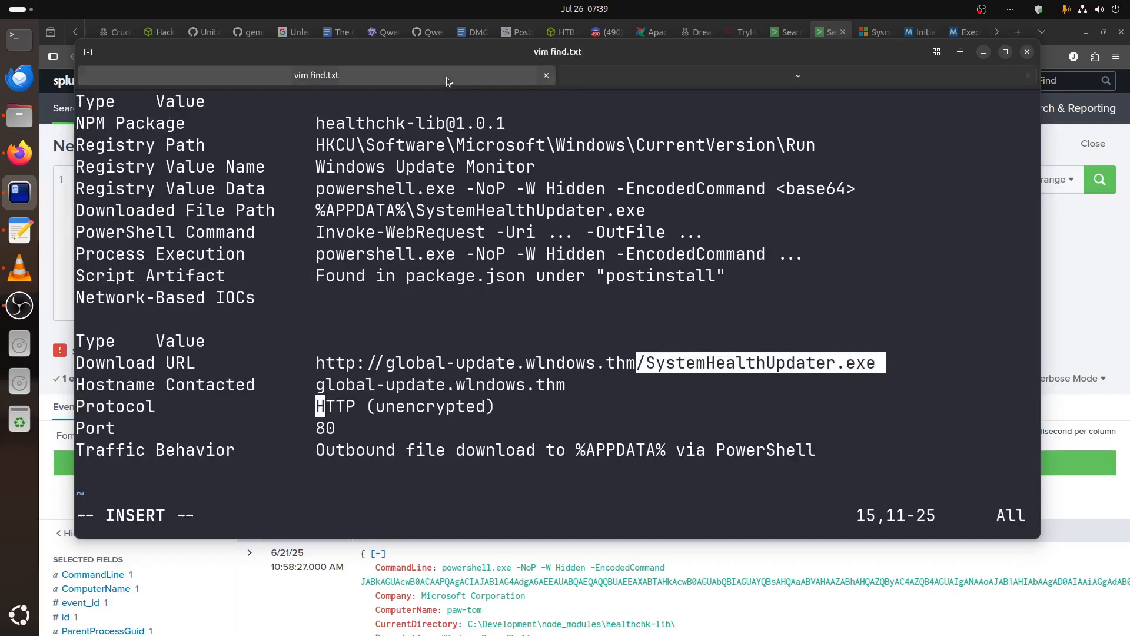
Compare the protocol, port and traffic behavior entries in find.txt with the URL scheme and destination path in the decoded script.
{"action": "left_click", "coordinate": [360, 415]}
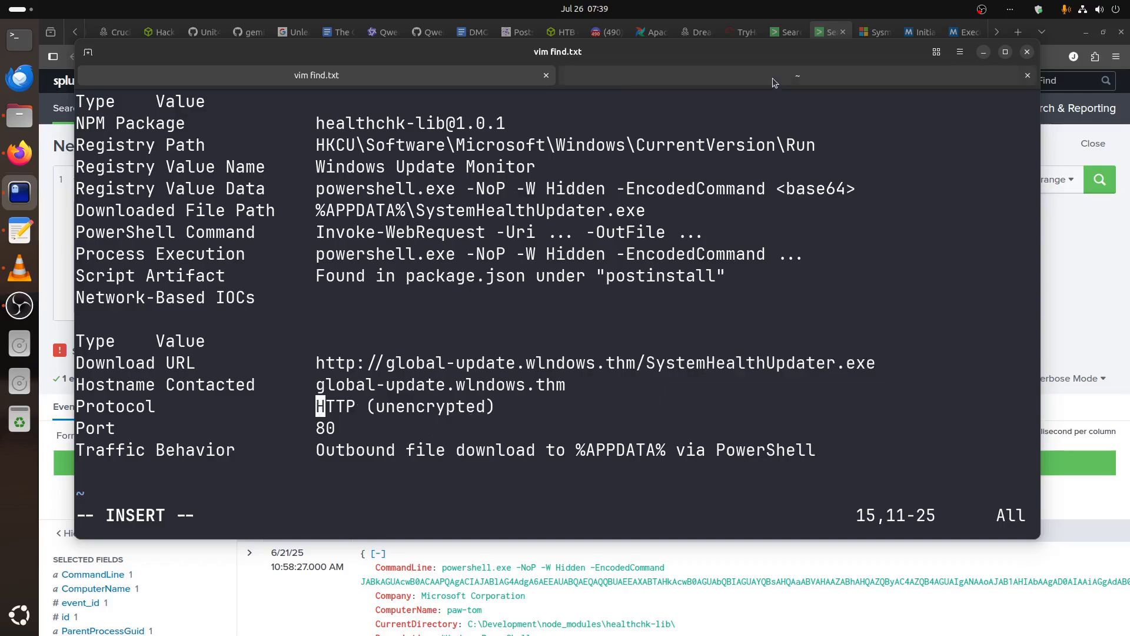
{"action": "left_click", "coordinate": [773, 77]}
{"action": "left_click_drag", "start_coordinate": [216, 145], "coordinate": [156, 145]}
{"action": "left_click", "coordinate": [318, 77]}
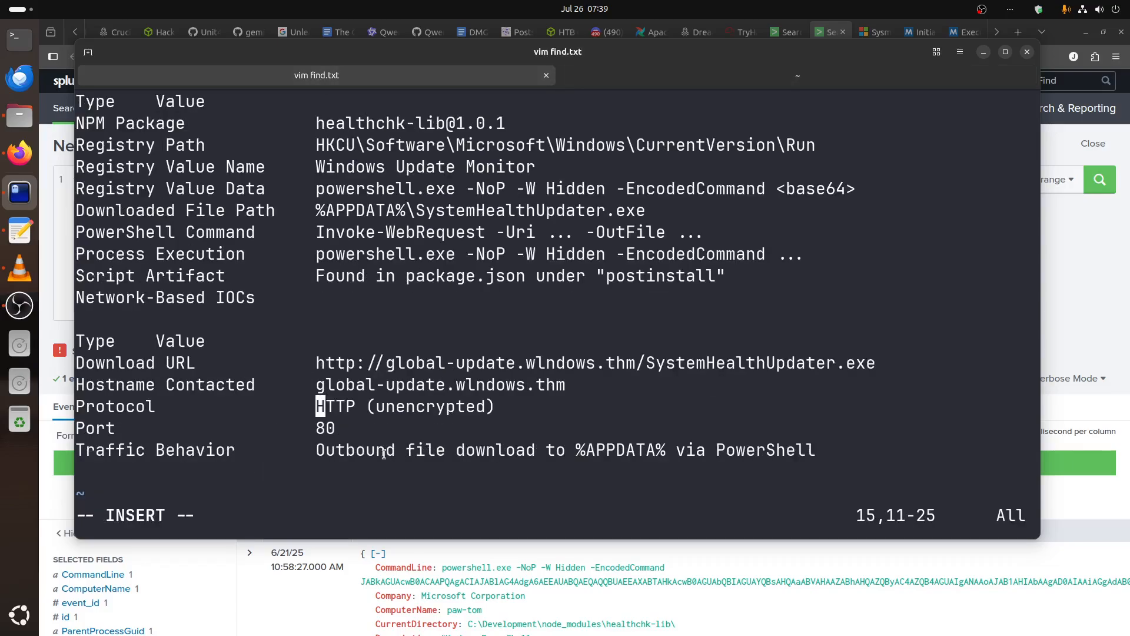
{"action": "left_click_drag", "start_coordinate": [574, 448], "coordinate": [855, 450]}
{"action": "left_click", "coordinate": [806, 78]}
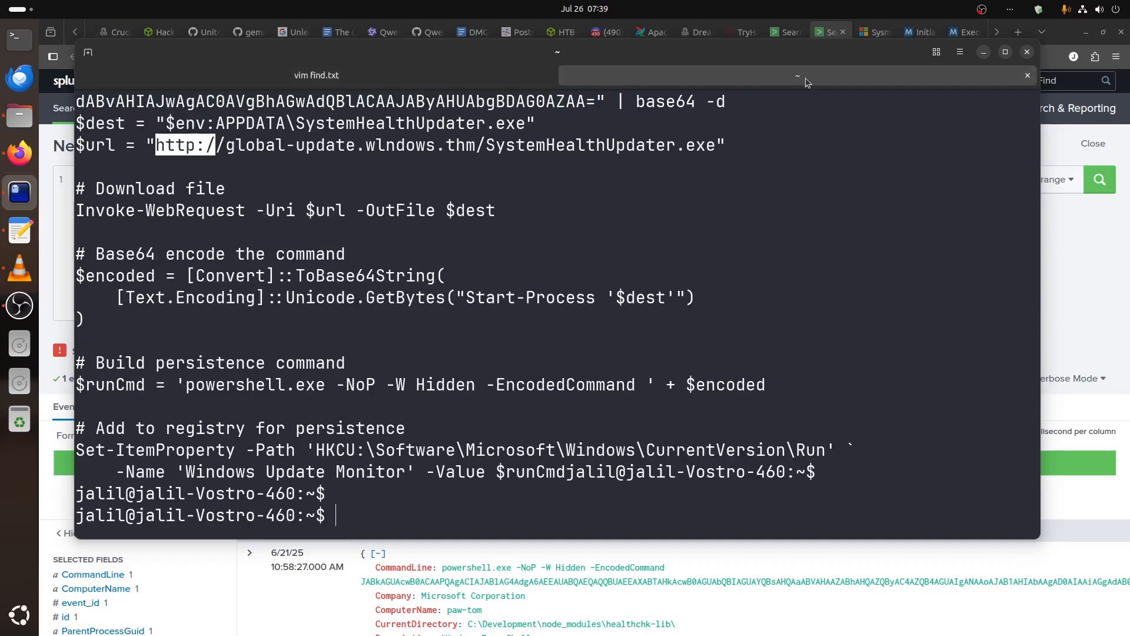
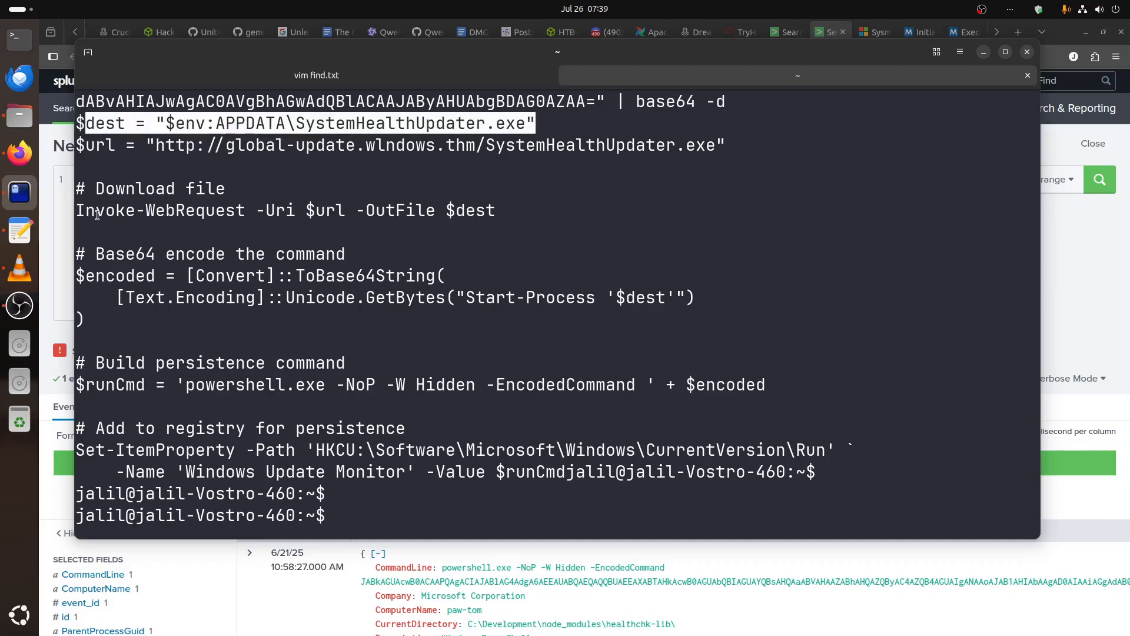
Review the Invoke-WebRequest download line, and check the registry path entry in find.txt against the decoded script's persistence section.
{"action": "left_click_drag", "start_coordinate": [86, 210], "coordinate": [517, 211]}
{"action": "left_click", "coordinate": [402, 205]}
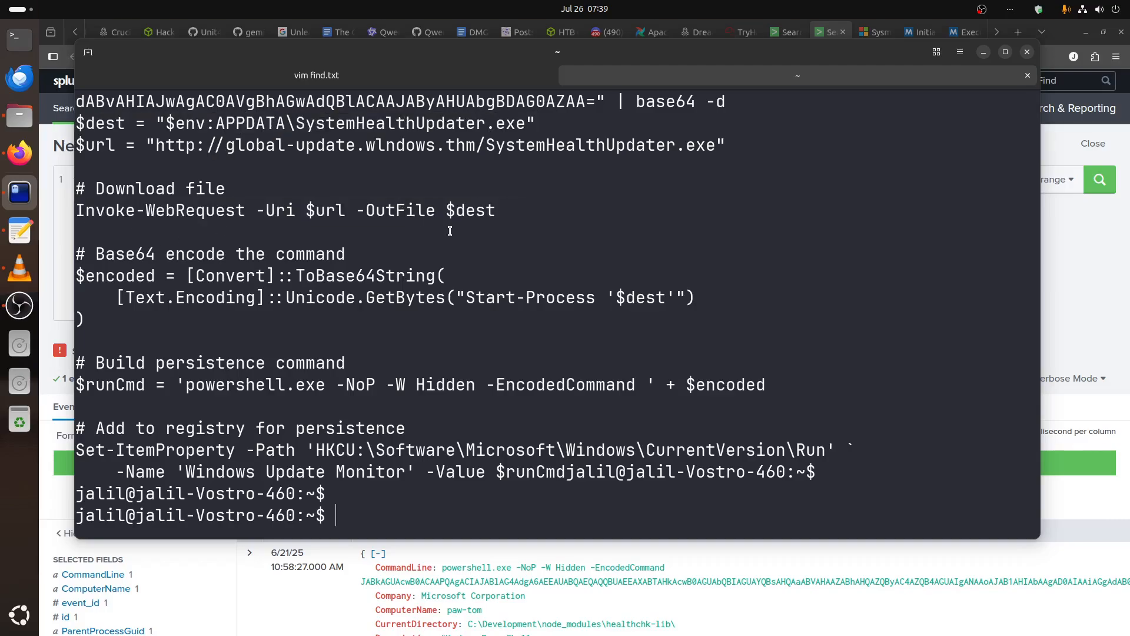
{"action": "left_click", "coordinate": [469, 78]}
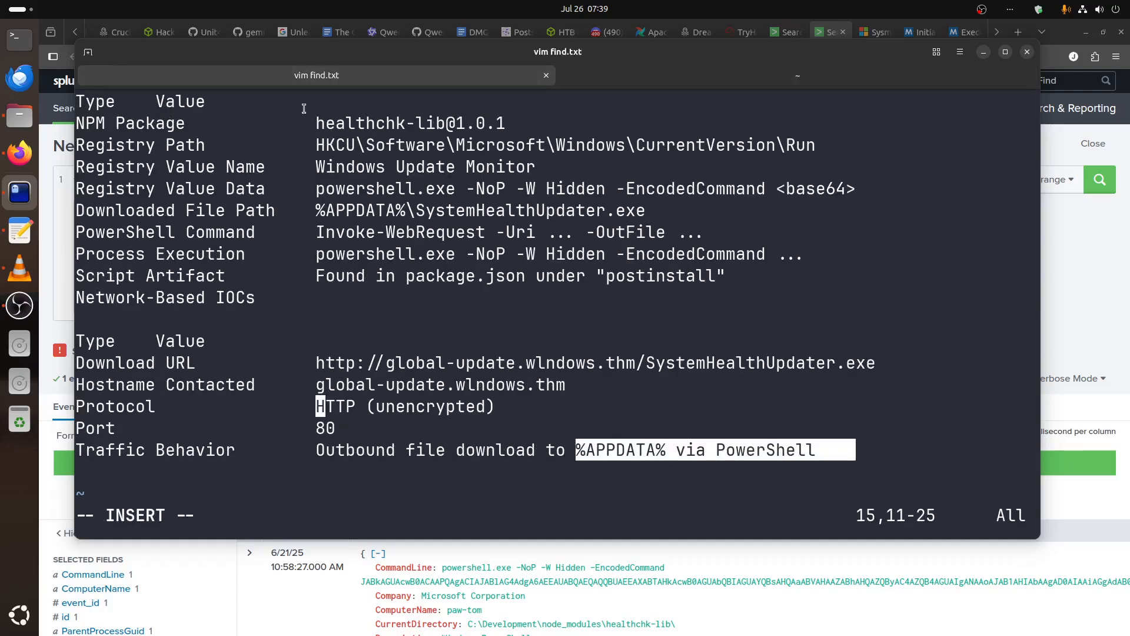
{"action": "left_click_drag", "start_coordinate": [304, 106], "coordinate": [737, 147]}
{"action": "left_click", "coordinate": [780, 81]}
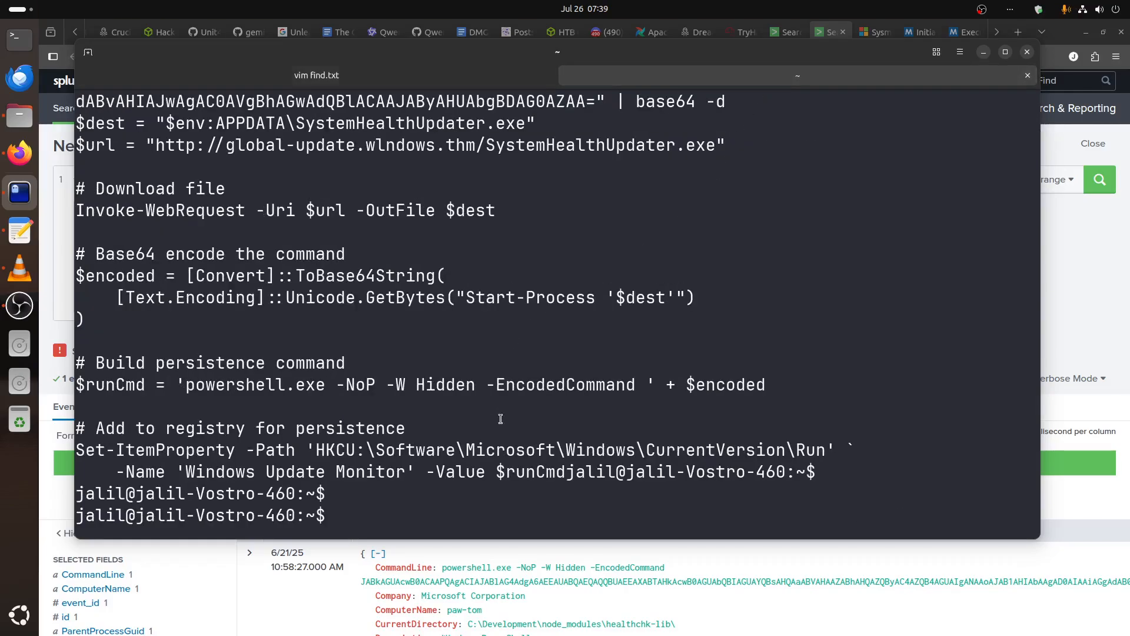
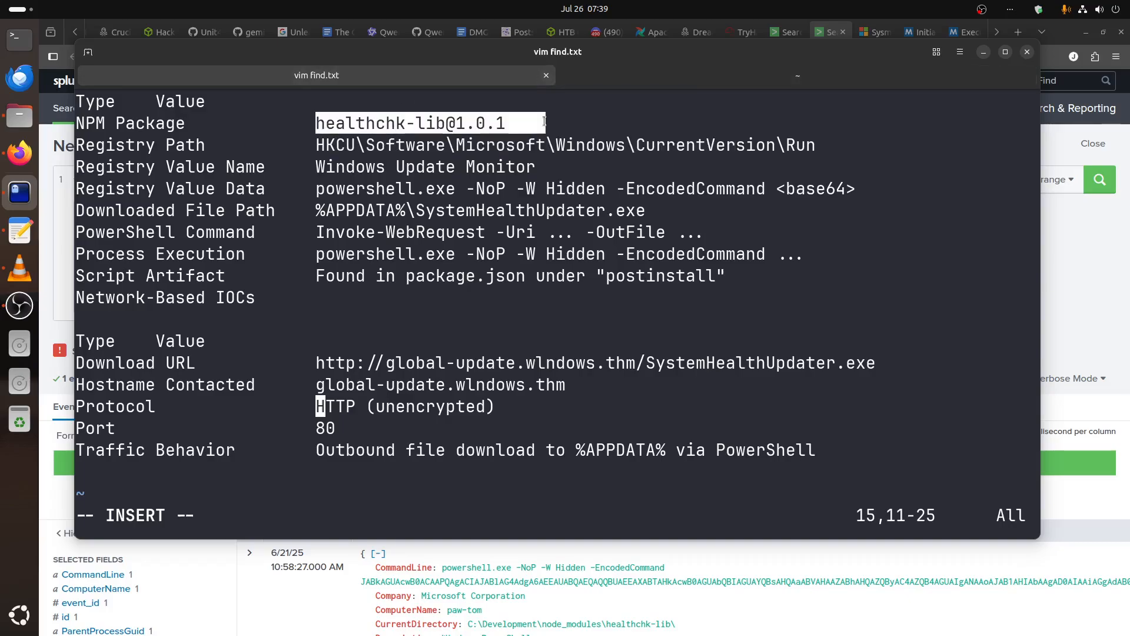
Return to the paw-tom event table in Splunk and review its events down to the 10:58:27 npm and encoded PowerShell rows.
{"action": "left_click", "coordinate": [982, 54]}
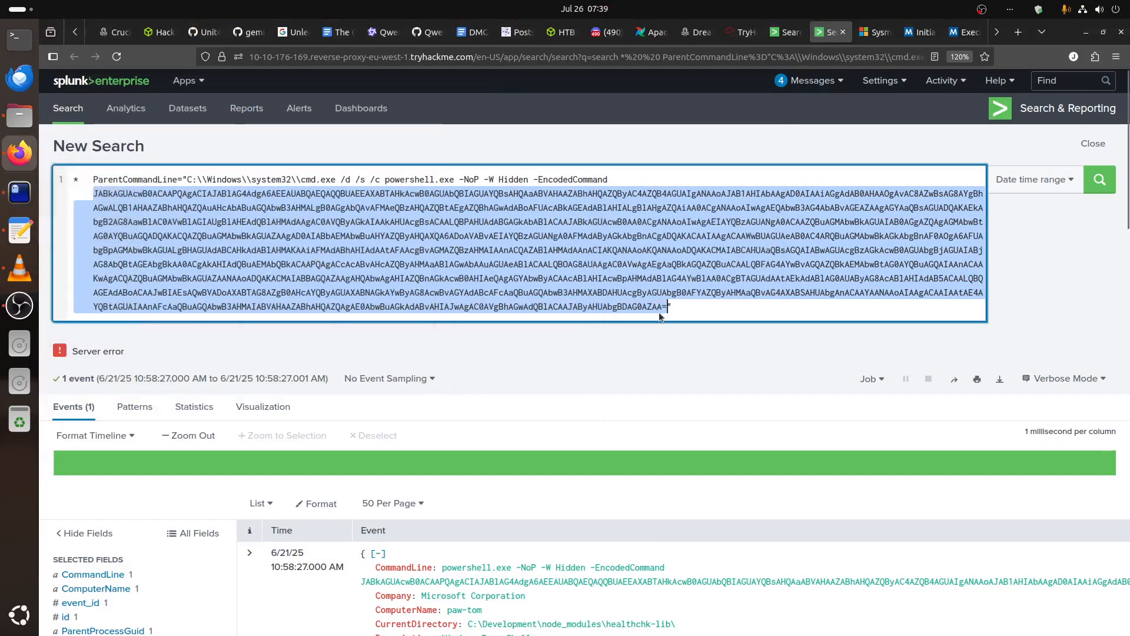
{"action": "left_click", "coordinate": [774, 33]}
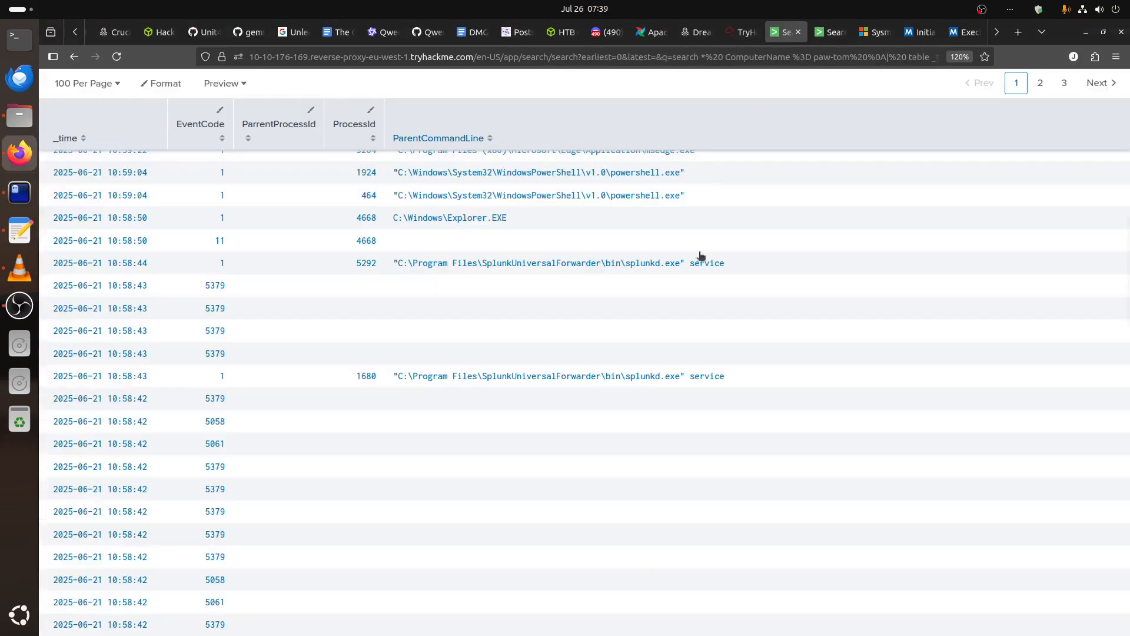
{"action": "scroll", "coordinate": [674, 369], "scroll_direction": "down", "scroll_amount": 4}
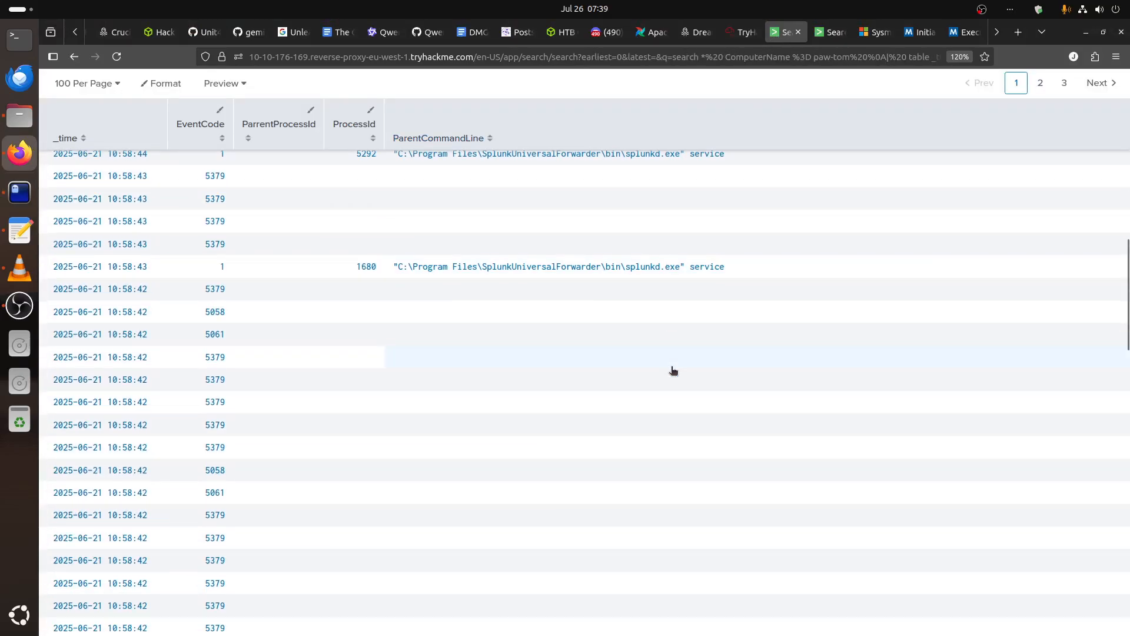
{"action": "scroll", "coordinate": [671, 370], "scroll_direction": "up", "scroll_amount": 7}
{"action": "scroll", "coordinate": [672, 370], "scroll_direction": "up", "scroll_amount": 2}
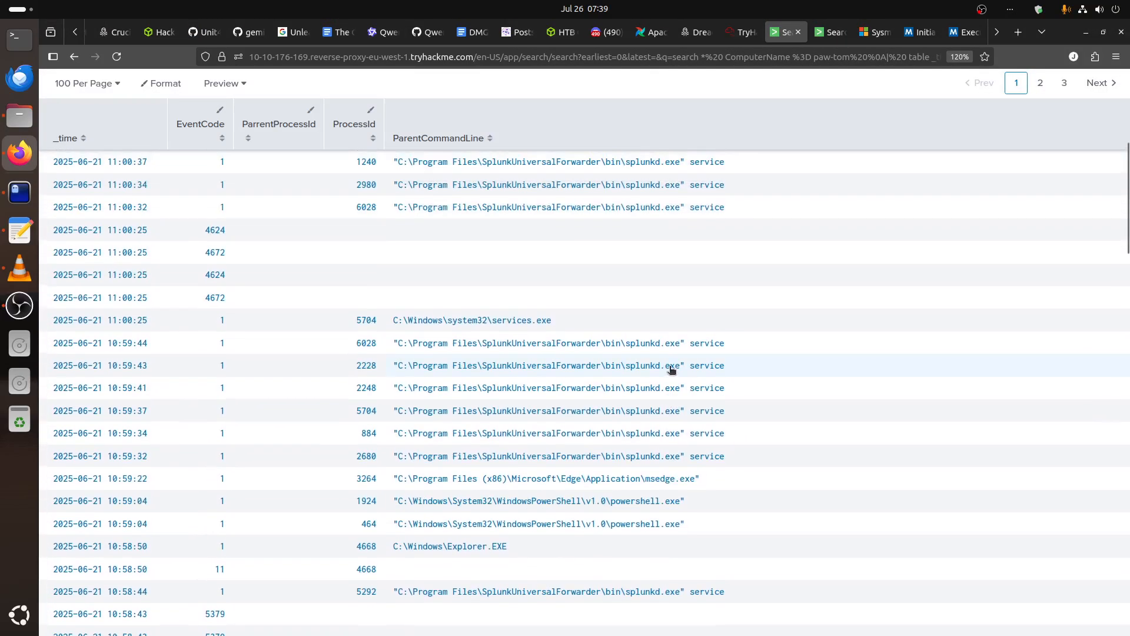
{"action": "scroll", "coordinate": [601, 370], "scroll_direction": "up", "scroll_amount": 6}
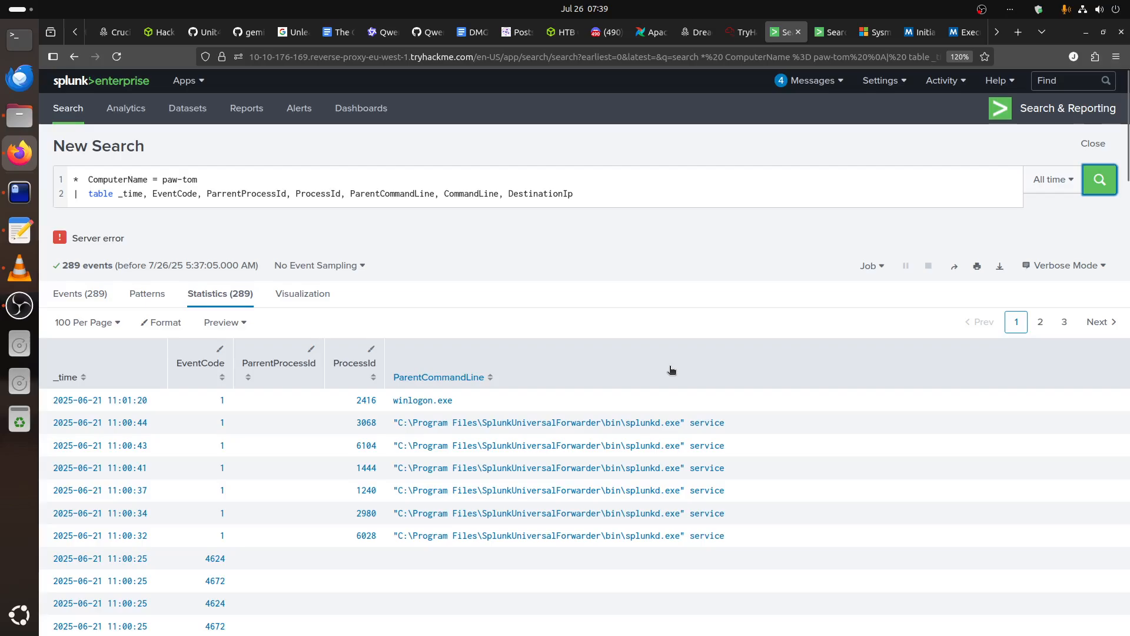
{"action": "scroll", "coordinate": [700, 455], "scroll_direction": "down", "scroll_amount": 10}
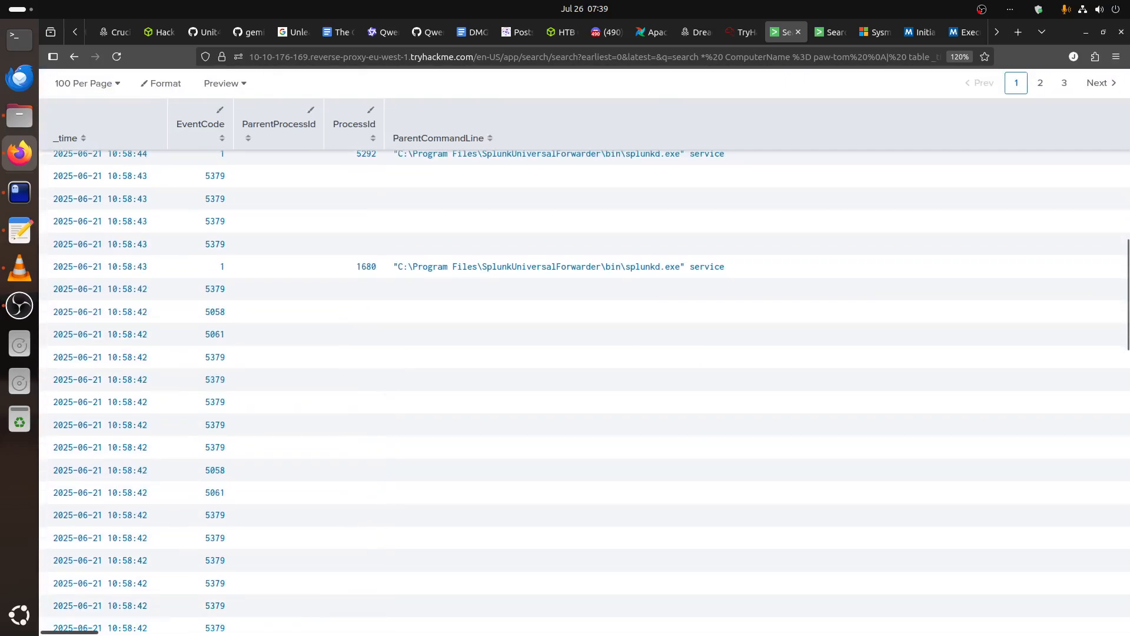
{"action": "scroll", "coordinate": [282, 457], "scroll_direction": "up", "scroll_amount": 6}
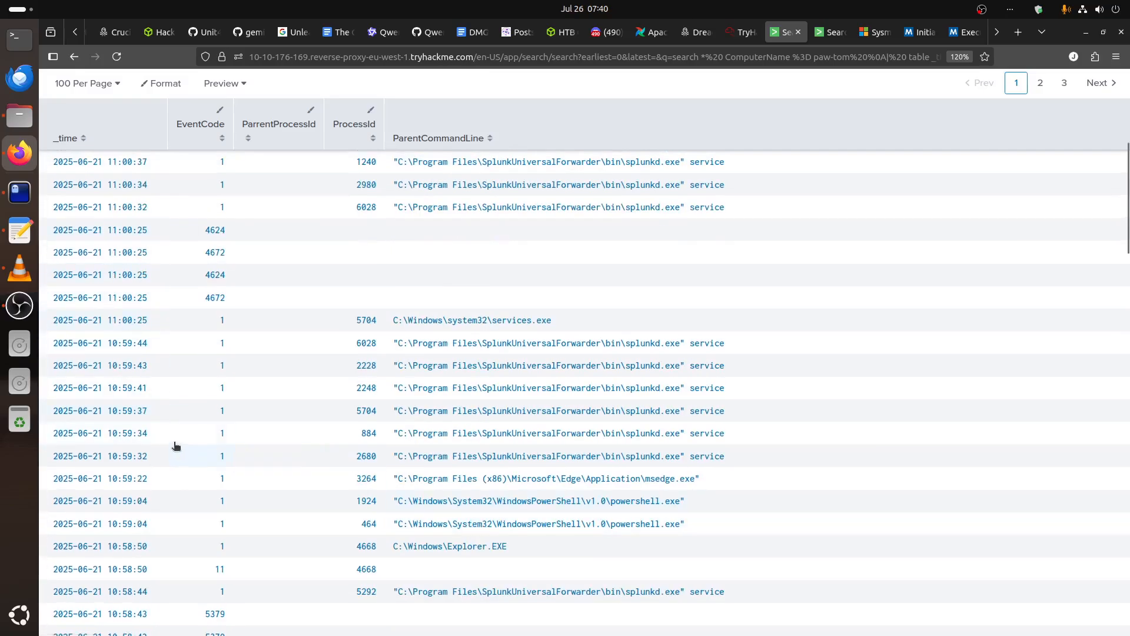
{"action": "scroll", "coordinate": [520, 478], "scroll_direction": "up", "scroll_amount": 3}
{"action": "scroll", "coordinate": [521, 477], "scroll_direction": "down", "scroll_amount": 9}
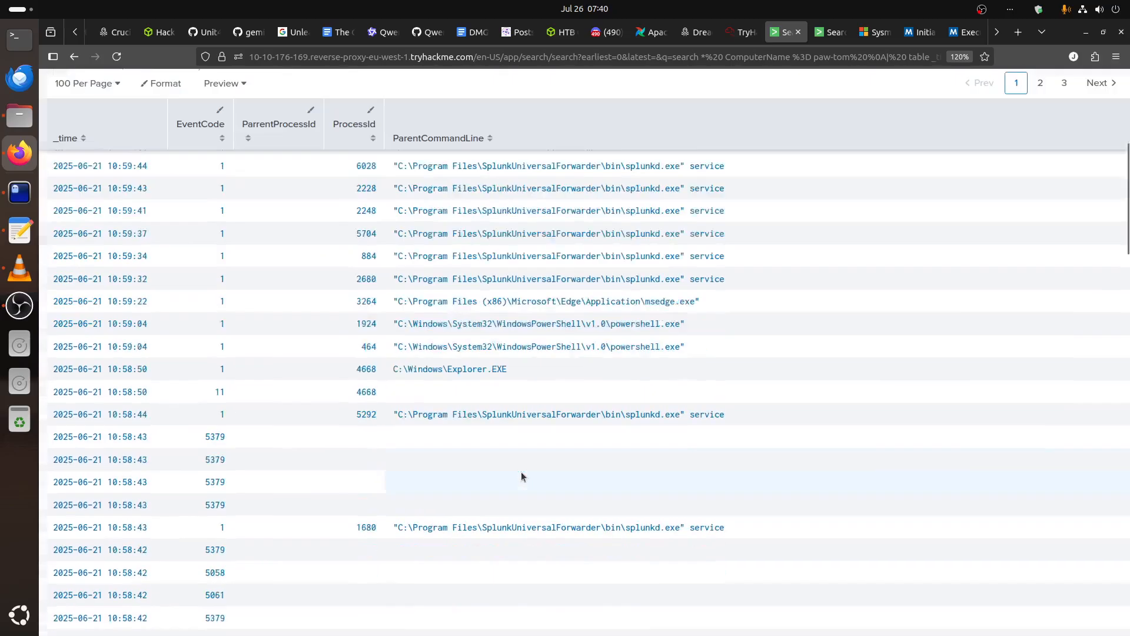
{"action": "scroll", "coordinate": [521, 477], "scroll_direction": "down", "scroll_amount": 9}
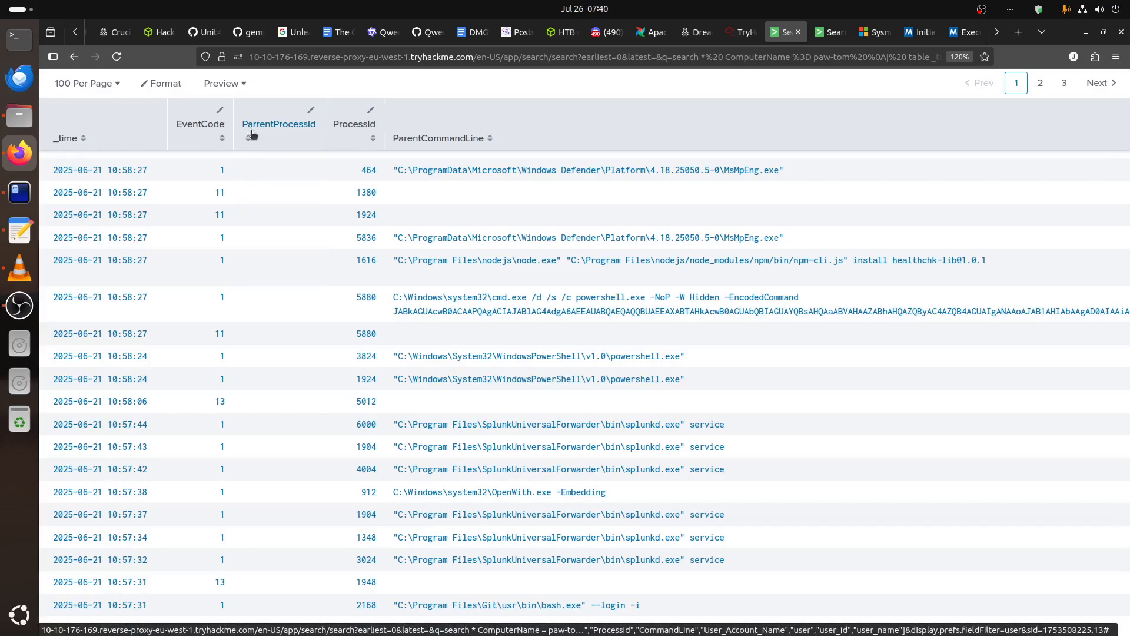
Correct the misspelled ParrentProcessId field to ParentProcessId in the table query and rerun the search.
{"action": "scroll", "coordinate": [266, 400], "scroll_direction": "up", "scroll_amount": 4}
{"action": "scroll", "coordinate": [225, 384], "scroll_direction": "up", "scroll_amount": 15}
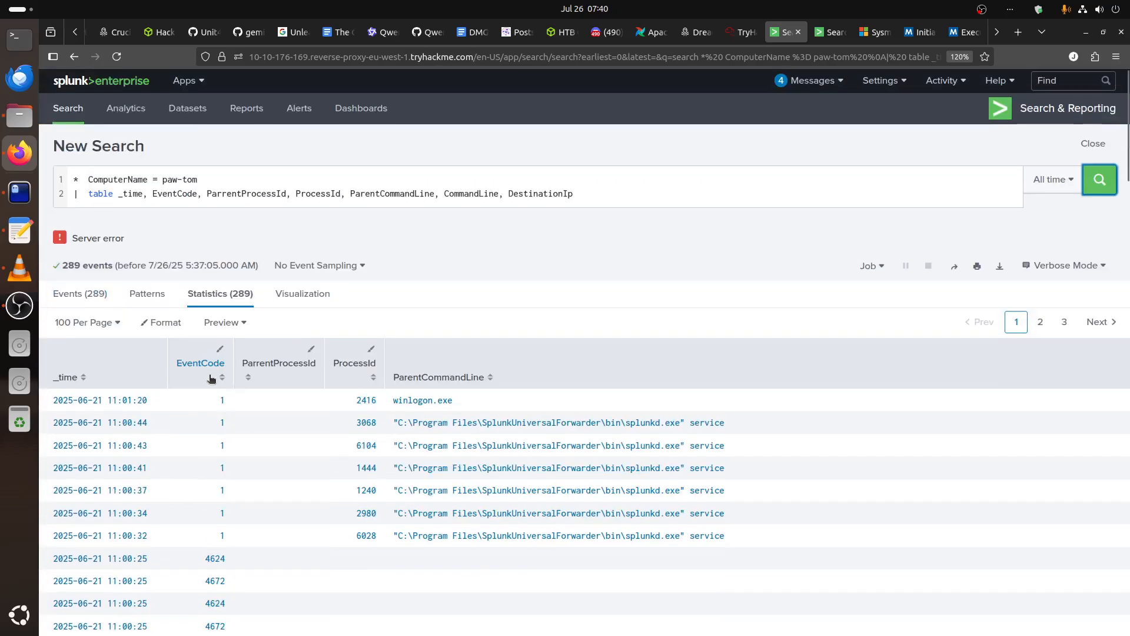
{"action": "left_click", "coordinate": [226, 196]}
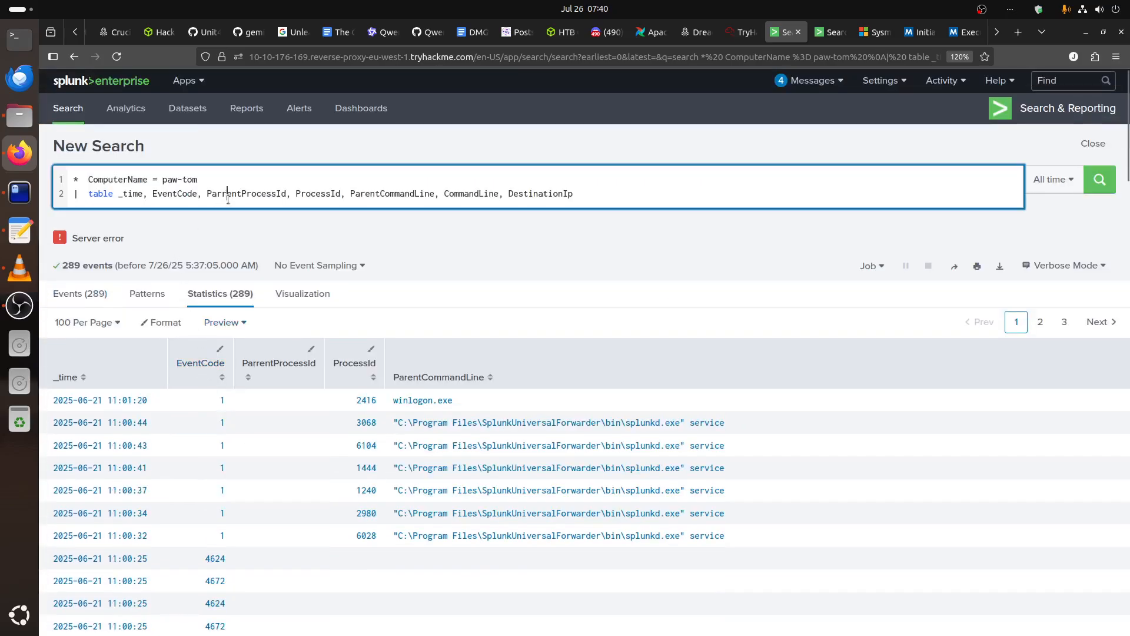
{"action": "key", "text": "BackSpace"}
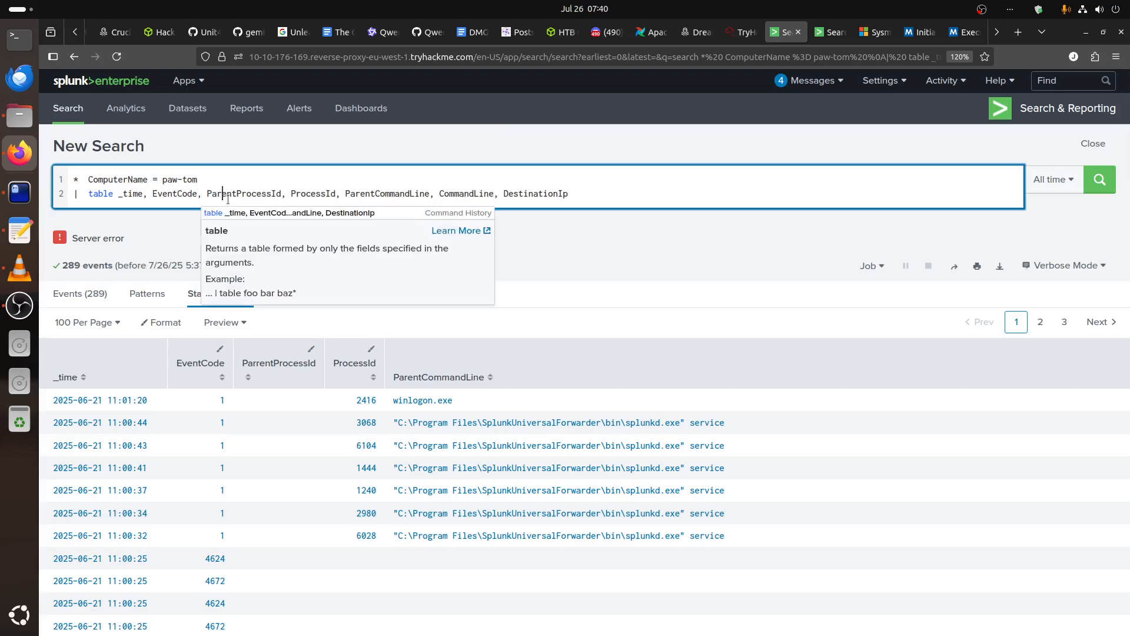
{"action": "left_click", "coordinate": [1099, 184]}
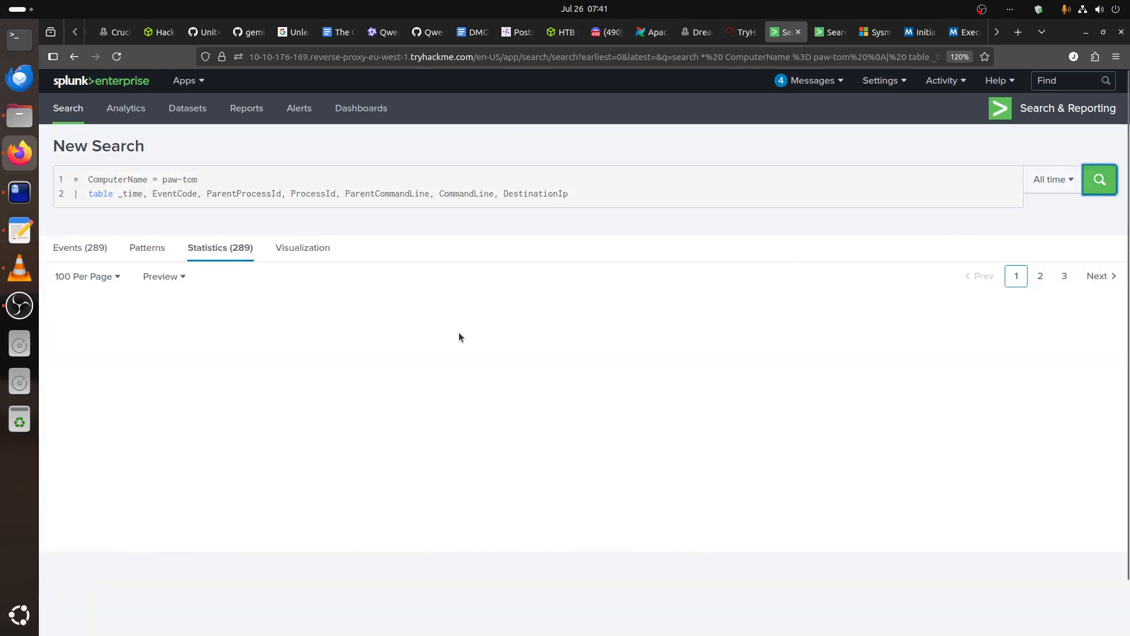
{"action": "scroll", "coordinate": [459, 336], "scroll_direction": "down", "scroll_amount": 4}
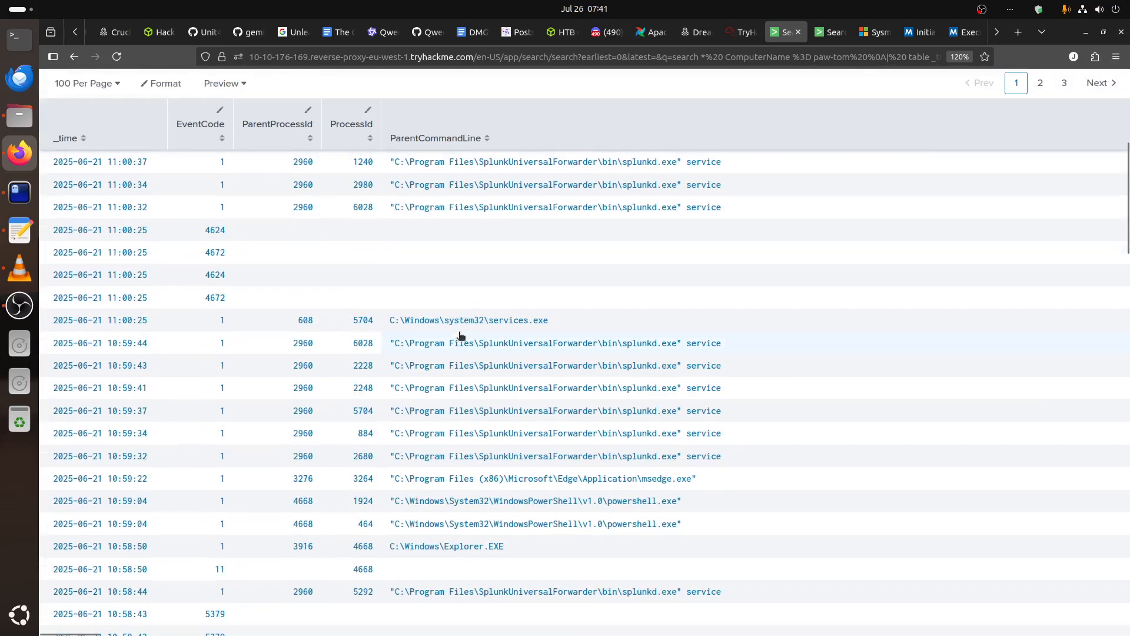
{"action": "scroll", "coordinate": [461, 336], "scroll_direction": "down", "scroll_amount": 15}
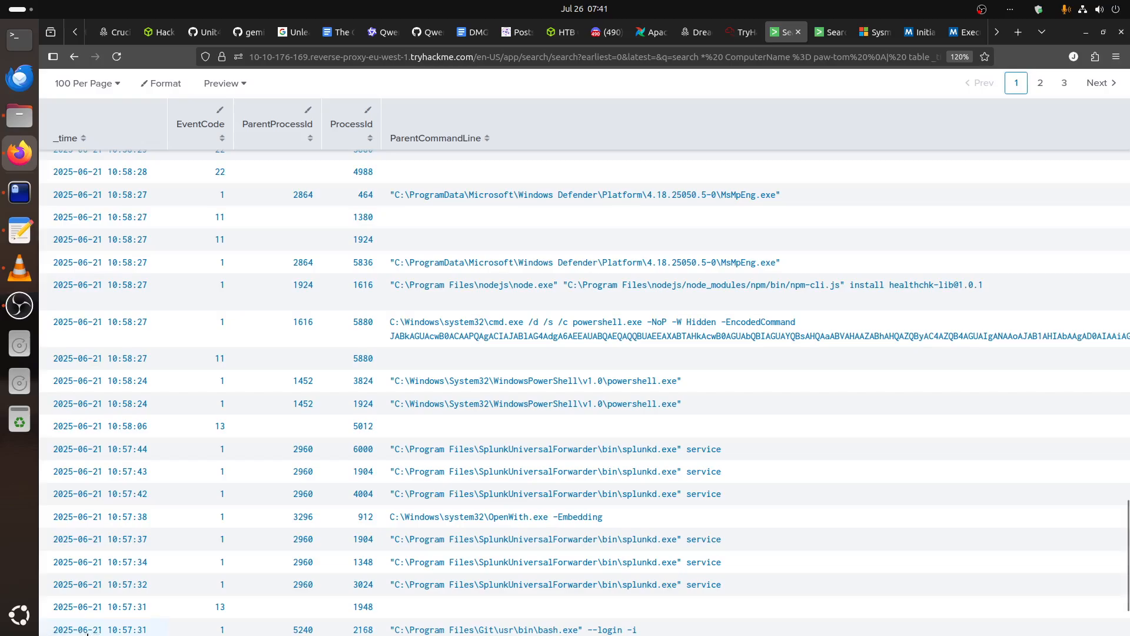
{"action": "left_click_drag", "start_coordinate": [87, 633], "coordinate": [600, 633]}
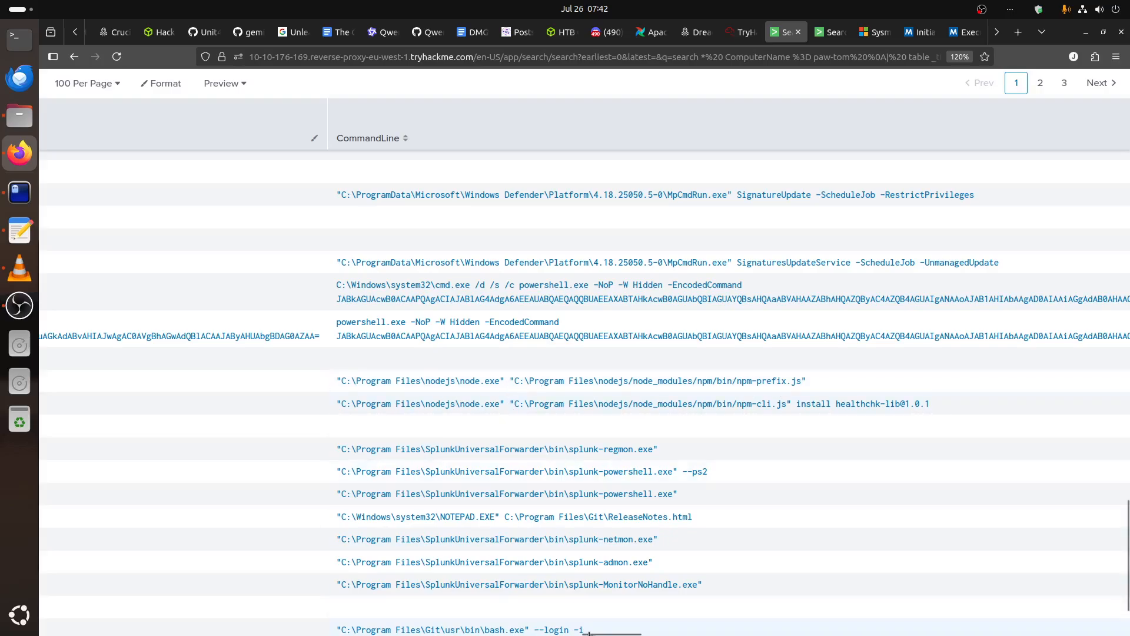
{"action": "scroll", "coordinate": [585, 354], "scroll_direction": "right", "scroll_amount": 10}
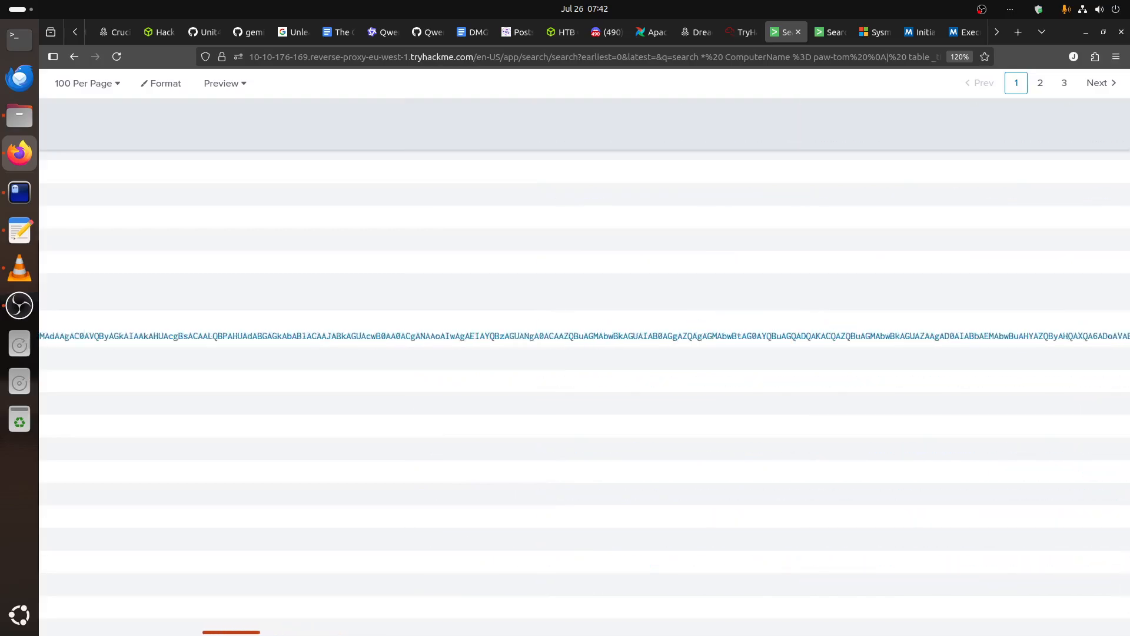
{"action": "scroll", "coordinate": [585, 353], "scroll_direction": "left", "scroll_amount": 10}
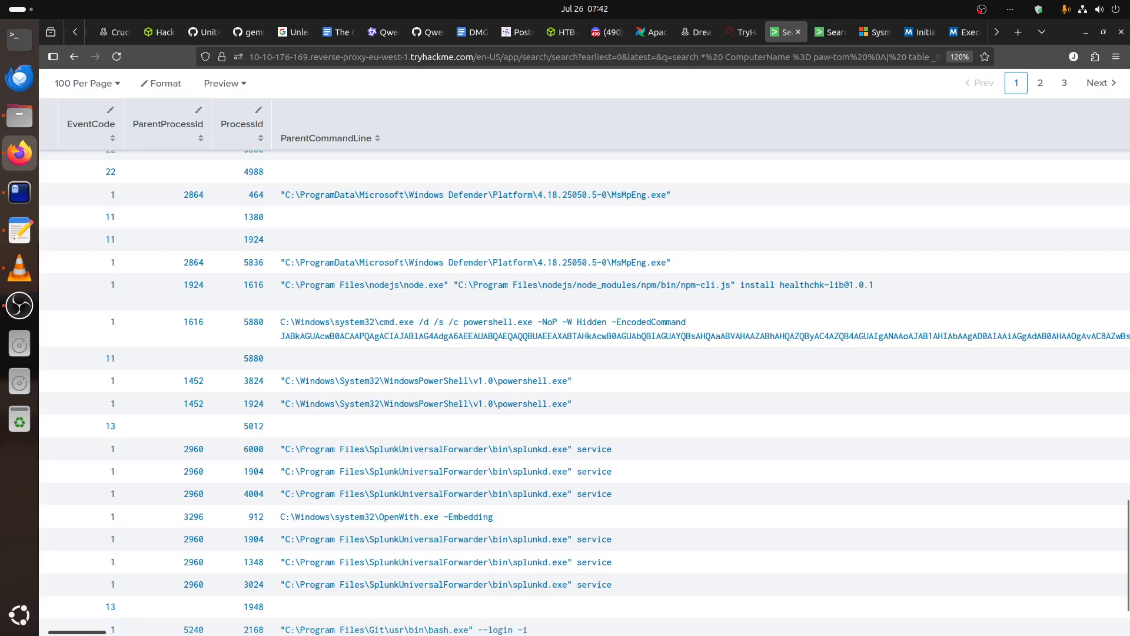
{"action": "left_click_drag", "start_coordinate": [76, 632], "coordinate": [612, 632]}
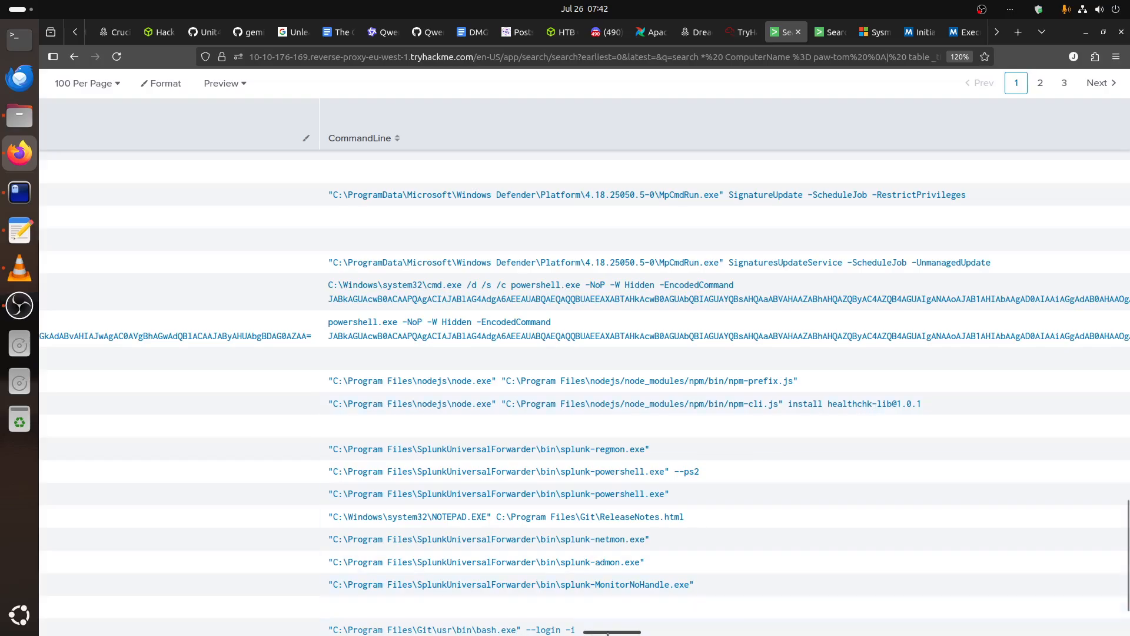
{"action": "left_click_drag", "start_coordinate": [608, 634], "coordinate": [63, 634]}
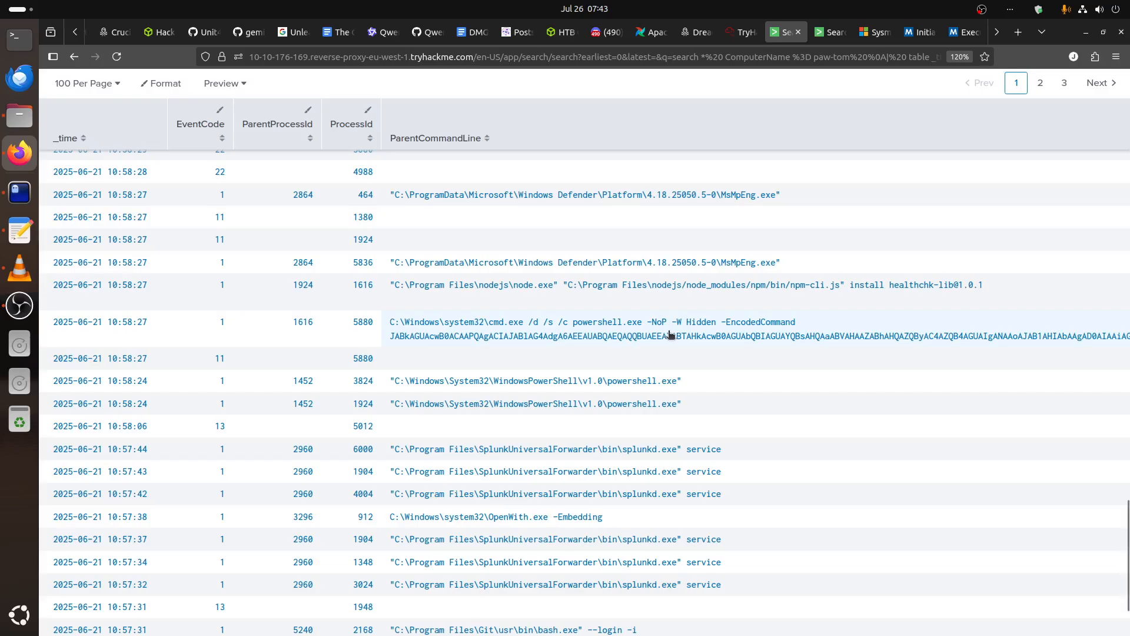
Switch to find.txt in the terminal and check the recorded Registry Path IOC.
{"action": "left_click", "coordinate": [19, 193]}
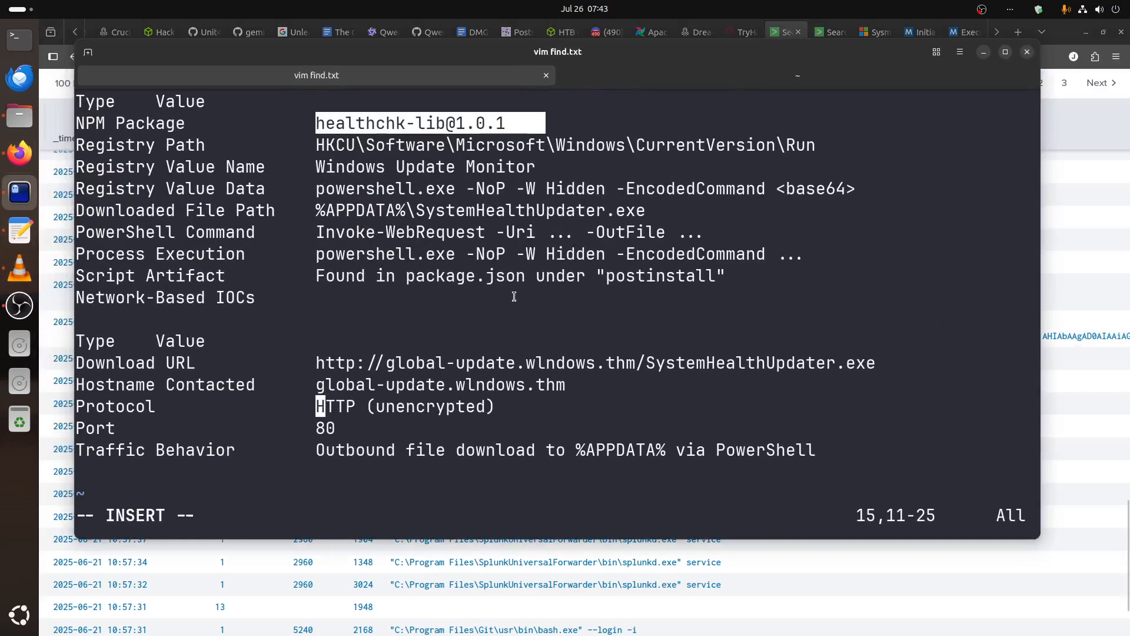
{"action": "left_click", "coordinate": [724, 152]}
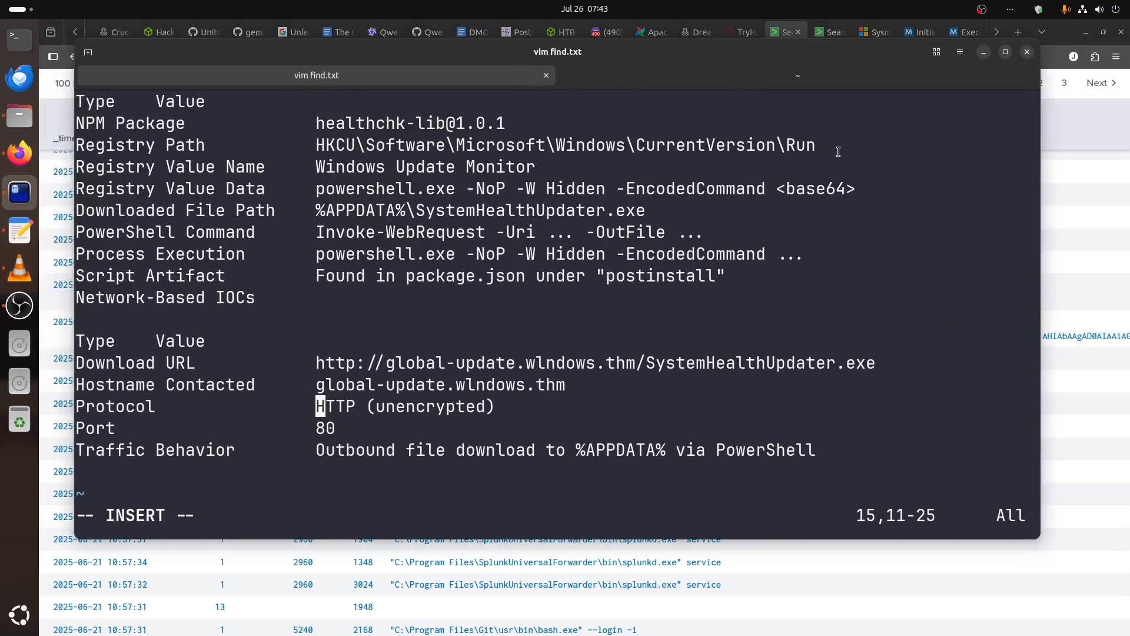
{"action": "left_click_drag", "start_coordinate": [838, 152], "coordinate": [344, 123]}
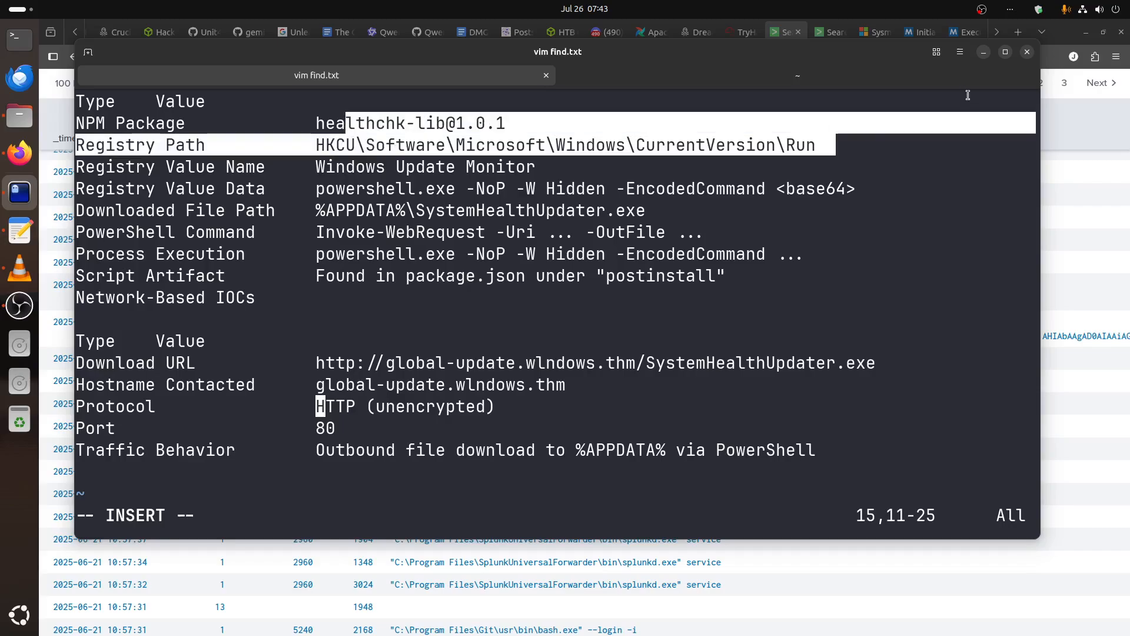
{"action": "left_click", "coordinate": [983, 53]}
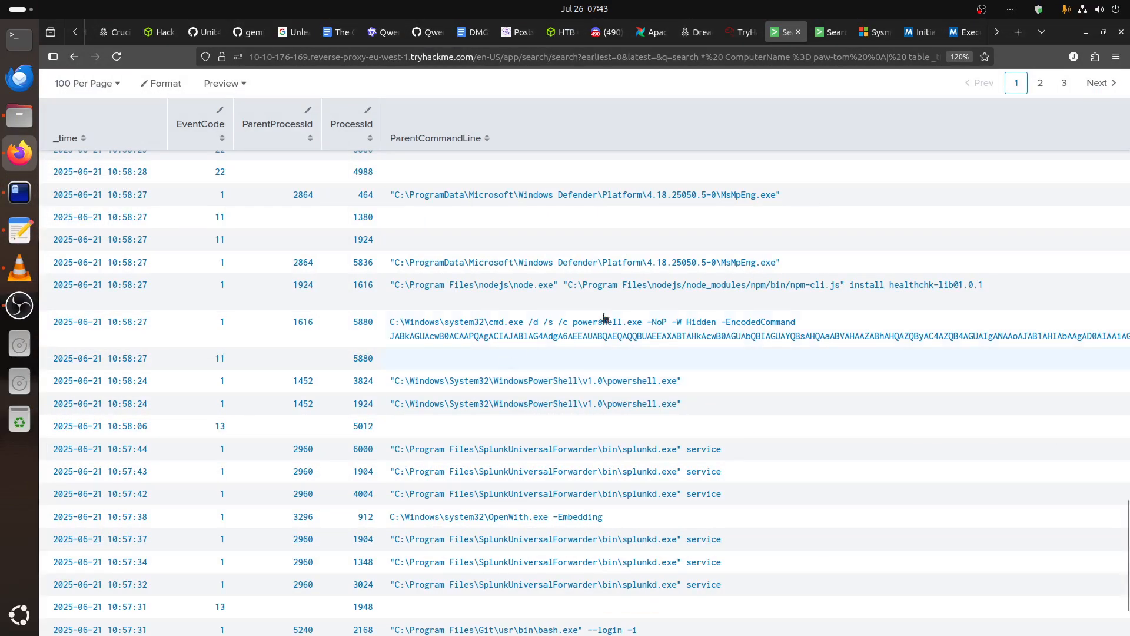
Look up Event ID 13: RegistryEvent (Value Set) in Microsoft's Sysmon documentation.
{"action": "left_click", "coordinate": [879, 38]}
{"action": "scroll", "coordinate": [582, 381], "scroll_direction": "up", "scroll_amount": 5}
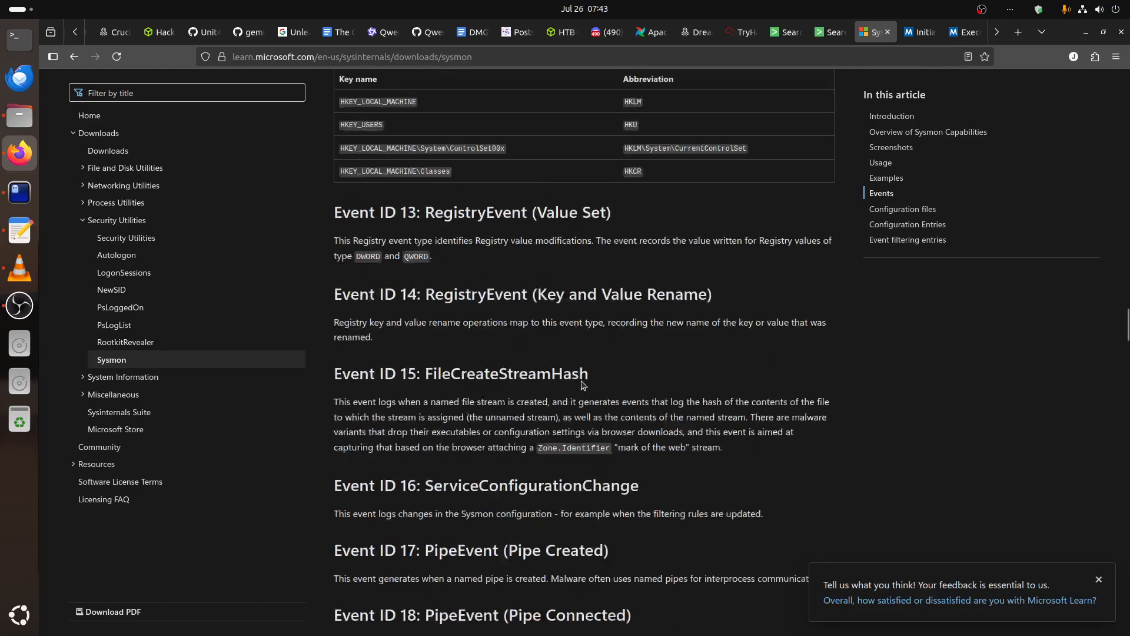
{"action": "left_click_drag", "start_coordinate": [358, 383], "coordinate": [782, 400]}
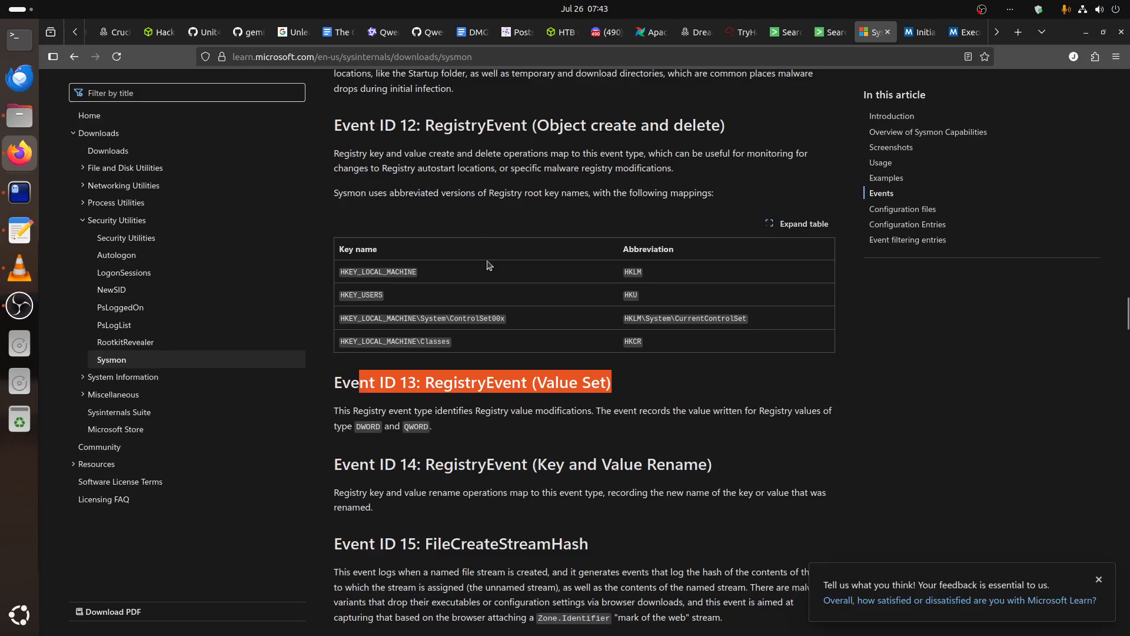
In the paw-tom Splunk table, open the events for the 10:58:29 EventCode 13 row in a new tab.
{"action": "left_click", "coordinate": [782, 37]}
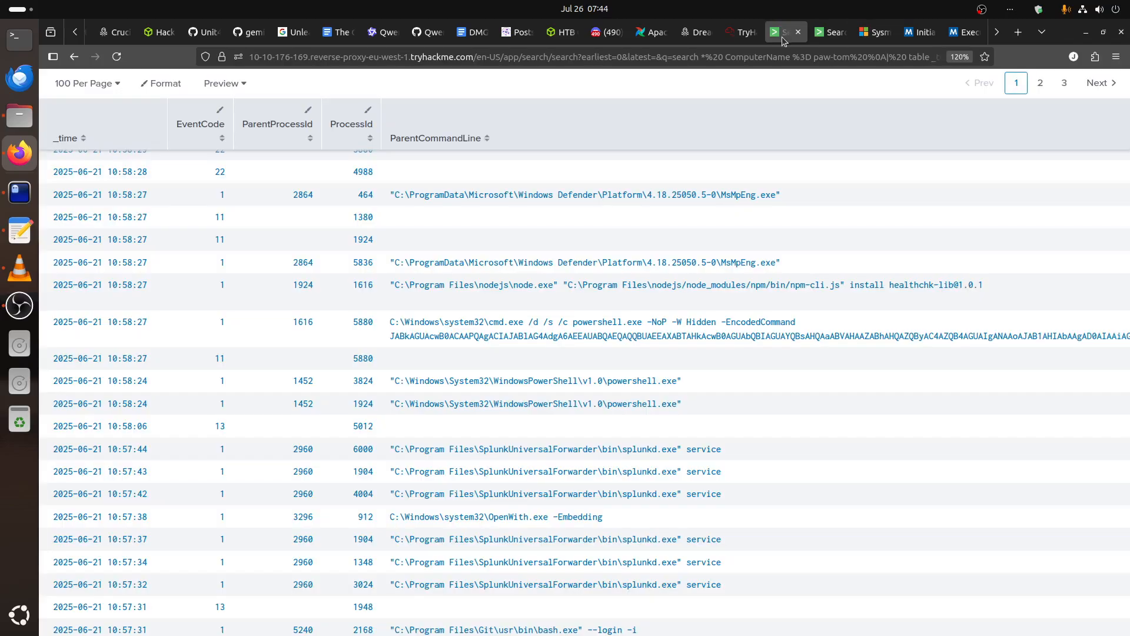
{"action": "scroll", "coordinate": [533, 393], "scroll_direction": "up", "scroll_amount": 3}
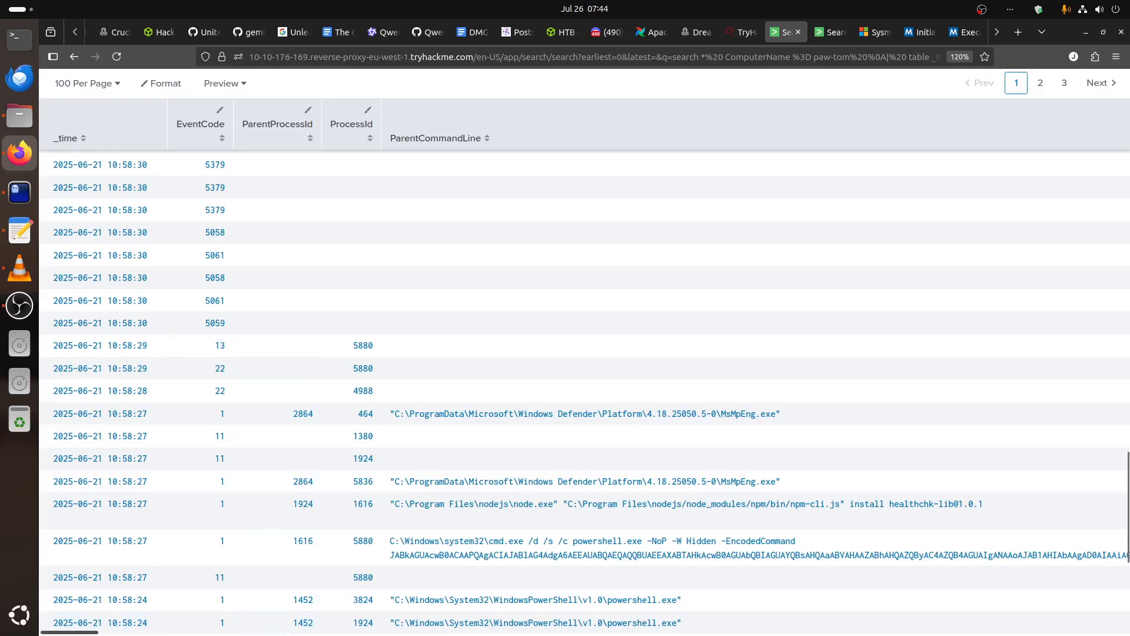
{"action": "mouse_move", "coordinate": [89, 634]}
{"action": "left_mouse_down"}
{"action": "mouse_move", "coordinate": [104, 633]}
{"action": "mouse_move", "coordinate": [92, 633]}
{"action": "left_mouse_up"}
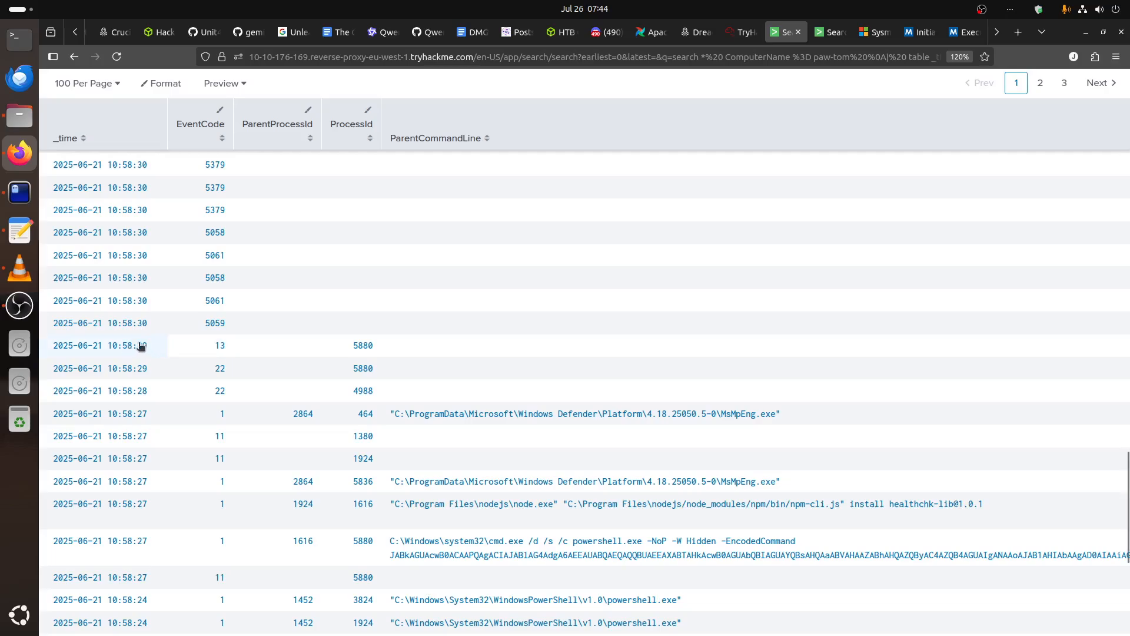
{"action": "left_click", "coordinate": [221, 346]}
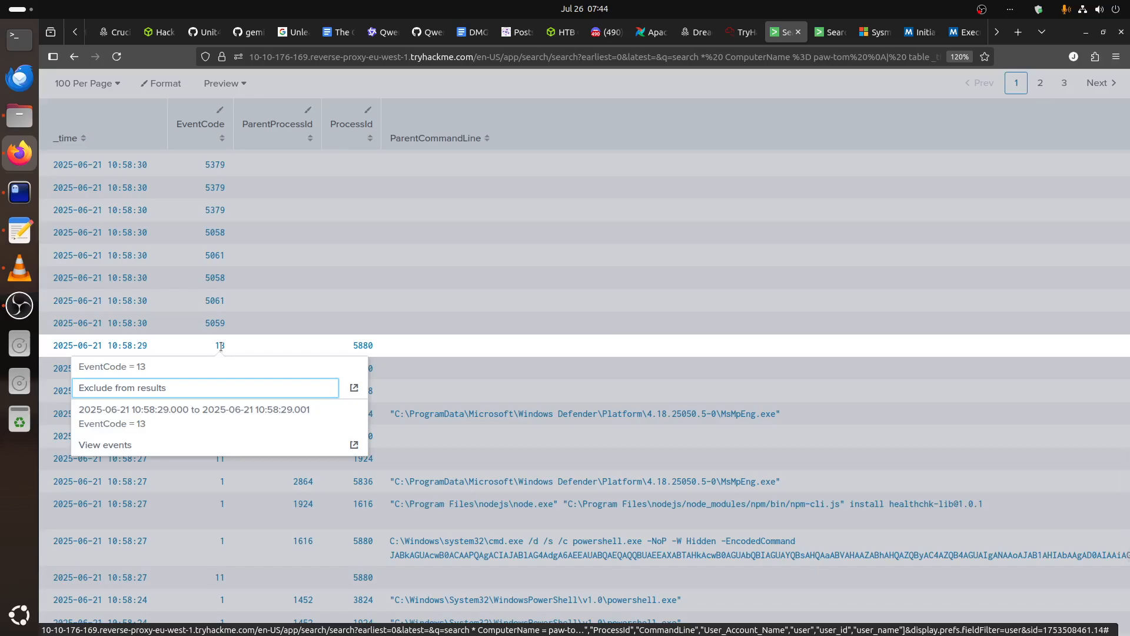
{"action": "left_click", "coordinate": [354, 447]}
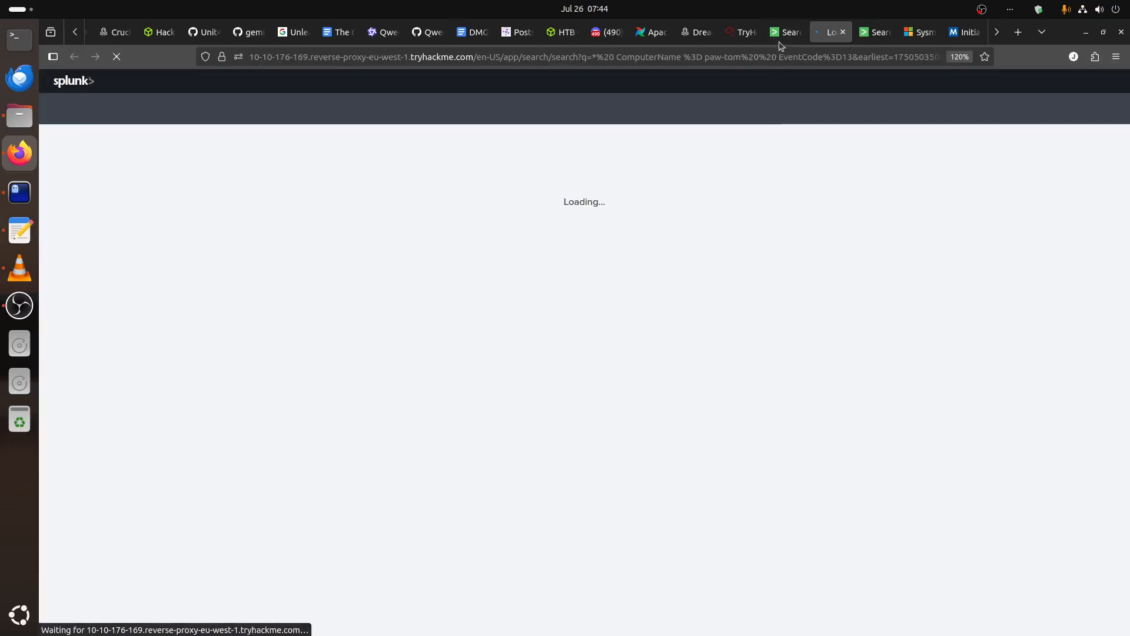
Check the remaining columns of the 10:58:29 EventCode 13 row in the paw-tom table.
{"action": "left_click", "coordinate": [779, 37]}
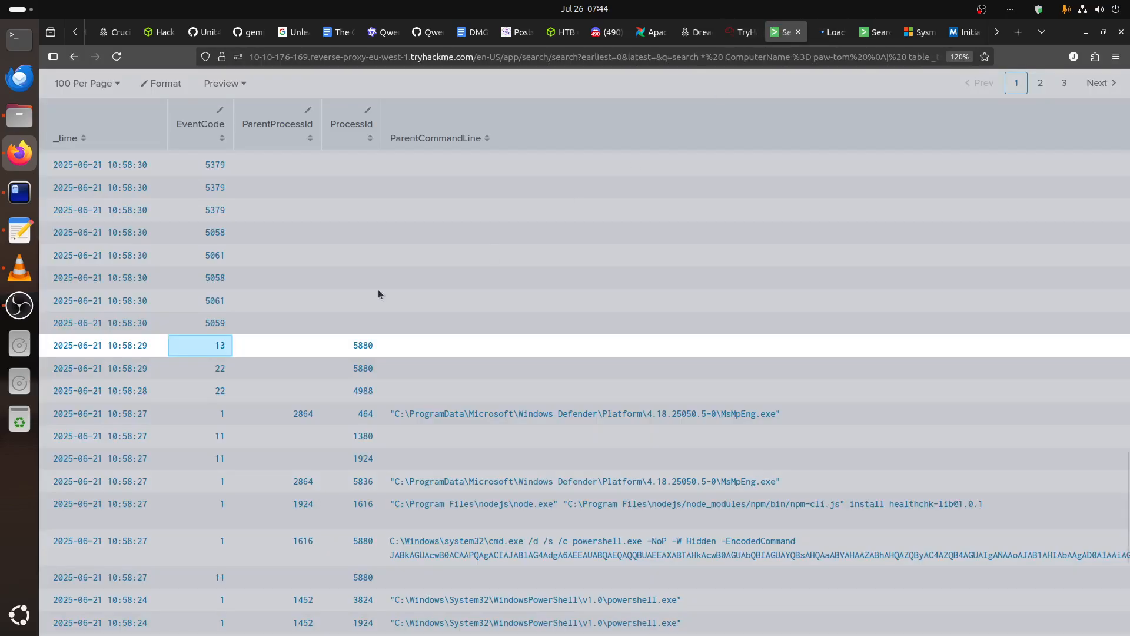
{"action": "left_click", "coordinate": [238, 347]}
{"action": "left_click", "coordinate": [555, 324]}
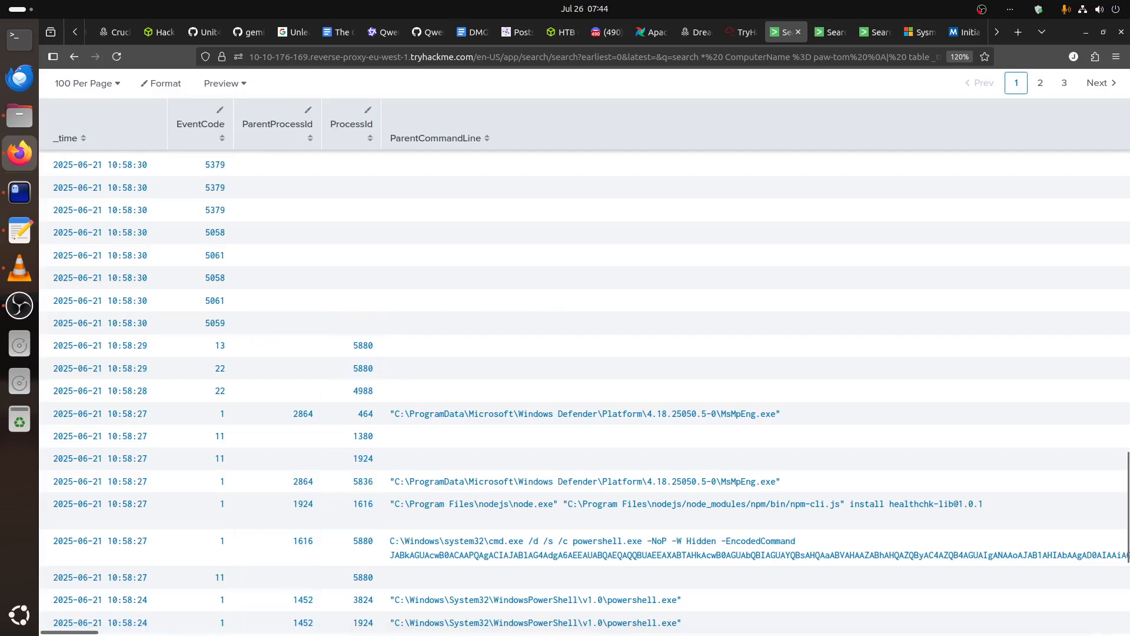
{"action": "scroll", "coordinate": [585, 365], "scroll_direction": "right", "scroll_amount": 15}
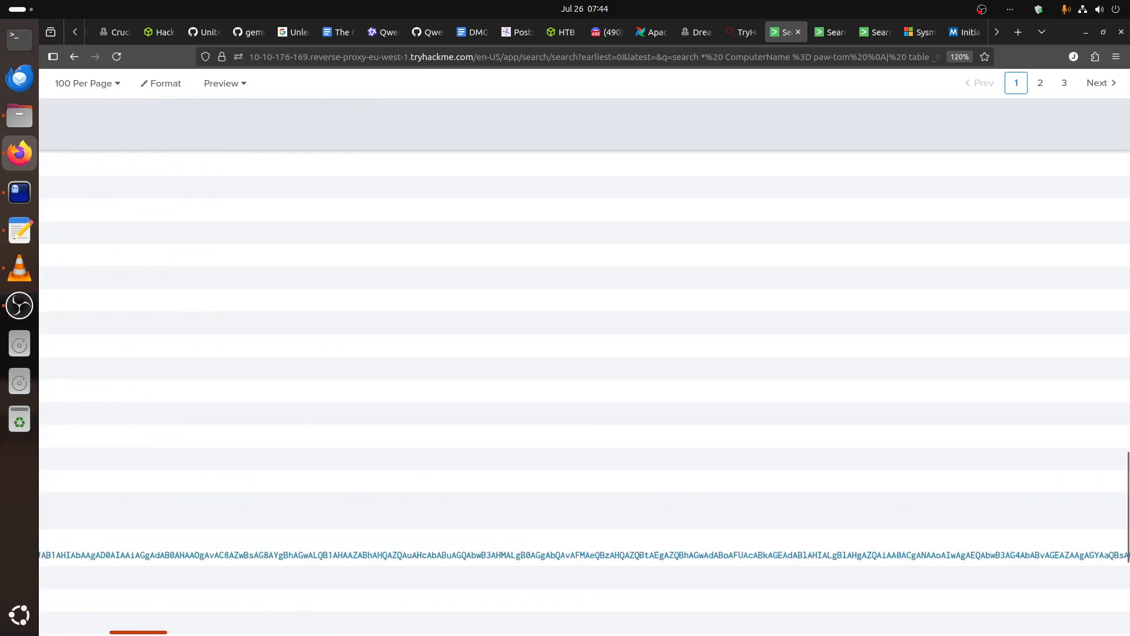
{"action": "left_click_drag", "start_coordinate": [474, 632], "coordinate": [65, 632]}
Examine the EventCode 13 event's Details, Image, ProcessId and TargetObject fields in its own search results.
{"action": "left_click", "coordinate": [822, 38]}
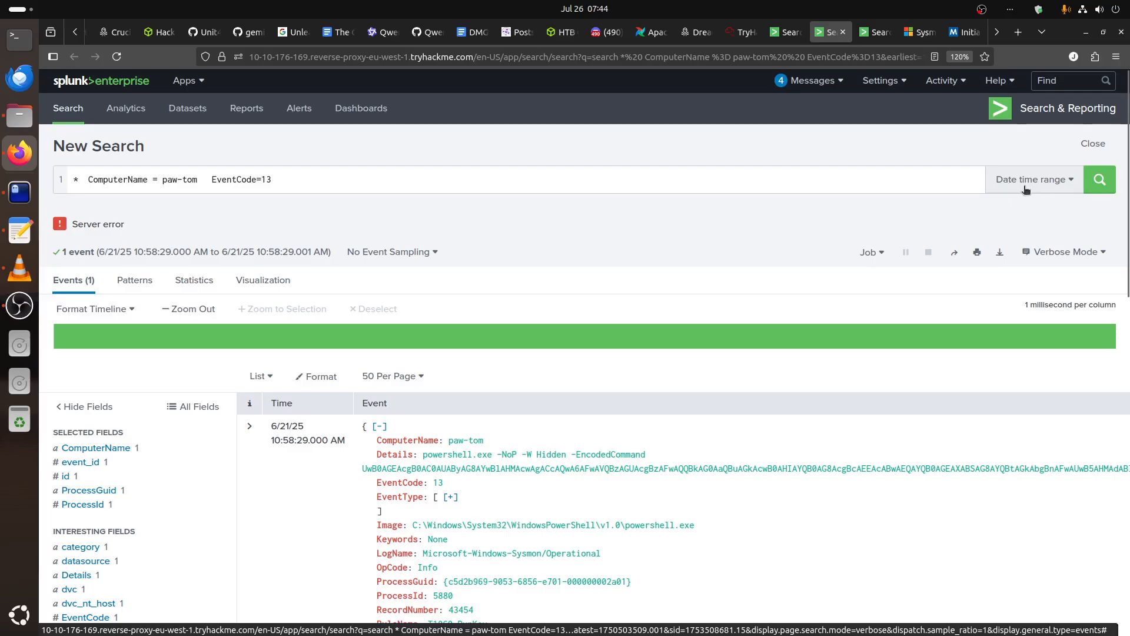
{"action": "scroll", "coordinate": [659, 404], "scroll_direction": "down", "scroll_amount": 3}
{"action": "scroll", "coordinate": [659, 403], "scroll_direction": "down", "scroll_amount": 1}
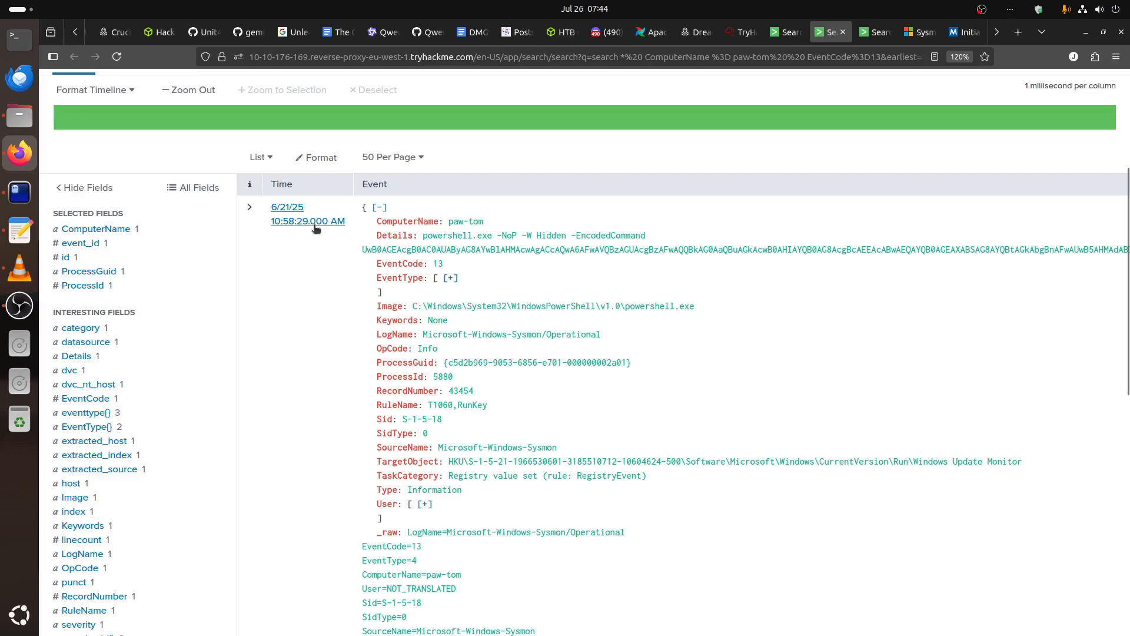
{"action": "scroll", "coordinate": [520, 250], "scroll_direction": "down", "scroll_amount": 10}
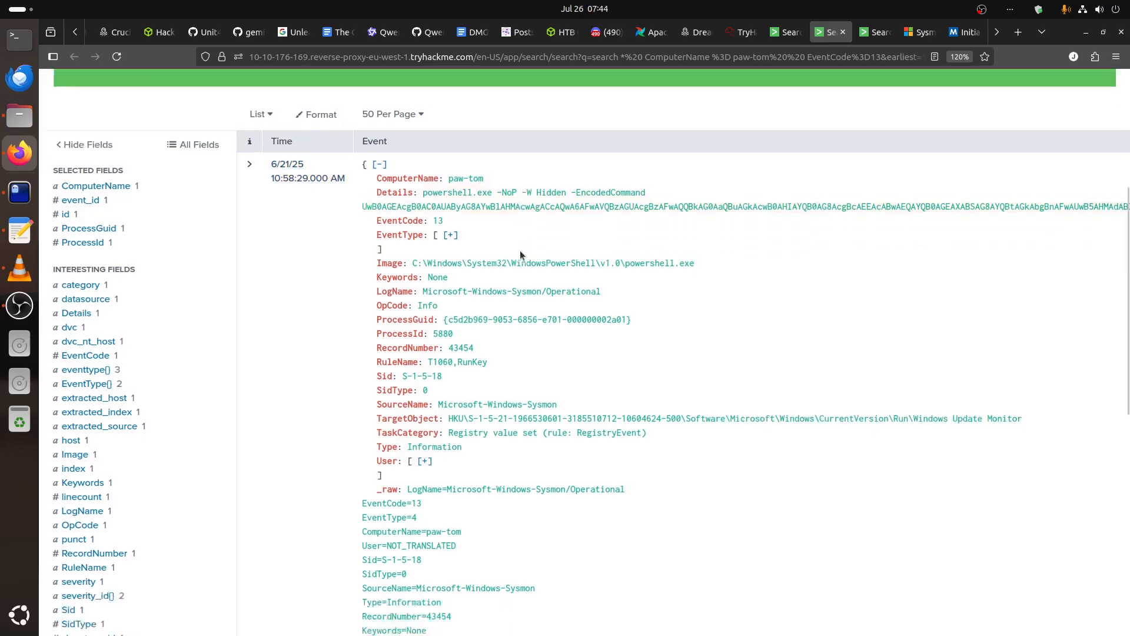
{"action": "scroll", "coordinate": [521, 264], "scroll_direction": "up", "scroll_amount": 10}
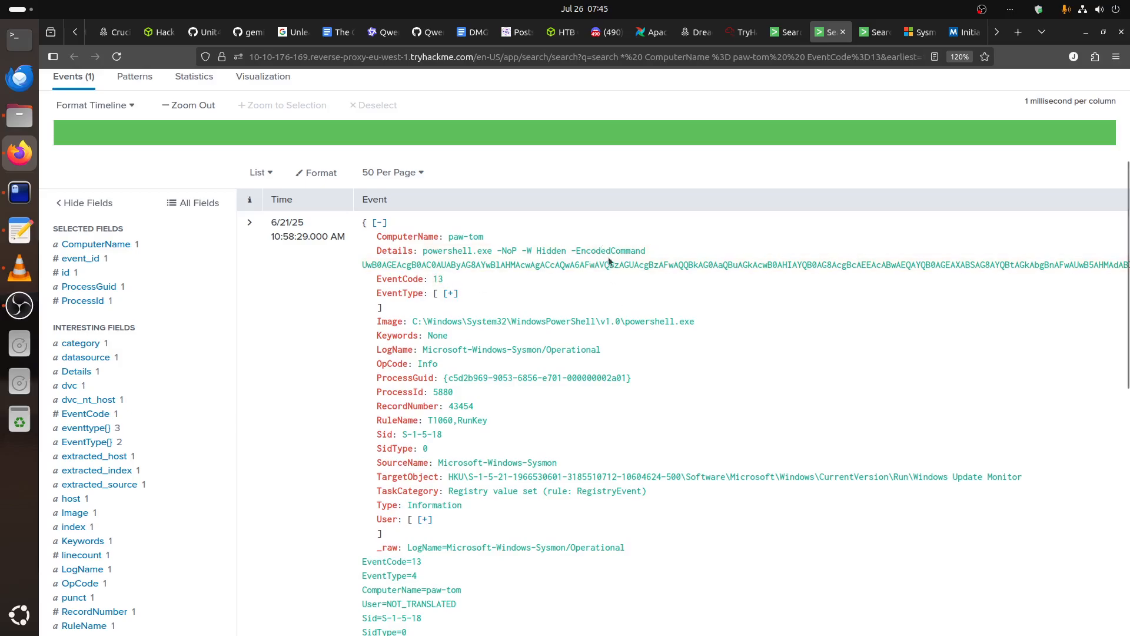
Switch to the decoded PowerShell script in the terminal and check its section that adds registry persistence.
{"action": "left_click", "coordinate": [20, 192]}
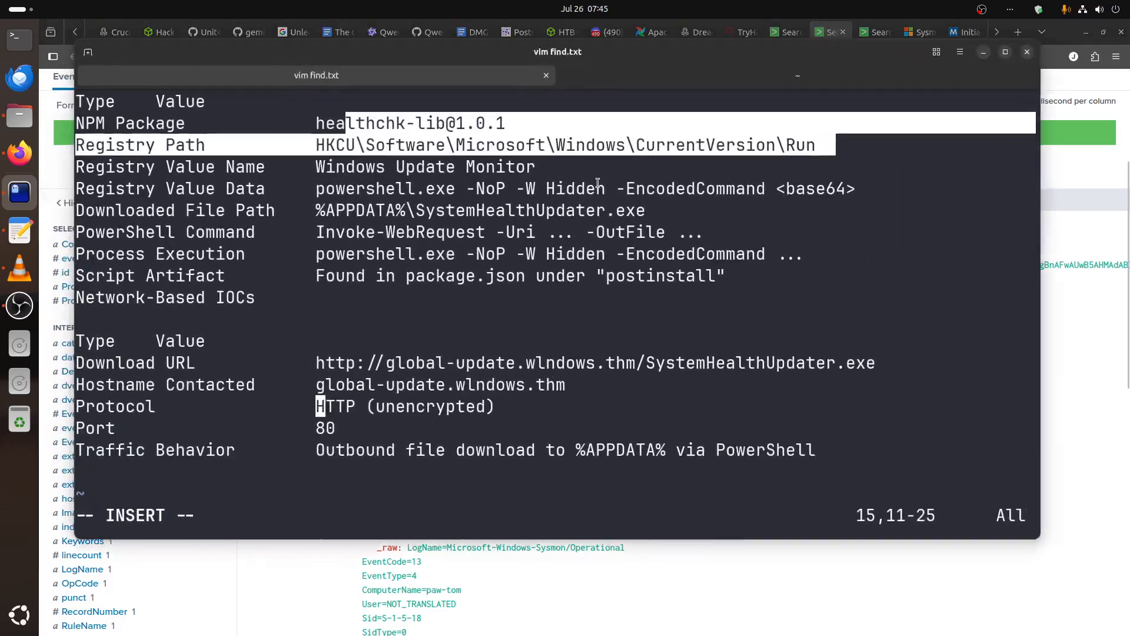
{"action": "left_click", "coordinate": [595, 81]}
{"action": "left_click", "coordinate": [388, 435]}
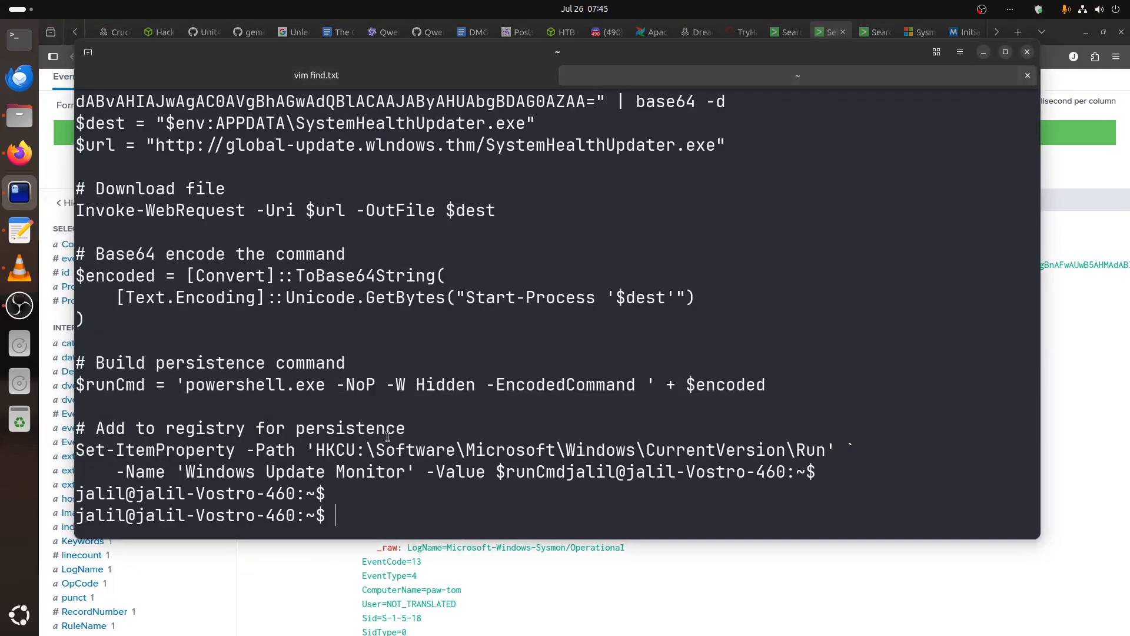
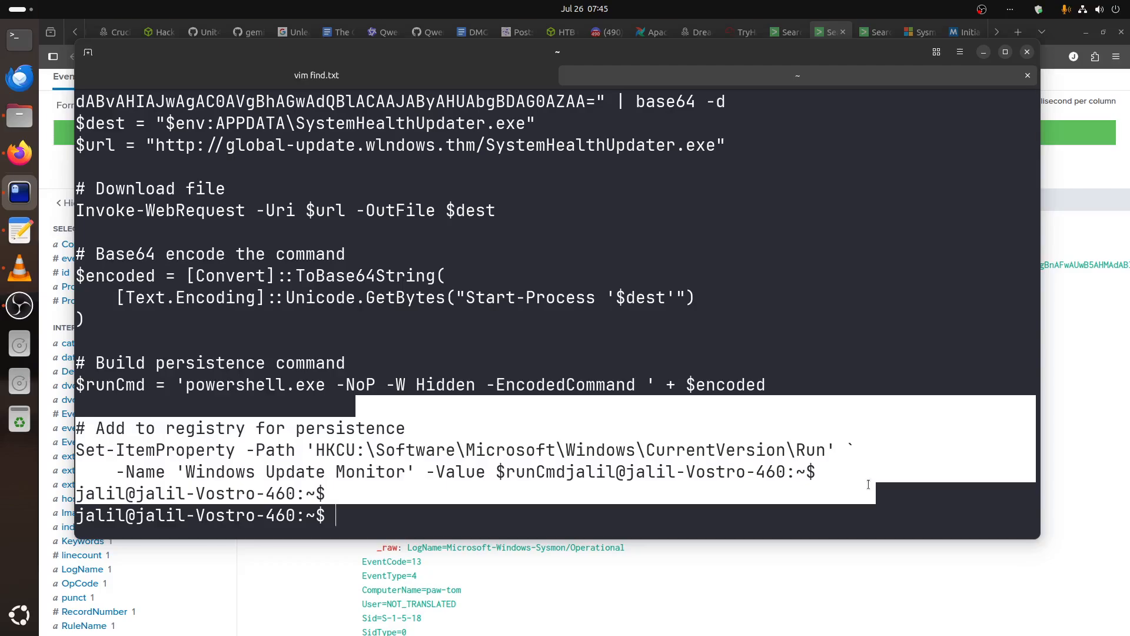
Return from the terminal to Splunk and review the EventCode 13 registry event against the paw-tom events table.
{"action": "left_click", "coordinate": [983, 52]}
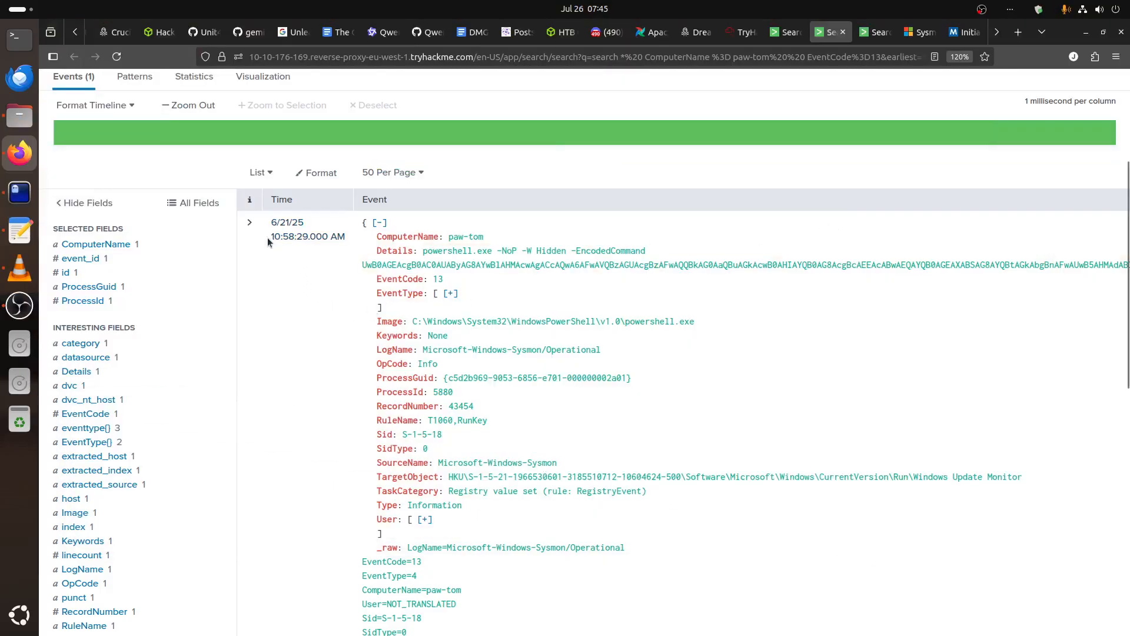
{"action": "left_click", "coordinate": [348, 238]}
{"action": "left_click", "coordinate": [612, 220]}
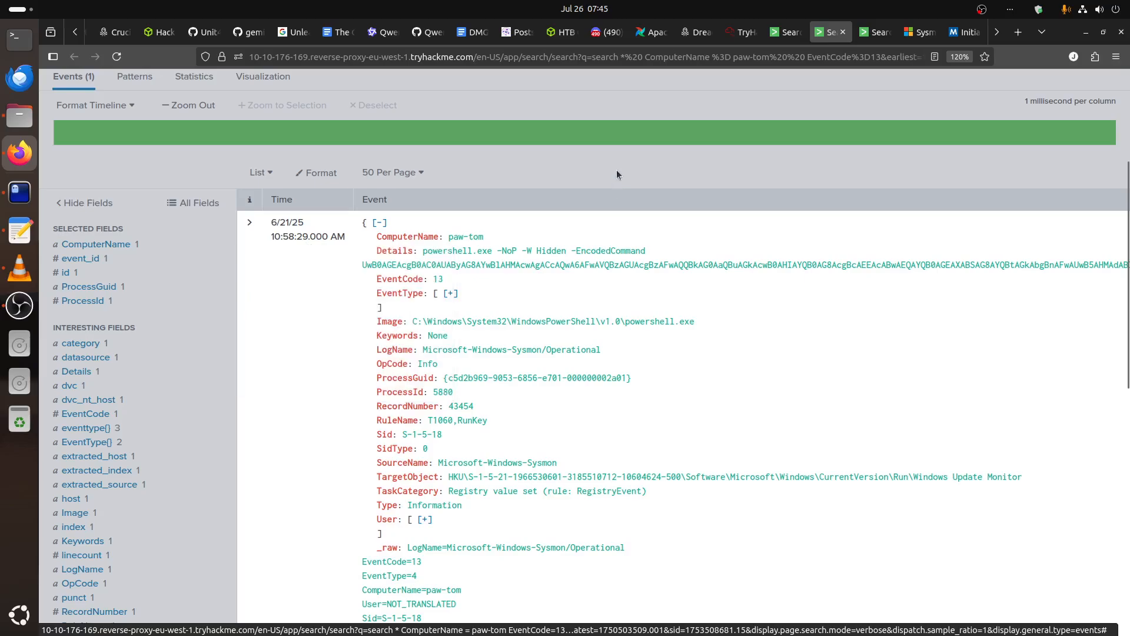
{"action": "left_click", "coordinate": [785, 31]}
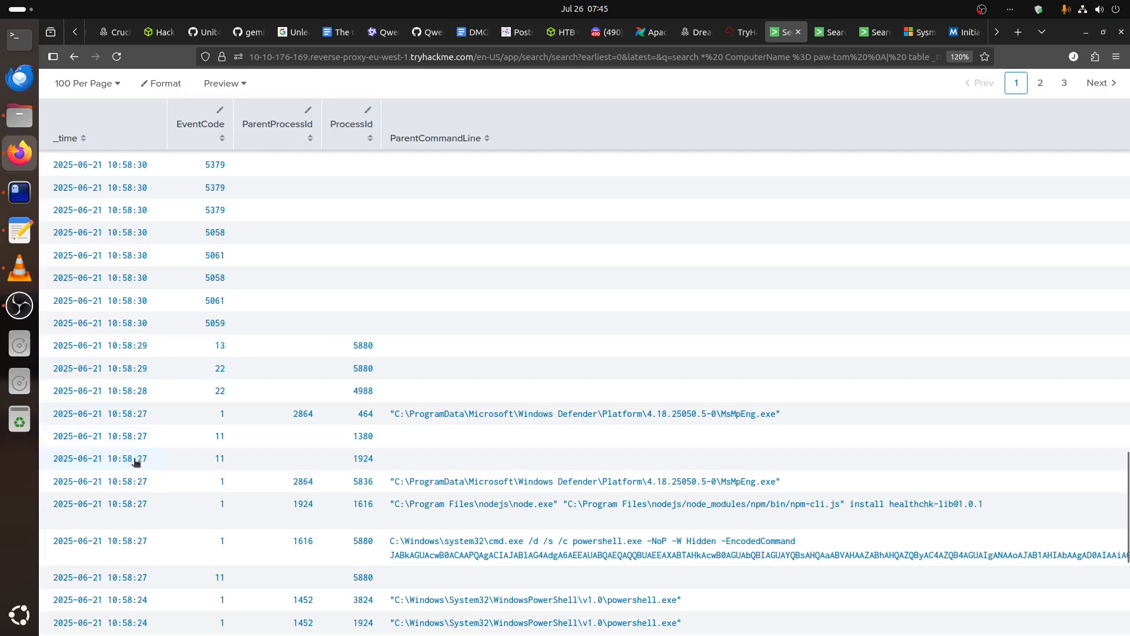
{"action": "left_click", "coordinate": [830, 32]}
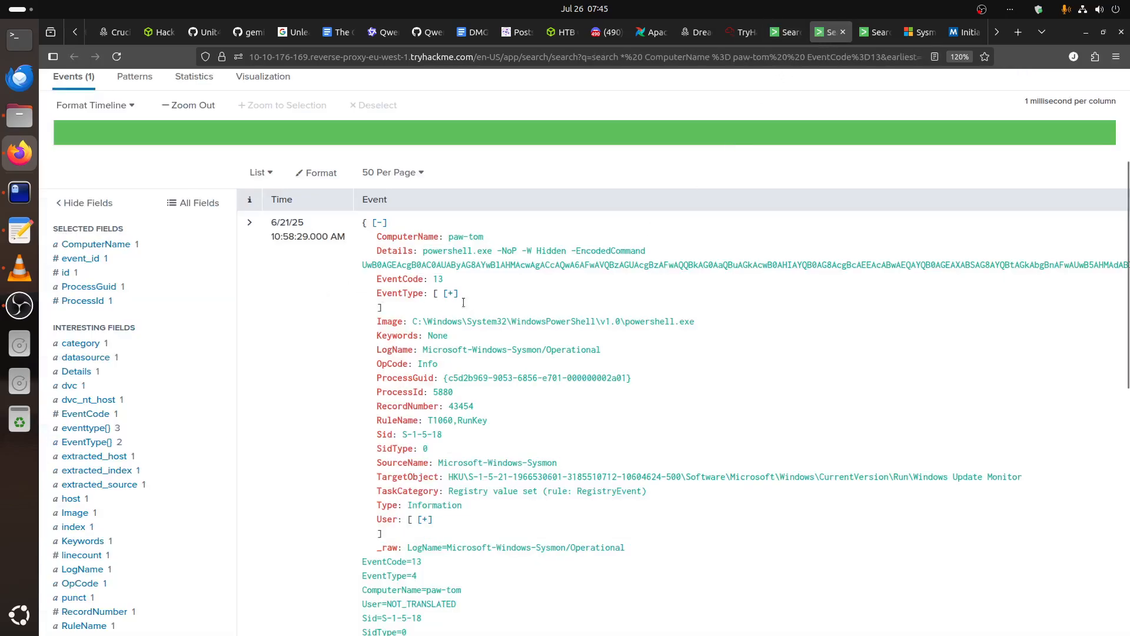
{"action": "left_click_drag", "start_coordinate": [502, 222], "coordinate": [543, 294]}
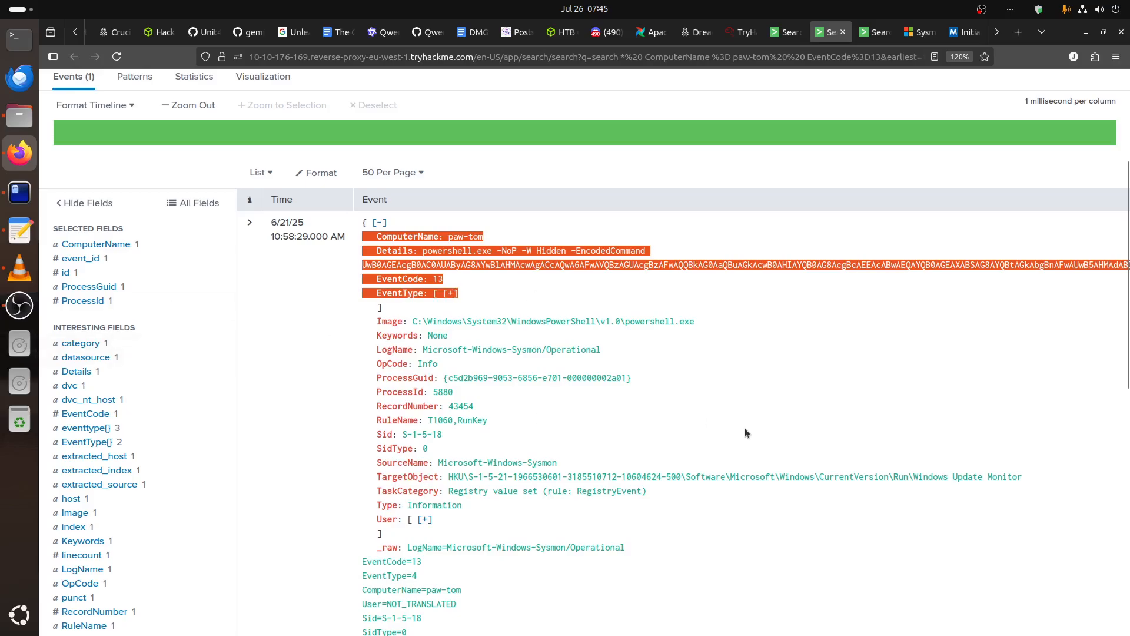
In the TryHackMe simulation's timeline, start adding stage 1 and title it "Initial Access".
{"action": "left_click", "coordinate": [740, 32]}
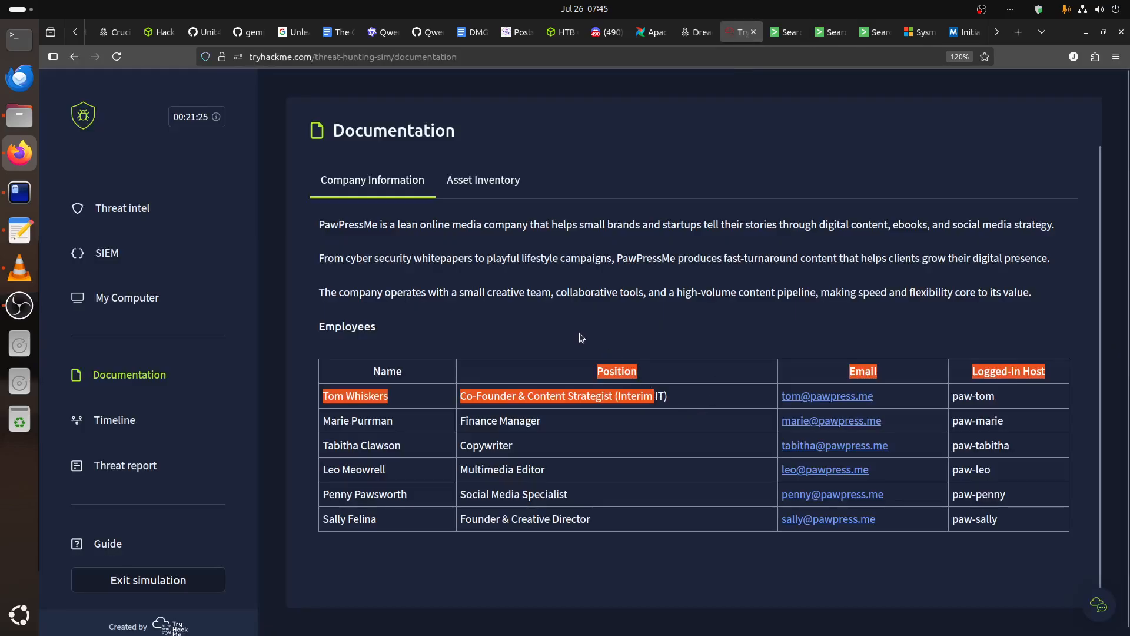
{"action": "left_click", "coordinate": [582, 337]}
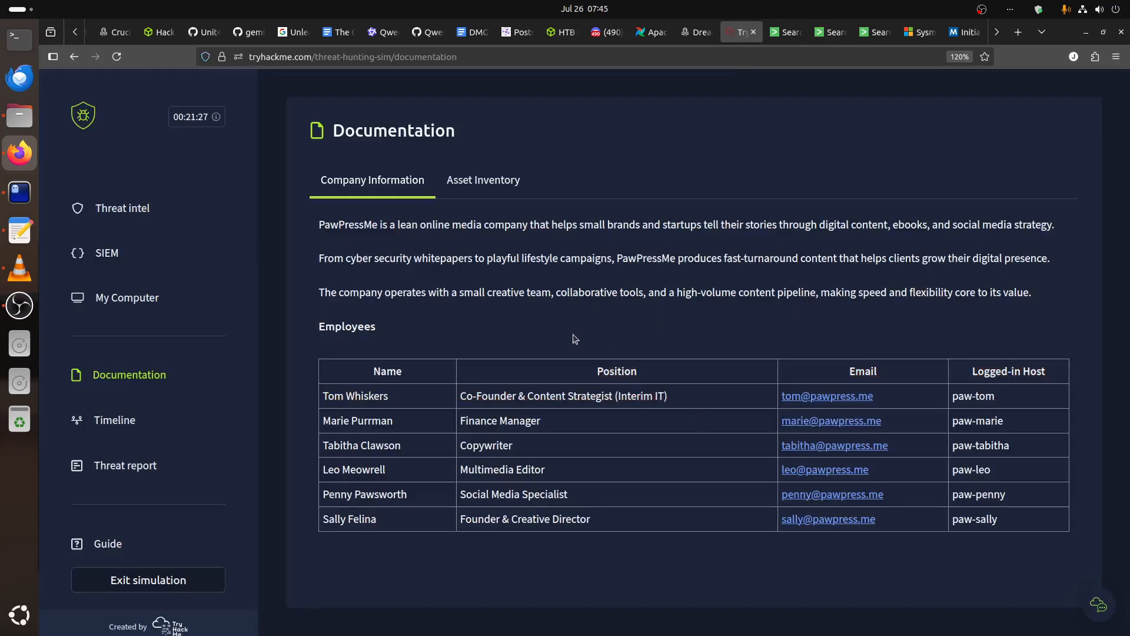
{"action": "left_click", "coordinate": [118, 420]}
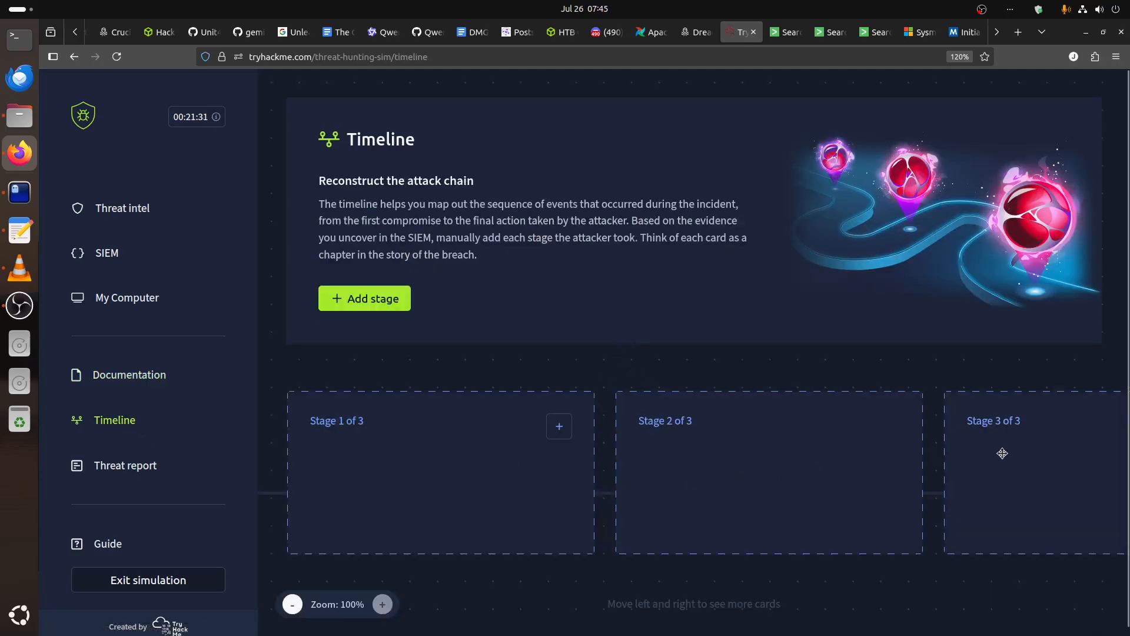
{"action": "left_click", "coordinate": [569, 428]}
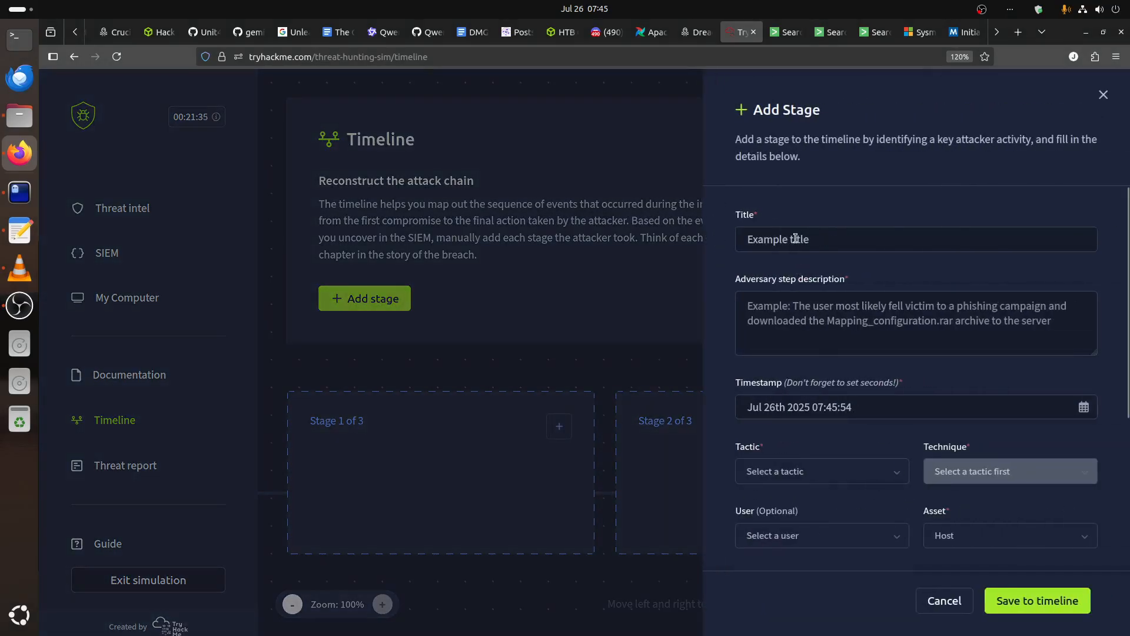
{"action": "left_click", "coordinate": [795, 238]}
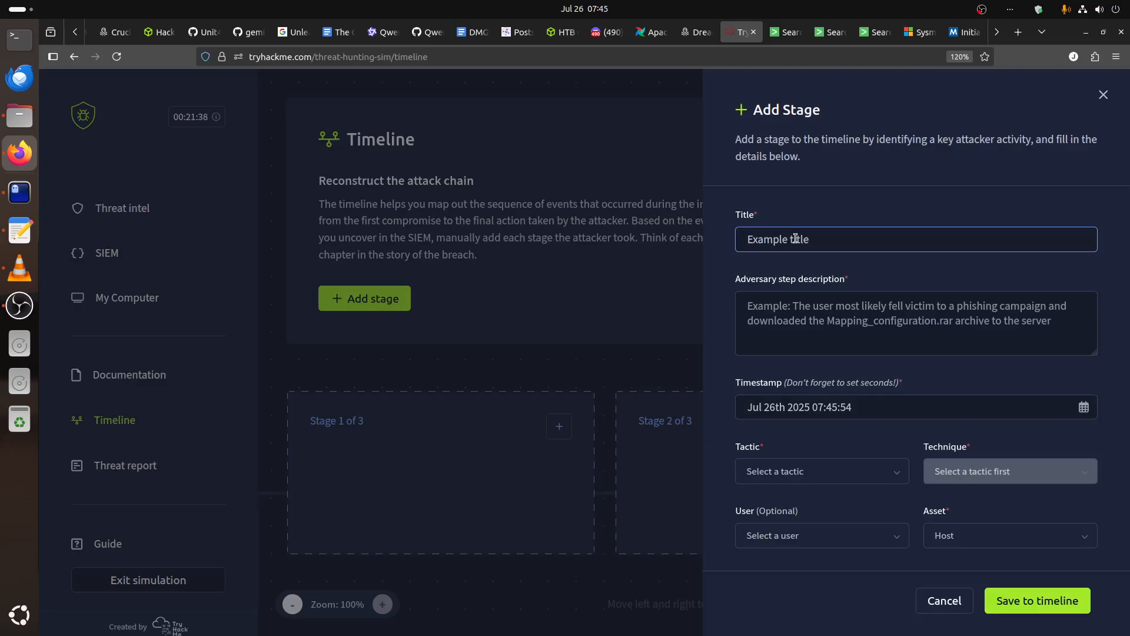
{"action": "type", "text": "Ini"}
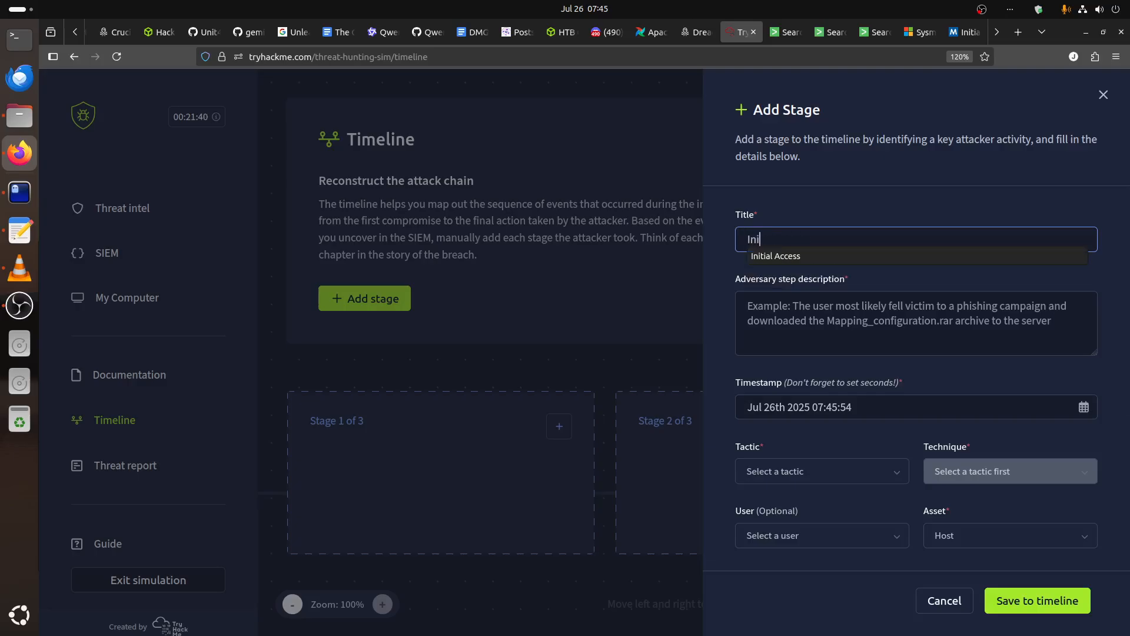
{"action": "left_click", "coordinate": [808, 255]}
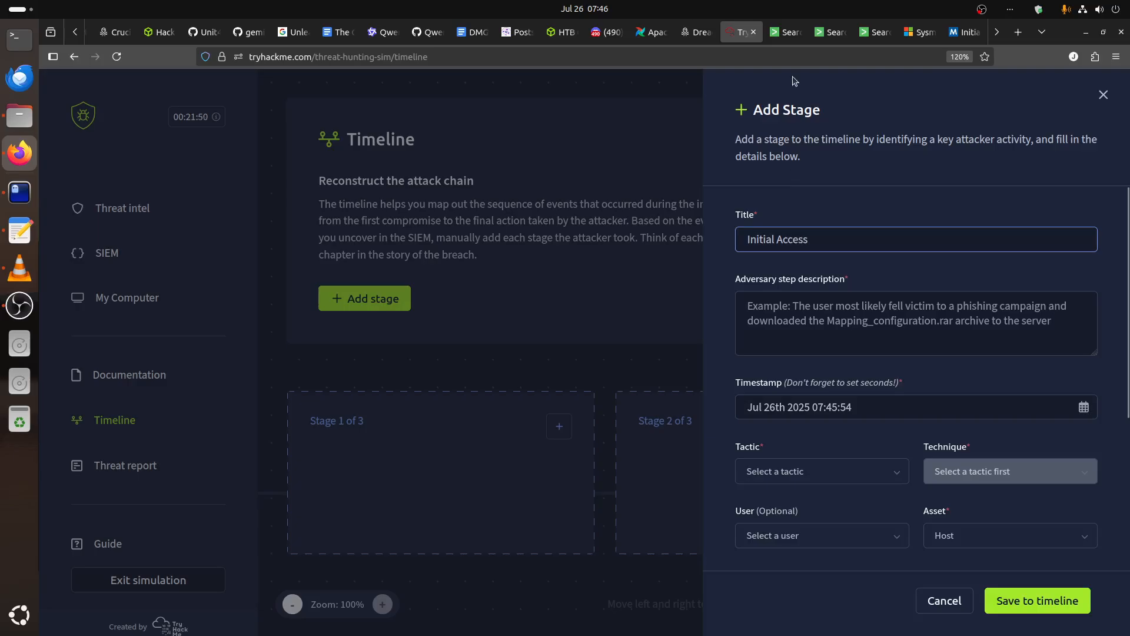
Consult the npm install rows in the paw-tom table and set the stage's timestamp to June 21, 2025, hour 10.
{"action": "left_click", "coordinate": [789, 33]}
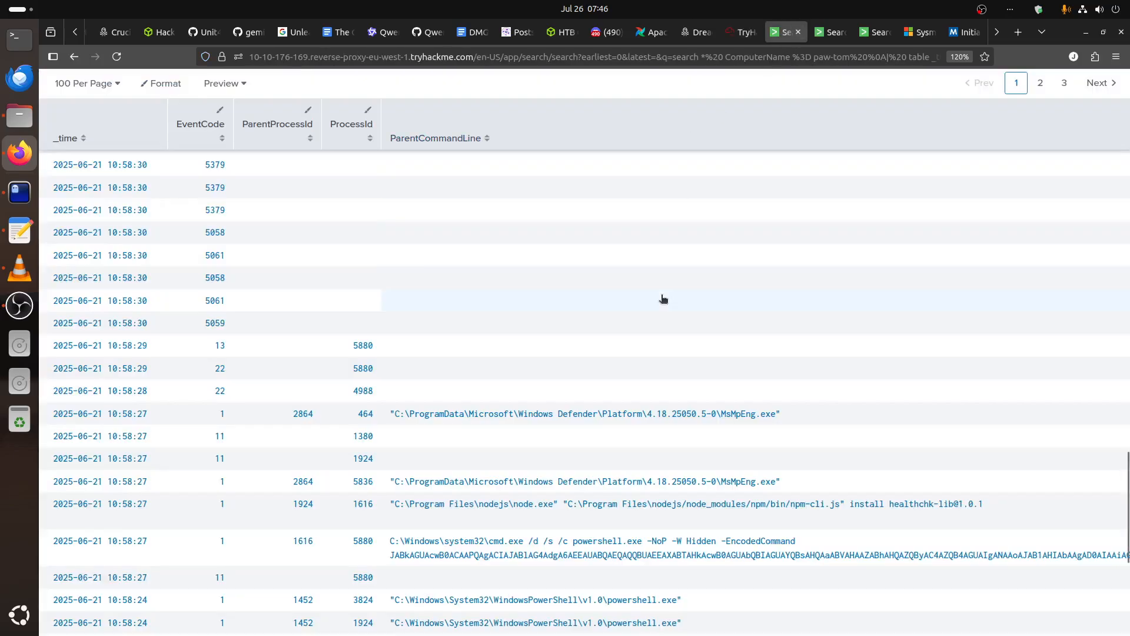
{"action": "scroll", "coordinate": [663, 299], "scroll_direction": "down", "scroll_amount": 2}
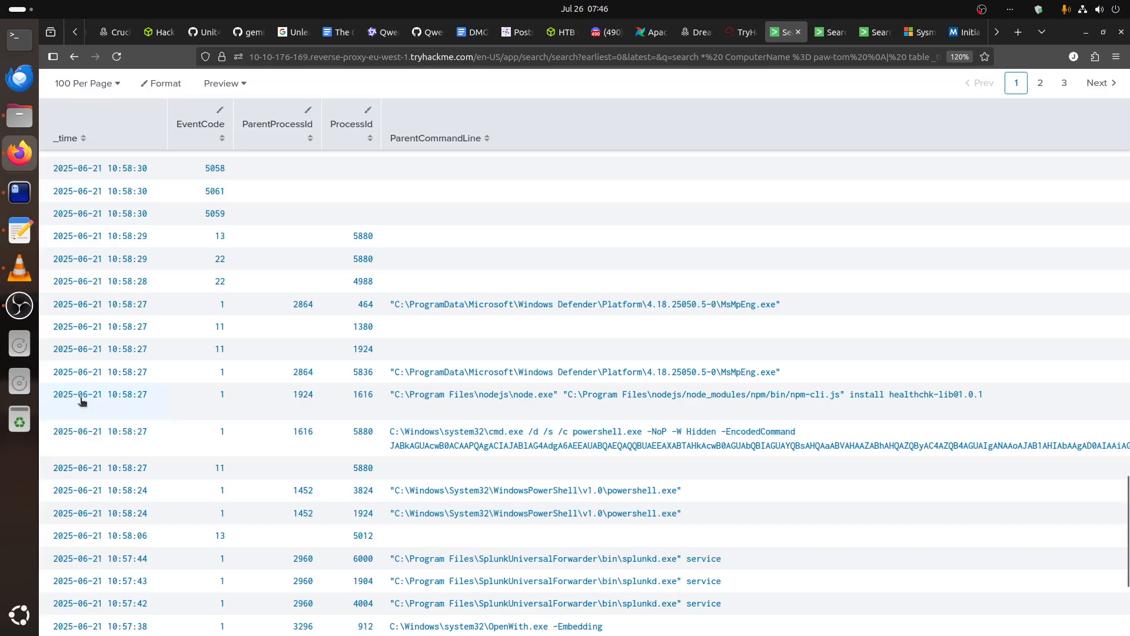
{"action": "left_click", "coordinate": [740, 32]}
{"action": "left_click", "coordinate": [794, 408]}
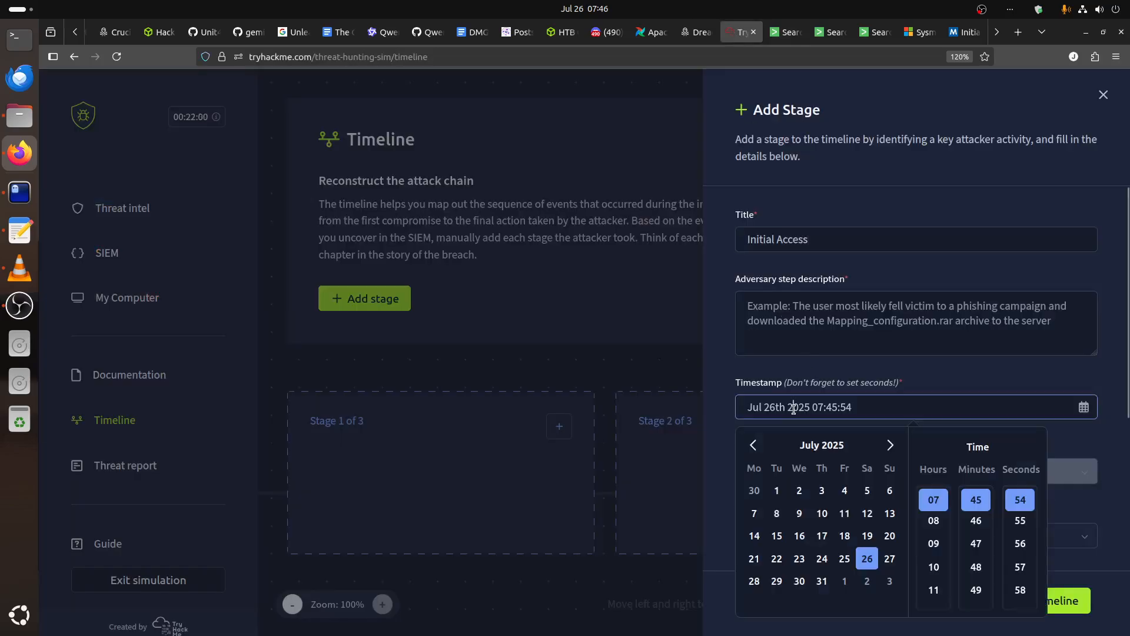
{"action": "left_click", "coordinate": [753, 444]}
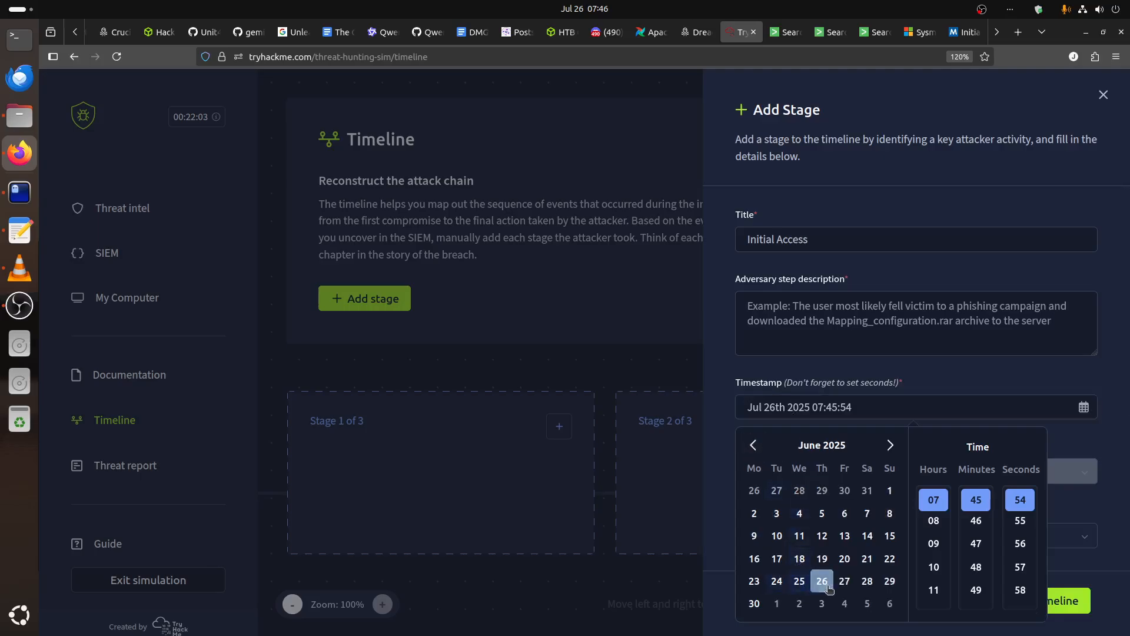
{"action": "left_click", "coordinate": [867, 558]}
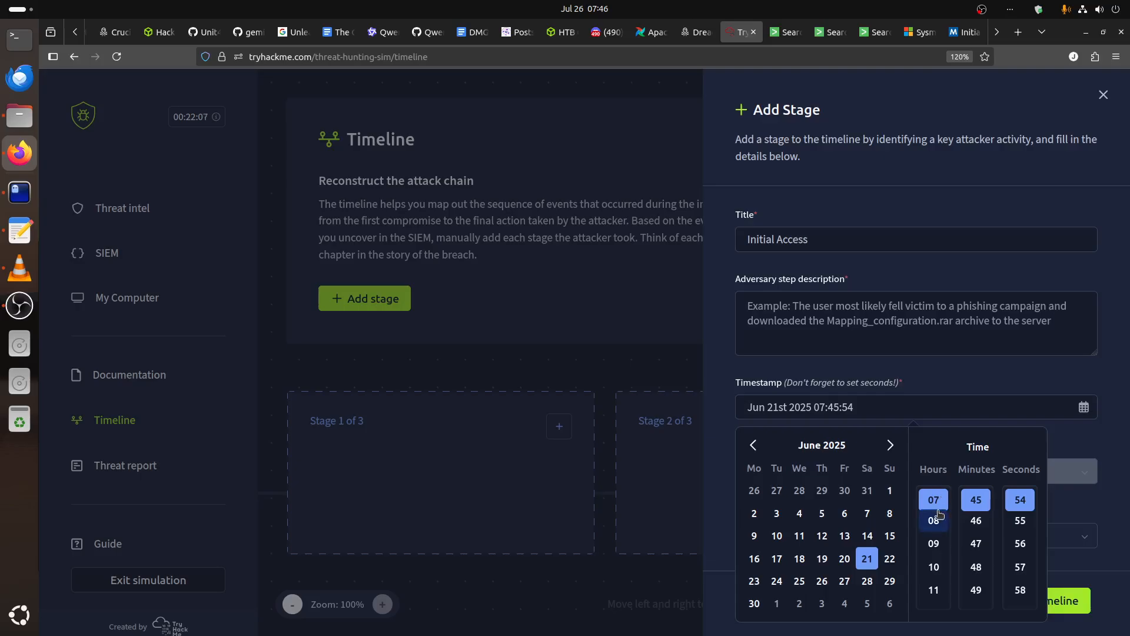
{"action": "scroll", "coordinate": [940, 524], "scroll_direction": "down", "scroll_amount": 3}
{"action": "scroll", "coordinate": [943, 541], "scroll_direction": "up", "scroll_amount": 3}
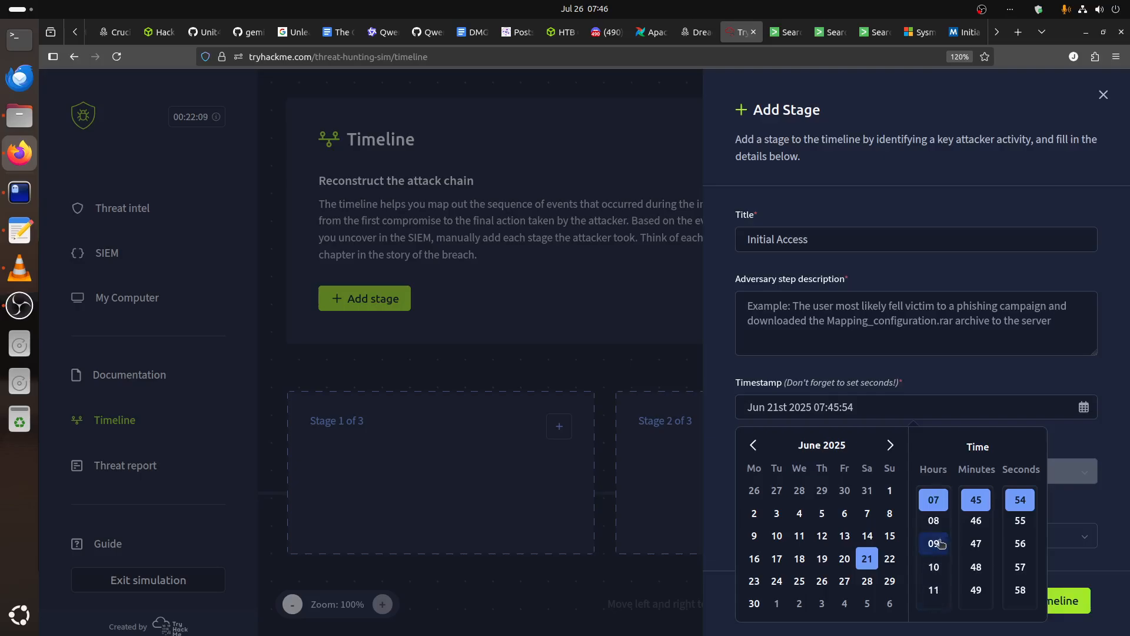
{"action": "left_click", "coordinate": [935, 567]}
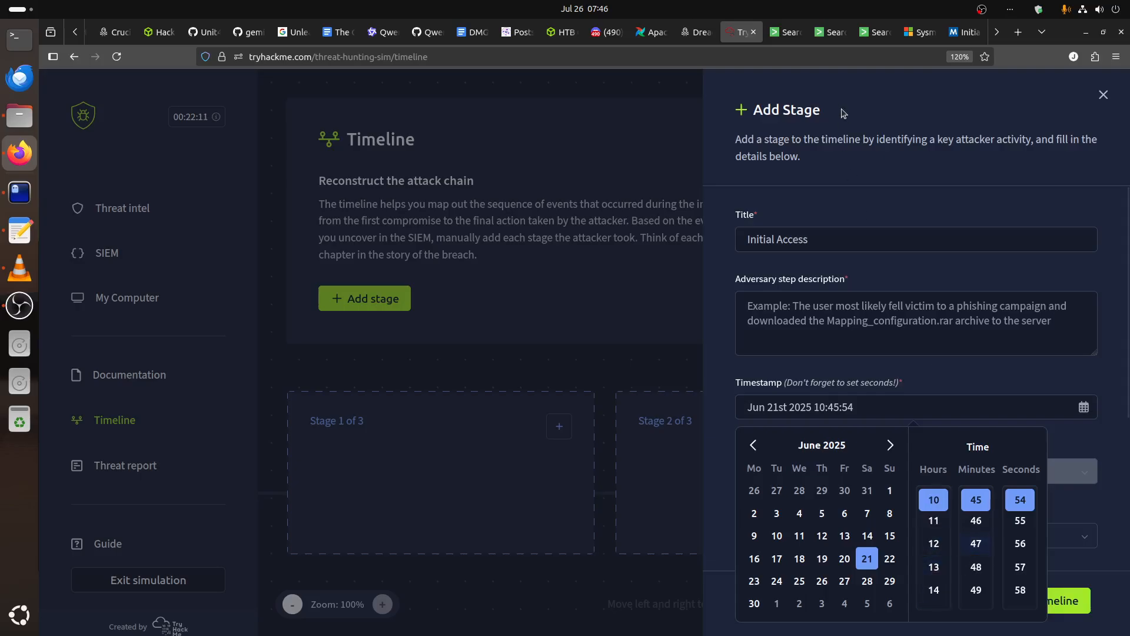
Set the stage timestamp's minutes to 58 and seconds to 27, checking the paw-tom table, and close the date picker.
{"action": "left_click", "coordinate": [786, 32]}
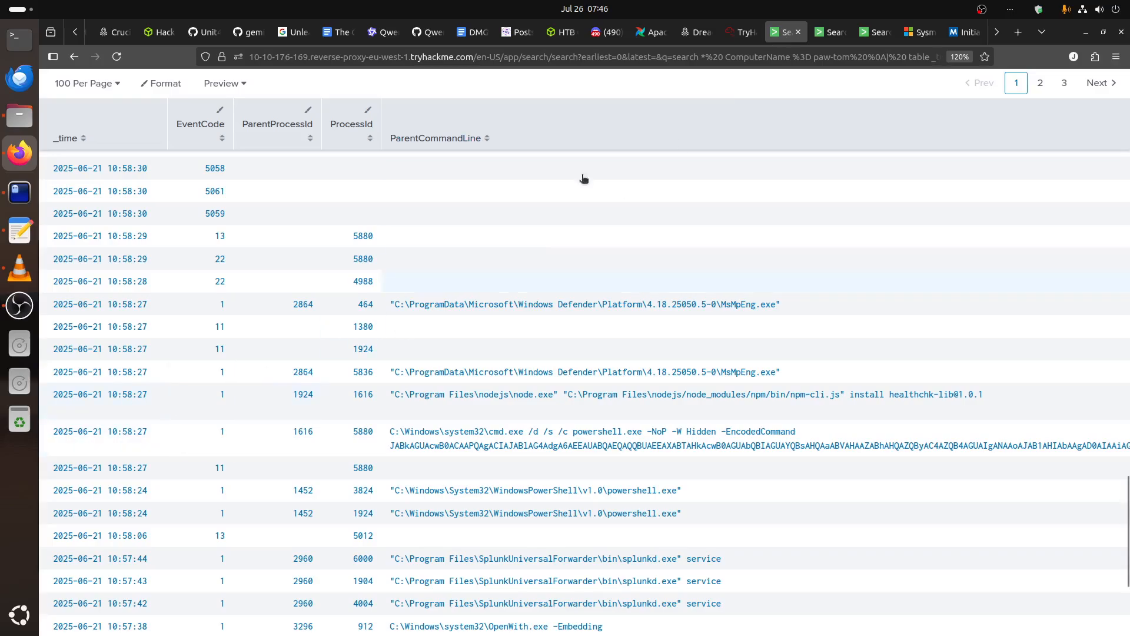
{"action": "left_click", "coordinate": [743, 31]}
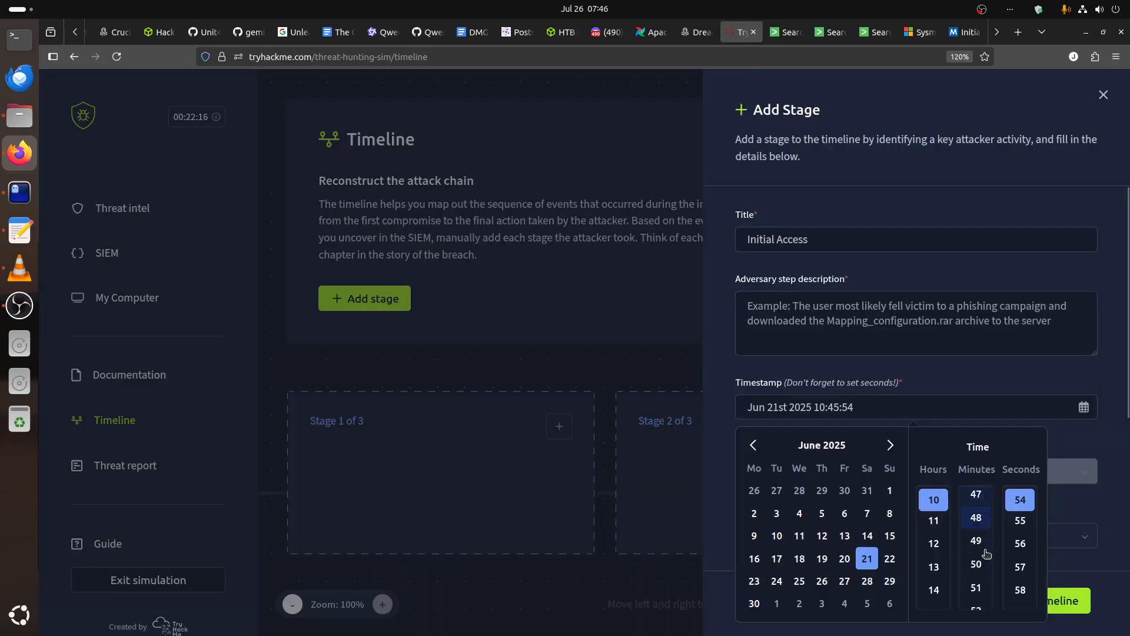
{"action": "scroll", "coordinate": [987, 554], "scroll_direction": "down", "scroll_amount": 2}
{"action": "scroll", "coordinate": [987, 550], "scroll_direction": "down", "scroll_amount": 3}
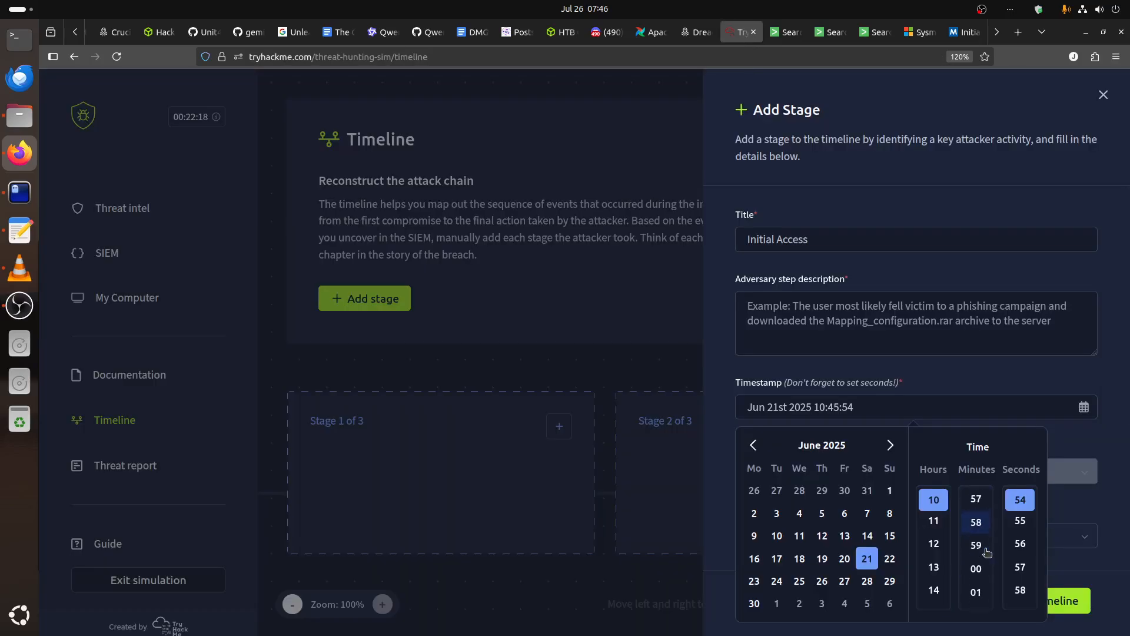
{"action": "left_click", "coordinate": [977, 521]}
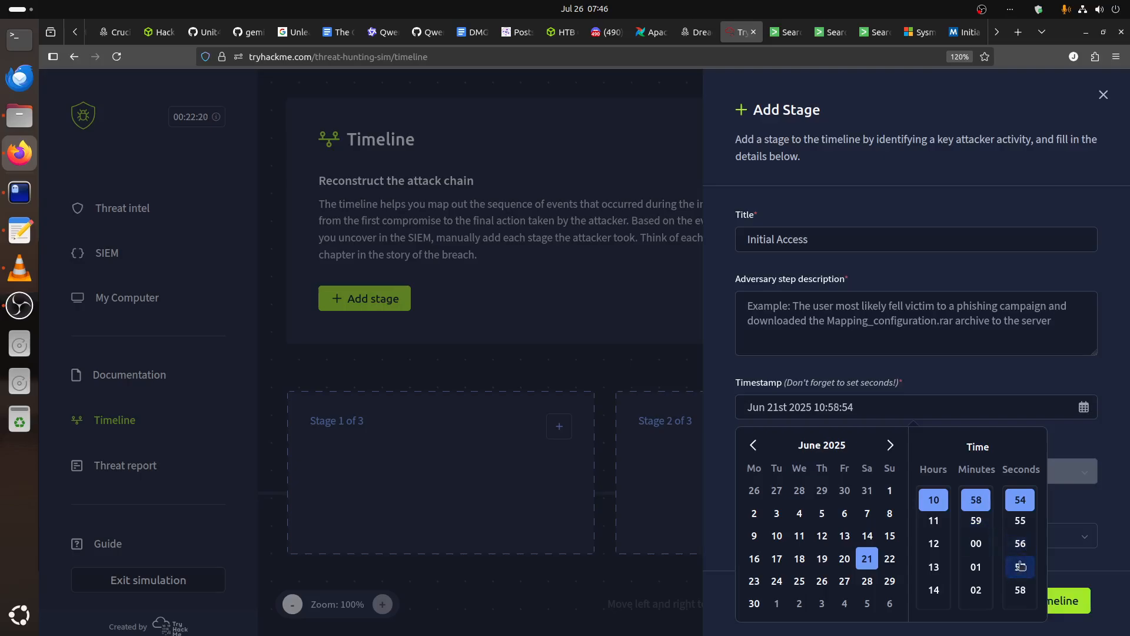
{"action": "scroll", "coordinate": [1024, 548], "scroll_direction": "down", "scroll_amount": 12}
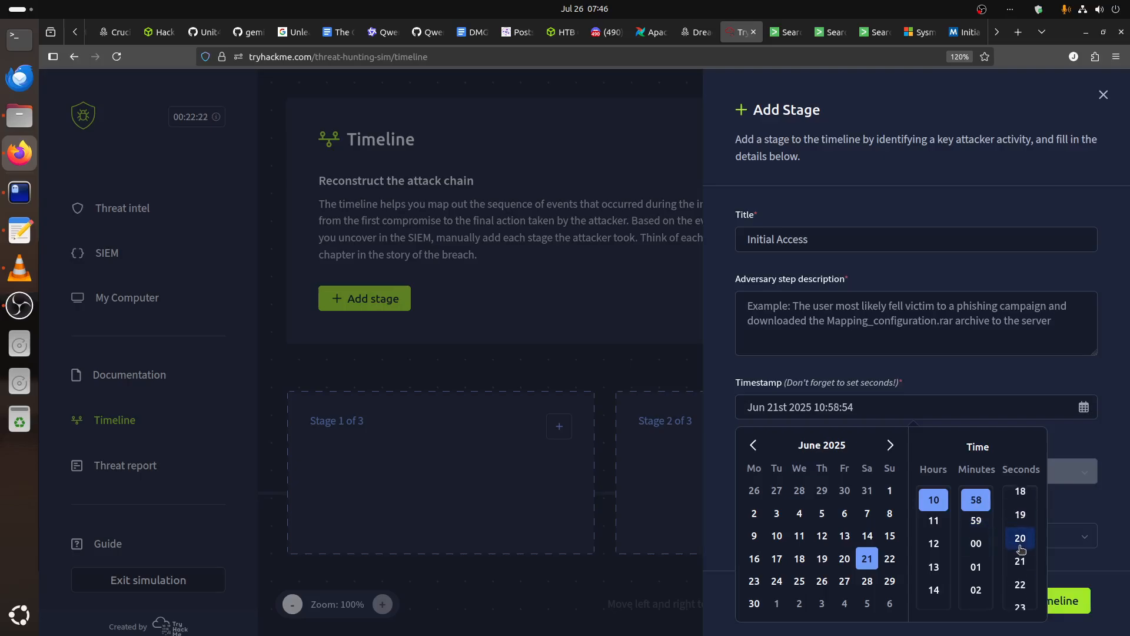
{"action": "scroll", "coordinate": [1022, 548], "scroll_direction": "down", "scroll_amount": 4}
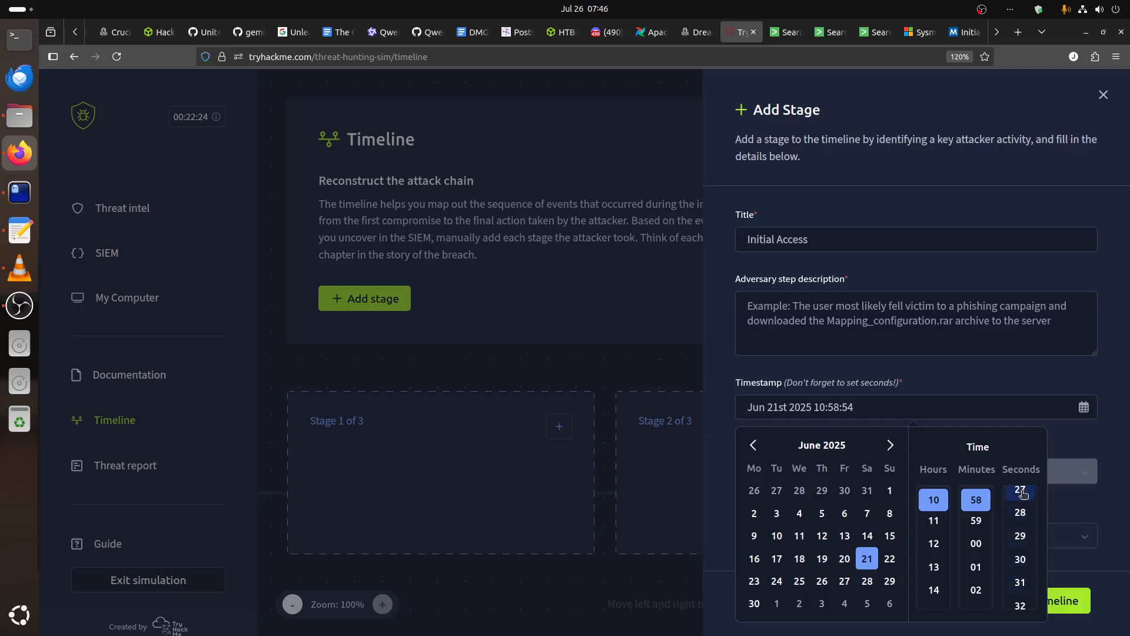
{"action": "left_click", "coordinate": [1020, 492]}
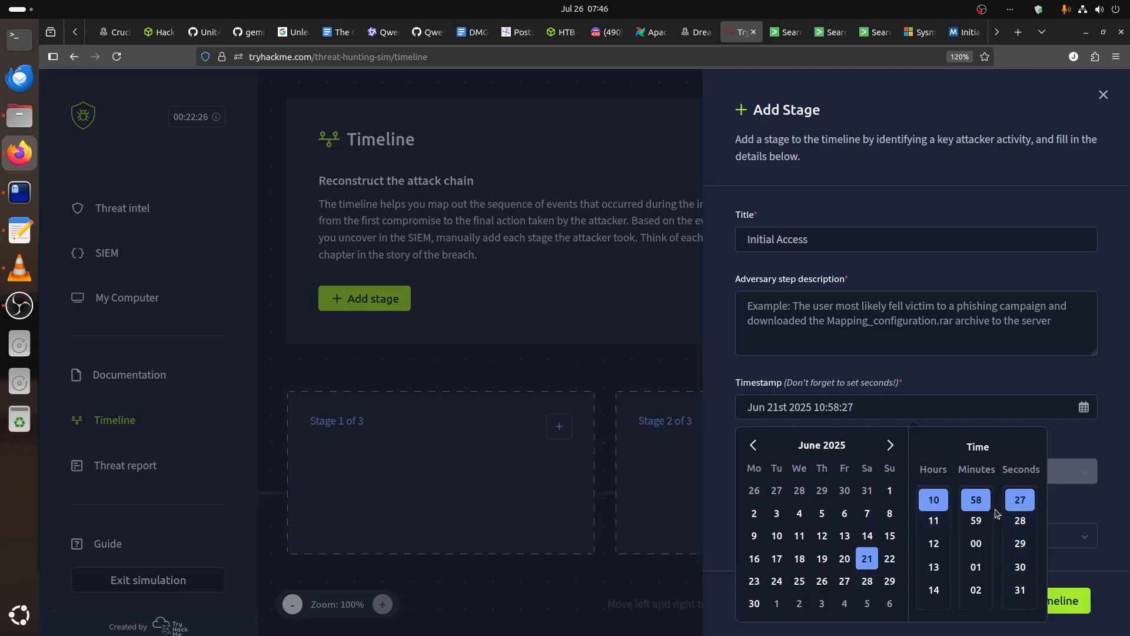
{"action": "left_click", "coordinate": [858, 402]}
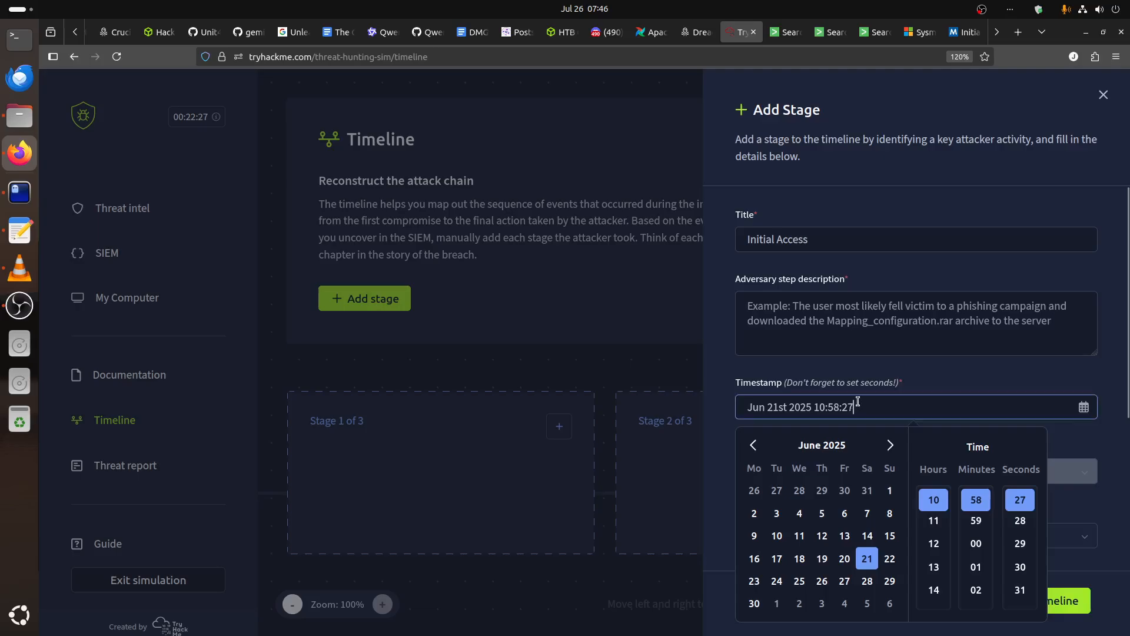
{"action": "left_click", "coordinate": [910, 338]}
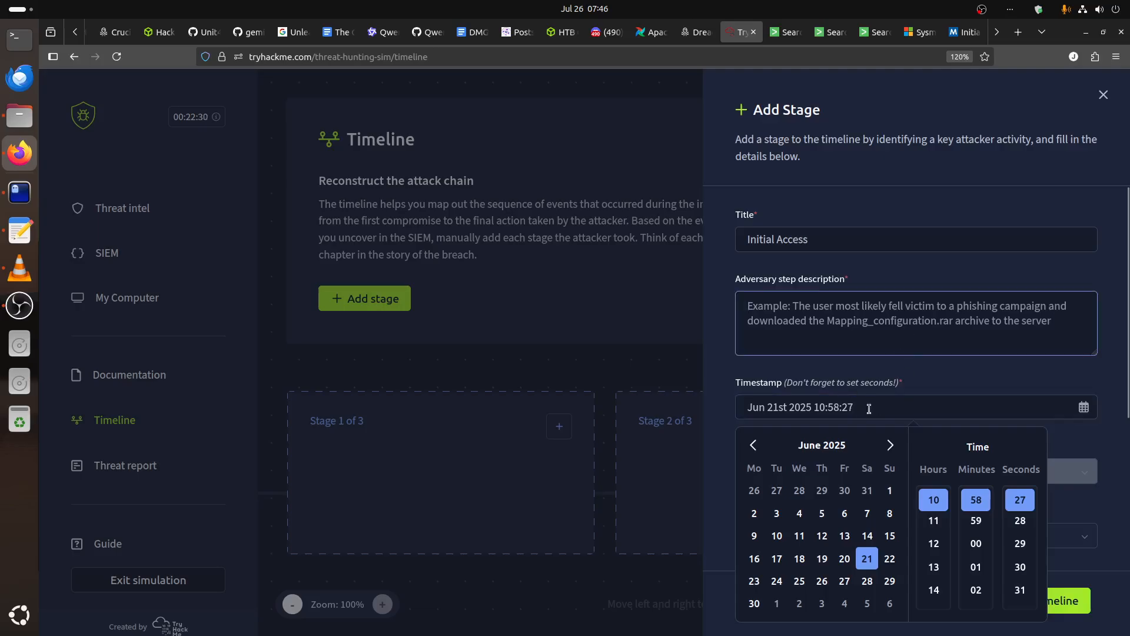
{"action": "left_click", "coordinate": [802, 408]}
{"action": "scroll", "coordinate": [1041, 401], "scroll_direction": "down", "scroll_amount": 2}
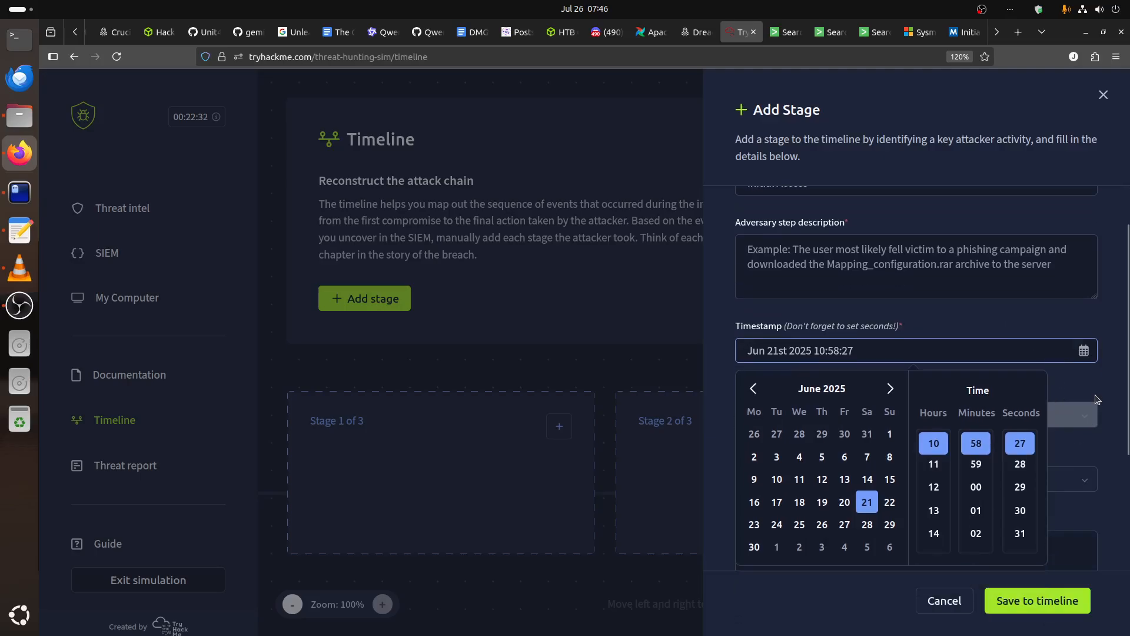
{"action": "left_click", "coordinate": [1093, 562]}
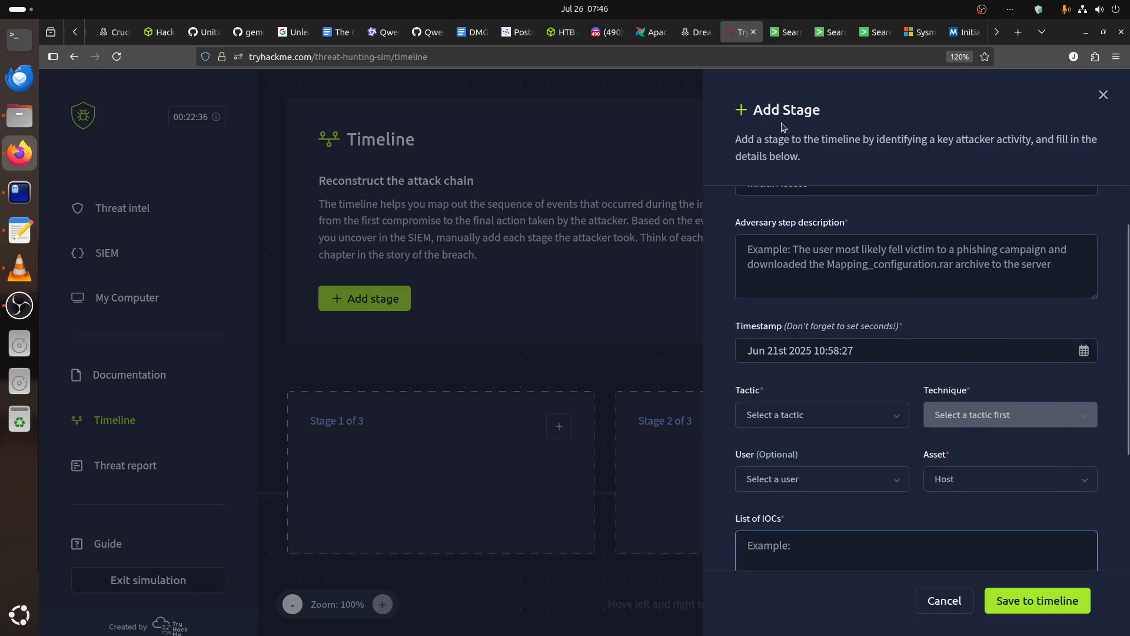
Recheck the stage's time in the paw-tom table, then set the tactic to Initial Access and the technique to Supply Chain Compromise.
{"action": "left_click", "coordinate": [787, 34]}
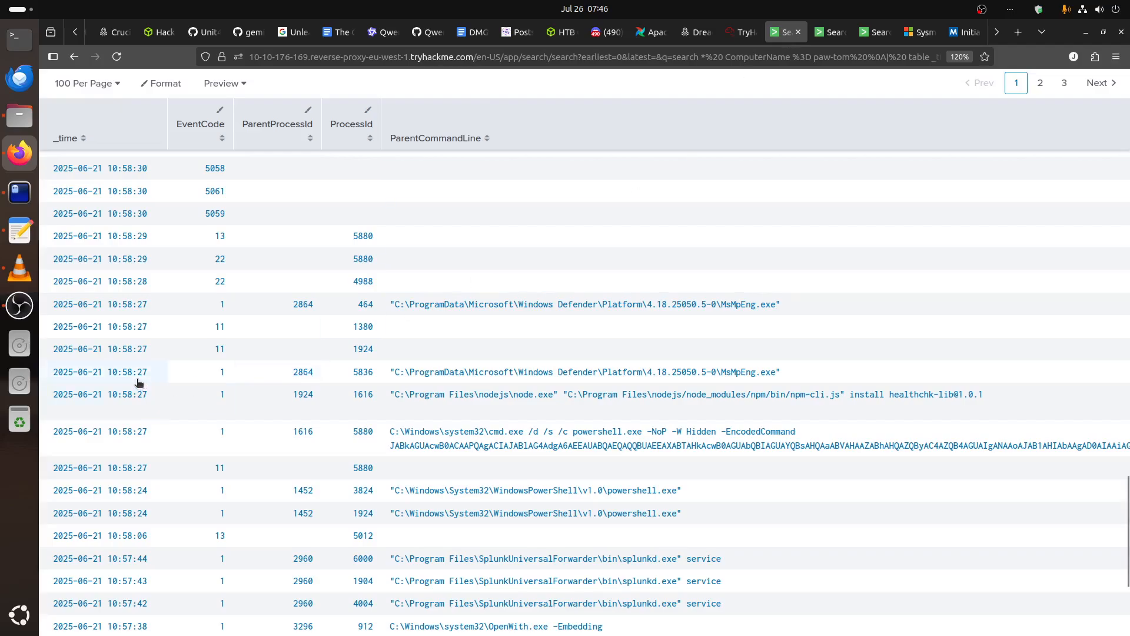
{"action": "left_click", "coordinate": [743, 32]}
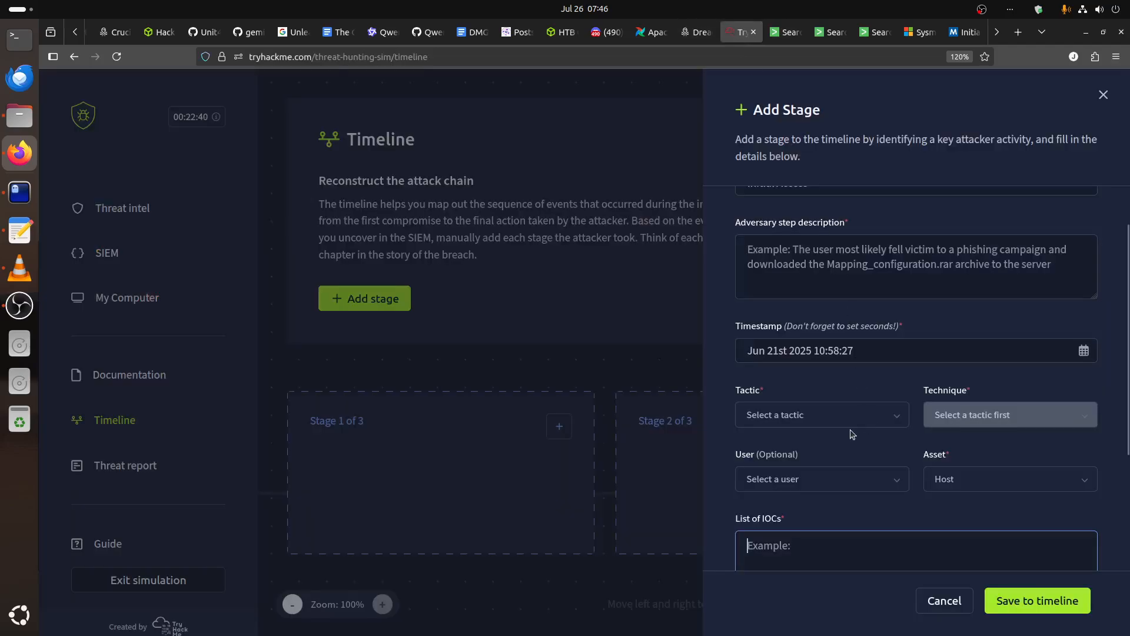
{"action": "left_click", "coordinate": [833, 420]}
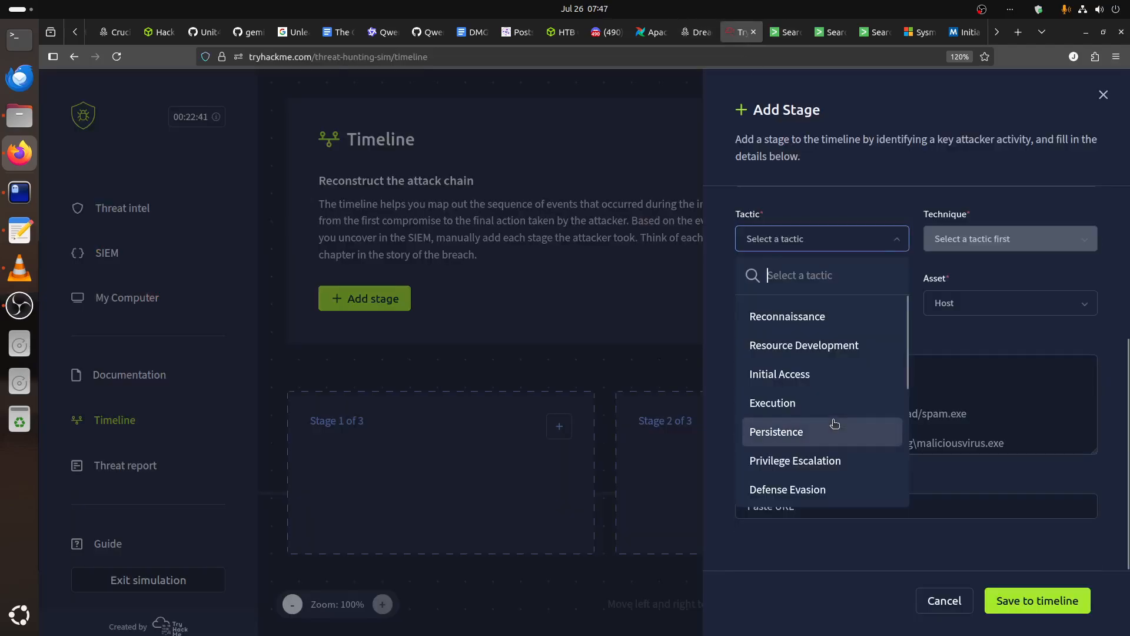
{"action": "left_click", "coordinate": [814, 370]}
{"action": "left_click", "coordinate": [972, 244]}
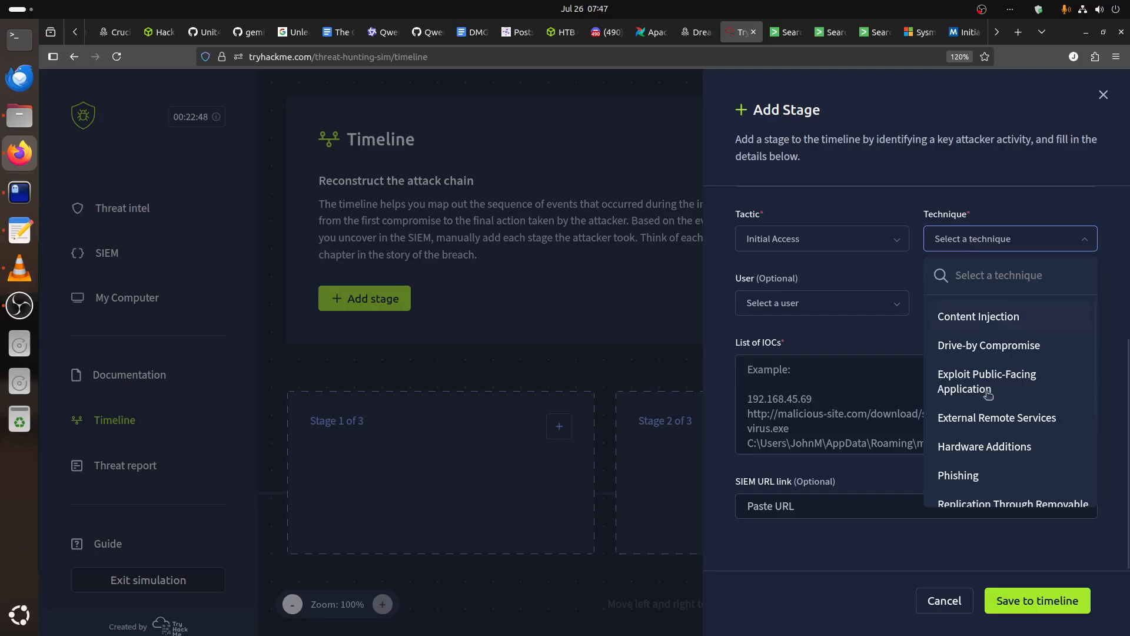
{"action": "scroll", "coordinate": [999, 418], "scroll_direction": "down", "scroll_amount": 2}
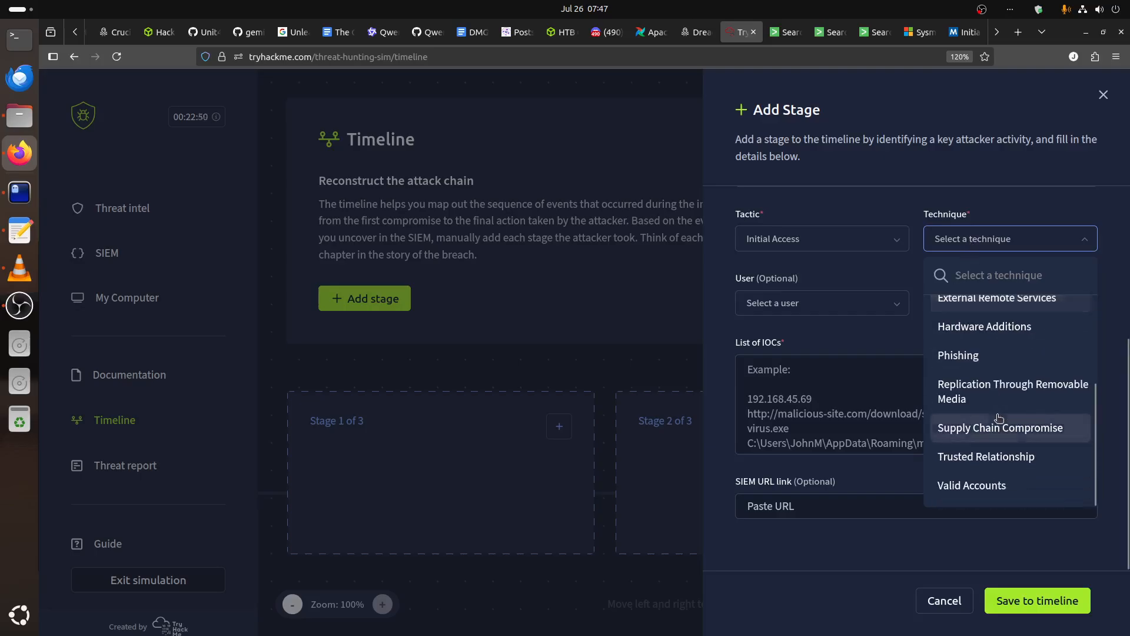
{"action": "left_click", "coordinate": [997, 426]}
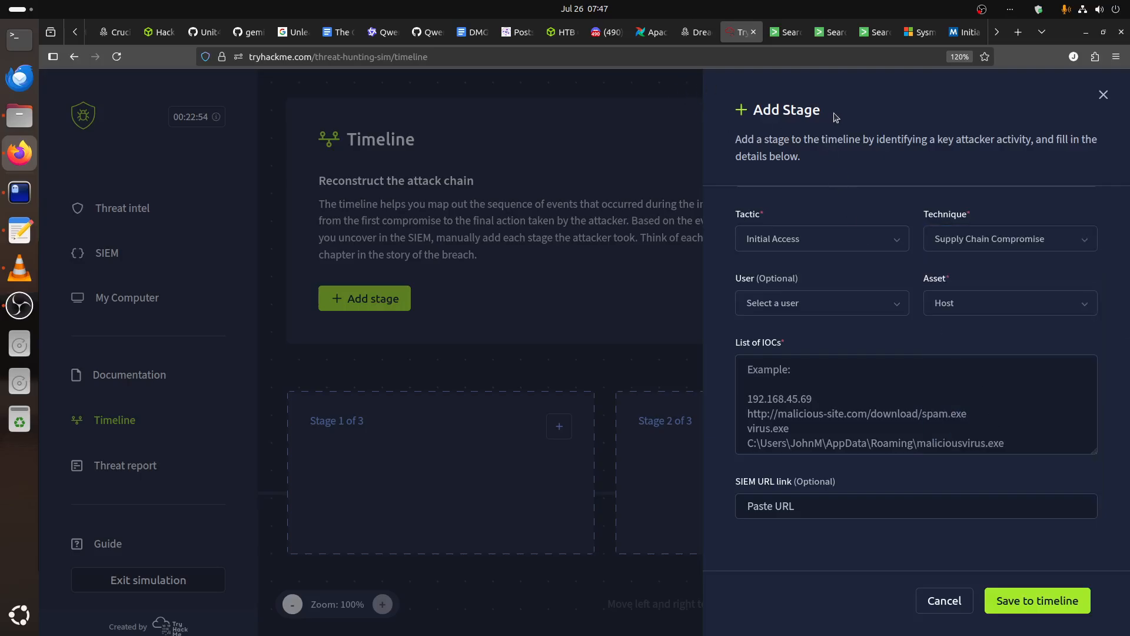
Review the techniques on MITRE ATT&CK's Initial Access page and open the Supply Chain Compromise technique (T1195) in a separate tab.
{"action": "left_click", "coordinate": [966, 32]}
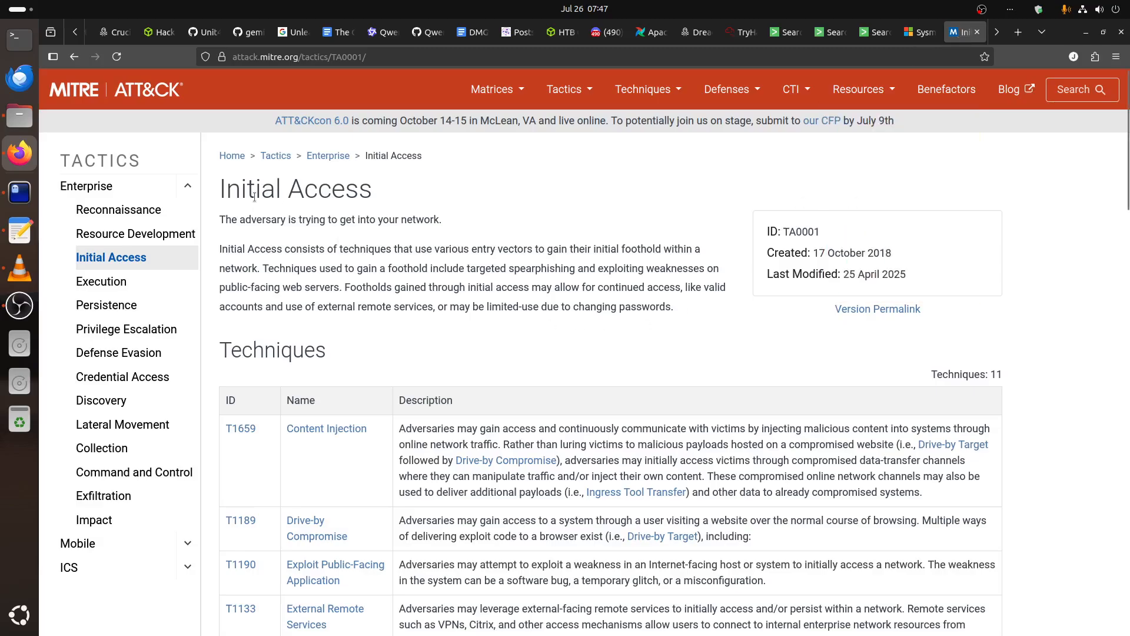
{"action": "scroll", "coordinate": [495, 359], "scroll_direction": "down", "scroll_amount": 5}
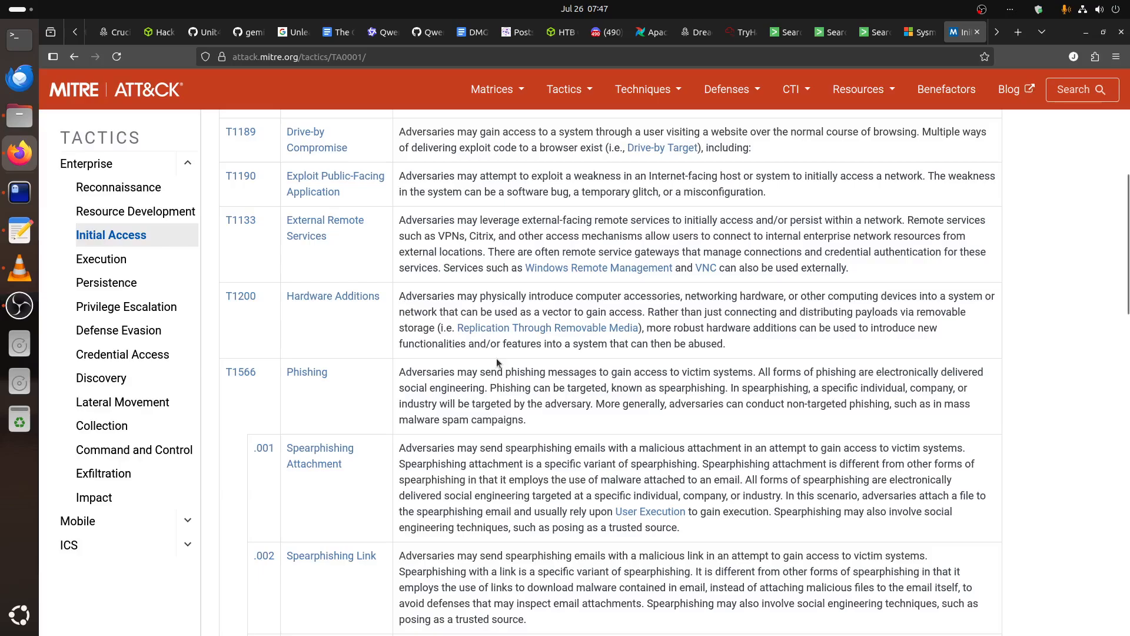
{"action": "scroll", "coordinate": [497, 358], "scroll_direction": "up", "scroll_amount": 2}
{"action": "scroll", "coordinate": [496, 358], "scroll_direction": "up", "scroll_amount": 2}
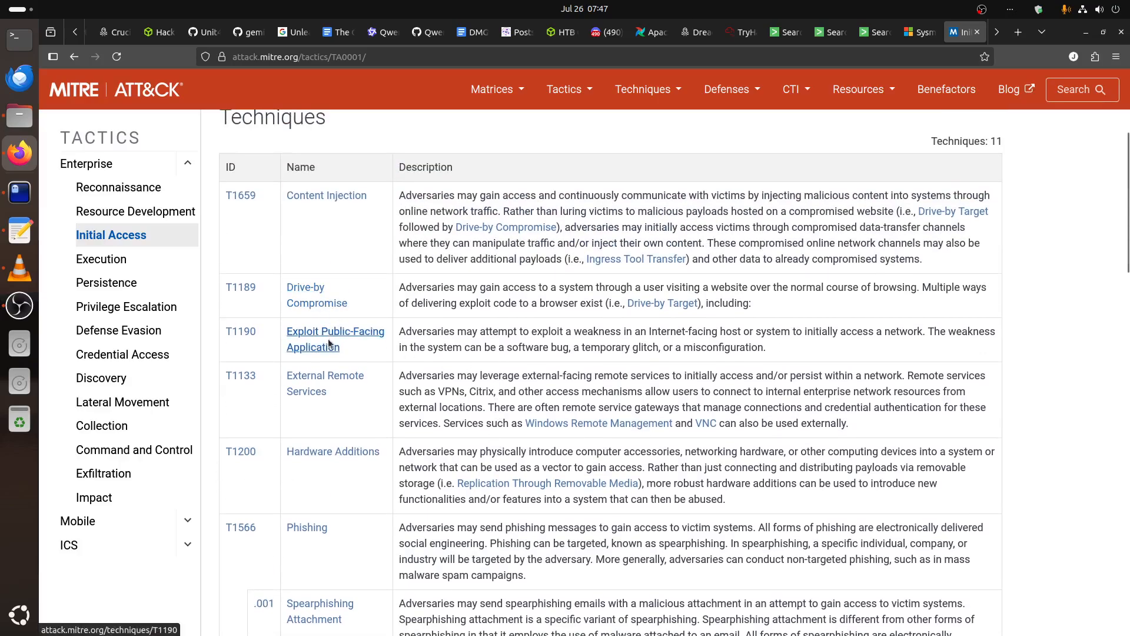
{"action": "scroll", "coordinate": [327, 338], "scroll_direction": "down", "scroll_amount": 1}
{"action": "scroll", "coordinate": [332, 344], "scroll_direction": "down", "scroll_amount": 5}
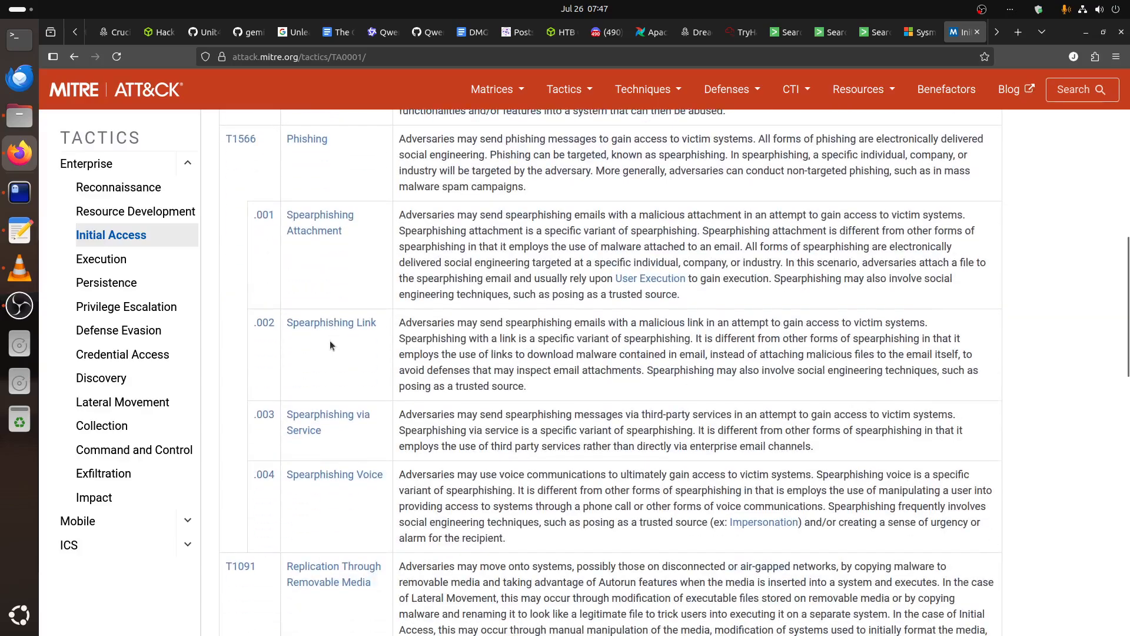
{"action": "scroll", "coordinate": [331, 342], "scroll_direction": "down", "scroll_amount": 6}
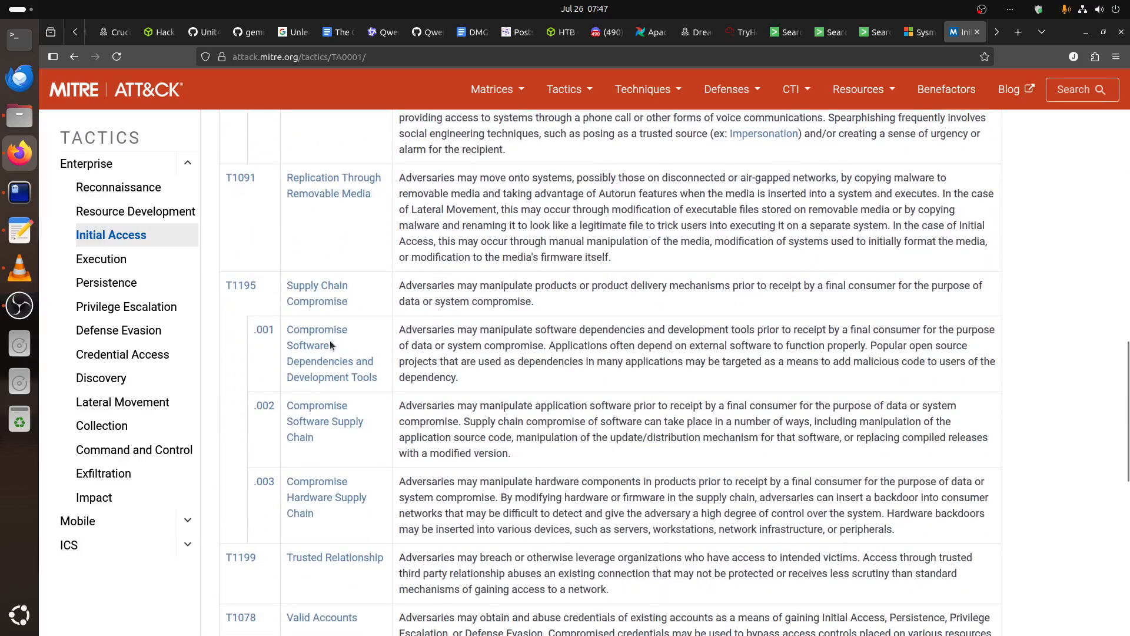
{"action": "right_click", "coordinate": [301, 289]}
{"action": "left_click", "coordinate": [336, 295]}
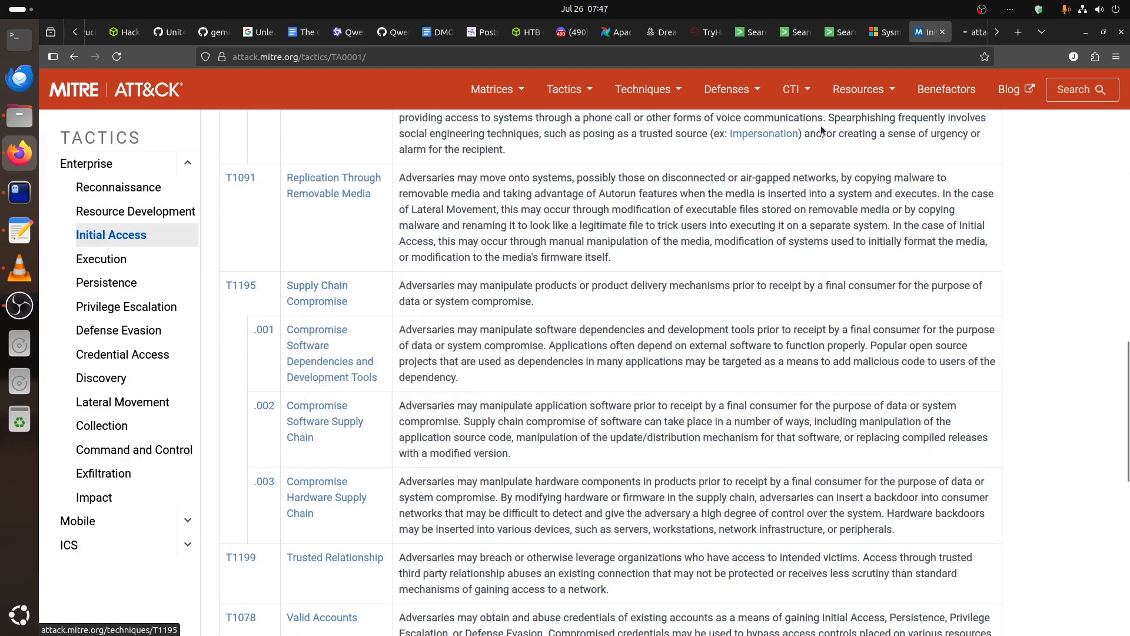
{"action": "left_click", "coordinate": [975, 32]}
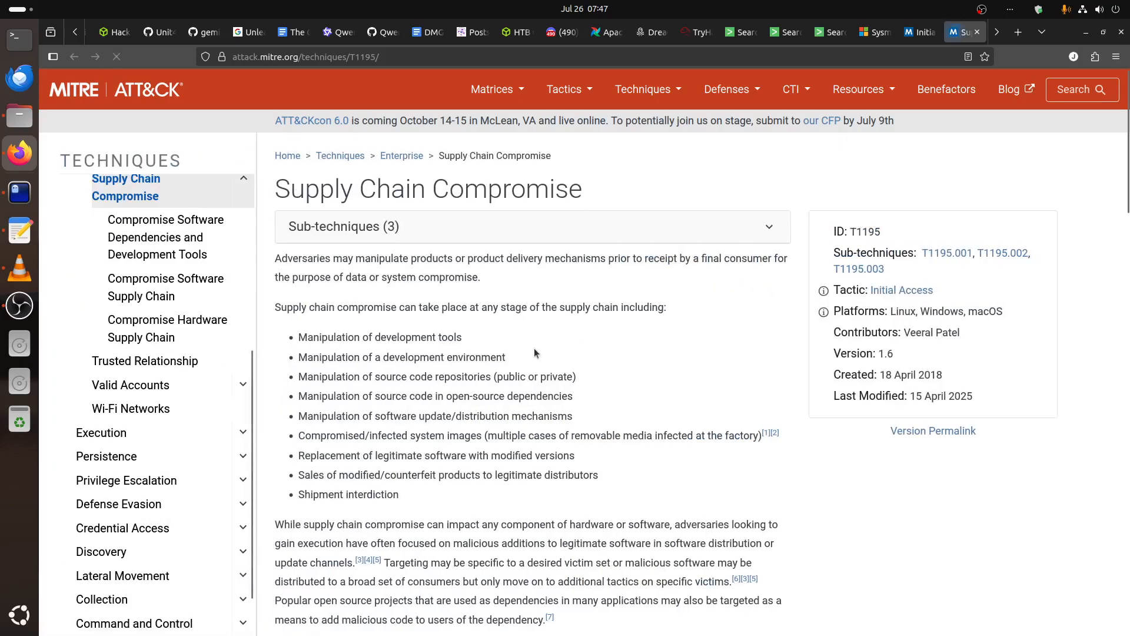
Read the listed supply chain stages, highlighting the manipulation entries from development tools through software update/distribution mechanisms.
{"action": "left_click_drag", "start_coordinate": [301, 334], "coordinate": [495, 343]}
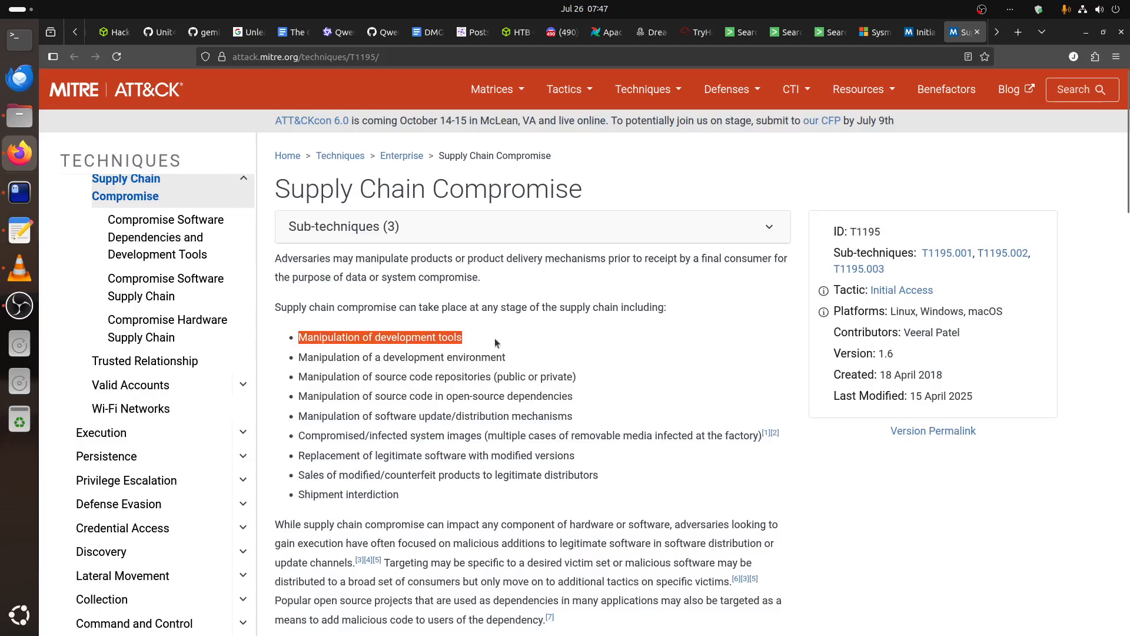
{"action": "left_click_drag", "start_coordinate": [349, 357], "coordinate": [580, 377]}
{"action": "left_click_drag", "start_coordinate": [586, 361], "coordinate": [602, 411]}
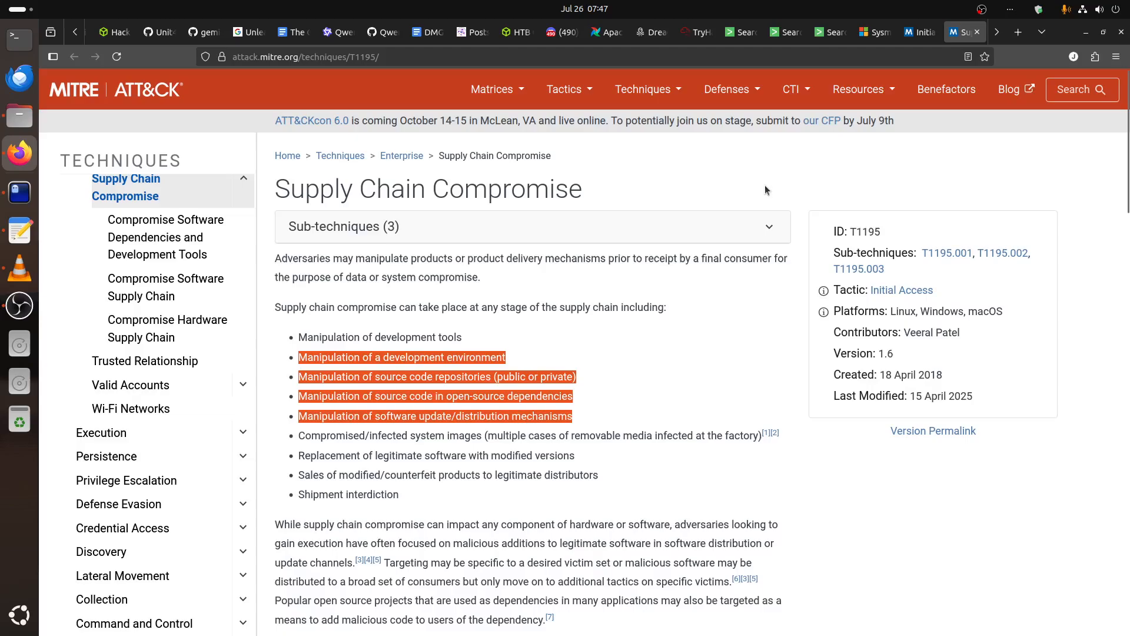
Back in the simulation's stage form, select the paw-tom owner's e-mail account as the user and paw-tom as the asset.
{"action": "left_click", "coordinate": [698, 33]}
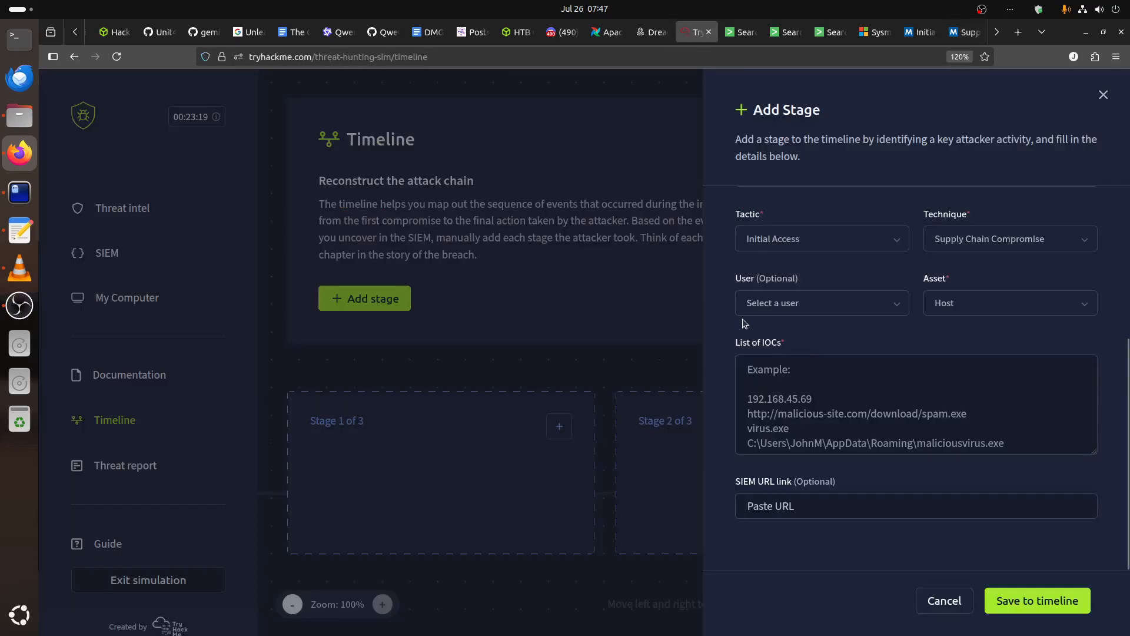
{"action": "left_click", "coordinate": [789, 311]}
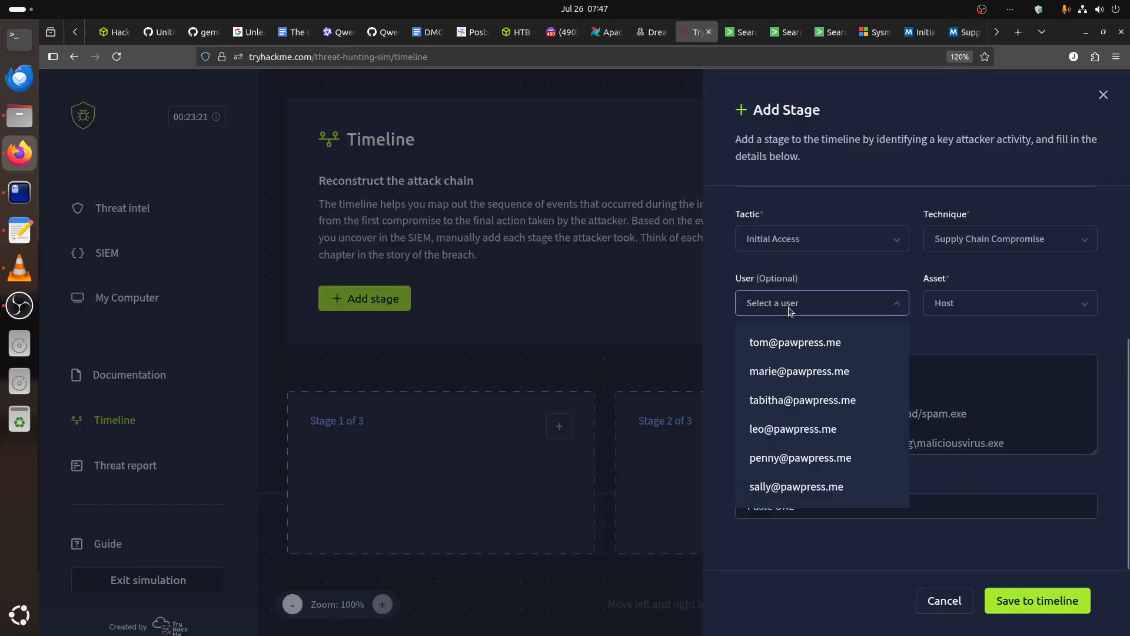
{"action": "left_click", "coordinate": [809, 352]}
{"action": "left_click", "coordinate": [959, 311]}
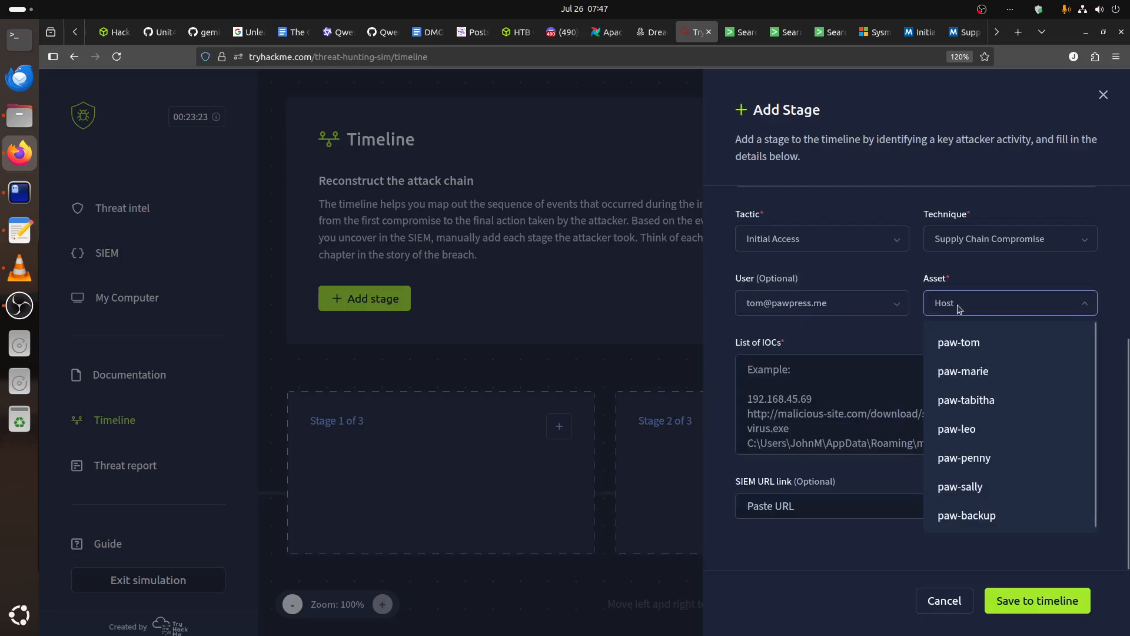
{"action": "left_click", "coordinate": [987, 343]}
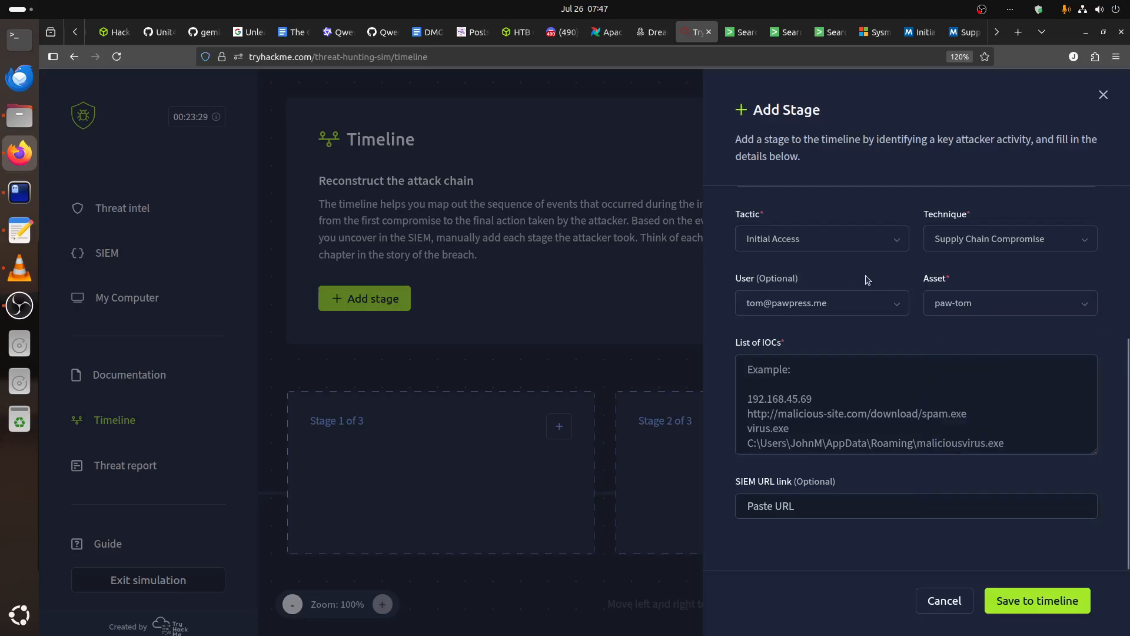
Begin the stage's adversary step description and consult the CommandLine values of the npm install rows in the paw-tom table.
{"action": "scroll", "coordinate": [865, 280], "scroll_direction": "up", "scroll_amount": 4}
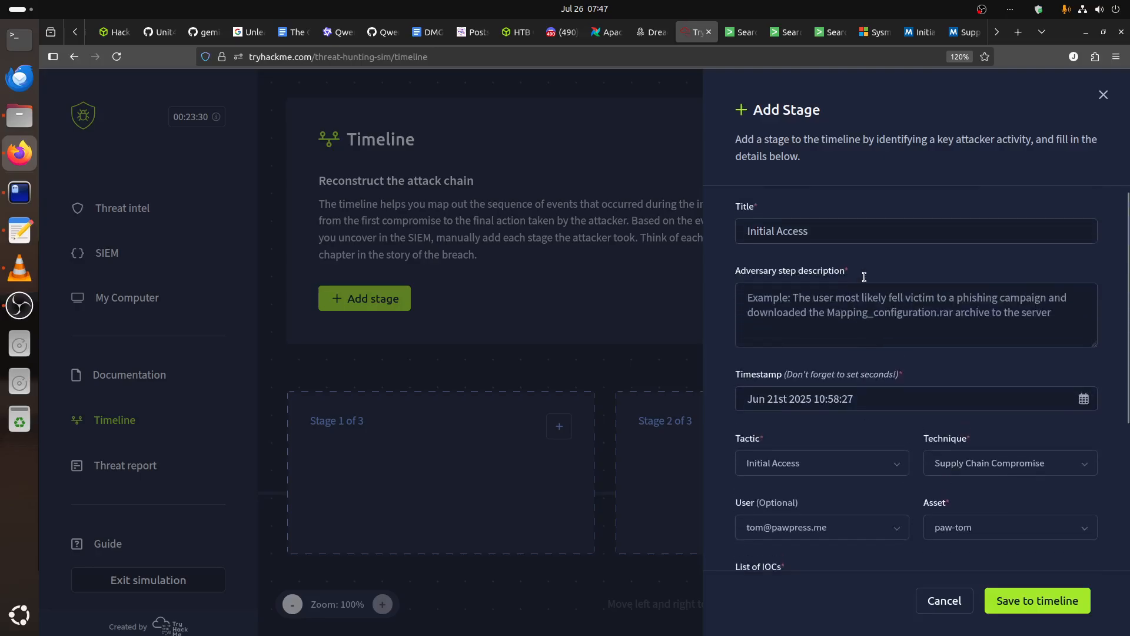
{"action": "left_click", "coordinate": [813, 314]}
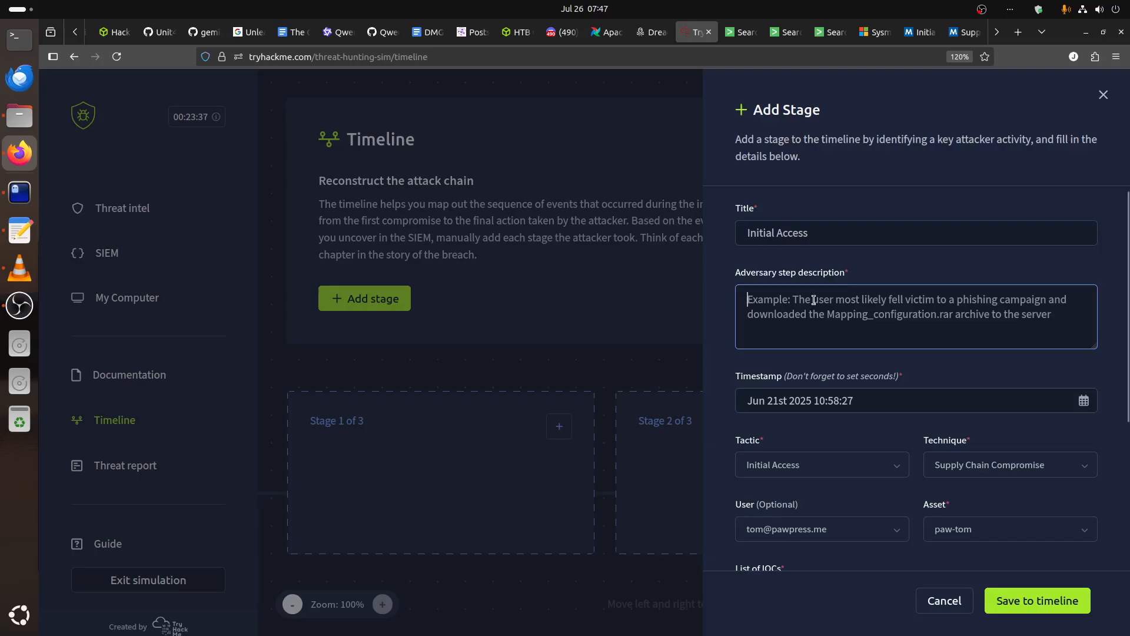
{"action": "left_click", "coordinate": [748, 35]}
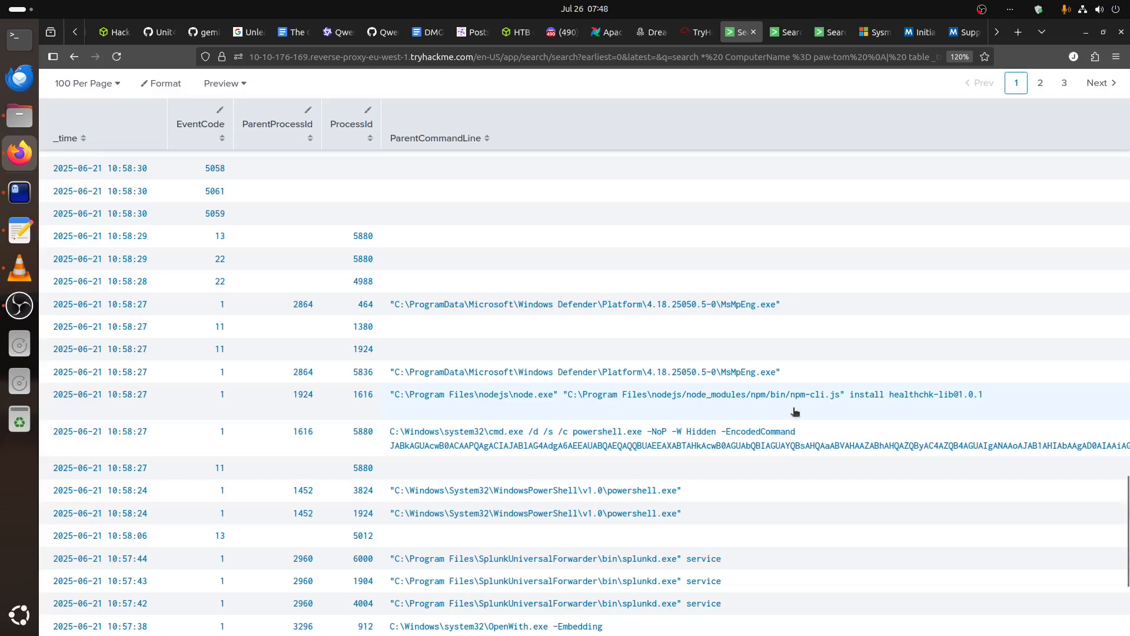
{"action": "scroll", "coordinate": [795, 411], "scroll_direction": "down", "scroll_amount": 3}
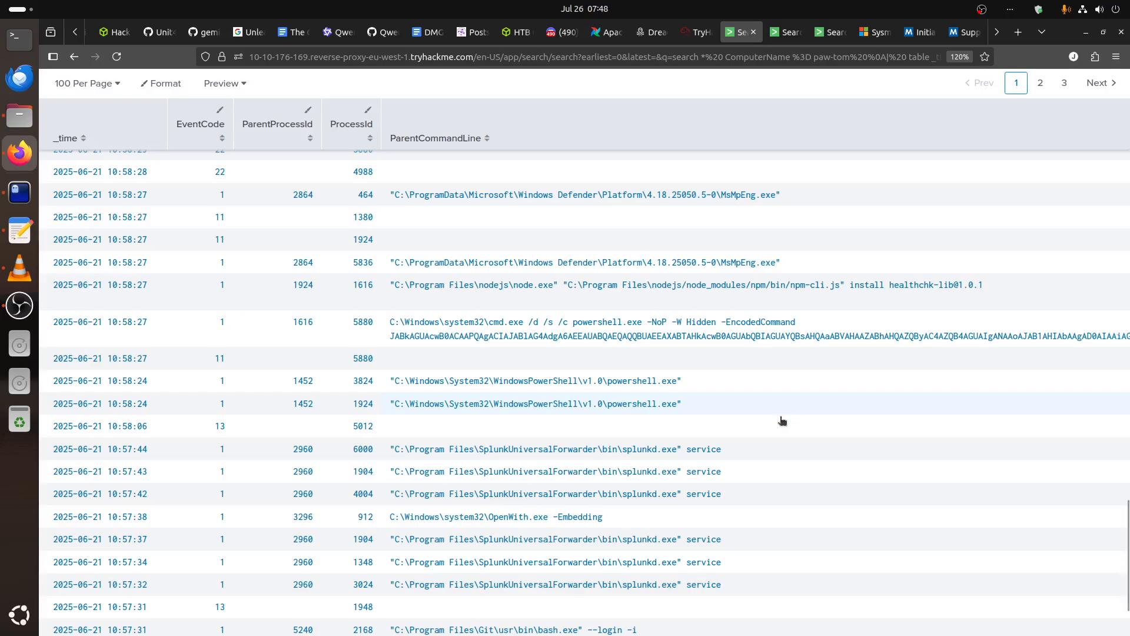
{"action": "scroll", "coordinate": [654, 505], "scroll_direction": "down", "scroll_amount": 3}
{"action": "scroll", "coordinate": [612, 514], "scroll_direction": "up", "scroll_amount": 6}
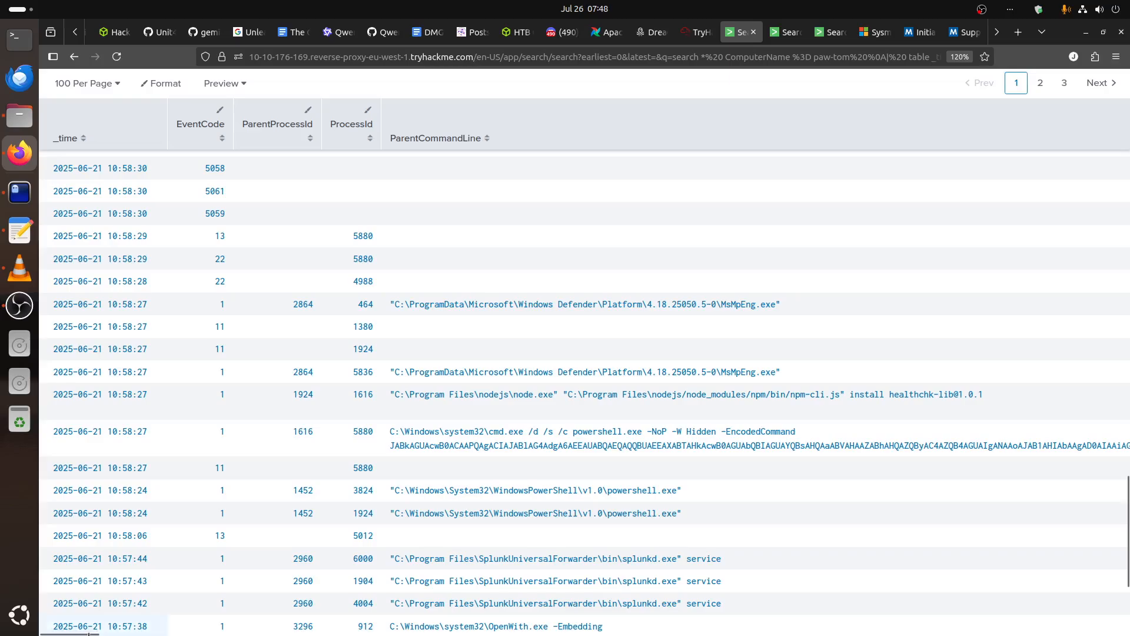
{"action": "left_click_drag", "start_coordinate": [88, 633], "coordinate": [608, 634]}
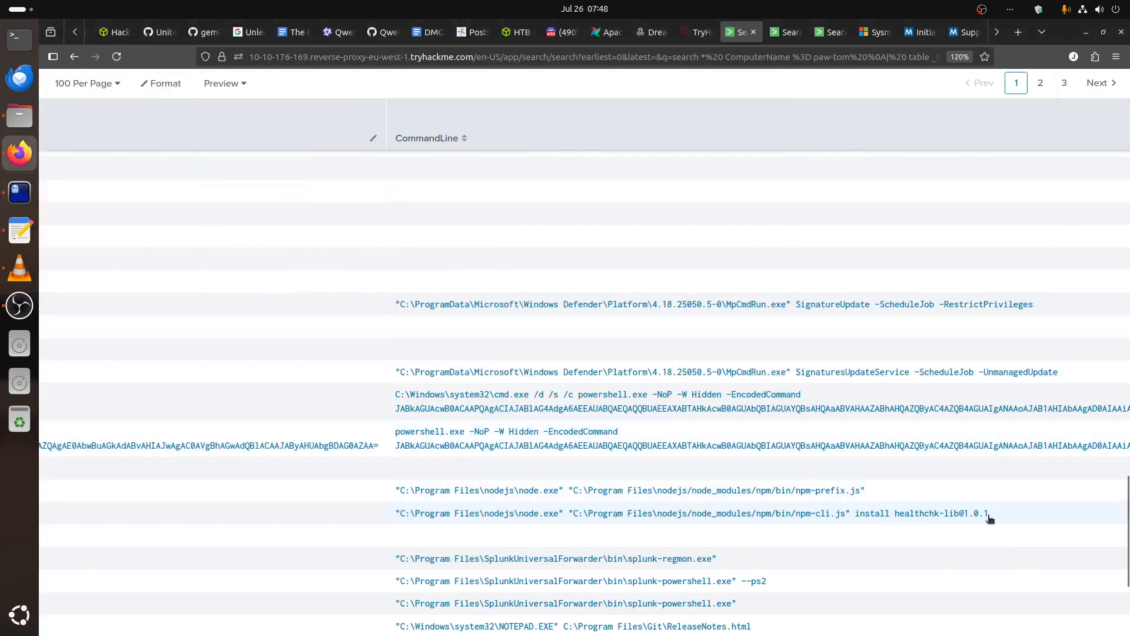
{"action": "triple_click", "coordinate": [405, 531]}
{"action": "right_click", "coordinate": [397, 514]}
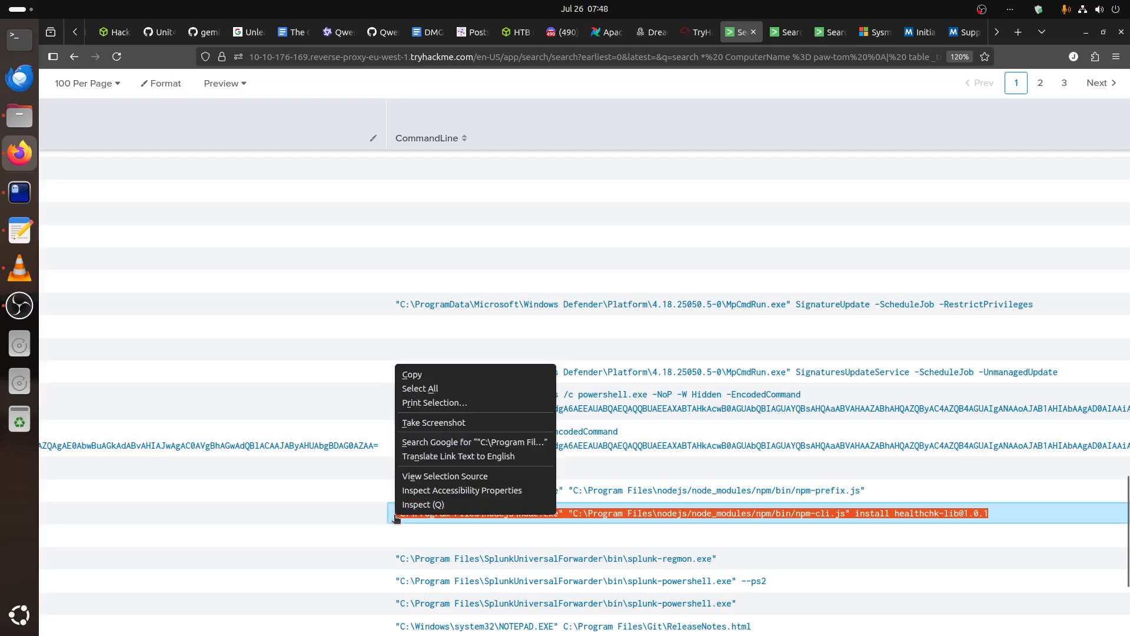
{"action": "left_click", "coordinate": [439, 375]}
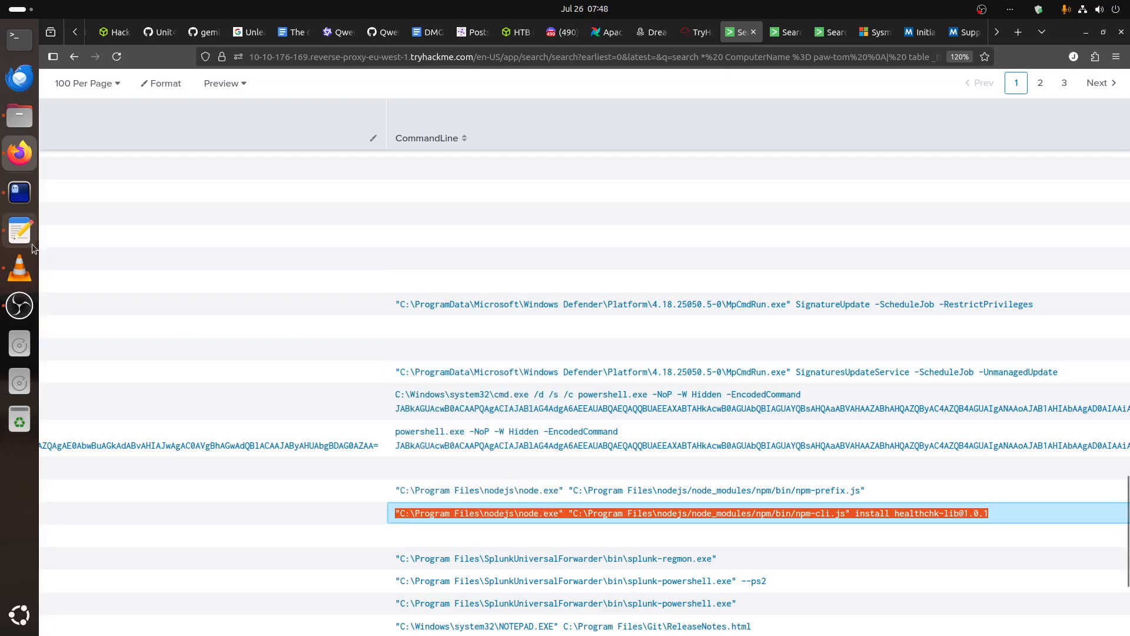
Switch to the Ghostty terminal, check the IOC notes in find.txt, and return to the shell session with the decoded PowerShell script.
{"action": "left_click", "coordinate": [19, 192]}
{"action": "key", "text": "ctrl+Page_Up"}
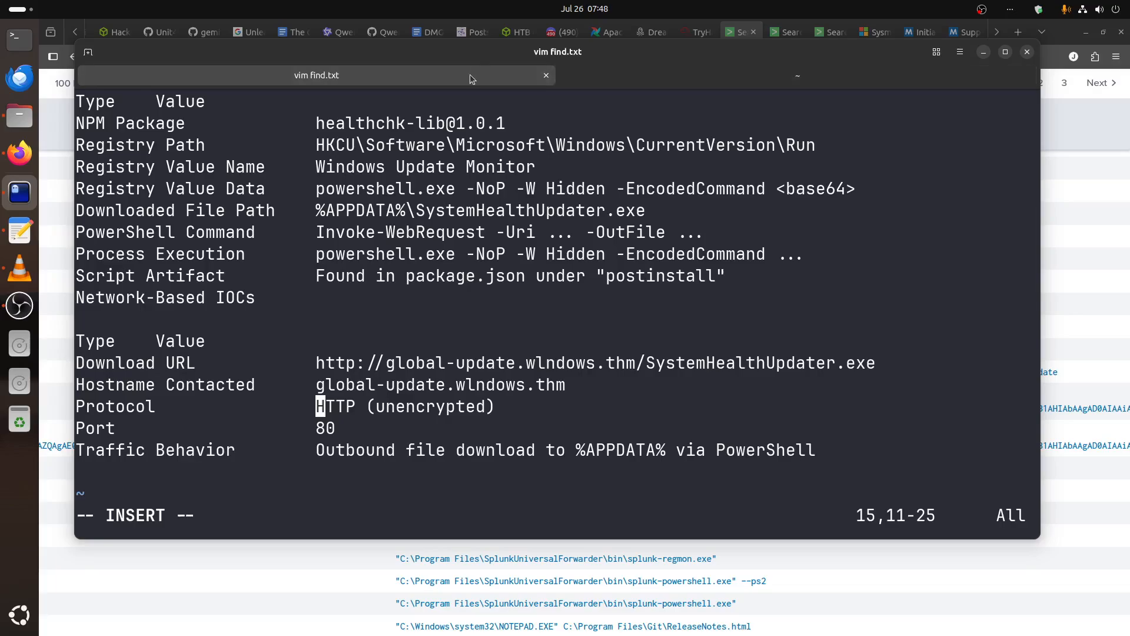
{"action": "key", "text": "ctrl+Page_Down"}
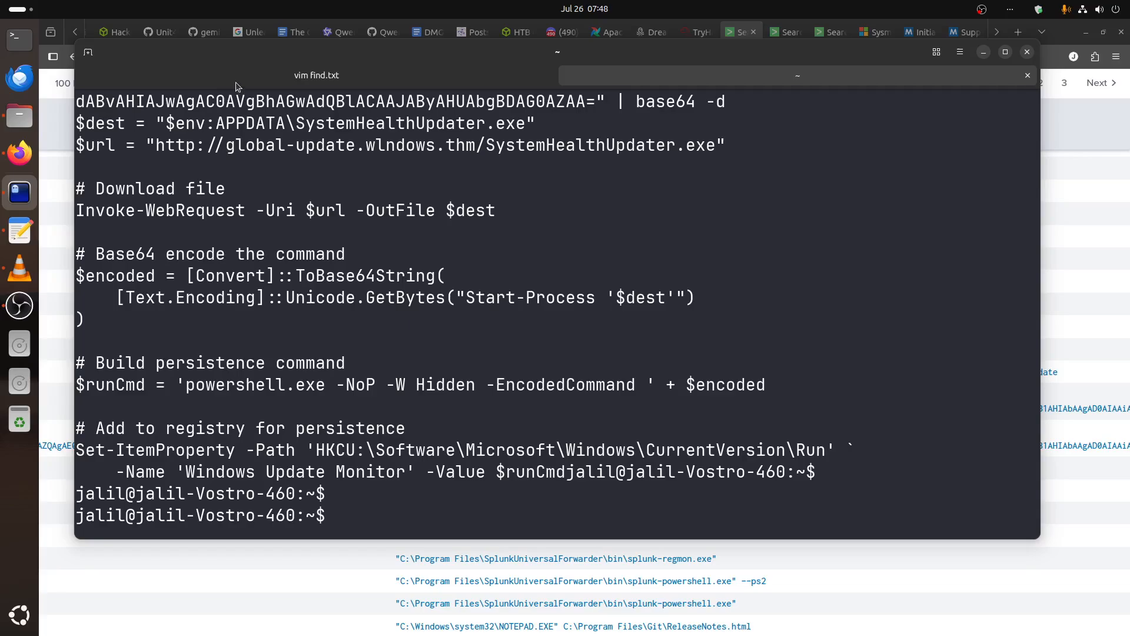
Return to find.txt and paste the copied node.exe npm-cli.js install command on a new line below the network-based IOCs.
{"action": "key", "text": "ctrl+Page_Up"}
{"action": "key", "text": "Down"}
{"action": "key", "text": "Down"}
{"action": "key", "text": "Down"}
{"action": "key", "text": "Return"}
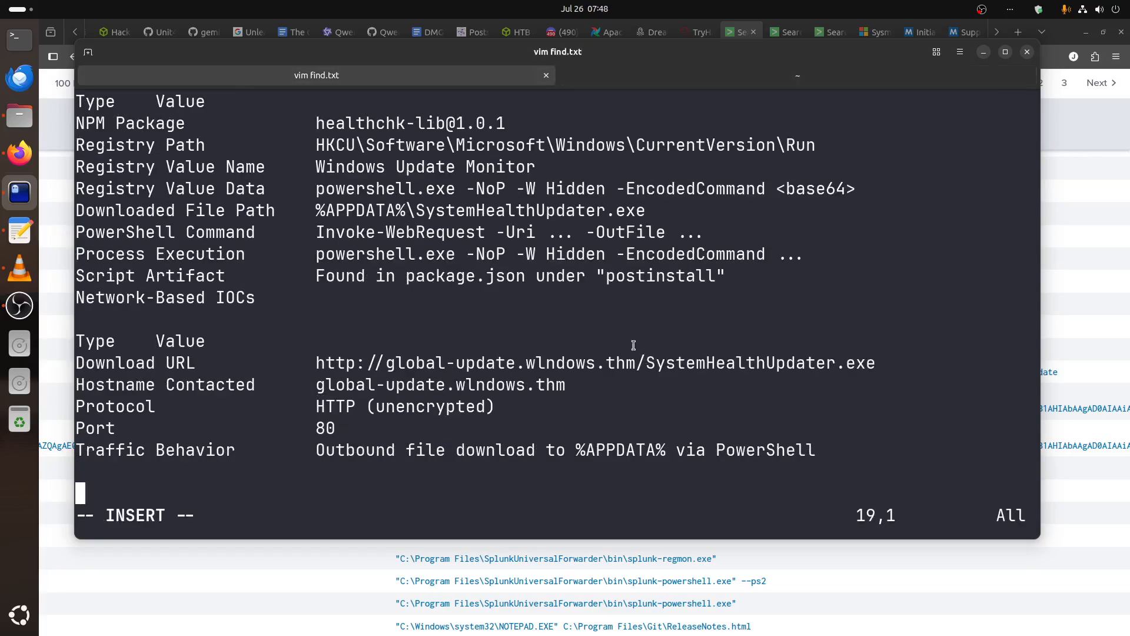
{"action": "double_click", "coordinate": [674, 277]}
{"action": "right_click", "coordinate": [675, 277]}
{"action": "left_click", "coordinate": [703, 314]}
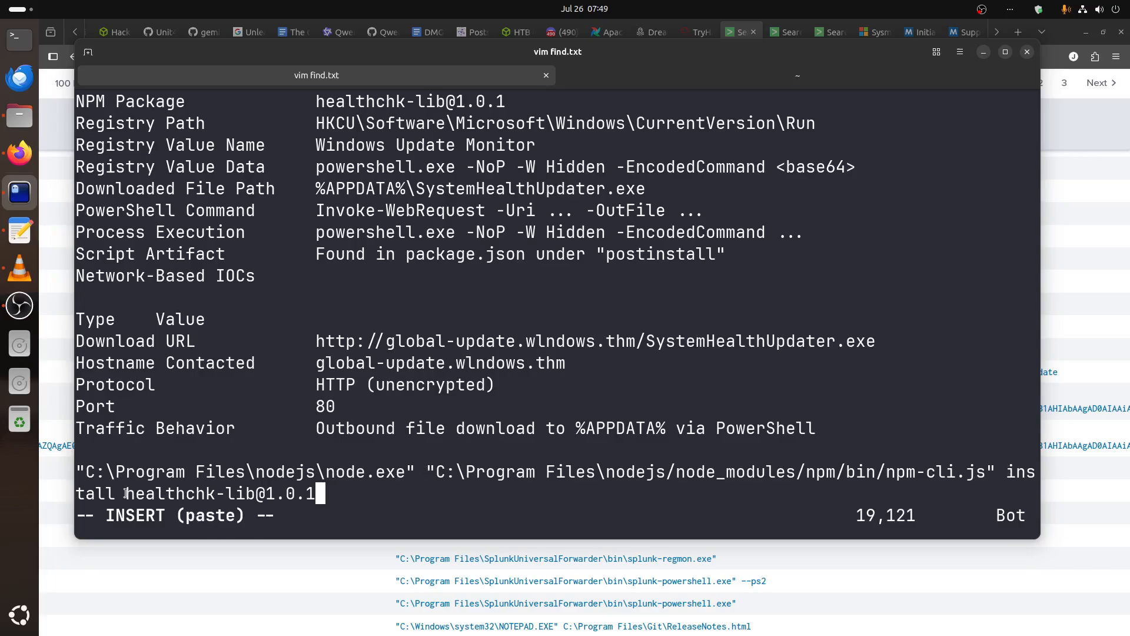
{"action": "left_click_drag", "start_coordinate": [126, 493], "coordinate": [317, 493]}
{"action": "right_click", "coordinate": [316, 493]}
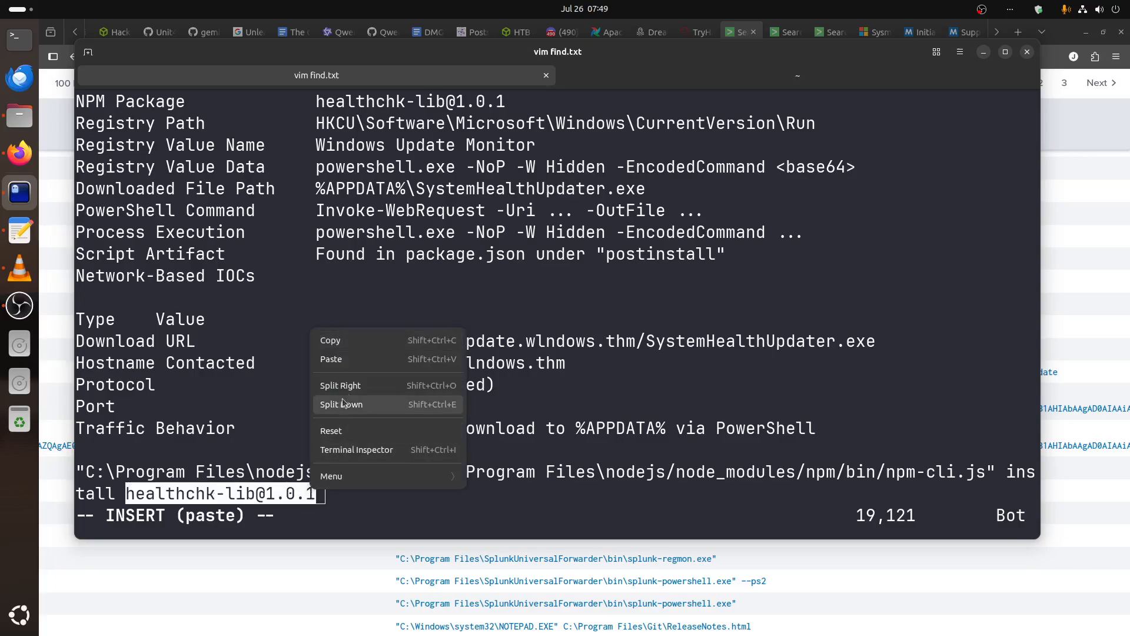
{"action": "left_click", "coordinate": [331, 340]}
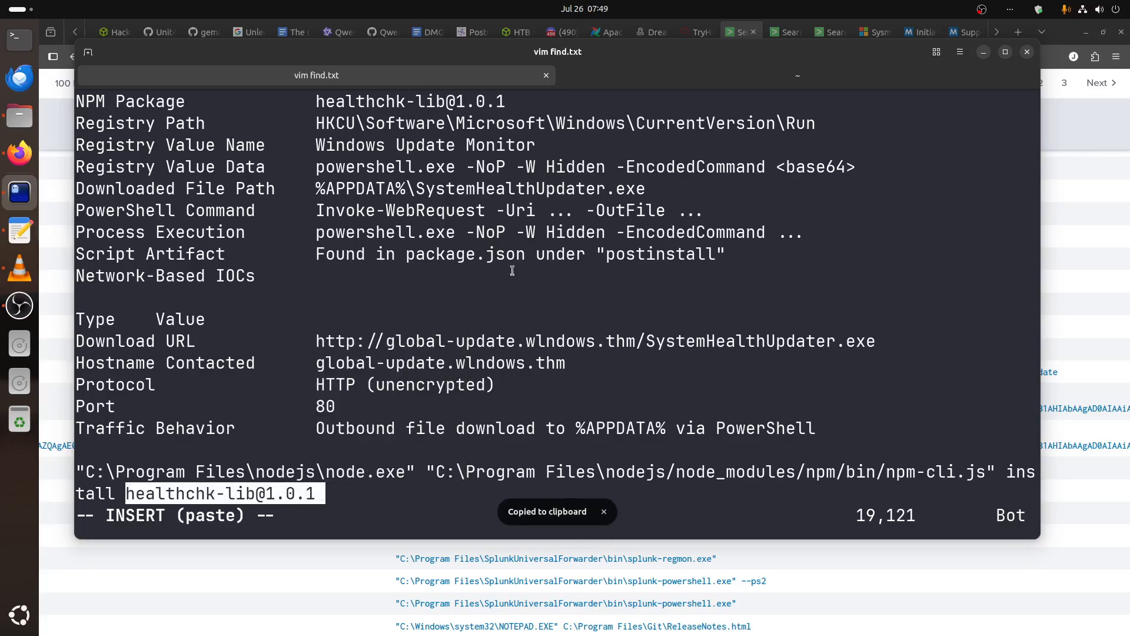
{"action": "left_click", "coordinate": [983, 53]}
{"action": "left_click", "coordinate": [698, 32]}
{"action": "left_click", "coordinate": [784, 312]}
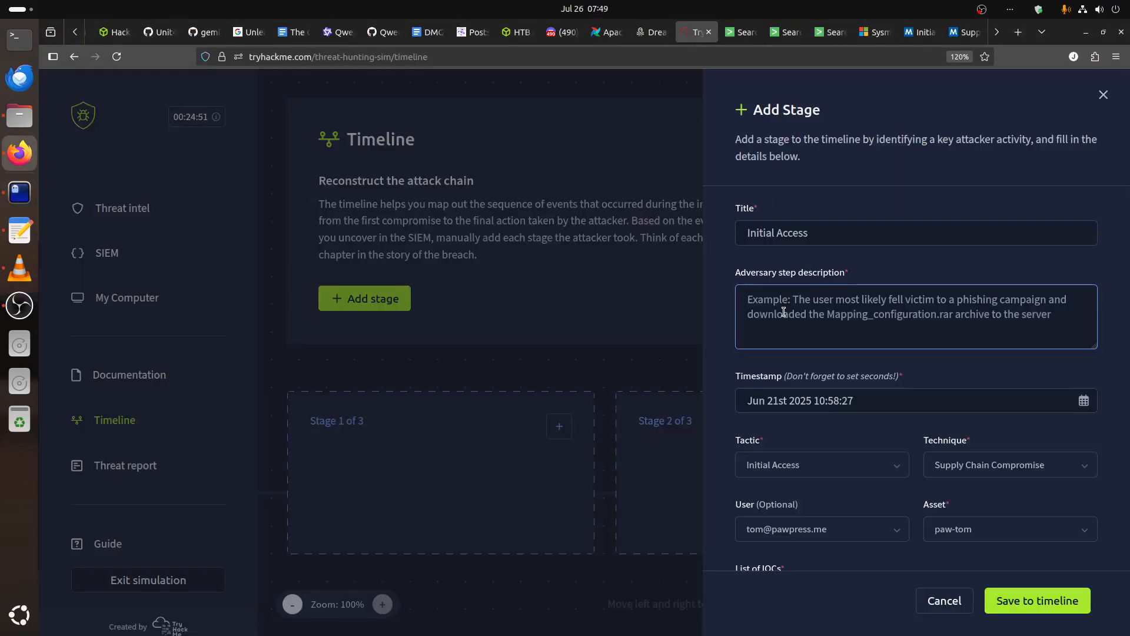
{"action": "type", "text": "A use T"}
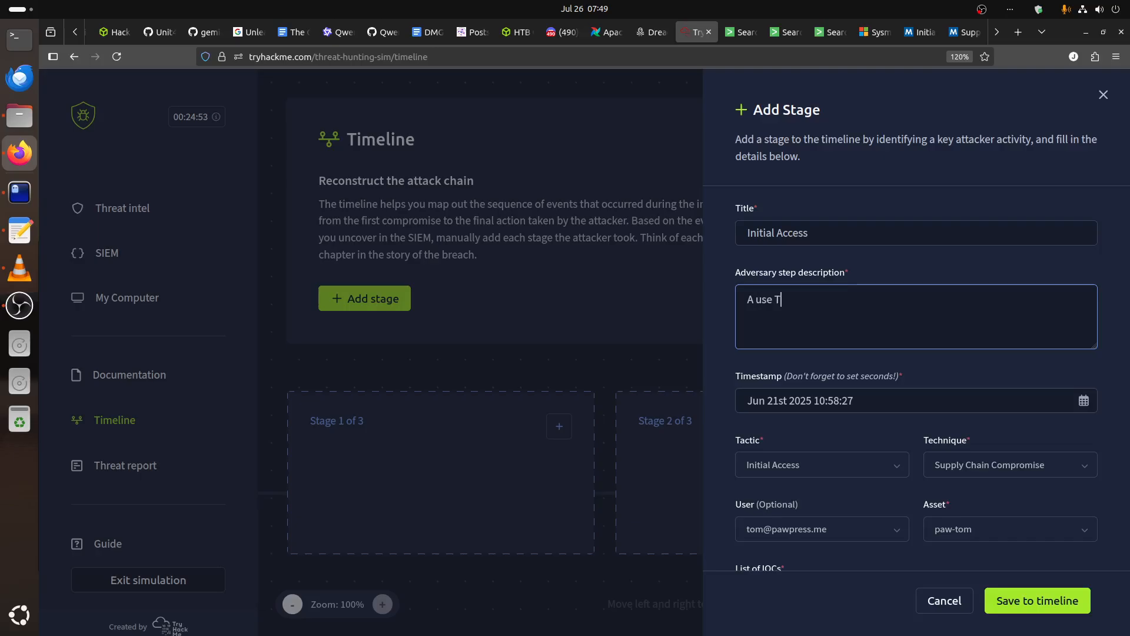
{"action": "type", "text": "om used node.exe"}
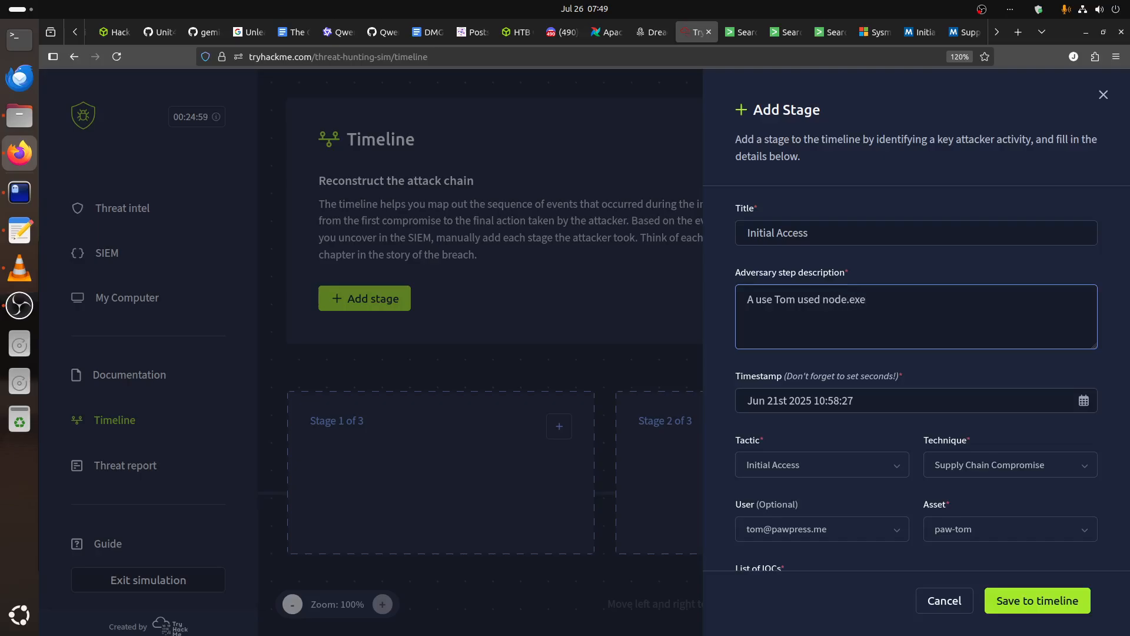
{"action": "type", "text": " to install a library"}
{"action": "key", "text": "ctrl+v"}
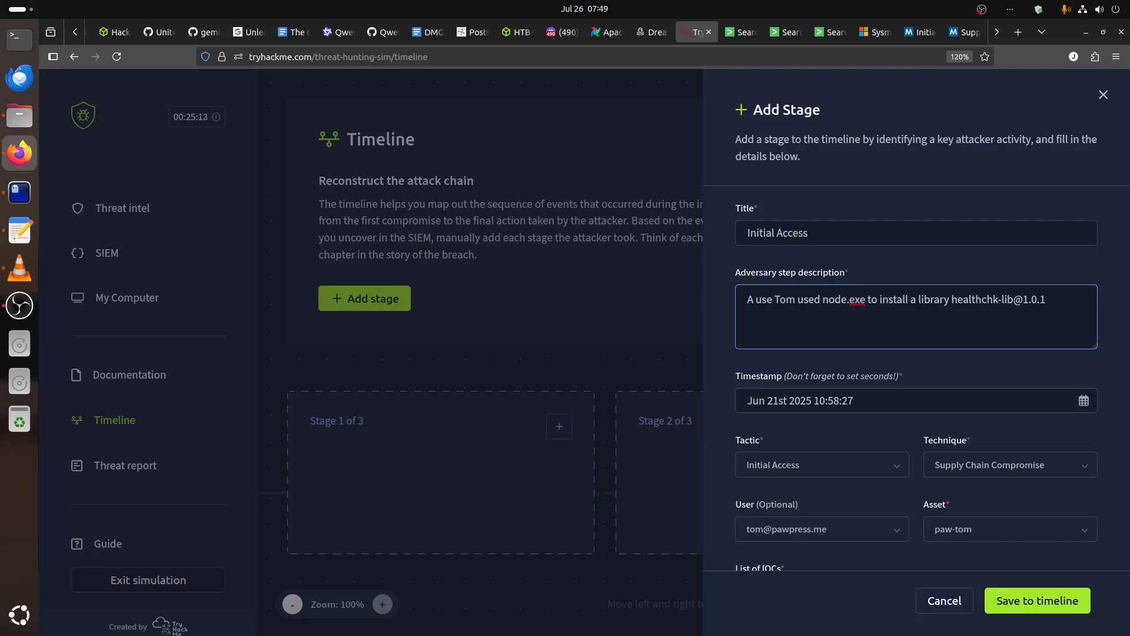
In the Splunk paw-tom results, sort by CommandLine and examine the process rows with their times and parent commands.
{"action": "left_click", "coordinate": [741, 31]}
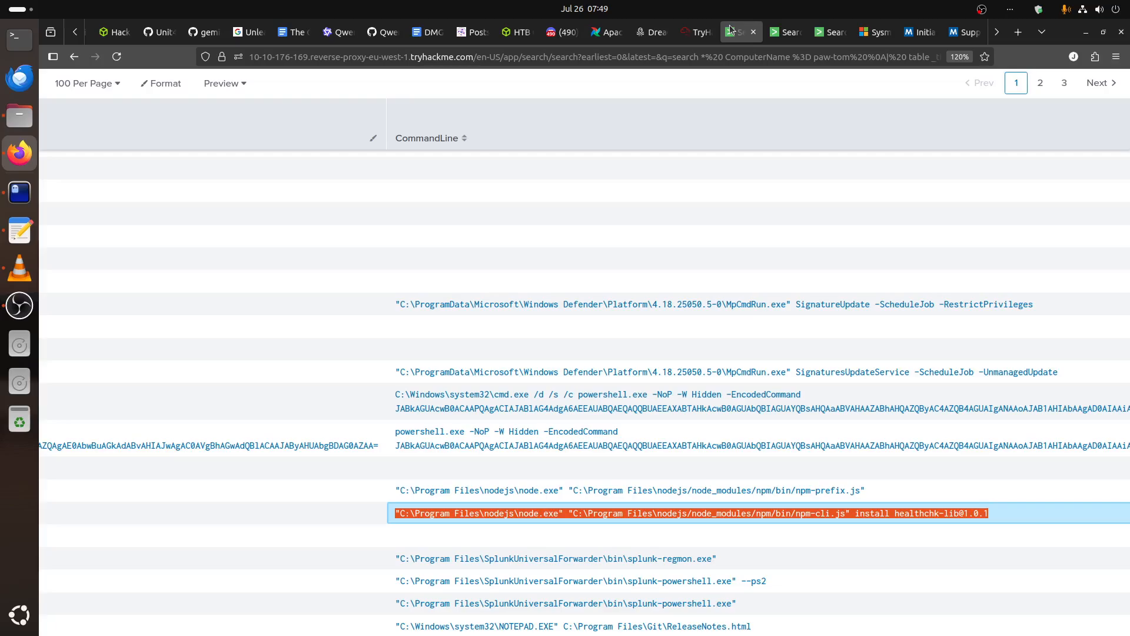
{"action": "left_click", "coordinate": [702, 126]}
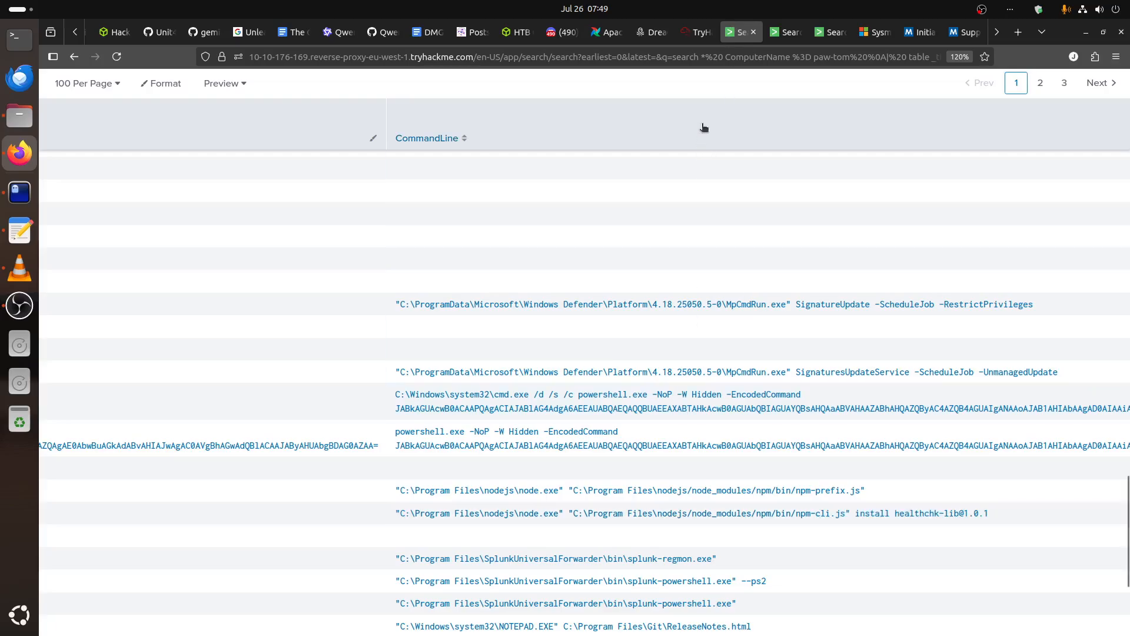
{"action": "scroll", "coordinate": [669, 499], "scroll_direction": "up", "scroll_amount": 4}
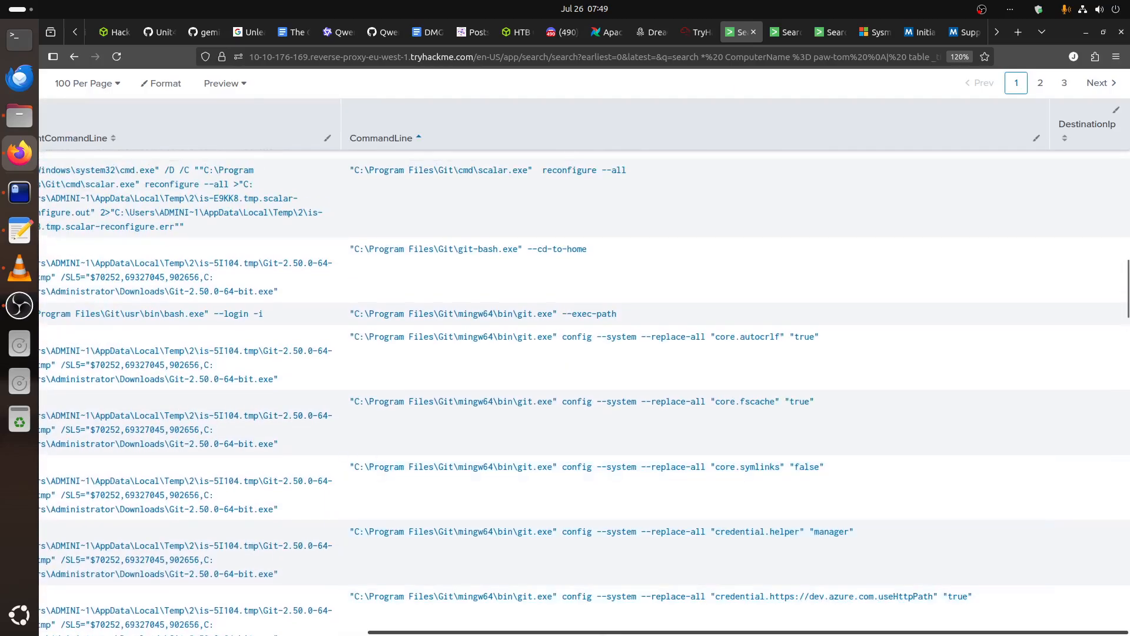
{"action": "left_click_drag", "start_coordinate": [602, 635], "coordinate": [602, 635]}
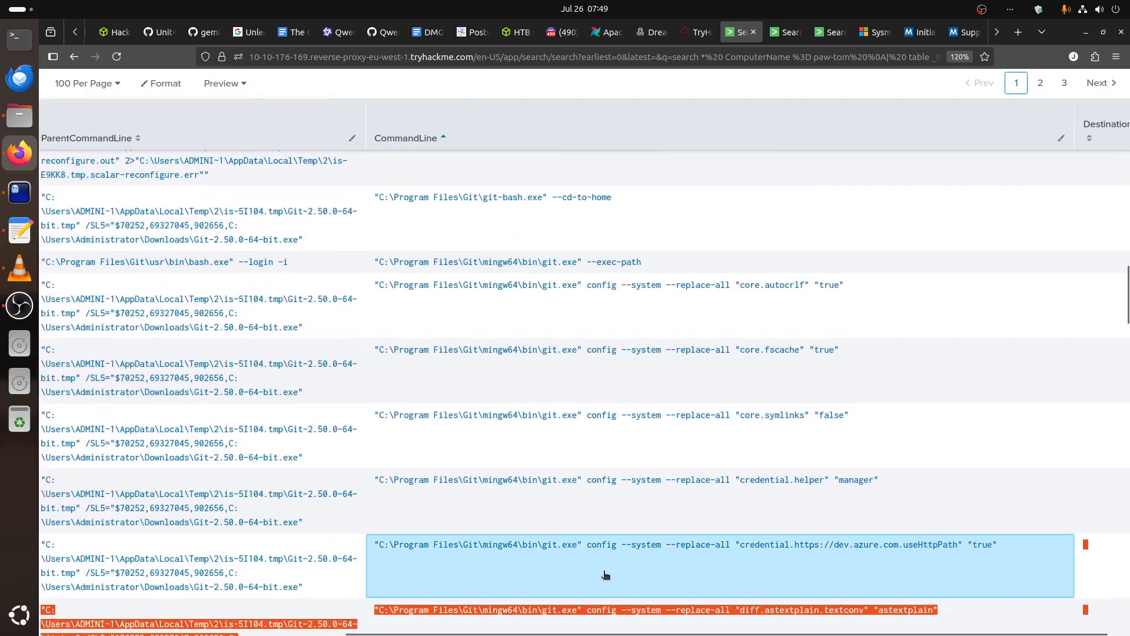
{"action": "scroll", "coordinate": [561, 403], "scroll_direction": "up", "scroll_amount": 10}
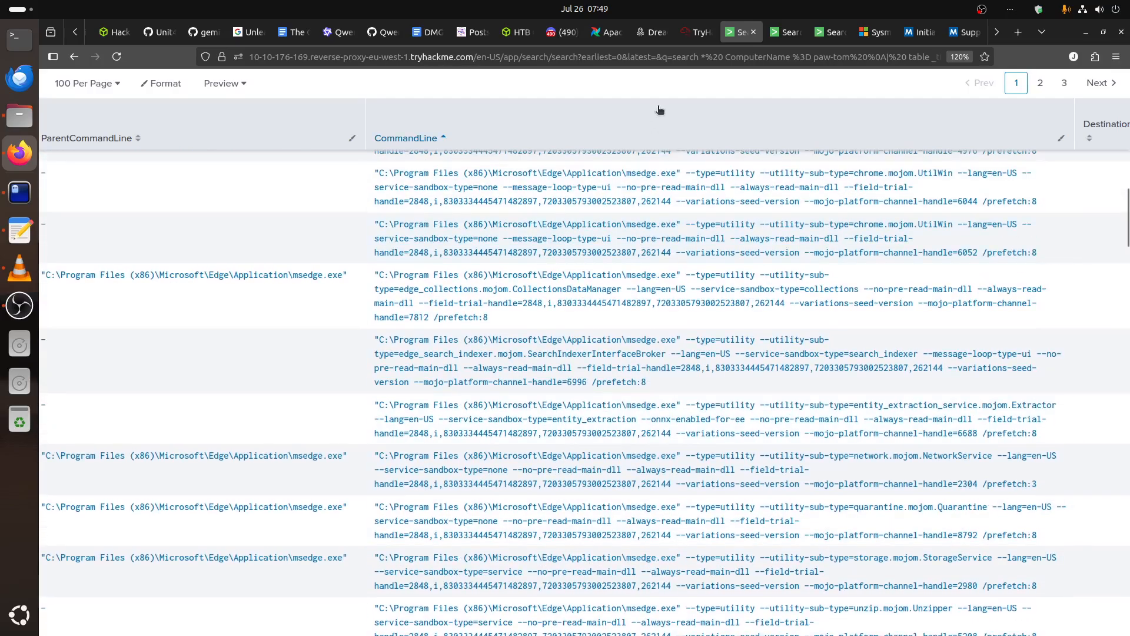
{"action": "scroll", "coordinate": [798, 543], "scroll_direction": "down", "scroll_amount": 10}
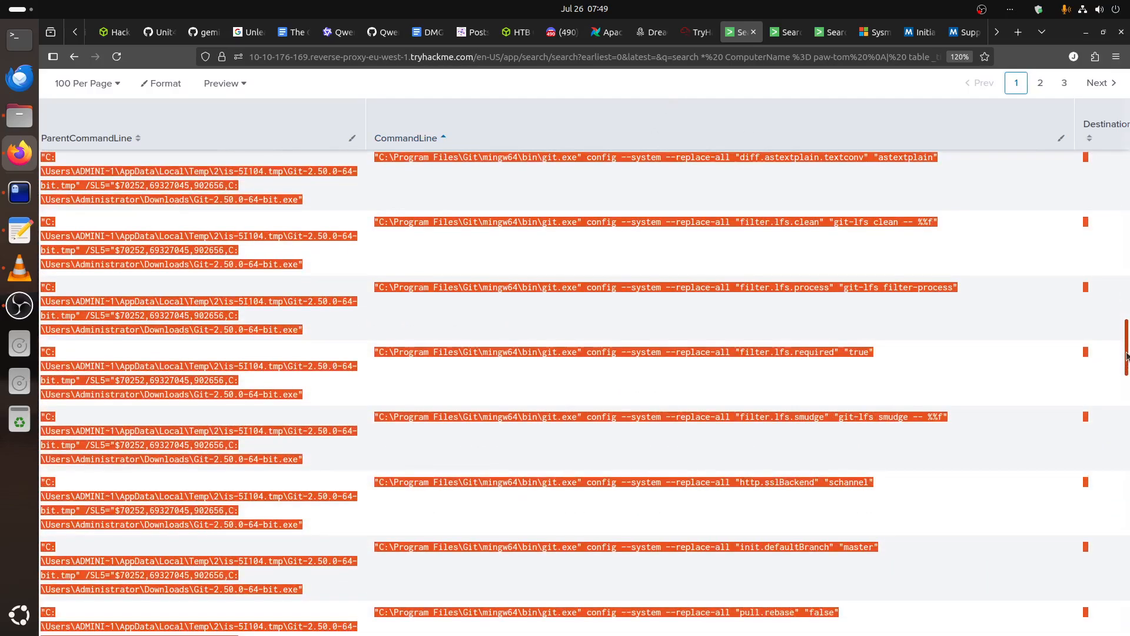
{"action": "left_click", "coordinate": [404, 512]}
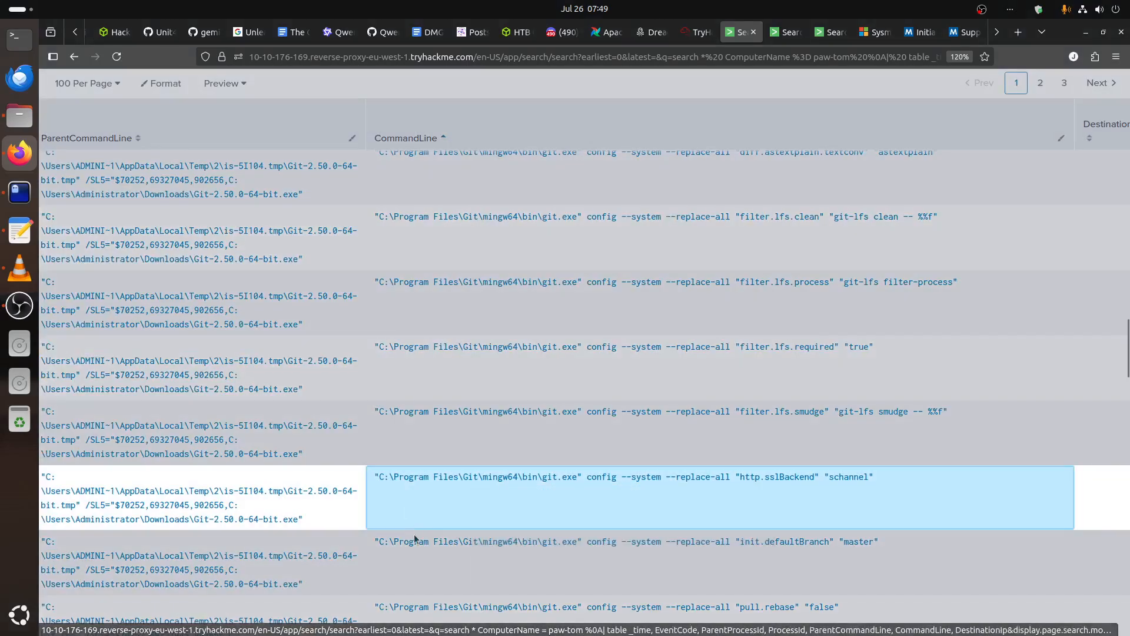
{"action": "left_click", "coordinate": [438, 97]}
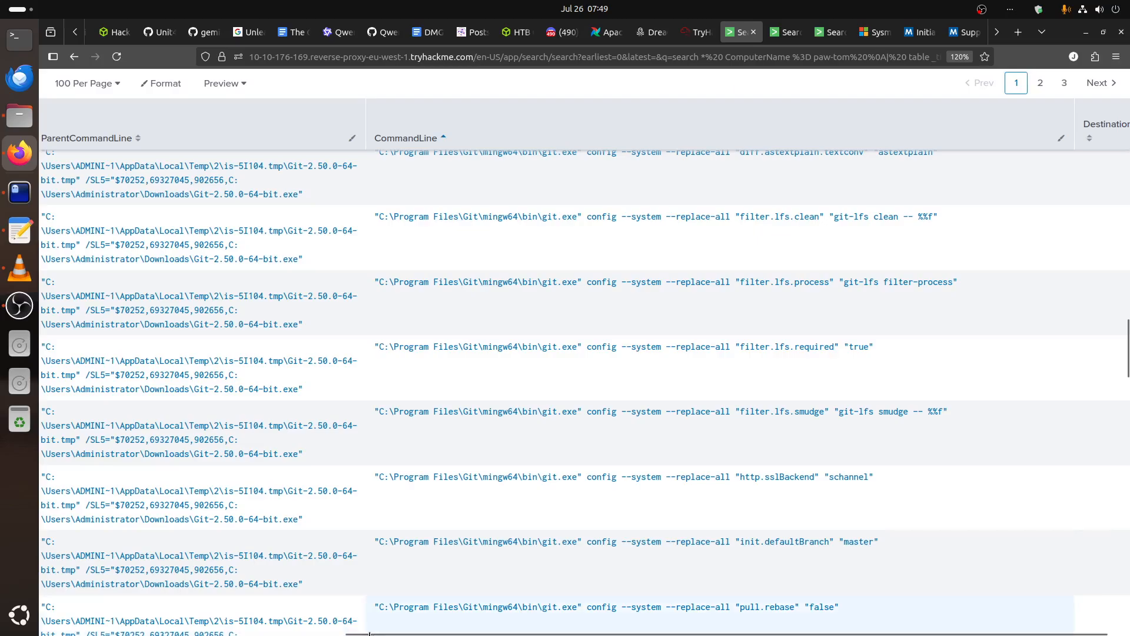
{"action": "left_click_drag", "start_coordinate": [369, 633], "coordinate": [61, 633]}
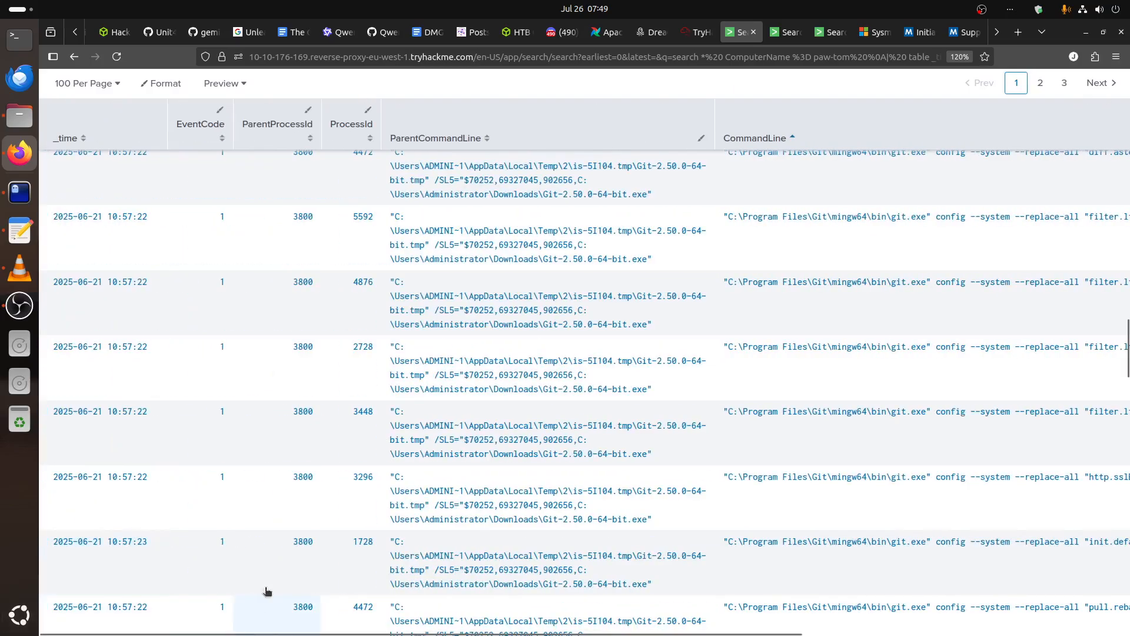
{"action": "scroll", "coordinate": [320, 534], "scroll_direction": "down", "scroll_amount": 15}
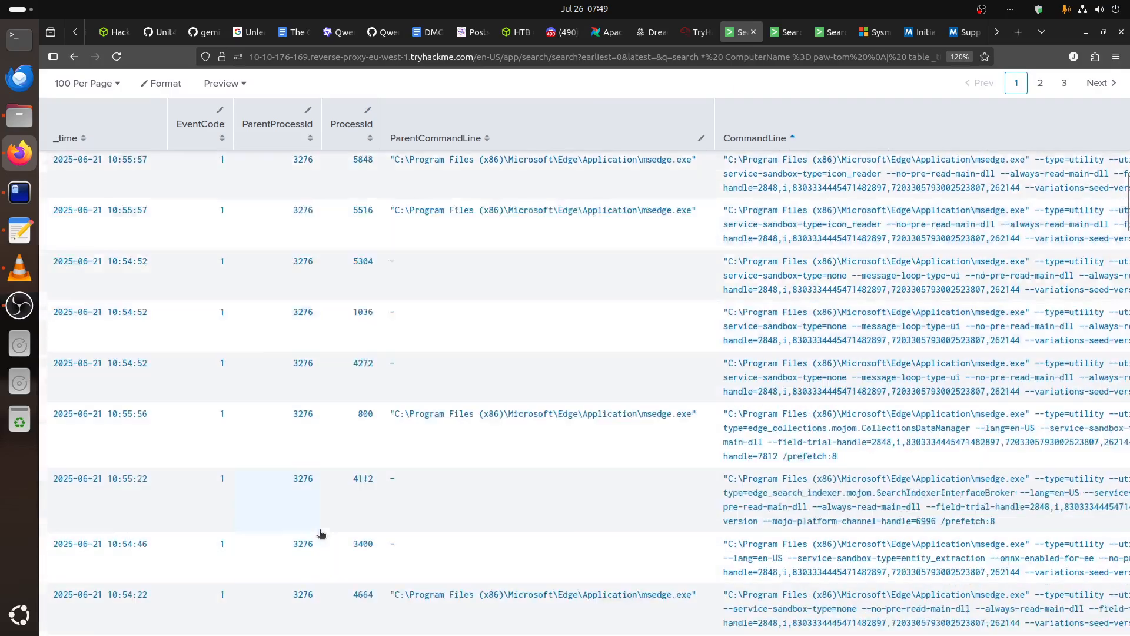
{"action": "scroll", "coordinate": [321, 533], "scroll_direction": "up", "scroll_amount": 15}
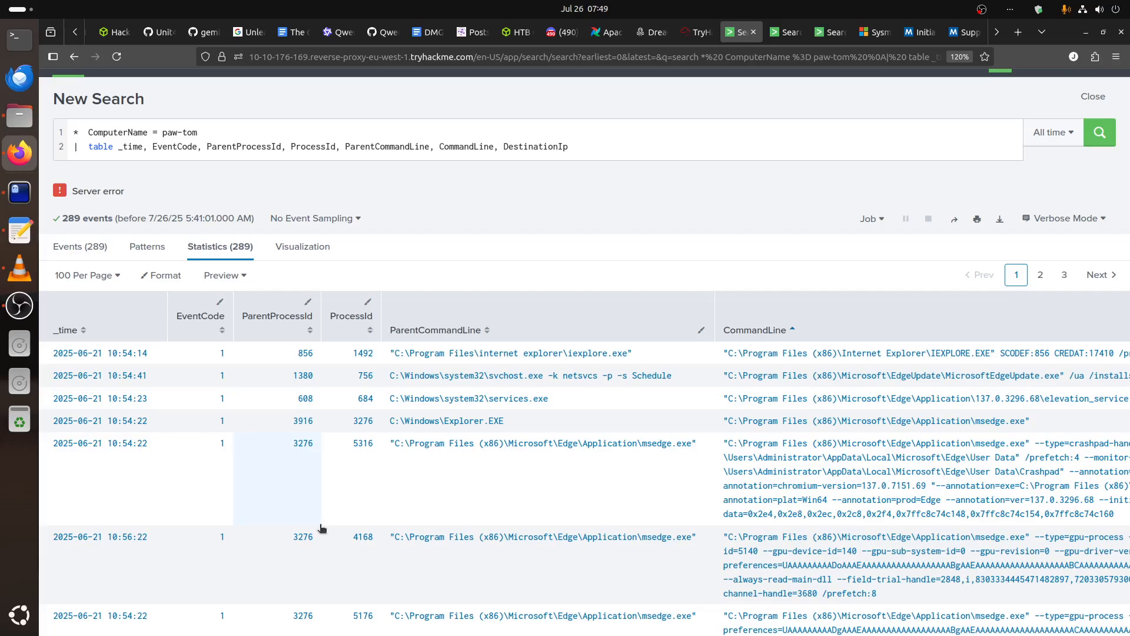
{"action": "scroll", "coordinate": [321, 527], "scroll_direction": "down", "scroll_amount": 15}
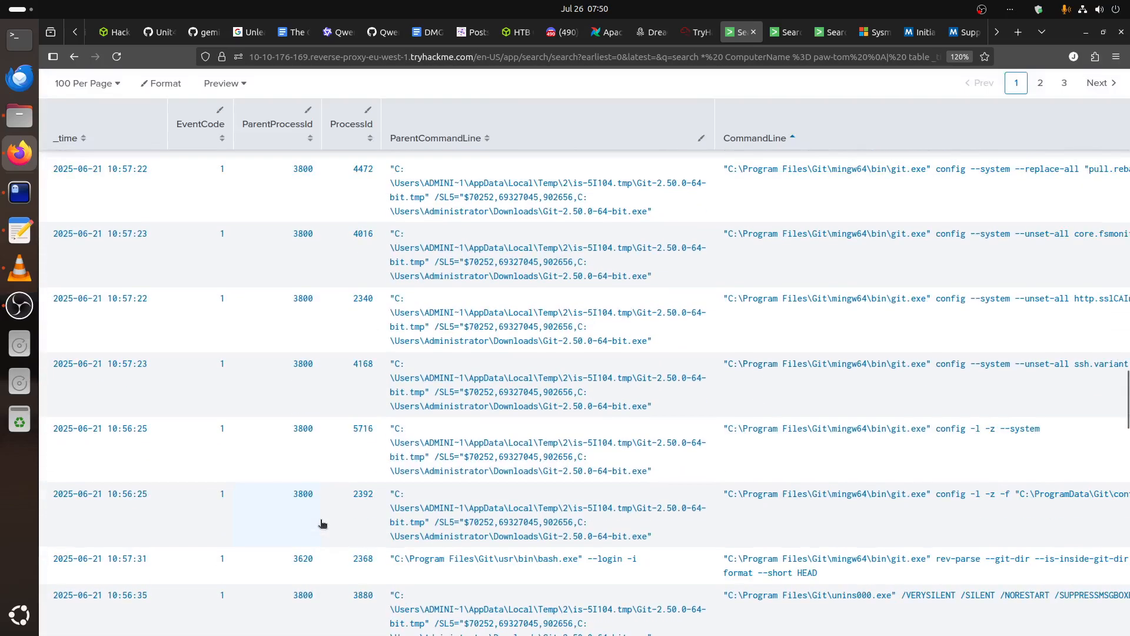
{"action": "scroll", "coordinate": [321, 521], "scroll_direction": "down", "scroll_amount": 5}
{"action": "scroll", "coordinate": [265, 489], "scroll_direction": "up", "scroll_amount": 4}
Sort the results by _time ascending and examine the process activity on page 2.
{"action": "left_click", "coordinate": [68, 138]}
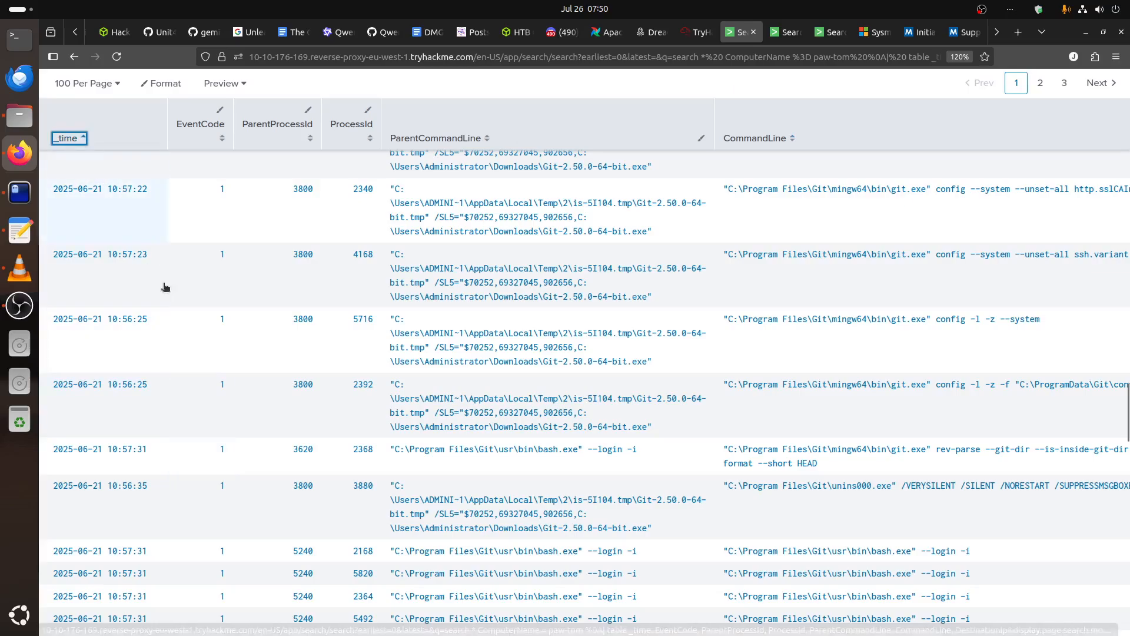
{"action": "scroll", "coordinate": [195, 359], "scroll_direction": "up", "scroll_amount": 10}
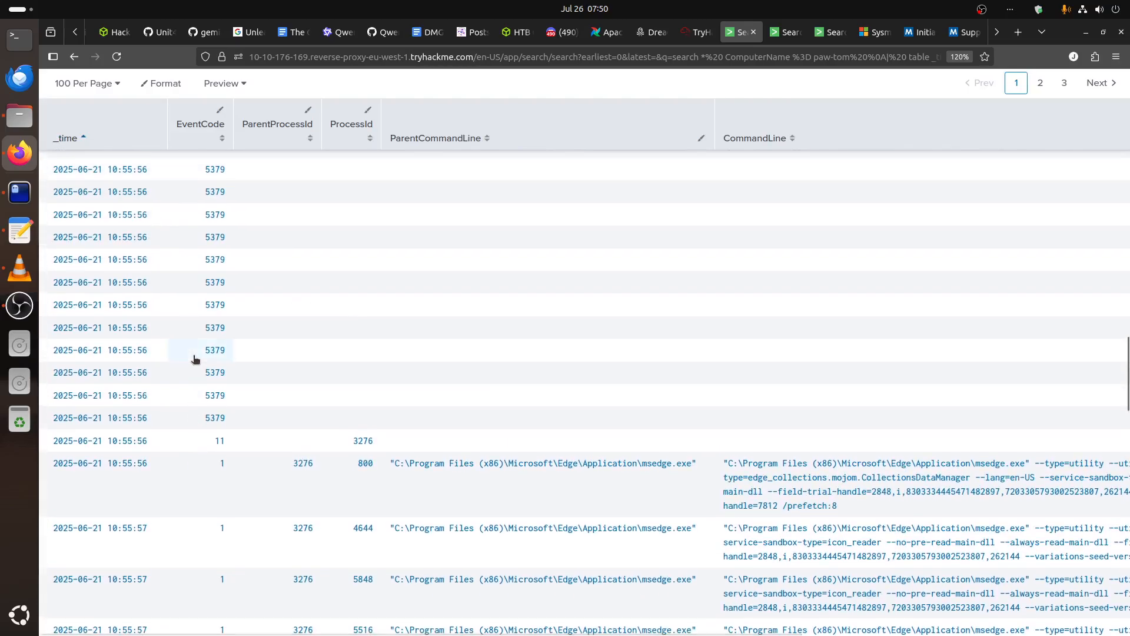
{"action": "scroll", "coordinate": [195, 360], "scroll_direction": "up", "scroll_amount": 10}
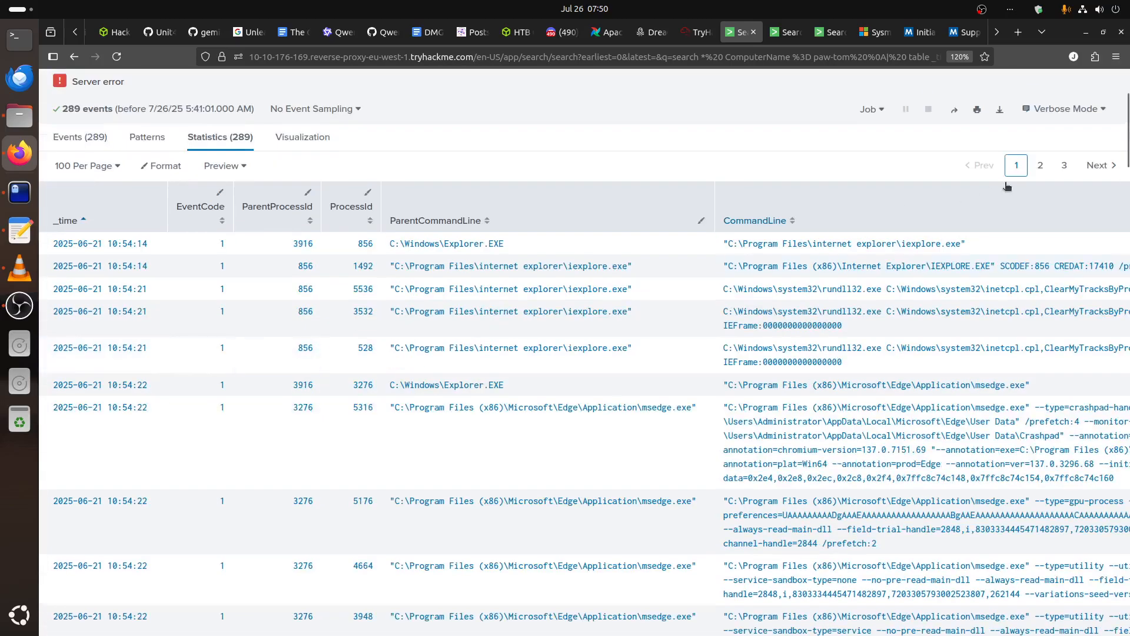
{"action": "left_click", "coordinate": [1040, 166]}
{"action": "scroll", "coordinate": [564, 424], "scroll_direction": "down", "scroll_amount": 5}
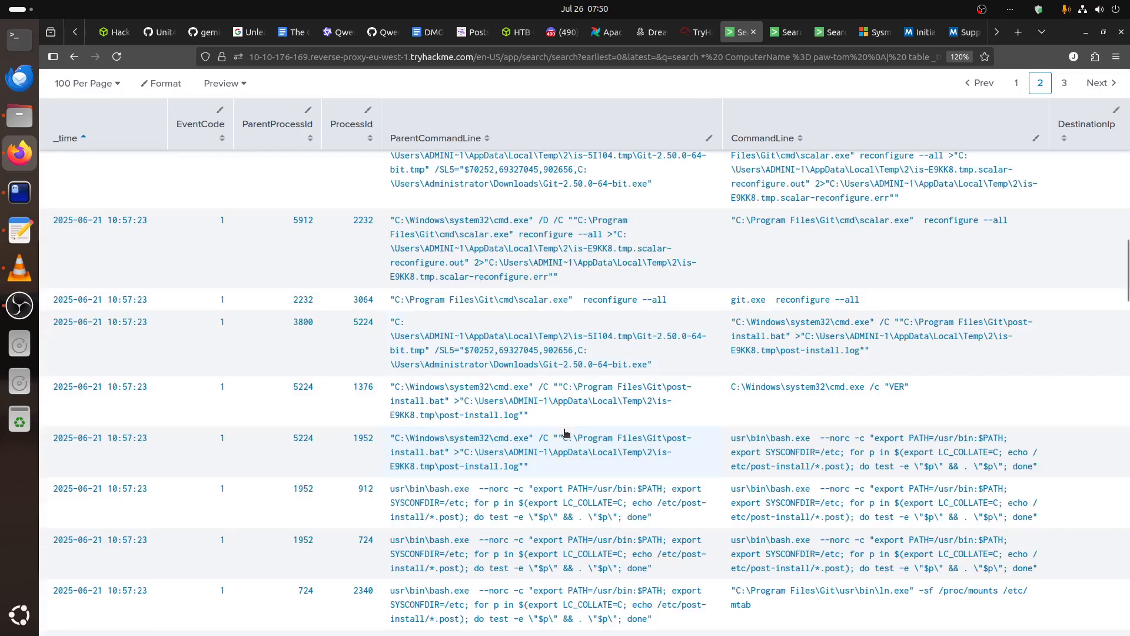
{"action": "scroll", "coordinate": [565, 433], "scroll_direction": "down", "scroll_amount": 5}
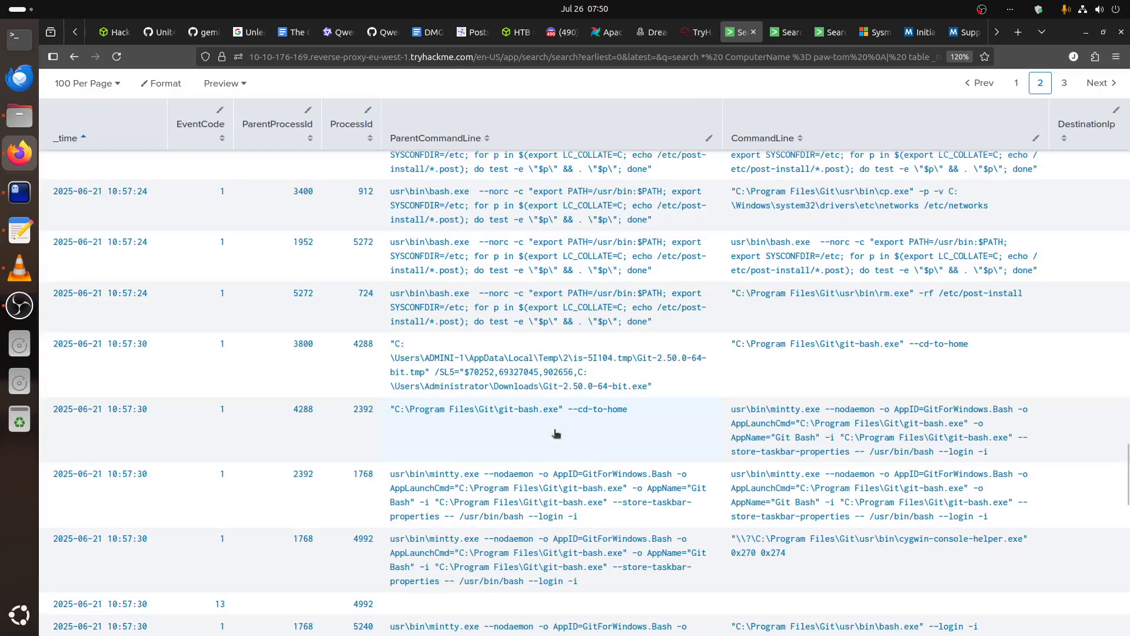
{"action": "scroll", "coordinate": [404, 391], "scroll_direction": "up", "scroll_amount": 5}
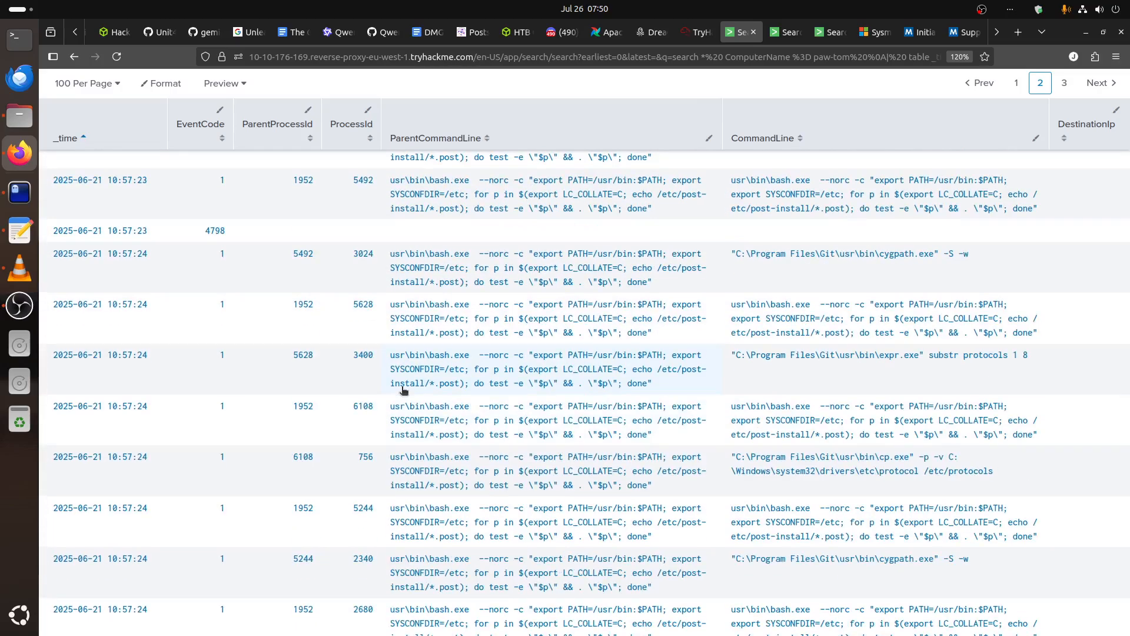
{"action": "scroll", "coordinate": [404, 390], "scroll_direction": "down", "scroll_amount": 10}
{"action": "scroll", "coordinate": [769, 523], "scroll_direction": "up", "scroll_amount": 10}
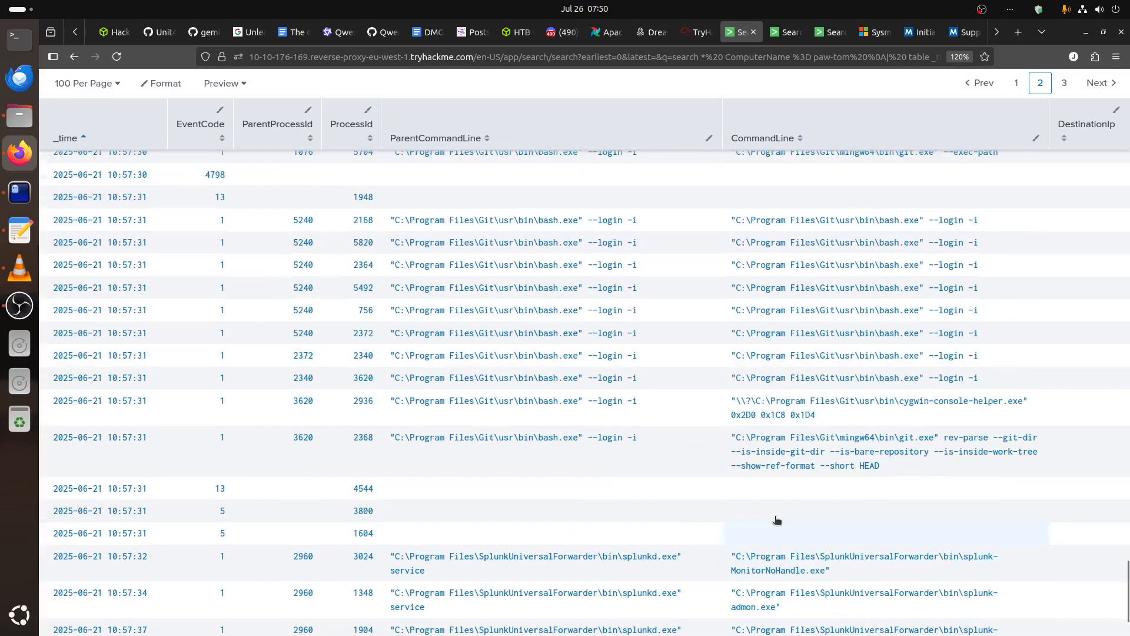
{"action": "scroll", "coordinate": [726, 472], "scroll_direction": "up", "scroll_amount": 15}
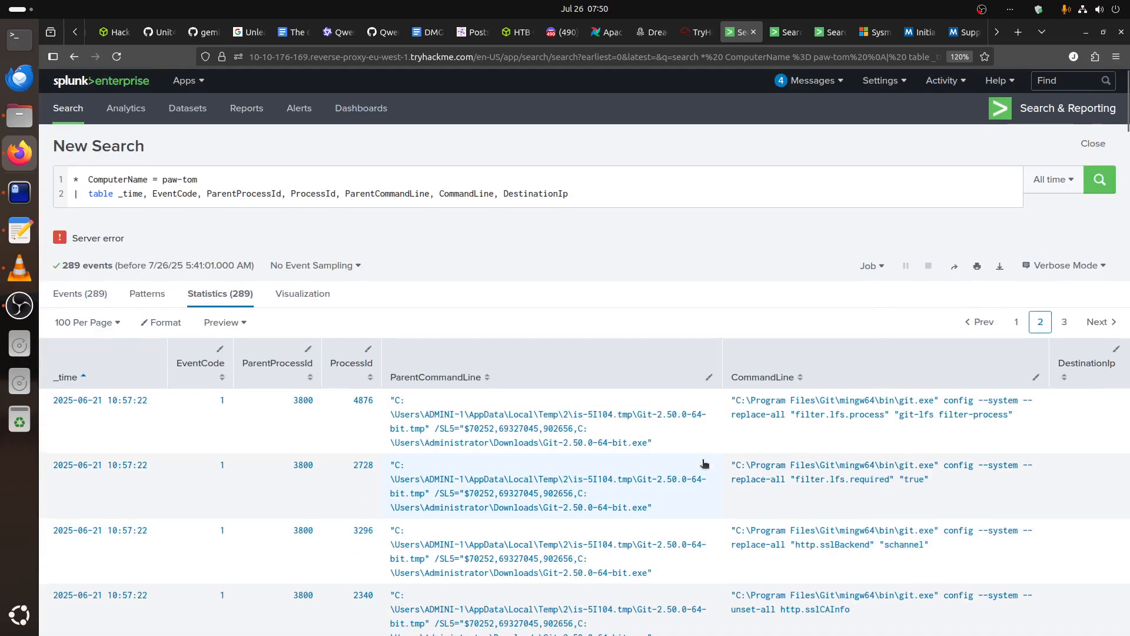
View the raw events, rerun the paw-tom search, review the rows around the healthchk-lib install, and return to the Add Stage form.
{"action": "left_click", "coordinate": [80, 294]}
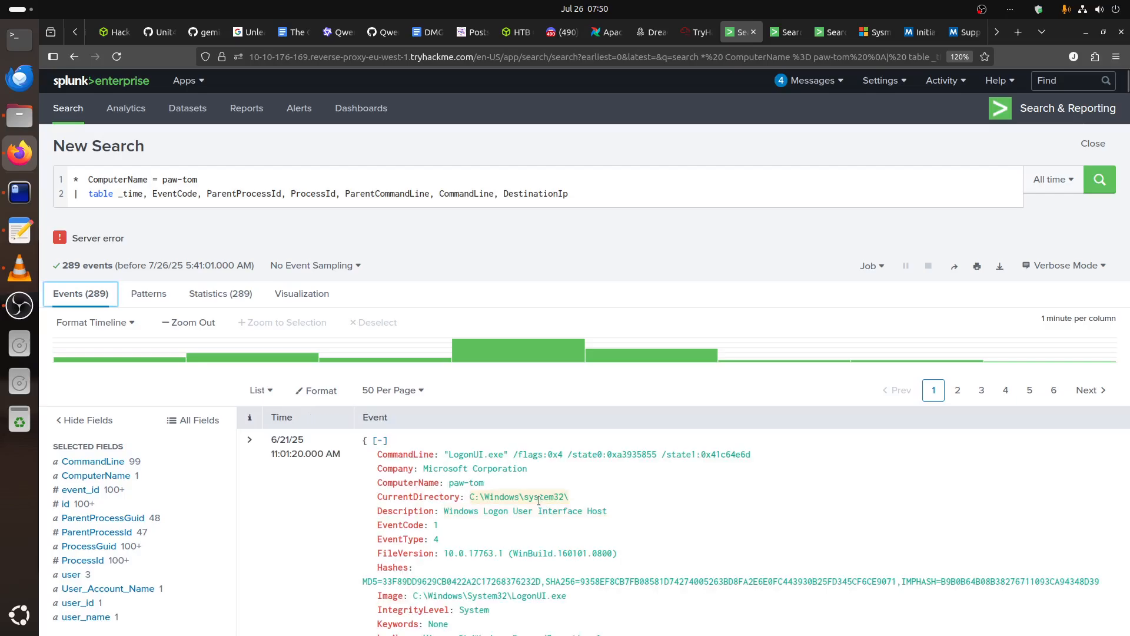
{"action": "left_click", "coordinate": [1097, 185]}
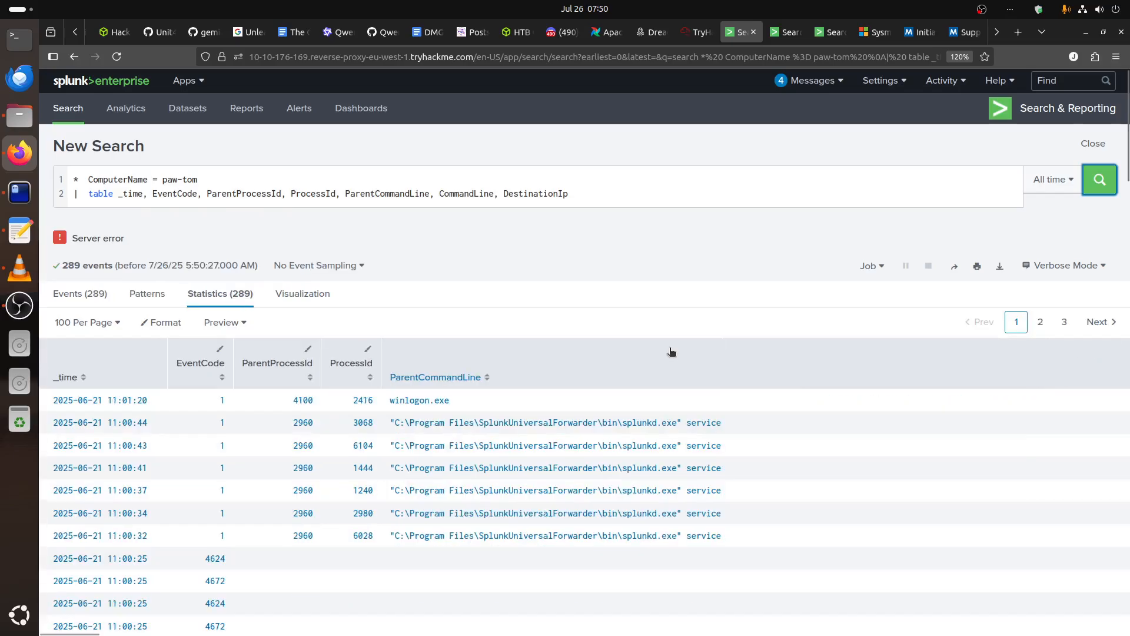
{"action": "scroll", "coordinate": [670, 353], "scroll_direction": "down", "scroll_amount": 1}
{"action": "scroll", "coordinate": [669, 357], "scroll_direction": "down", "scroll_amount": 10}
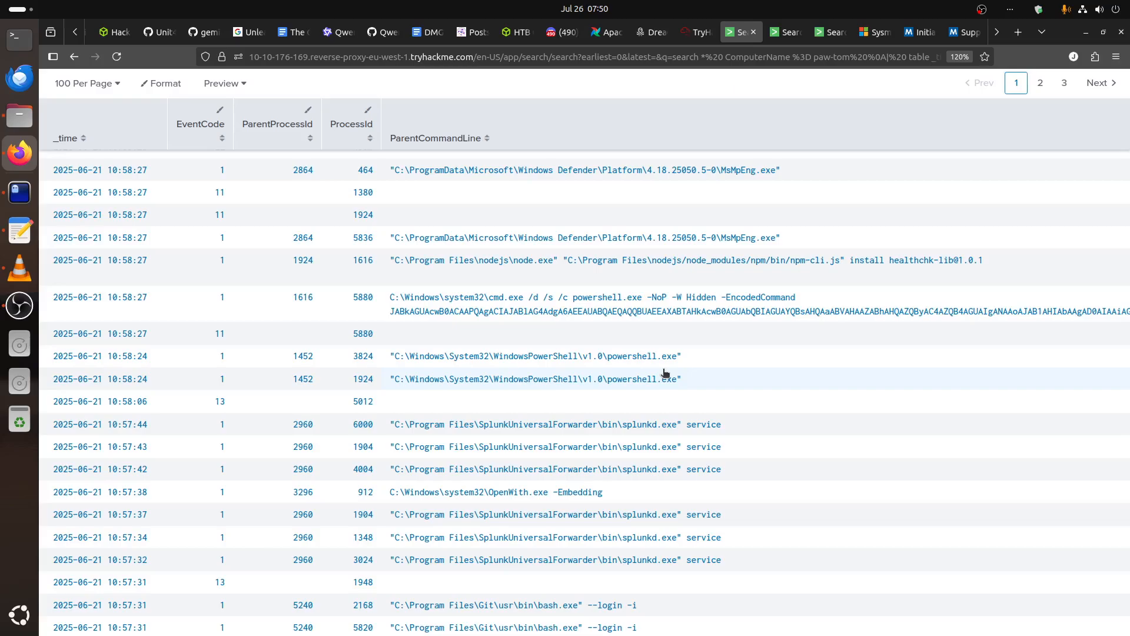
{"action": "left_click", "coordinate": [698, 31]}
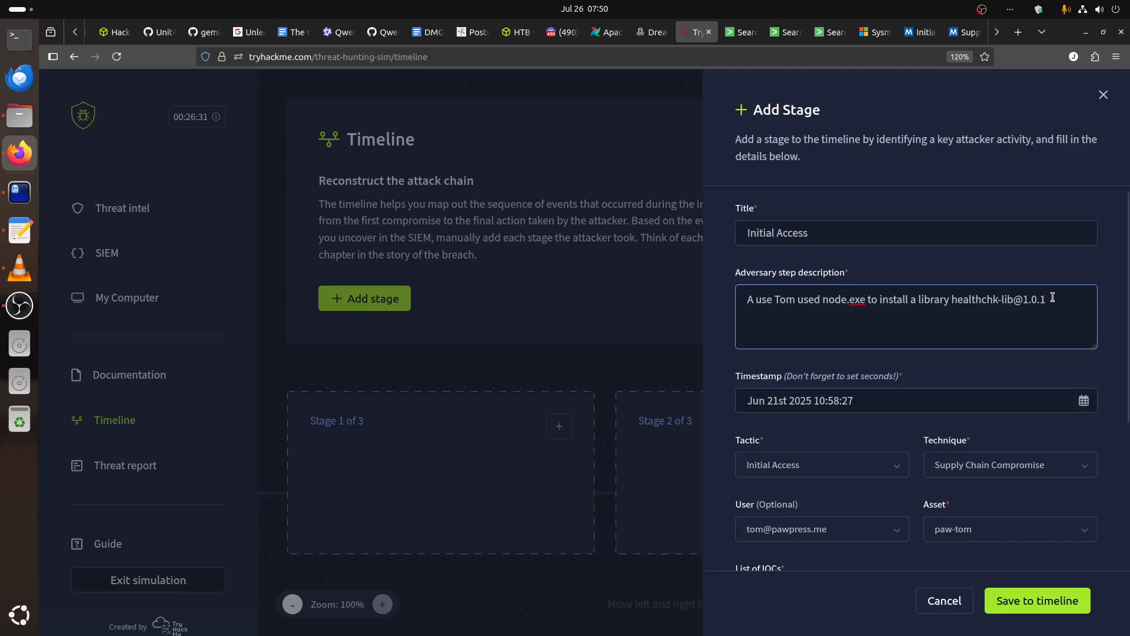
Check the CommandLine values around the npm install in Splunk again, then return to the stage description.
{"action": "left_click", "coordinate": [741, 40]}
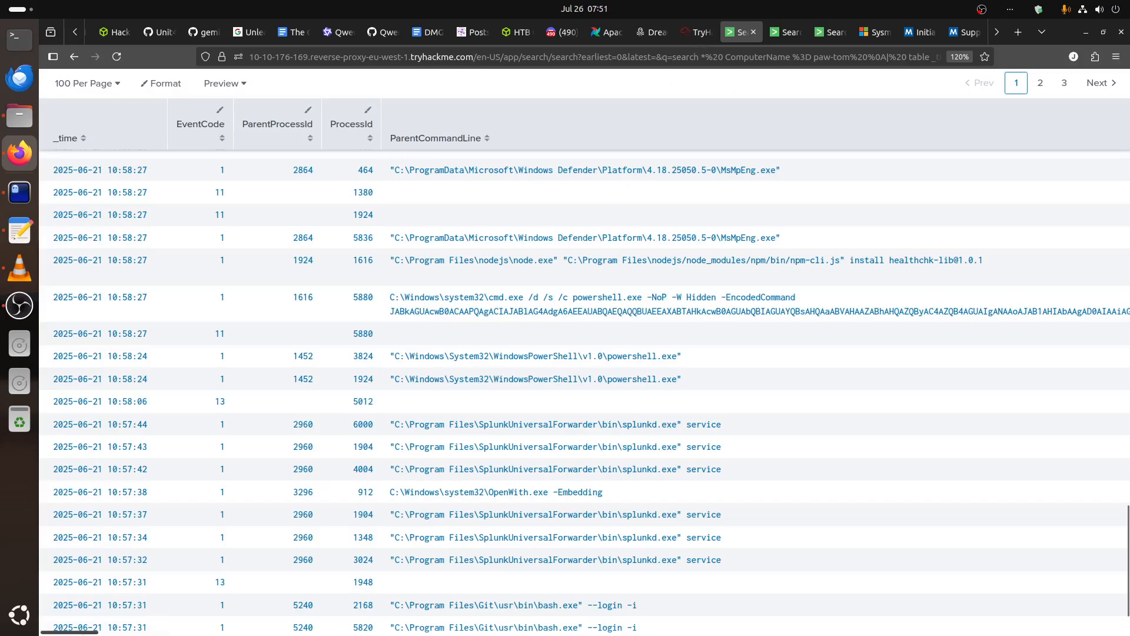
{"action": "left_click_drag", "start_coordinate": [95, 633], "coordinate": [636, 632]}
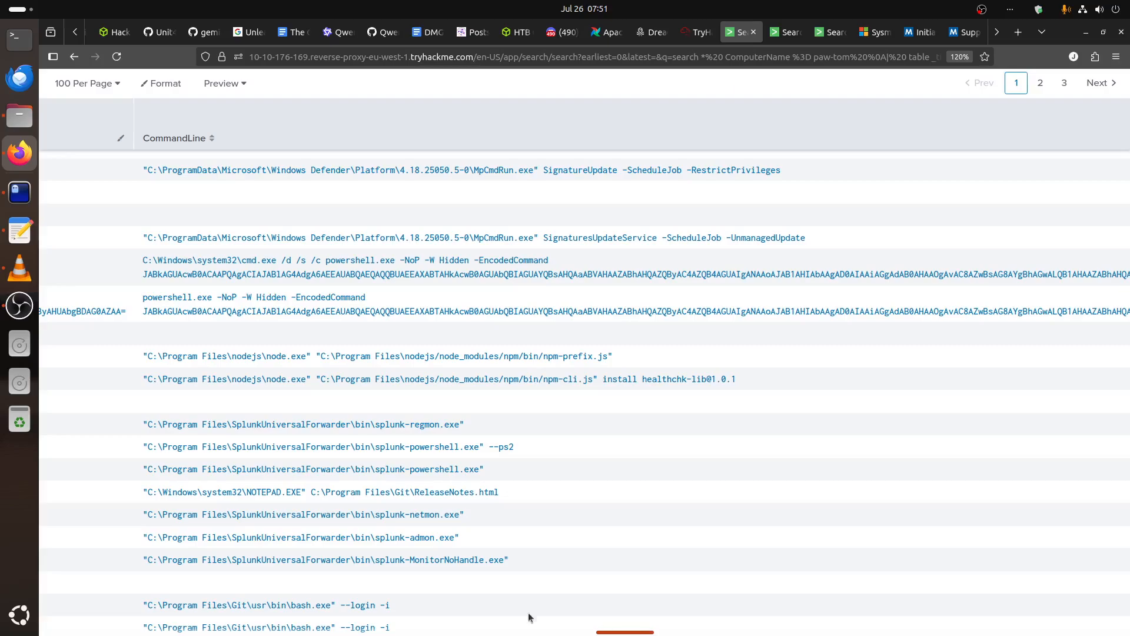
{"action": "left_click", "coordinate": [697, 32]}
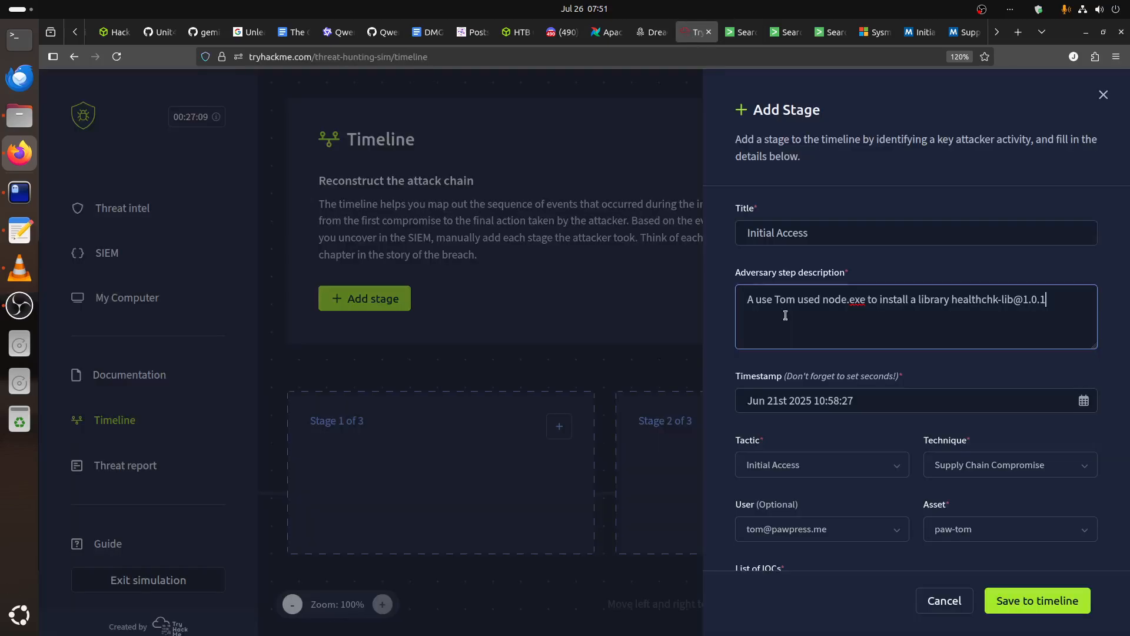
In the adversary step description, insert "(parent process powershell.exe)" after node.exe.
{"action": "left_click", "coordinate": [865, 306]}
{"action": "type", "text": "(parrent"}
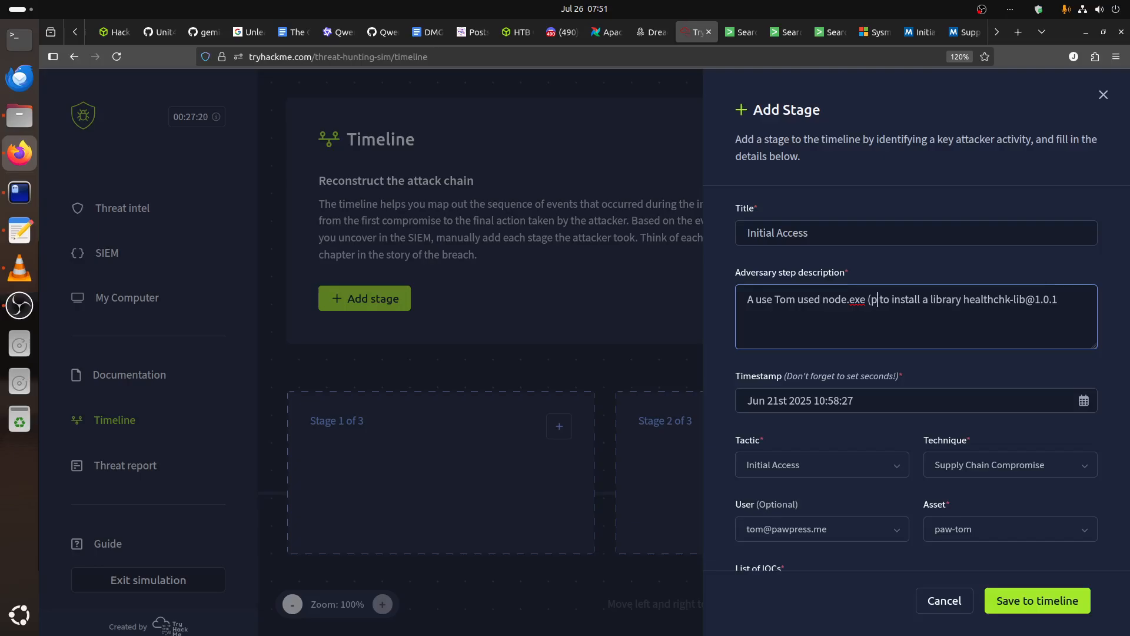
{"action": "key", "text": "BackSpace"}
{"action": "key", "text": "BackSpace"}
{"action": "key", "text": "BackSpace"}
{"action": "key", "text": "BackSpace"}
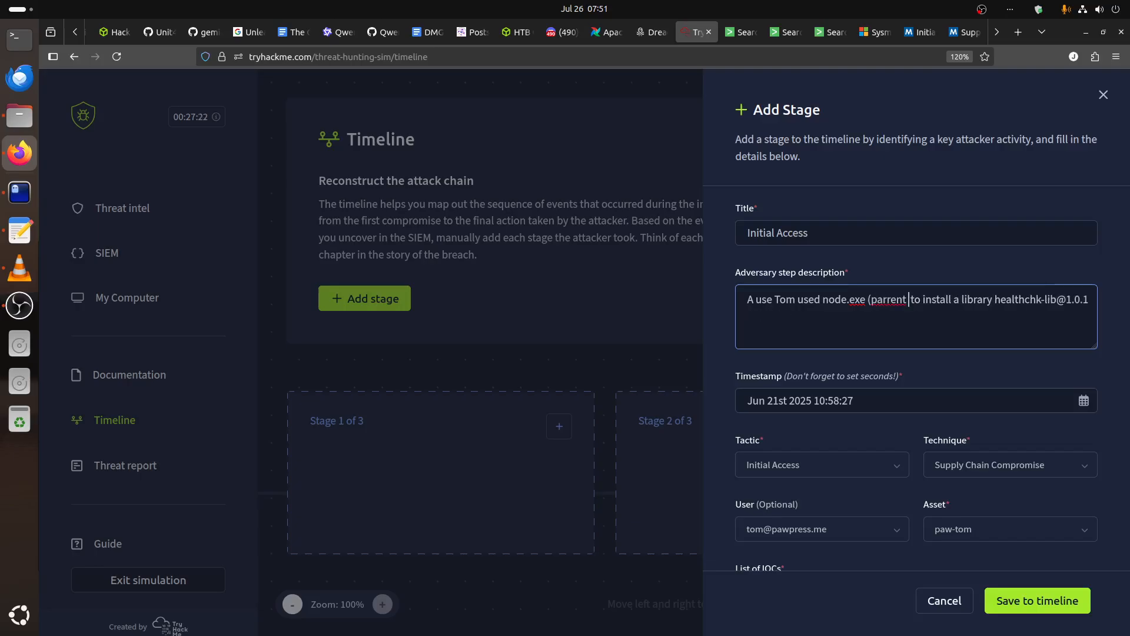
{"action": "type", "text": "ent process power"}
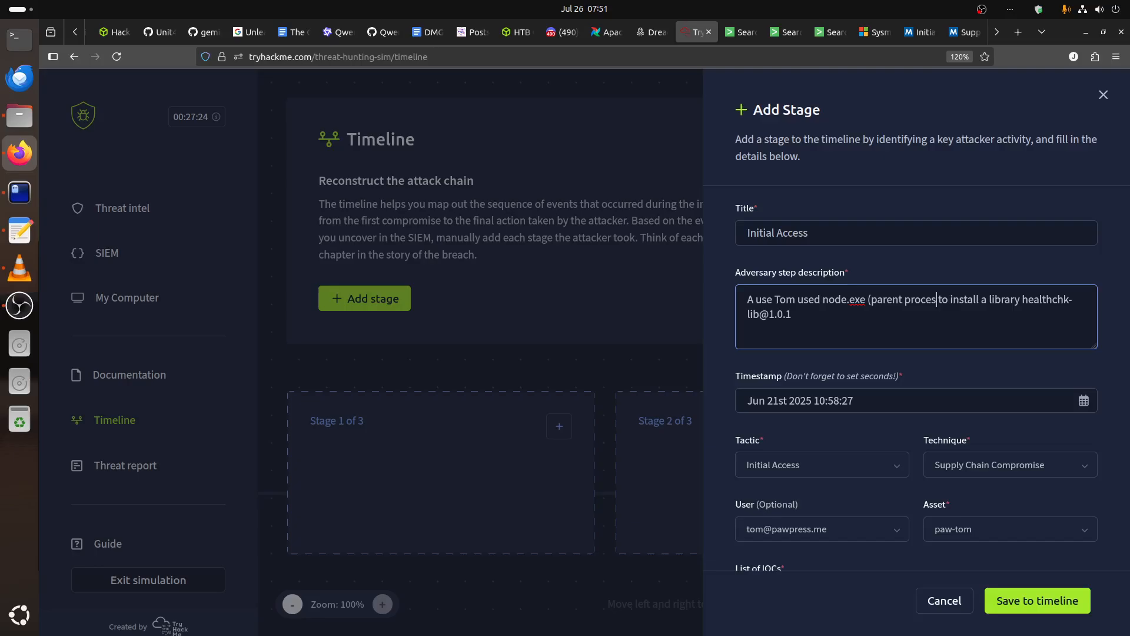
{"action": "type", "text": "shell.exe"}
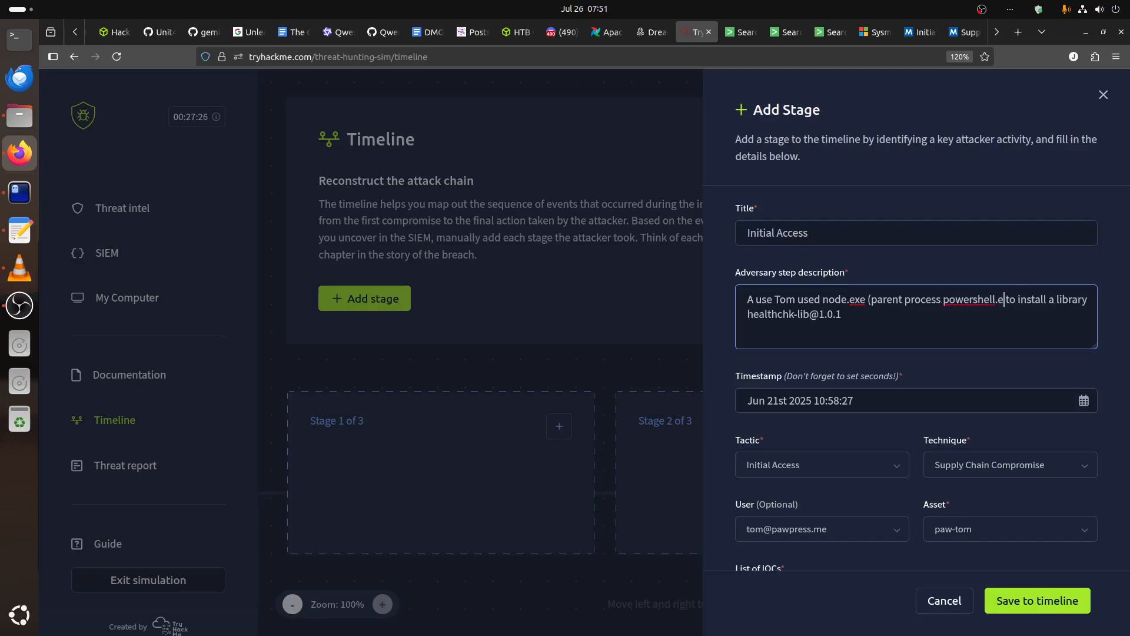
{"action": "type", "text": ")"}
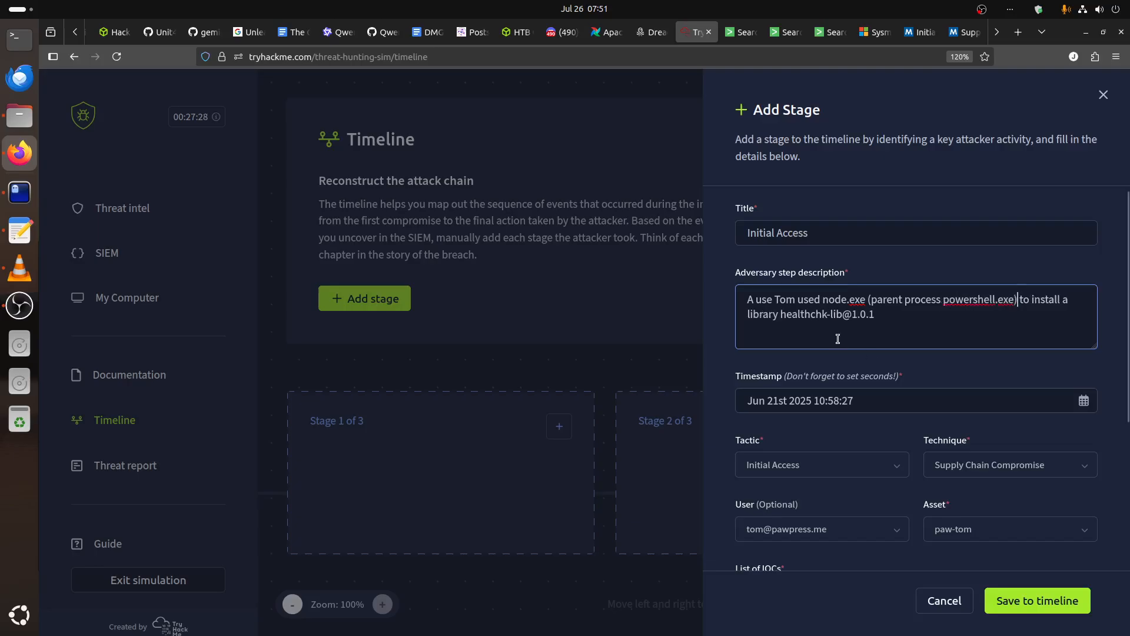
{"action": "left_click", "coordinate": [880, 319]}
{"action": "type", "text": "whic"}
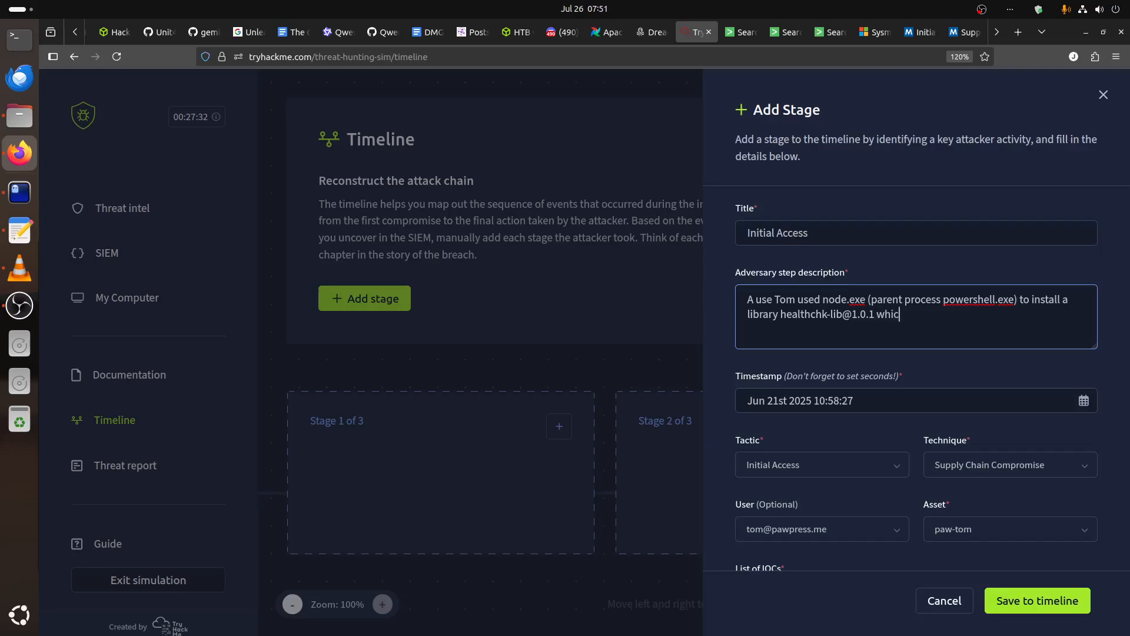
{"action": "type", "text": "h tiri"}
{"action": "key", "text": "BackSpace"}
{"action": "key", "text": "BackSpace"}
{"action": "key", "text": "BackSpace"}
{"action": "type", "text": "rigged"}
Replace the misspelled last word of the description with "launched".
{"action": "right_click", "coordinate": [932, 316]}
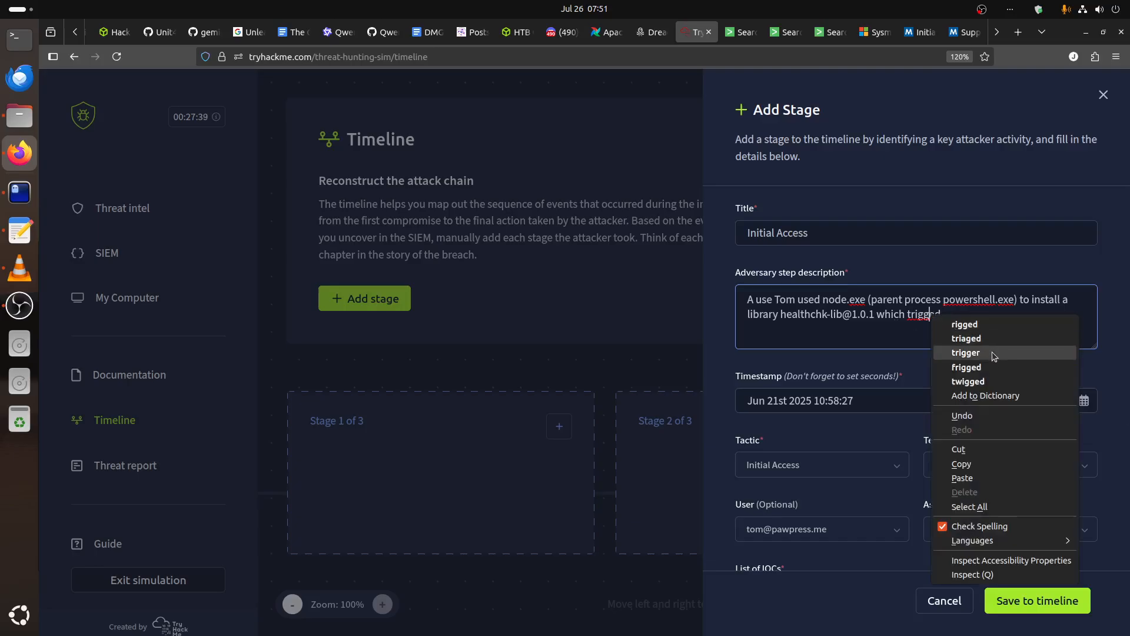
{"action": "left_click", "coordinate": [912, 327]}
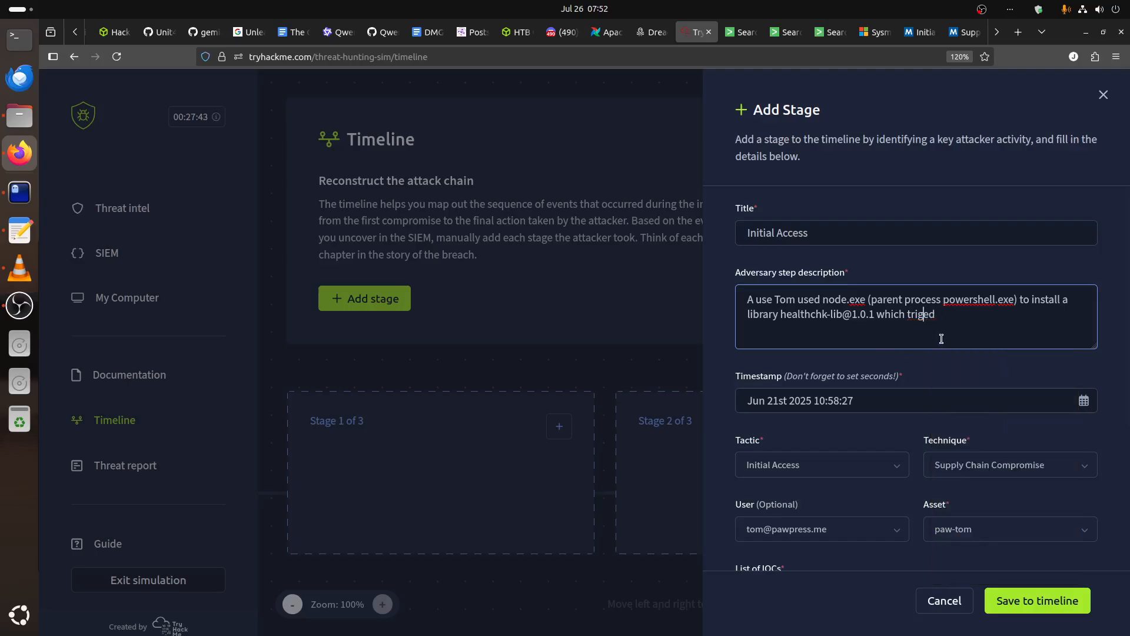
{"action": "key", "text": "BackSpace"}
{"action": "key", "text": "End"}
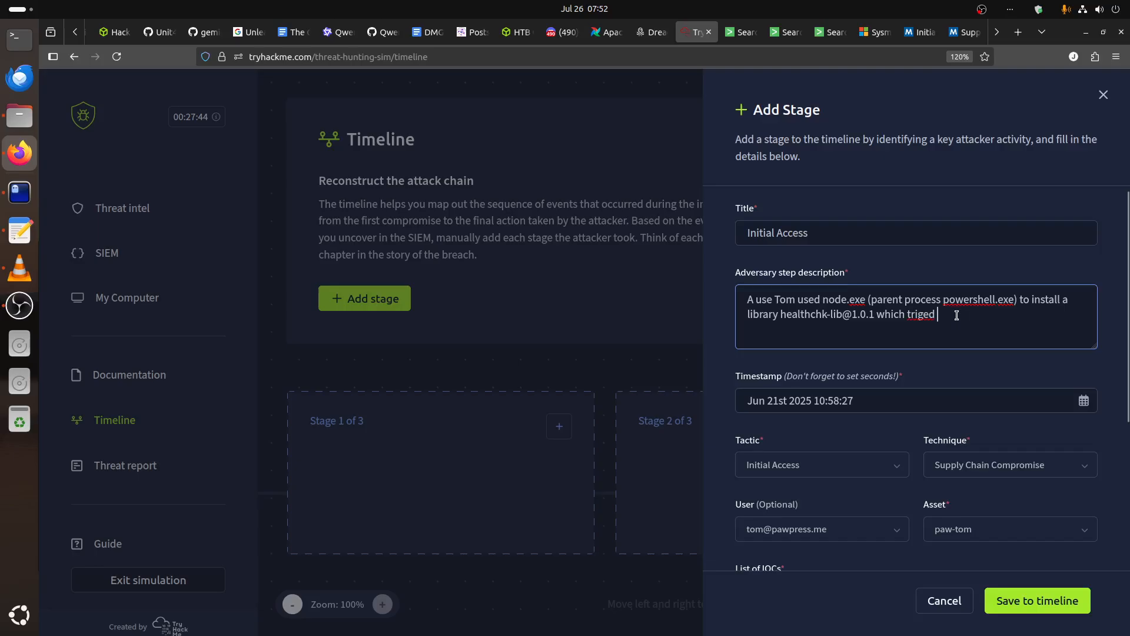
{"action": "right_click", "coordinate": [915, 313]}
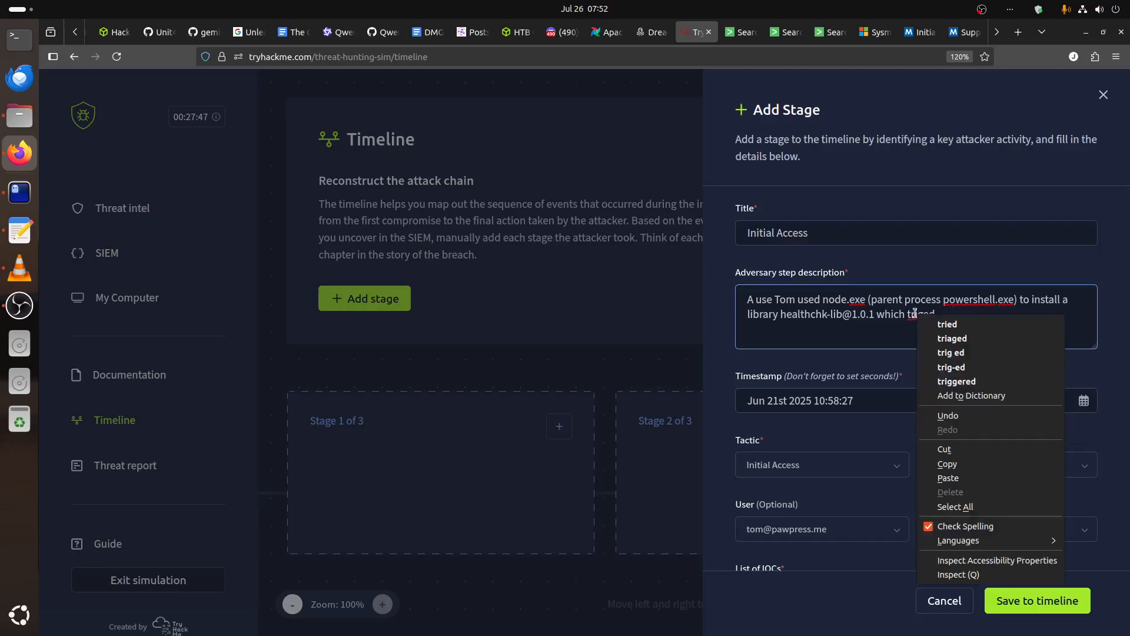
{"action": "left_click", "coordinate": [915, 312]}
{"action": "double_click", "coordinate": [915, 313]}
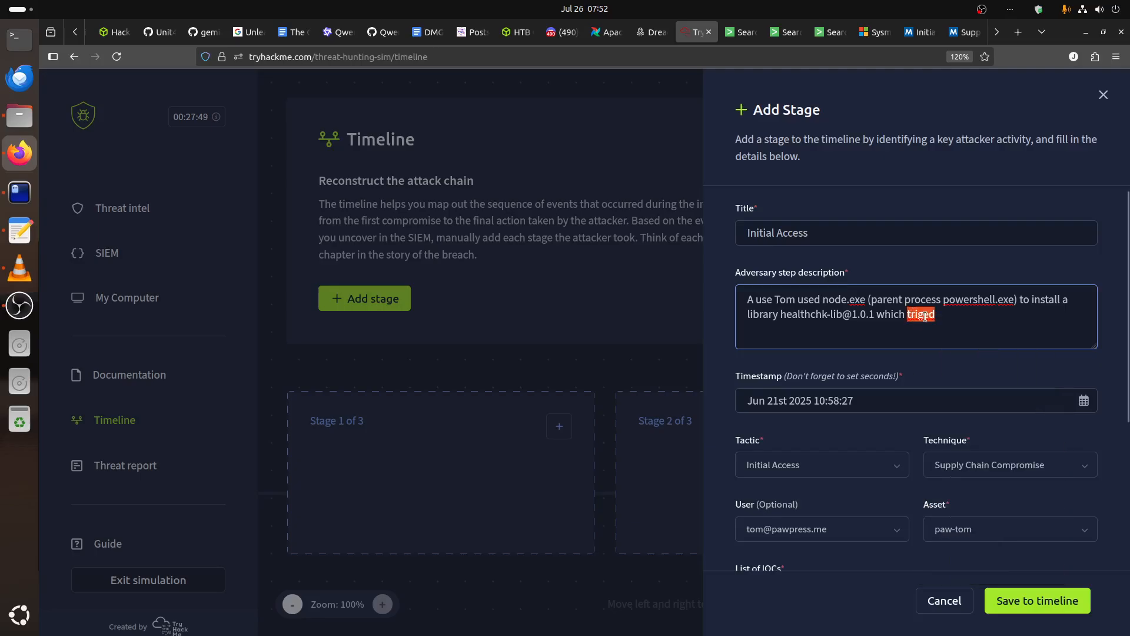
{"action": "key", "text": "BackSpace"}
{"action": "type", "text": "launched "}
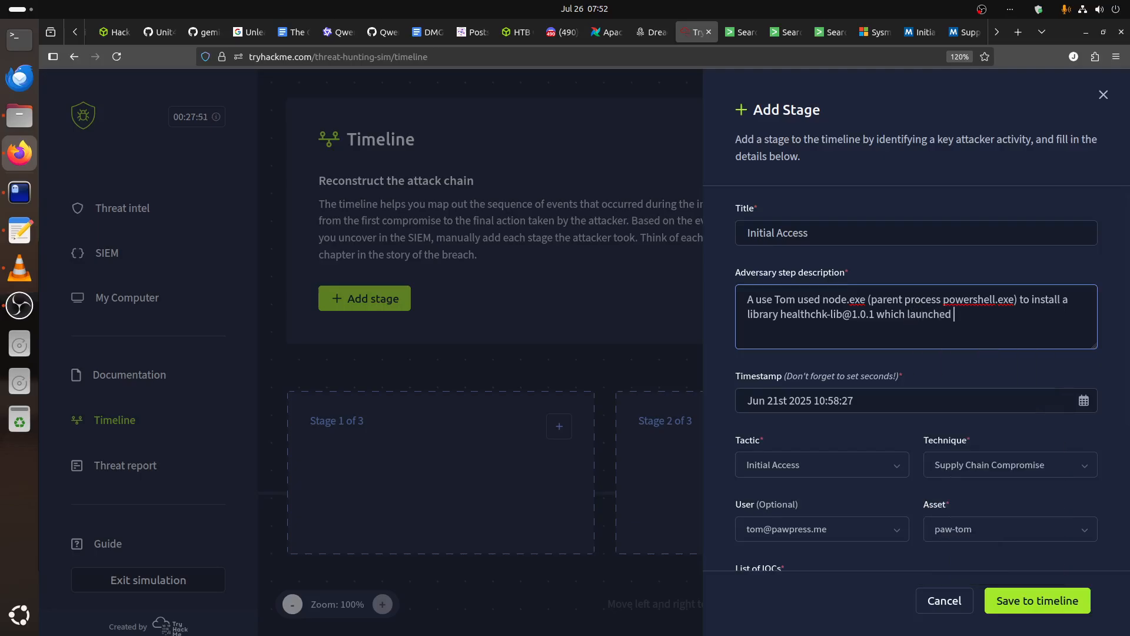
{"action": "type", "text": "new process"}
Look up the spawned PowerShell process ID in the Splunk results and add "new process 5880" to the stage description.
{"action": "left_click", "coordinate": [741, 31]}
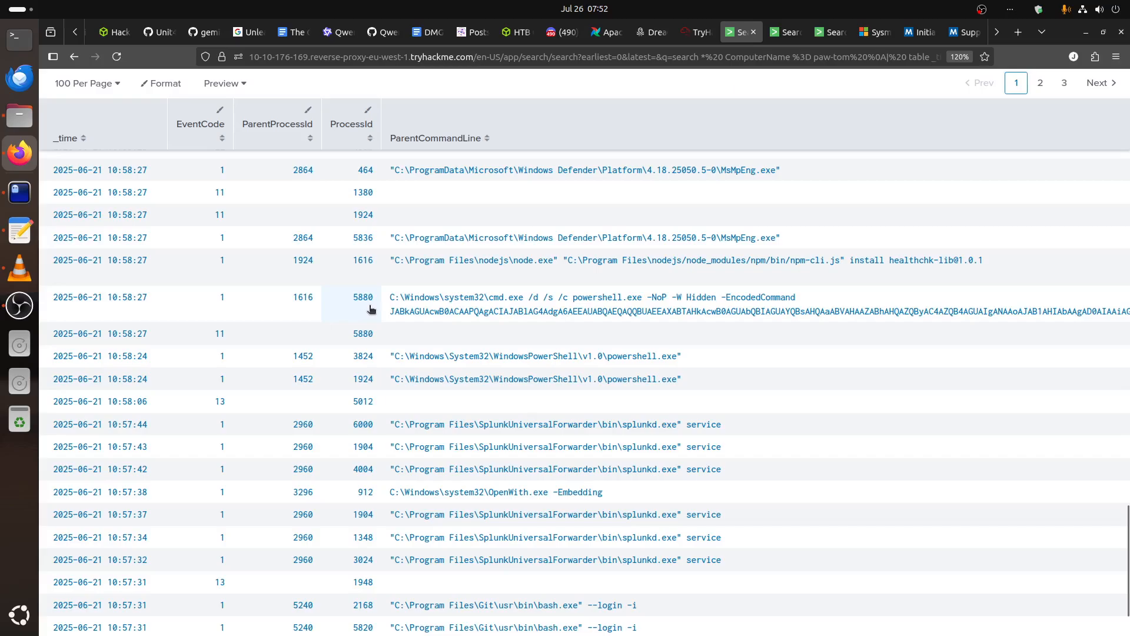
{"action": "left_click", "coordinate": [697, 33]}
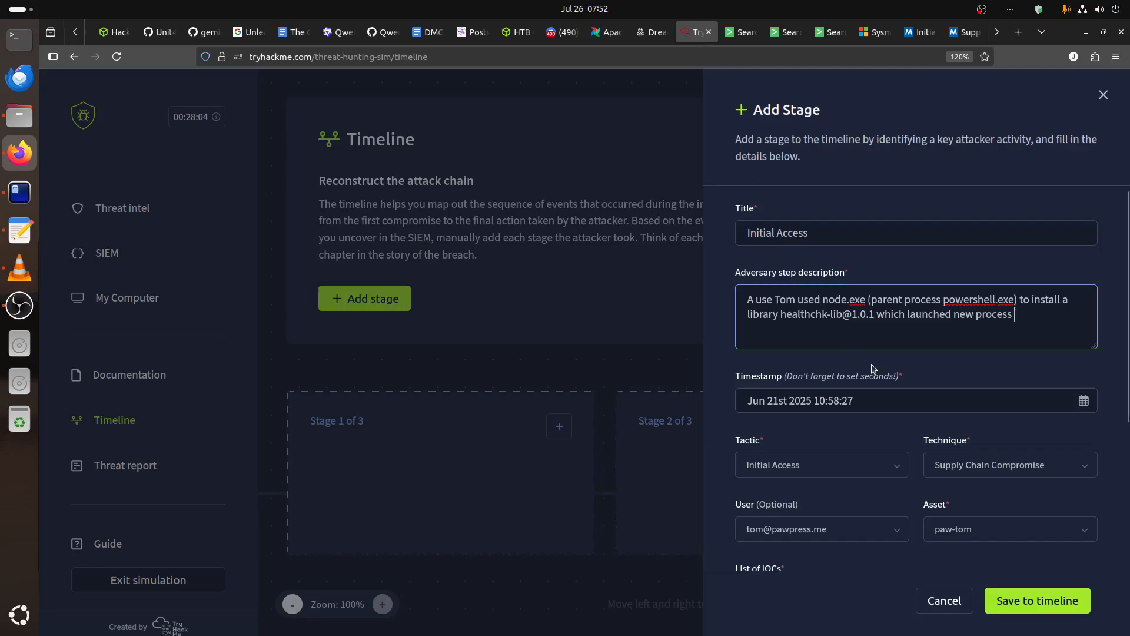
{"action": "type", "text": "5880"}
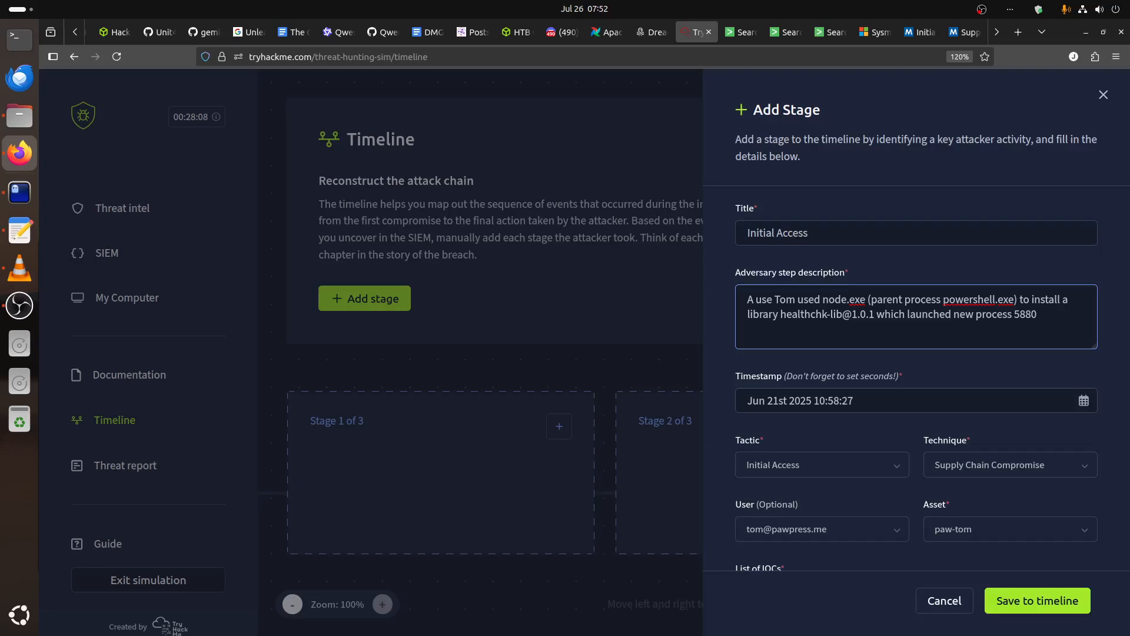
{"action": "type", "text": " a powershell encode dbase"}
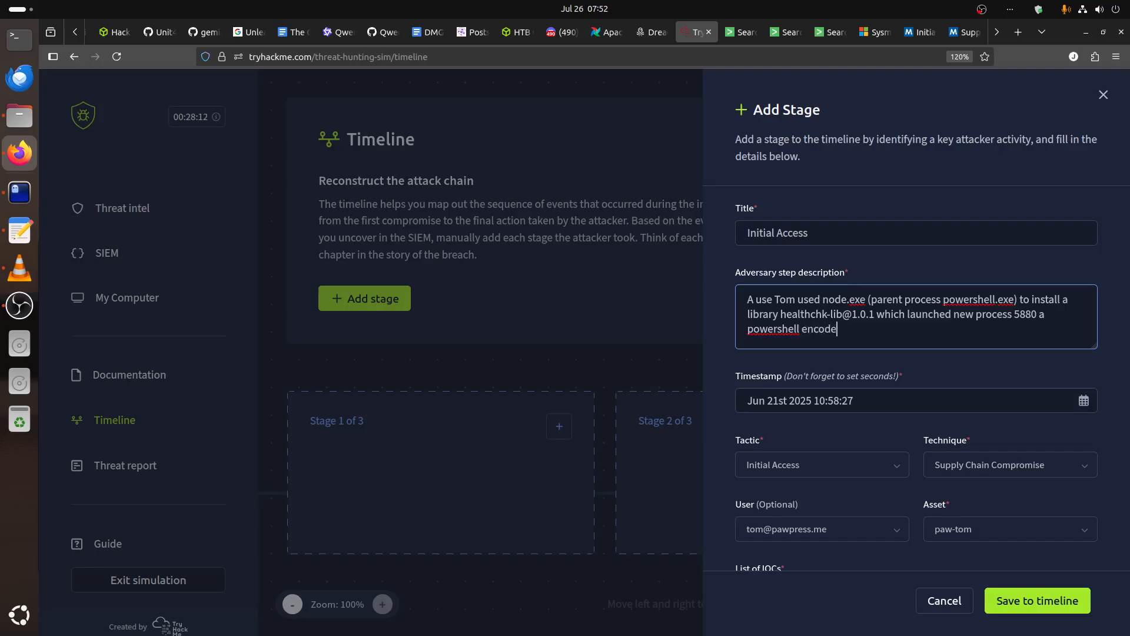
Finish the stage description with "a powershell encode base64 command.".
{"action": "key", "text": "BackSpace"}
{"action": "key", "text": "BackSpace"}
{"action": "key", "text": "BackSpace"}
{"action": "key", "text": "BackSpace"}
{"action": "key", "text": "BackSpace"}
{"action": "type", "text": "base64 command."}
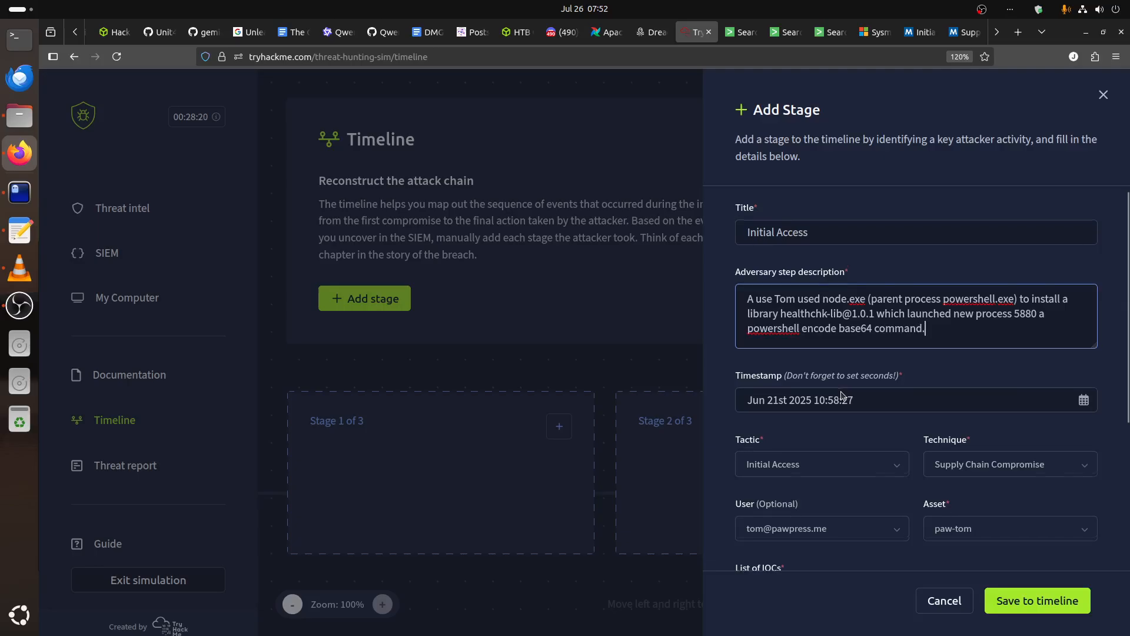
Consult the IOC notes in the vim find.txt terminal, then start the stage's List of IOCs with "NPM package :".
{"action": "scroll", "coordinate": [844, 396], "scroll_direction": "down", "scroll_amount": 3}
{"action": "scroll", "coordinate": [844, 396], "scroll_direction": "down", "scroll_amount": 1}
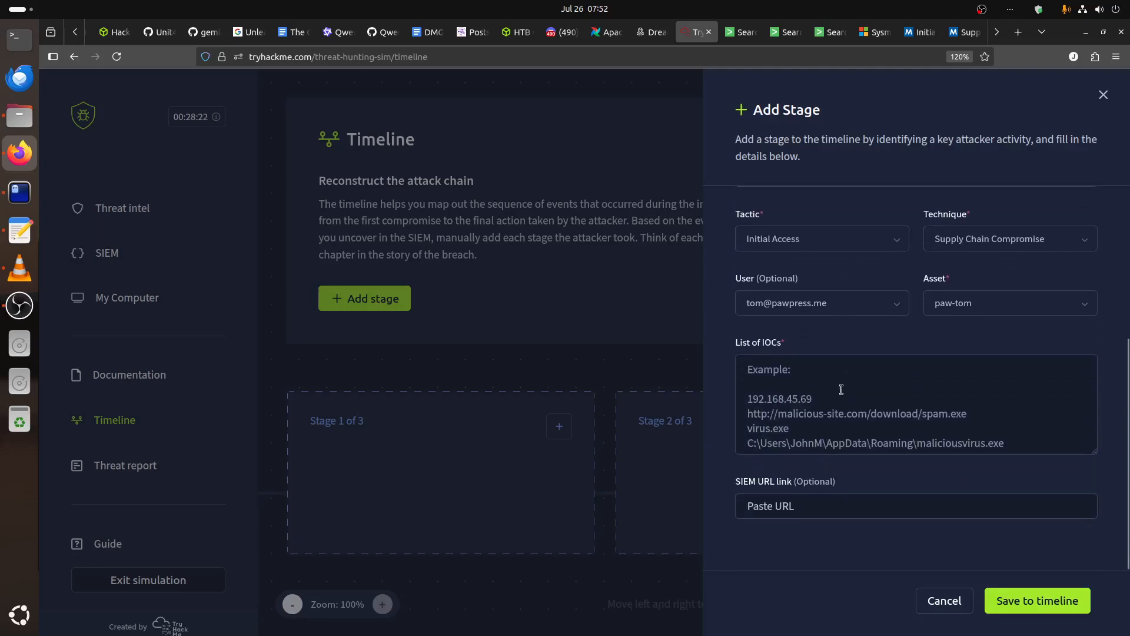
{"action": "left_click", "coordinate": [20, 192]}
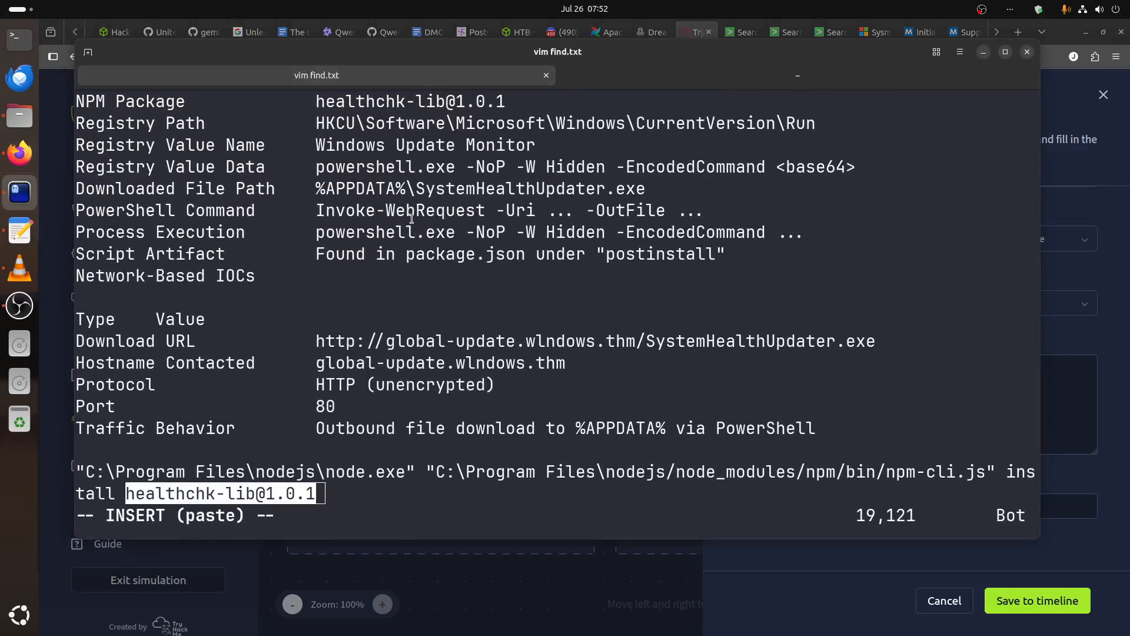
{"action": "key", "text": "Up"}
{"action": "key", "text": "Up"}
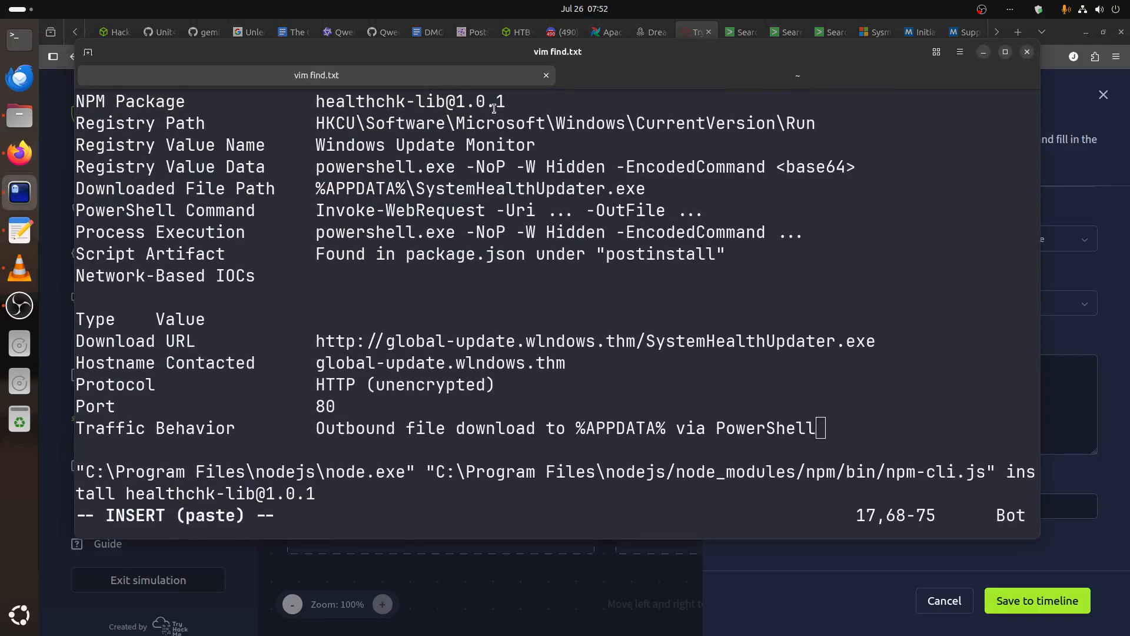
{"action": "left_click", "coordinate": [1052, 404]}
{"action": "type", "text": "NPM"}
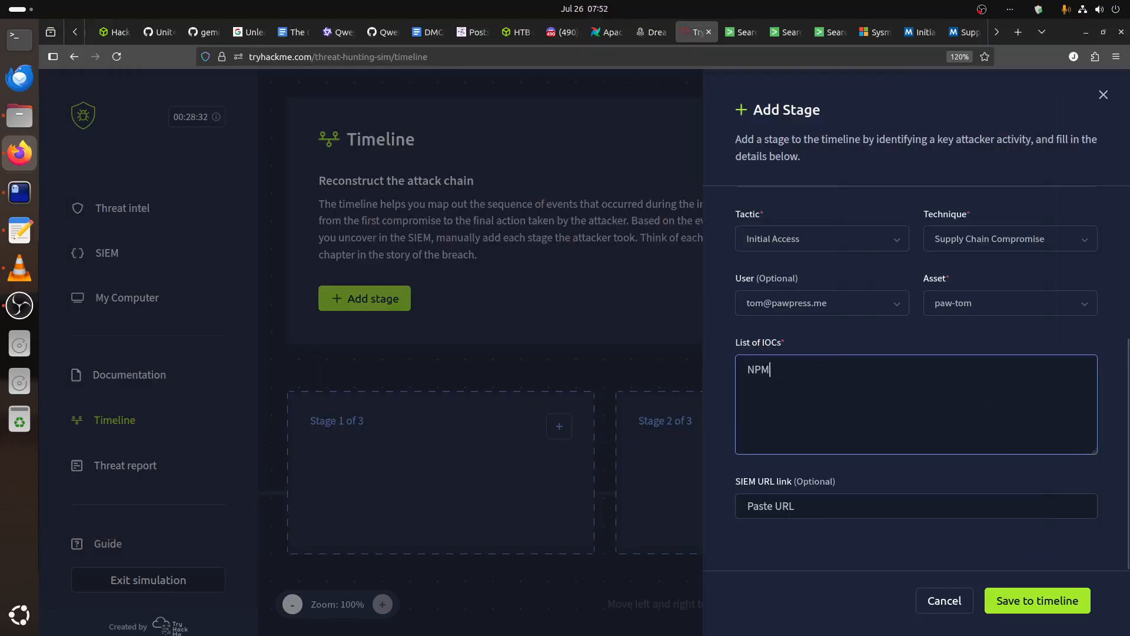
{"action": "type", "text": " package "}
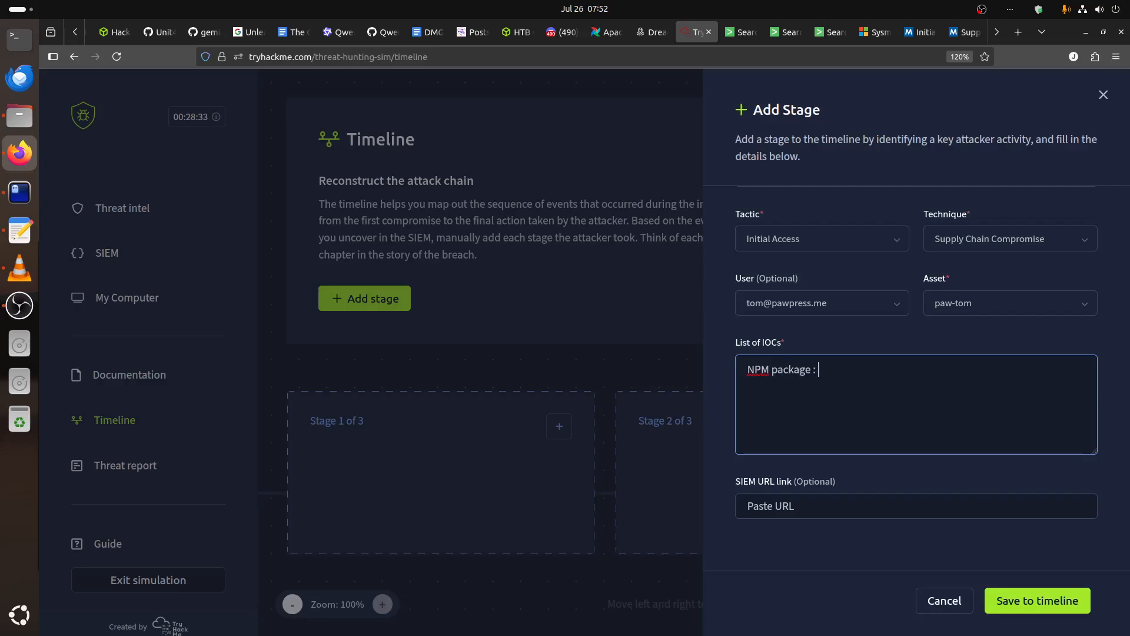
{"action": "type", "text": ":"}
{"action": "scroll", "coordinate": [976, 351], "scroll_direction": "up", "scroll_amount": 4}
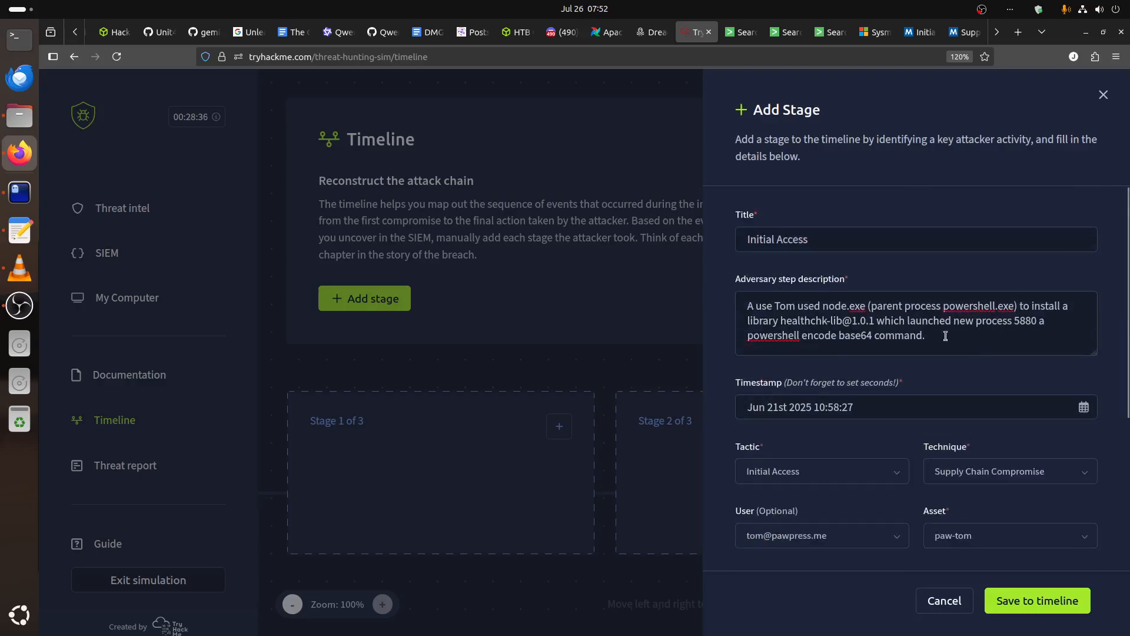
{"action": "left_click_drag", "start_coordinate": [876, 321], "coordinate": [776, 320]}
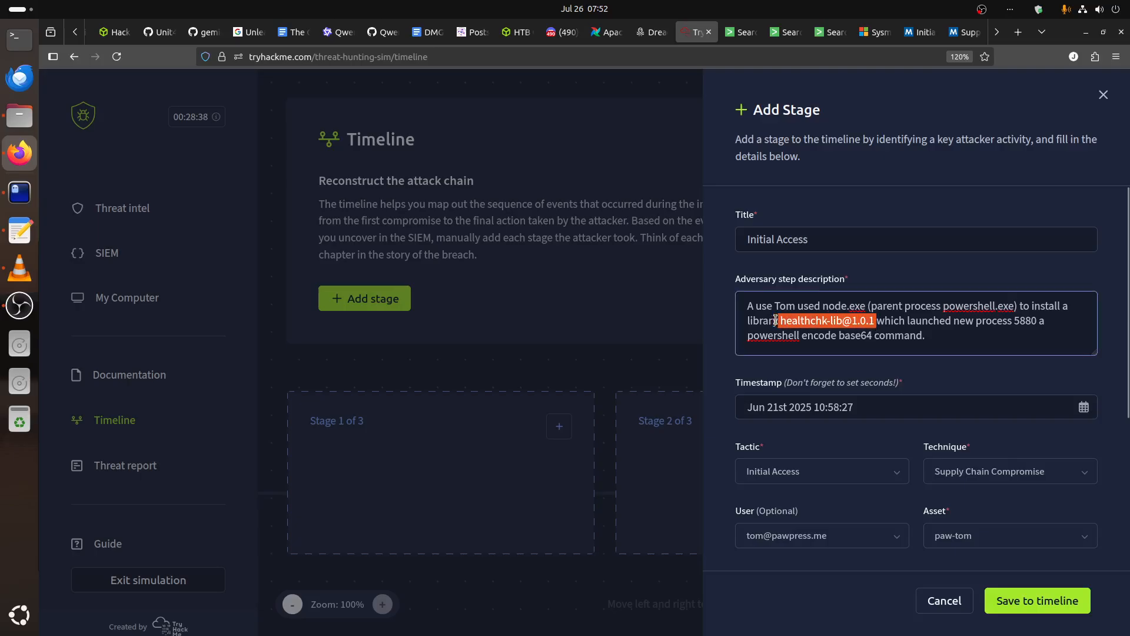
{"action": "key", "text": "ctrl+c"}
{"action": "scroll", "coordinate": [876, 383], "scroll_direction": "down", "scroll_amount": 3}
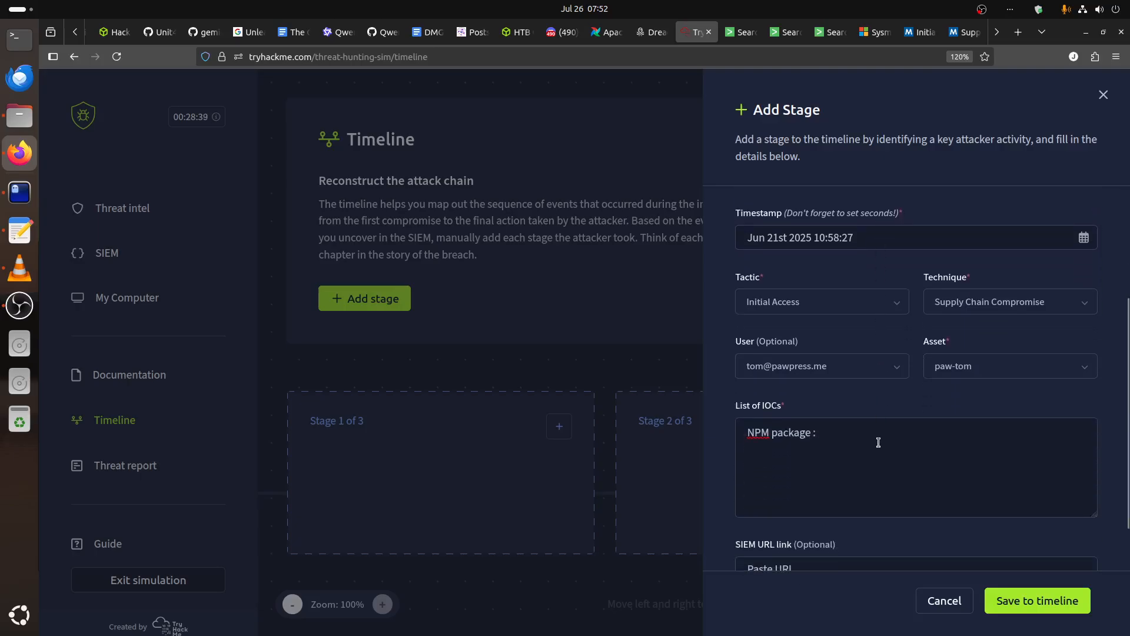
{"action": "left_click", "coordinate": [878, 442]}
{"action": "key", "text": "ctrl+v"}
{"action": "key", "text": "Return"}
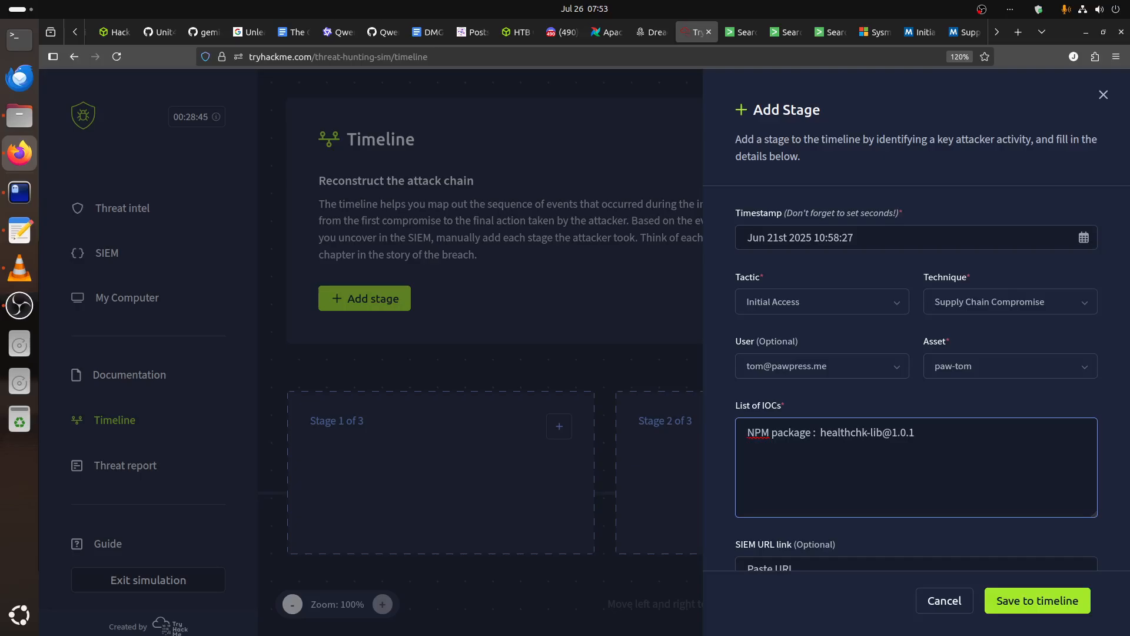
Add "Process: node.exe" to the IOC list and review the remaining indicators in the vim find.txt notes.
{"action": "type", "text": "Process: node.exe"}
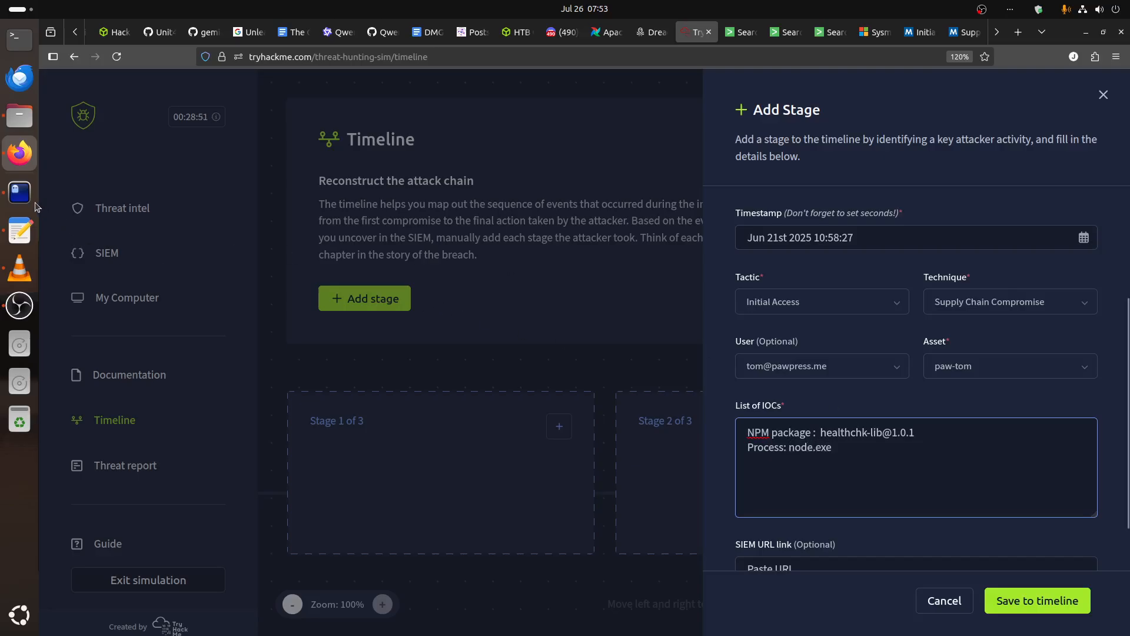
{"action": "left_click", "coordinate": [20, 192]}
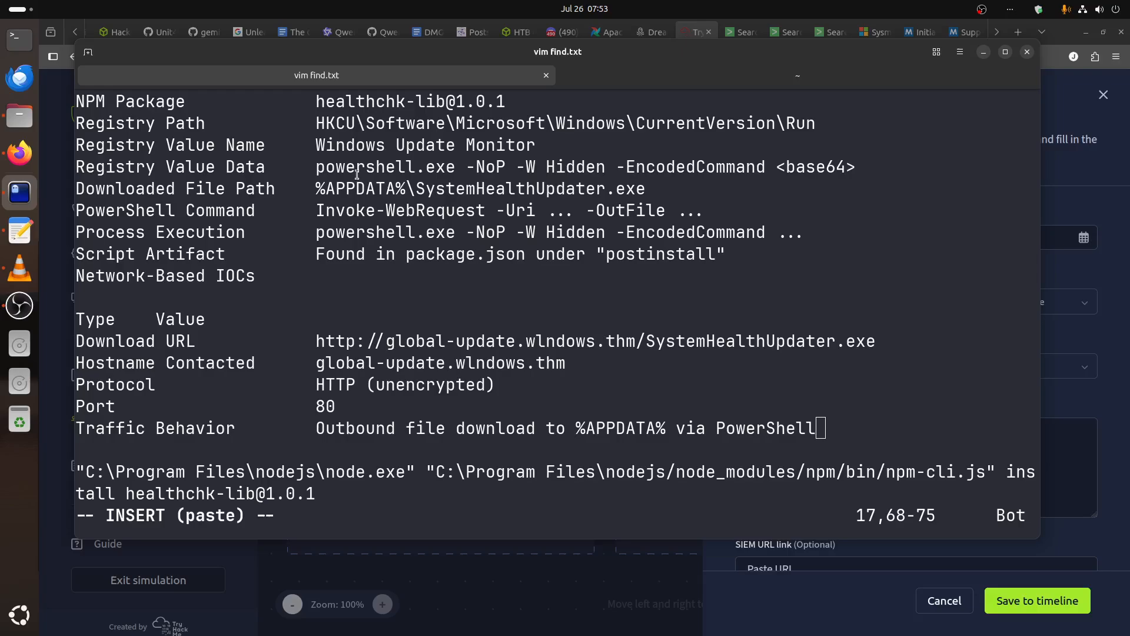
{"action": "key", "text": "Up"}
{"action": "key", "text": "Up"}
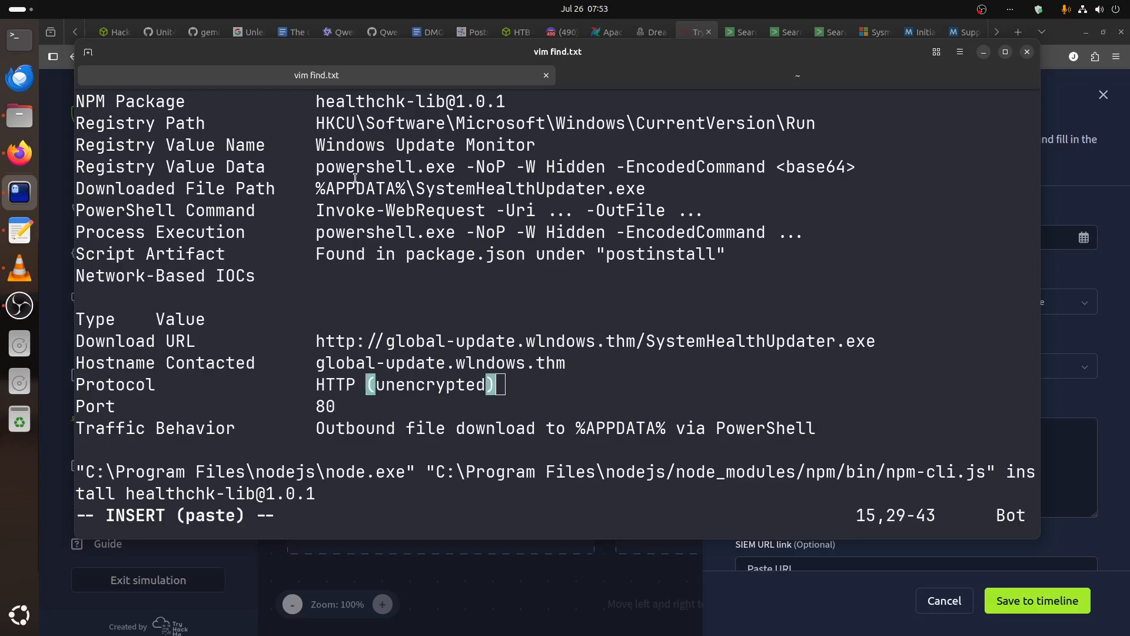
{"action": "left_click", "coordinate": [1074, 481]}
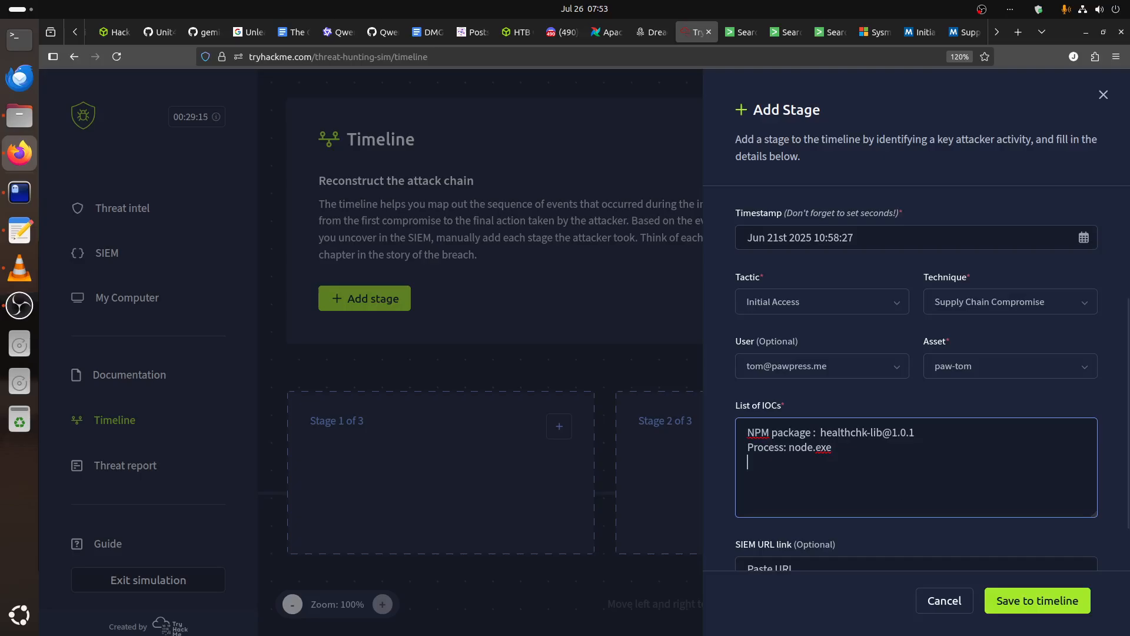
{"action": "type", "text": "mmand"}
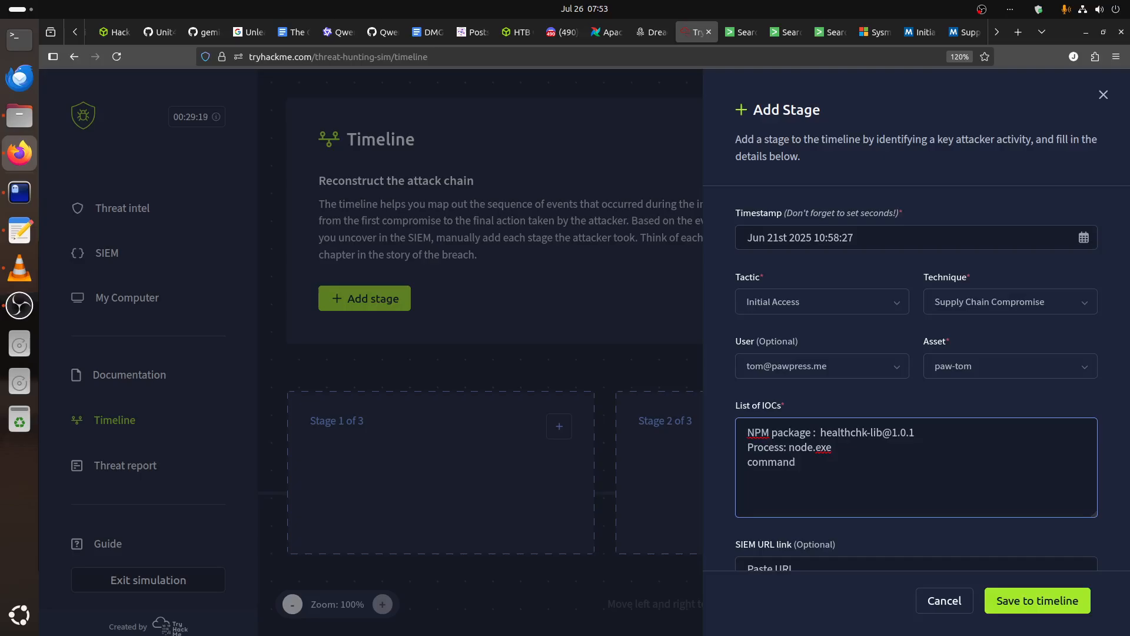
{"action": "type", "text": " to install:"}
{"action": "left_click", "coordinate": [19, 192]}
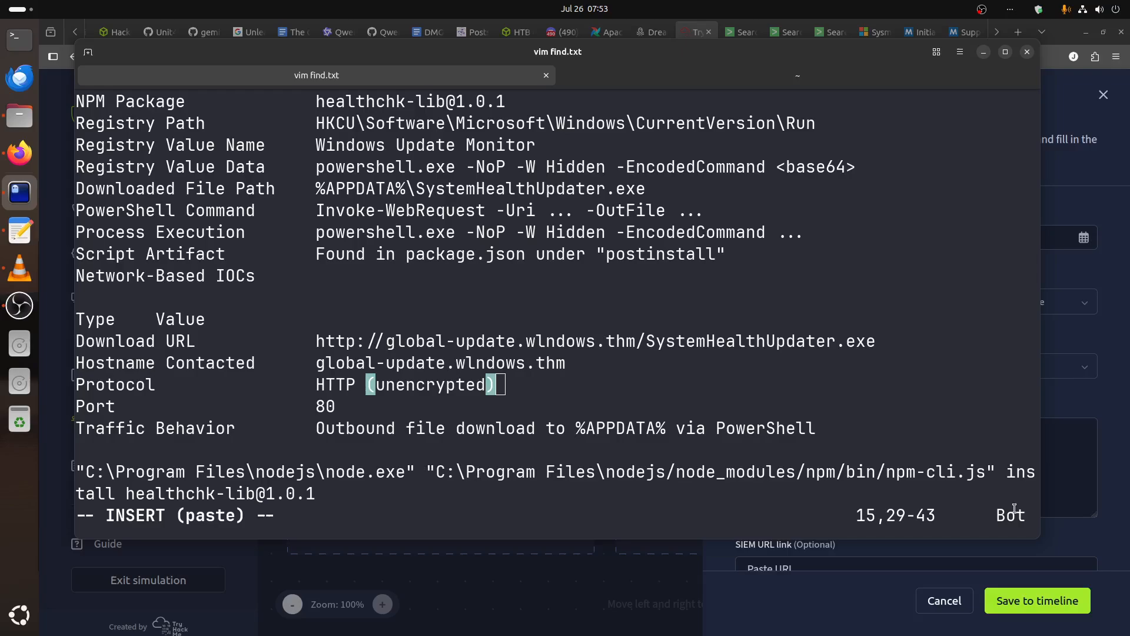
{"action": "mouse_move", "coordinate": [1005, 470]}
{"action": "left_mouse_down"}
{"action": "mouse_move", "coordinate": [395, 471]}
{"action": "mouse_move", "coordinate": [310, 491]}
{"action": "left_mouse_up"}
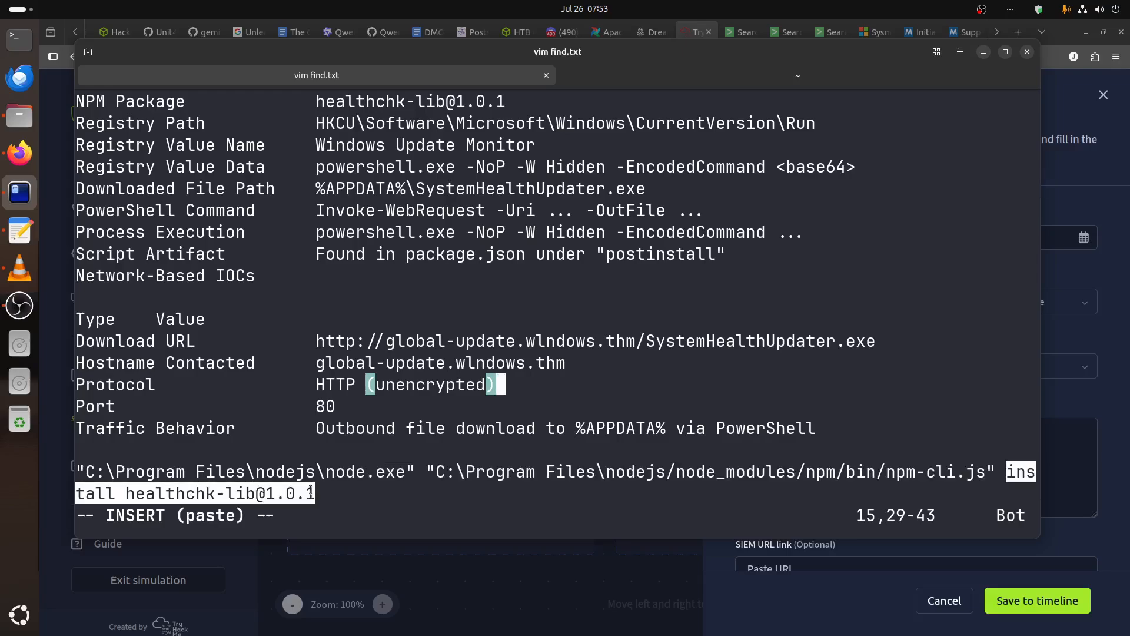
{"action": "right_click", "coordinate": [310, 492]}
{"action": "left_click", "coordinate": [329, 336]}
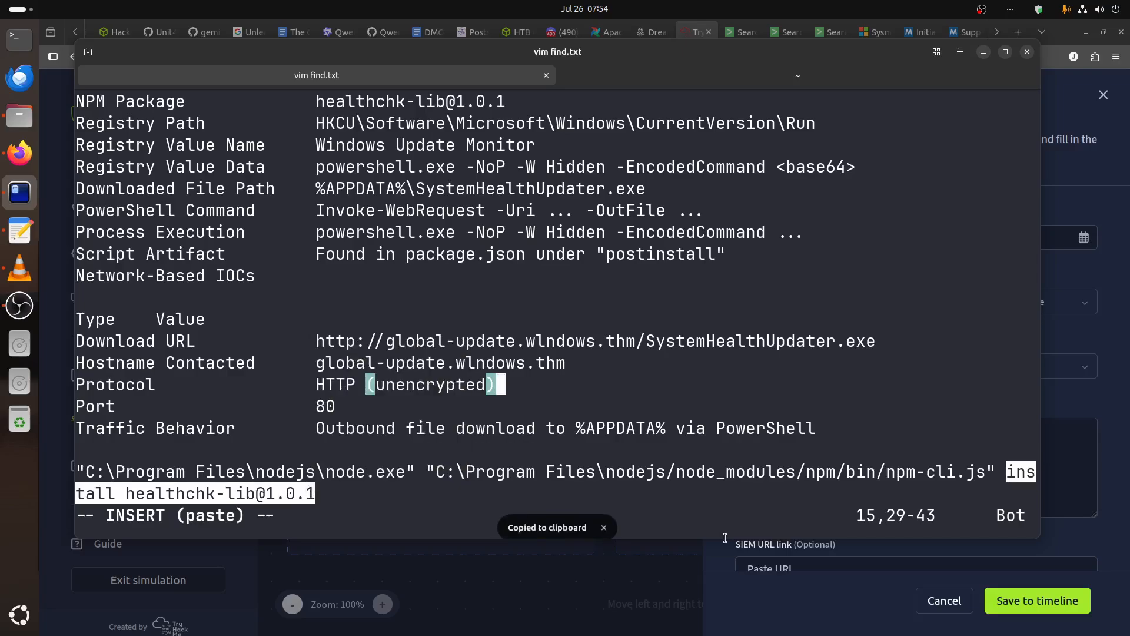
{"action": "left_click", "coordinate": [775, 597]}
{"action": "left_click", "coordinate": [884, 472]}
{"action": "key", "text": "ctrl+v"}
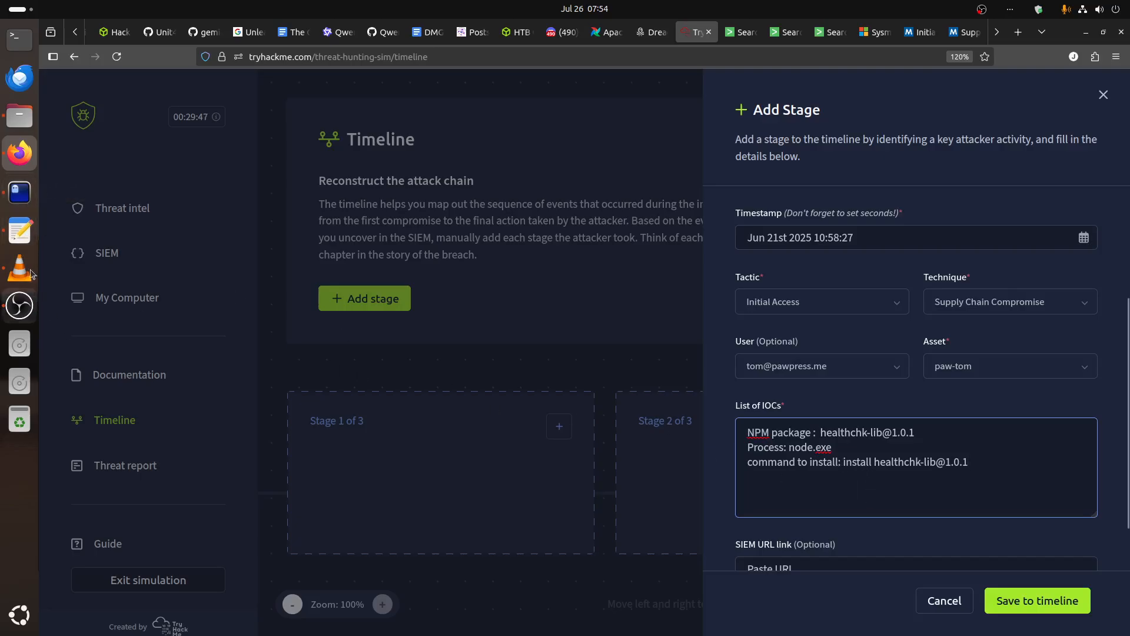
Replace node.exe on the IOC list's Process line with the full path C:\Program Files\nodejs\node.exe copied from the vim find.txt notes.
{"action": "left_click", "coordinate": [19, 192]}
{"action": "left_click", "coordinate": [377, 478]}
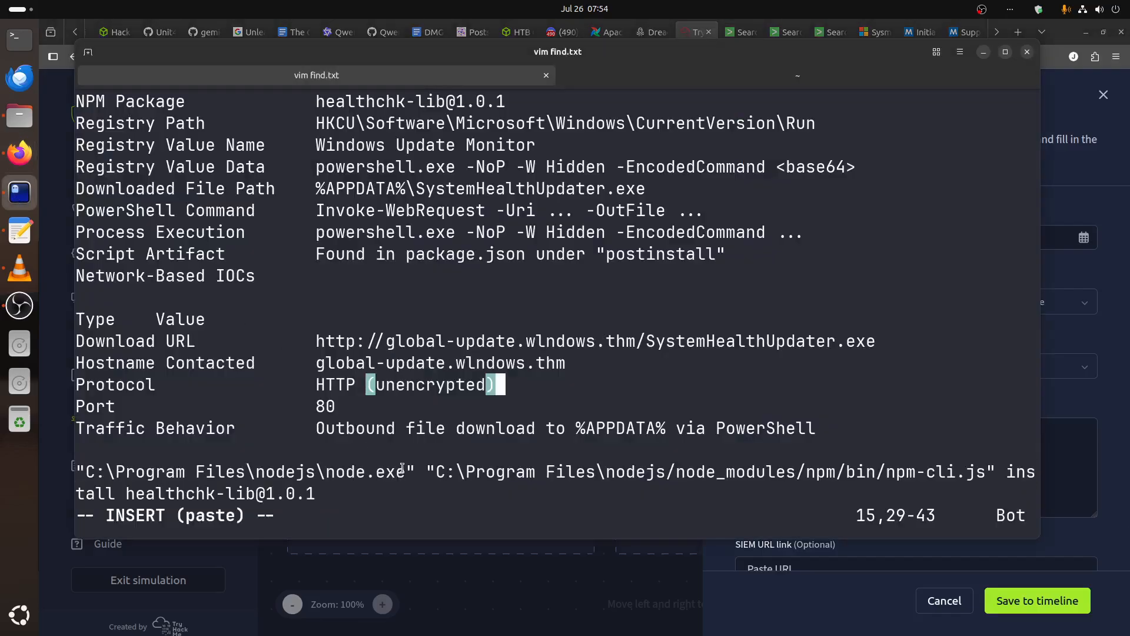
{"action": "mouse_move", "coordinate": [405, 472]}
{"action": "left_mouse_down"}
{"action": "mouse_move", "coordinate": [59, 469]}
{"action": "mouse_move", "coordinate": [88, 473]}
{"action": "left_mouse_up"}
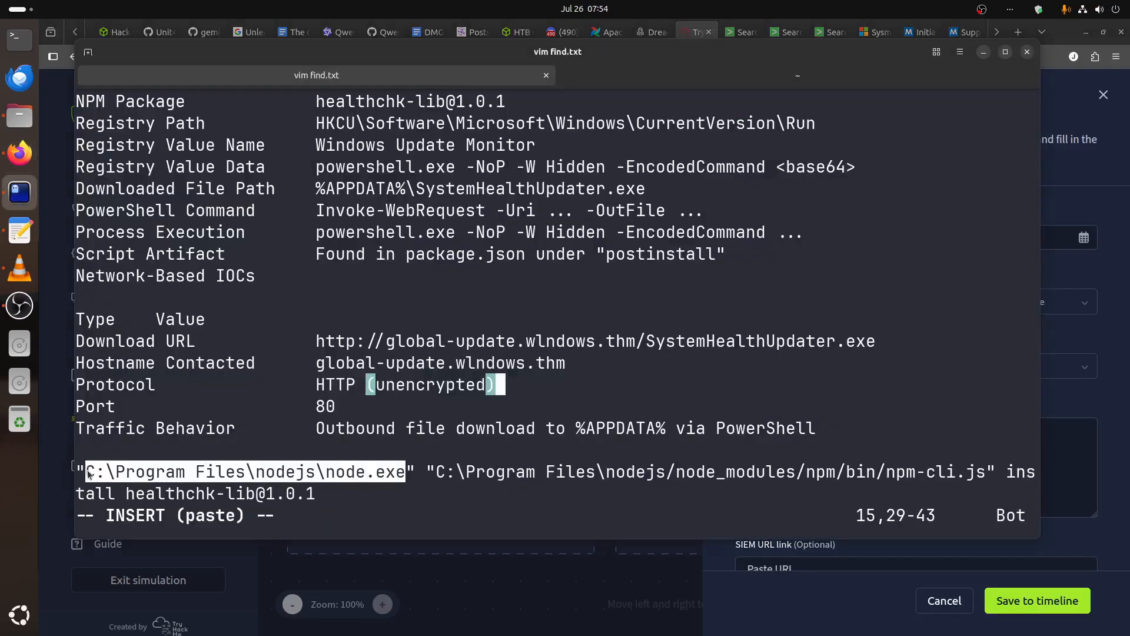
{"action": "right_click", "coordinate": [88, 473]}
{"action": "left_click", "coordinate": [112, 480]}
{"action": "left_click", "coordinate": [806, 617]}
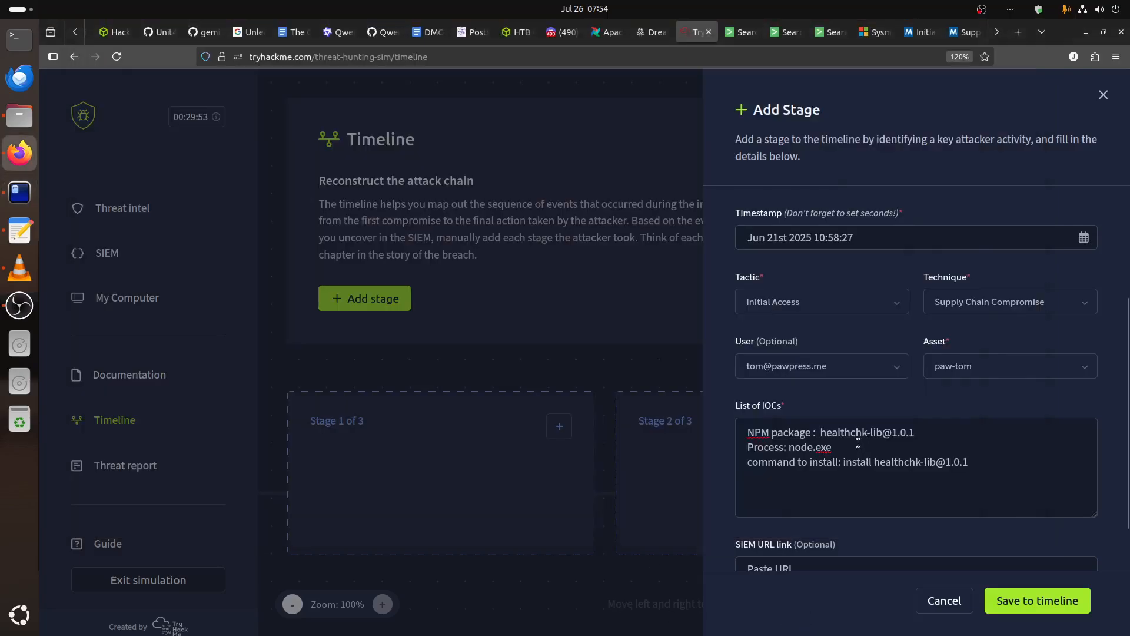
{"action": "double_click", "coordinate": [790, 448]}
{"action": "key", "text": "ctrl+v"}
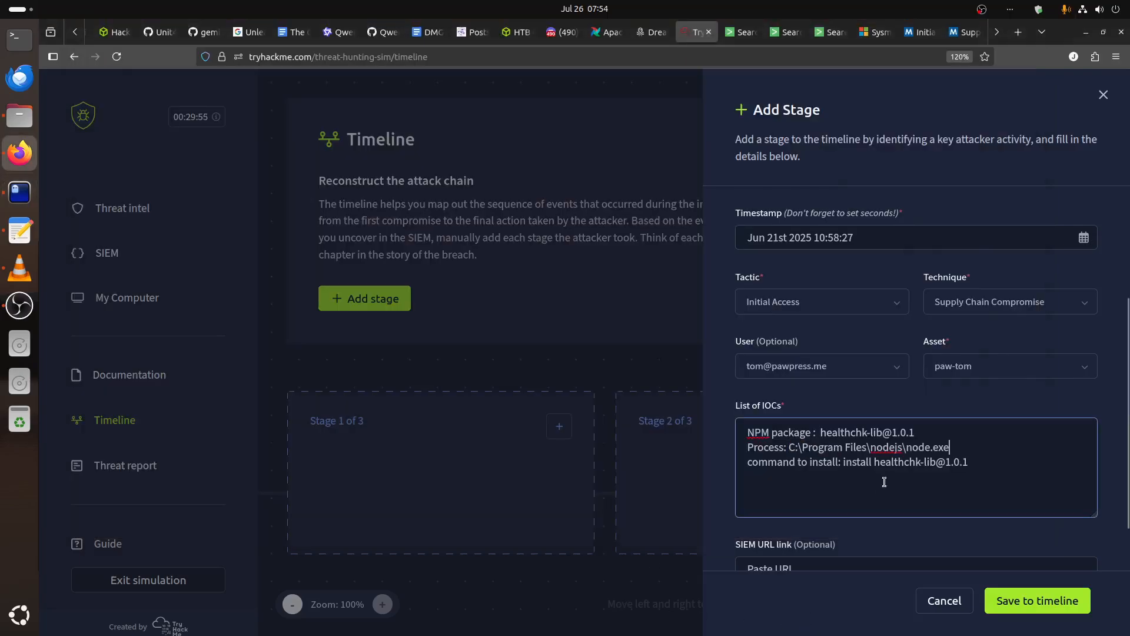
Copy "C:\Program Files\nodejs/node_modules/npm/bin/npm-cli.js" with its quotes from the vim find.txt notes into the IOC install command, before "install".
{"action": "left_click", "coordinate": [19, 192]}
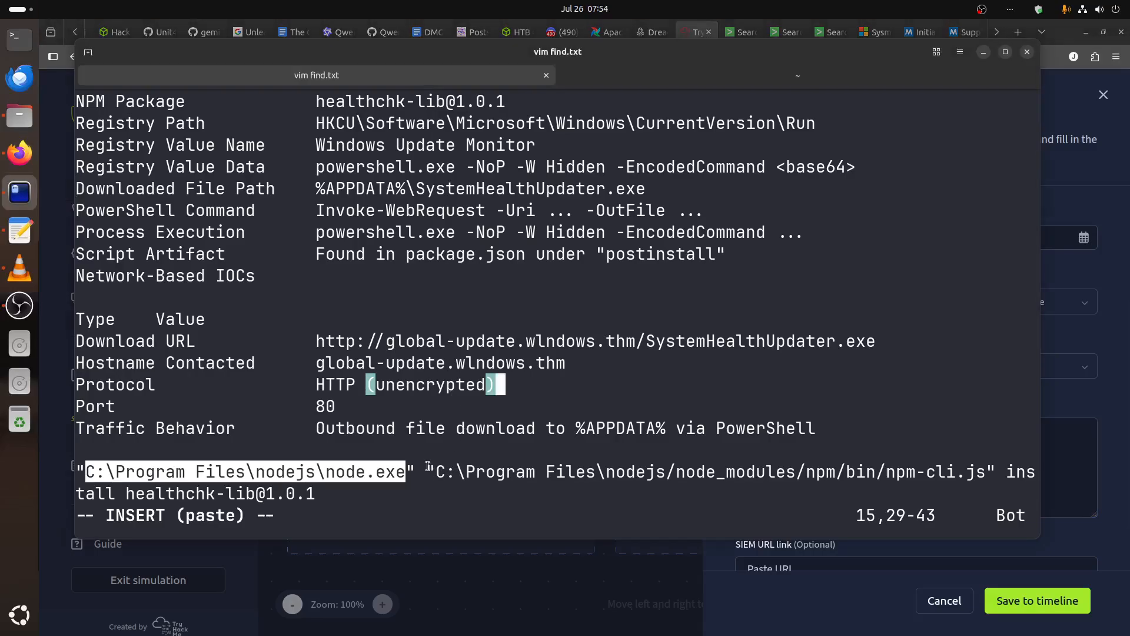
{"action": "left_click_drag", "start_coordinate": [428, 466], "coordinate": [991, 471]}
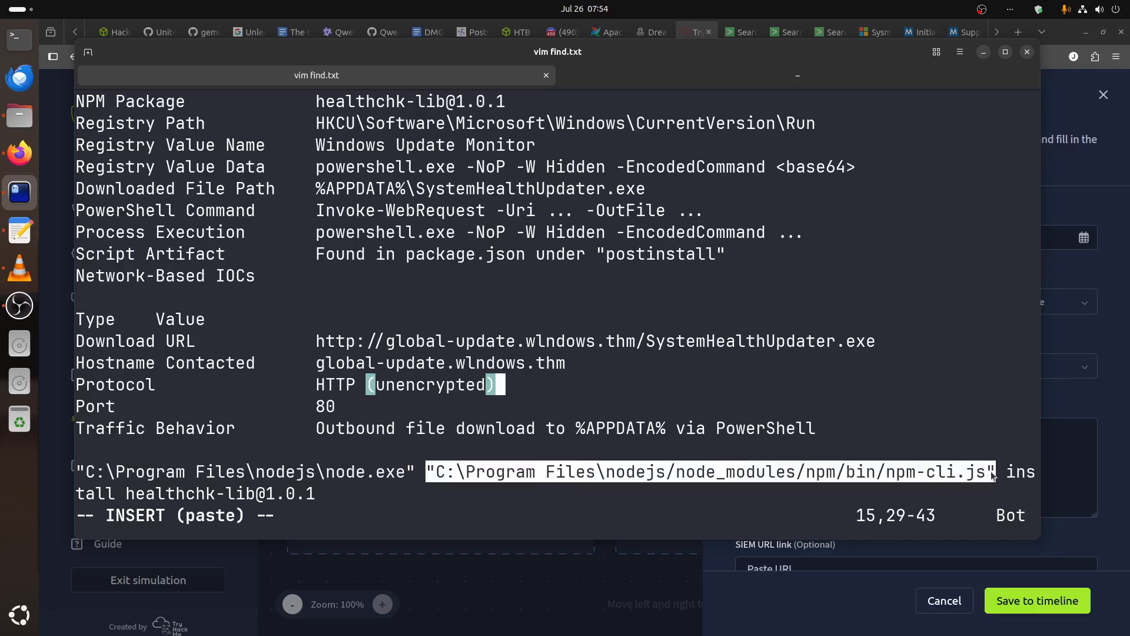
{"action": "right_click", "coordinate": [993, 475]}
{"action": "left_click", "coordinate": [1001, 483]}
{"action": "left_click", "coordinate": [983, 52]}
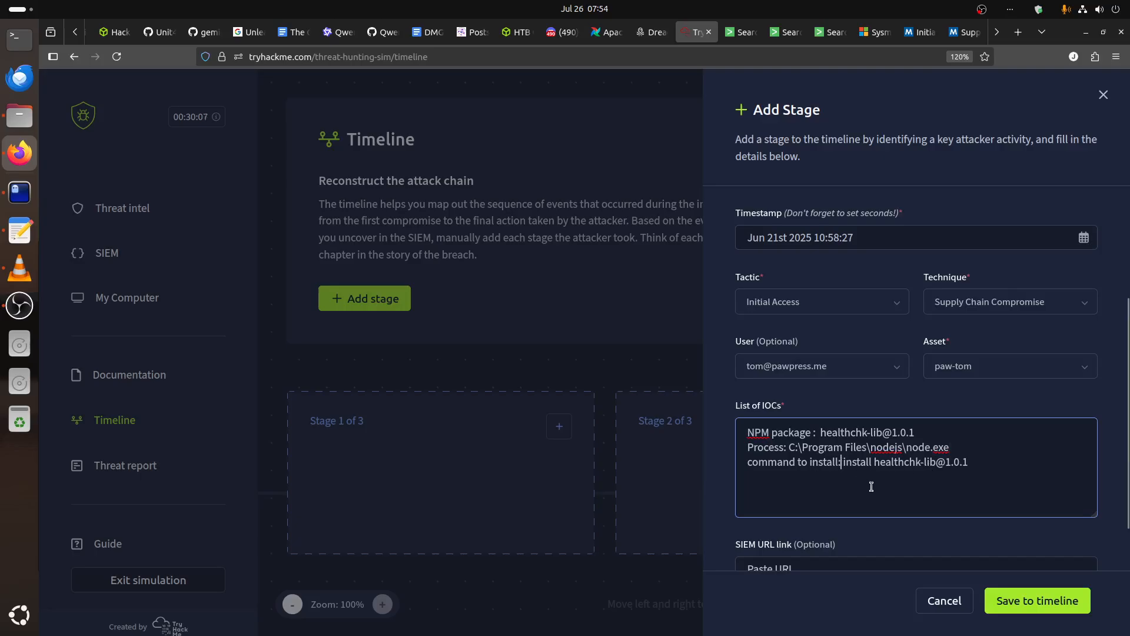
{"action": "key", "text": "ctrl+v"}
{"action": "left_click", "coordinate": [842, 460]}
Insert the word "malicious" before "library" in the adversary step description, correcting its spelling.
{"action": "scroll", "coordinate": [871, 463], "scroll_direction": "up", "scroll_amount": 3}
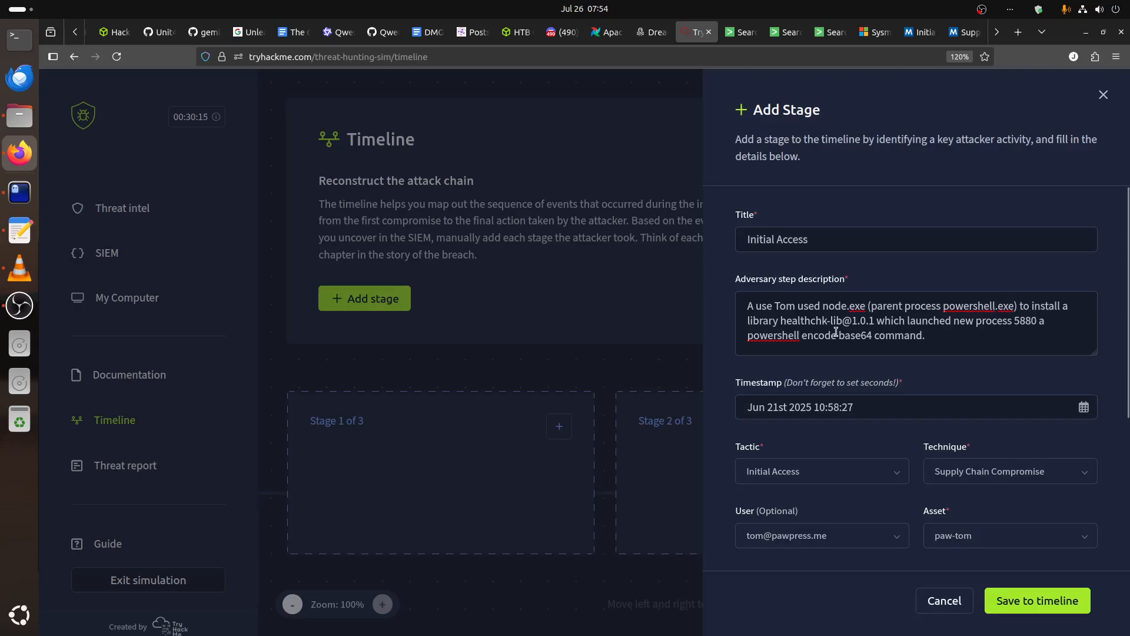
{"action": "left_click", "coordinate": [1081, 307]}
{"action": "type", "text": "mali"}
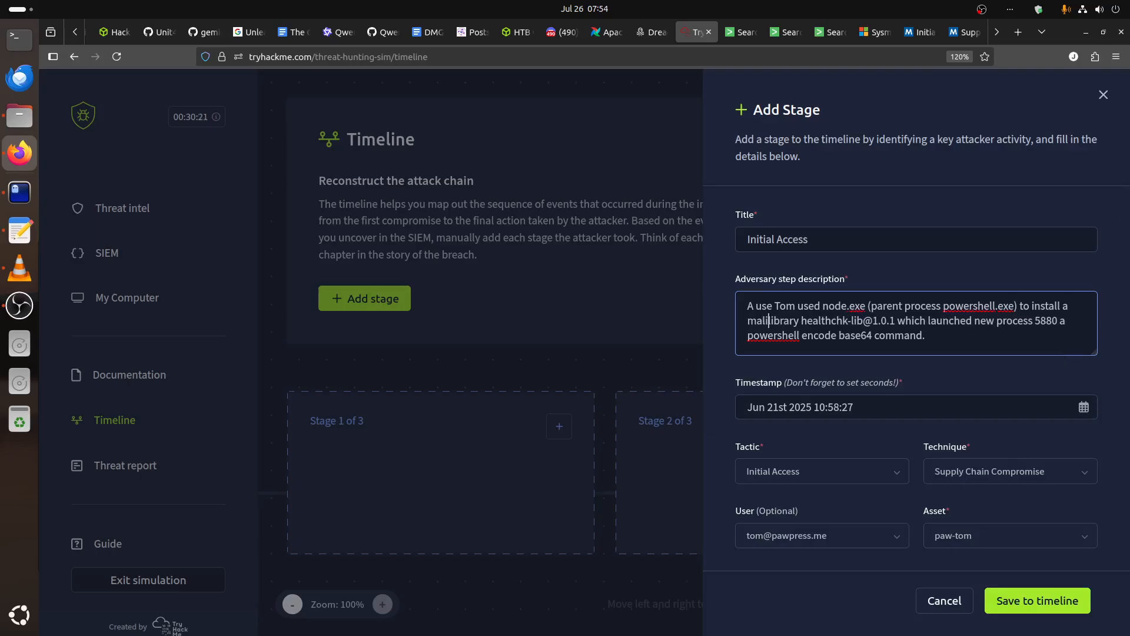
{"action": "type", "text": "ous"}
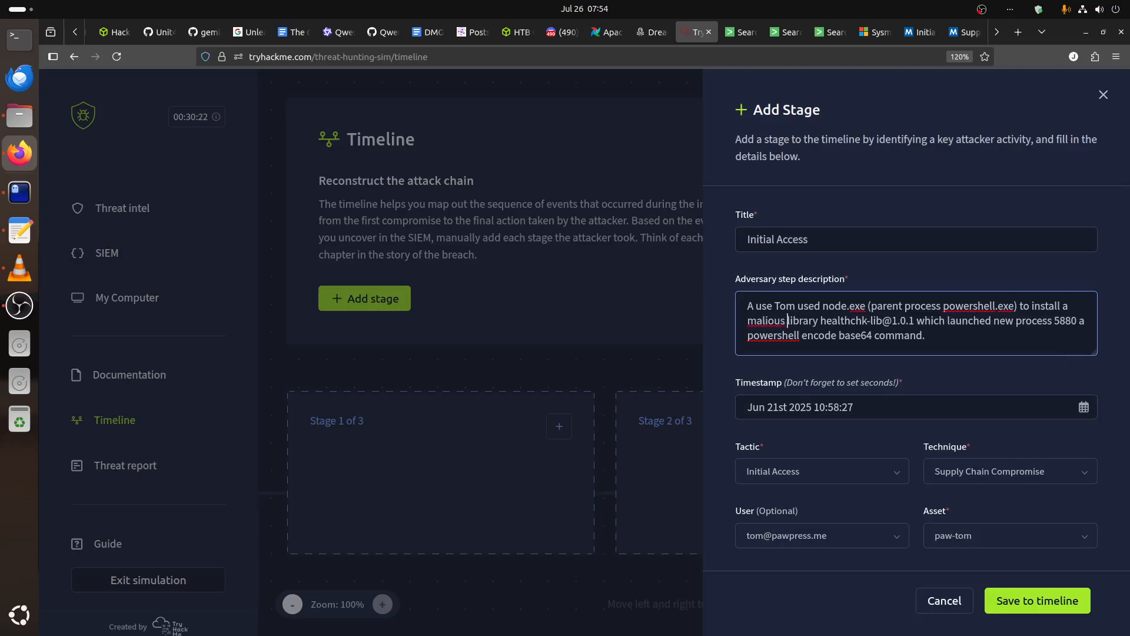
{"action": "right_click", "coordinate": [770, 320]}
{"action": "left_click", "coordinate": [826, 329]}
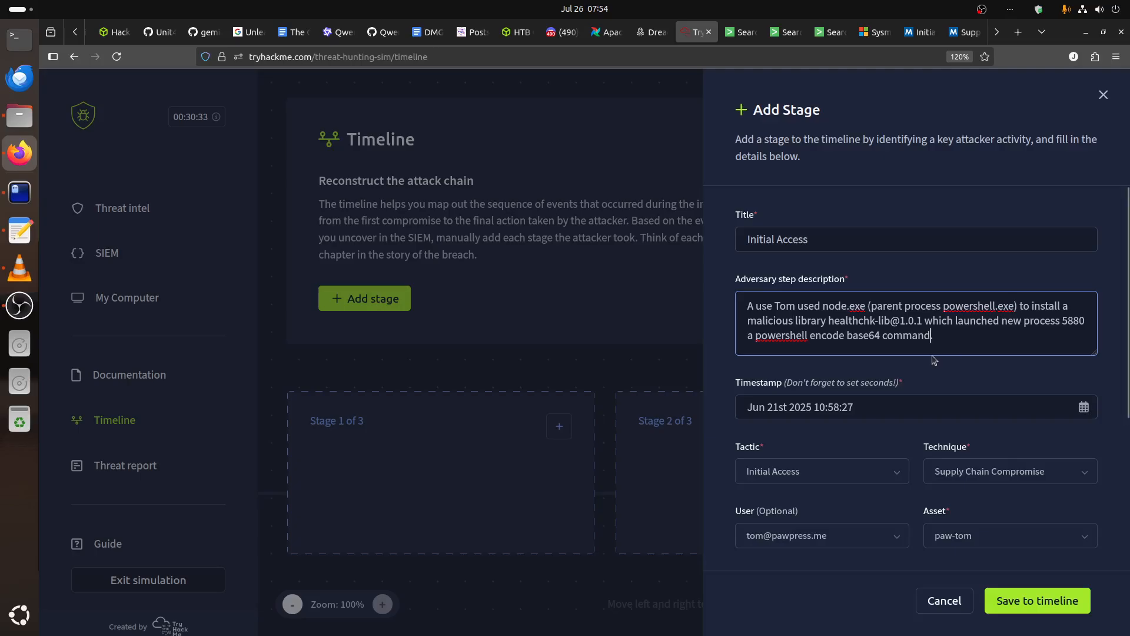
Extend the end of the adversary step description with ", then it launch the second stage download.".
{"action": "type", "text": "which"}
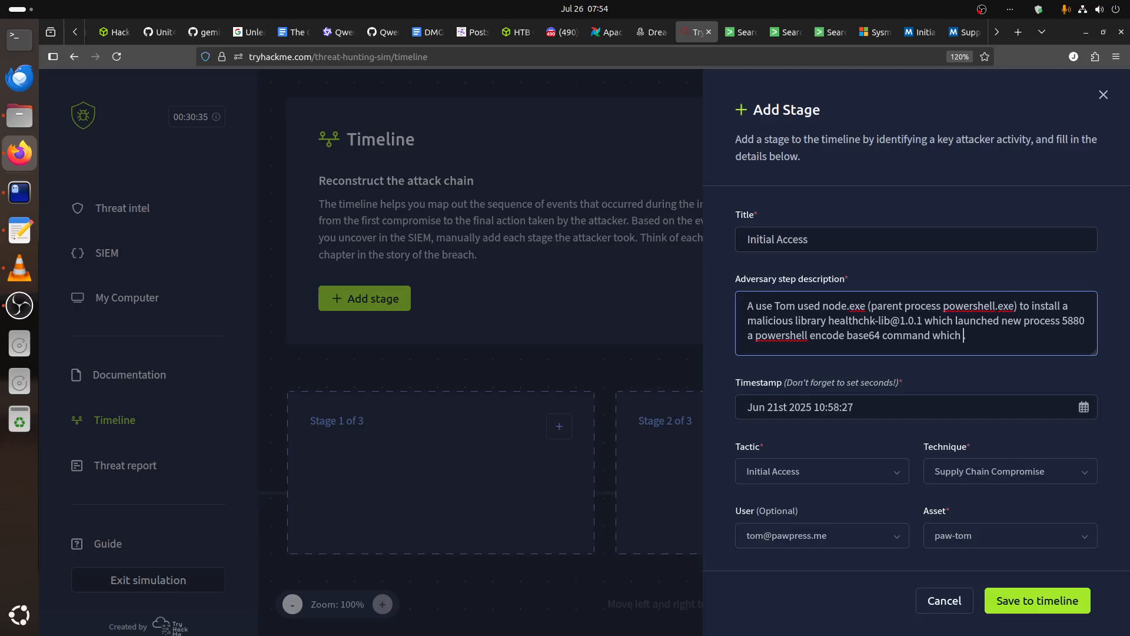
{"action": "key", "text": "BackSpace"}
{"action": "key", "text": "BackSpace"}
{"action": "key", "text": "BackSpace"}
{"action": "key", "text": "BackSpace"}
{"action": "type", "text": ", the"}
{"action": "type", "text": "n it al"}
{"action": "key", "text": "BackSpace"}
{"action": "key", "text": "BackSpace"}
{"action": "type", "text": "launc"}
{"action": "key", "text": "BackSpace"}
{"action": "type", "text": "nch the second "}
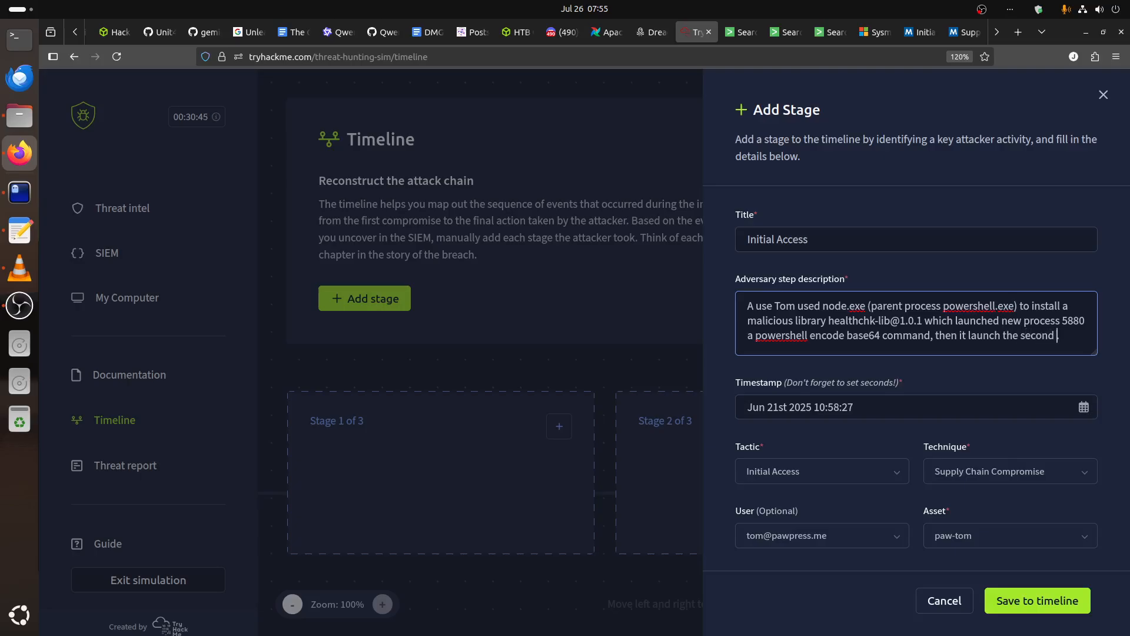
{"action": "type", "text": "stage download."}
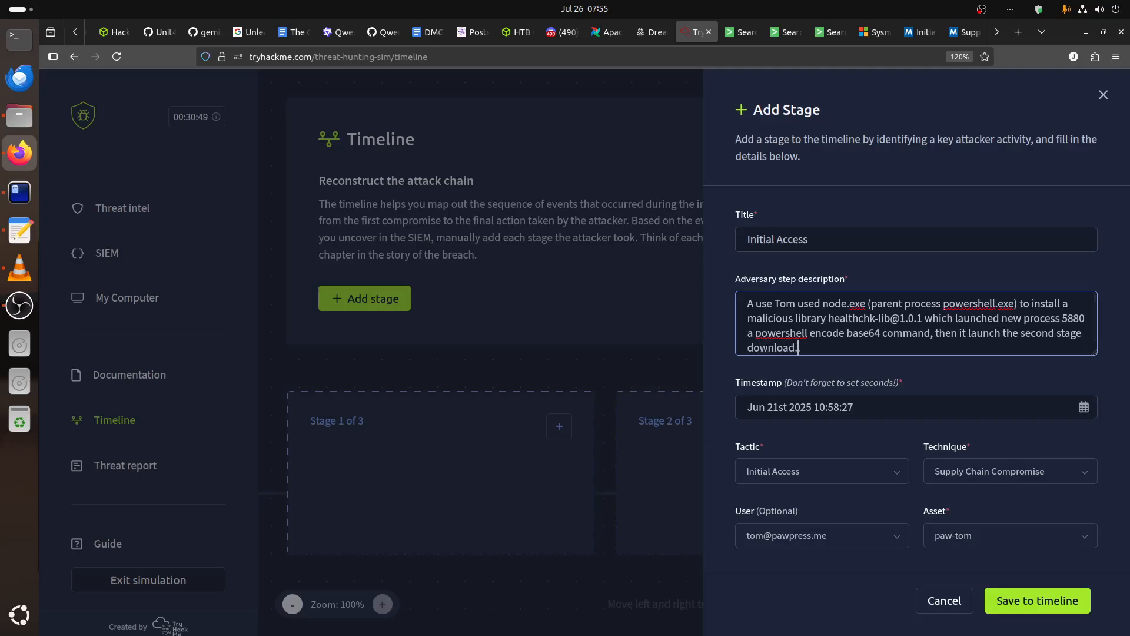
Review the completed Initial Access stage form and save the stage to the timeline.
{"action": "scroll", "coordinate": [924, 372], "scroll_direction": "down", "scroll_amount": 4}
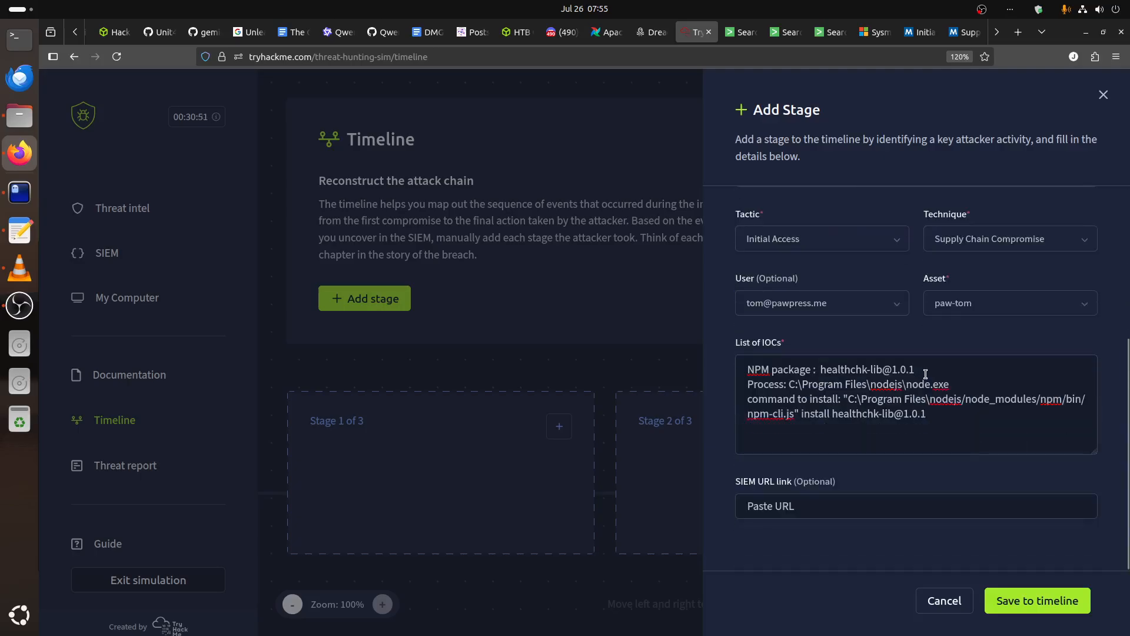
{"action": "scroll", "coordinate": [926, 374], "scroll_direction": "up", "scroll_amount": 3}
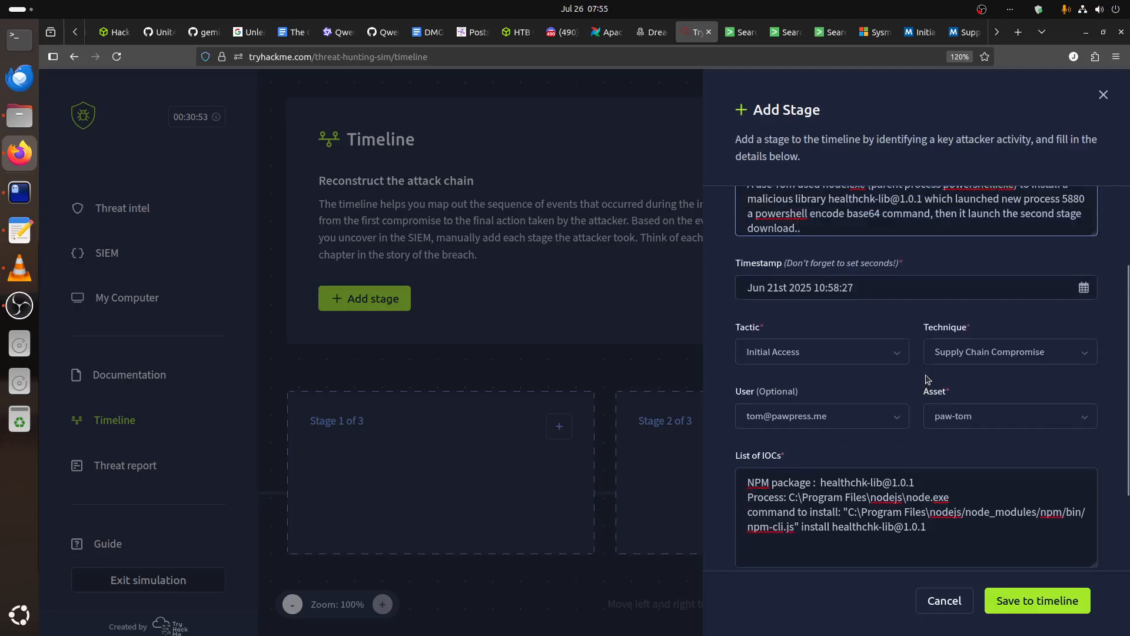
{"action": "left_click", "coordinate": [1028, 599]}
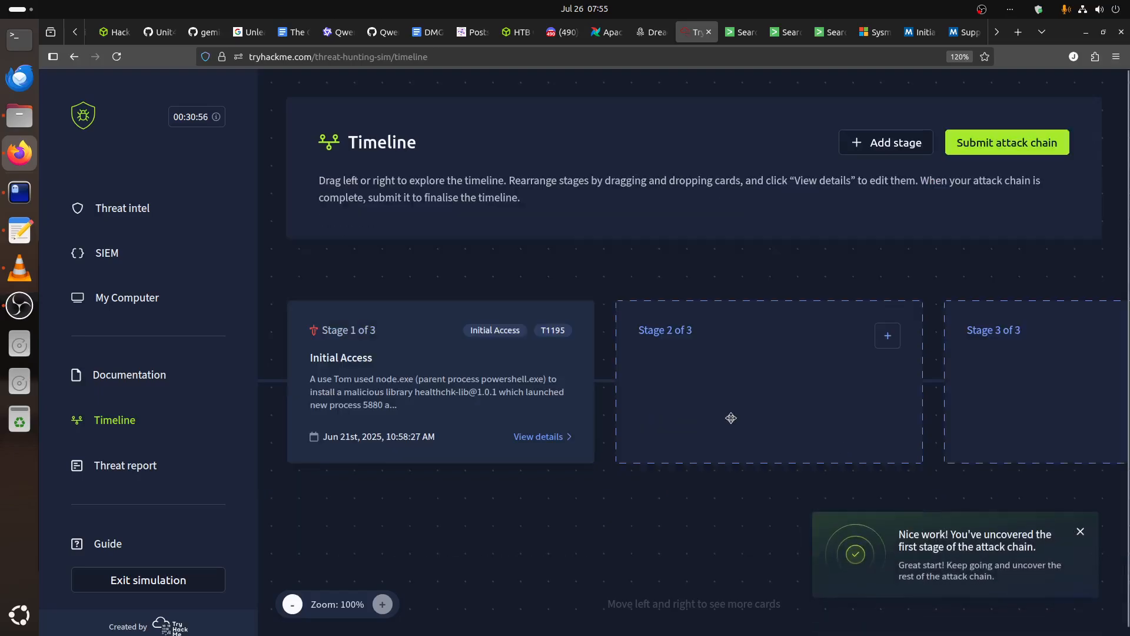
Start a new entry for stage 2 of 3 on the timeline and title it "Execusion".
{"action": "left_click", "coordinate": [887, 337]}
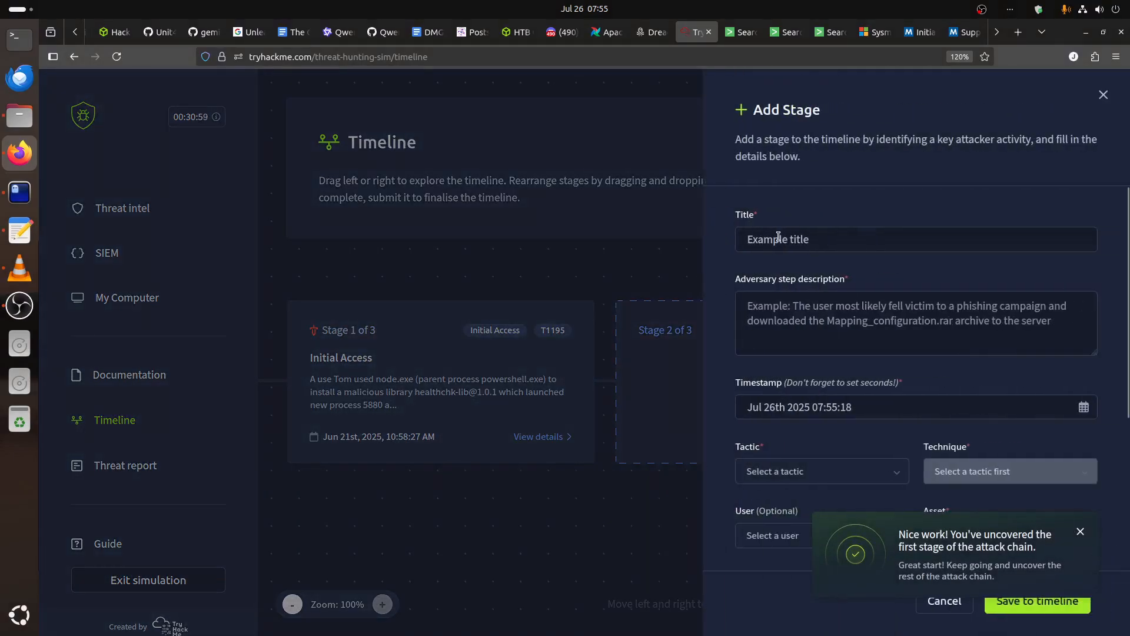
{"action": "left_click", "coordinate": [779, 236]}
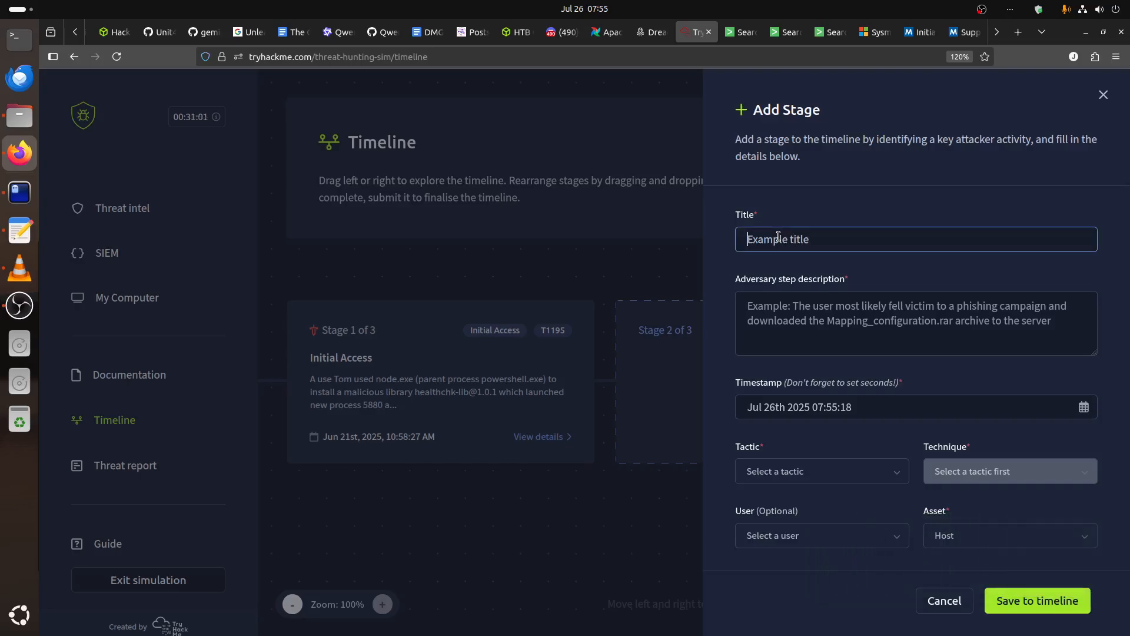
{"action": "type", "text": "e"}
{"action": "left_click", "coordinate": [775, 256]}
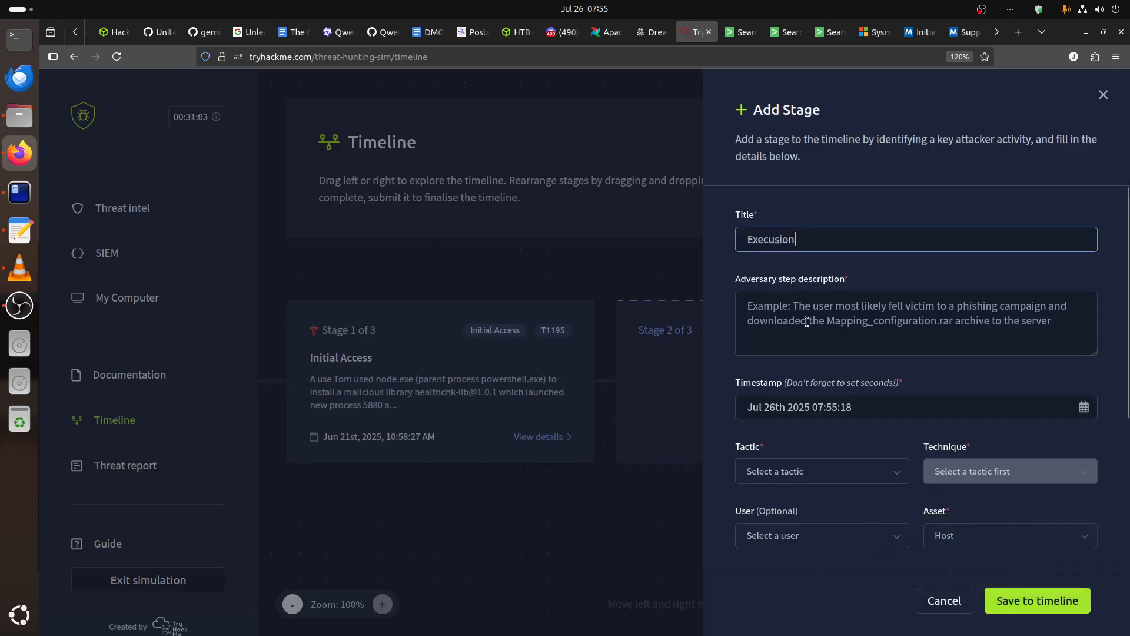
Check the encoded PowerShell event's time in the Splunk results and set the stage 2 timestamp to Jun 21st 2025 10:58:27.
{"action": "left_click", "coordinate": [741, 32]}
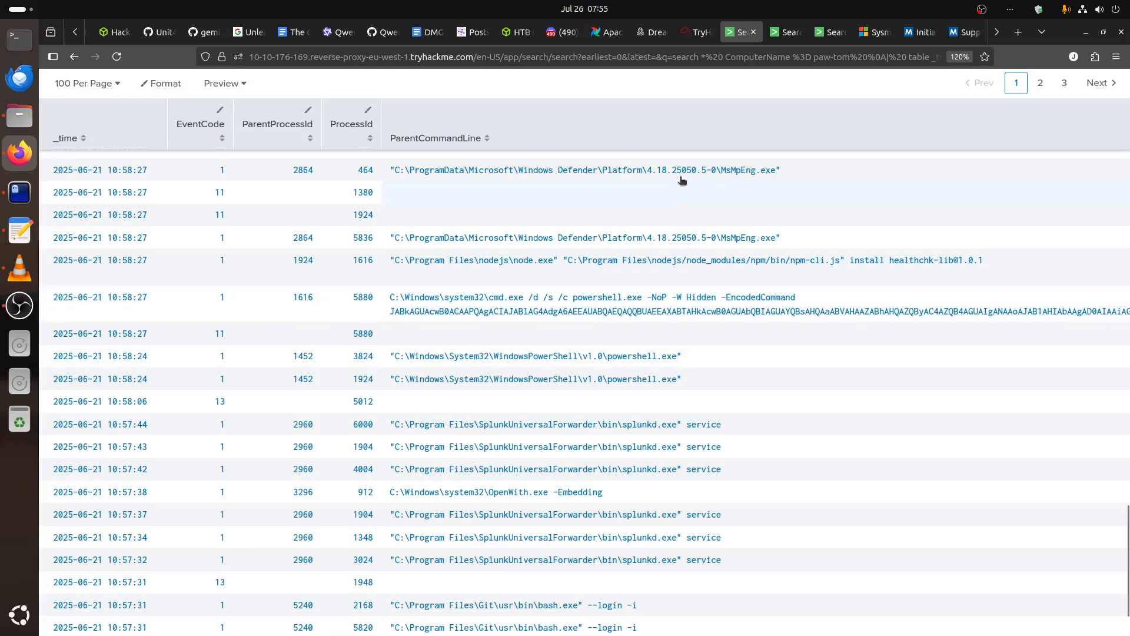
{"action": "left_click", "coordinate": [697, 37]}
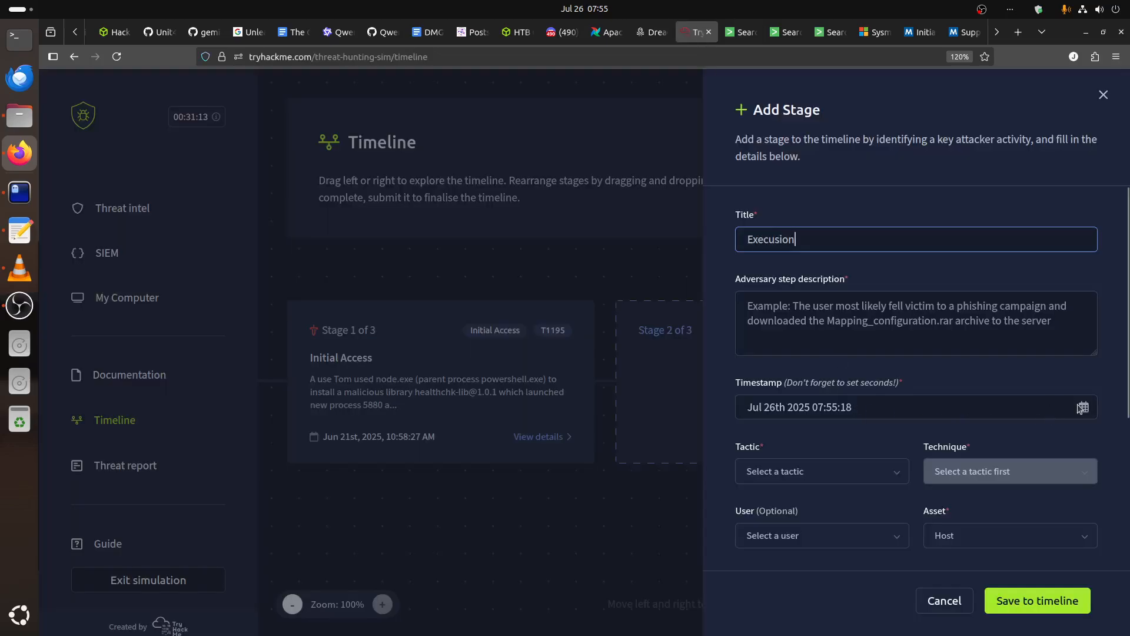
{"action": "left_click", "coordinate": [787, 410]}
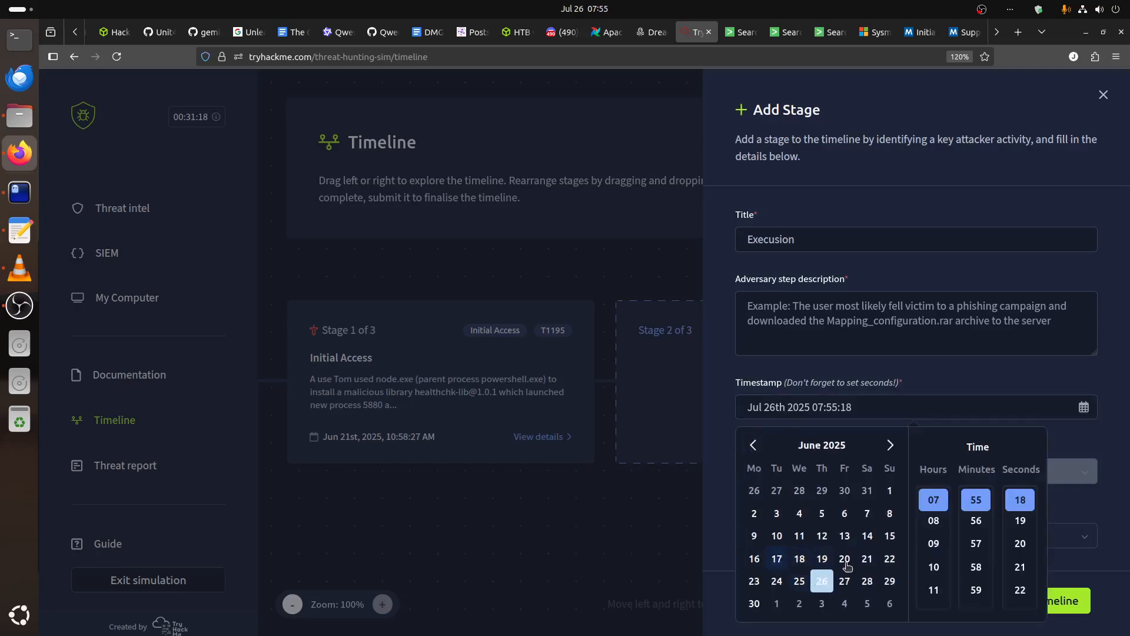
{"action": "left_click", "coordinate": [867, 559]}
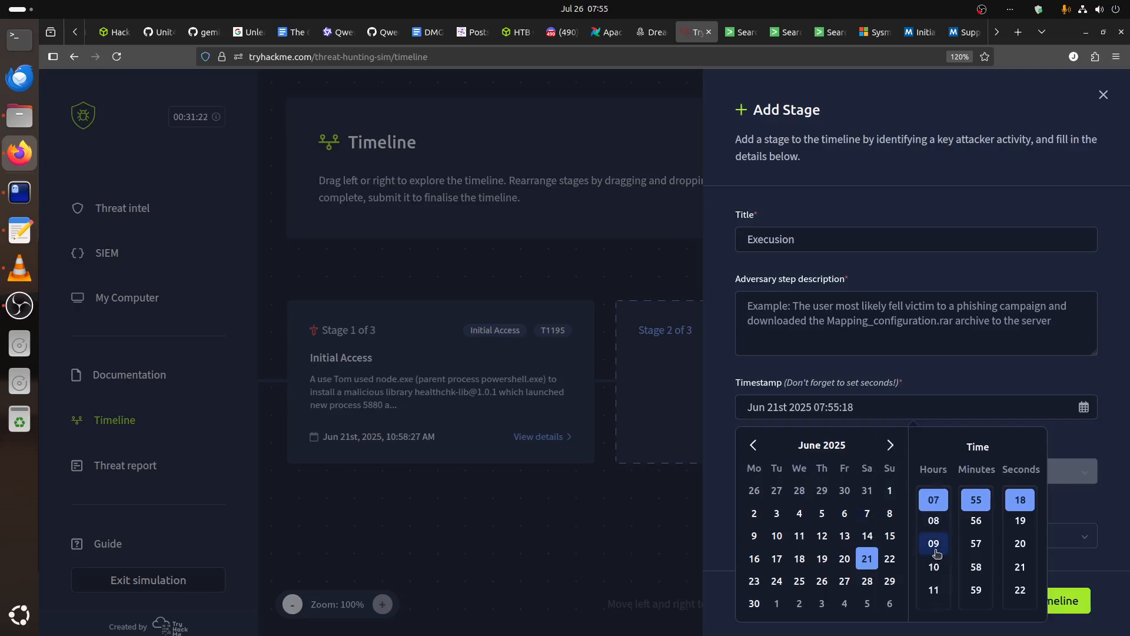
{"action": "left_click", "coordinate": [935, 570]}
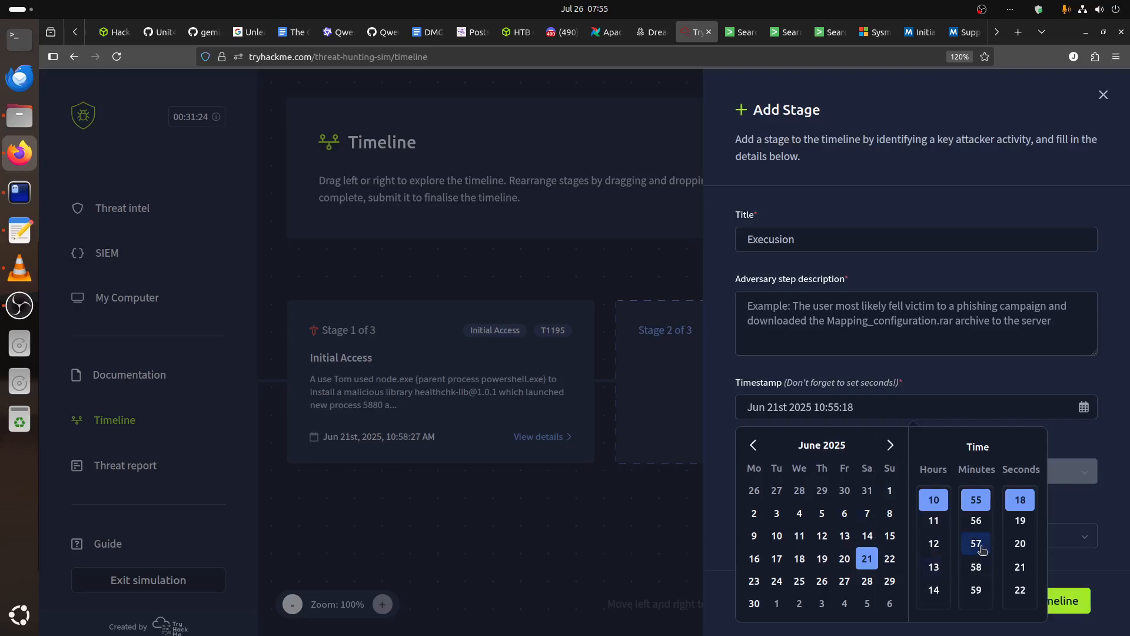
{"action": "left_click", "coordinate": [741, 38]}
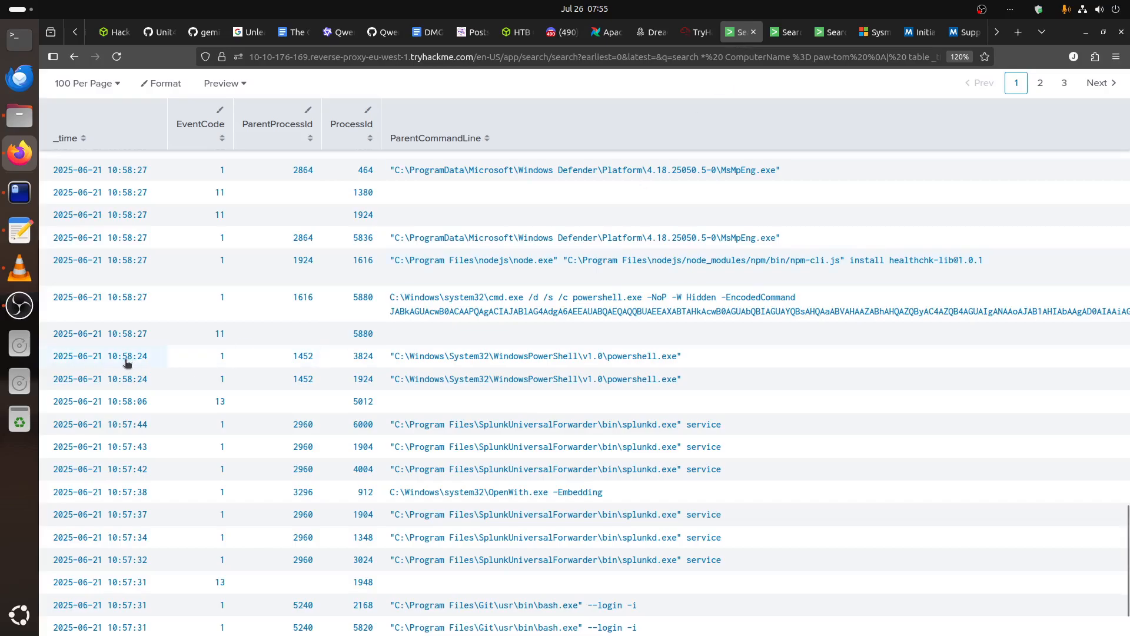
{"action": "left_click", "coordinate": [696, 31]}
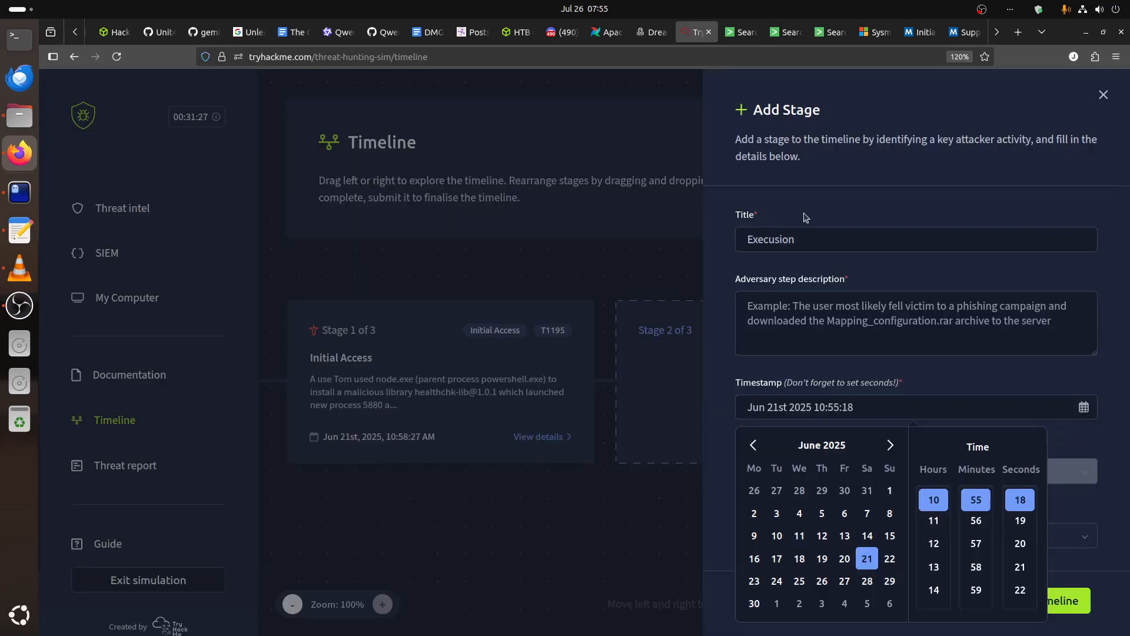
{"action": "left_click", "coordinate": [976, 566]}
{"action": "scroll", "coordinate": [1023, 553], "scroll_direction": "down", "scroll_amount": 2}
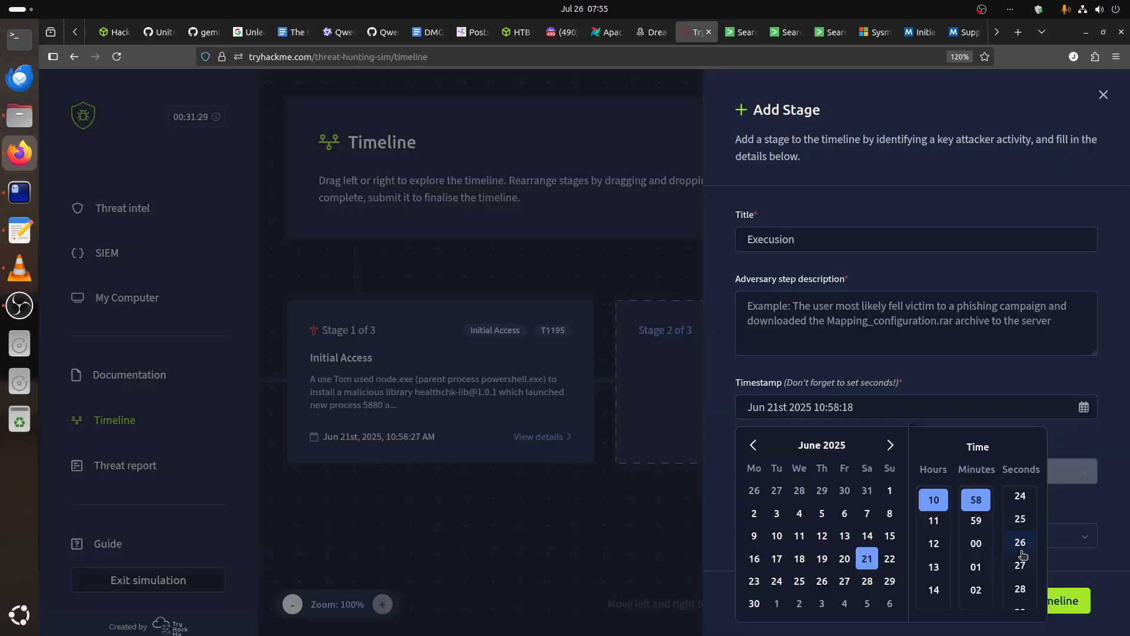
{"action": "left_click", "coordinate": [1020, 565]}
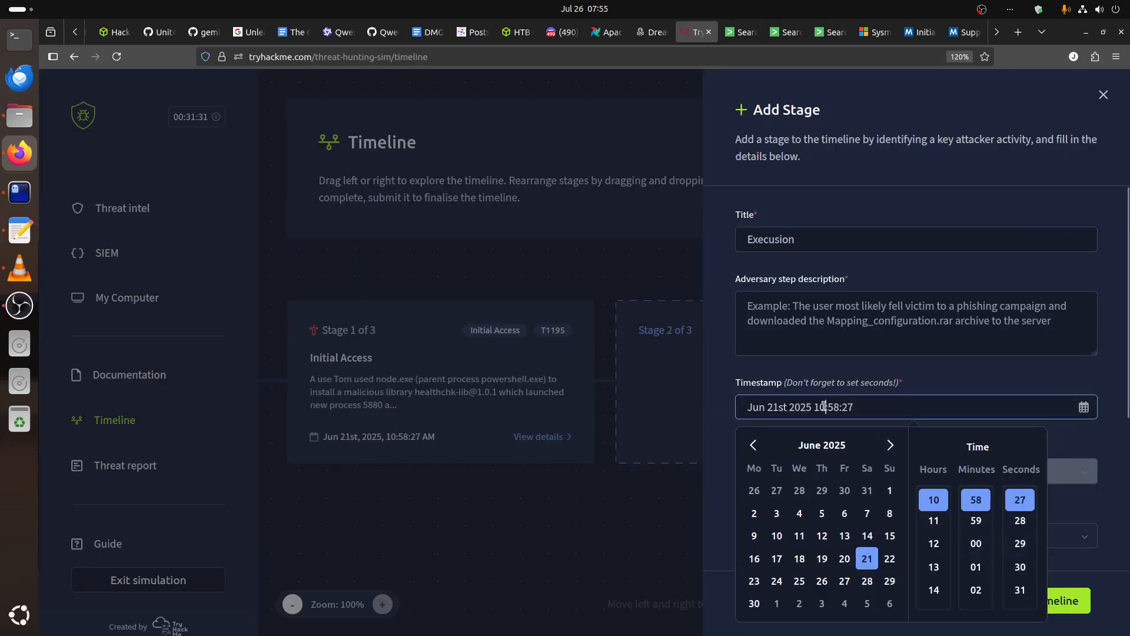
Assign the affected user's account and the paw-tom asset to the Execusion stage.
{"action": "scroll", "coordinate": [886, 396], "scroll_direction": "down", "scroll_amount": 3}
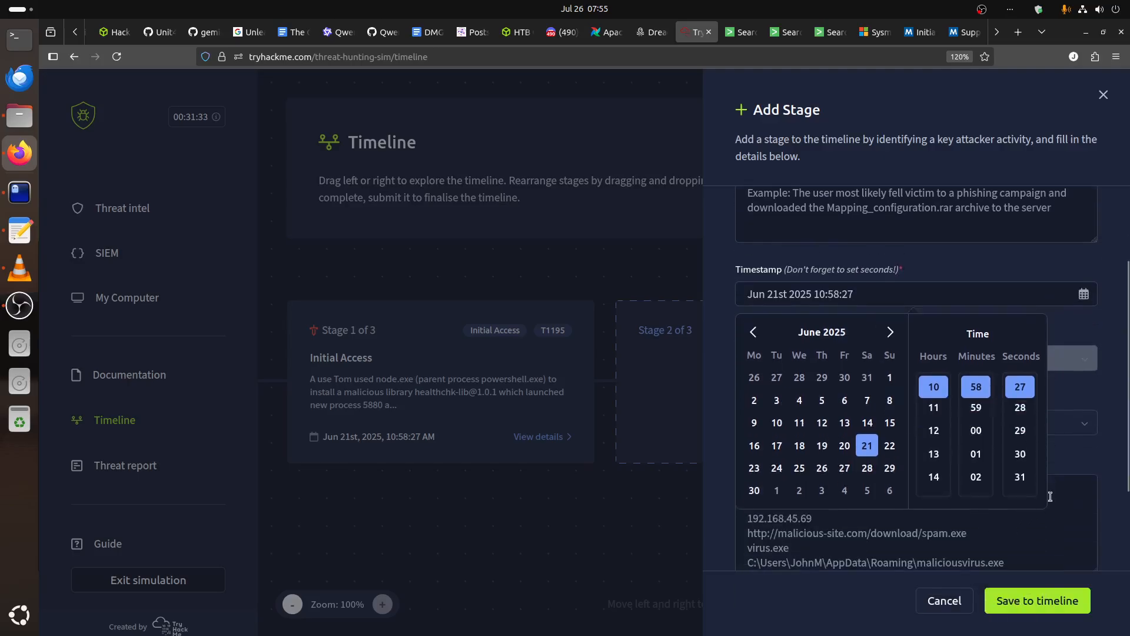
{"action": "left_click", "coordinate": [1082, 468]}
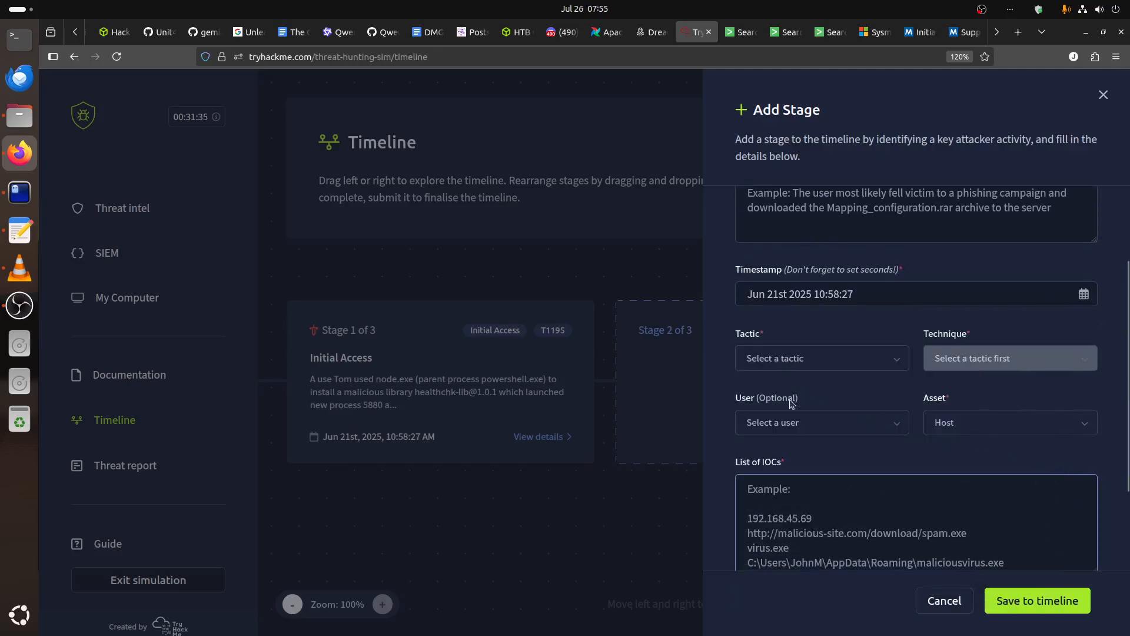
{"action": "left_click", "coordinate": [821, 422]}
{"action": "left_click", "coordinate": [824, 337]}
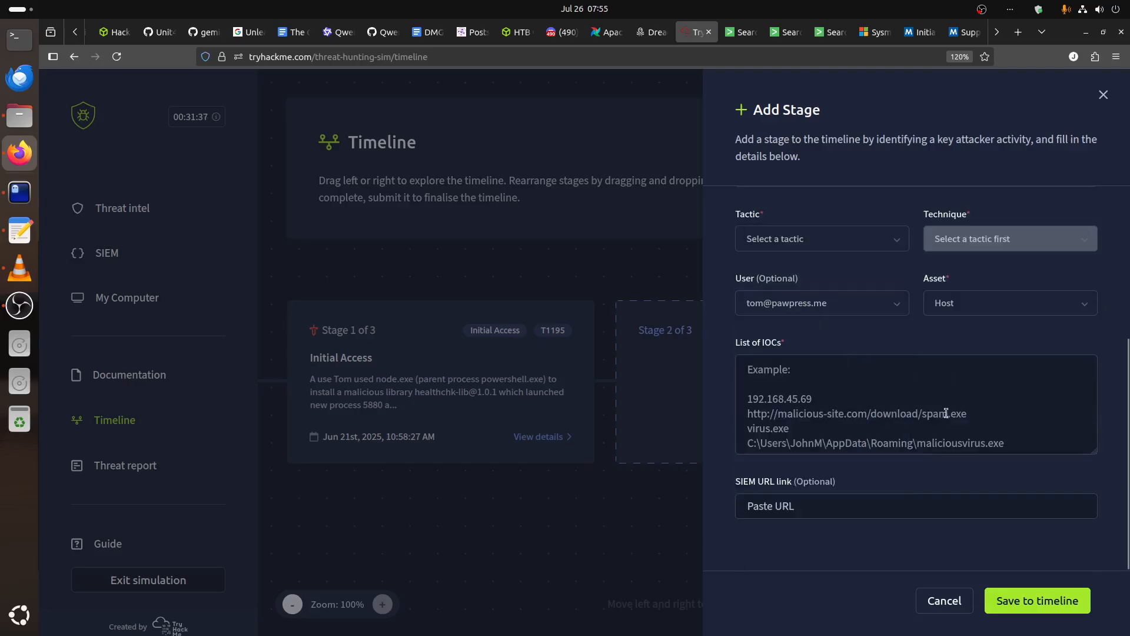
{"action": "left_click", "coordinate": [956, 304]}
{"action": "left_click", "coordinate": [966, 337]}
Set the stage's tactic to Execution and its technique to Command and Scripting Interpreter.
{"action": "scroll", "coordinate": [880, 367], "scroll_direction": "up", "scroll_amount": 1}
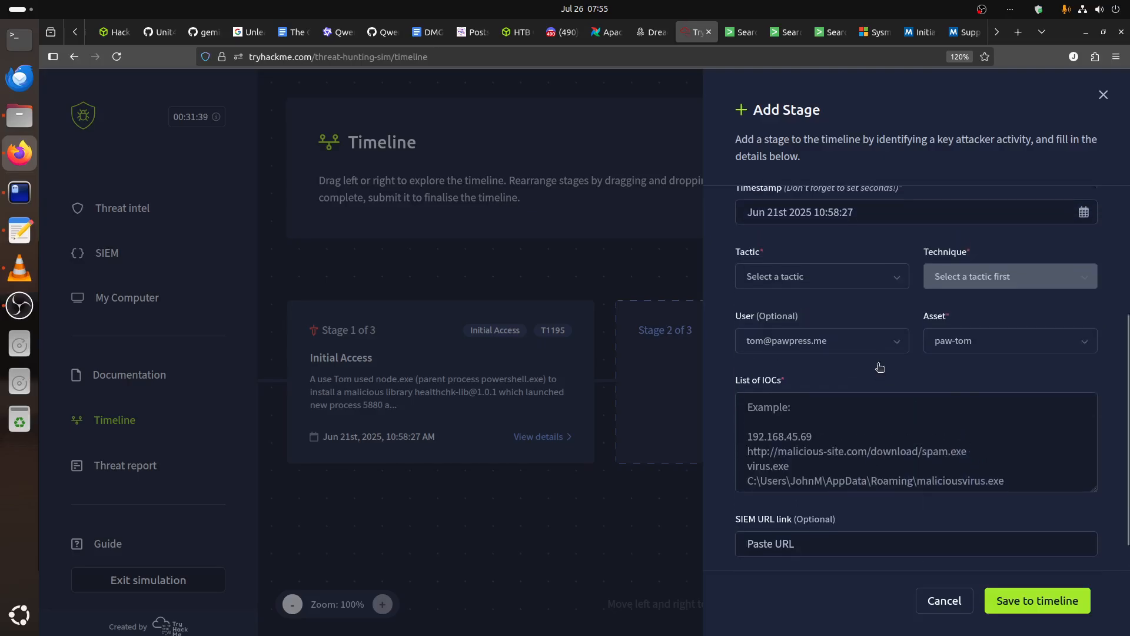
{"action": "scroll", "coordinate": [836, 362], "scroll_direction": "up", "scroll_amount": 2}
{"action": "left_click", "coordinate": [790, 353]}
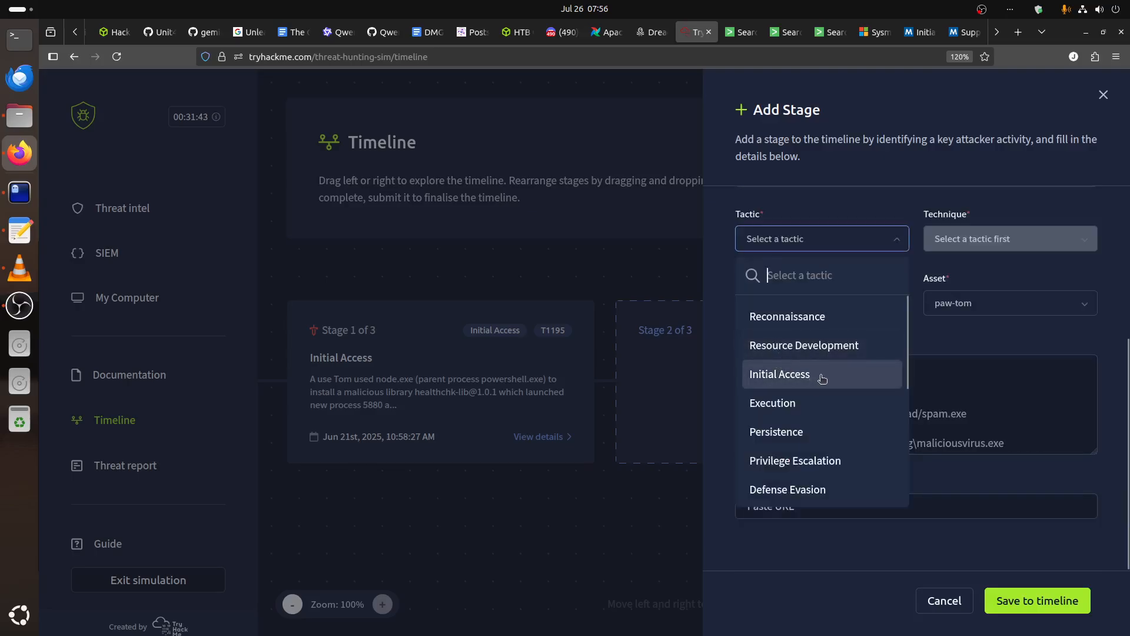
{"action": "left_click", "coordinate": [807, 405]}
{"action": "left_click", "coordinate": [970, 241]}
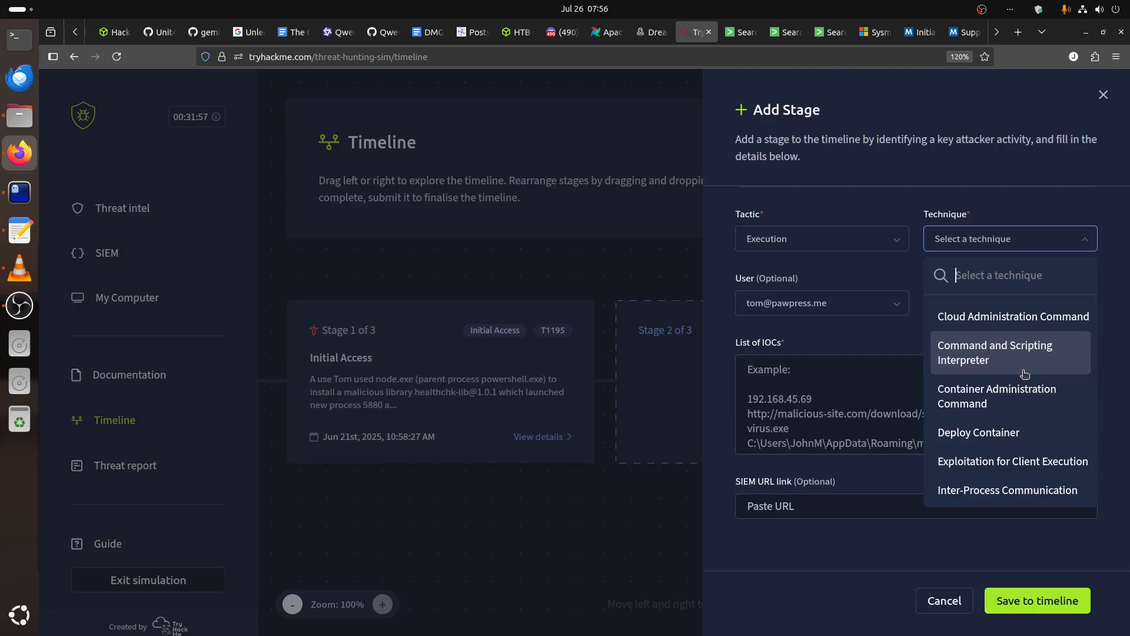
{"action": "scroll", "coordinate": [1025, 374], "scroll_direction": "down", "scroll_amount": 3}
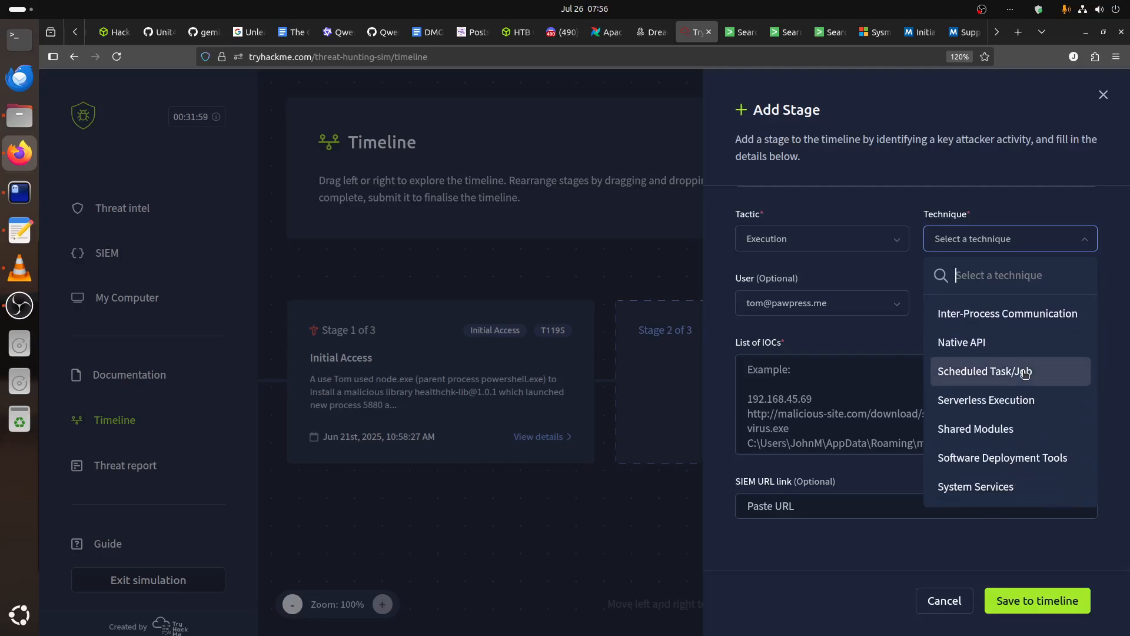
{"action": "scroll", "coordinate": [1025, 374], "scroll_direction": "down", "scroll_amount": 1}
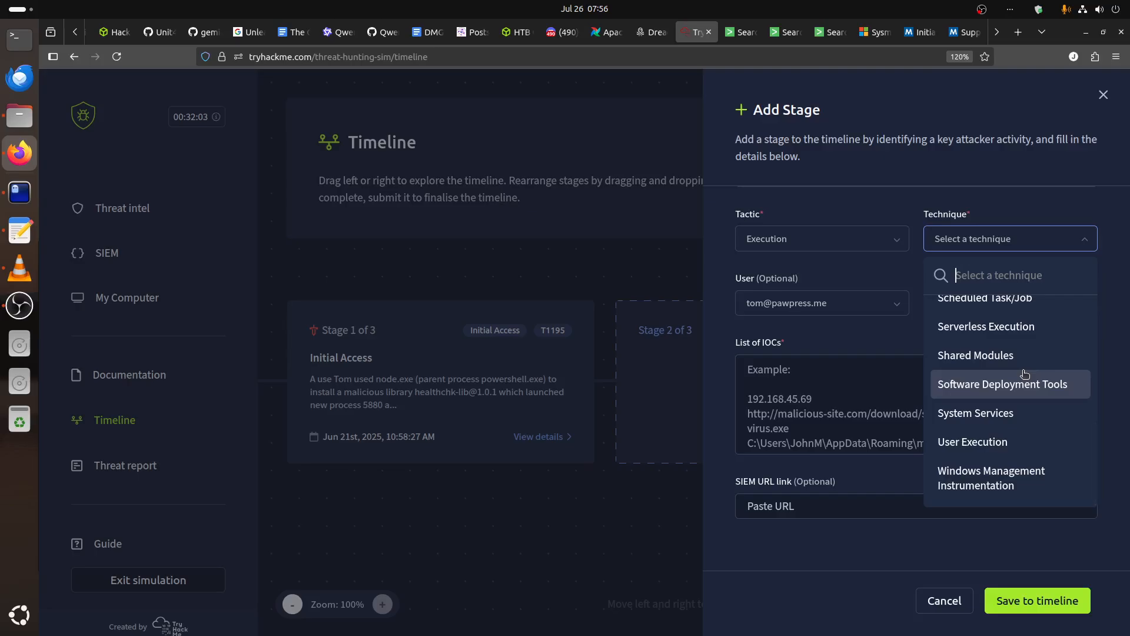
{"action": "scroll", "coordinate": [1025, 374], "scroll_direction": "up", "scroll_amount": 3}
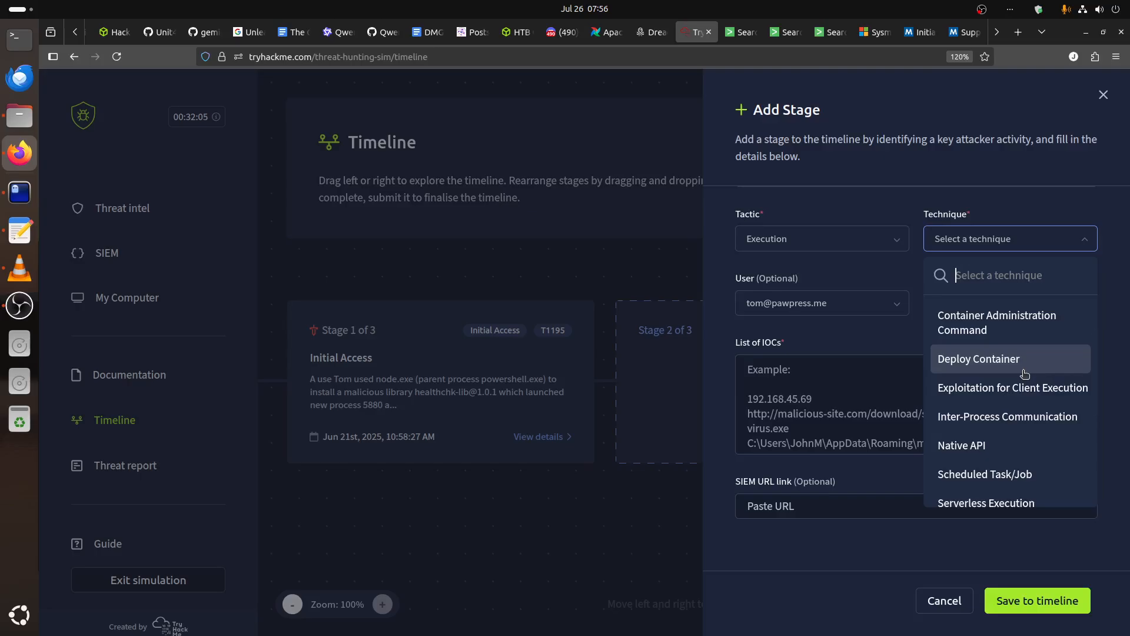
{"action": "scroll", "coordinate": [1025, 374], "scroll_direction": "up", "scroll_amount": 1}
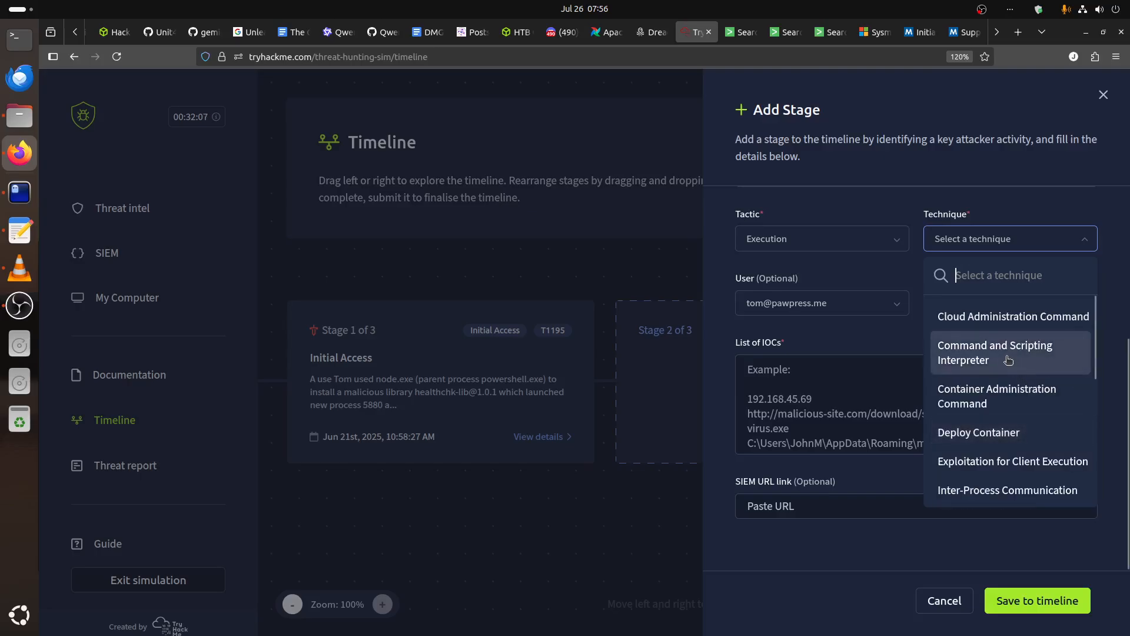
{"action": "left_click", "coordinate": [1009, 361]}
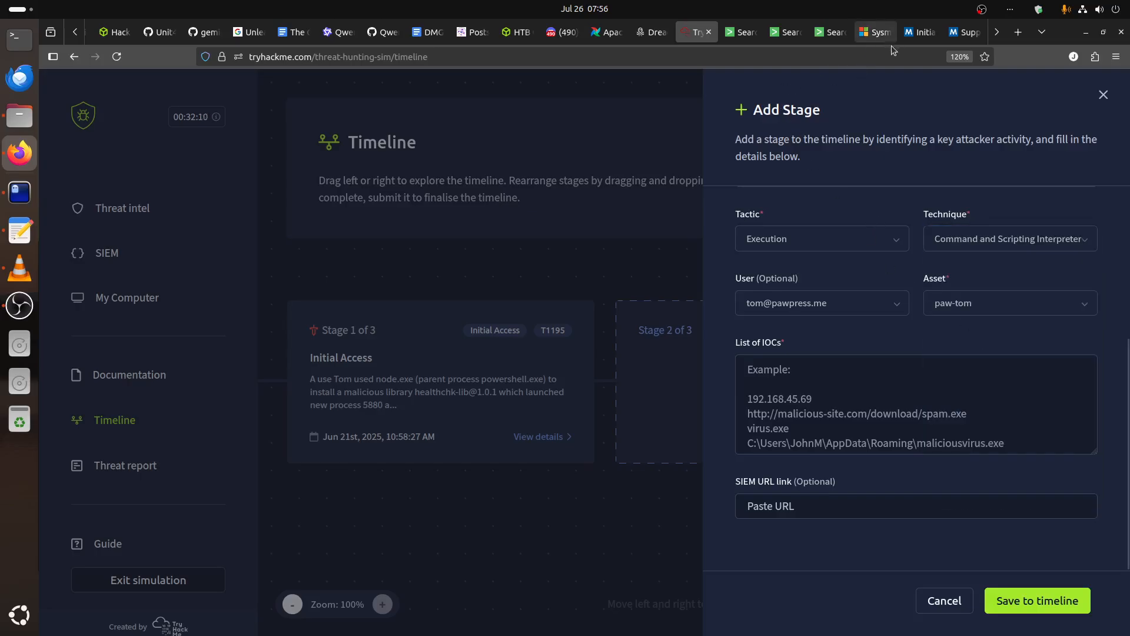
Look up the Execution tactic on MITRE ATT&CK and open the Command and Scripting Interpreter technique in a separate page.
{"action": "left_click", "coordinate": [916, 40]}
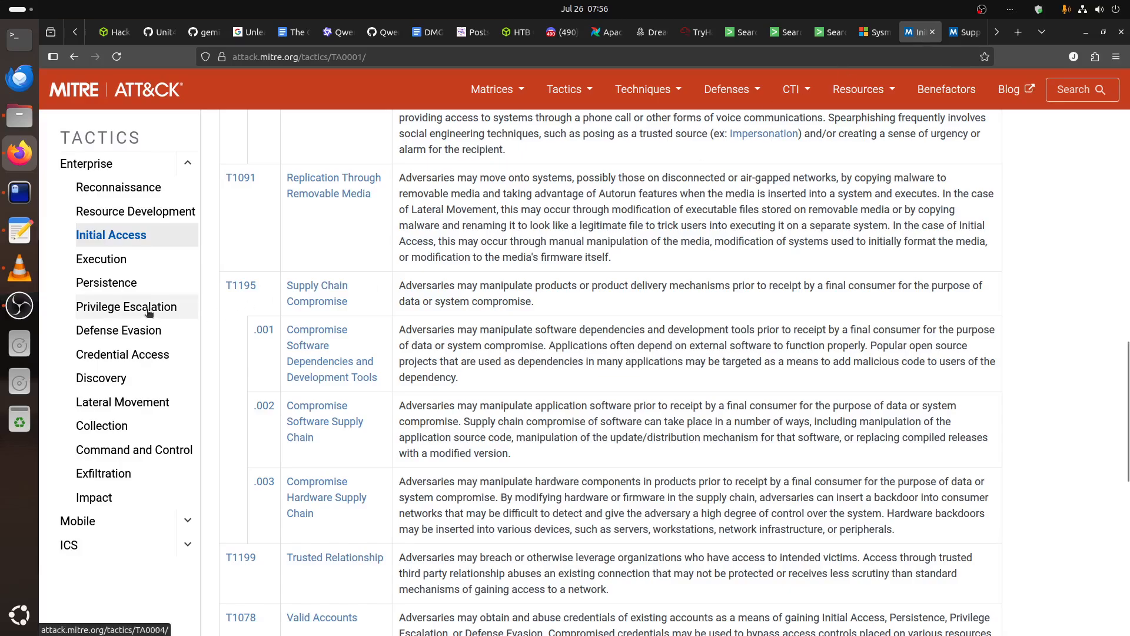
{"action": "left_click", "coordinate": [103, 262]}
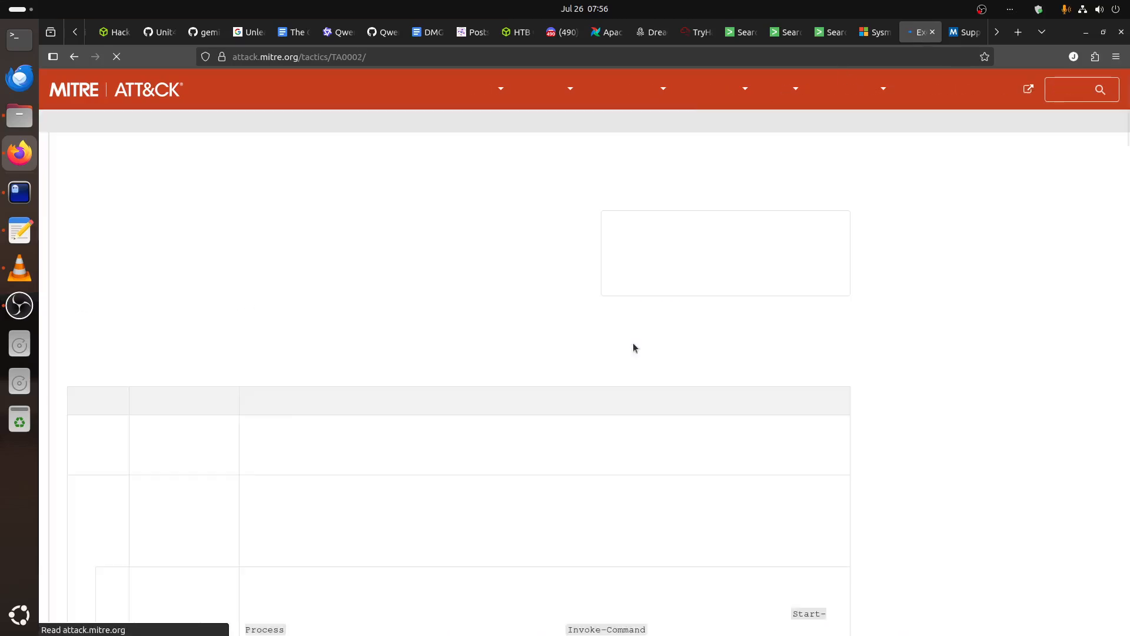
{"action": "scroll", "coordinate": [634, 347], "scroll_direction": "down", "scroll_amount": 3}
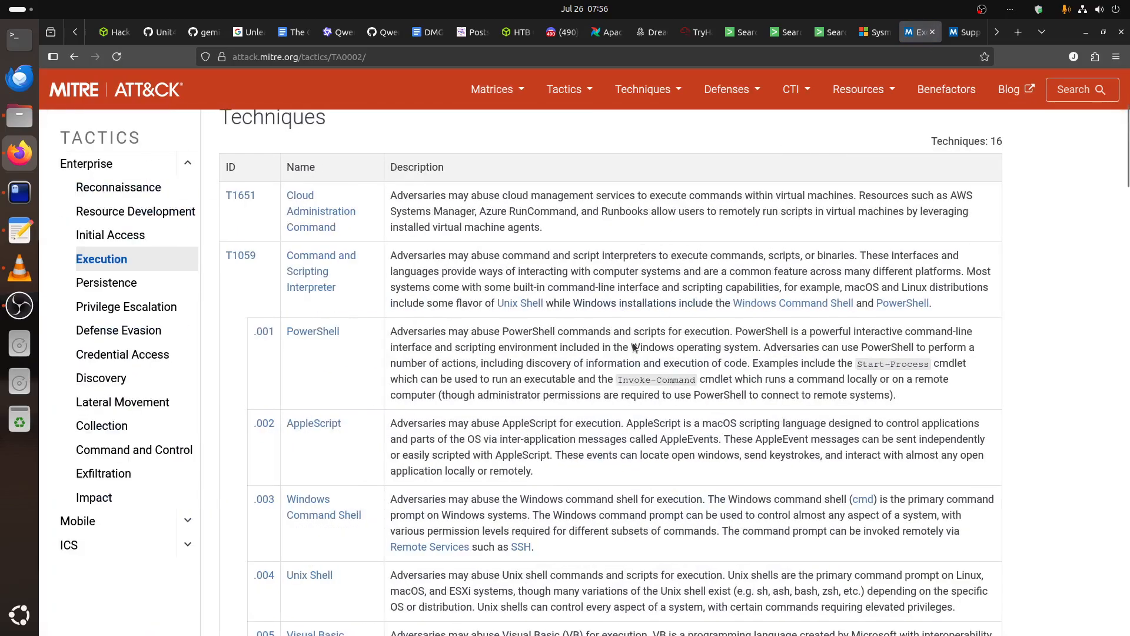
{"action": "right_click", "coordinate": [311, 278]}
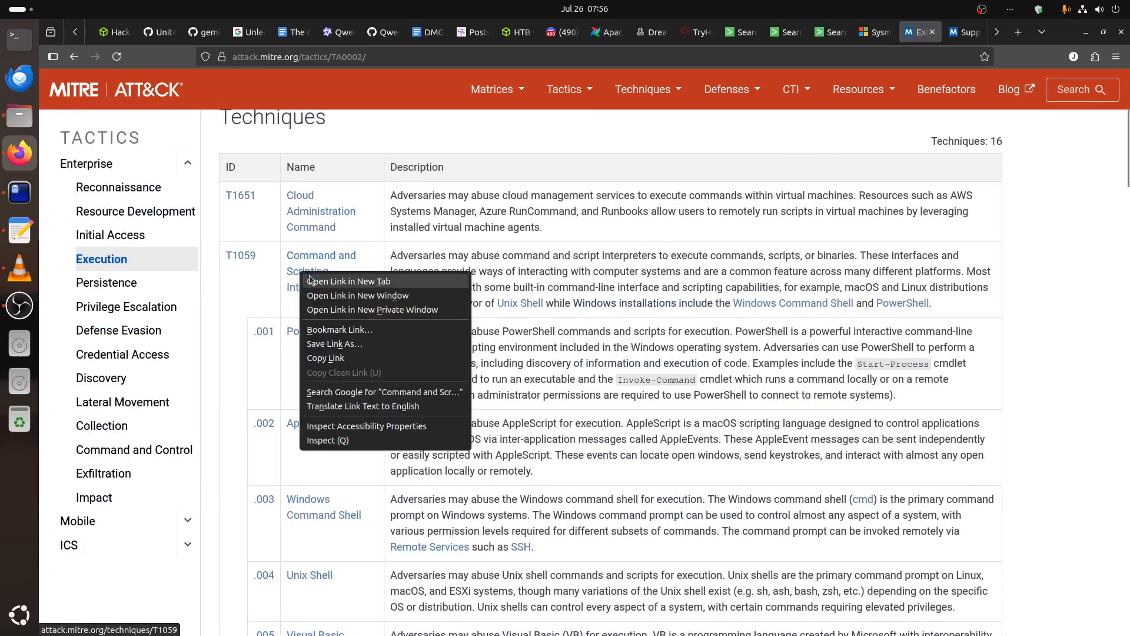
{"action": "left_click", "coordinate": [347, 281]}
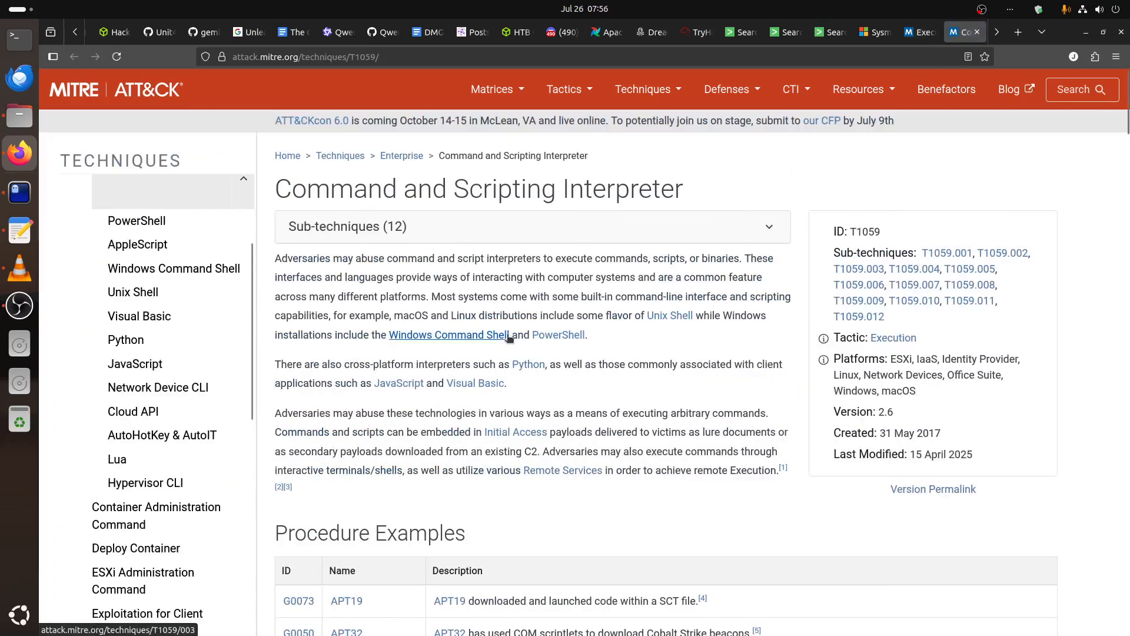
Read the T1059 technique's description and procedure examples, and expand its list of sub-techniques.
{"action": "scroll", "coordinate": [648, 361], "scroll_direction": "down", "scroll_amount": 2}
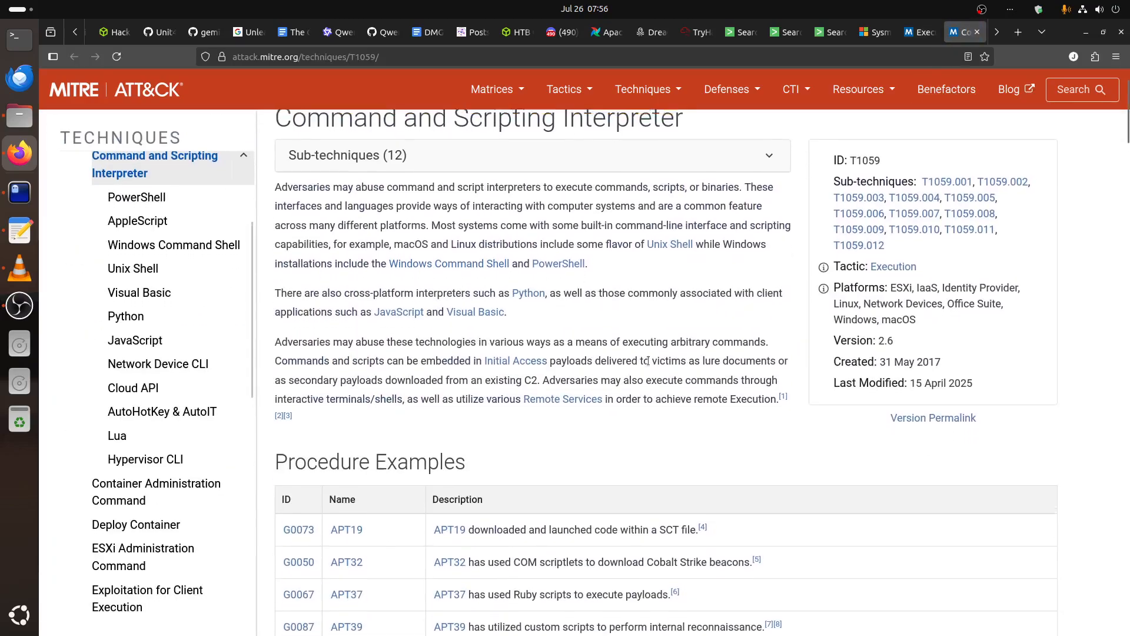
{"action": "scroll", "coordinate": [648, 361], "scroll_direction": "up", "scroll_amount": 2}
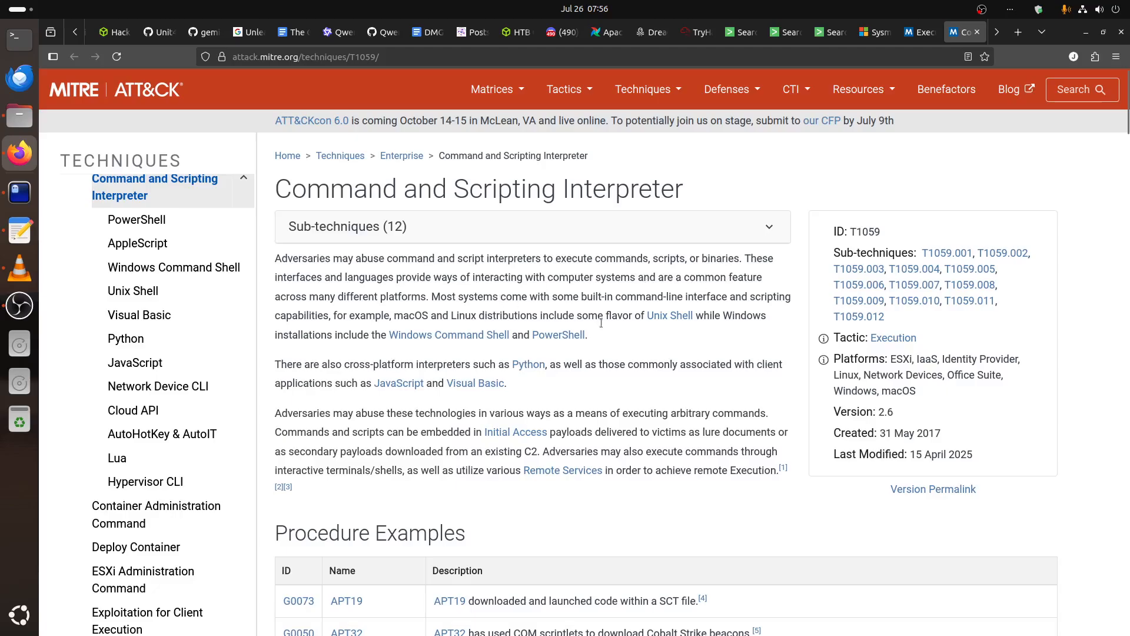
{"action": "scroll", "coordinate": [610, 353], "scroll_direction": "down", "scroll_amount": 5}
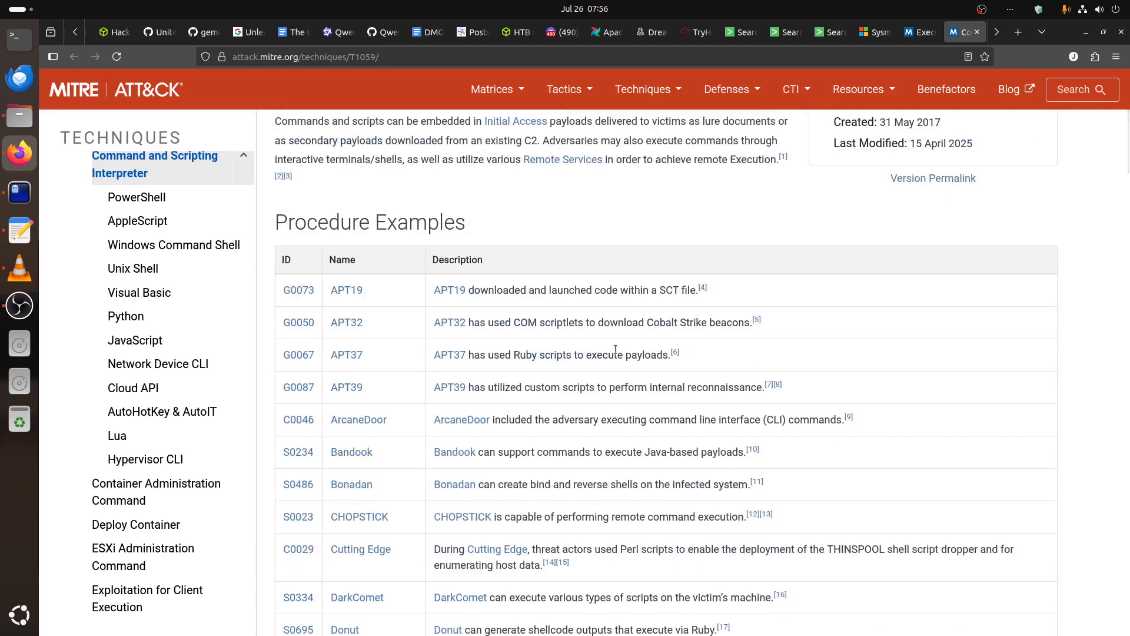
{"action": "left_click_drag", "start_coordinate": [627, 290], "coordinate": [665, 293]}
{"action": "scroll", "coordinate": [693, 345], "scroll_direction": "up", "scroll_amount": 1}
{"action": "scroll", "coordinate": [693, 345], "scroll_direction": "down", "scroll_amount": 8}
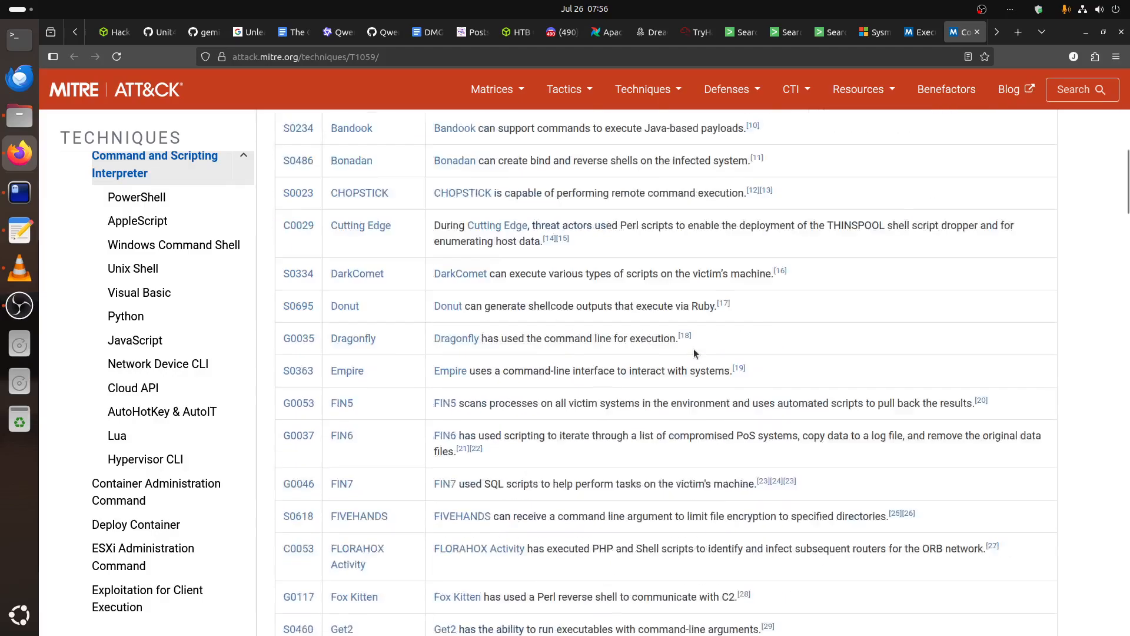
{"action": "scroll", "coordinate": [694, 349], "scroll_direction": "up", "scroll_amount": 10}
{"action": "scroll", "coordinate": [692, 348], "scroll_direction": "up", "scroll_amount": 5}
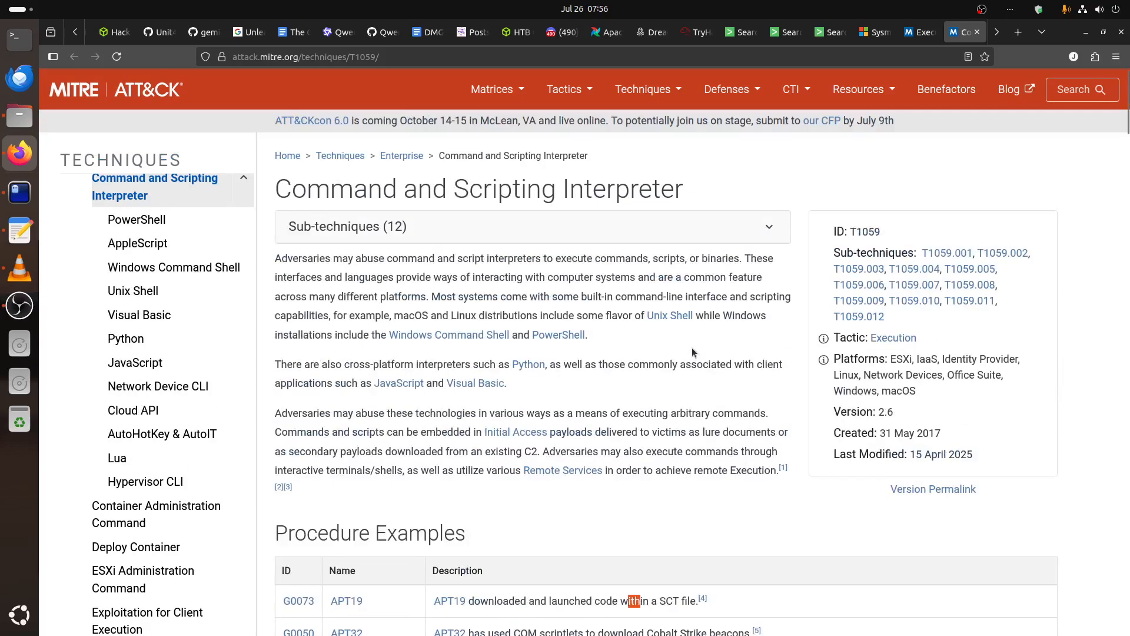
{"action": "left_click", "coordinate": [694, 226]}
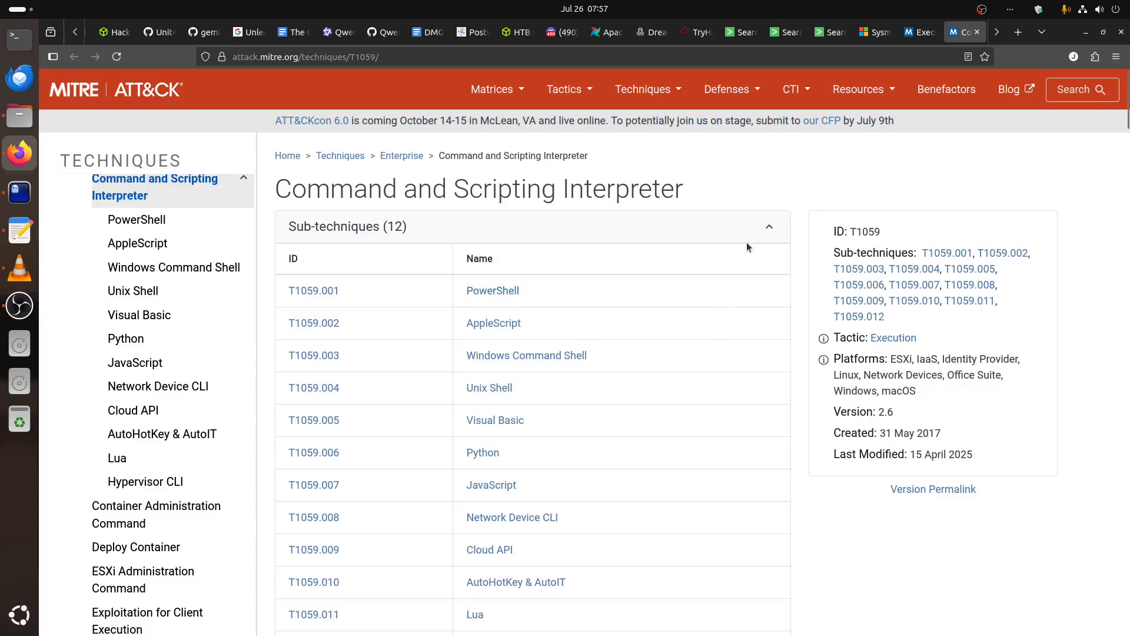
Return to the stage form's empty adversary step description and bring up the decoded PowerShell script in the terminal for reference.
{"action": "left_click", "coordinate": [698, 32]}
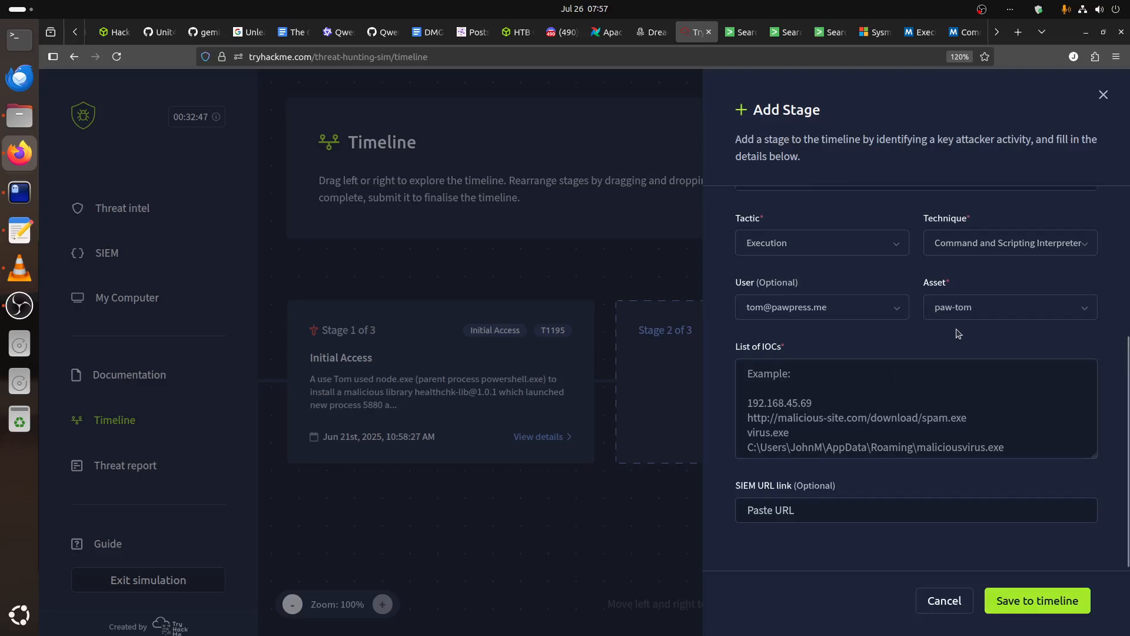
{"action": "scroll", "coordinate": [958, 333], "scroll_direction": "up", "scroll_amount": 4}
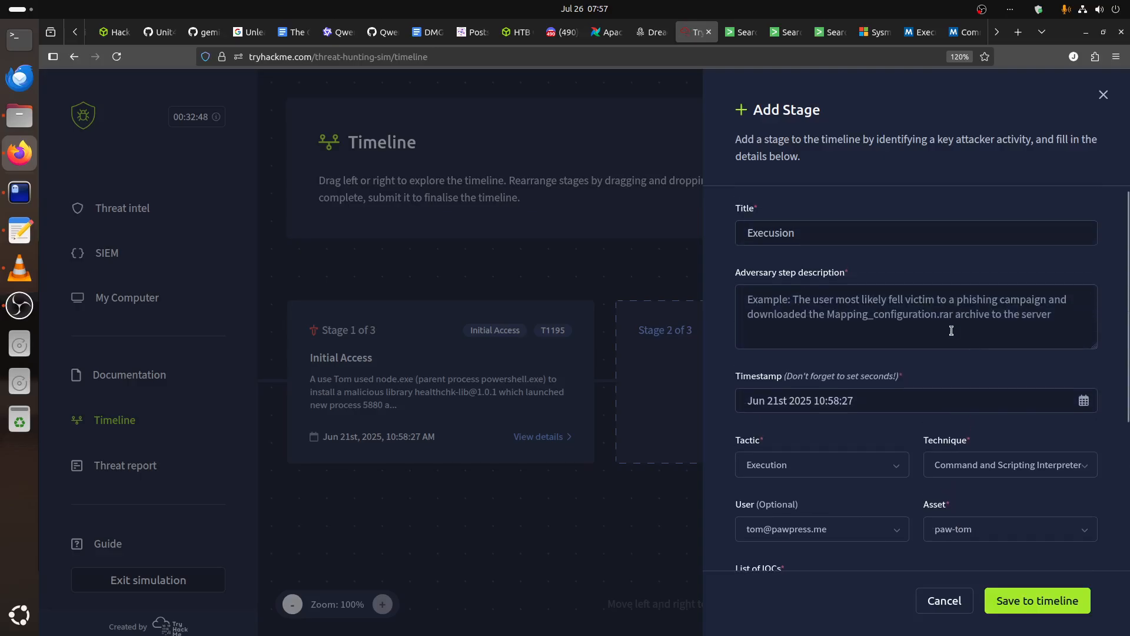
{"action": "left_click", "coordinate": [820, 307]}
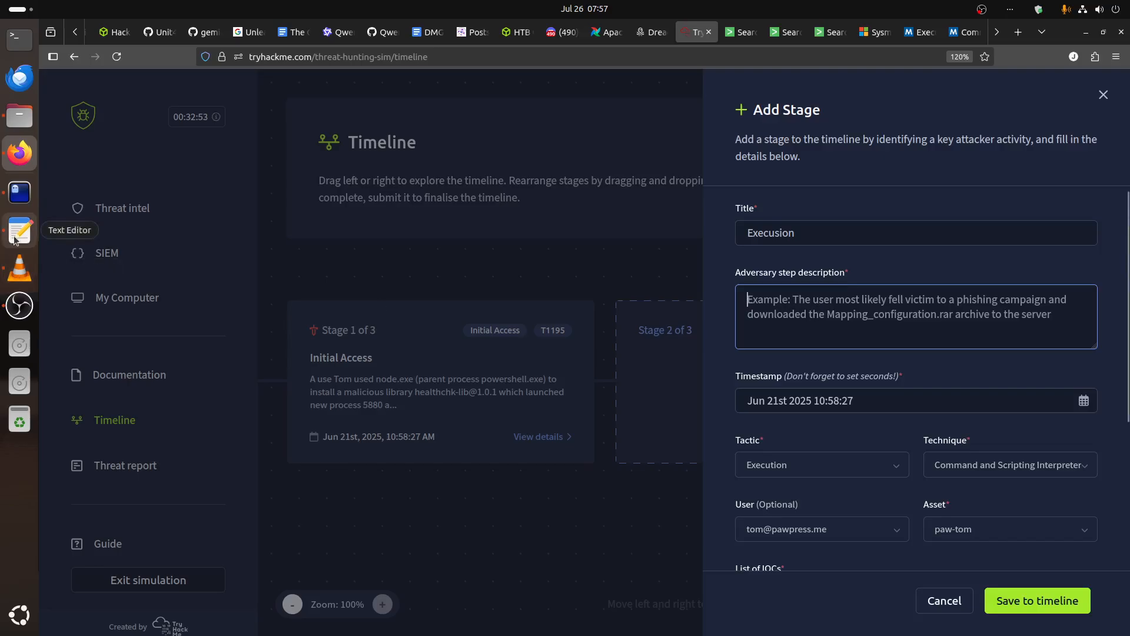
{"action": "left_click", "coordinate": [16, 199]}
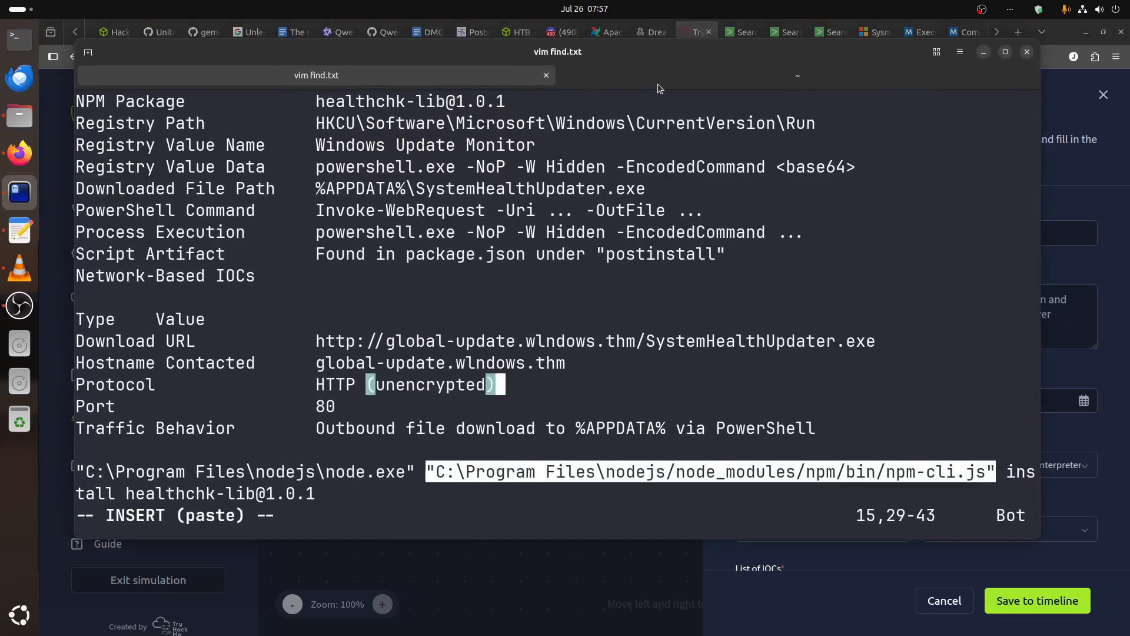
{"action": "left_click", "coordinate": [658, 77]}
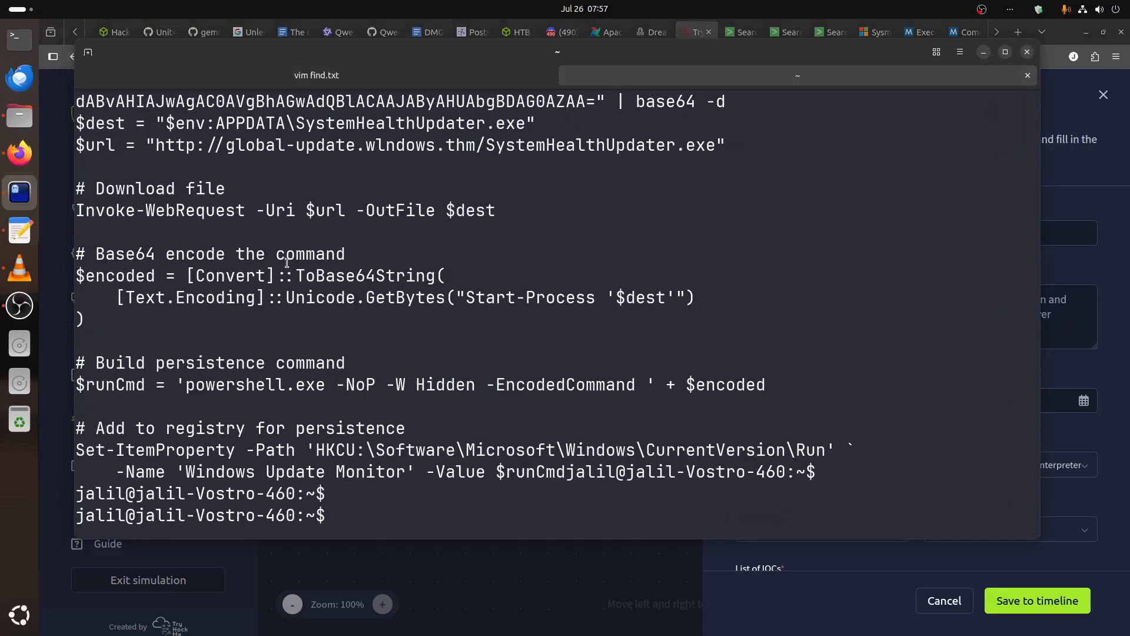
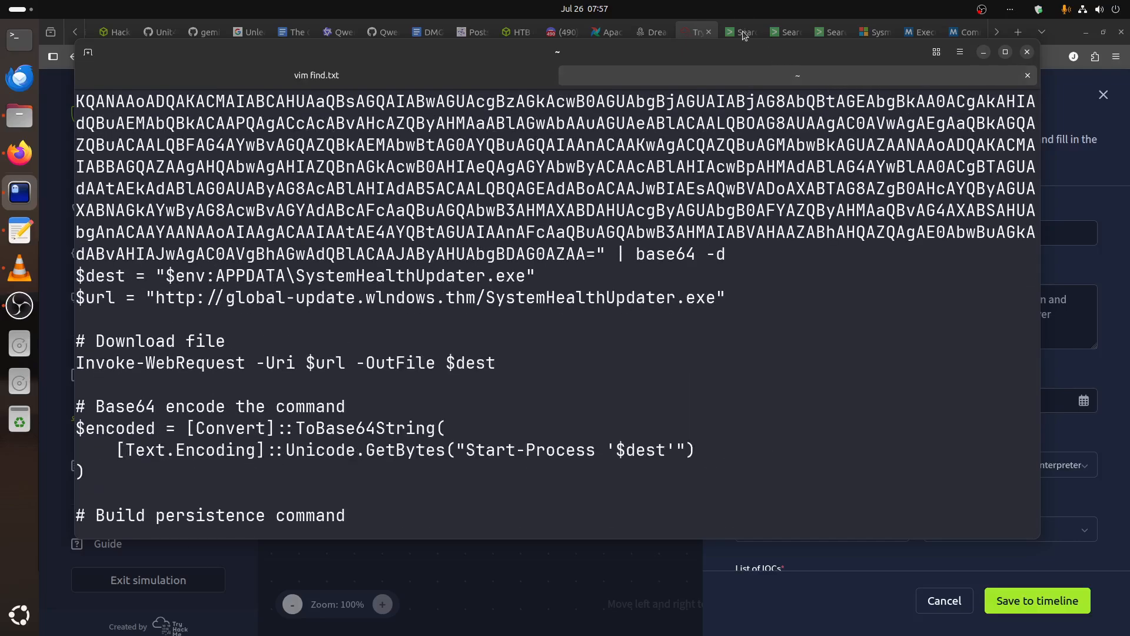
Start the stage's adversary step description with "After", the user's first name and "installed", and bring up the decoded PowerShell script in the terminal.
{"action": "left_click", "coordinate": [743, 32]}
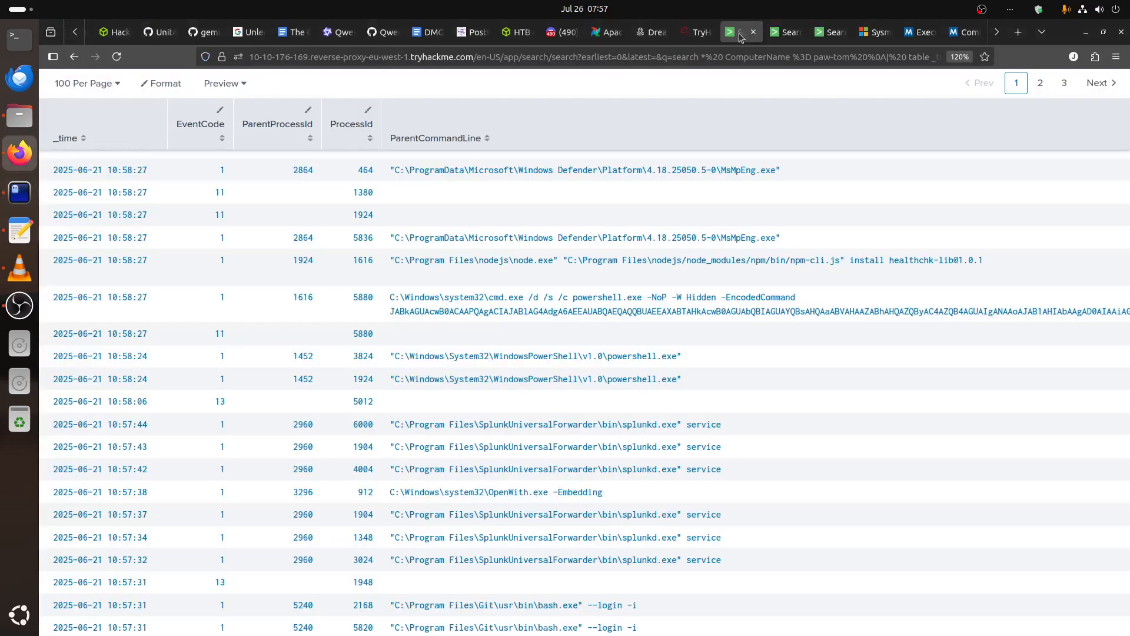
{"action": "left_click", "coordinate": [687, 32]}
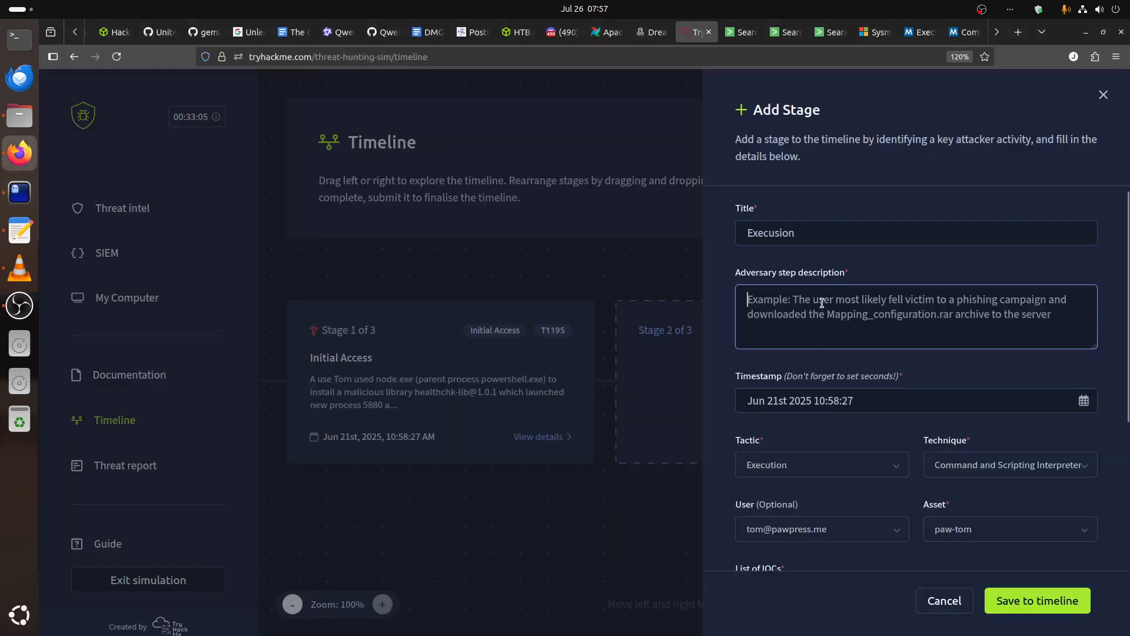
{"action": "type", "text": "After to"}
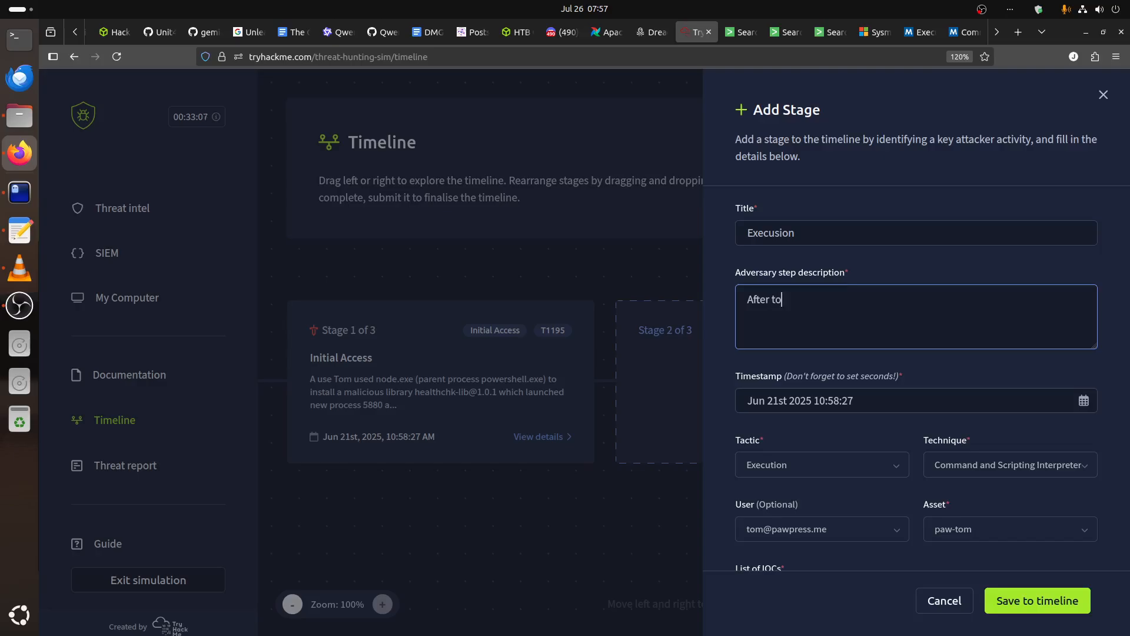
{"action": "type", "text": "m installed"}
{"action": "left_click", "coordinate": [19, 192]}
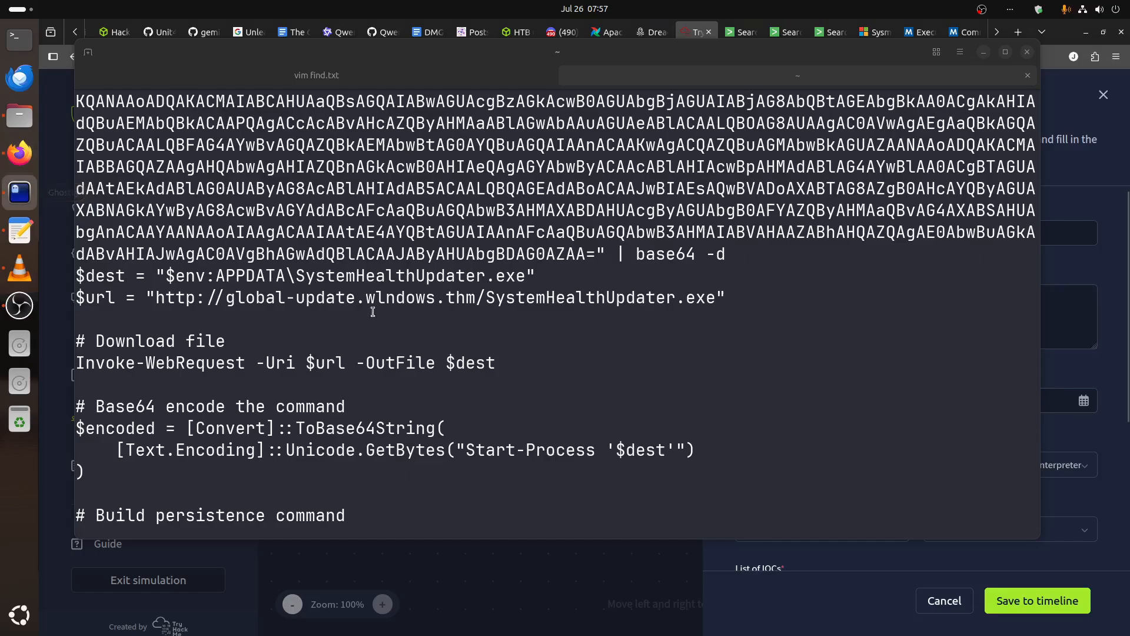
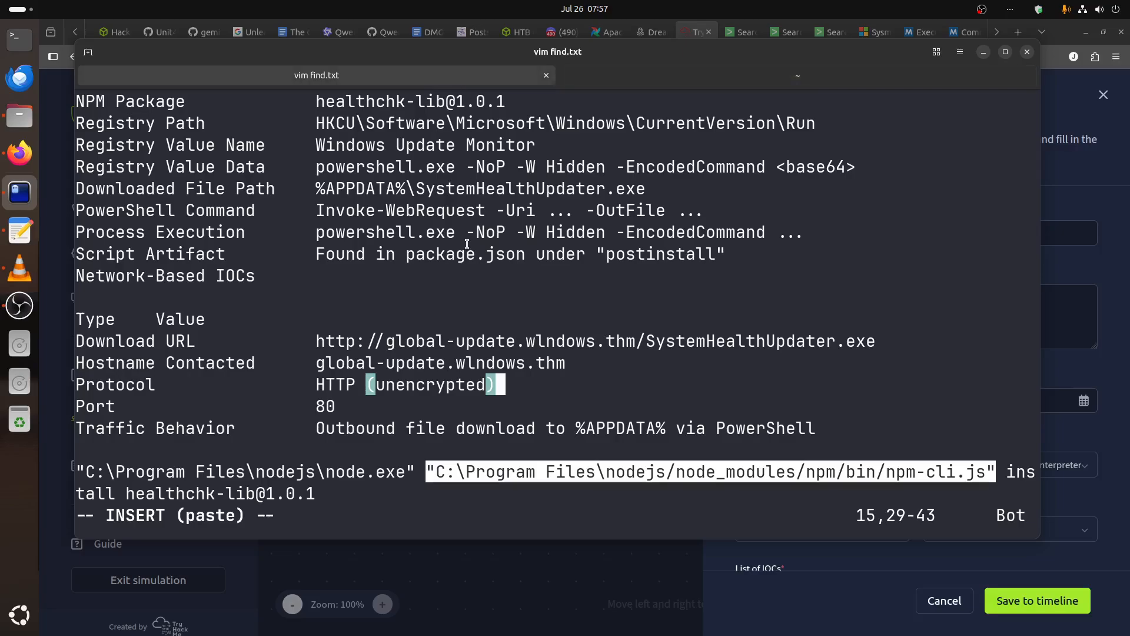
{"action": "left_click", "coordinate": [700, 400]}
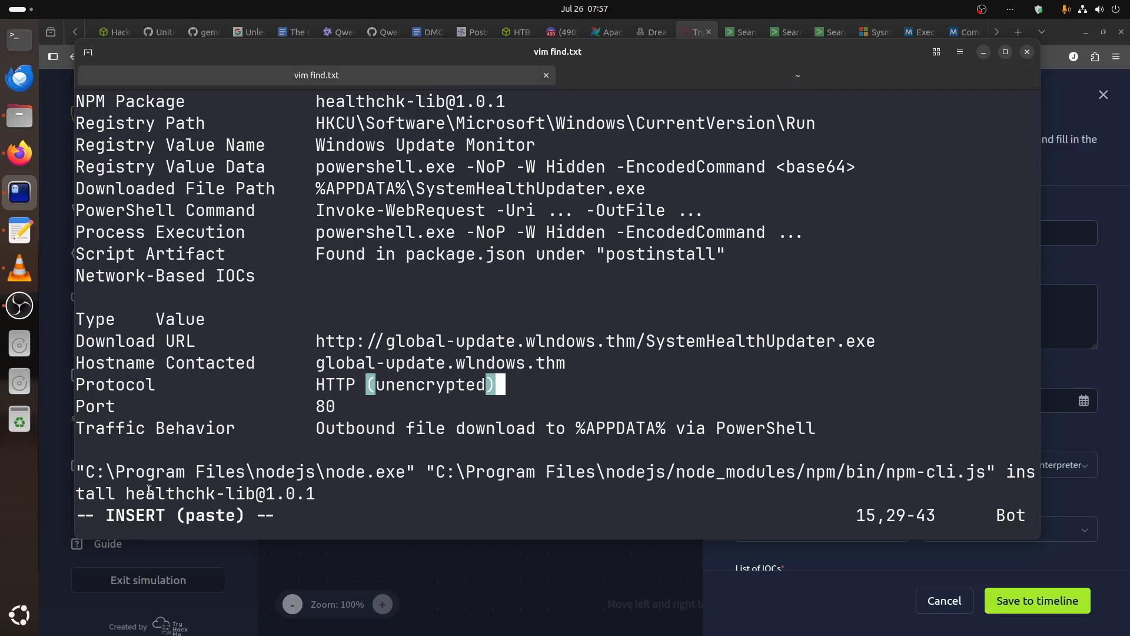
{"action": "left_click_drag", "start_coordinate": [127, 493], "coordinate": [316, 493]}
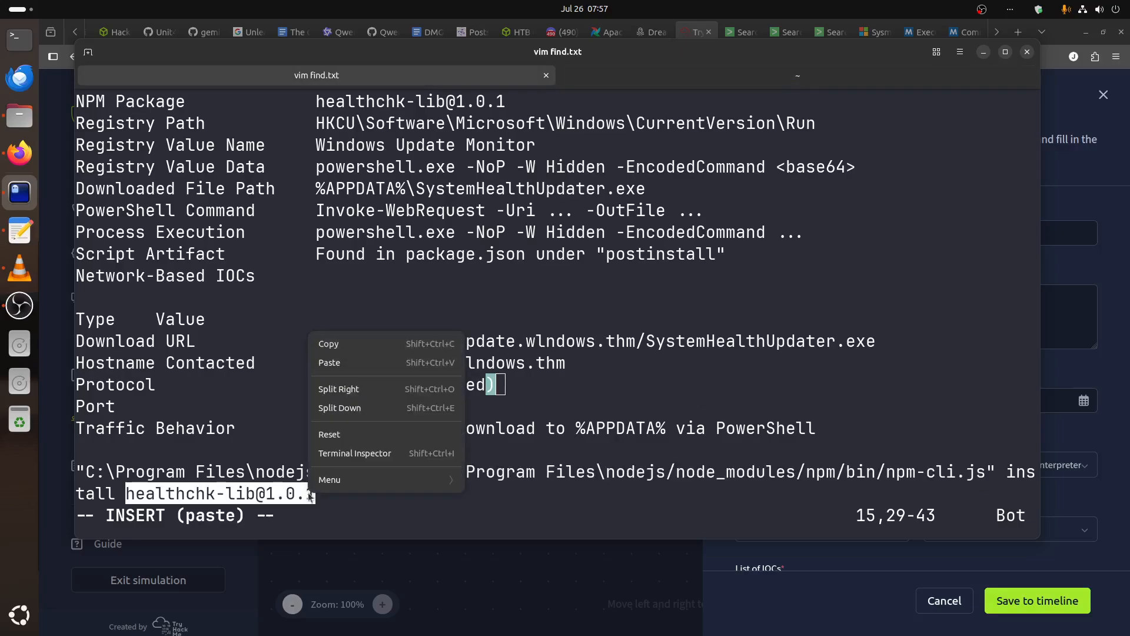
{"action": "right_click", "coordinate": [314, 493]}
{"action": "left_click", "coordinate": [360, 344]}
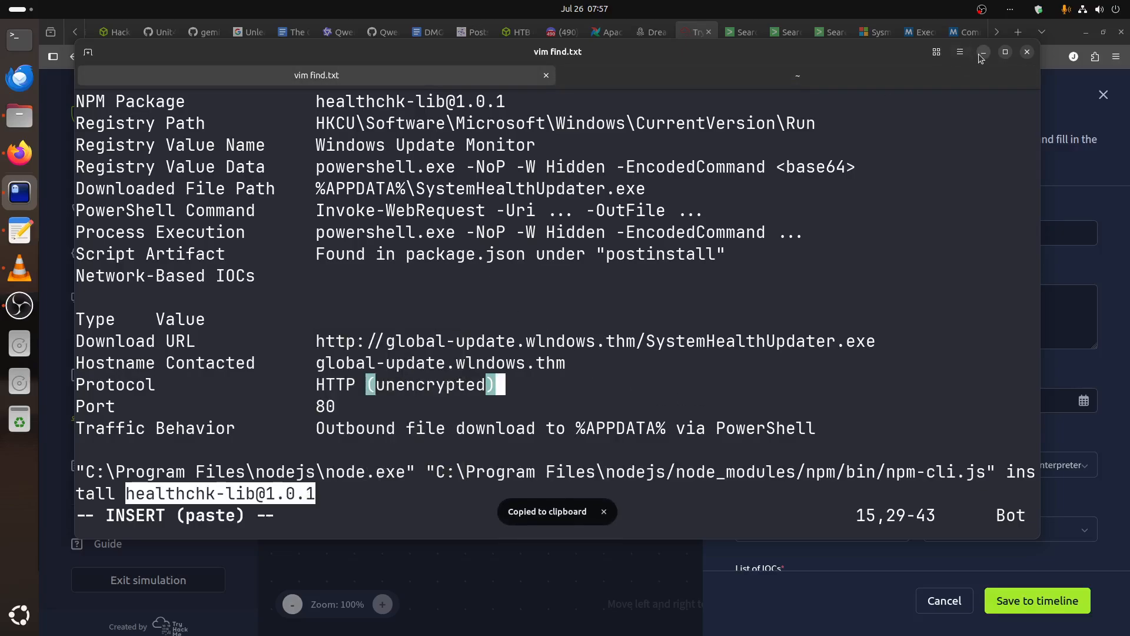
{"action": "key", "text": "alt+Tab"}
{"action": "key", "text": "ctrl+v"}
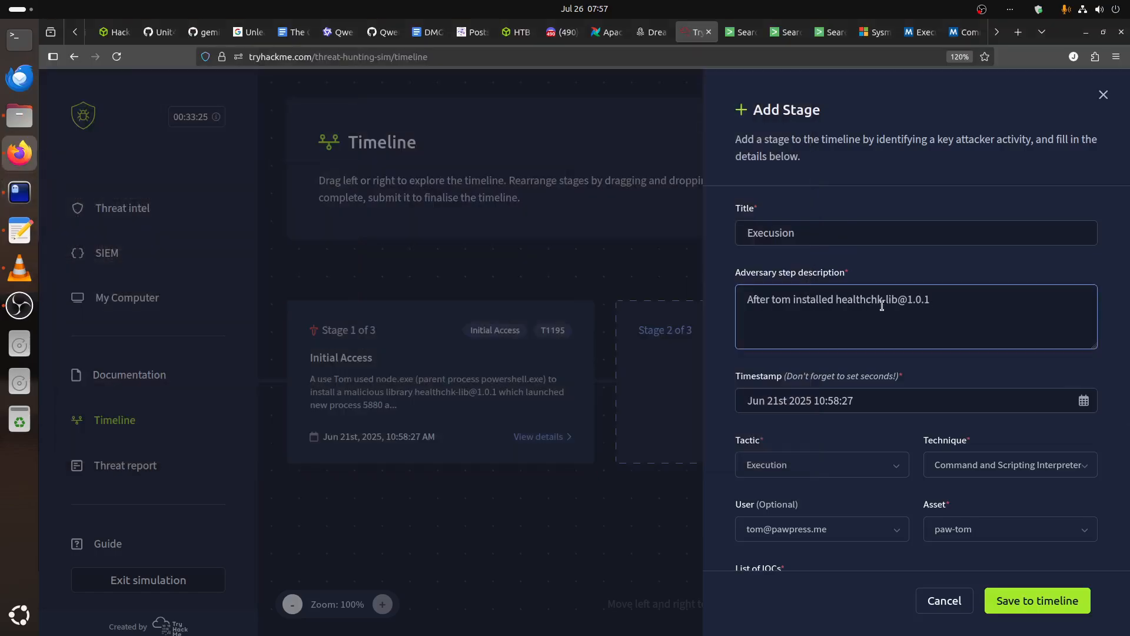
{"action": "type", "text": "healthchk-lib@1.0.1, it launched new powershell process"}
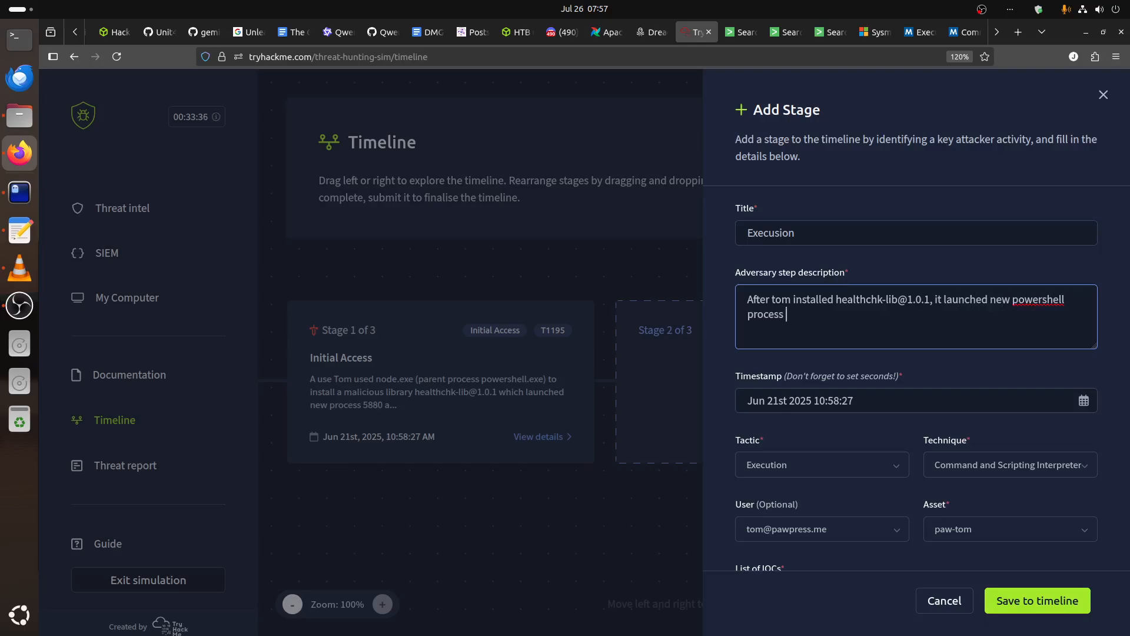
Continue the description with ", it launched new powershell process 5880", taking the process ID from the encoded PowerShell event in the SIEM search results.
{"action": "left_click", "coordinate": [750, 36]}
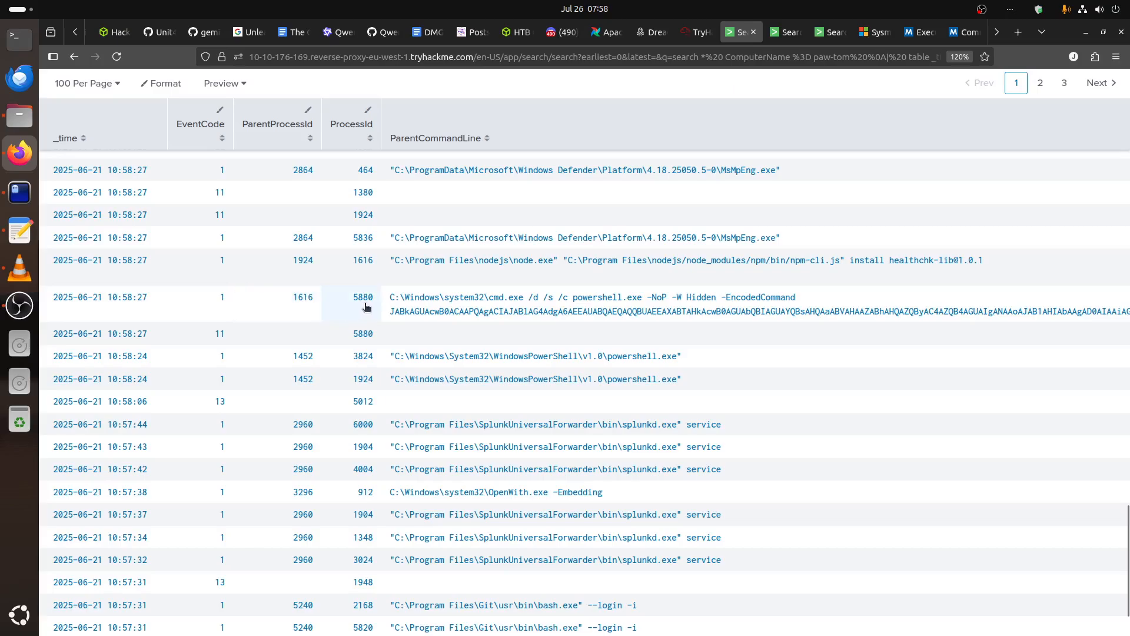
{"action": "left_click", "coordinate": [696, 32]}
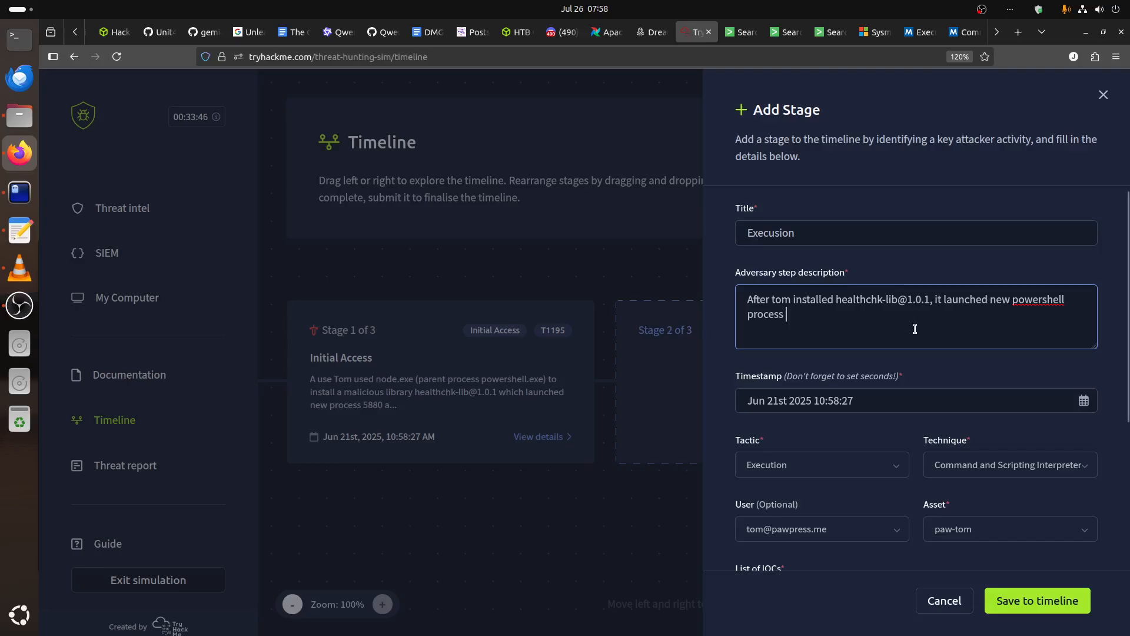
{"action": "type", "text": "5880"}
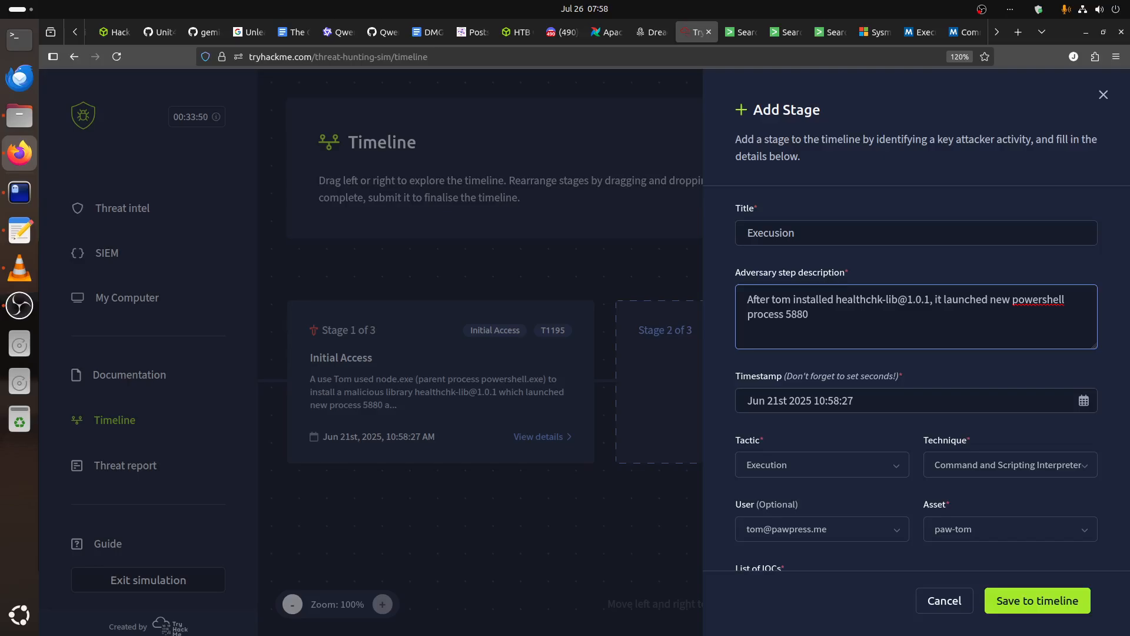
{"action": "type", "text": " wich"}
Add "with base64 encoded command for obfuscation" to the description, correcting the spelling of "obfuscation".
{"action": "key", "text": "BackSpace"}
{"action": "key", "text": "BackSpace"}
{"action": "key", "text": "BackSpace"}
{"action": "type", "text": "th base64 encoded command for"}
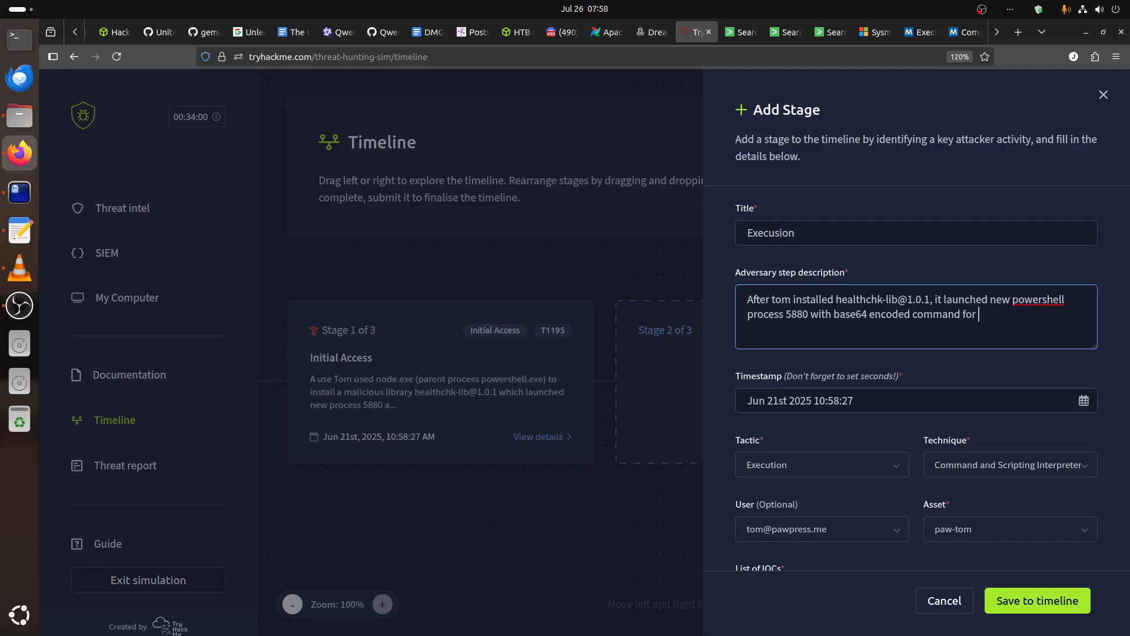
{"action": "type", "text": " obfiscation"}
{"action": "right_click", "coordinate": [1005, 318]}
{"action": "left_click", "coordinate": [947, 322]}
Begin the description's second sentence with "the command downloaded new file".
{"action": "type", "text": ". the command o"}
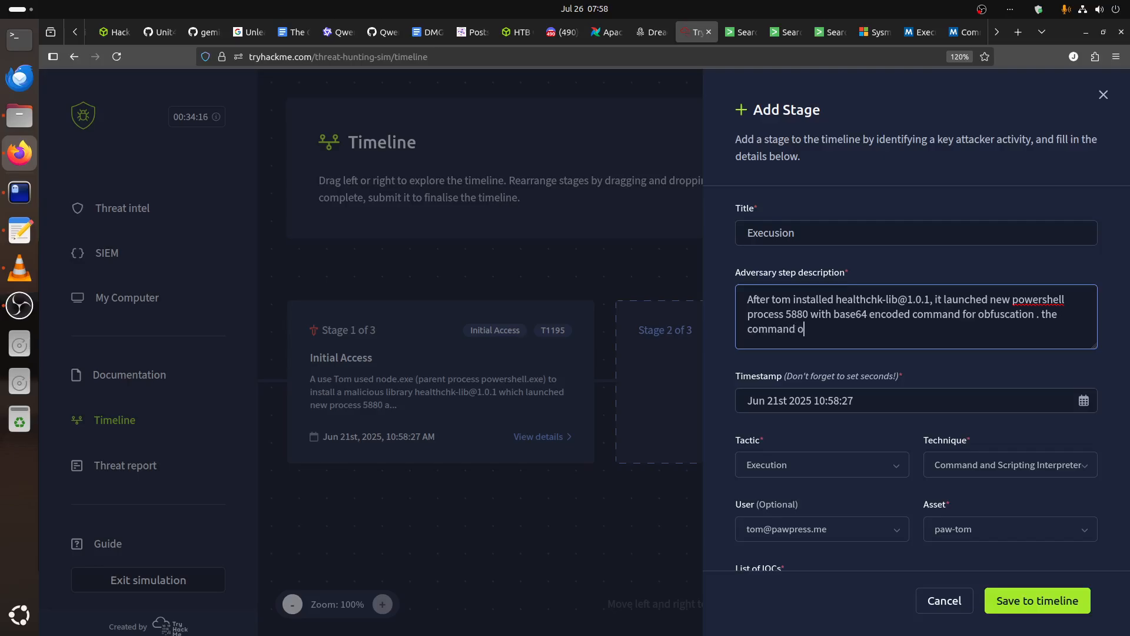
{"action": "type", "text": "ownloaded new file"}
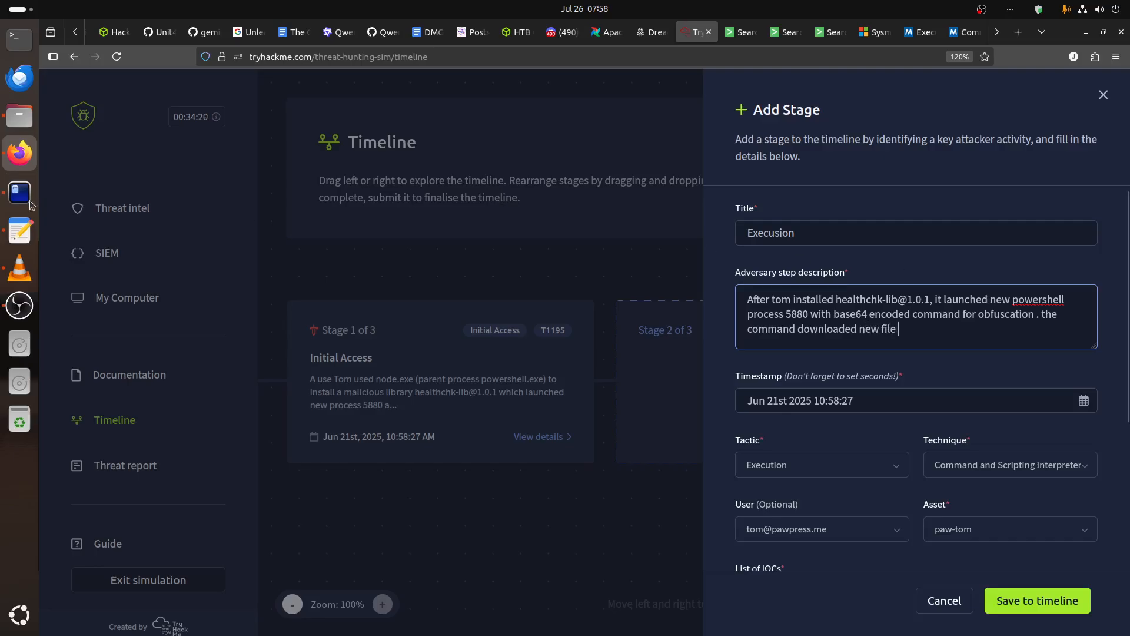
Copy the file name SystemHealthUpdater.exe from the decoded script's URL in the terminal to the end of the description.
{"action": "left_click", "coordinate": [20, 195]}
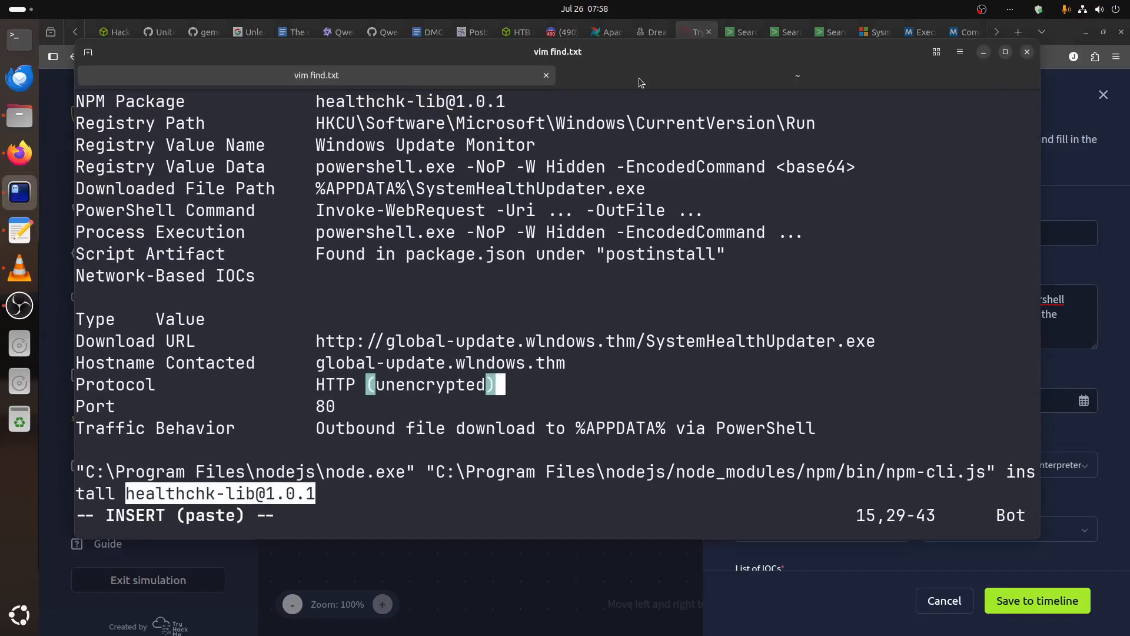
{"action": "left_click", "coordinate": [641, 82]}
{"action": "scroll", "coordinate": [477, 312], "scroll_direction": "up", "scroll_amount": 1}
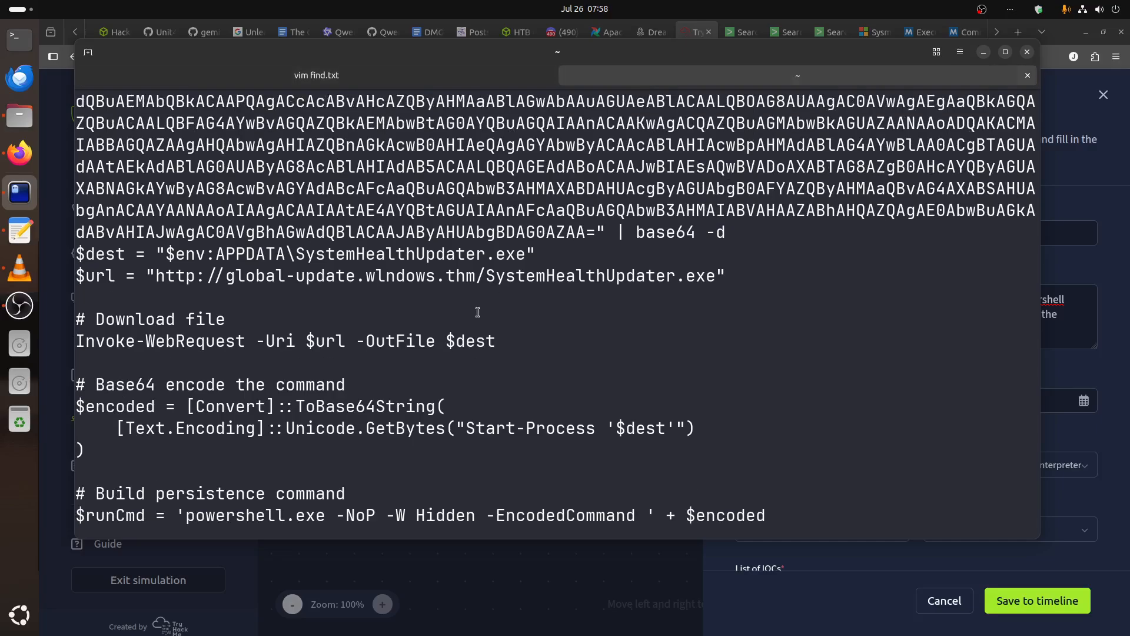
{"action": "left_click_drag", "start_coordinate": [486, 275], "coordinate": [714, 277]}
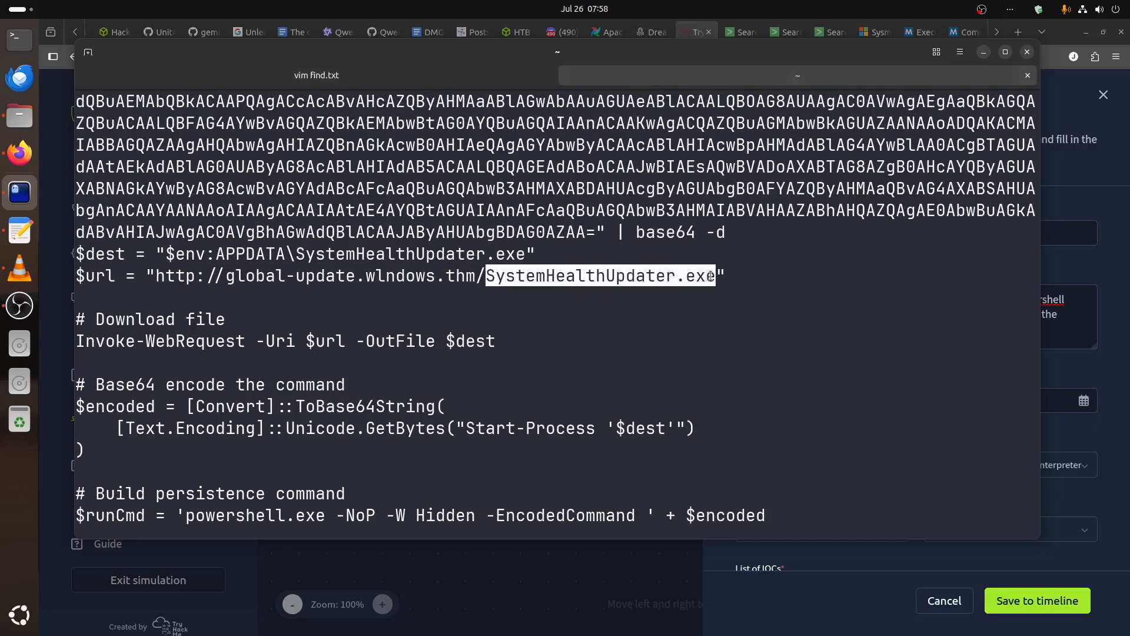
{"action": "right_click", "coordinate": [714, 282]}
{"action": "left_click", "coordinate": [733, 289]}
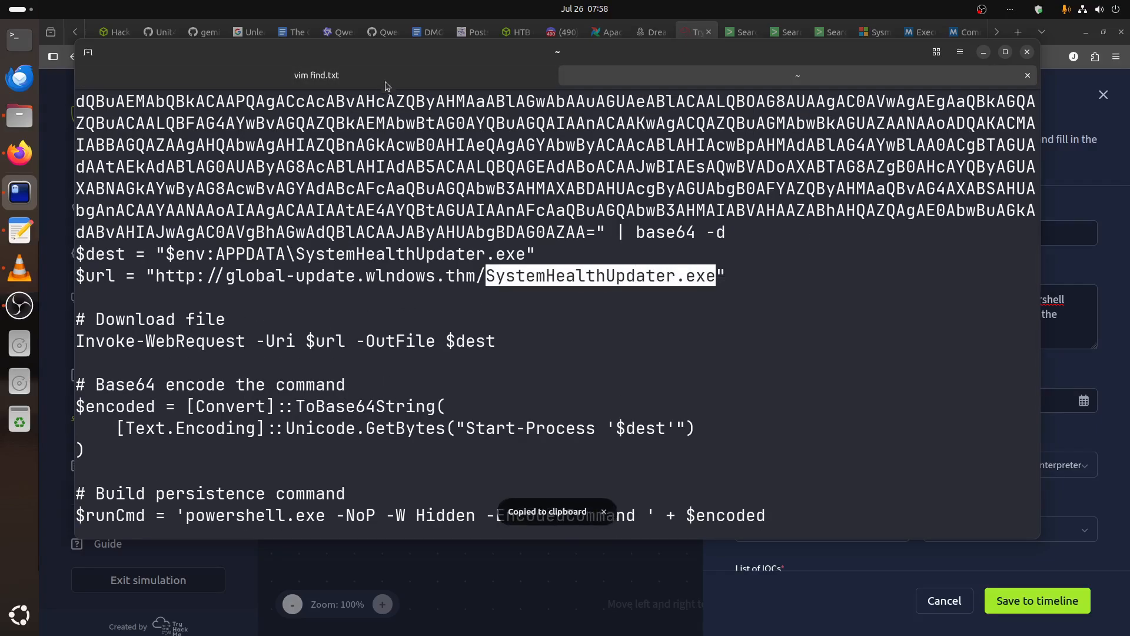
{"action": "left_click", "coordinate": [386, 83]}
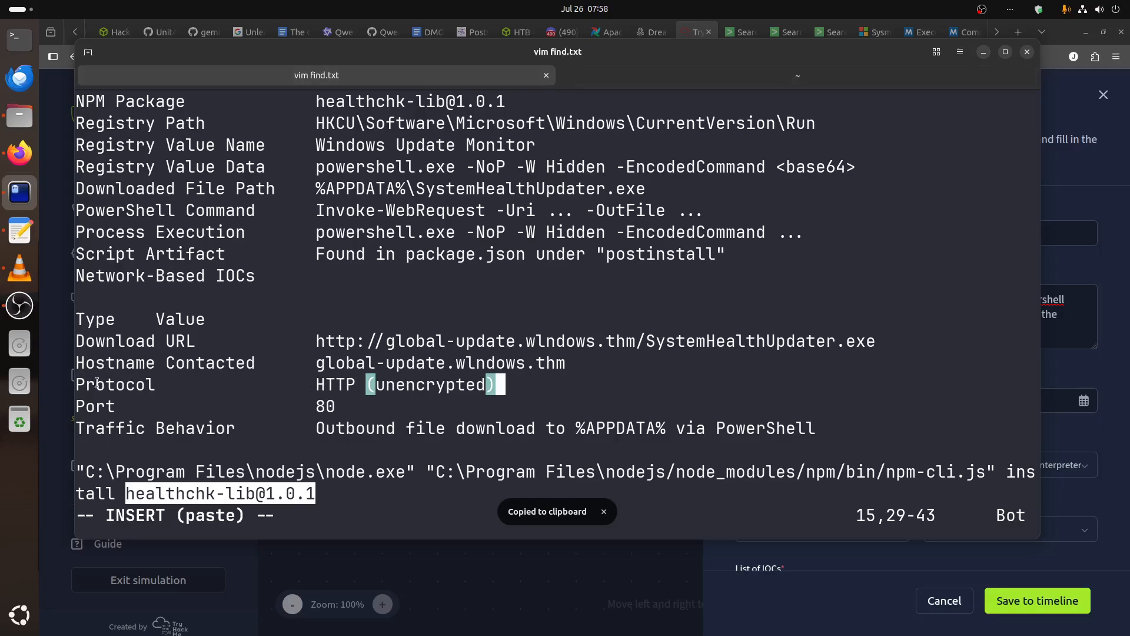
{"action": "left_click", "coordinate": [984, 51]}
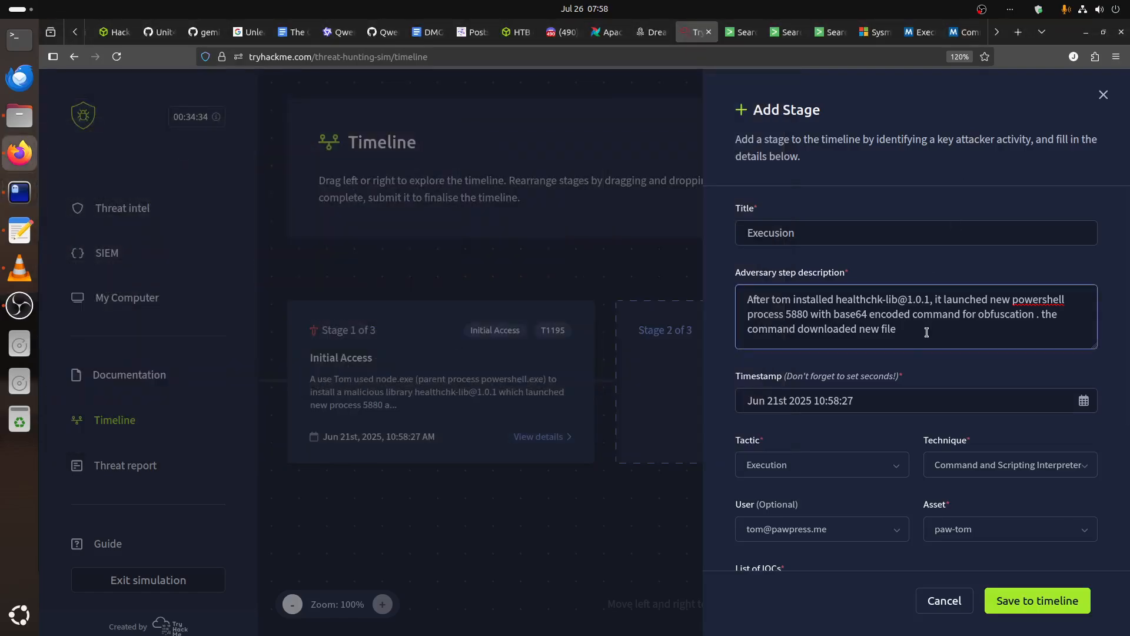
{"action": "key", "text": "ctrl+v"}
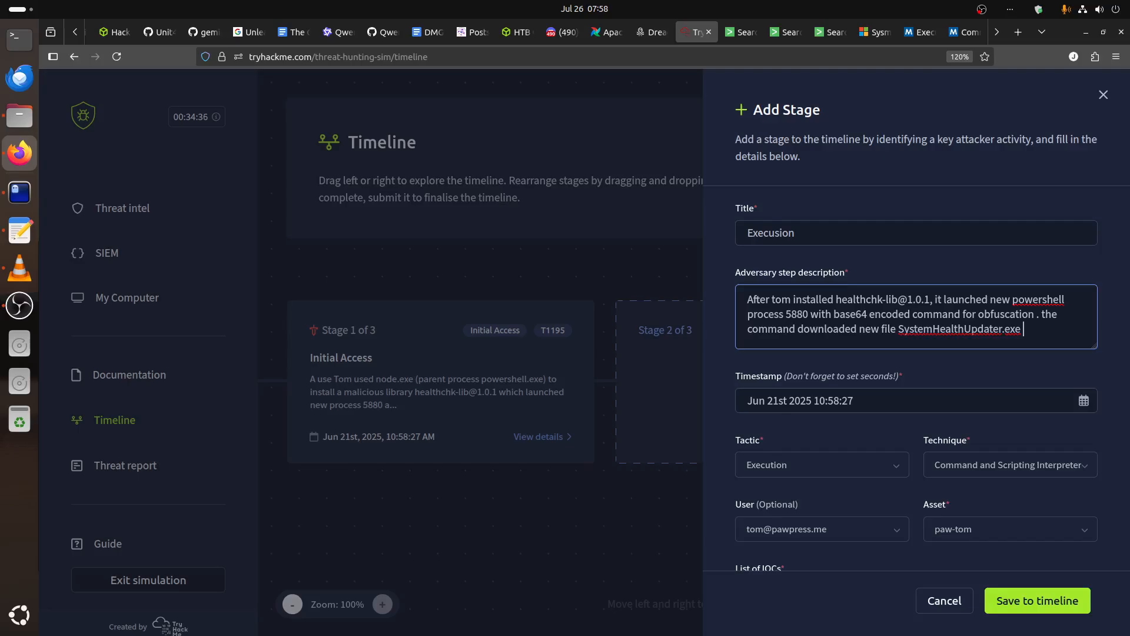
Finish the description's second sentence with "using http protocol and save it in user computer.".
{"action": "type", "text": "using http protocol"}
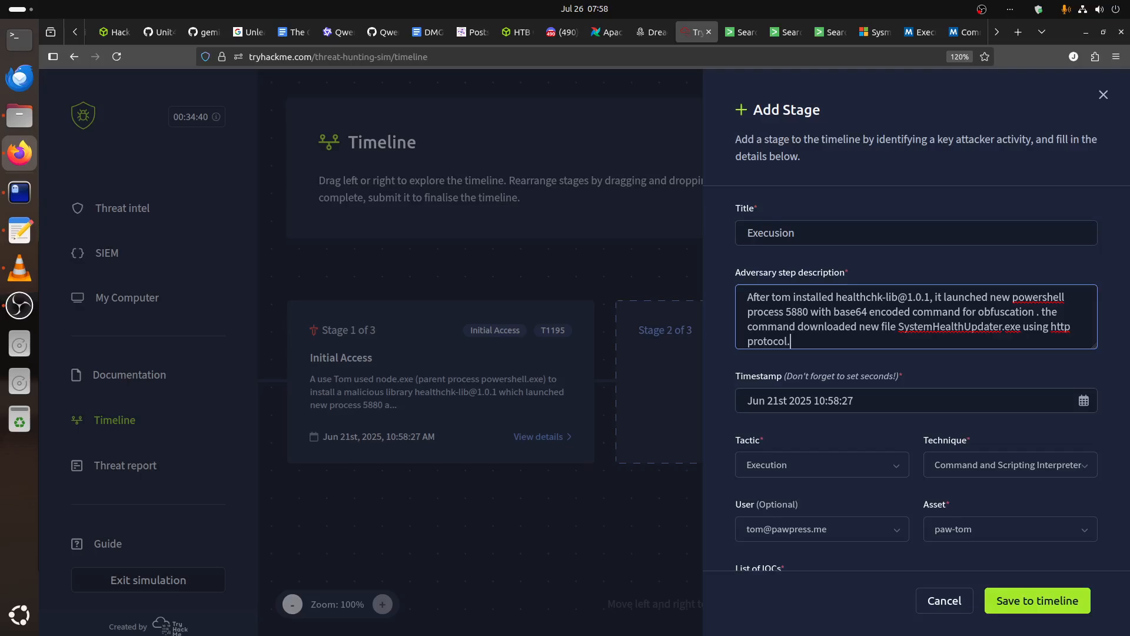
{"action": "type", "text": "."}
{"action": "key", "text": "BackSpace"}
{"action": "type", "text": "and save it in user computer"}
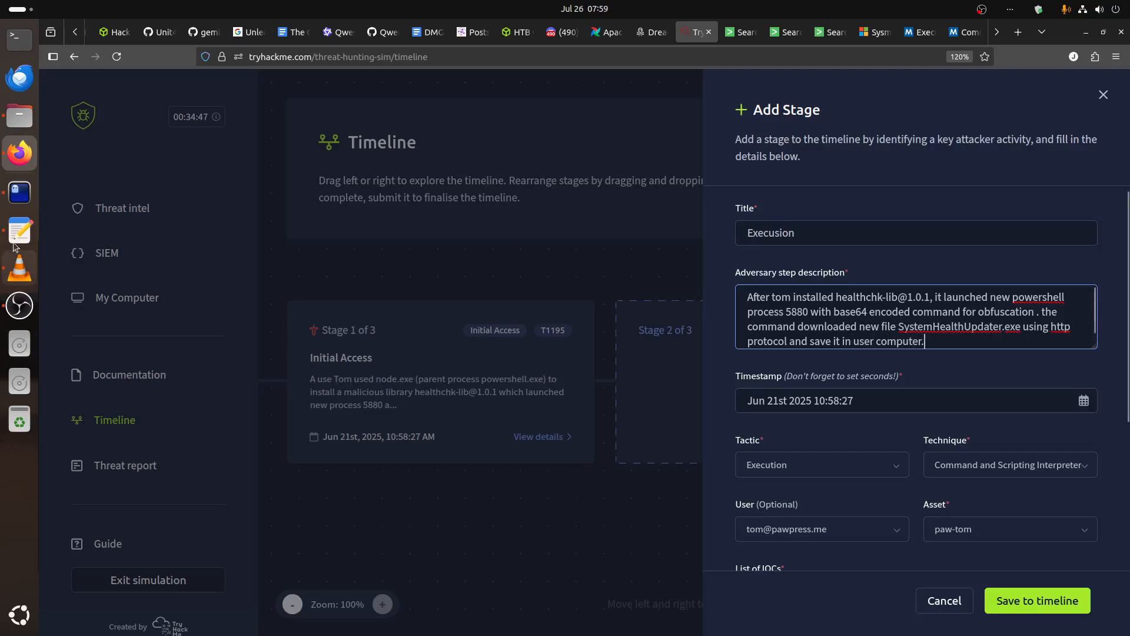
Bring up the decoded PowerShell script in the terminal to check what else the command does.
{"action": "left_click", "coordinate": [19, 192]}
{"action": "left_click", "coordinate": [639, 79]}
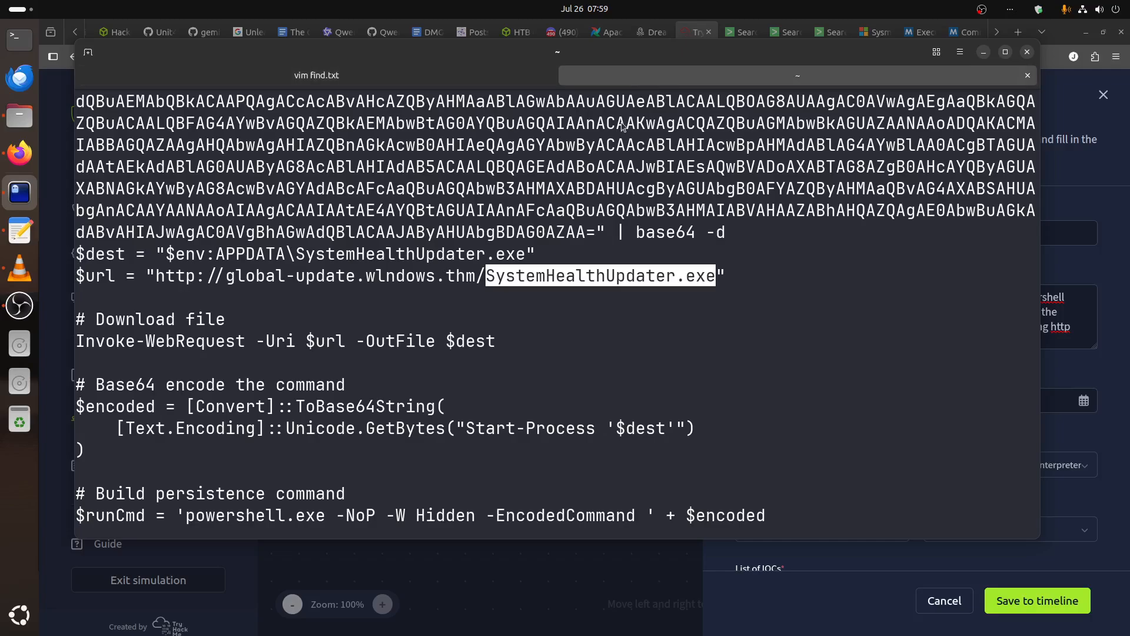
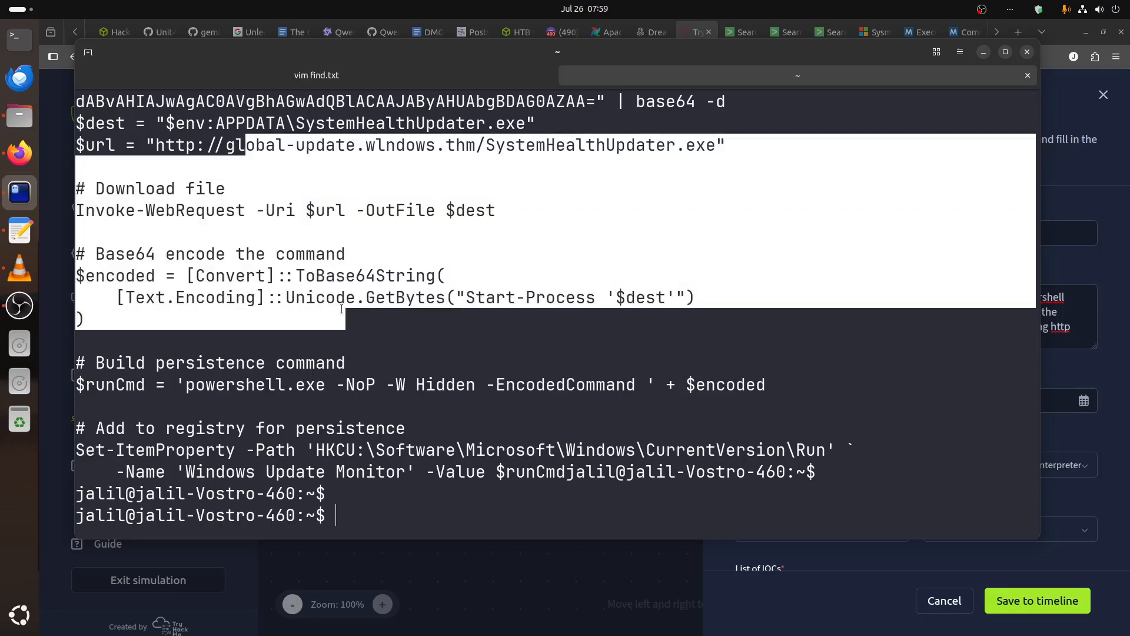
Return from the terminal to the browser's Add Stage form and place the cursor in the empty list of IOCs.
{"action": "left_click", "coordinate": [342, 309]}
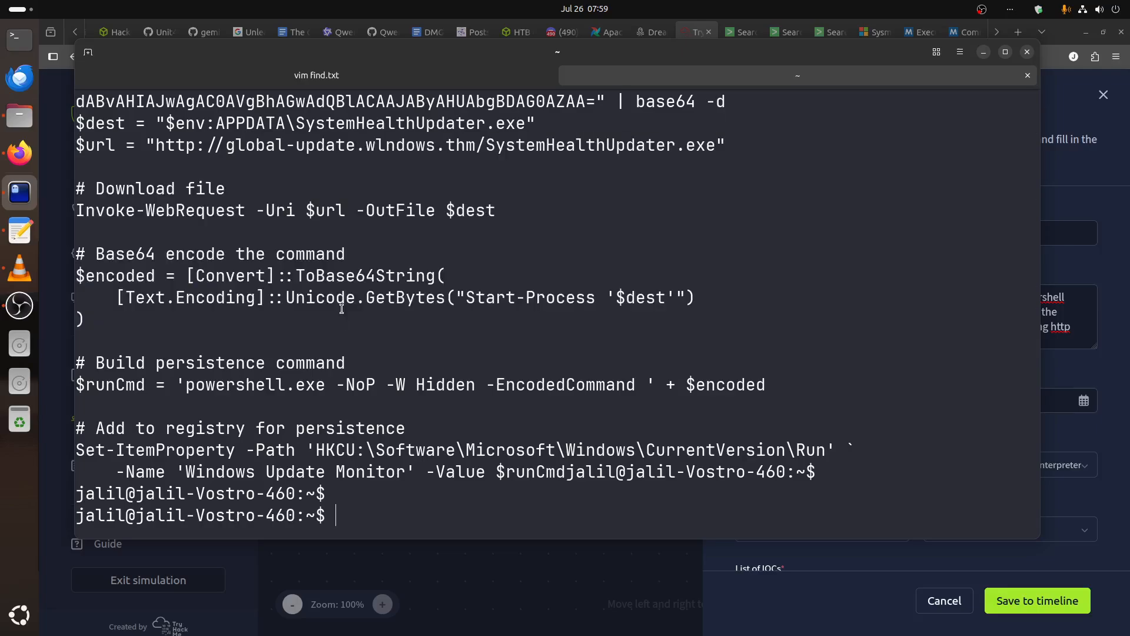
{"action": "left_click", "coordinate": [1058, 303]}
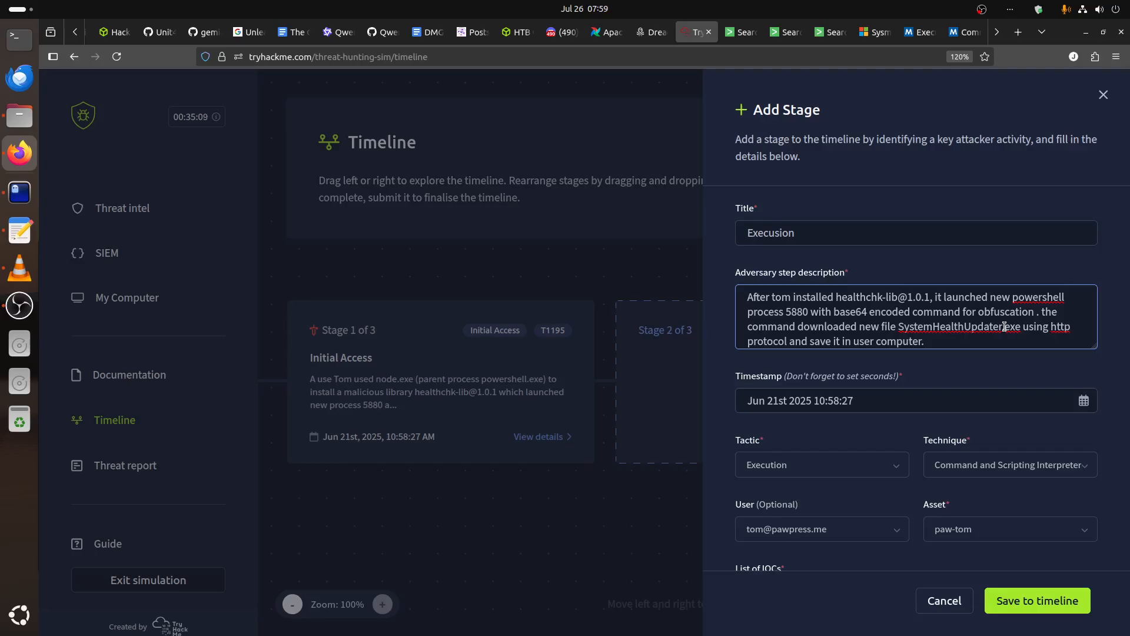
{"action": "scroll", "coordinate": [1005, 328], "scroll_direction": "down", "scroll_amount": 5}
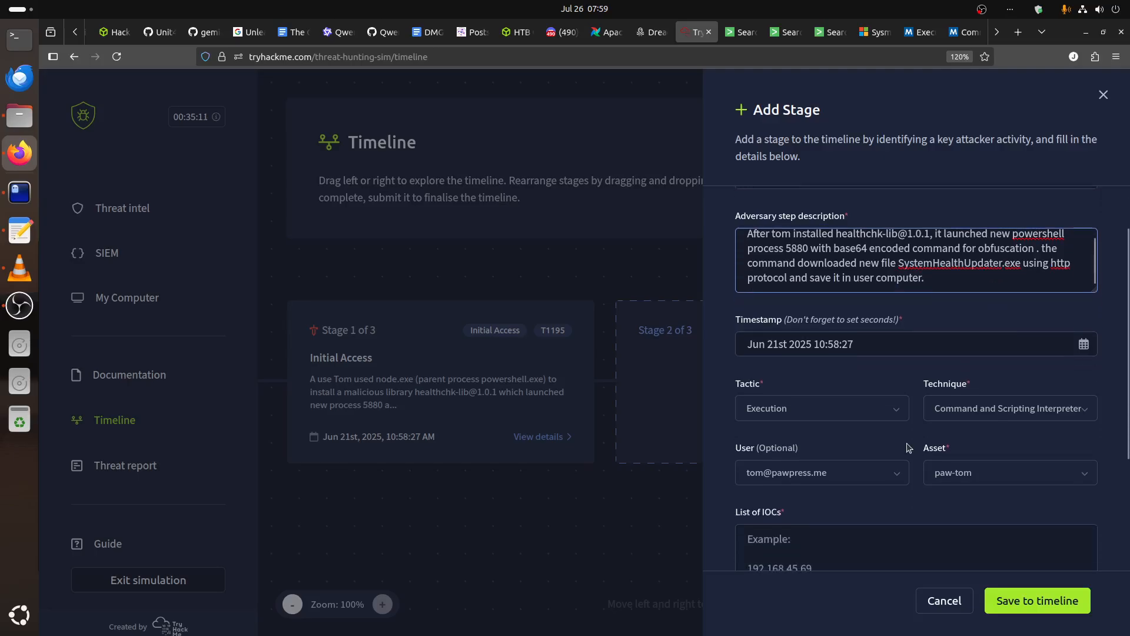
{"action": "left_click", "coordinate": [820, 381]}
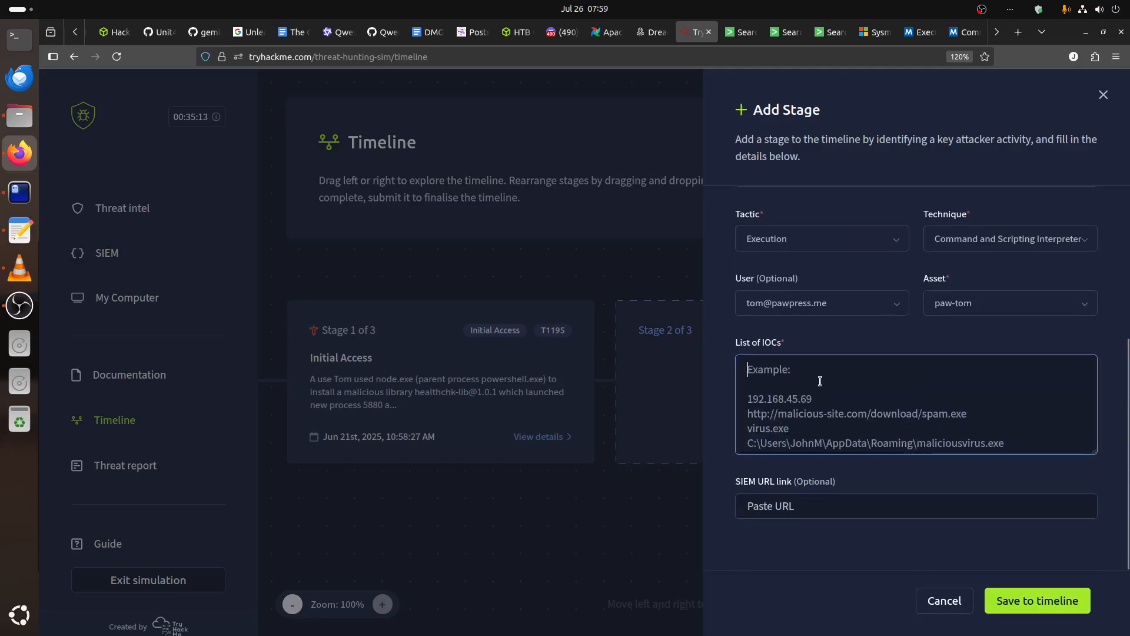
Copy the label "Downloaded File Path" from the find.txt notes in the terminal.
{"action": "left_click", "coordinate": [21, 195]}
{"action": "left_click", "coordinate": [309, 78]}
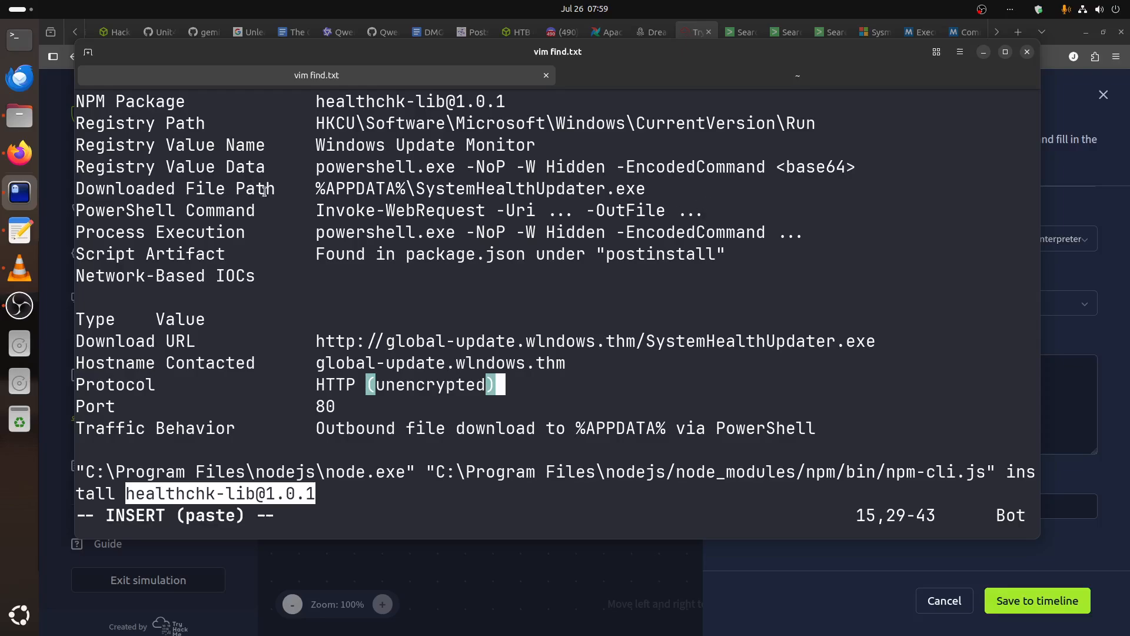
{"action": "left_click_drag", "start_coordinate": [275, 189], "coordinate": [79, 184]}
{"action": "right_click", "coordinate": [195, 187]}
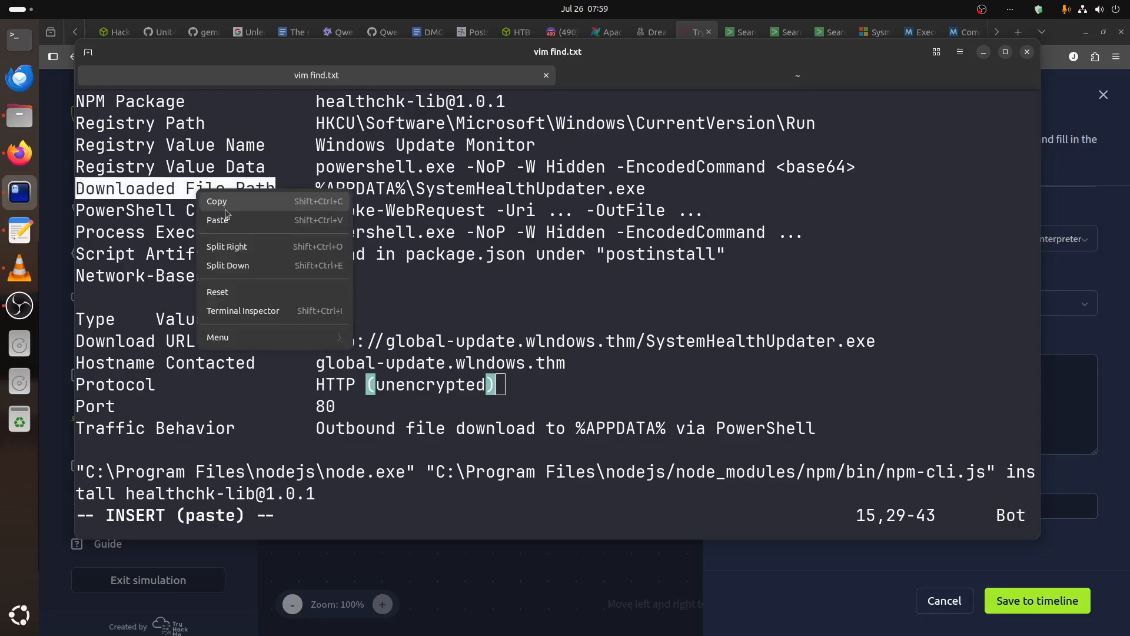
{"action": "left_click", "coordinate": [239, 206]}
{"action": "right_click", "coordinate": [220, 187]}
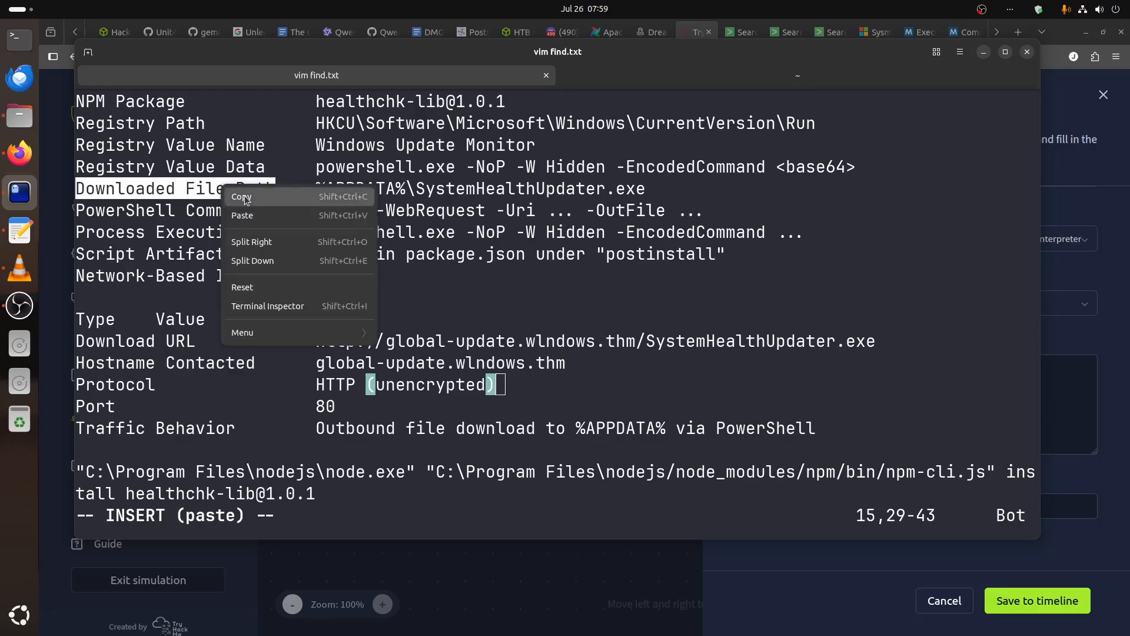
{"action": "left_click", "coordinate": [241, 198]}
Paste "Downloaded File Path" into the stage's list of IOCs in the browser and add a colon after it.
{"action": "key", "text": "alt+Tab"}
{"action": "left_click", "coordinate": [814, 371]}
{"action": "key", "text": "ctrl+v"}
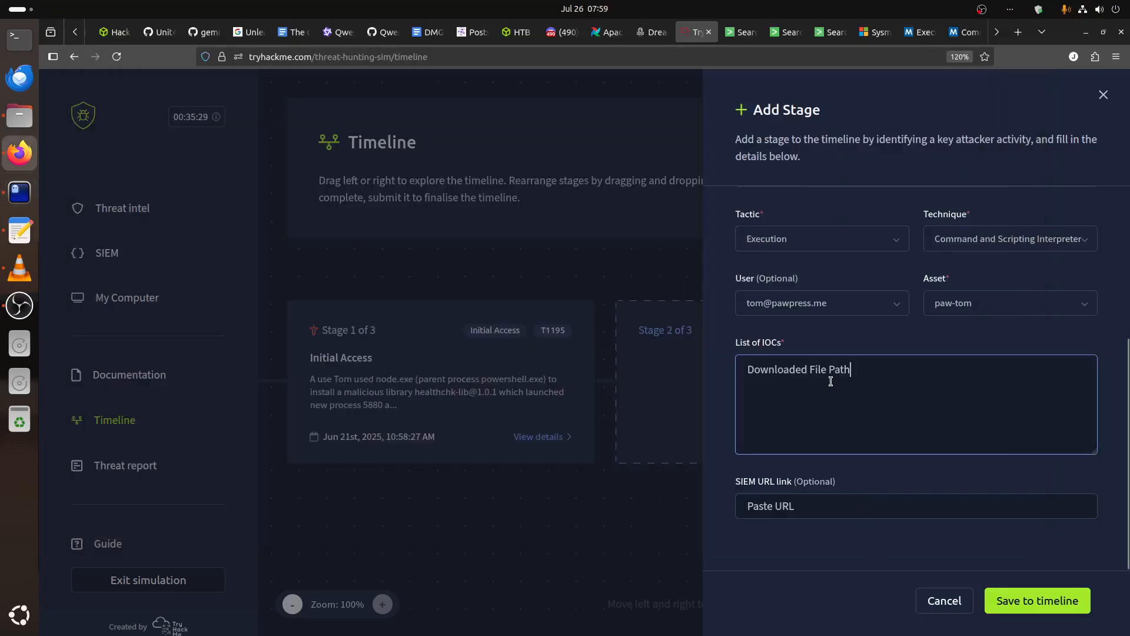
{"action": "key", "text": "BackSpace"}
{"action": "type", "text": ":"}
Switch back to the terminal session with the decoded PowerShell script to look up the downloaded file's path.
{"action": "left_click", "coordinate": [20, 192]}
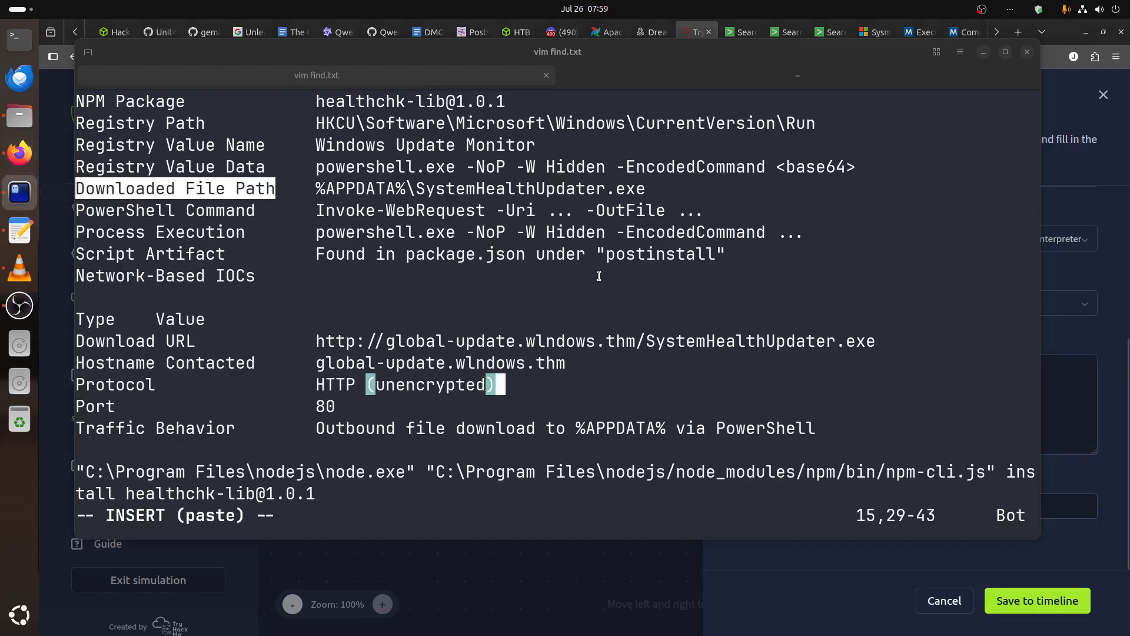
{"action": "left_click", "coordinate": [592, 84]}
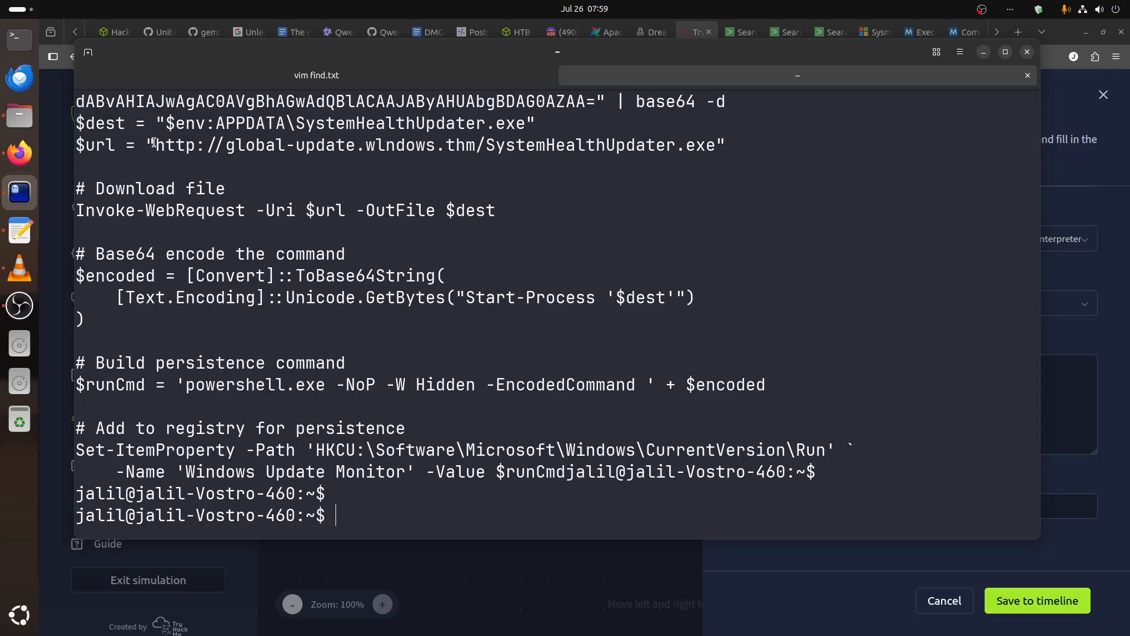
Check the downloaded file path entry in the find.txt notes against the decoded PowerShell script in the other terminal session.
{"action": "left_click", "coordinate": [315, 79]}
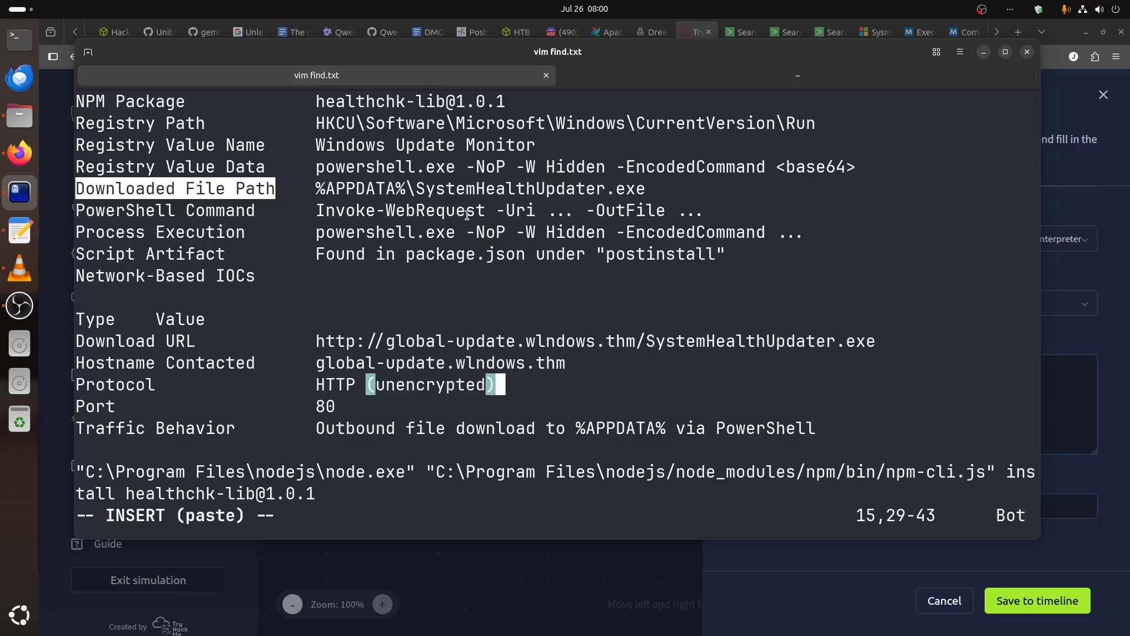
{"action": "left_click", "coordinate": [656, 79]}
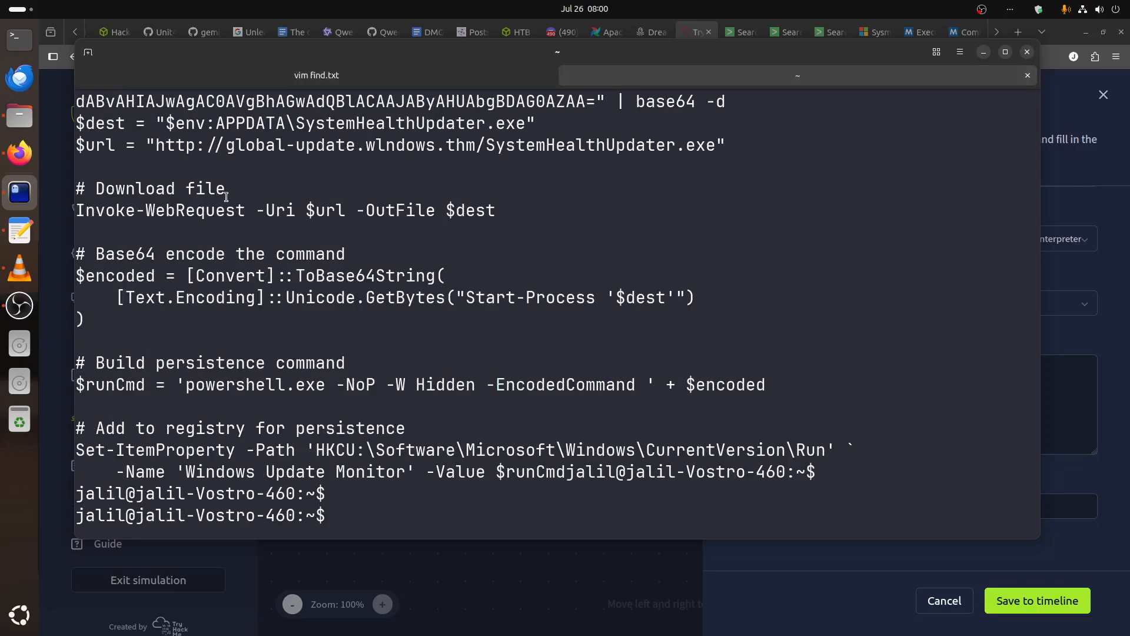
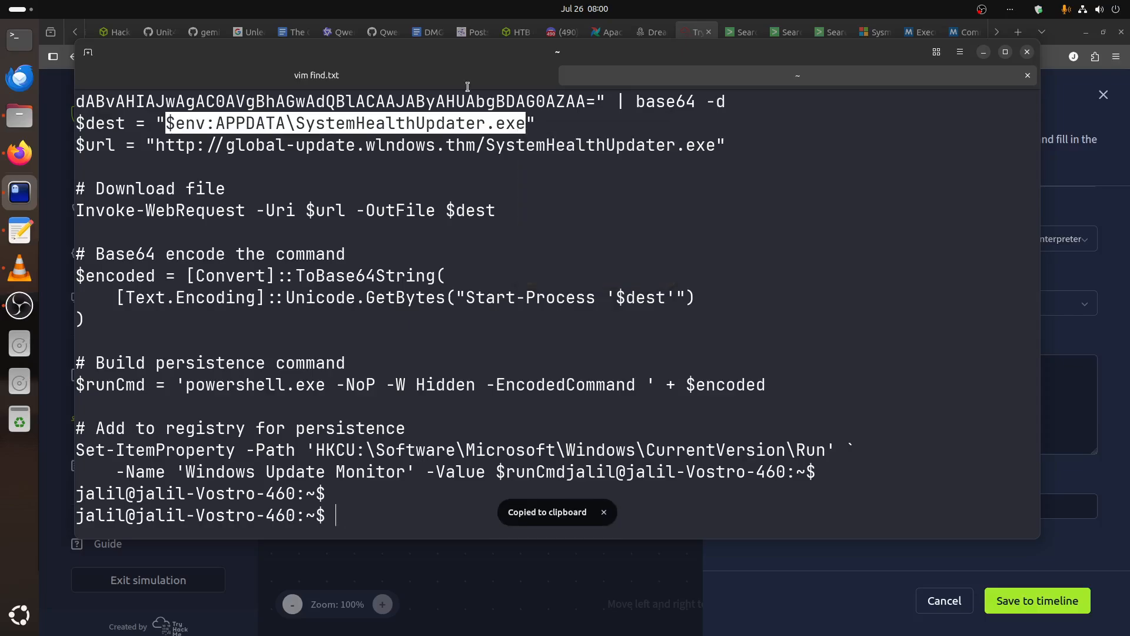
Fill in the Downloaded File Path entry of the stage's IOC list with $env:APPDATA\SystemHealthUpdater.exe copied from the decoded script.
{"action": "left_click", "coordinate": [468, 84]}
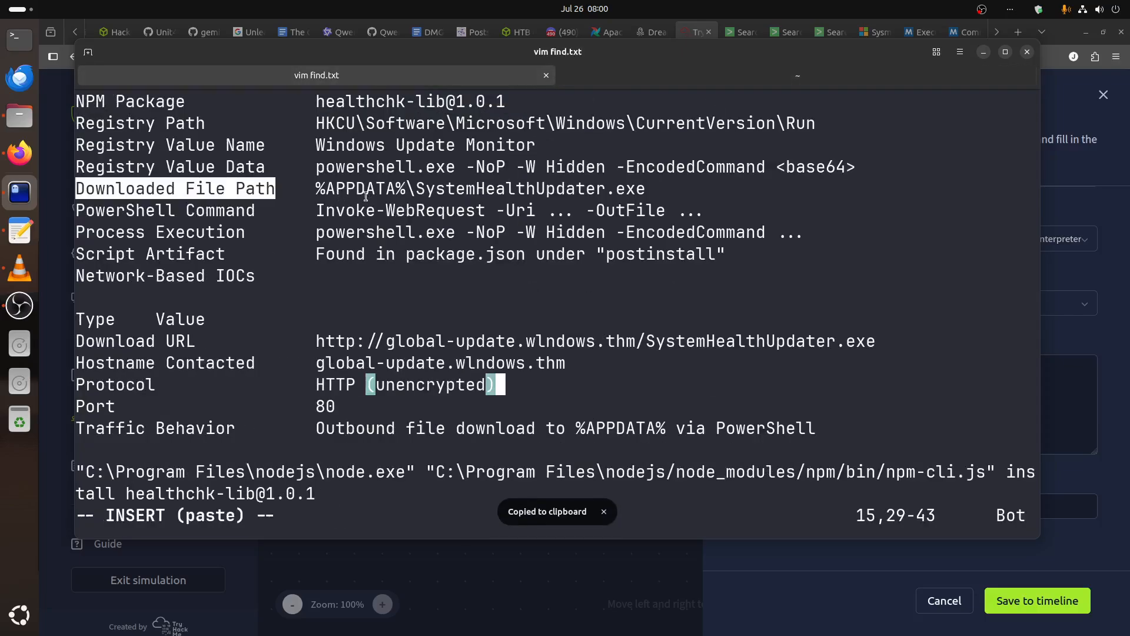
{"action": "left_click", "coordinate": [610, 82]}
{"action": "left_click", "coordinate": [1057, 427]}
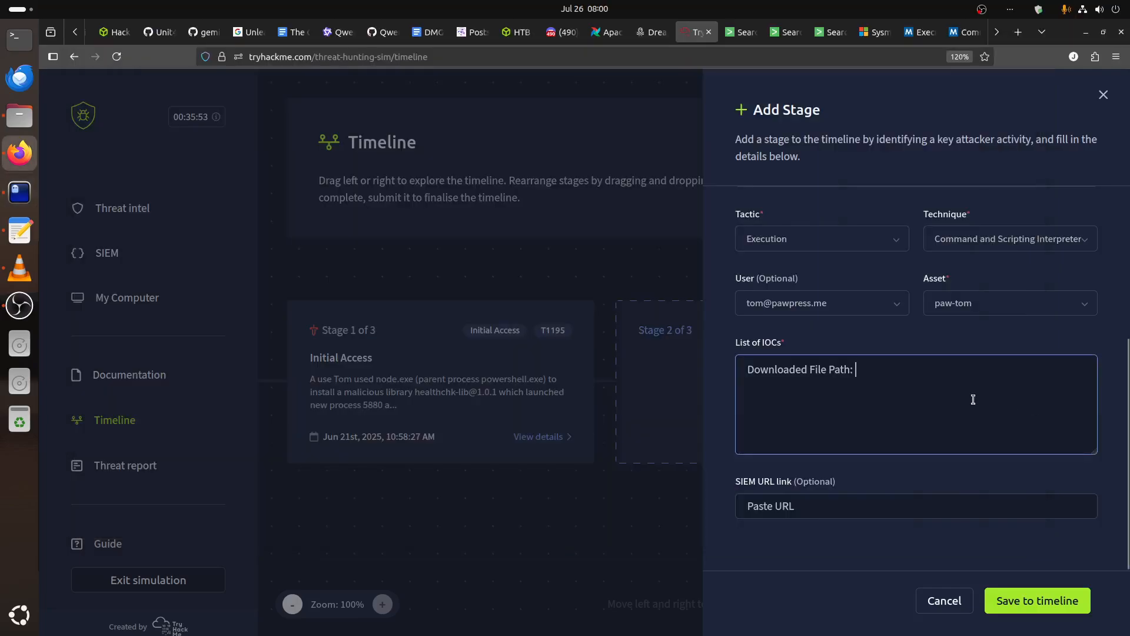
{"action": "type", "text": "$env:APPDATA\\SystemHealthUpdater.exe"}
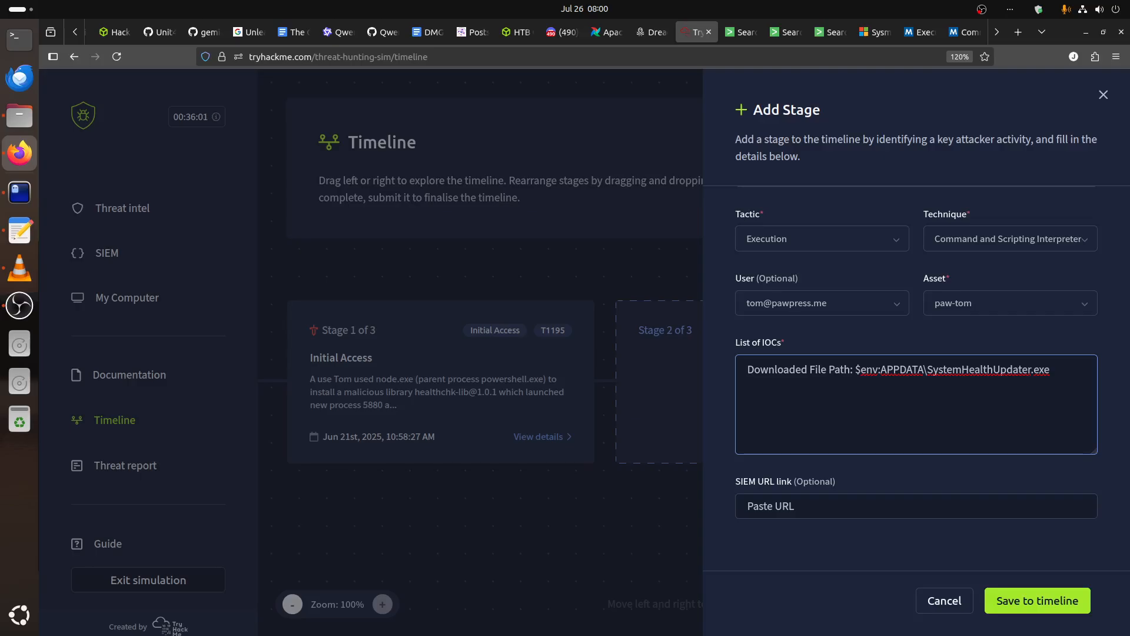
Add a "Downloaded file: SystemHealthUpdater.exe" line to the IOC list, copying the file name from the path line above.
{"action": "type", "text": "Downloaded file:"}
{"action": "left_click_drag", "start_coordinate": [928, 370], "coordinate": [1058, 369]}
{"action": "key", "text": "ctrl+c"}
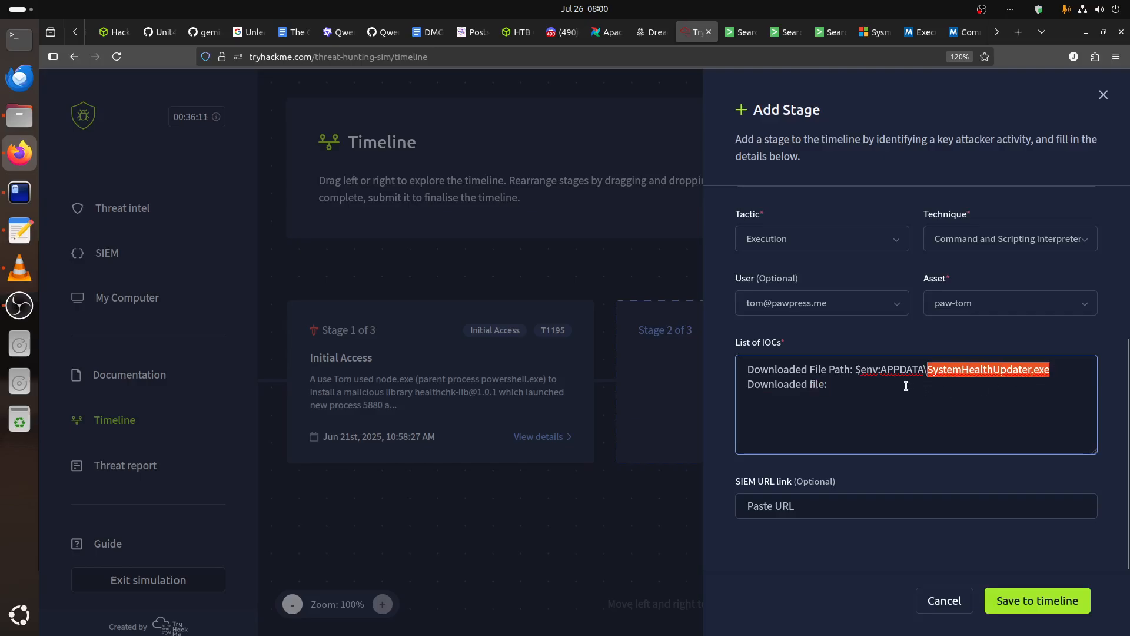
{"action": "left_click", "coordinate": [905, 385]}
{"action": "key", "text": "ctrl+v"}
{"action": "key", "text": "Return"}
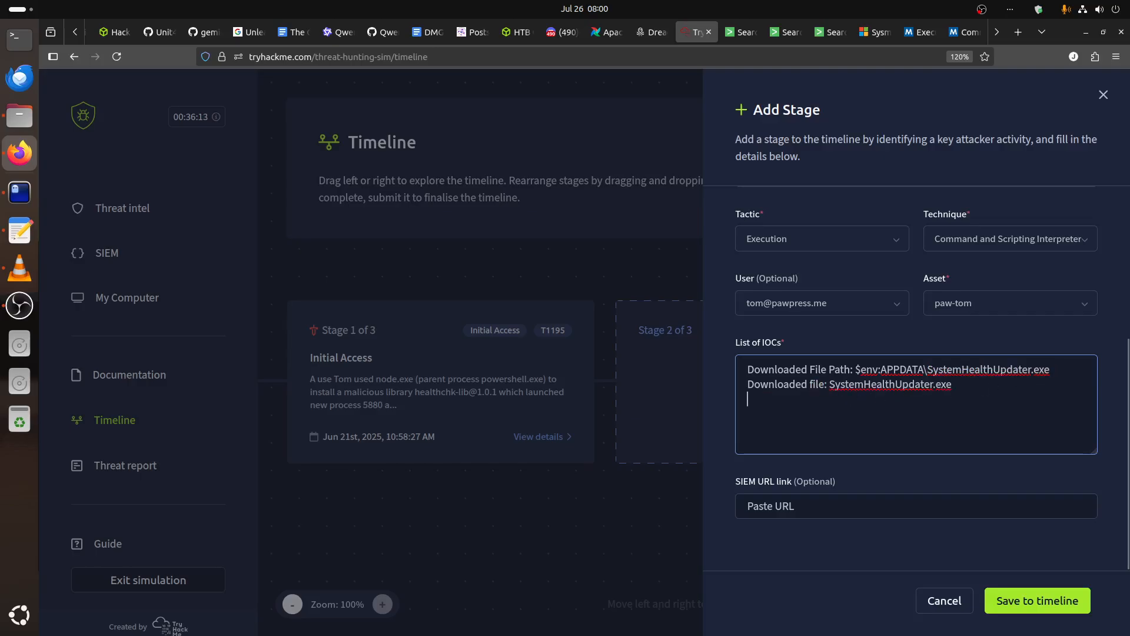
Consult the network-based IOCs in the find.txt notes and start a new "Download URL:" line in the stage's IOC list.
{"action": "left_click", "coordinate": [19, 192]}
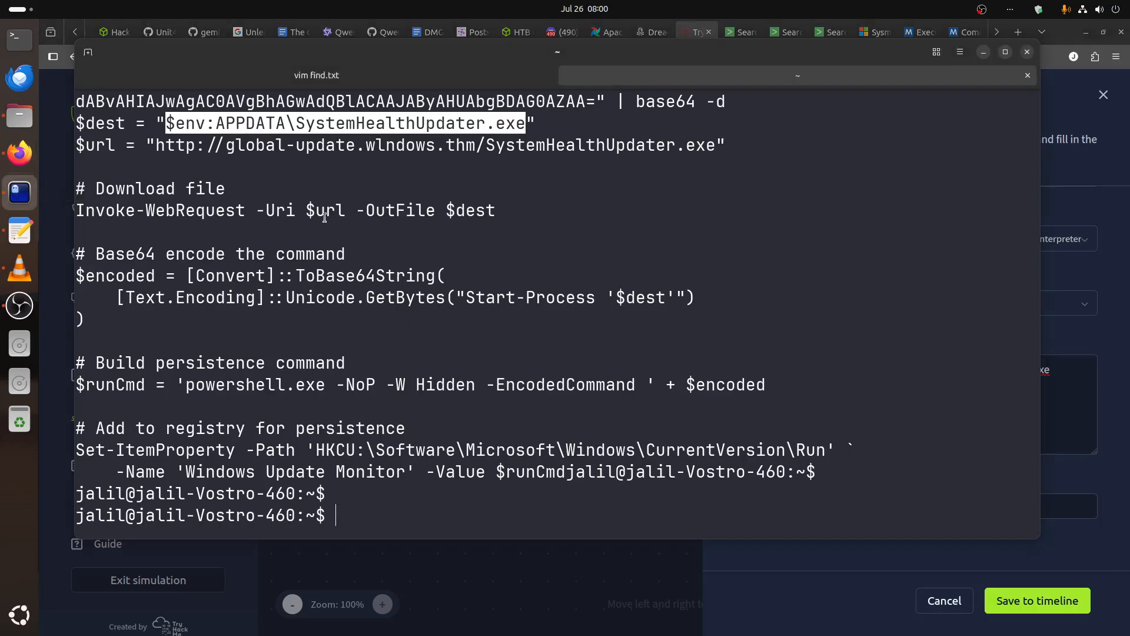
{"action": "left_click", "coordinate": [436, 76]}
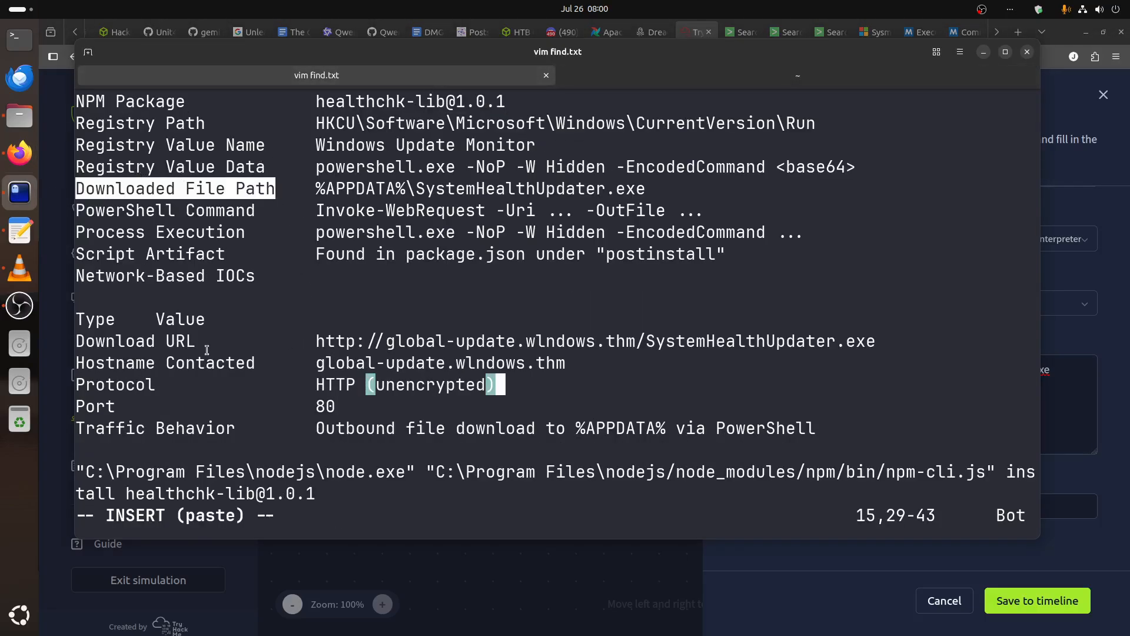
{"action": "left_click", "coordinate": [783, 570]}
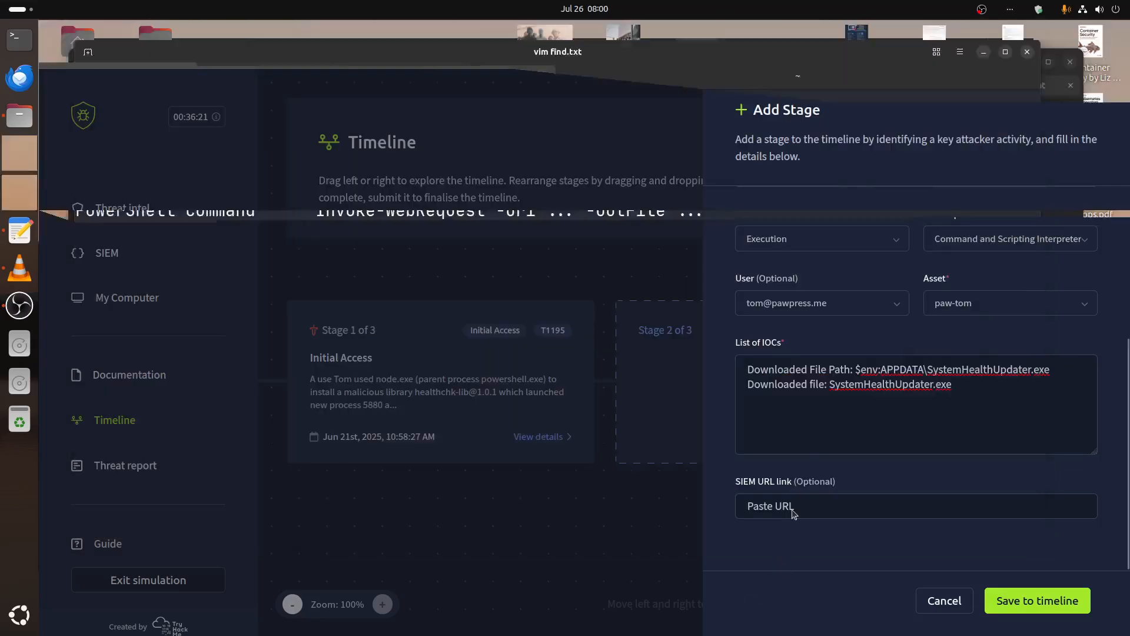
{"action": "left_click", "coordinate": [979, 399]}
{"action": "type", "text": "Download"}
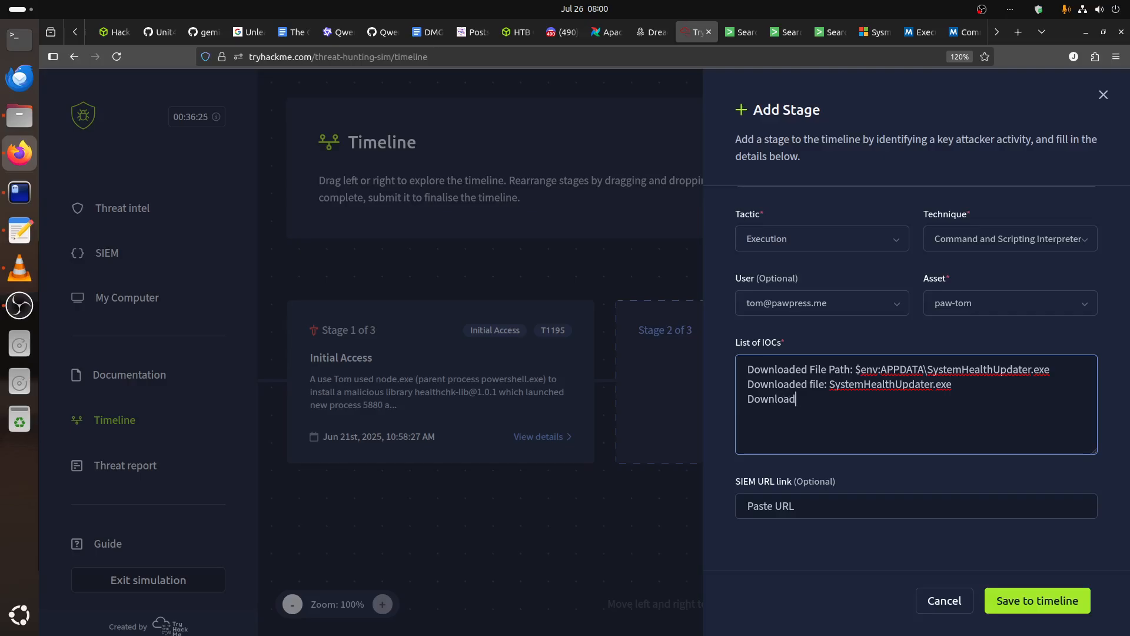
{"action": "type", "text": " URL:"}
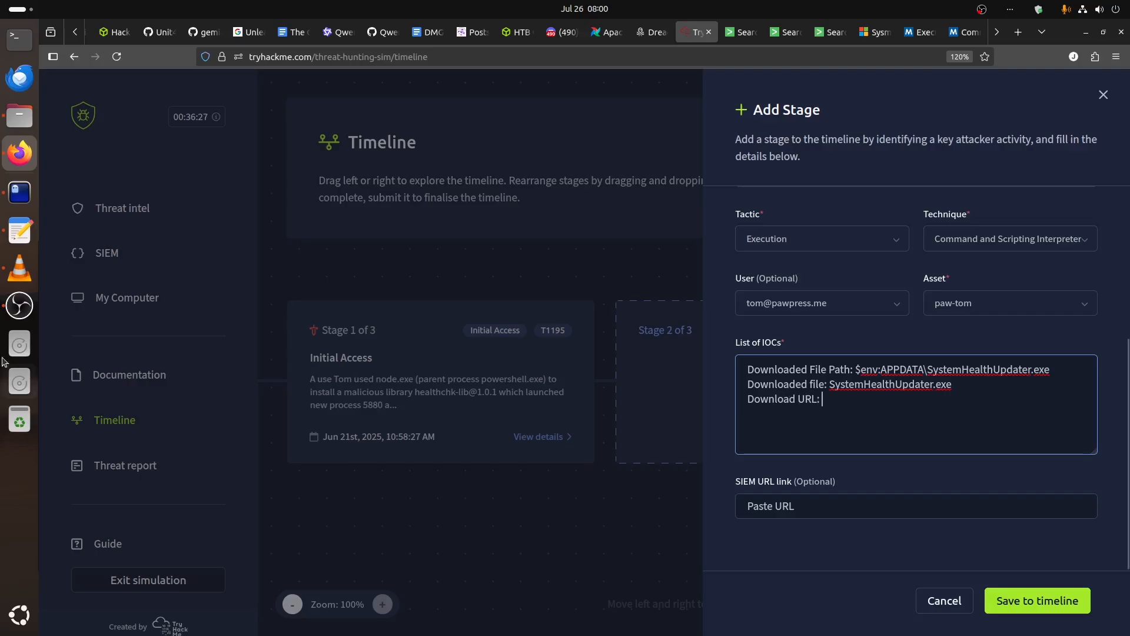
Switch back to the terminal session with the decoded PowerShell script to get the value of its $url variable.
{"action": "key", "text": "alt+Tab"}
{"action": "left_click", "coordinate": [730, 72]}
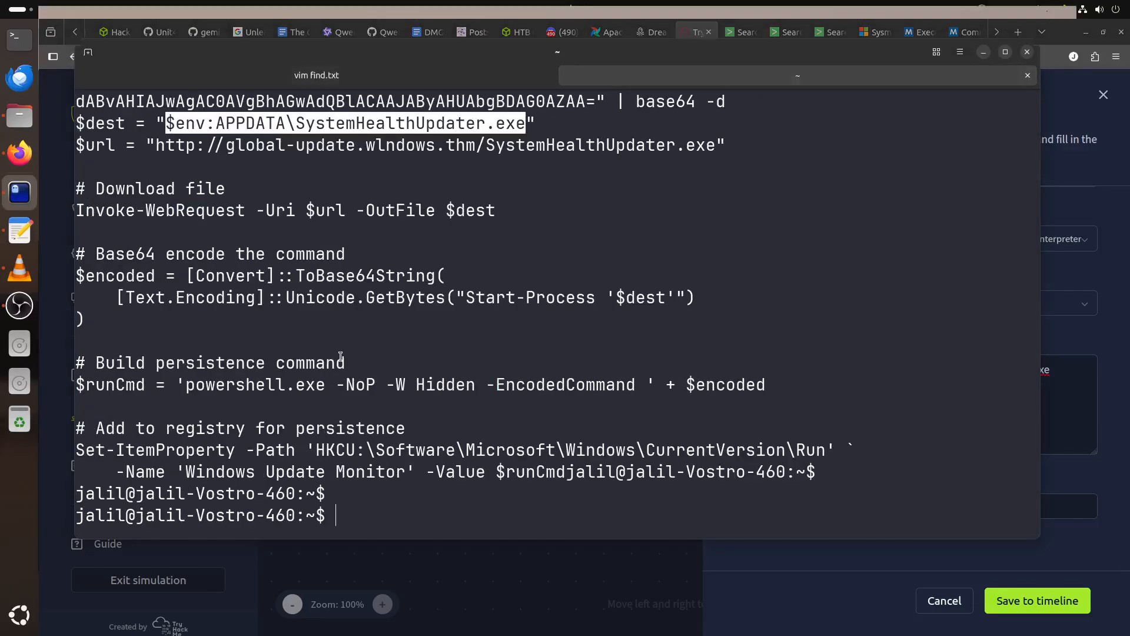
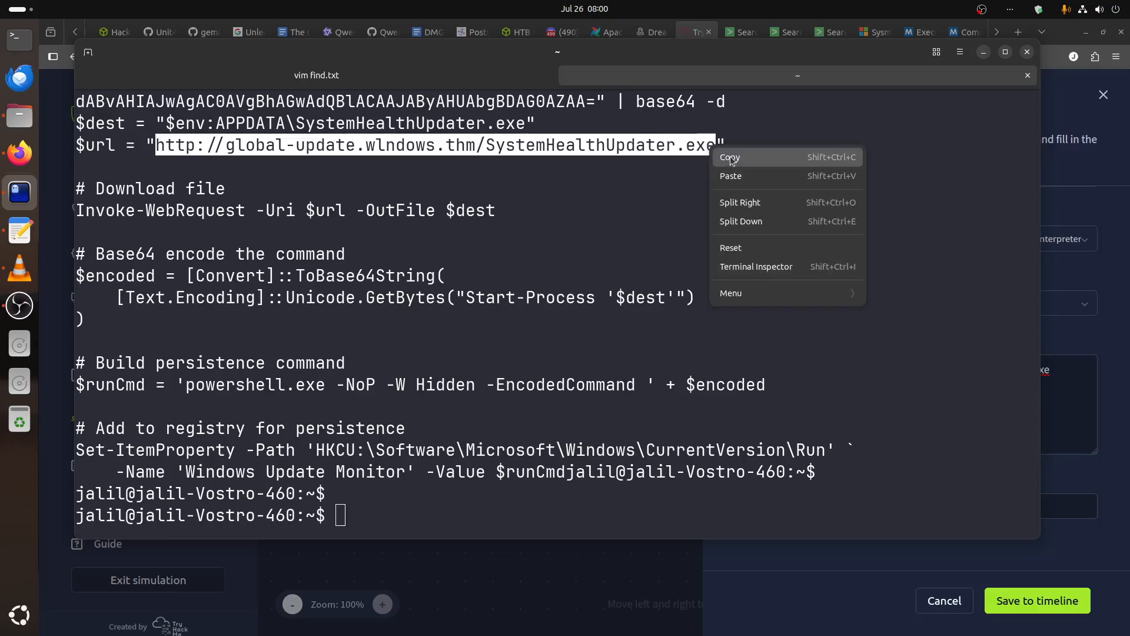
{"action": "left_click", "coordinate": [730, 154]}
{"action": "left_click", "coordinate": [1046, 441]}
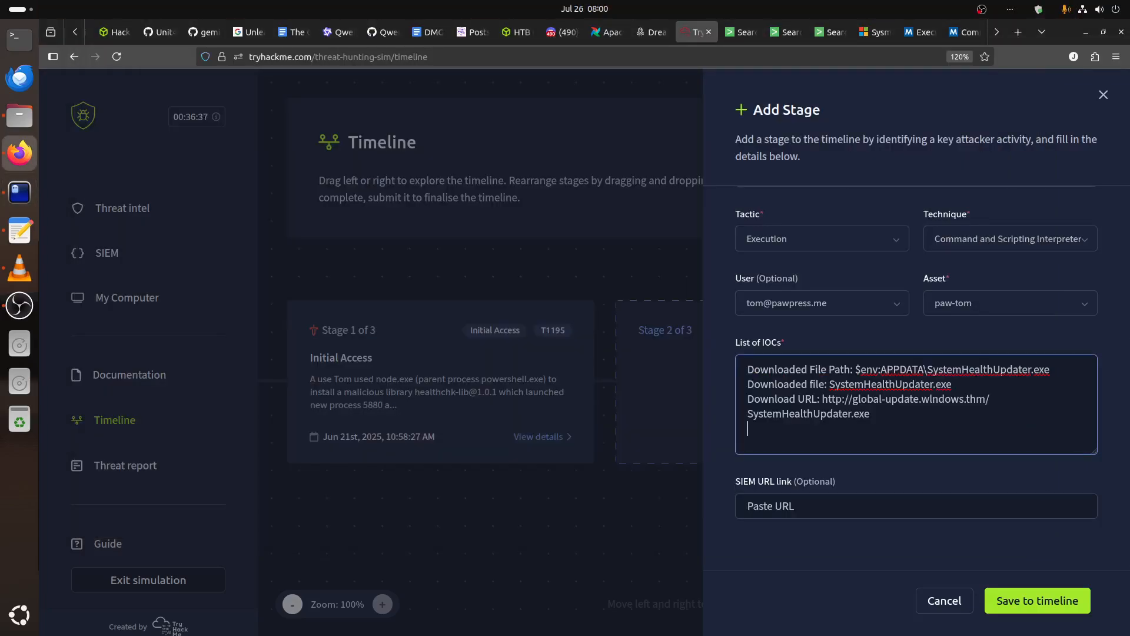
Consult the protocol and port in the find.txt notes and add a "Traffic protocol: http port 80" line to the IOC list.
{"action": "left_click", "coordinate": [19, 192]}
{"action": "left_click", "coordinate": [317, 75]}
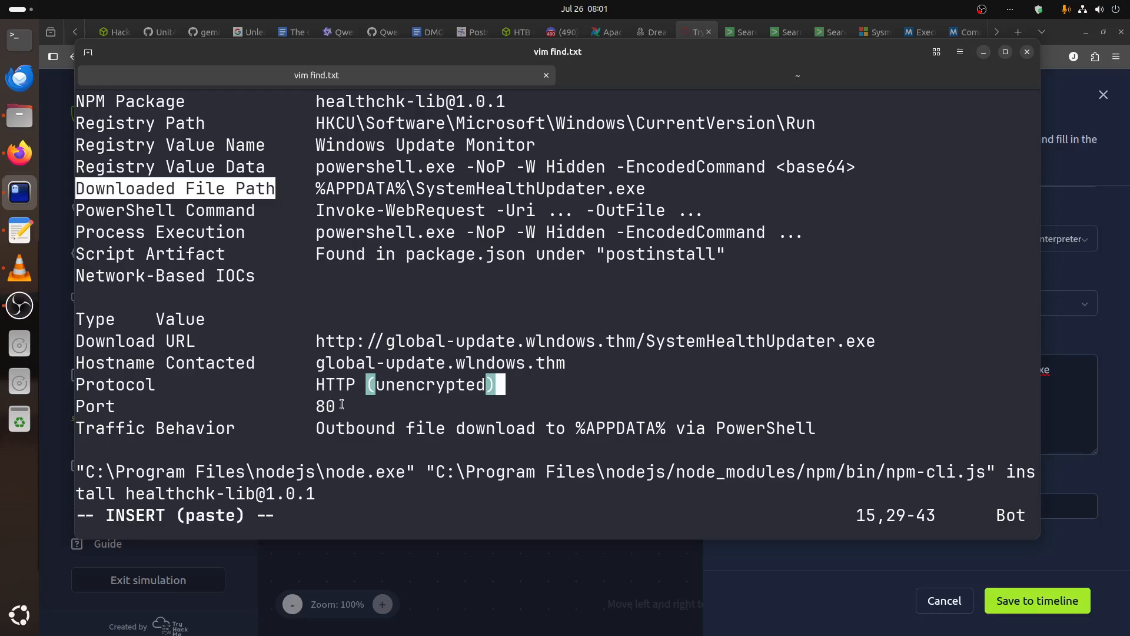
{"action": "left_click", "coordinate": [1049, 410]}
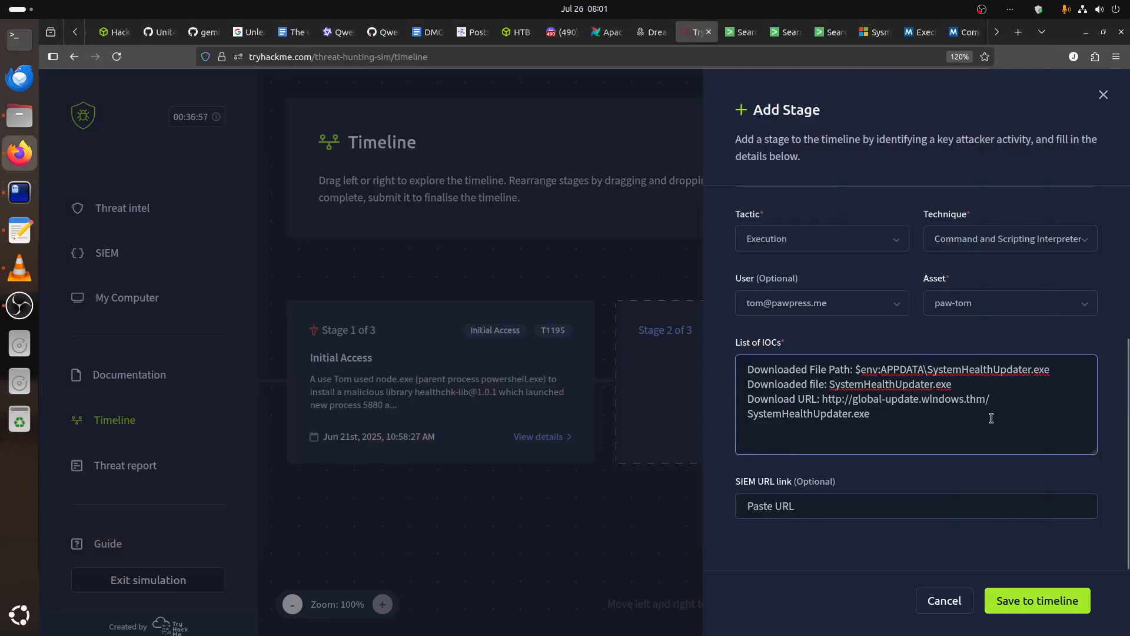
{"action": "key", "text": "Return"}
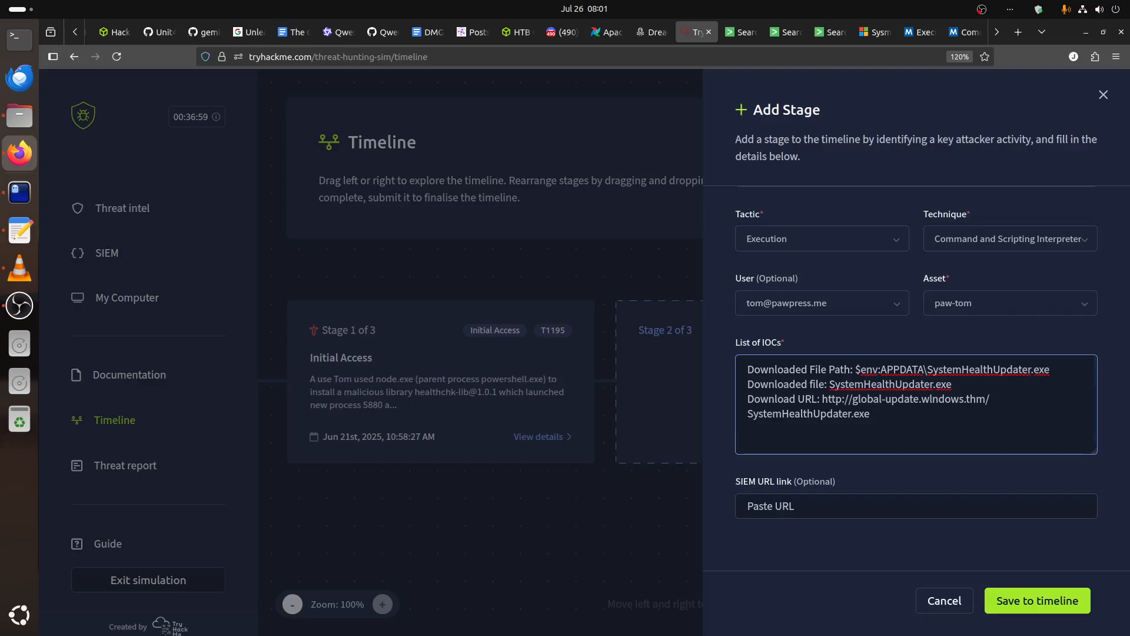
{"action": "type", "text": "Traffic pro"}
{"action": "type", "text": "toco"}
{"action": "type", "text": "l: http;"}
{"action": "type", "text": " po"}
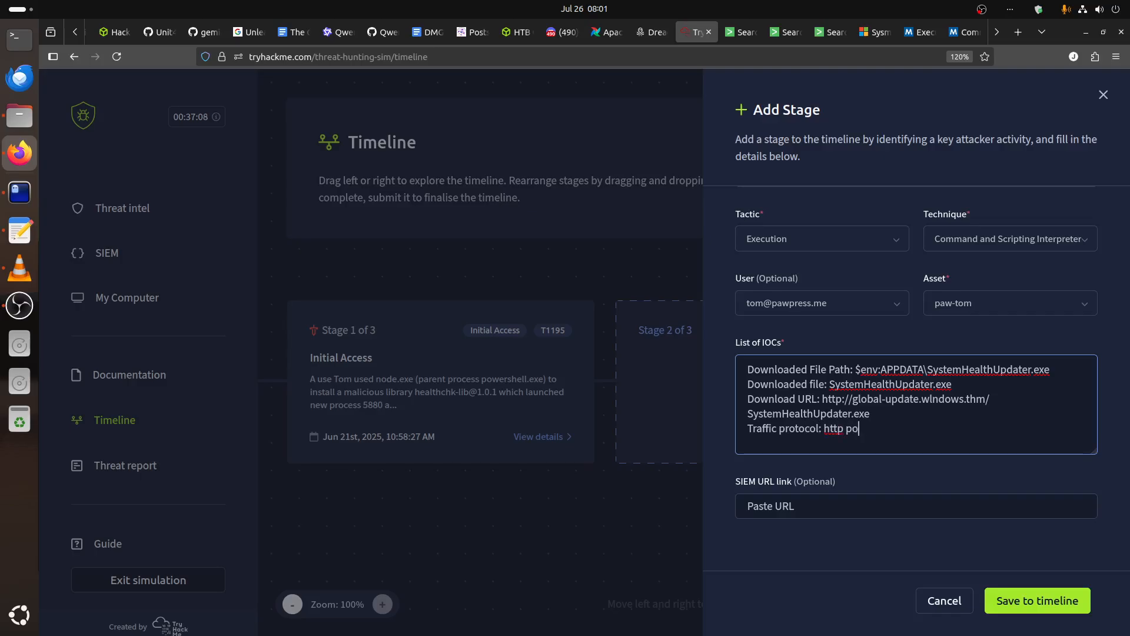
{"action": "type", "text": "rt 80"}
Start a new "Encoded base64 payload:" line below the traffic protocol in the IOC list.
{"action": "key", "text": "Return"}
{"action": "type", "text": "Encoded base64"}
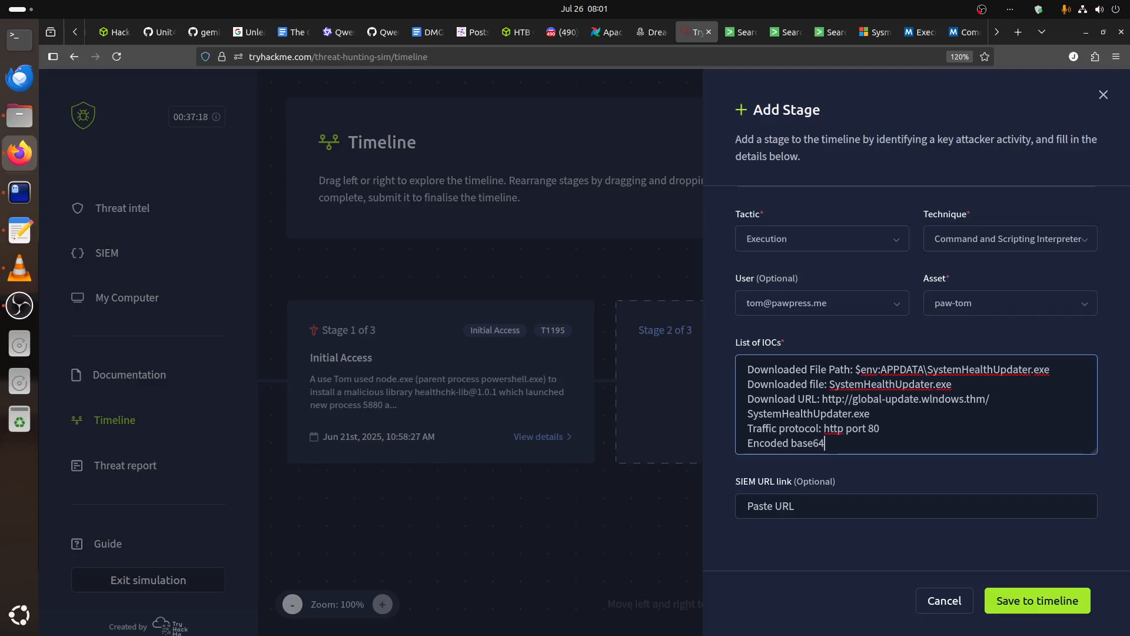
{"action": "type", "text": " payload:"}
Return to the terminal session with the decoded script and locate the start of the base64 string in the echo command.
{"action": "left_click", "coordinate": [15, 198]}
{"action": "left_click", "coordinate": [798, 74]}
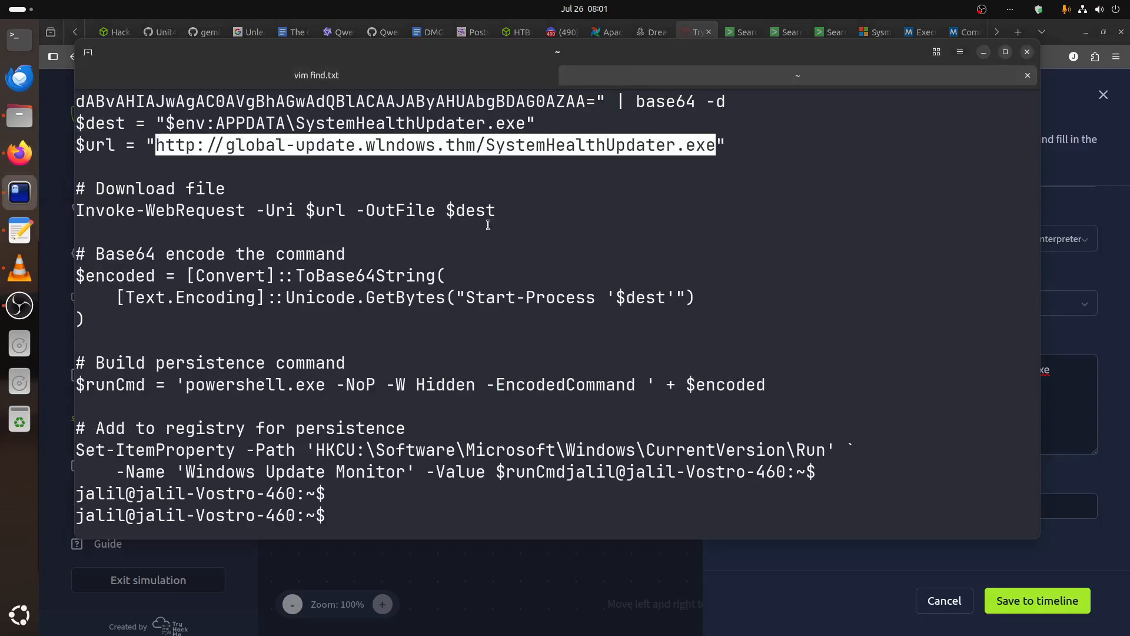
{"action": "scroll", "coordinate": [489, 224], "scroll_direction": "up", "scroll_amount": 5}
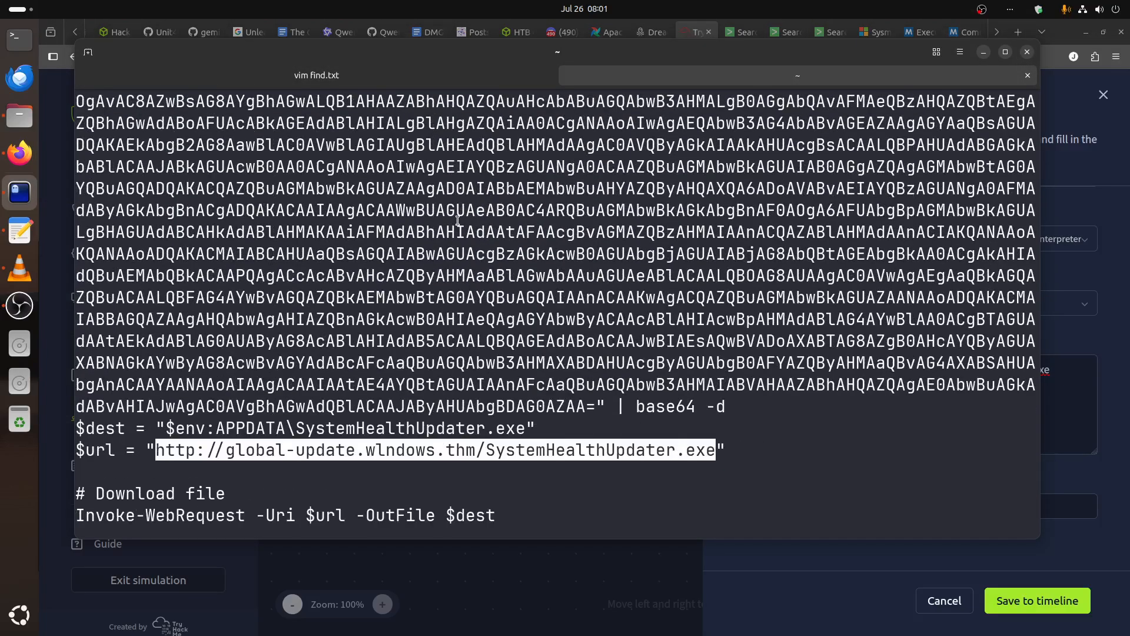
{"action": "scroll", "coordinate": [458, 221], "scroll_direction": "up", "scroll_amount": 1}
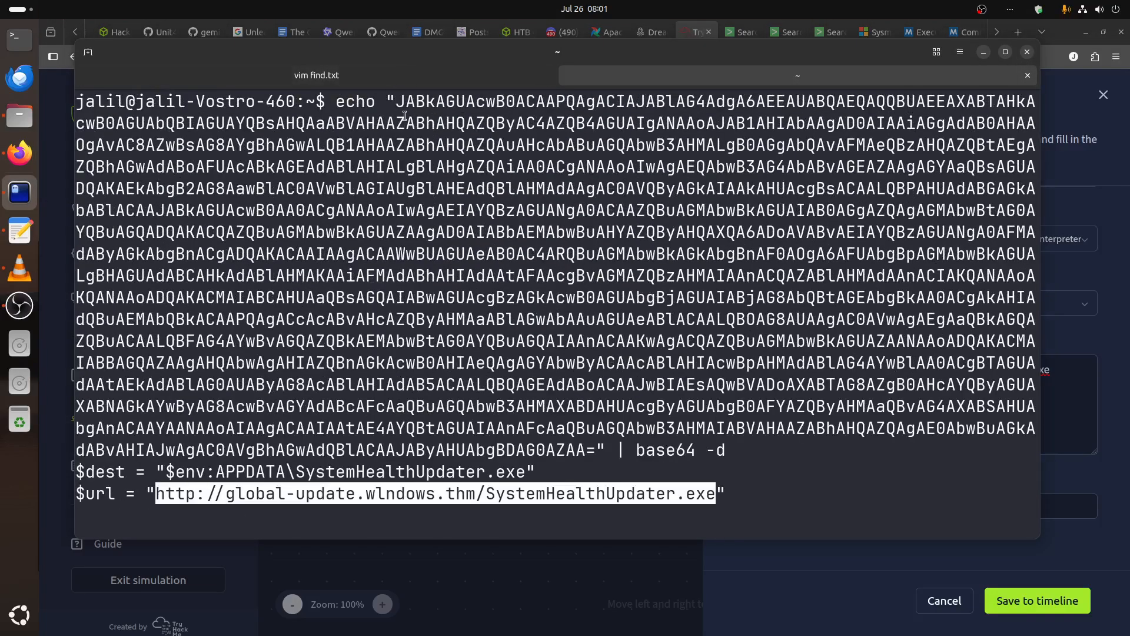
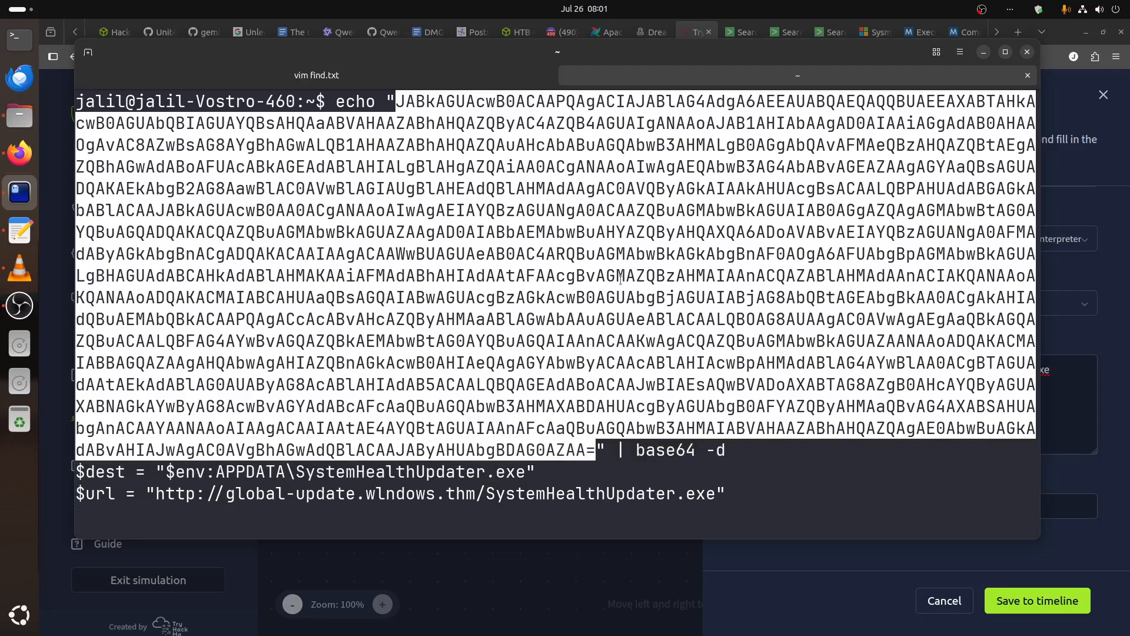
Copy the full base64 string from the terminal's echo command into the stage's IOC list as the encoded base64 payload.
{"action": "right_click", "coordinate": [621, 280]}
{"action": "left_click", "coordinate": [643, 292]}
{"action": "key", "text": "alt+Tab"}
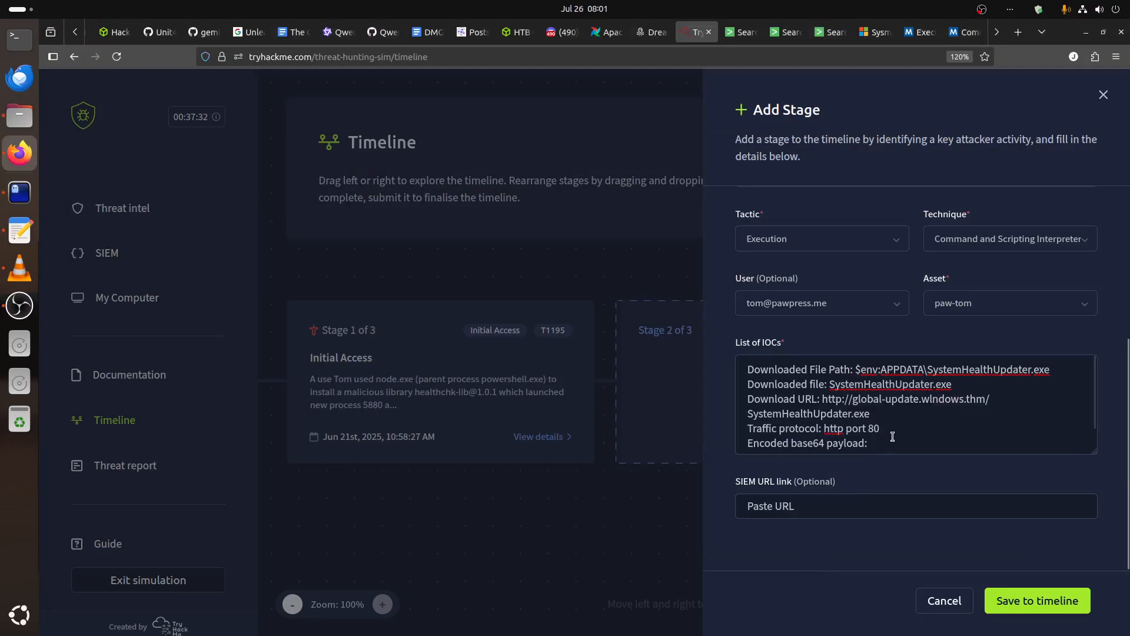
{"action": "key", "text": "ctrl+v"}
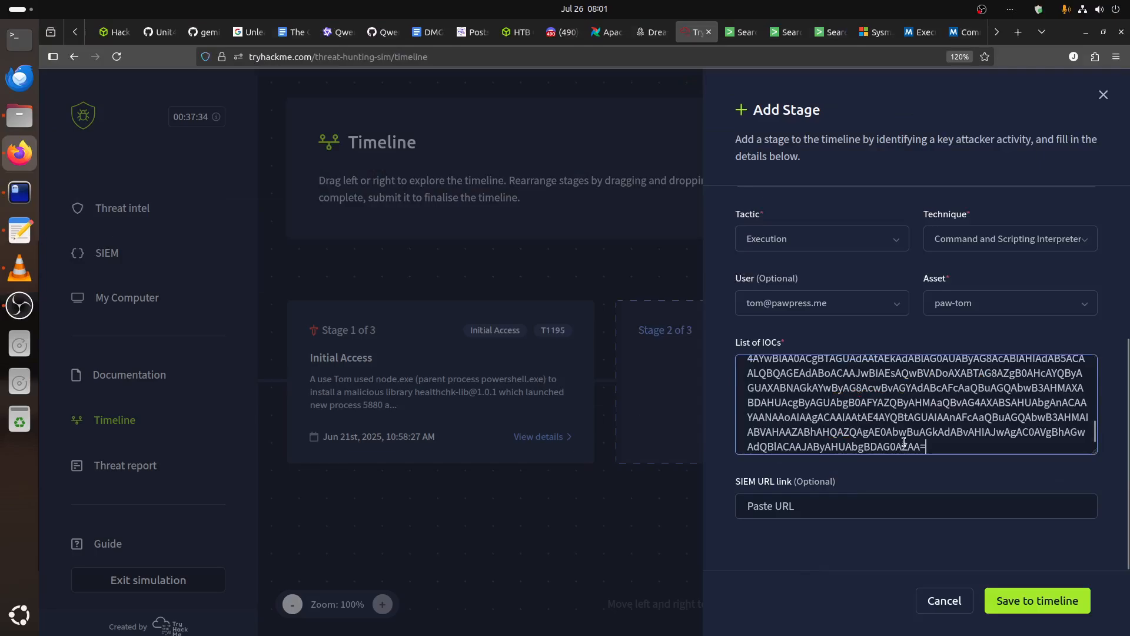
{"action": "scroll", "coordinate": [904, 441], "scroll_direction": "up", "scroll_amount": 8}
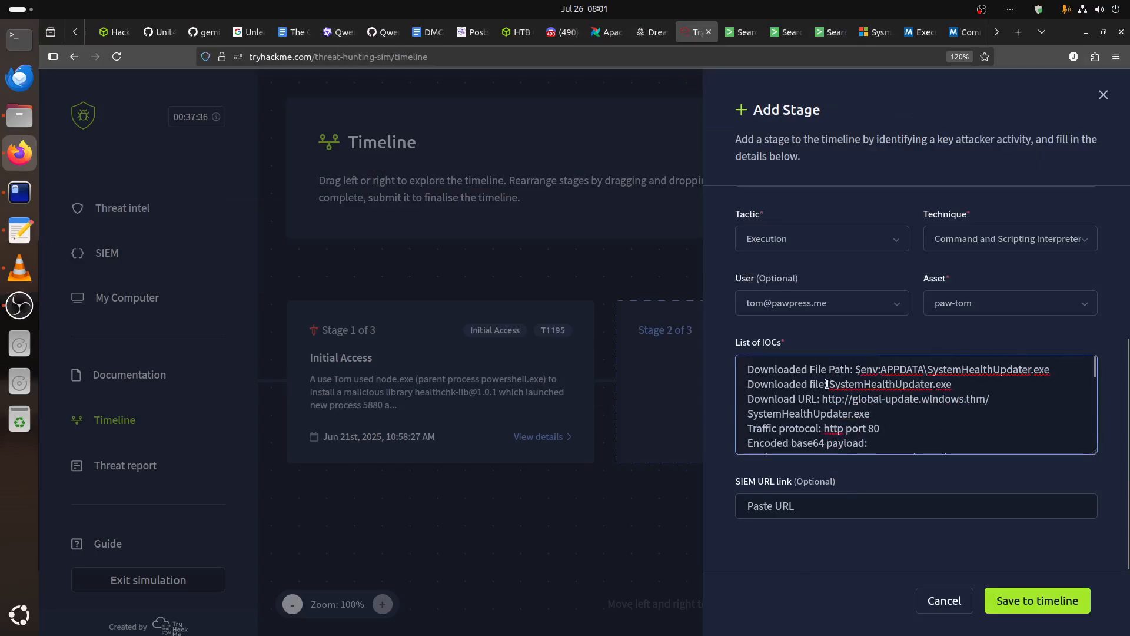
Switch back to the terminal and review the decoded script's destination path, download URL and base64 encoding section.
{"action": "left_click", "coordinate": [20, 192]}
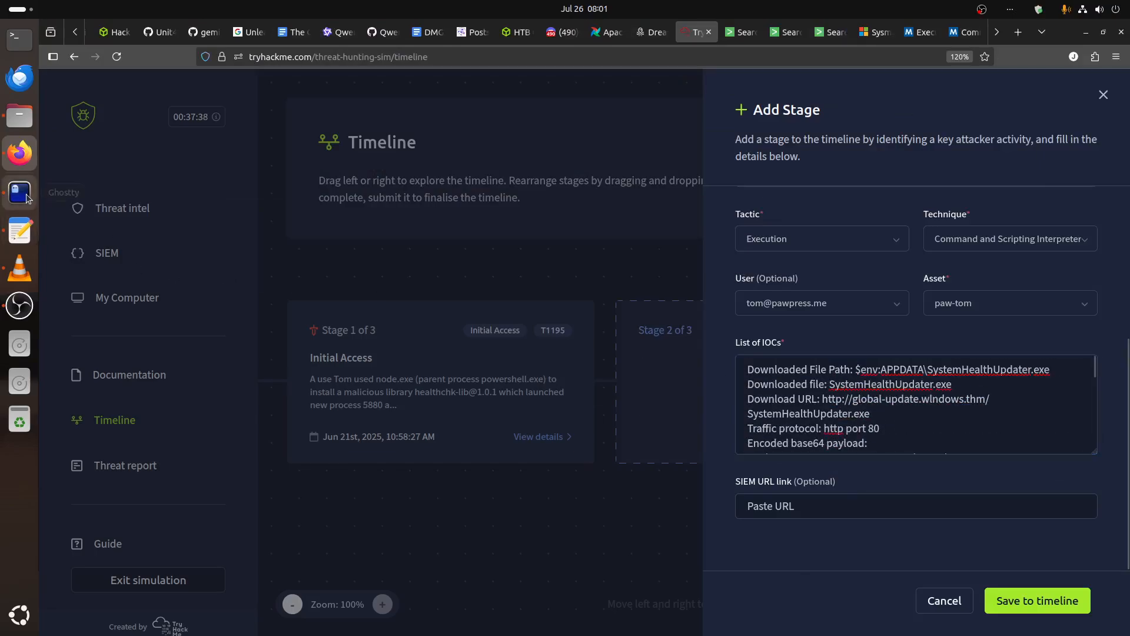
{"action": "scroll", "coordinate": [506, 262], "scroll_direction": "down", "scroll_amount": 1}
{"action": "scroll", "coordinate": [507, 262], "scroll_direction": "down", "scroll_amount": 3}
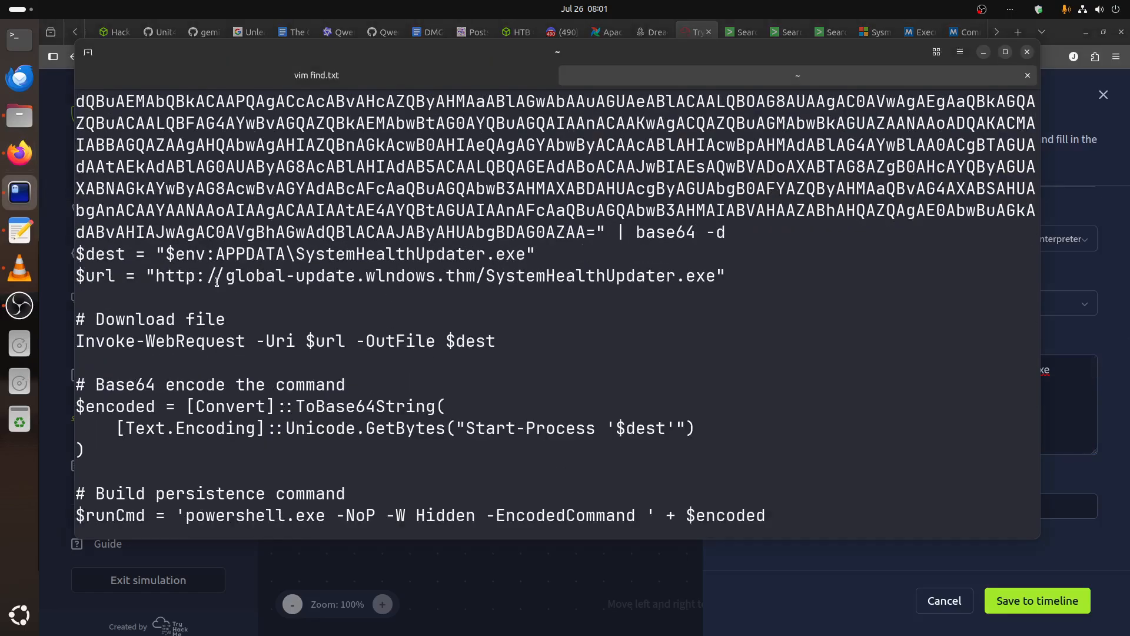
{"action": "left_click_drag", "start_coordinate": [156, 275], "coordinate": [311, 277]}
{"action": "left_click_drag", "start_coordinate": [206, 254], "coordinate": [323, 247]}
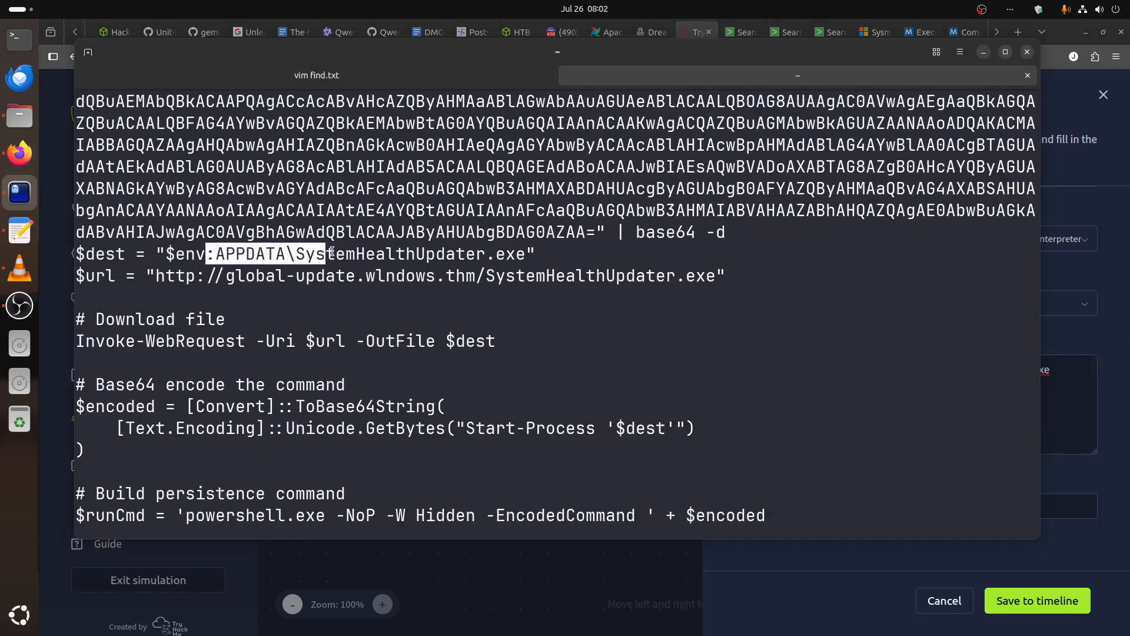
{"action": "left_click_drag", "start_coordinate": [165, 376], "coordinate": [225, 437]}
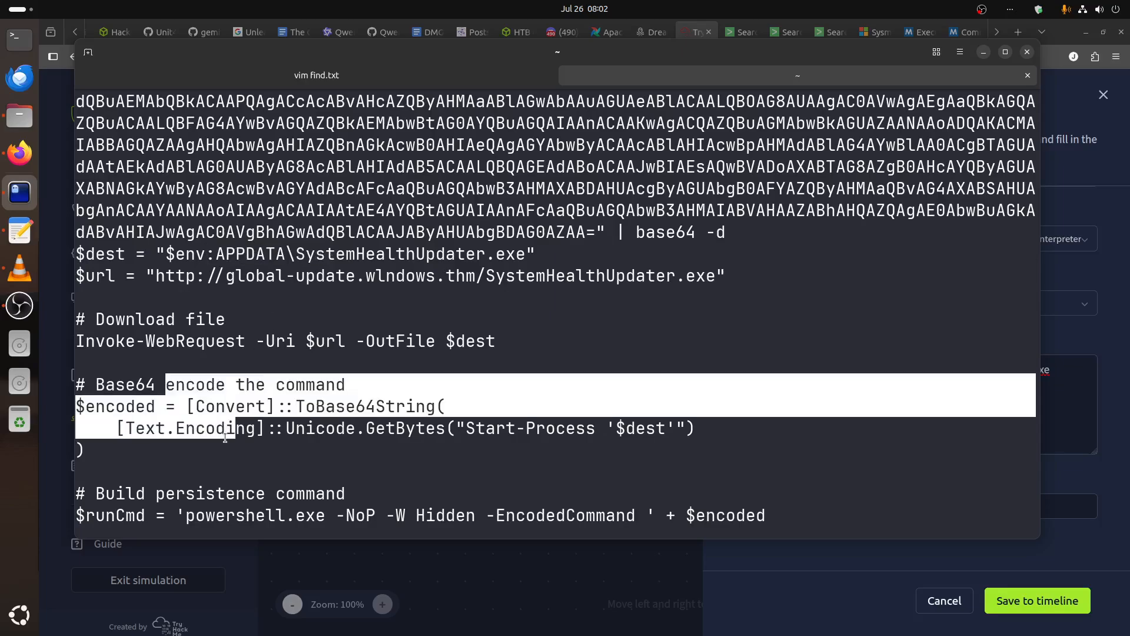
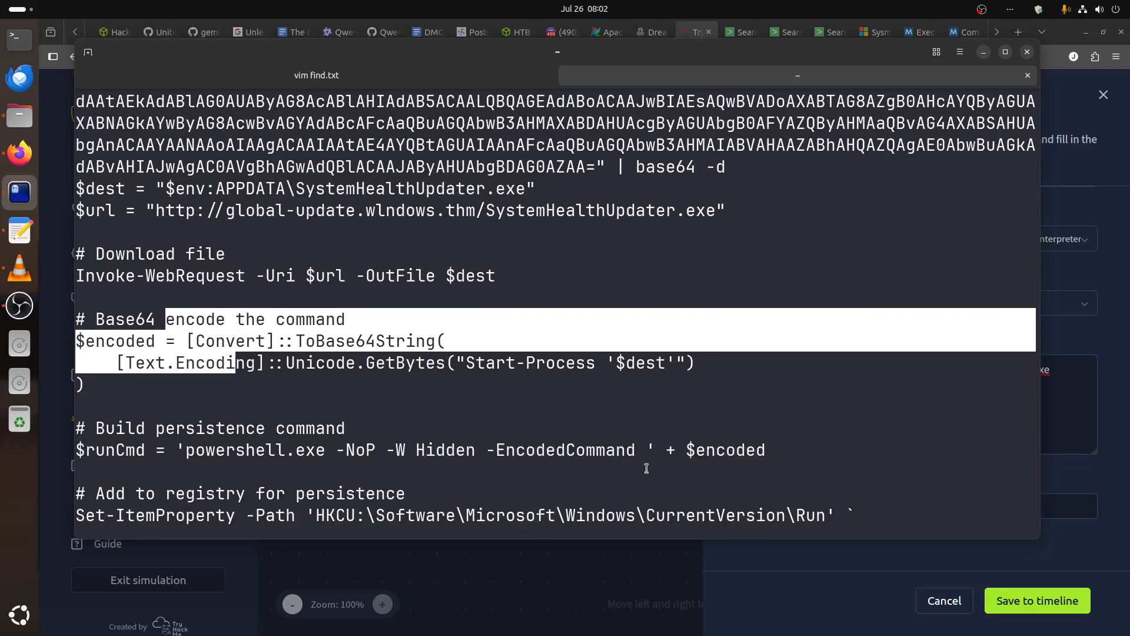
Switch back to the browser, review the Execution stage's entries and save the stage to the timeline.
{"action": "key", "text": "alt+Tab"}
{"action": "scroll", "coordinate": [826, 404], "scroll_direction": "up", "scroll_amount": 4}
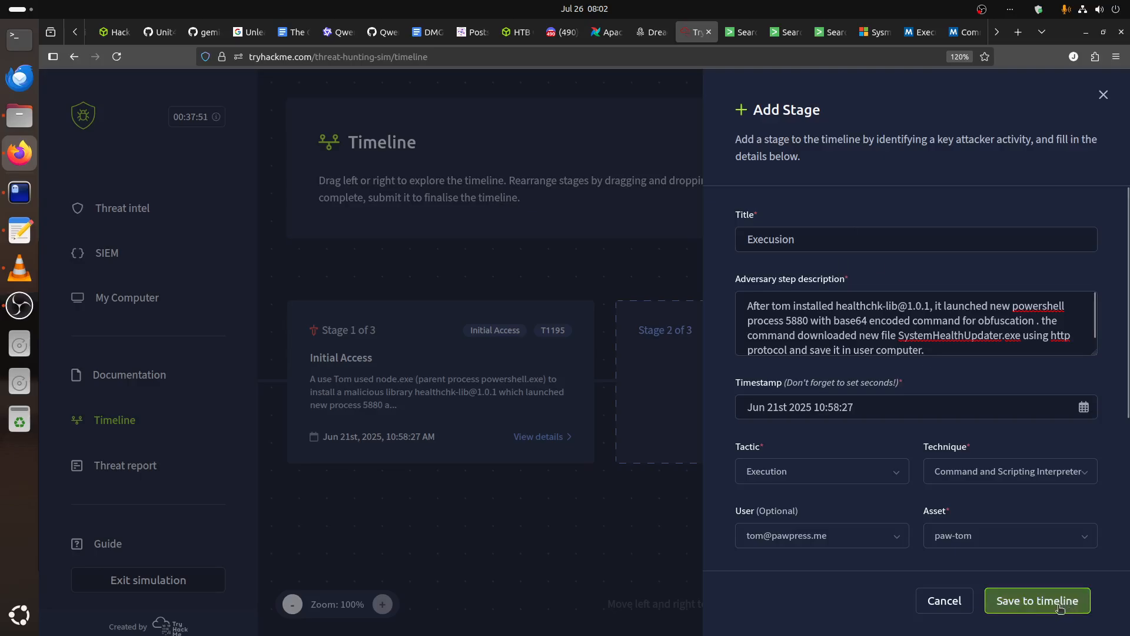
{"action": "left_click", "coordinate": [1037, 601]}
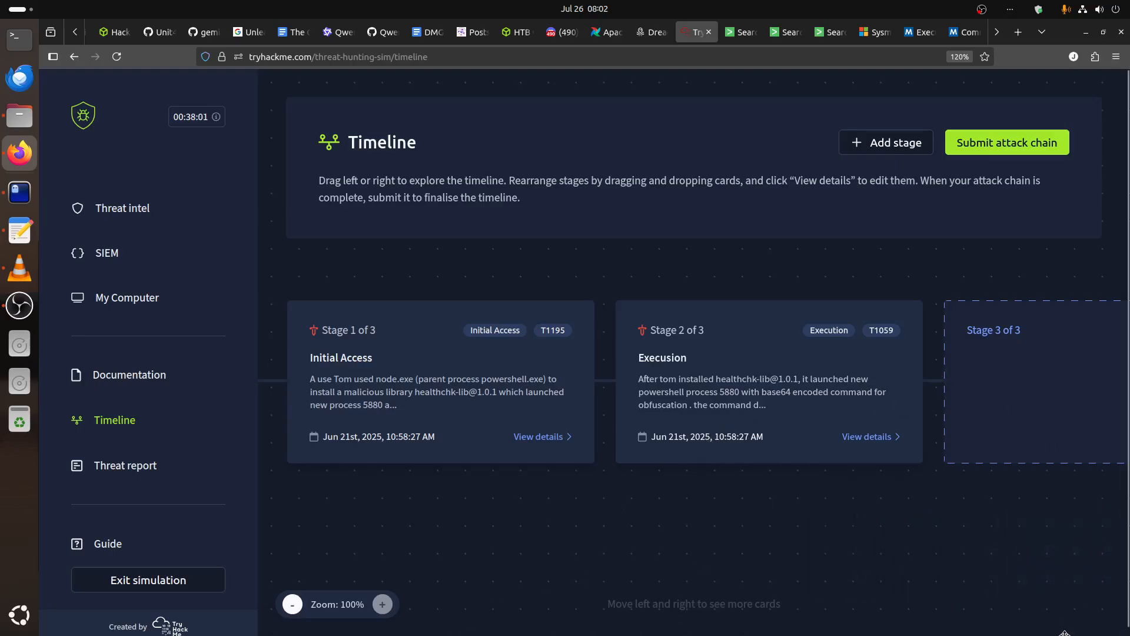
Start adding stage 3 of the attack chain and title it "persistance".
{"action": "scroll", "coordinate": [993, 399], "scroll_direction": "down", "scroll_amount": 1}
{"action": "scroll", "coordinate": [994, 400], "scroll_direction": "down", "scroll_amount": 5}
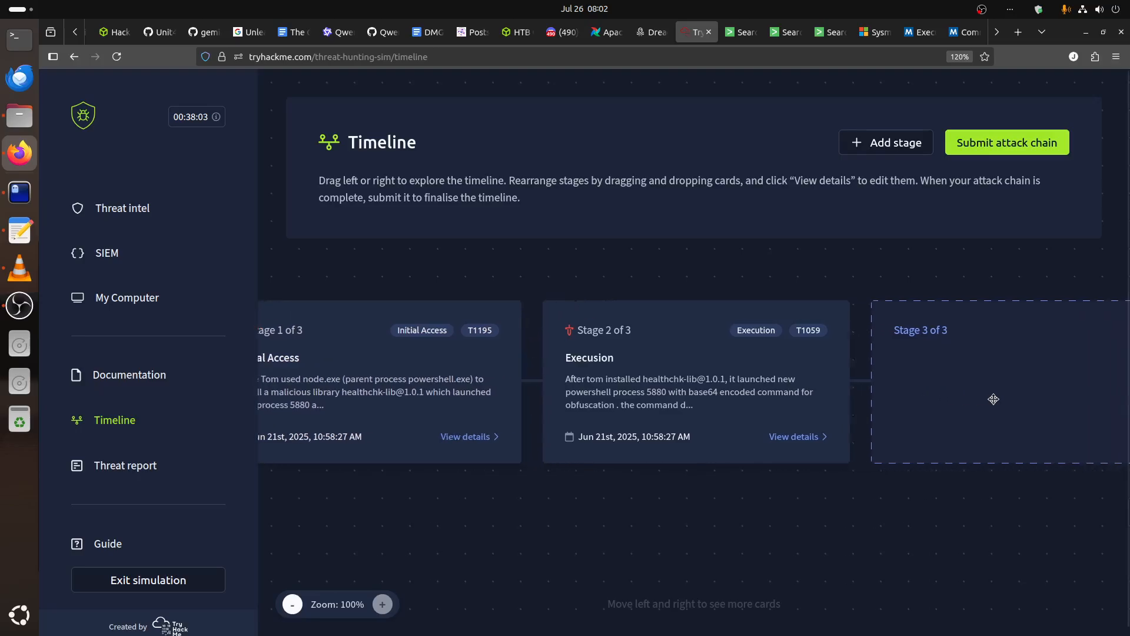
{"action": "left_click", "coordinate": [1030, 338]}
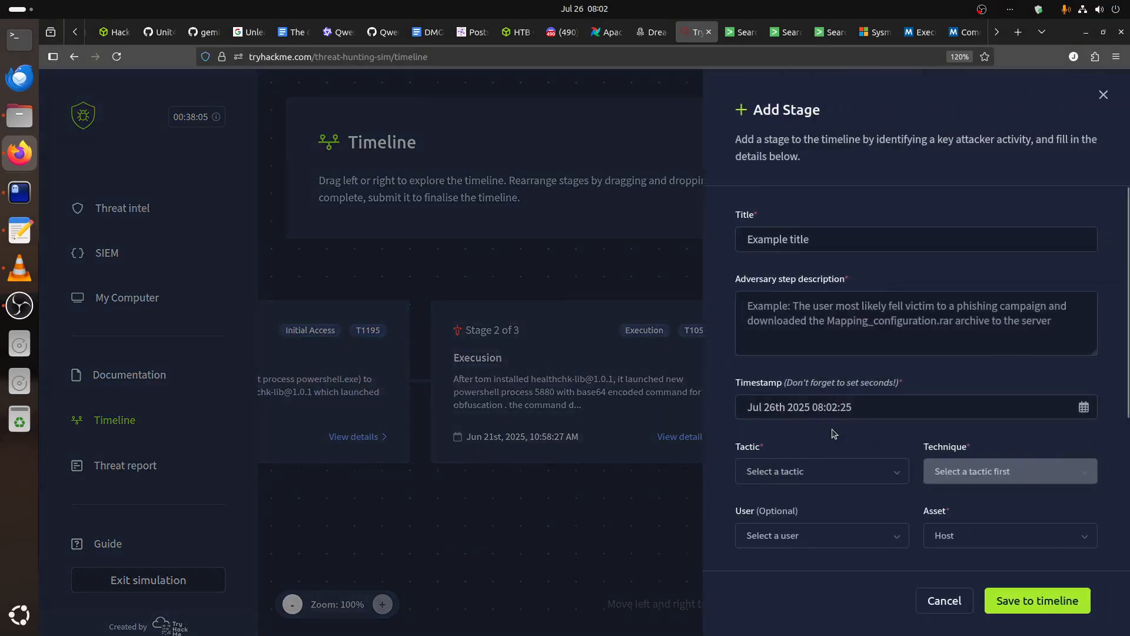
{"action": "left_click", "coordinate": [792, 238]}
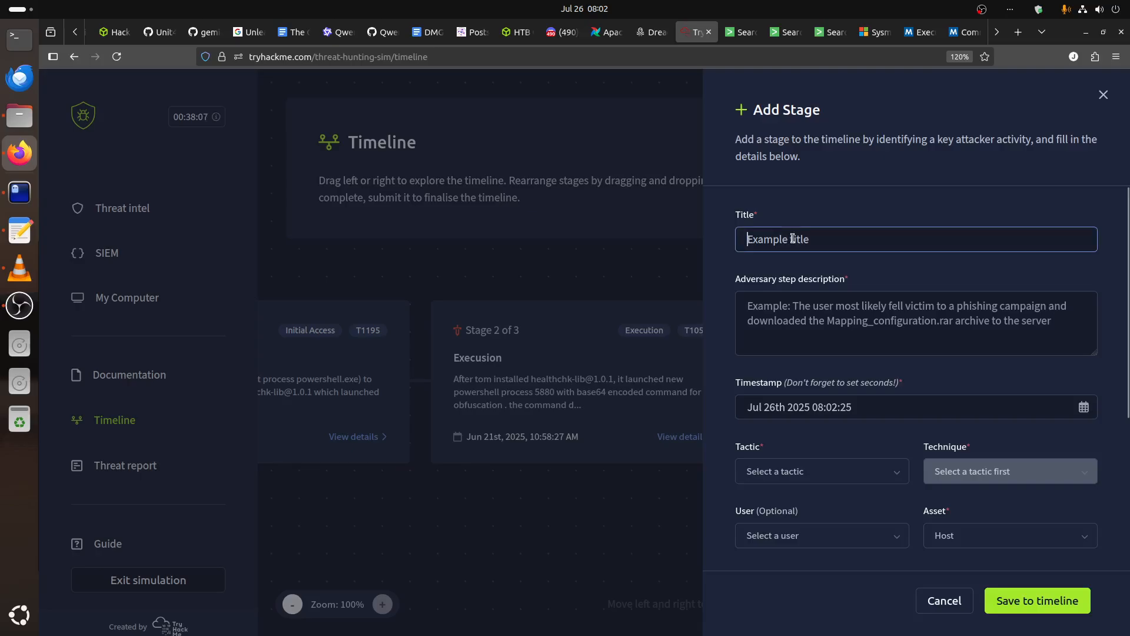
{"action": "type", "text": "per"}
{"action": "left_click", "coordinate": [782, 254]}
{"action": "left_click", "coordinate": [821, 314]}
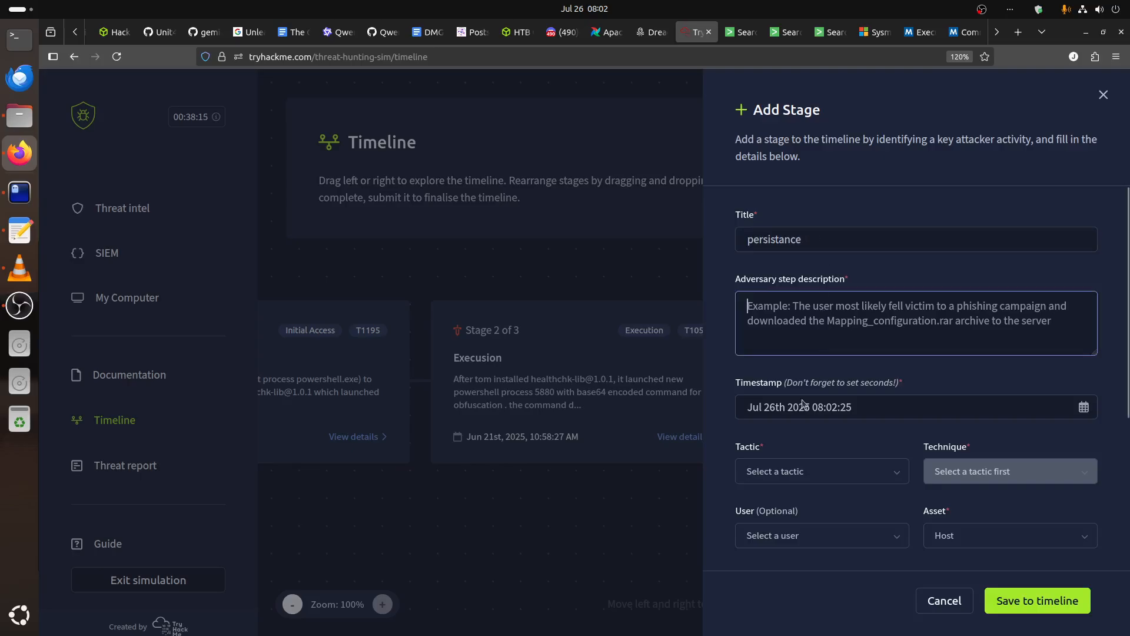
Look up the time of the EventCode 13 registry event for paw-tom in the Splunk search results.
{"action": "left_click", "coordinate": [741, 32]}
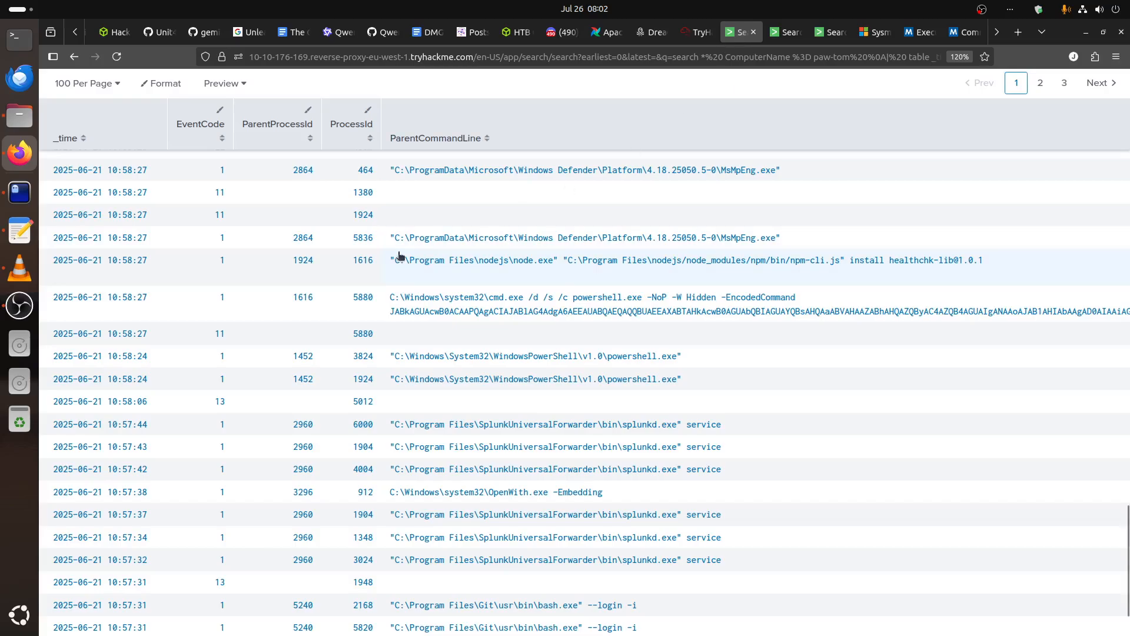
{"action": "scroll", "coordinate": [231, 301], "scroll_direction": "up", "scroll_amount": 3}
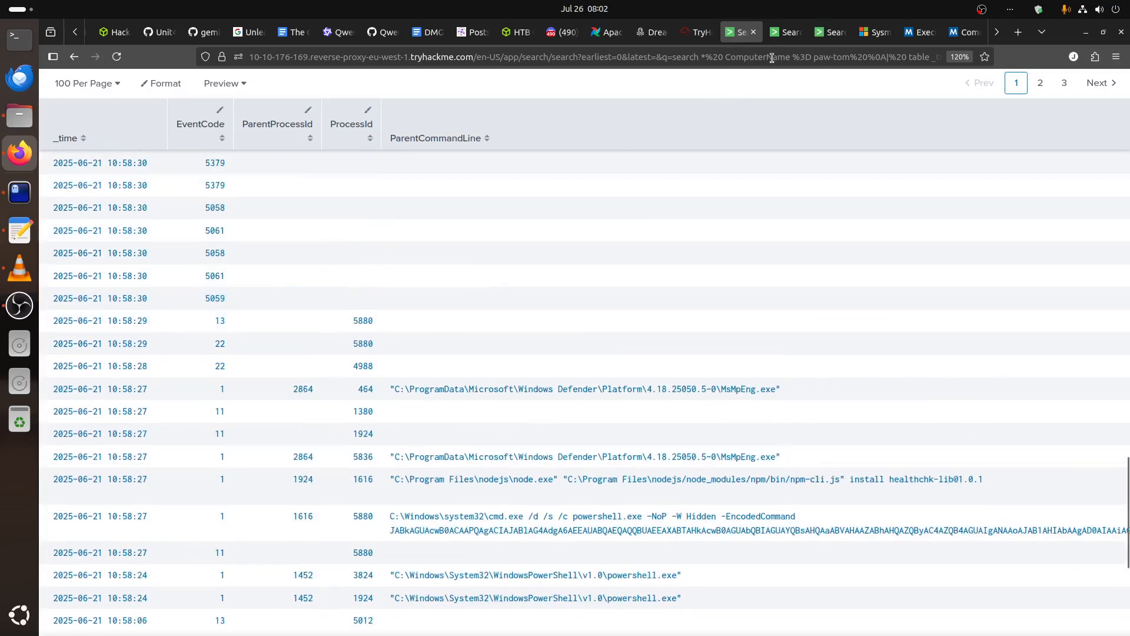
{"action": "left_click", "coordinate": [786, 32]}
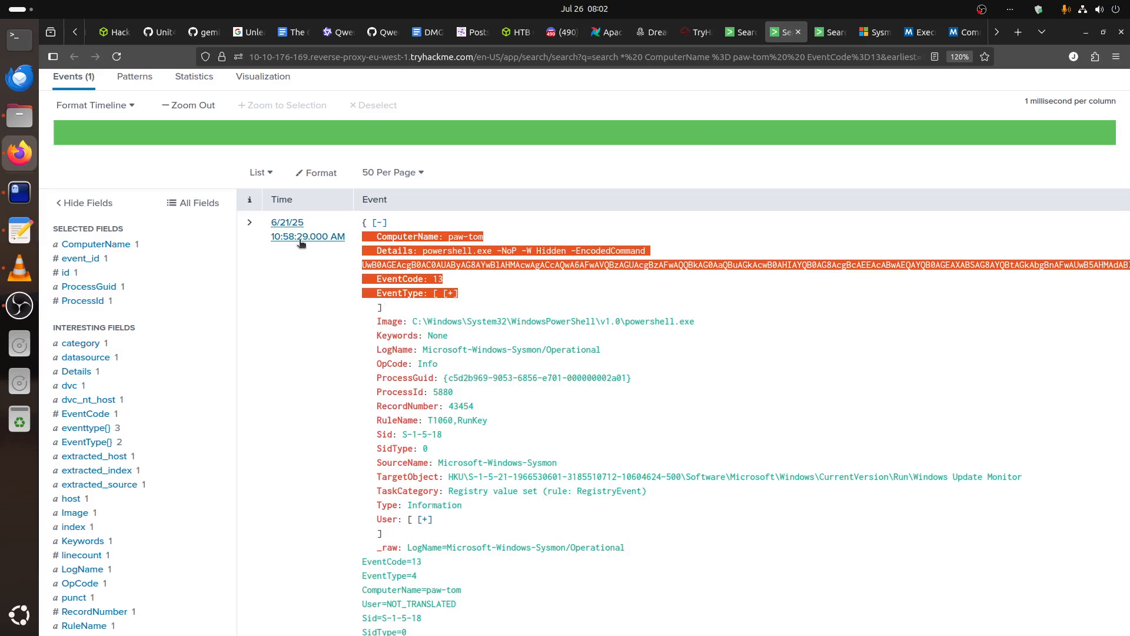
{"action": "scroll", "coordinate": [454, 281], "scroll_direction": "up", "scroll_amount": 5}
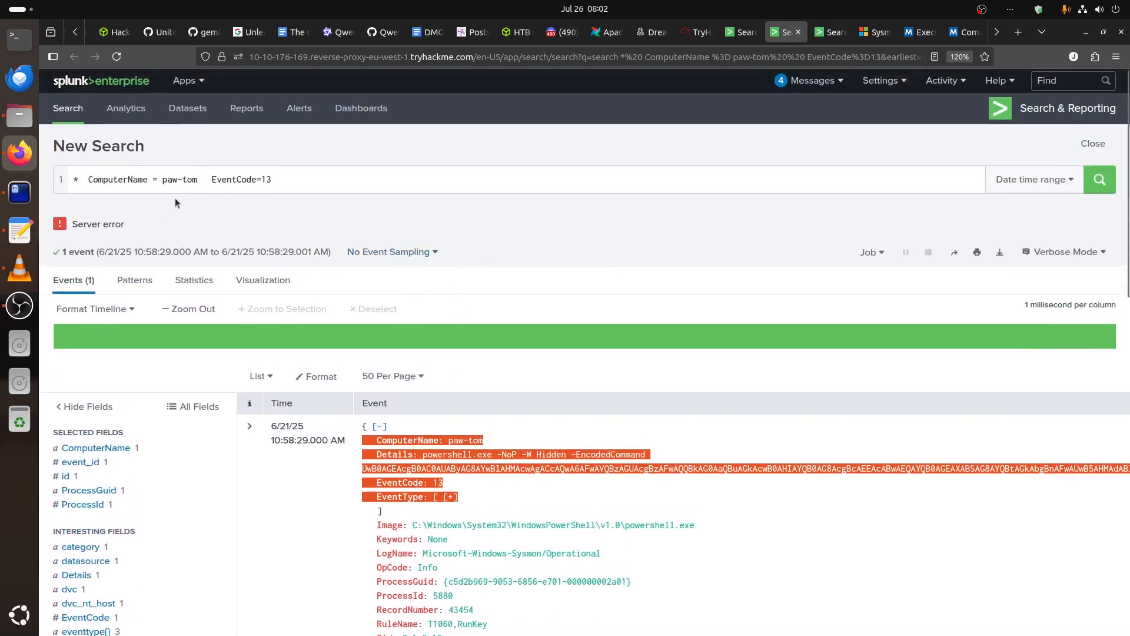
{"action": "scroll", "coordinate": [705, 376], "scroll_direction": "down", "scroll_amount": 4}
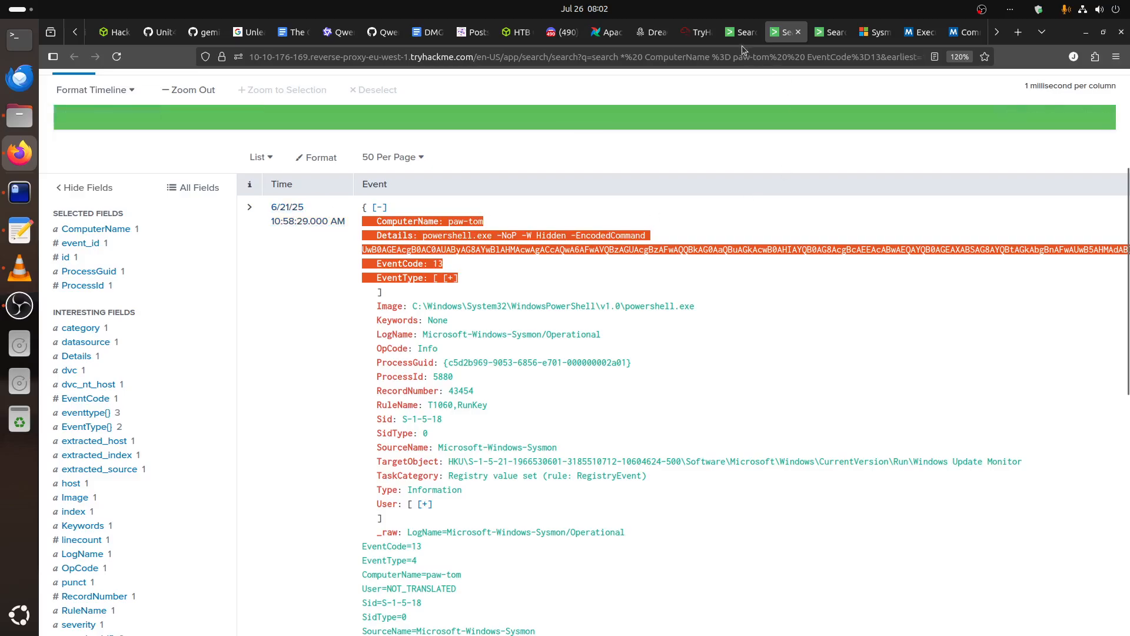
Set the new stage's timestamp to Jun 21st 2025 10:58:29 and recheck it against the Splunk registry event.
{"action": "left_click", "coordinate": [698, 32]}
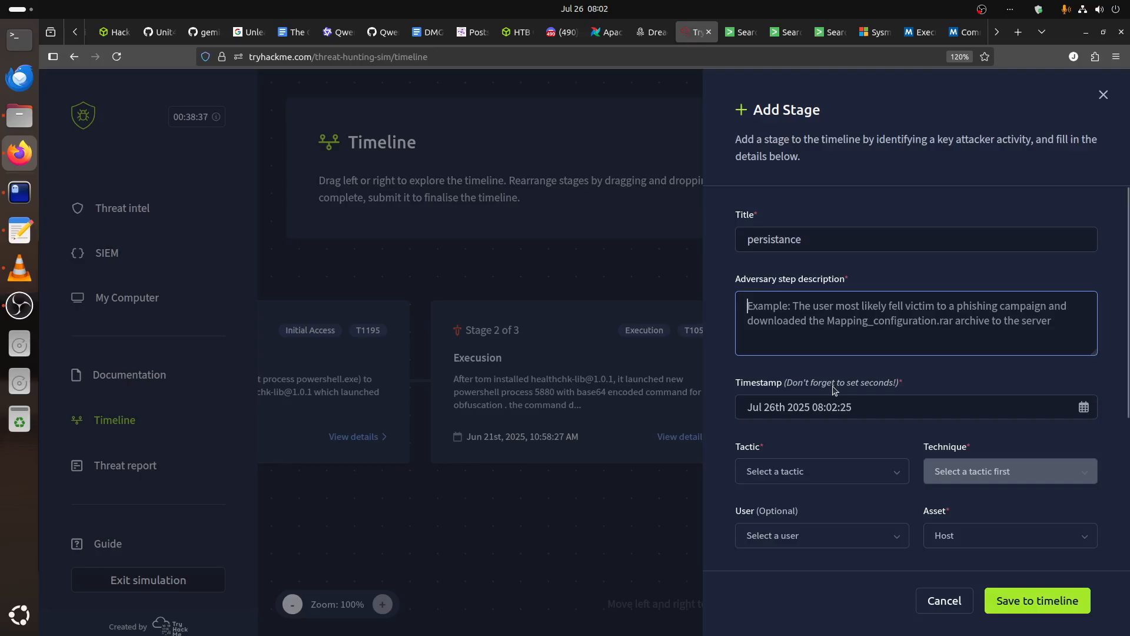
{"action": "left_click", "coordinate": [862, 407]}
{"action": "left_click", "coordinate": [754, 445]}
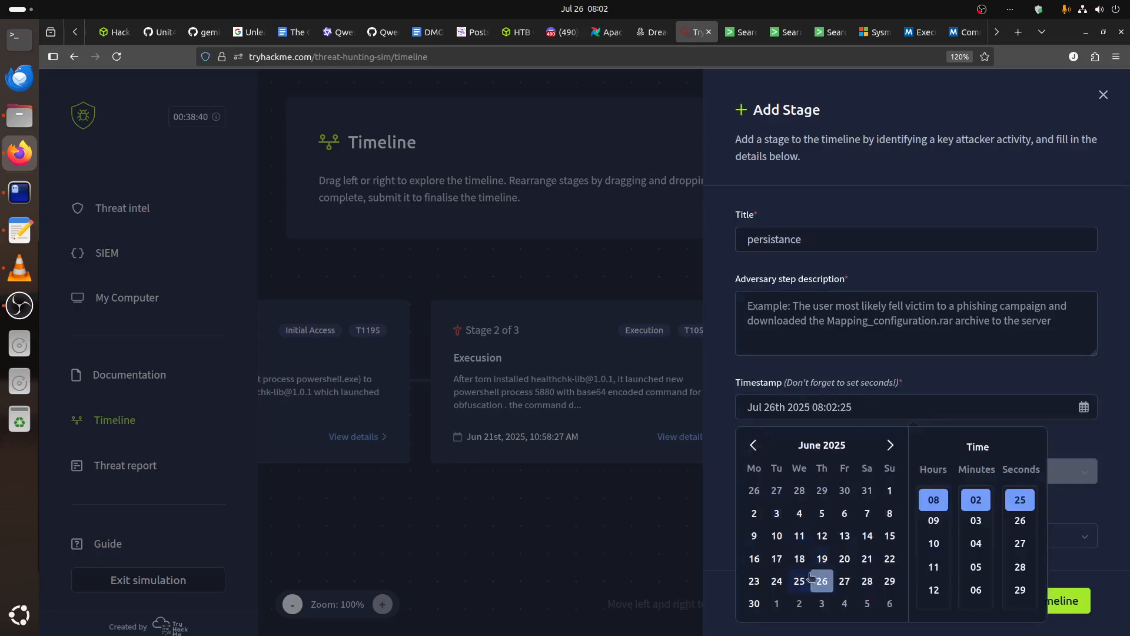
{"action": "left_click", "coordinate": [867, 558]}
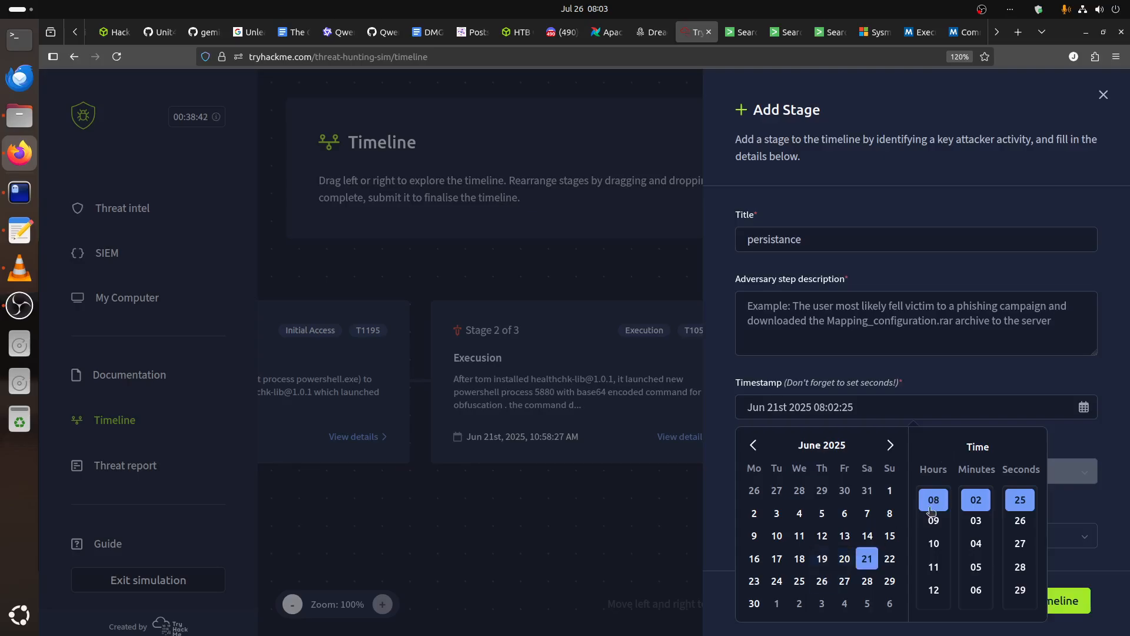
{"action": "left_click", "coordinate": [934, 543]}
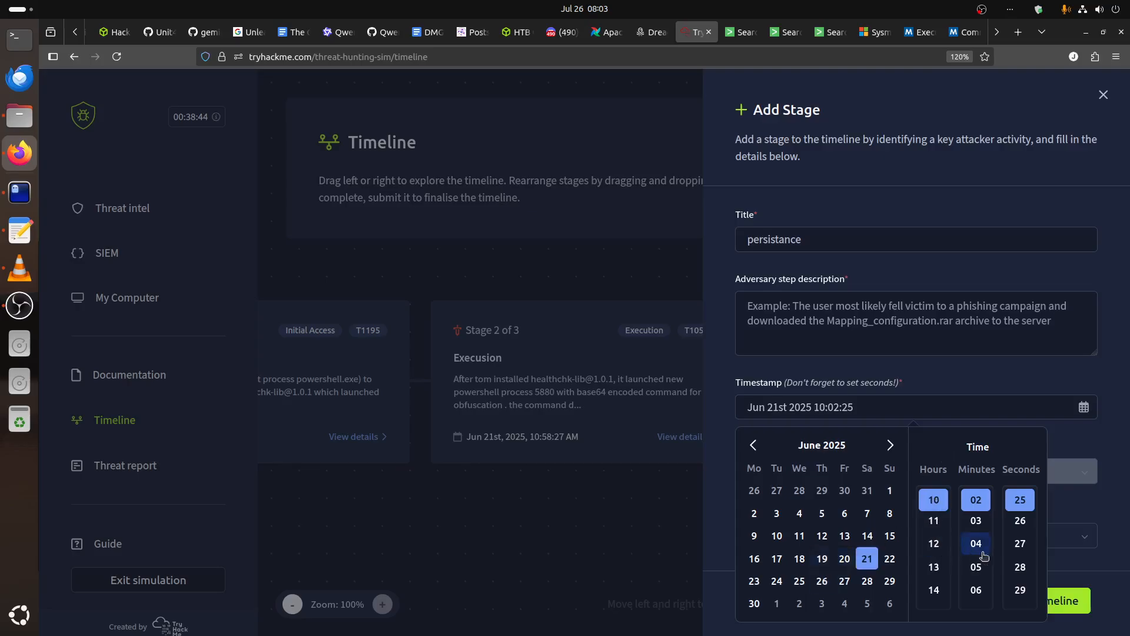
{"action": "left_click", "coordinate": [976, 543]}
{"action": "scroll", "coordinate": [982, 556], "scroll_direction": "down", "scroll_amount": 12}
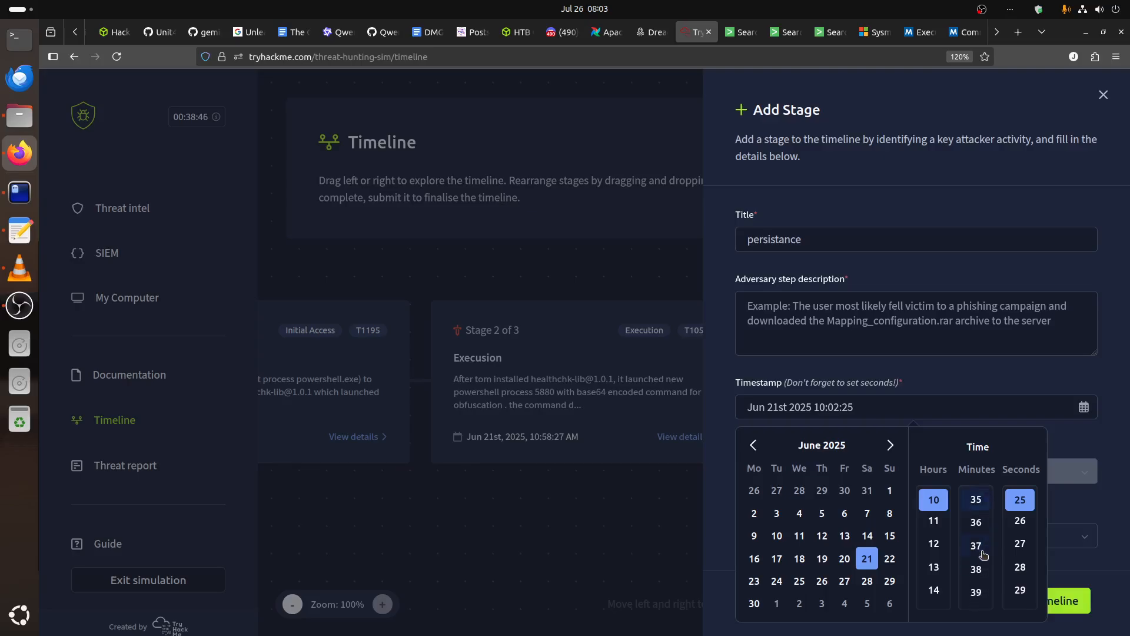
{"action": "scroll", "coordinate": [983, 556], "scroll_direction": "down", "scroll_amount": 7}
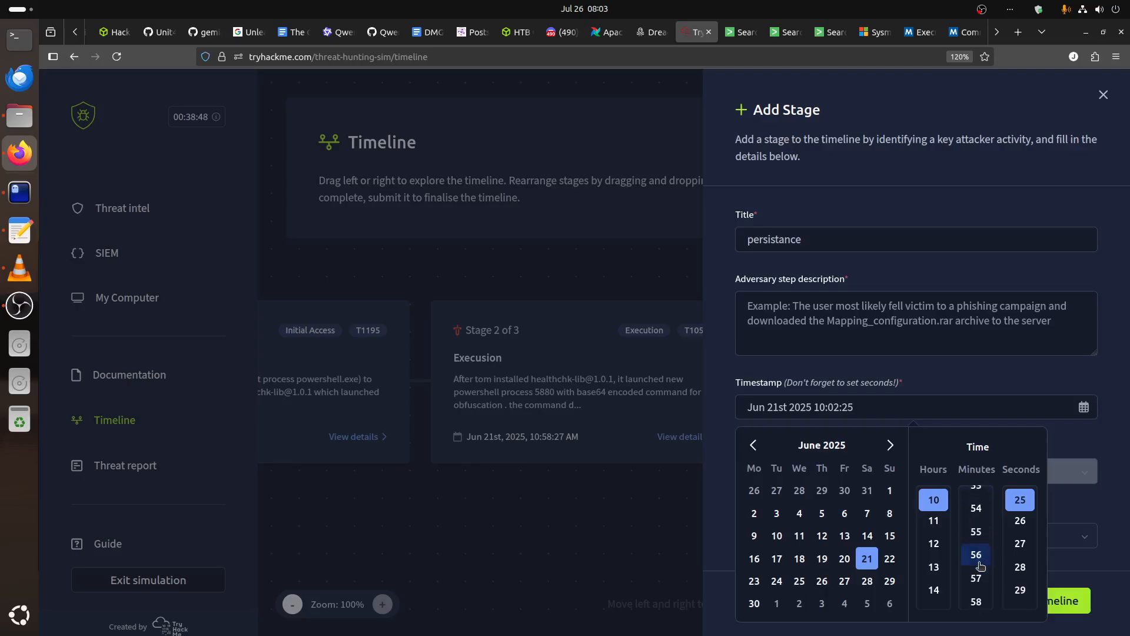
{"action": "left_click", "coordinate": [976, 601]}
{"action": "left_click", "coordinate": [1021, 589]}
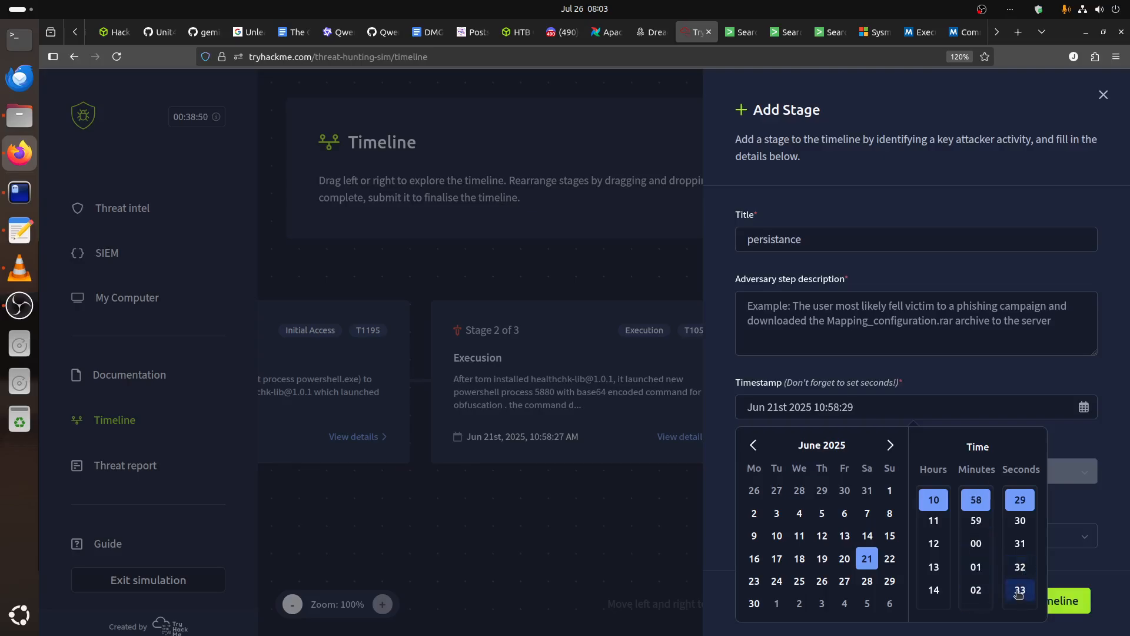
{"action": "left_click", "coordinate": [741, 35]}
{"action": "left_click", "coordinate": [781, 36]}
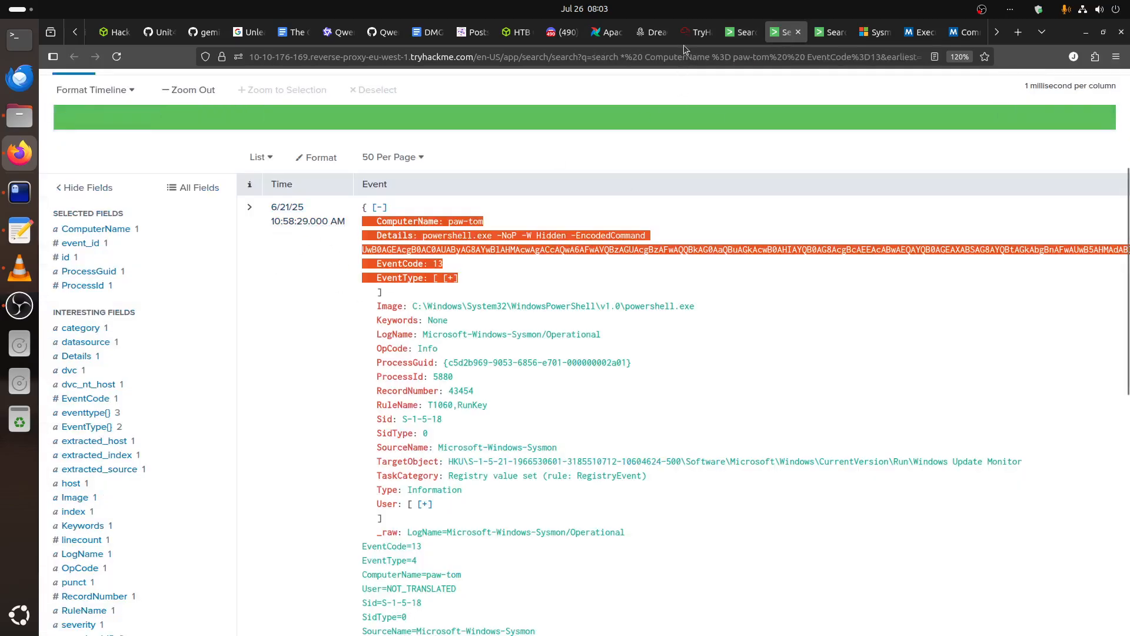
{"action": "left_click", "coordinate": [695, 33]}
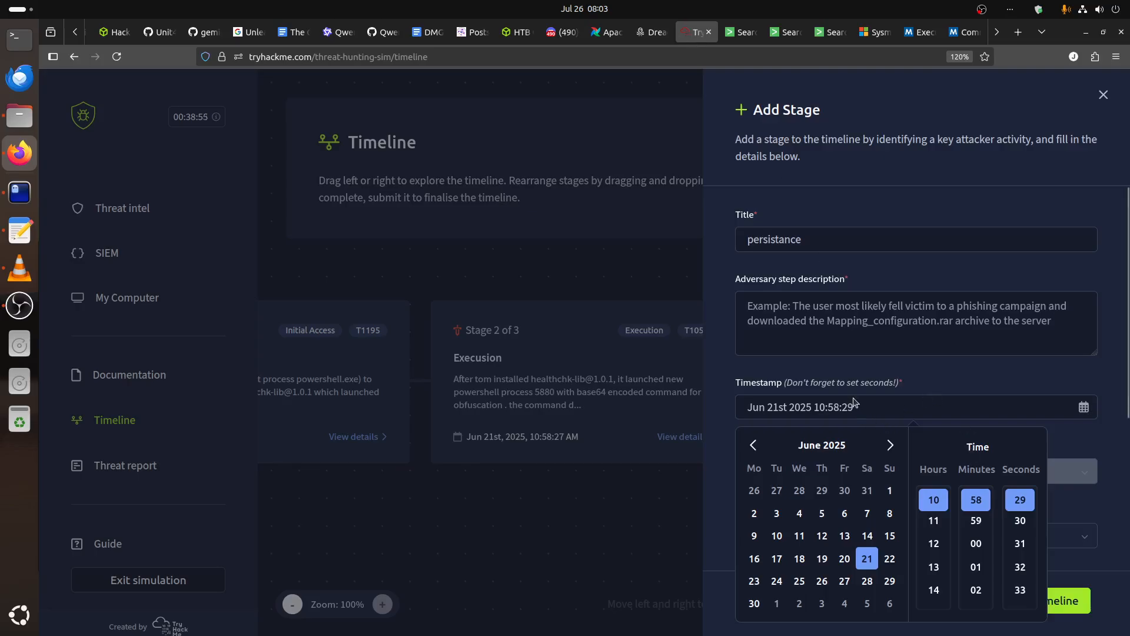
Assign the affected user's account to the stage and set its asset to paw-tom.
{"action": "scroll", "coordinate": [854, 402], "scroll_direction": "down", "scroll_amount": 1}
{"action": "left_click", "coordinate": [899, 340]}
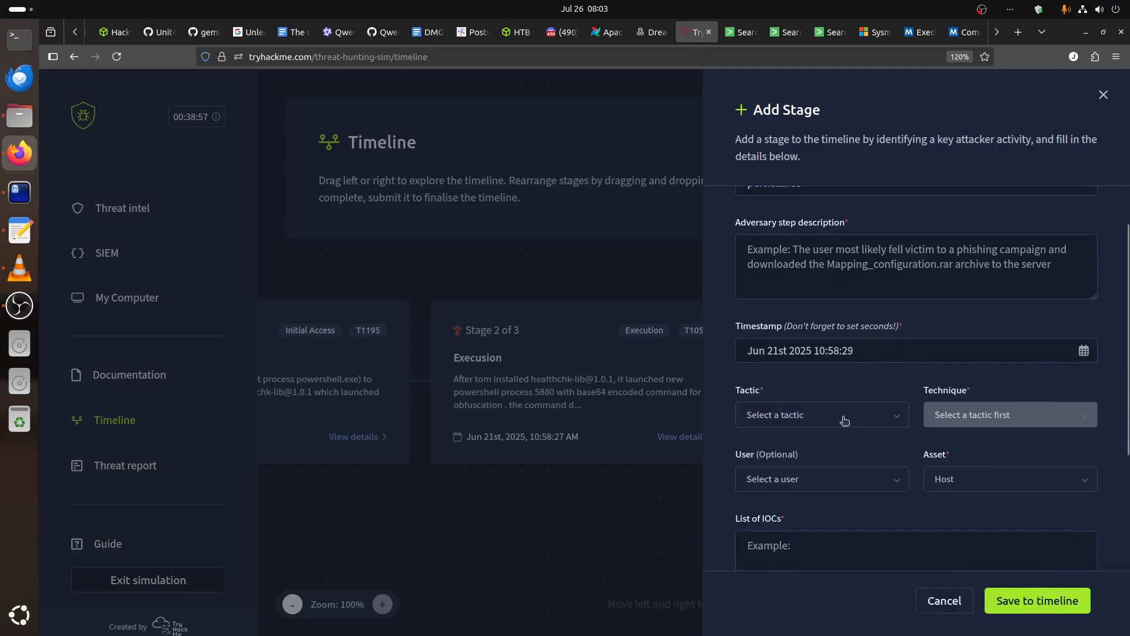
{"action": "left_click", "coordinate": [795, 484]}
{"action": "left_click", "coordinate": [797, 344]}
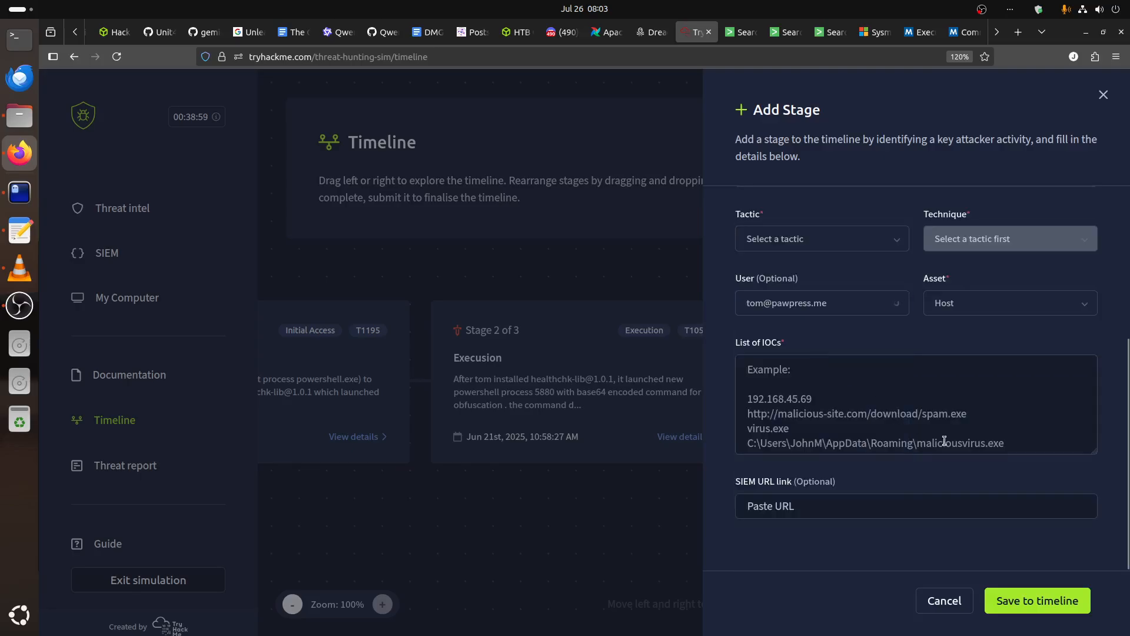
{"action": "left_click", "coordinate": [948, 300]}
{"action": "left_click", "coordinate": [978, 350]}
Set the stage's tactic to Persistence and its technique to Boot or Logon Autostart Execution.
{"action": "left_click", "coordinate": [790, 241]}
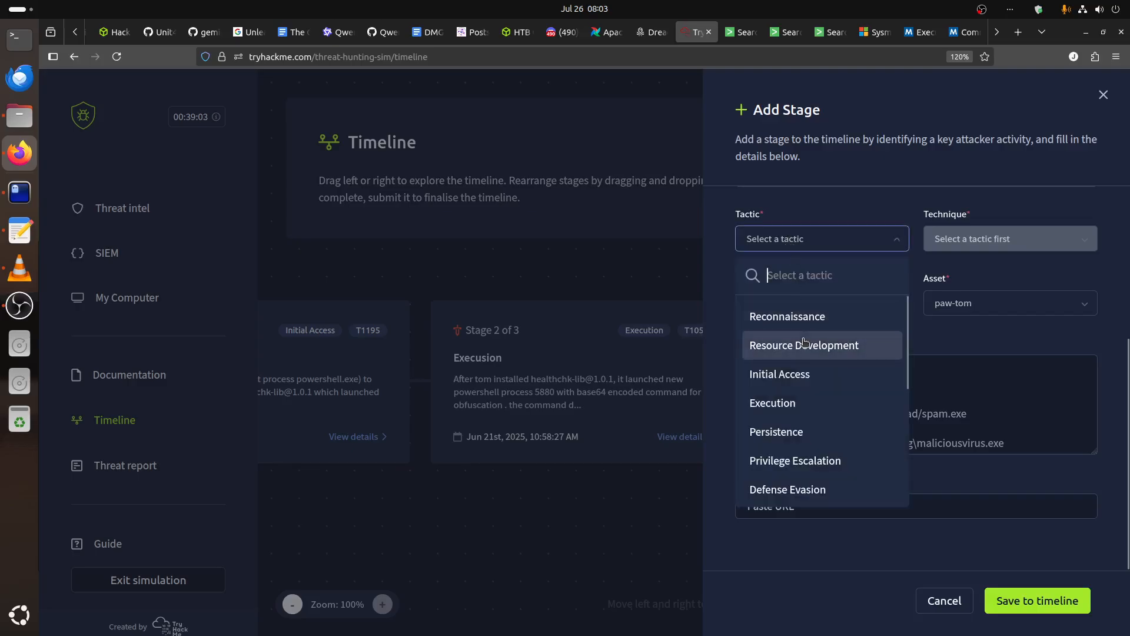
{"action": "type", "text": "p"}
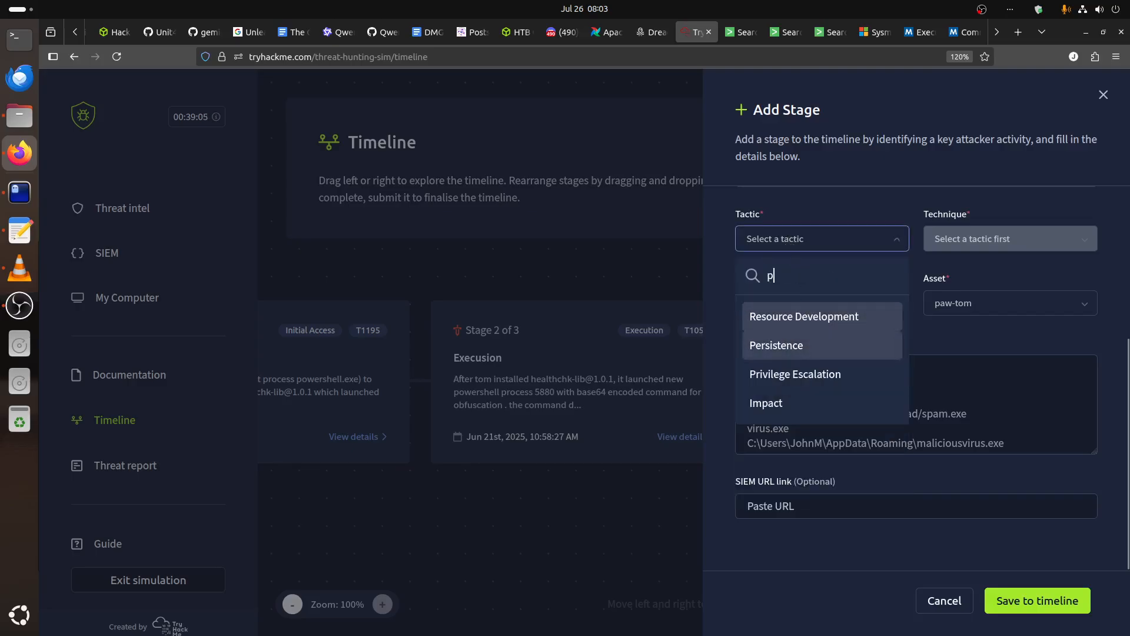
{"action": "left_click", "coordinate": [803, 346]}
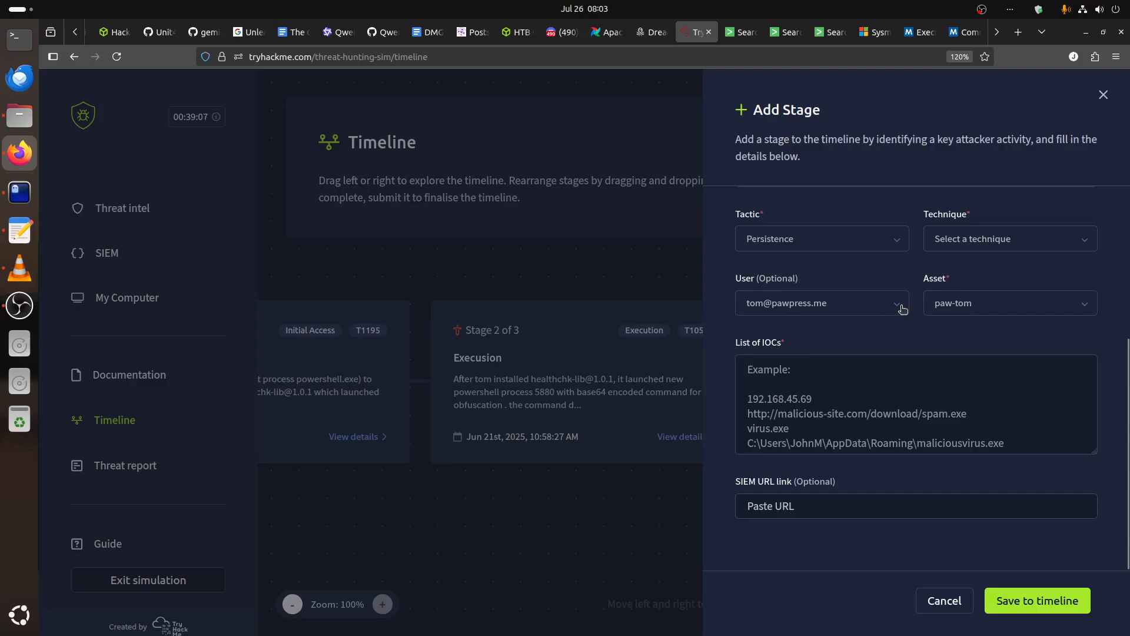
{"action": "left_click", "coordinate": [962, 245]}
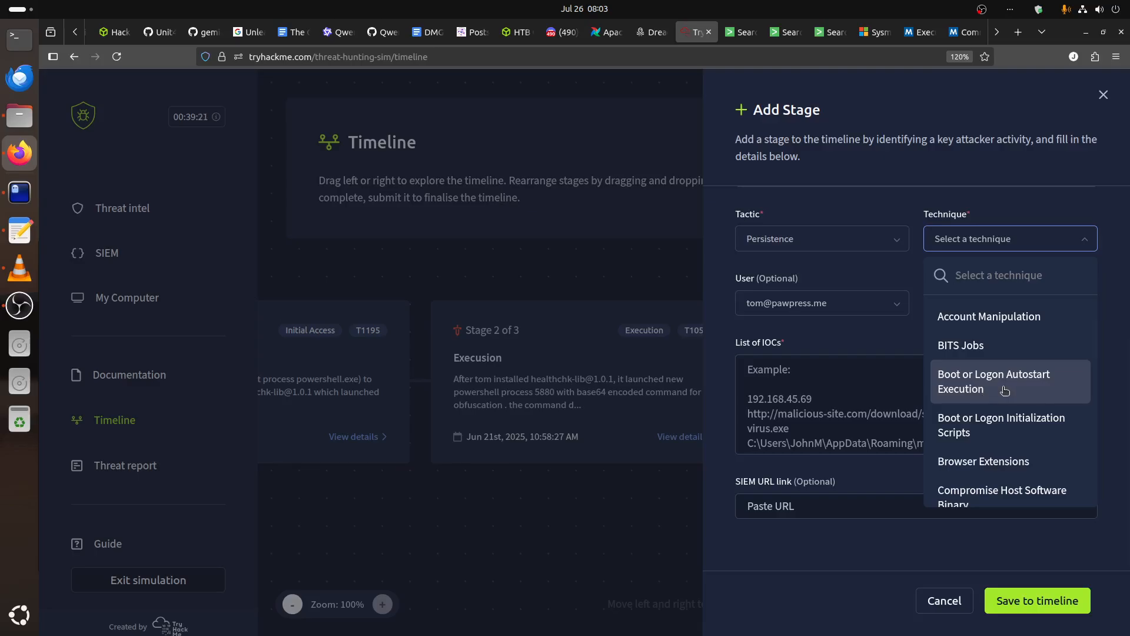
{"action": "scroll", "coordinate": [1010, 391], "scroll_direction": "down", "scroll_amount": 2}
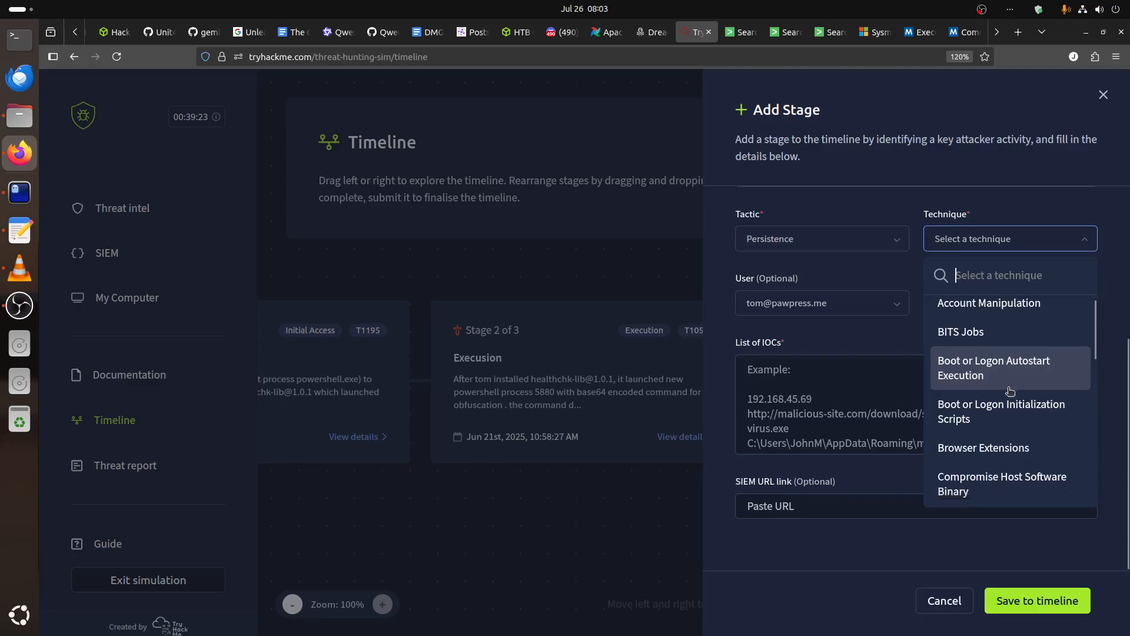
{"action": "scroll", "coordinate": [1011, 391], "scroll_direction": "up", "scroll_amount": 2}
{"action": "scroll", "coordinate": [1010, 391], "scroll_direction": "down", "scroll_amount": 3}
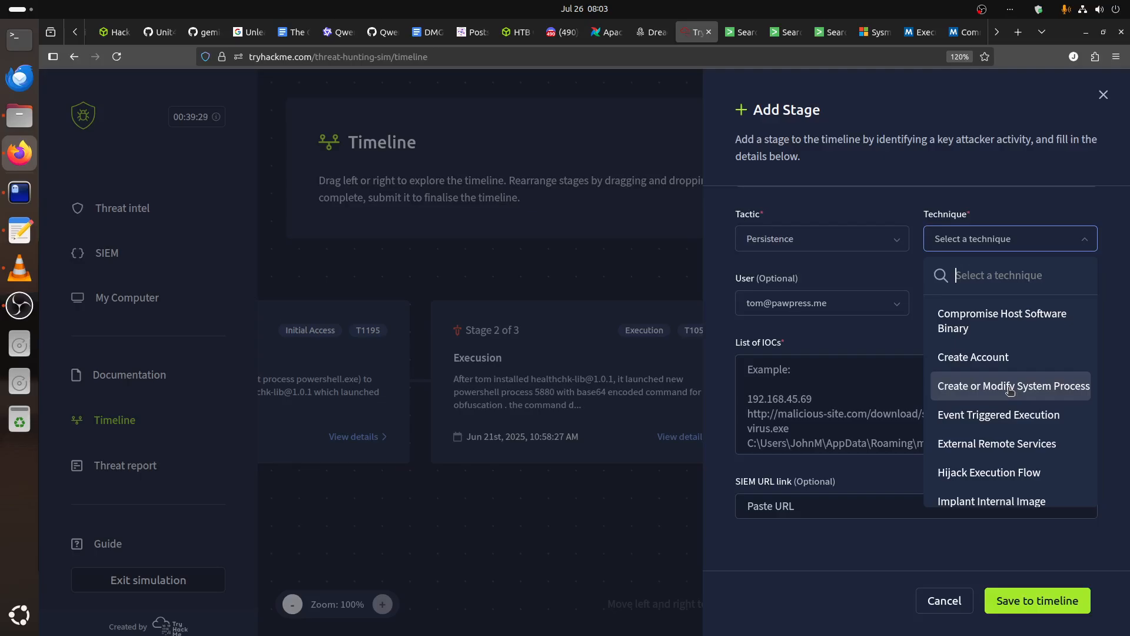
{"action": "scroll", "coordinate": [1011, 391], "scroll_direction": "down", "scroll_amount": 3}
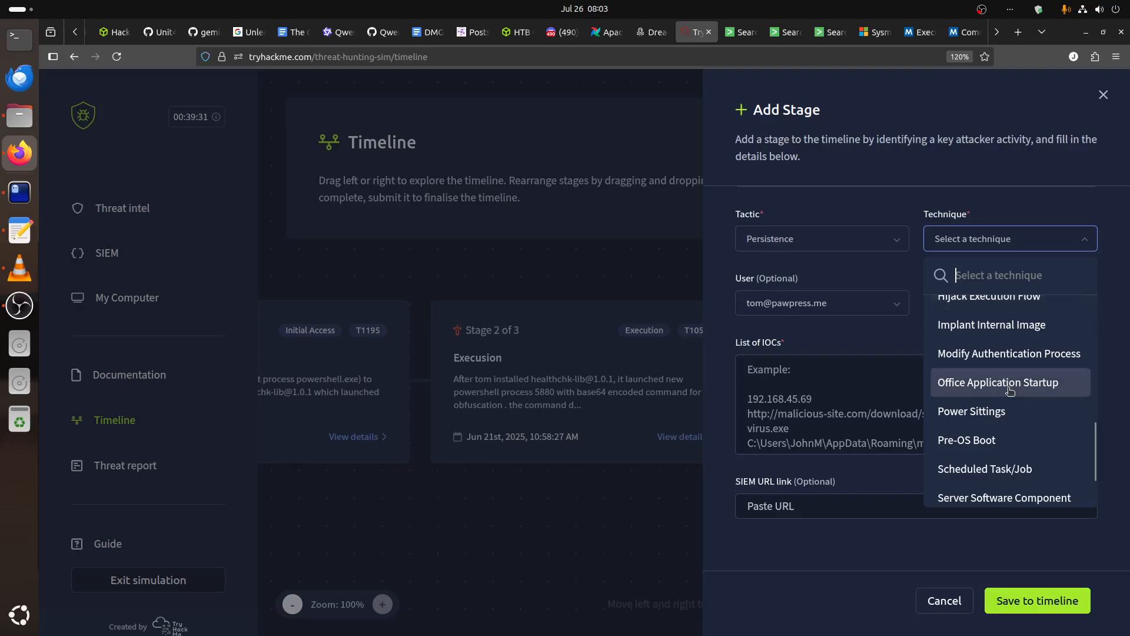
{"action": "scroll", "coordinate": [1011, 391], "scroll_direction": "down", "scroll_amount": 2}
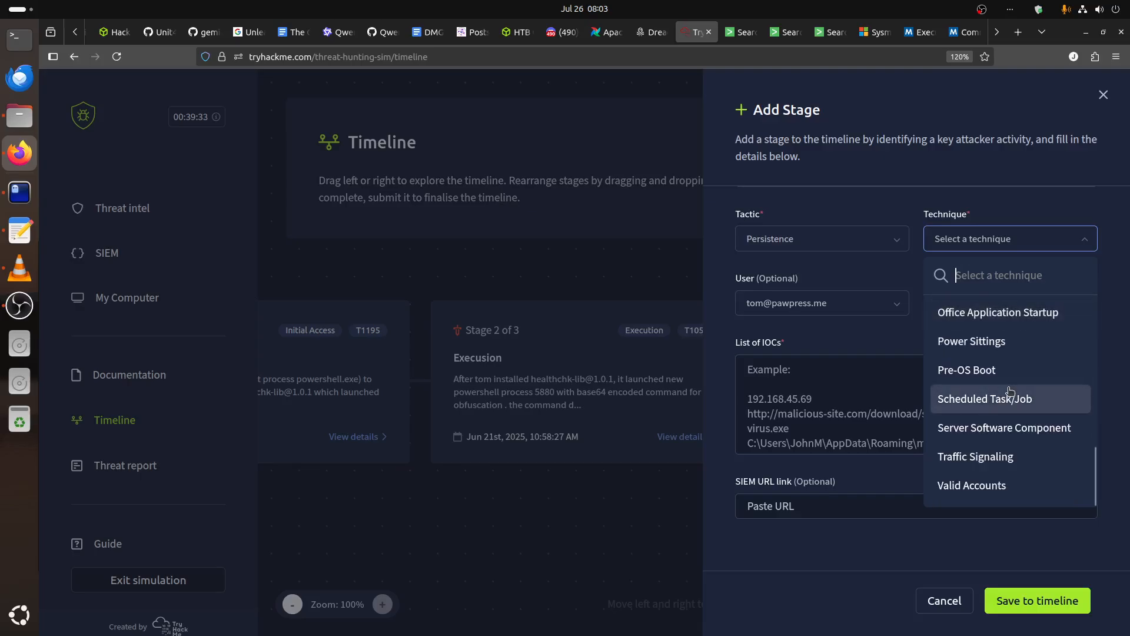
{"action": "scroll", "coordinate": [1012, 389], "scroll_direction": "up", "scroll_amount": 5}
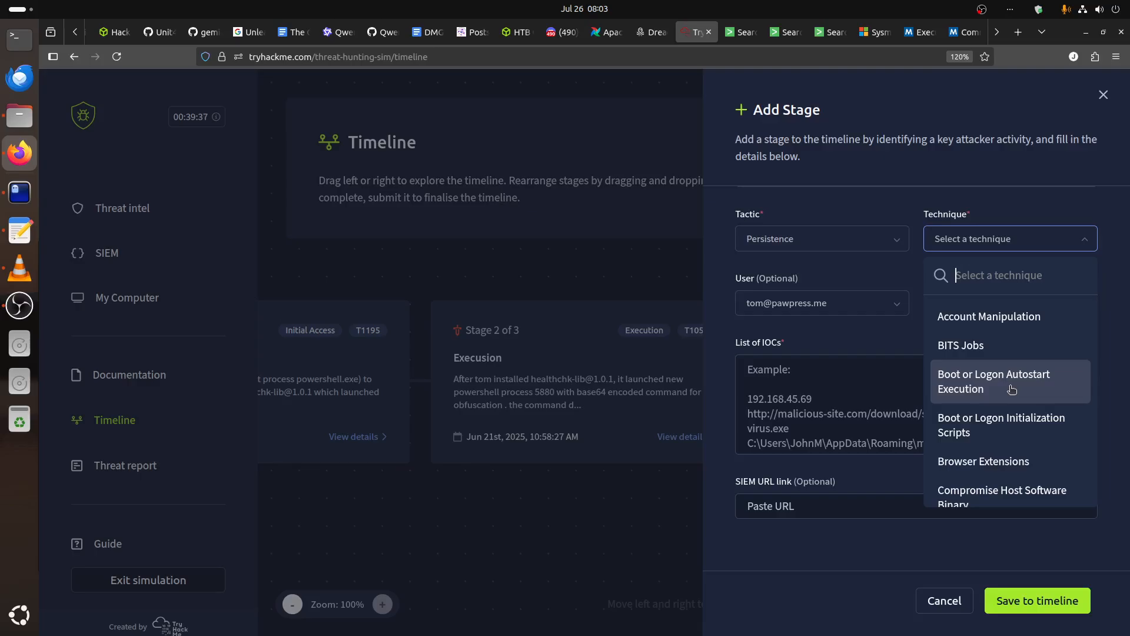
{"action": "left_click", "coordinate": [1012, 389]}
Look up the Boot or Logon Autostart Execution technique under the Persistence tactic on the MITRE ATT&CK site.
{"action": "left_click", "coordinate": [870, 34]}
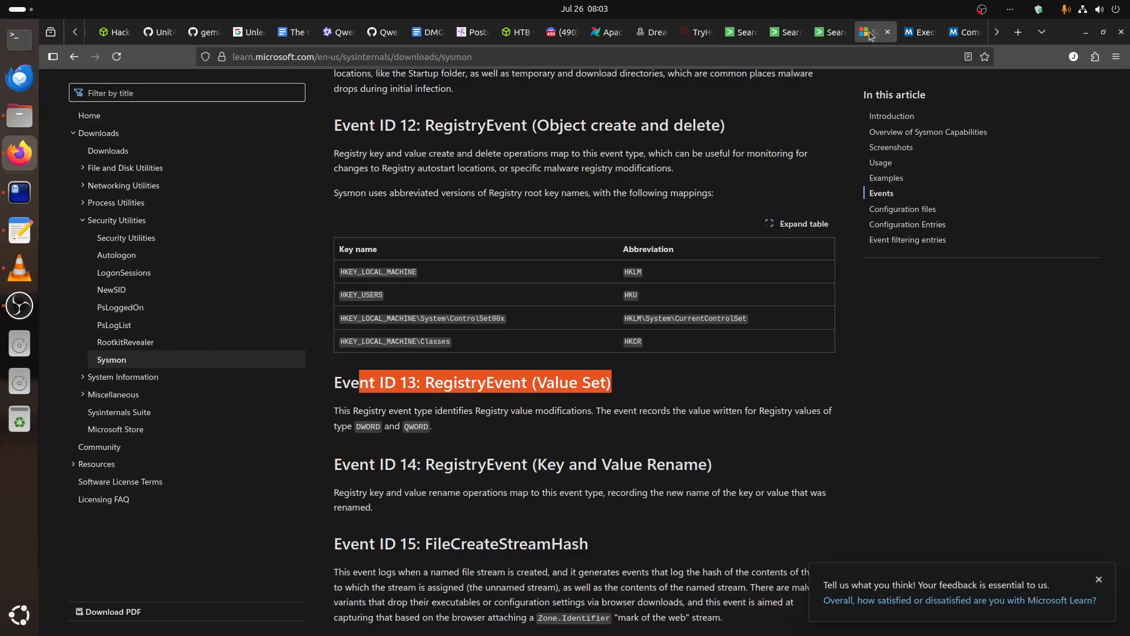
{"action": "left_click", "coordinate": [920, 33]}
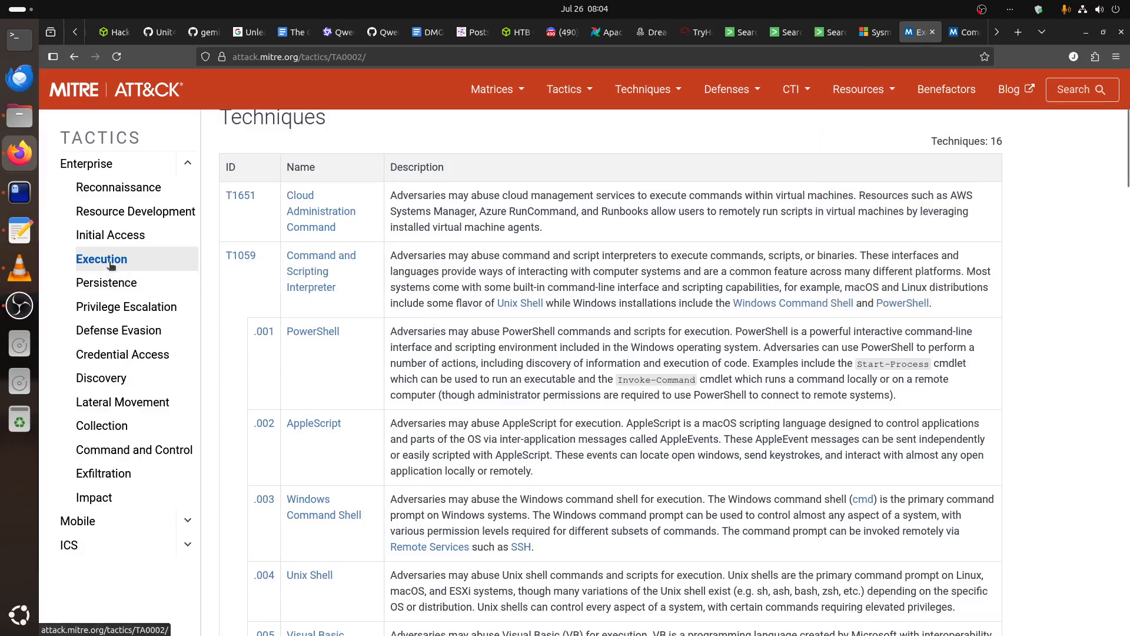
{"action": "left_click", "coordinate": [108, 283]}
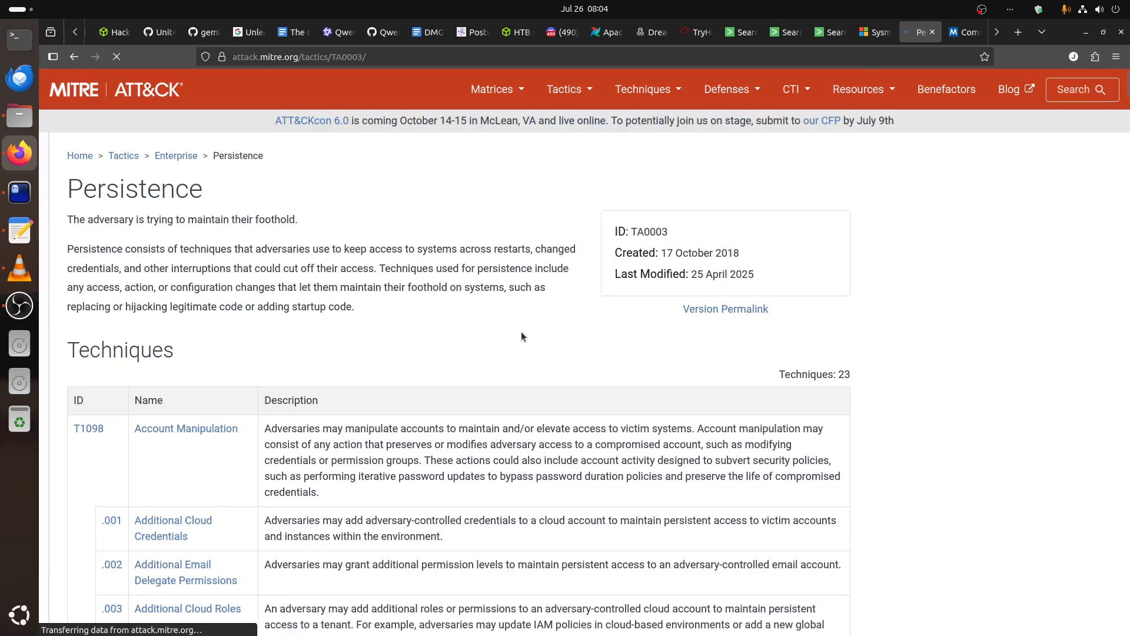
{"action": "scroll", "coordinate": [521, 336], "scroll_direction": "down", "scroll_amount": 4}
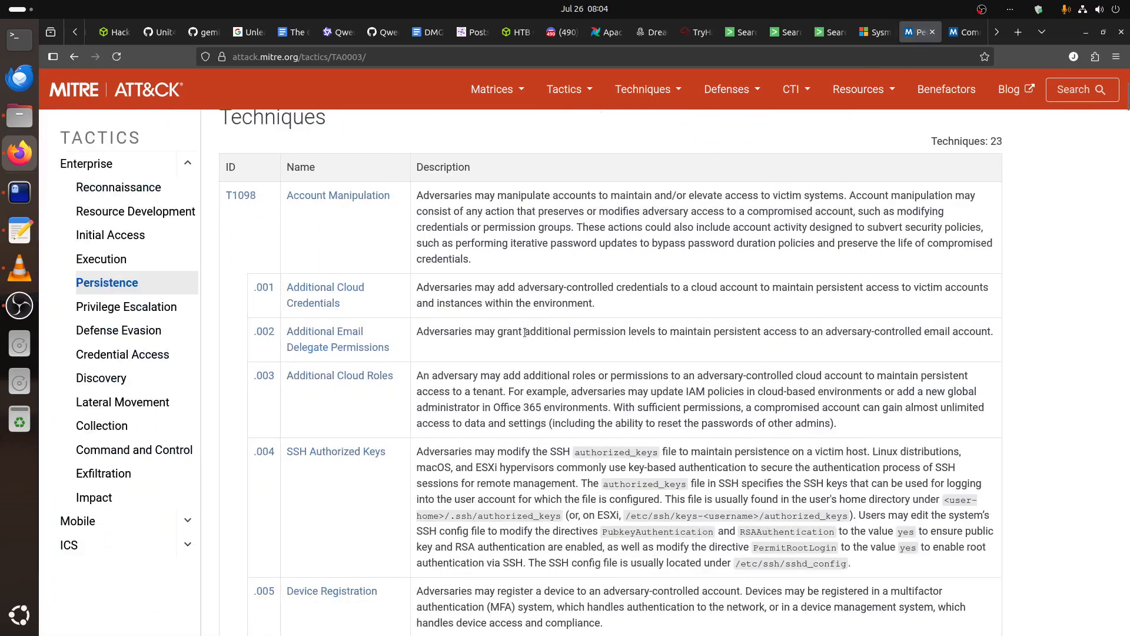
{"action": "scroll", "coordinate": [525, 332], "scroll_direction": "down", "scroll_amount": 6}
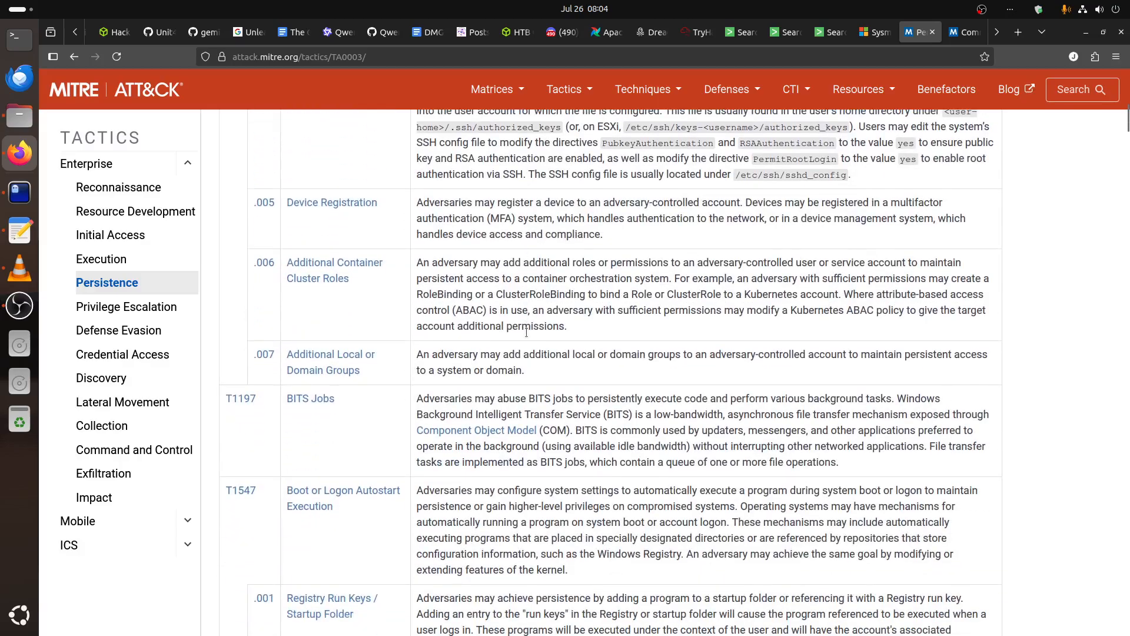
{"action": "scroll", "coordinate": [526, 332], "scroll_direction": "down", "scroll_amount": 3}
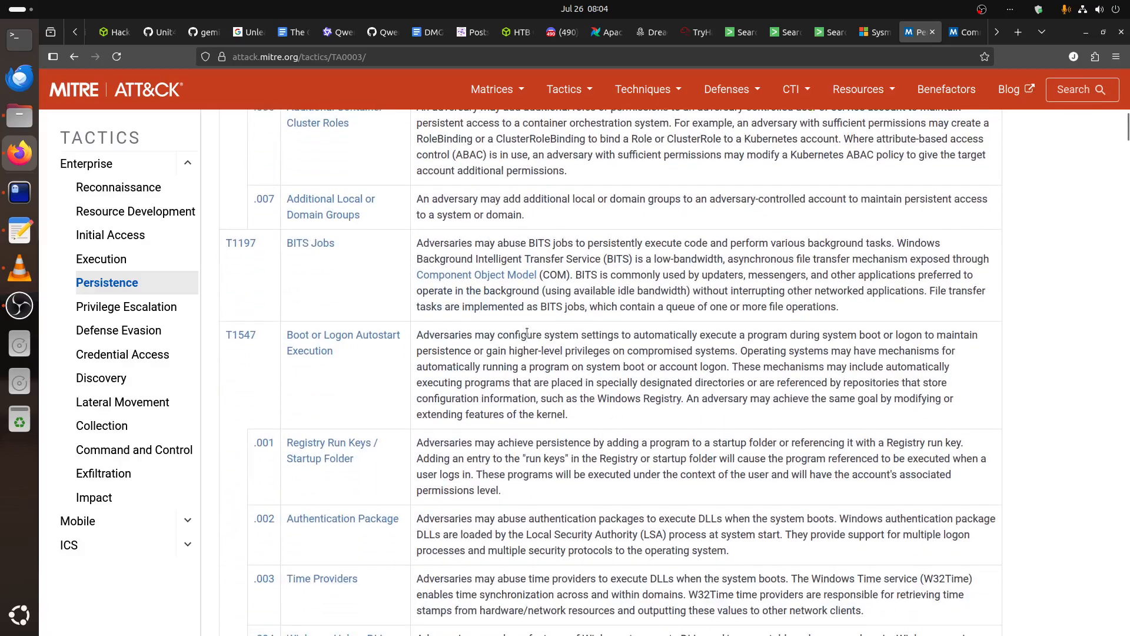
{"action": "left_click", "coordinate": [328, 343]}
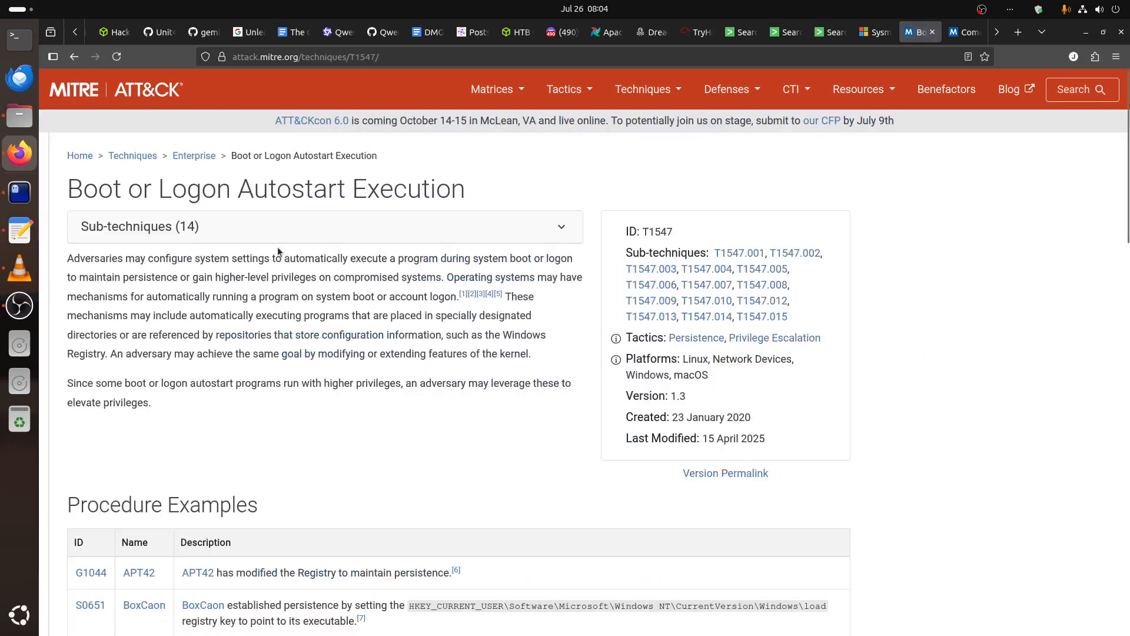
Review the sub-techniques listed for Boot or Logon Autostart Execution and check the technique's title.
{"action": "scroll", "coordinate": [754, 327], "scroll_direction": "down", "scroll_amount": 2}
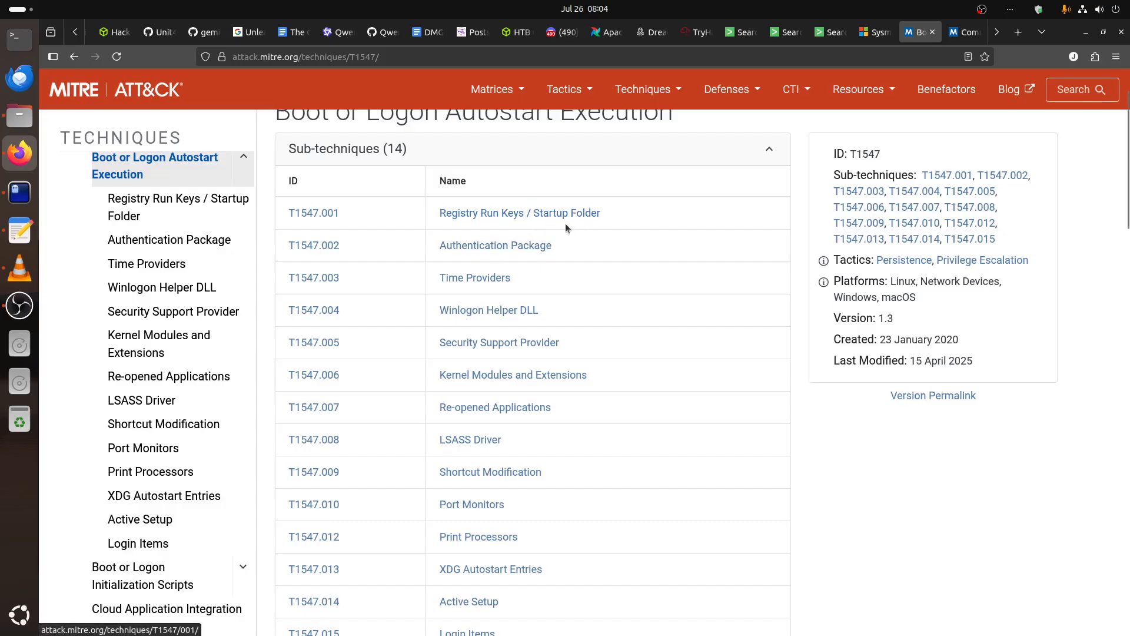
{"action": "scroll", "coordinate": [689, 267], "scroll_direction": "up", "scroll_amount": 2}
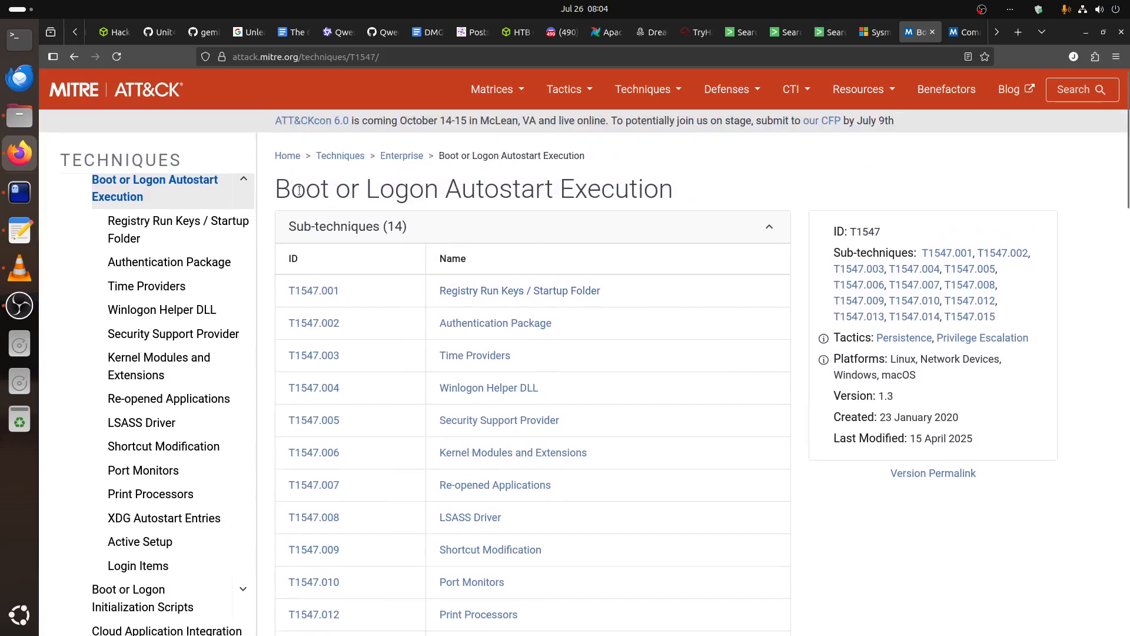
{"action": "left_click_drag", "start_coordinate": [304, 190], "coordinate": [741, 195]}
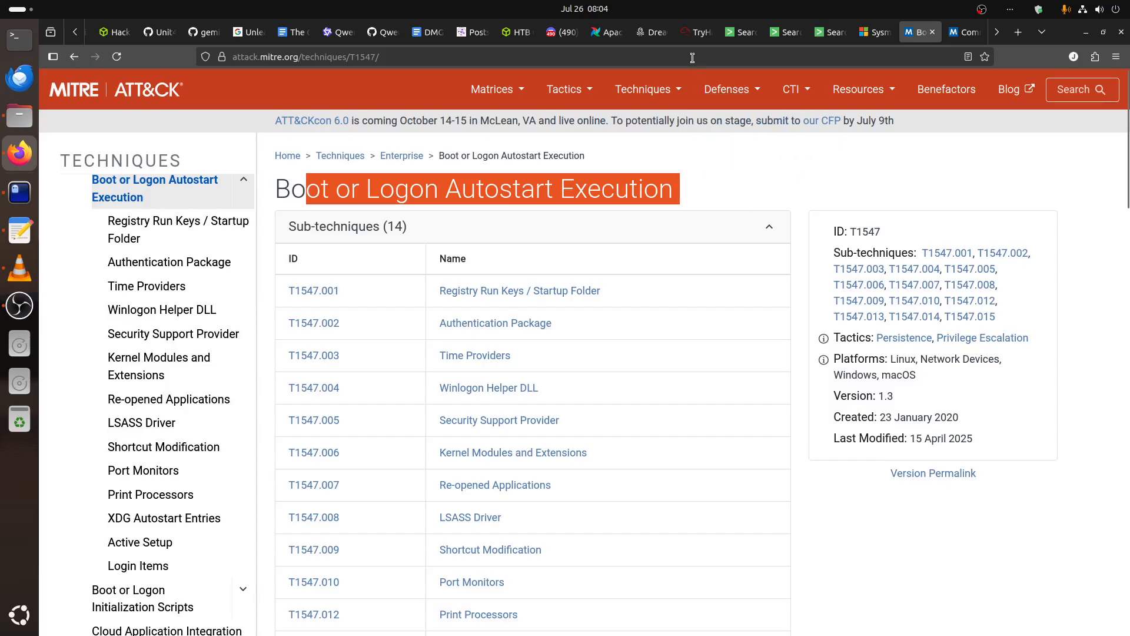
Return to the TryHackMe stage form and begin the adversary step description with "This second encoded powershell".
{"action": "left_click", "coordinate": [696, 32]}
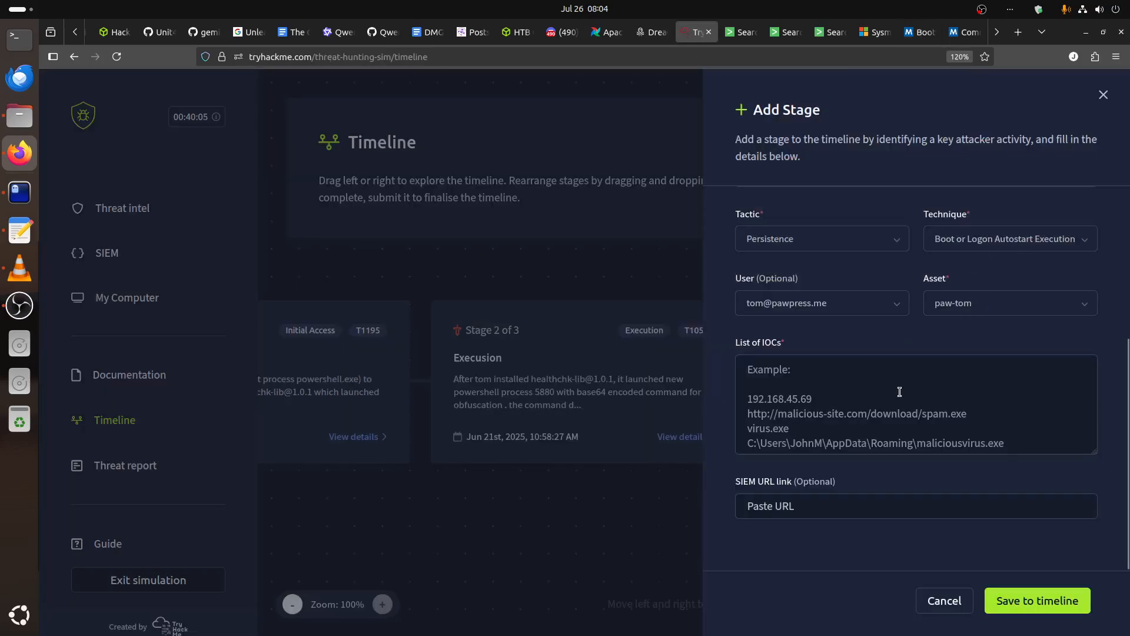
{"action": "scroll", "coordinate": [899, 392], "scroll_direction": "up", "scroll_amount": 5}
{"action": "left_click", "coordinate": [820, 331]}
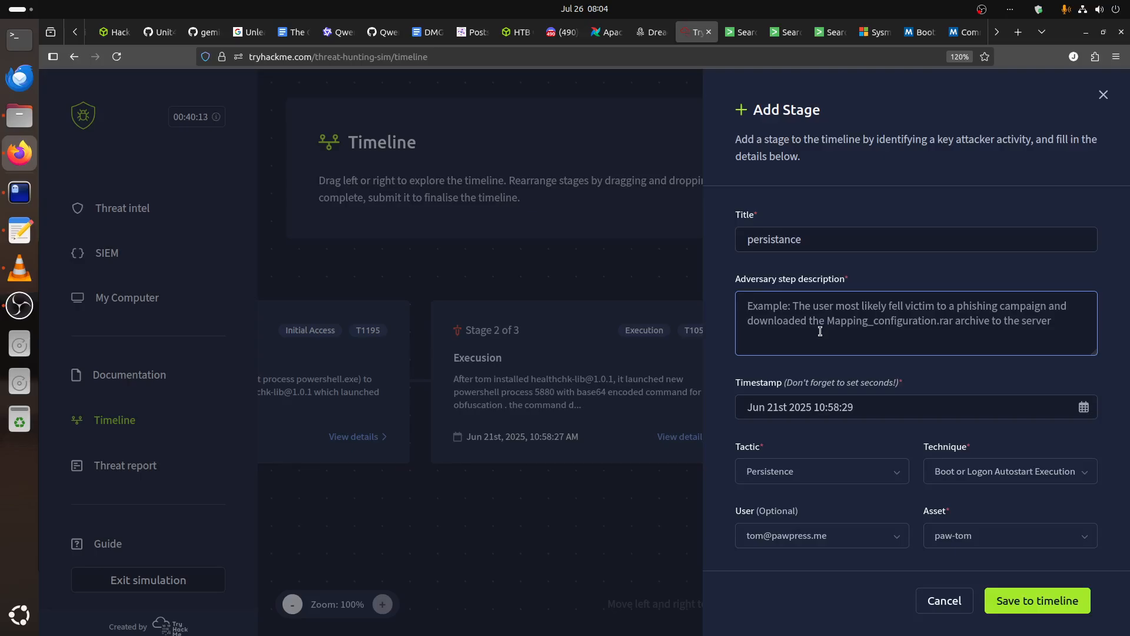
{"action": "type", "text": "This "}
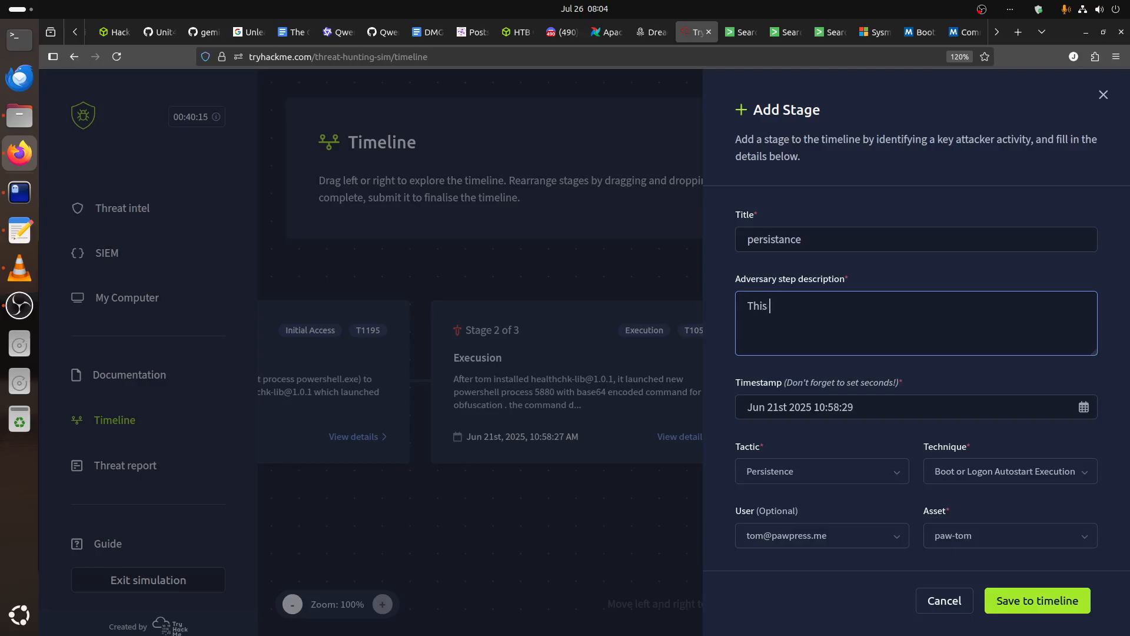
{"action": "type", "text": "seond"}
{"action": "key", "text": "BackSpace"}
{"action": "key", "text": "BackSpace"}
{"action": "key", "text": "BackSpace"}
{"action": "type", "text": "cond"}
{"action": "type", "text": "encoded powershell"}
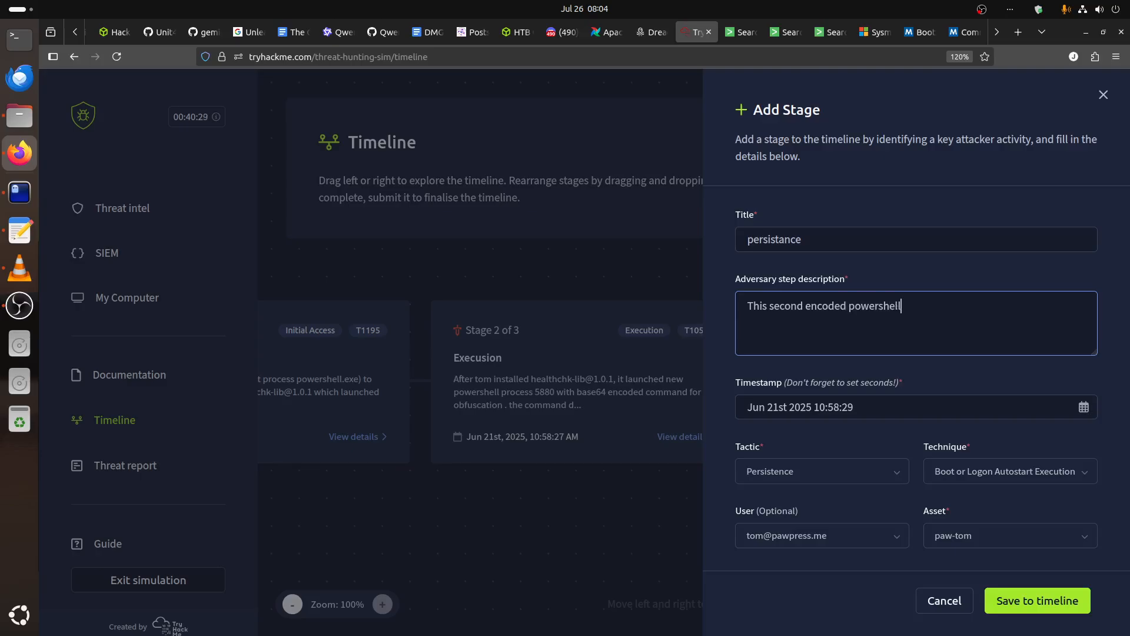
{"action": "type", "text": " also contained a perss"}
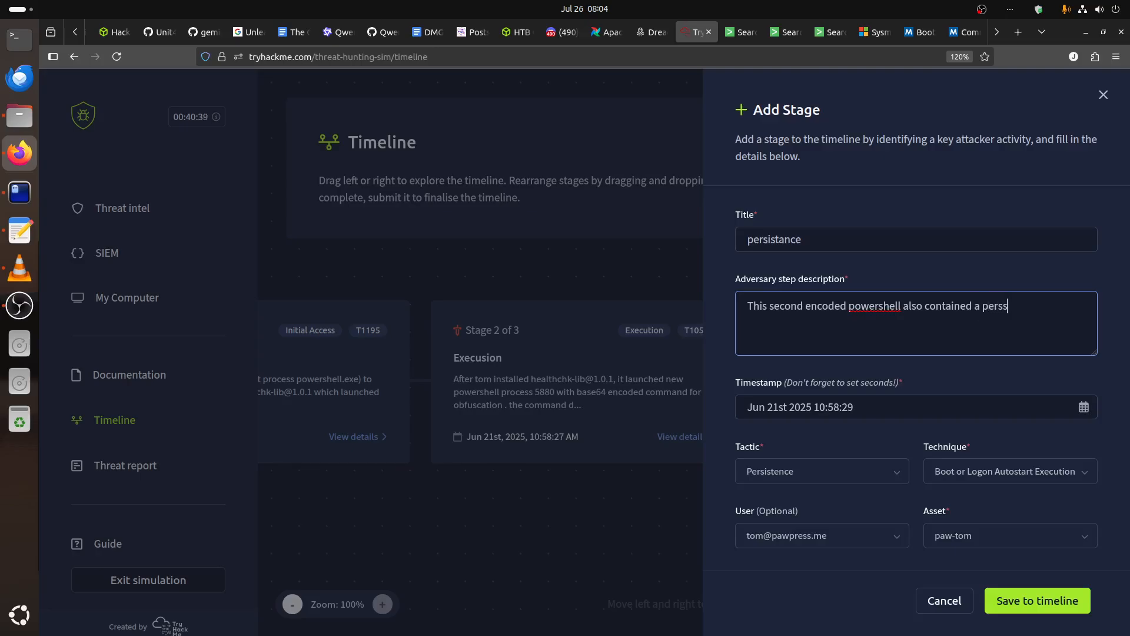
{"action": "type", "text": "itence command"}
Continue the description with "also contained a persistence command", correcting the spelling of "persistence".
{"action": "right_click", "coordinate": [1009, 304]}
{"action": "left_click", "coordinate": [1024, 328]}
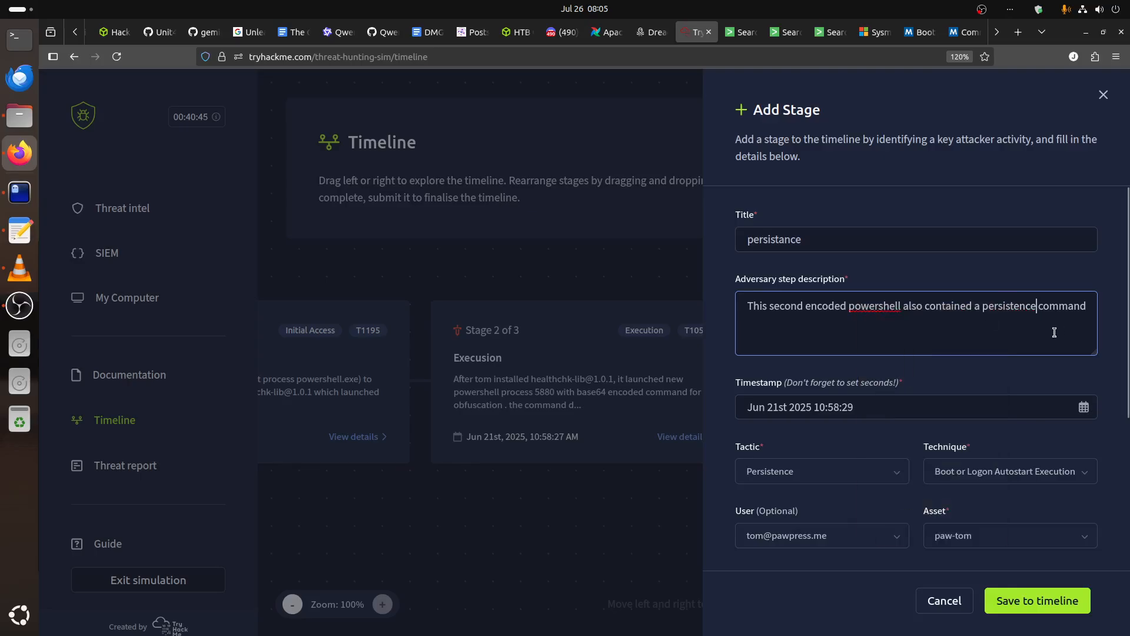
{"action": "left_click", "coordinate": [1084, 312]}
Complete the description's sentence with "to add an entry to registry for auto start program".
{"action": "type", "text": "to add an "}
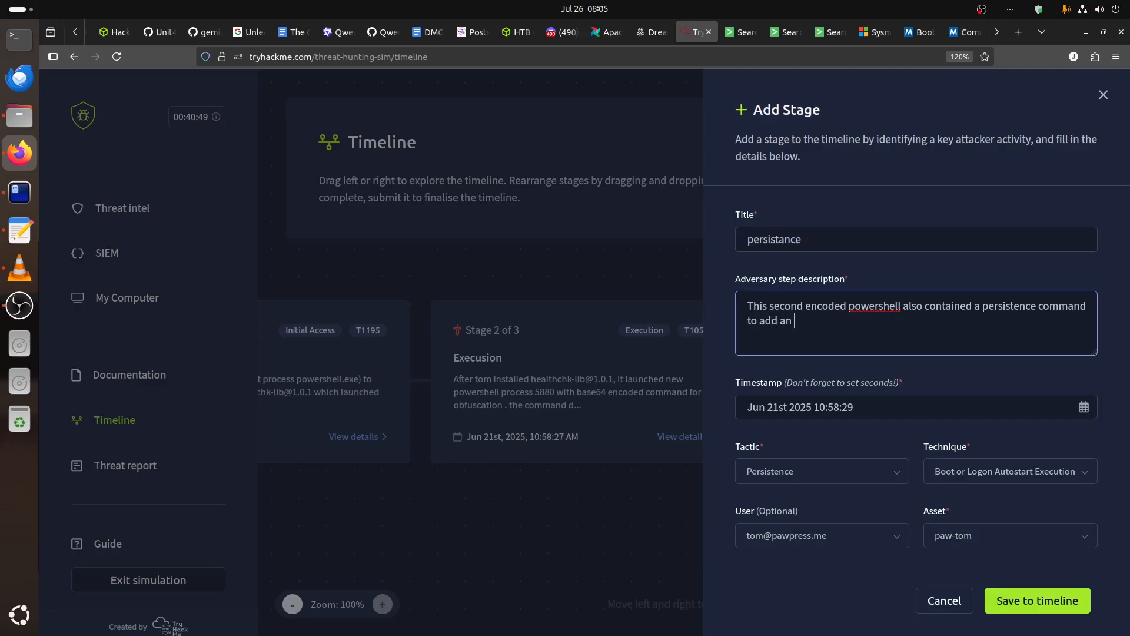
{"action": "type", "text": "entry to registry"}
{"action": "type", "text": " to"}
{"action": "key", "text": "BackSpace"}
{"action": "key", "text": "BackSpace"}
{"action": "key", "text": "BackSpace"}
{"action": "type", "text": "fr "}
{"action": "type", "text": "or auto"}
{"action": "type", "text": " start program"}
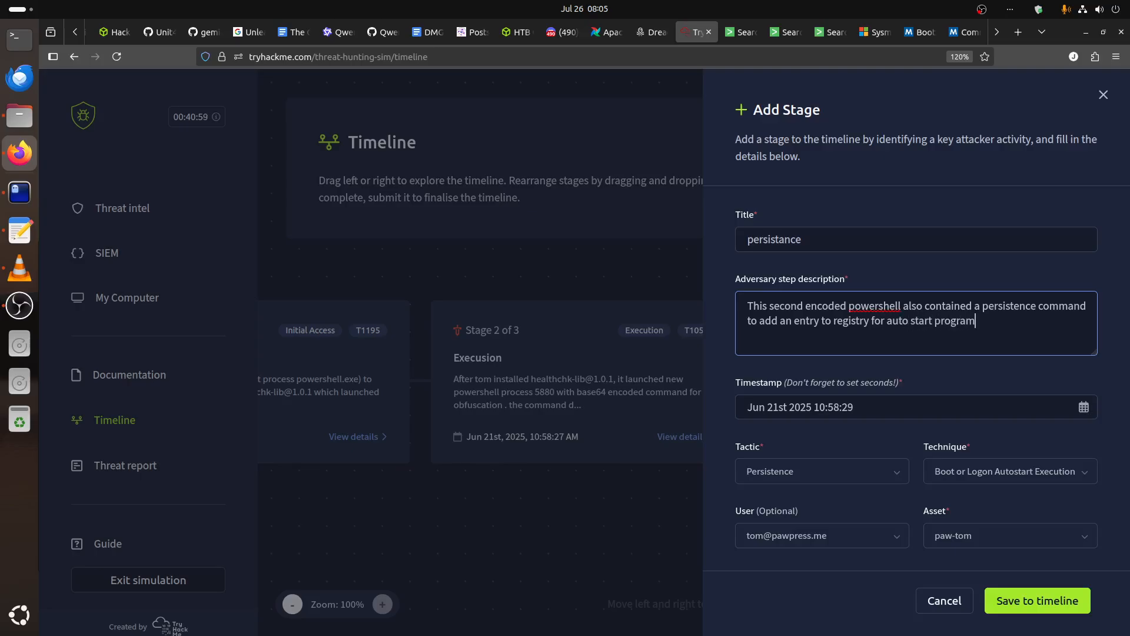
Switch to the Ghostty terminal to consult the decoded PowerShell persistence script.
{"action": "left_click", "coordinate": [17, 202]}
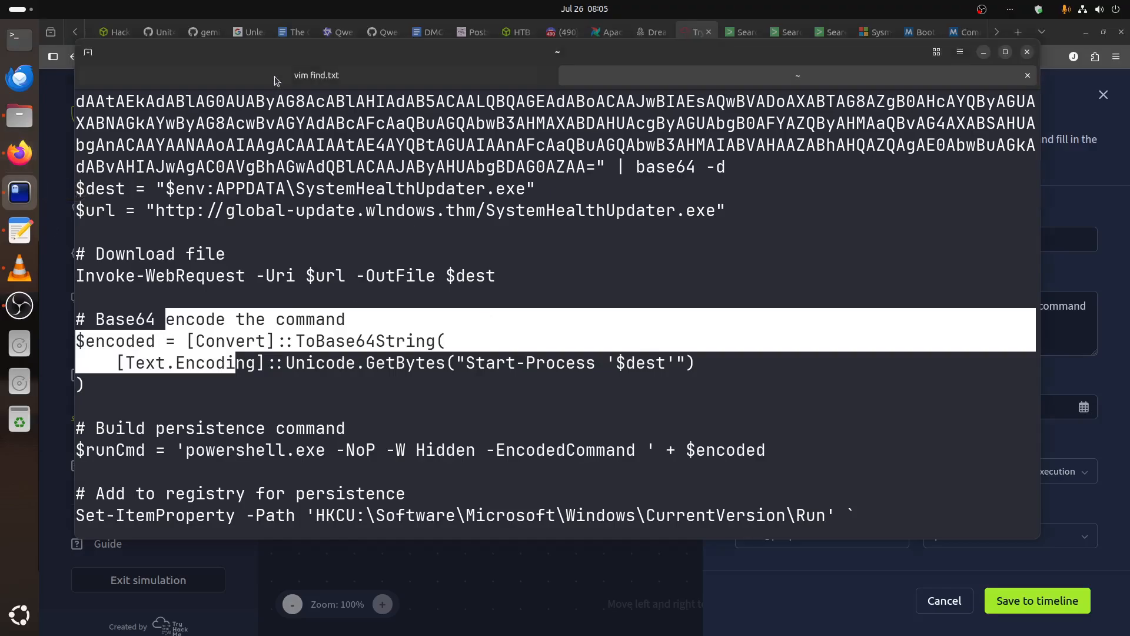
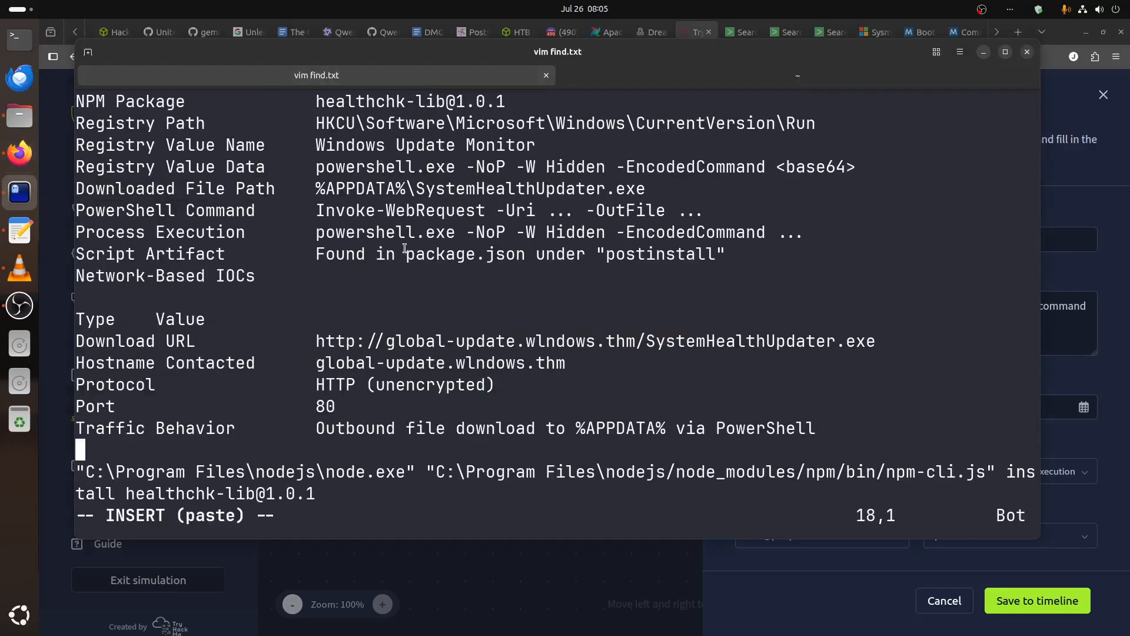
Switch from the find.txt notes to the terminal session with the decoded PowerShell script to review its registry persistence command.
{"action": "key", "text": "ctrl+Tab"}
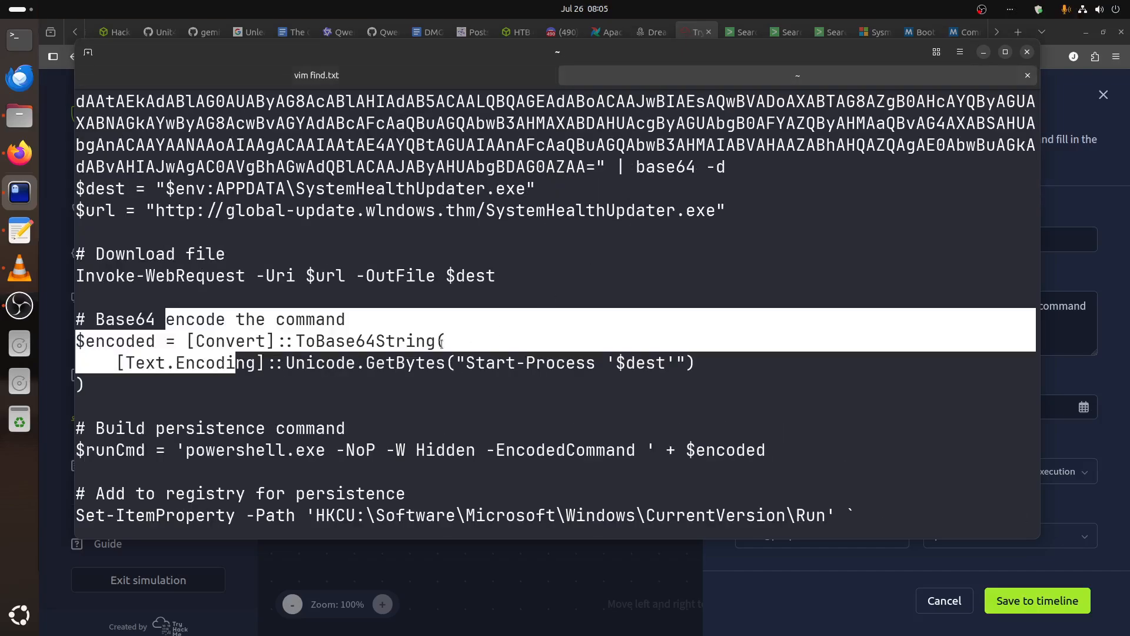
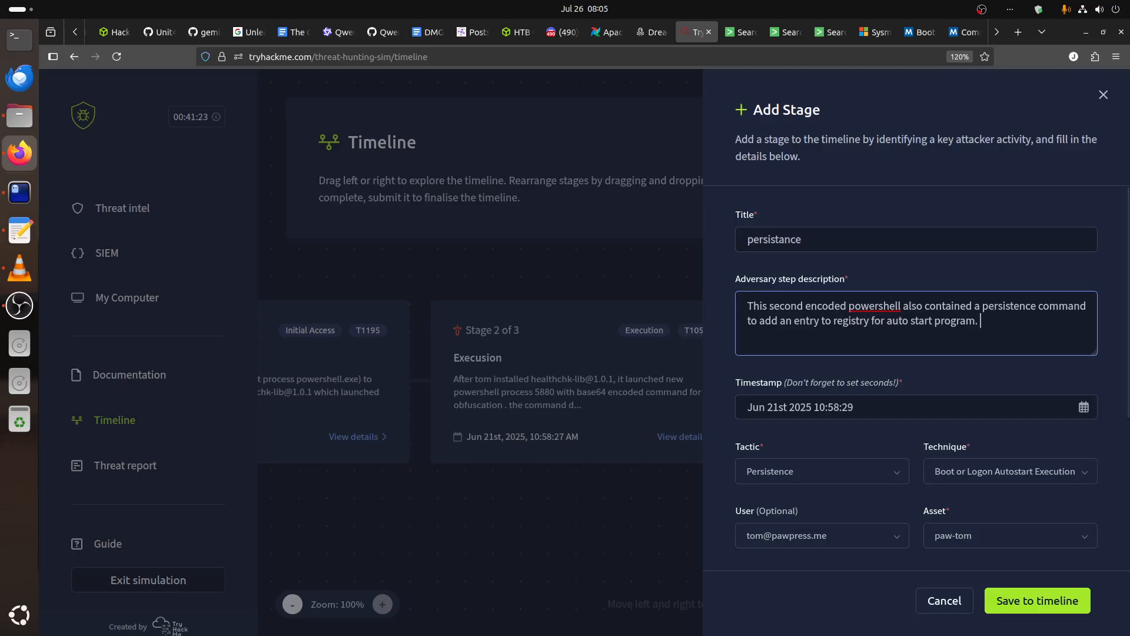
Extend the persistence stage's adversary step description with "attacker used base64 encoded command $runCmd", correcting the misspelled "attacher".
{"action": "type", "text": "tache"}
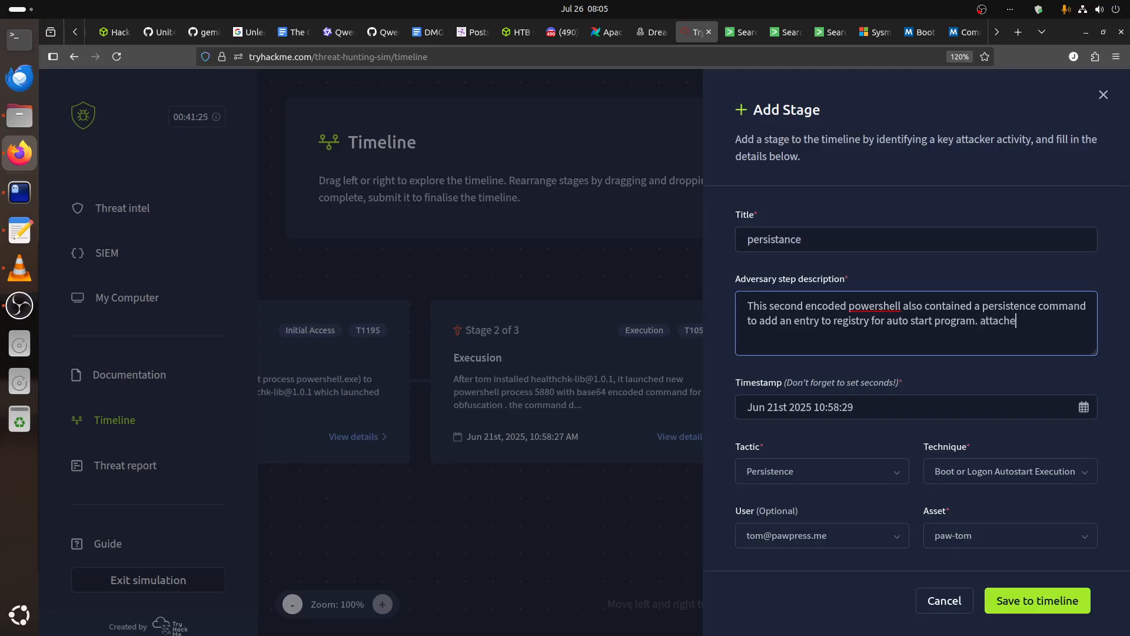
{"action": "type", "text": "r used"}
{"action": "right_click", "coordinate": [1004, 322]}
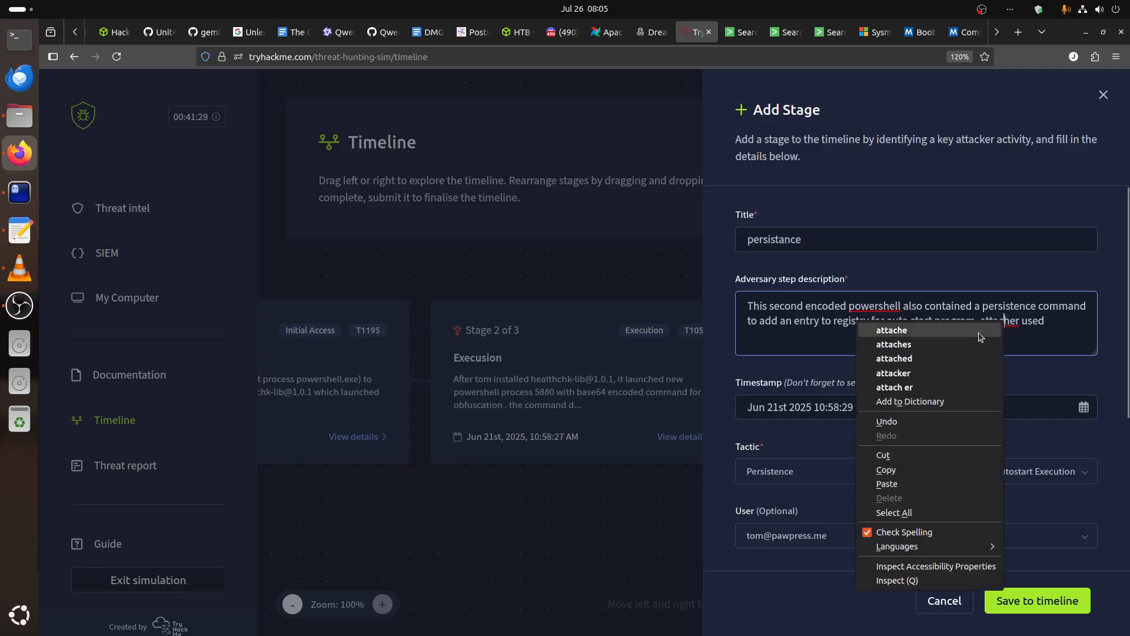
{"action": "key", "text": "Escape"}
{"action": "double_click", "coordinate": [1001, 321]}
{"action": "type", "text": "at"}
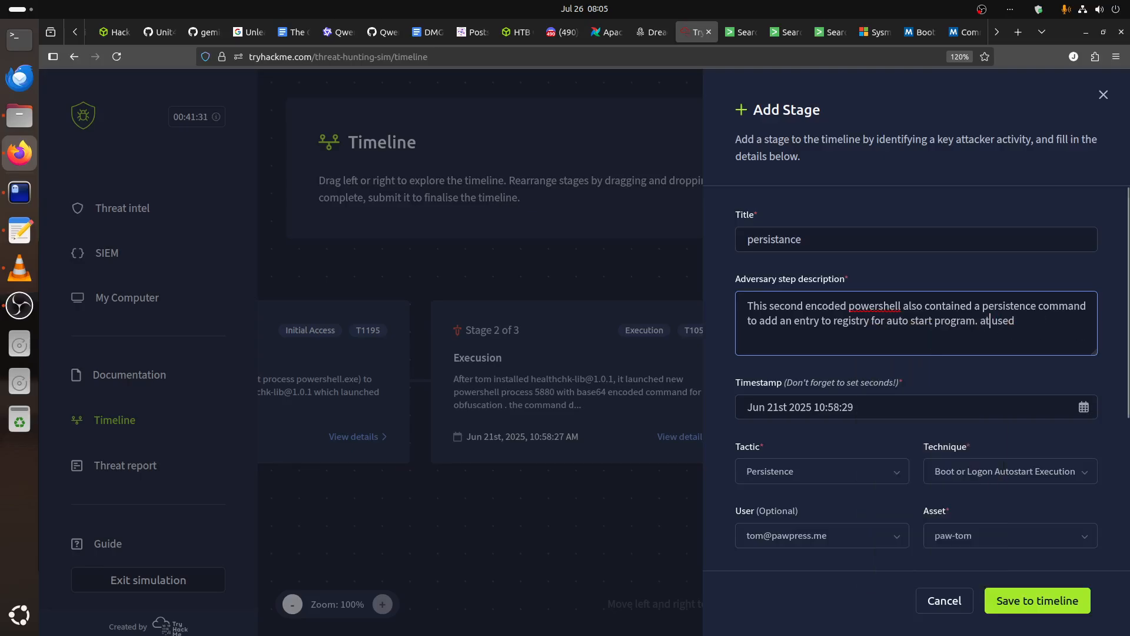
{"action": "type", "text": "tacker used base"}
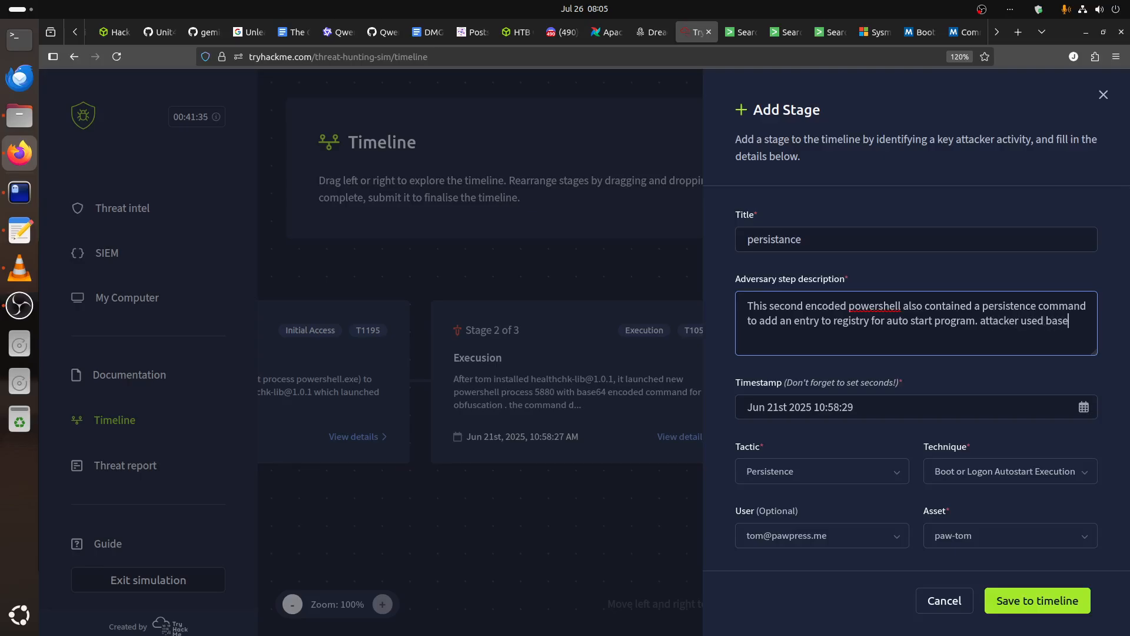
{"action": "type", "text": "64 encoded command"}
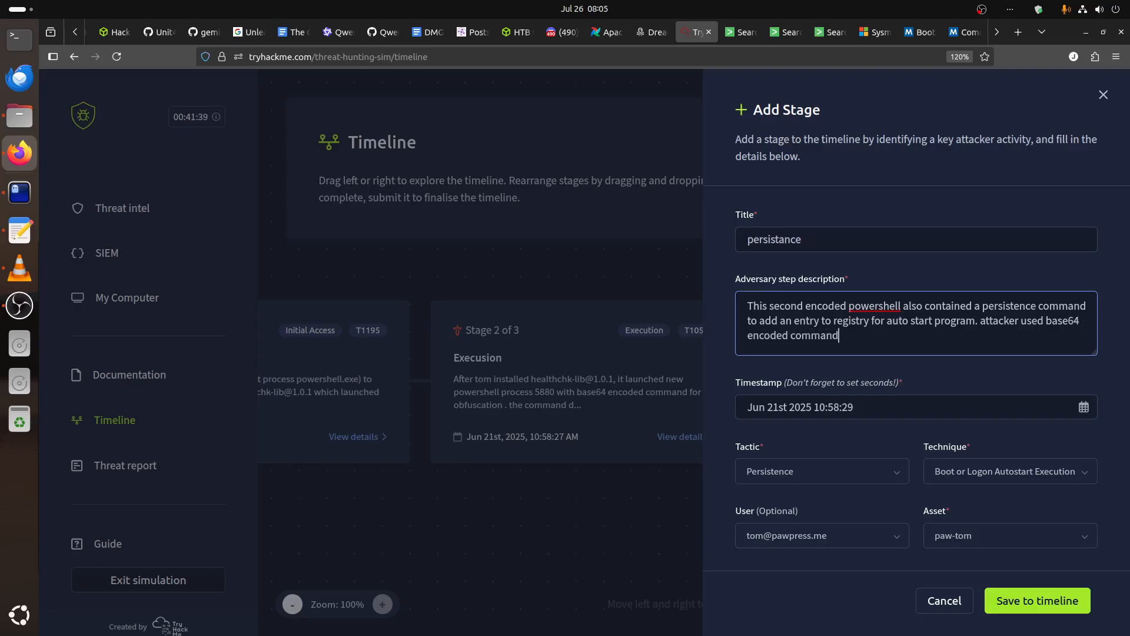
{"action": "type", "text": " $runCmd and add"}
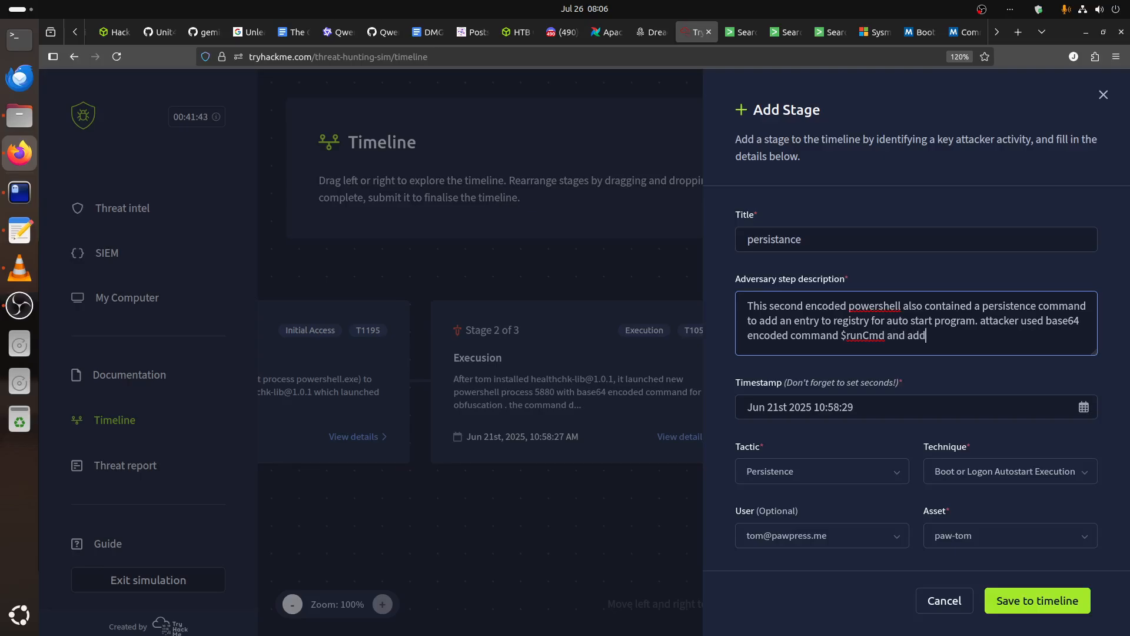
{"action": "type", "text": "ed new entry to Run register key"}
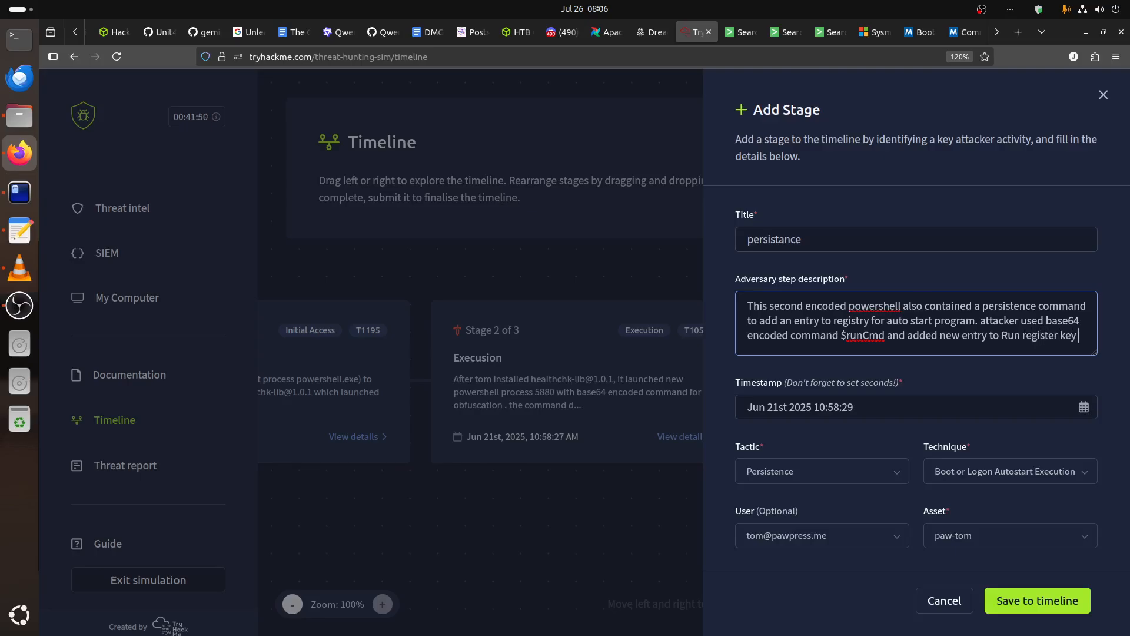
Switch to the terminal with the decoded PowerShell script to look up the Run key path and entry name.
{"action": "left_click", "coordinate": [20, 193]}
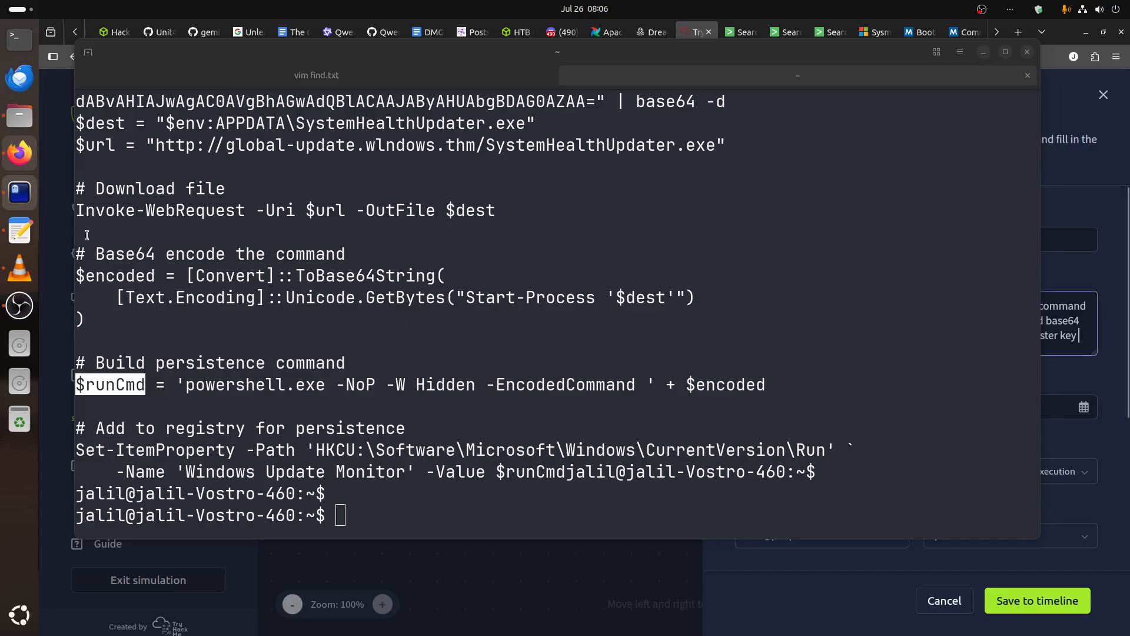
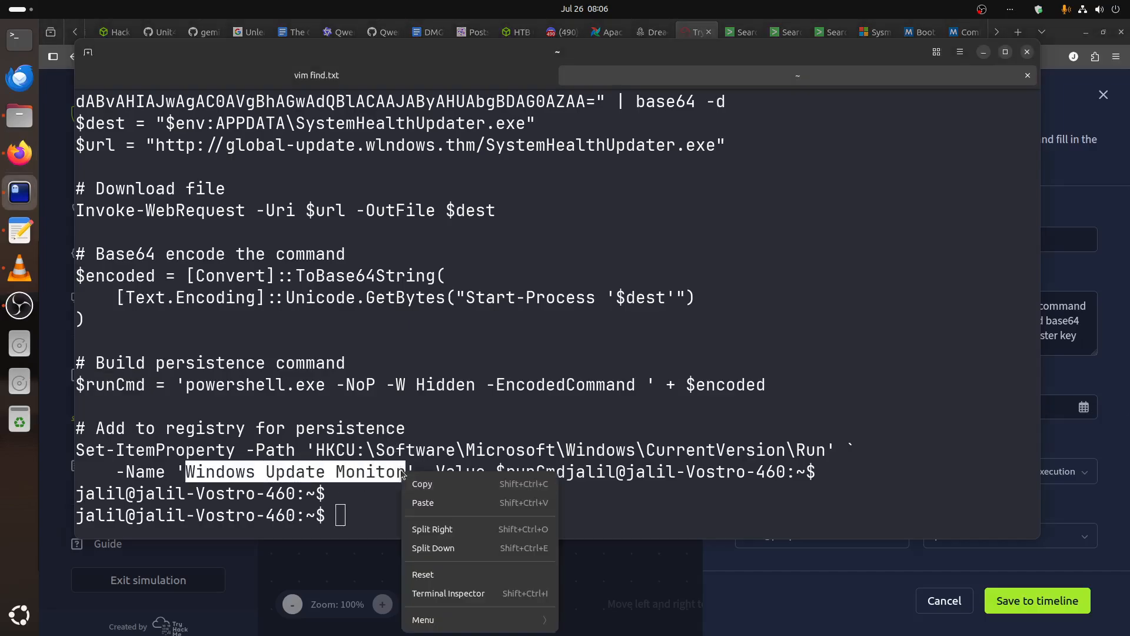
Copy the Run key entry name from the decoded script and append "with name Windows Update Monitor" to the persistence stage's adversary step description.
{"action": "left_click", "coordinate": [450, 478]}
{"action": "left_click", "coordinate": [1085, 342]}
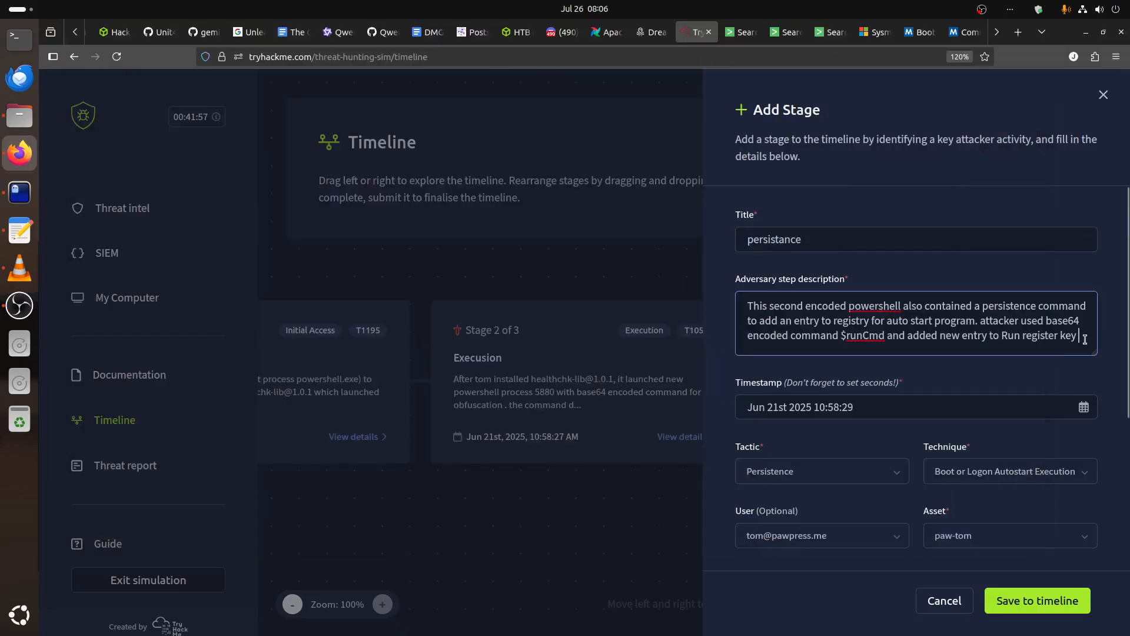
{"action": "type", "text": "with name Windows Update Monitor"}
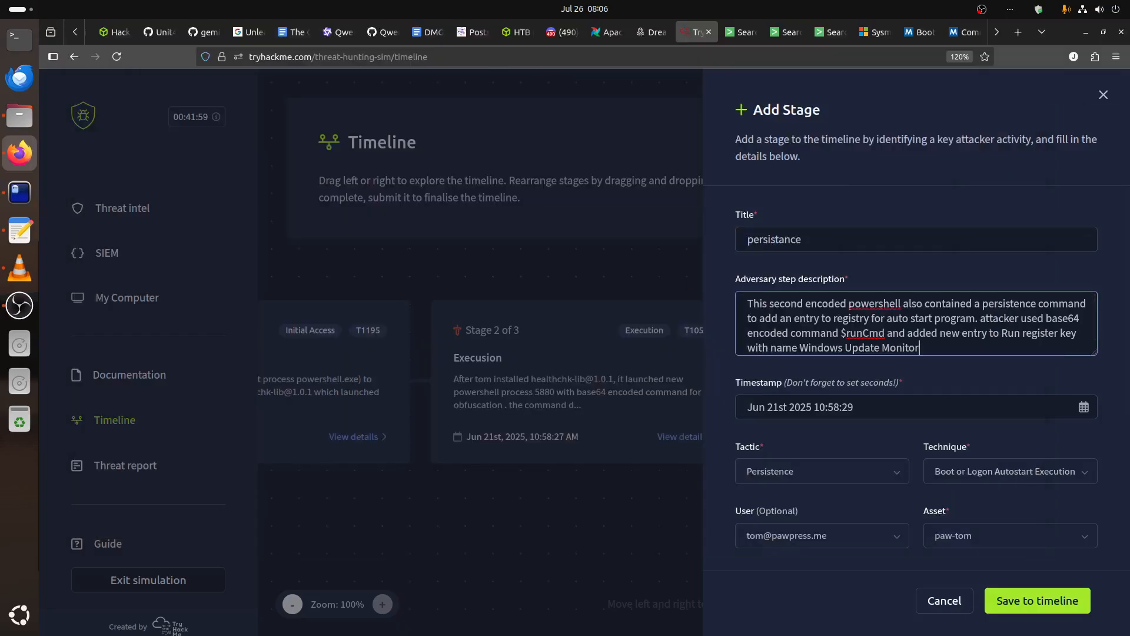
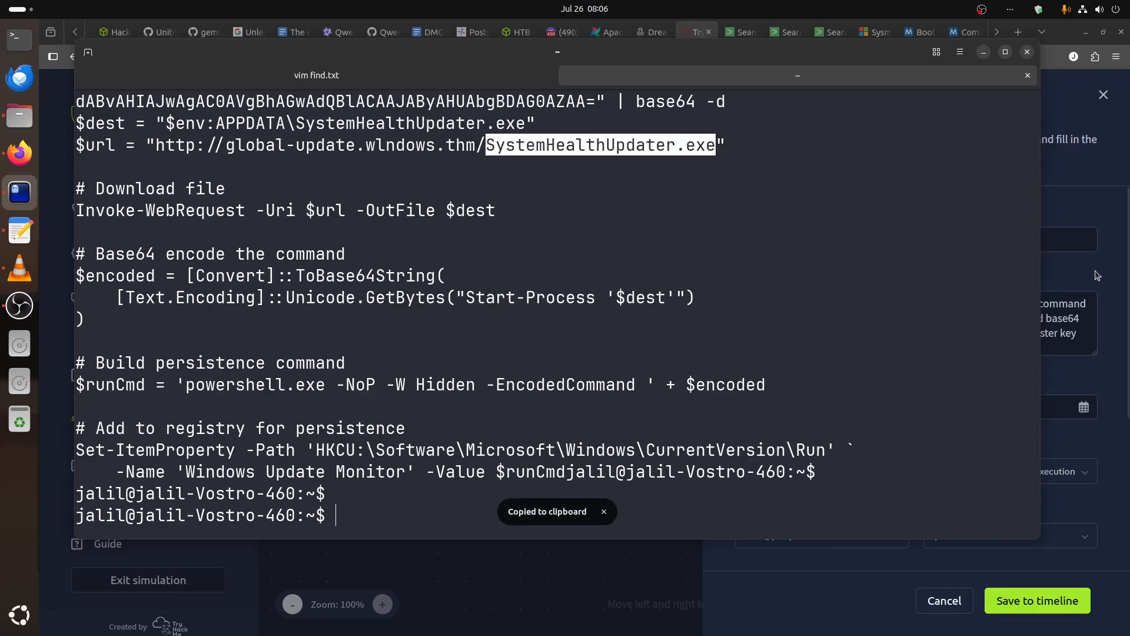
Append "which auto start the downloaded program SystemHealthUpdater.exe" to the persistence stage's adversary step description in the browser.
{"action": "key", "text": "alt+Tab"}
{"action": "left_click", "coordinate": [953, 350]}
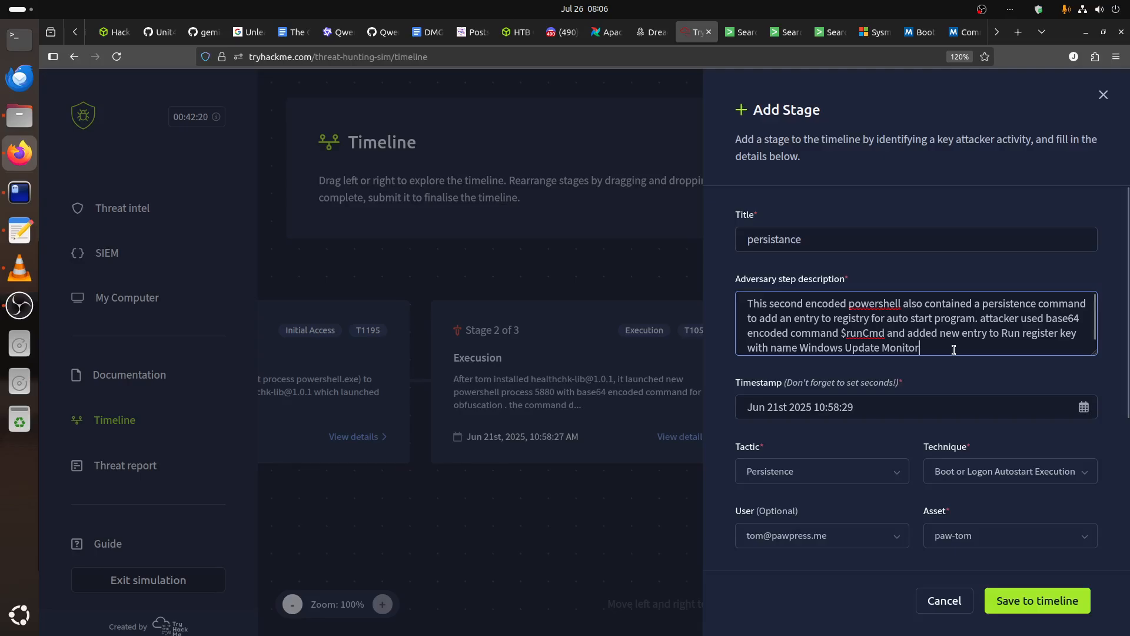
{"action": "type", "text": "which a"}
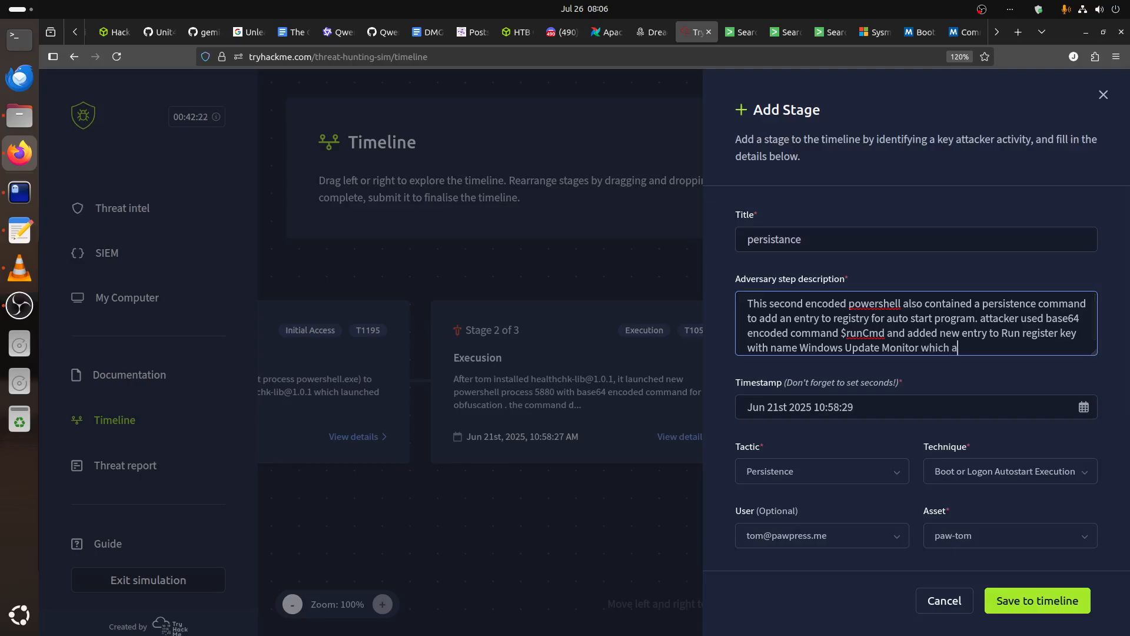
{"action": "type", "text": "uto start the downloaded program"}
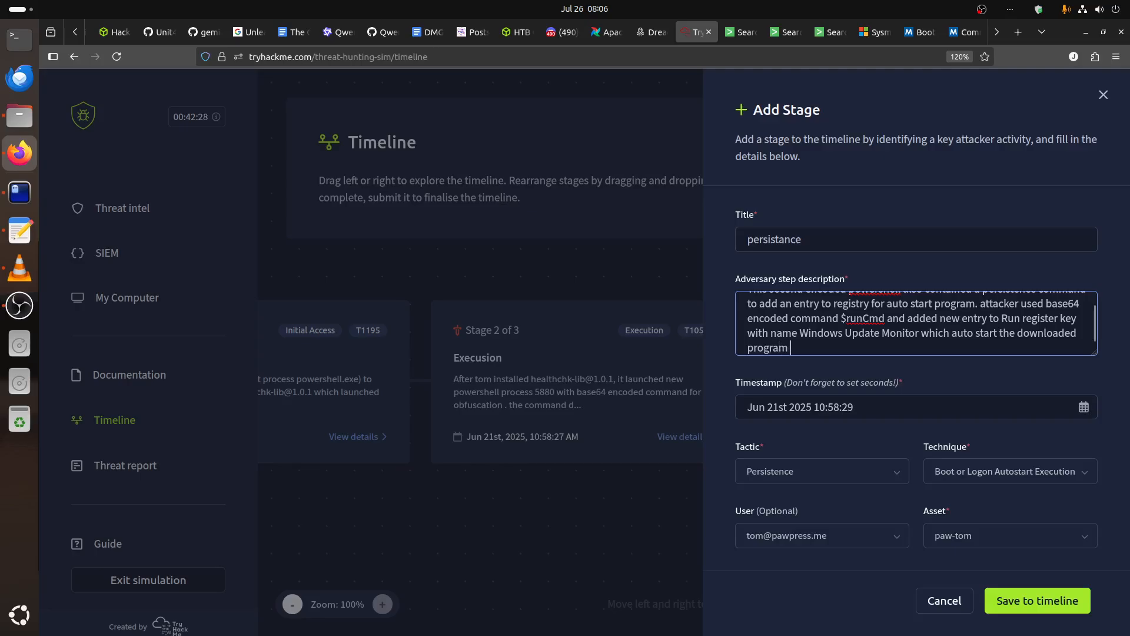
{"action": "key", "text": "ctrl+v"}
Copy the Registry Value Name line from the find.txt notes into the stage's IOC list so it reads "Registry Value Name Windows Update Monitor".
{"action": "scroll", "coordinate": [935, 429], "scroll_direction": "down", "scroll_amount": 2}
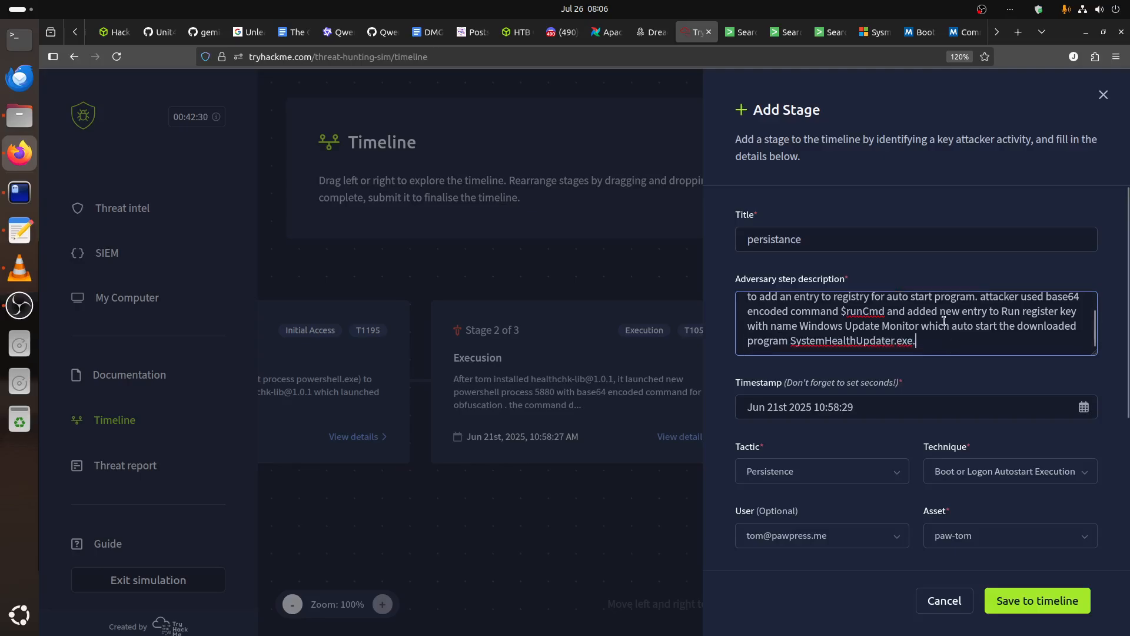
{"action": "scroll", "coordinate": [935, 428], "scroll_direction": "down", "scroll_amount": 2}
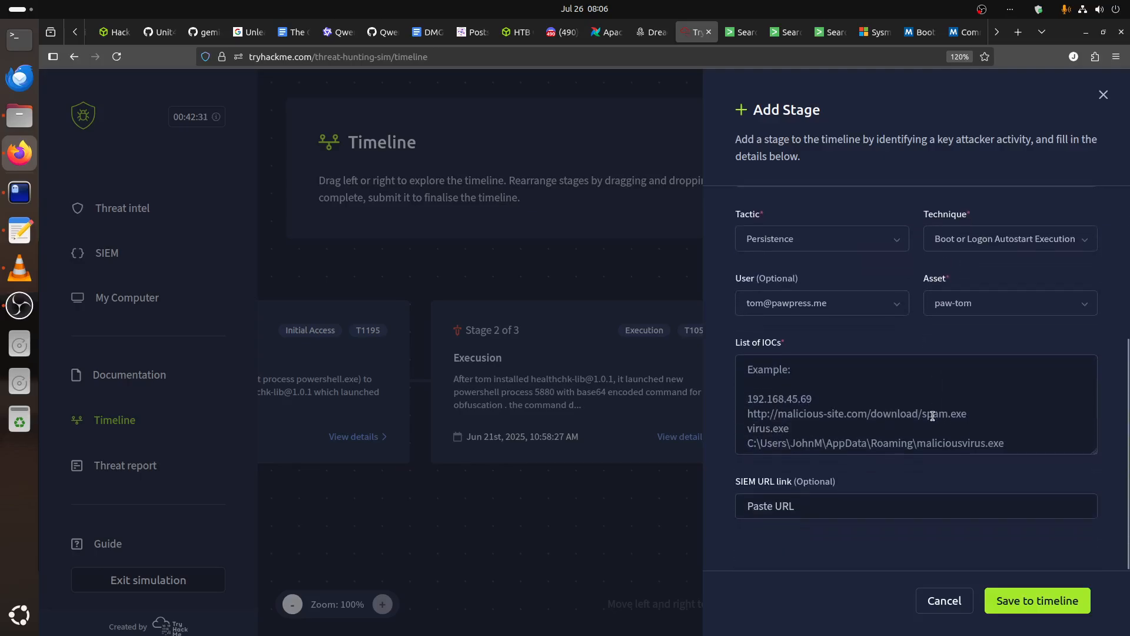
{"action": "left_click", "coordinate": [20, 193]}
{"action": "left_click", "coordinate": [268, 81]}
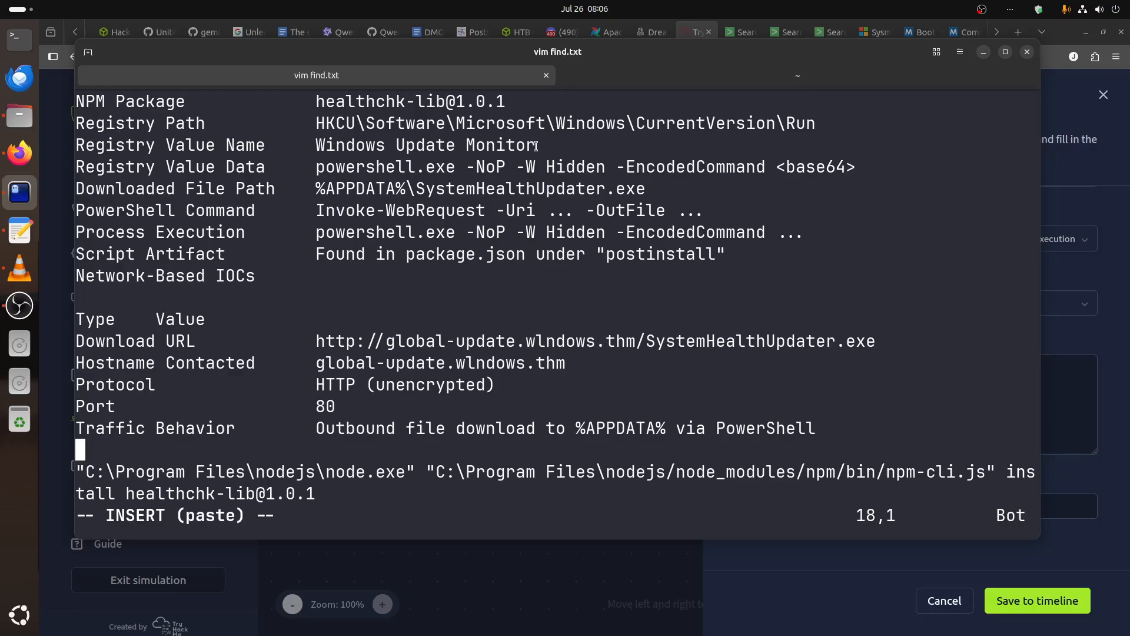
{"action": "left_click_drag", "start_coordinate": [535, 145], "coordinate": [101, 144]}
{"action": "right_click", "coordinate": [132, 140]}
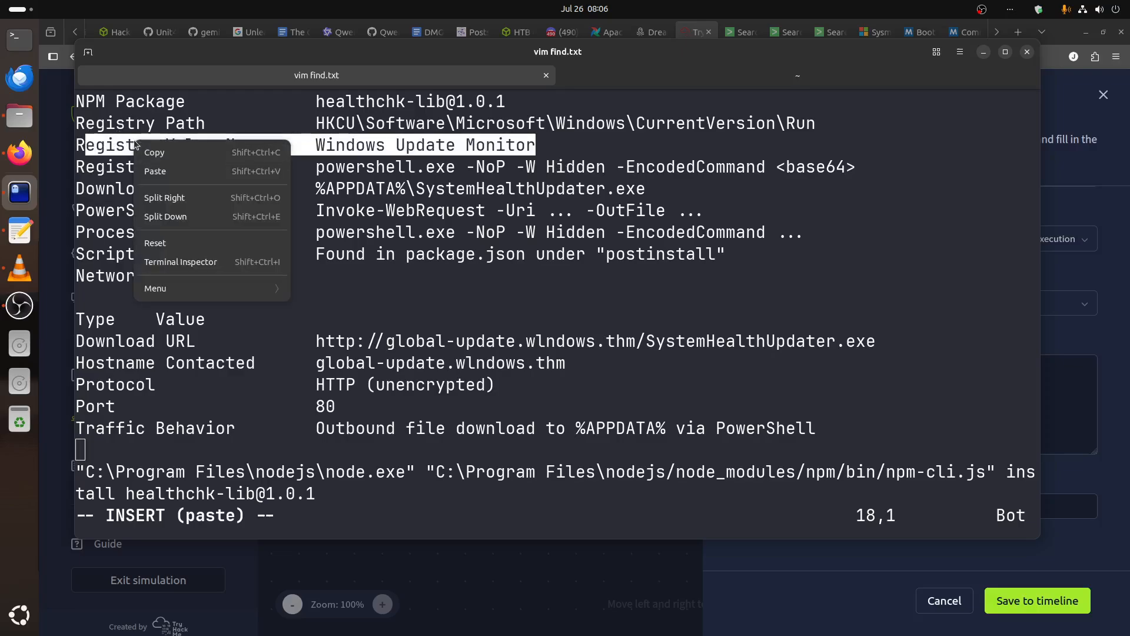
{"action": "left_click", "coordinate": [154, 151]}
{"action": "left_click", "coordinate": [788, 562]}
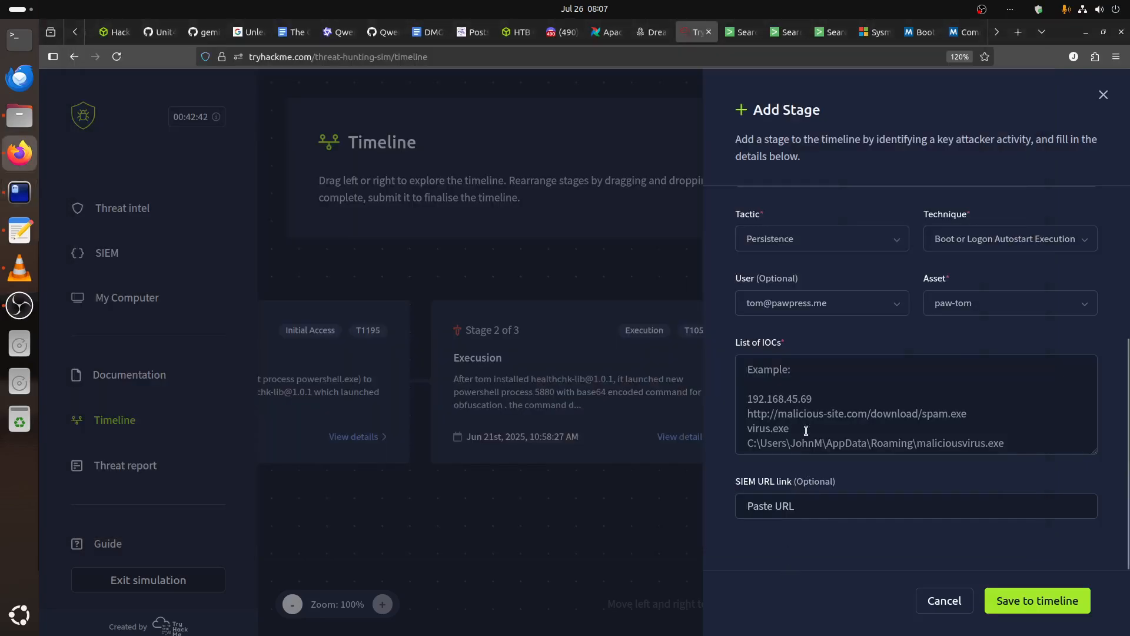
{"action": "left_click", "coordinate": [806, 431]}
{"action": "key", "text": "ctrl+v"}
{"action": "left_click", "coordinate": [748, 370]}
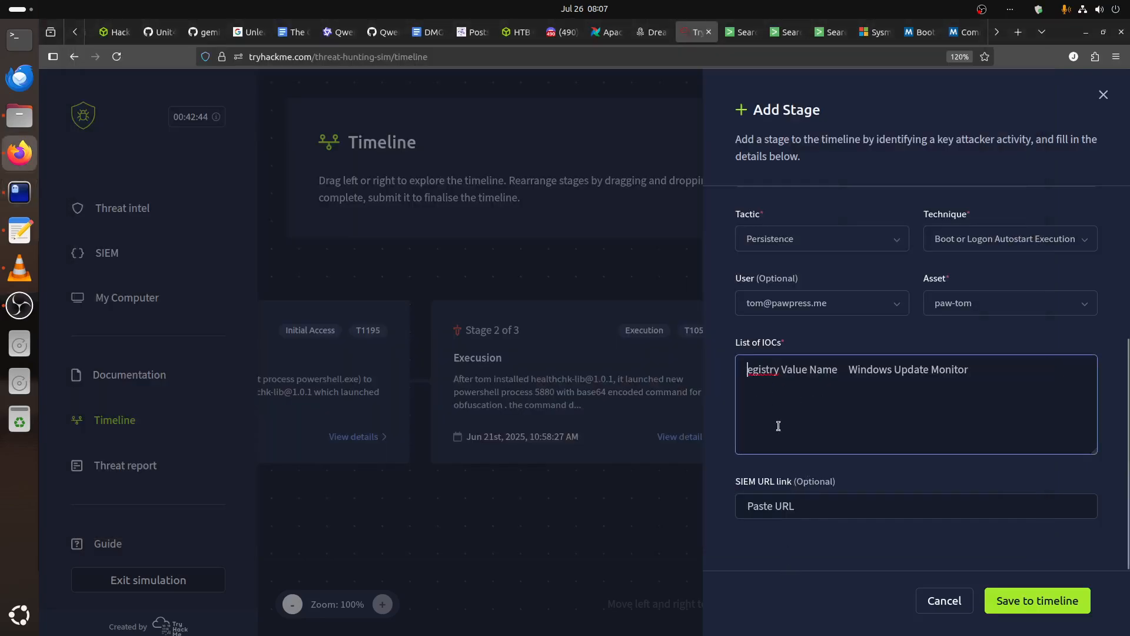
{"action": "type", "text": "R"}
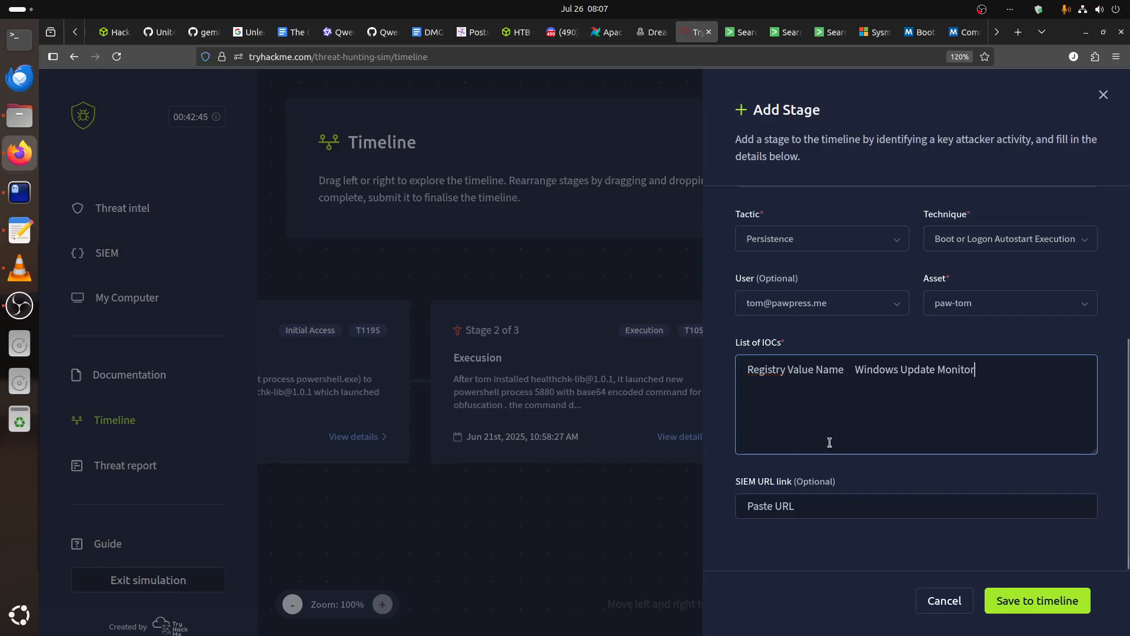
Copy the Registry Value Data line, "powershell.exe -NoP -W Hidden -EncodedCommand <base64>", from the notes onto a new line of the IOC list.
{"action": "left_click", "coordinate": [19, 192]}
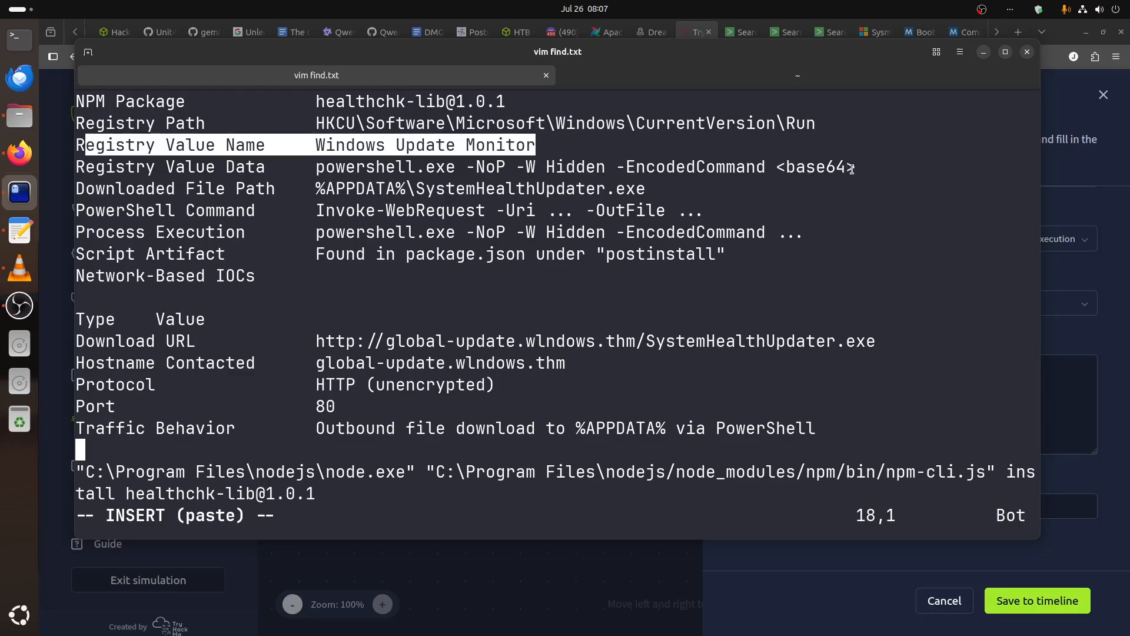
{"action": "left_click_drag", "start_coordinate": [853, 168], "coordinate": [59, 171]}
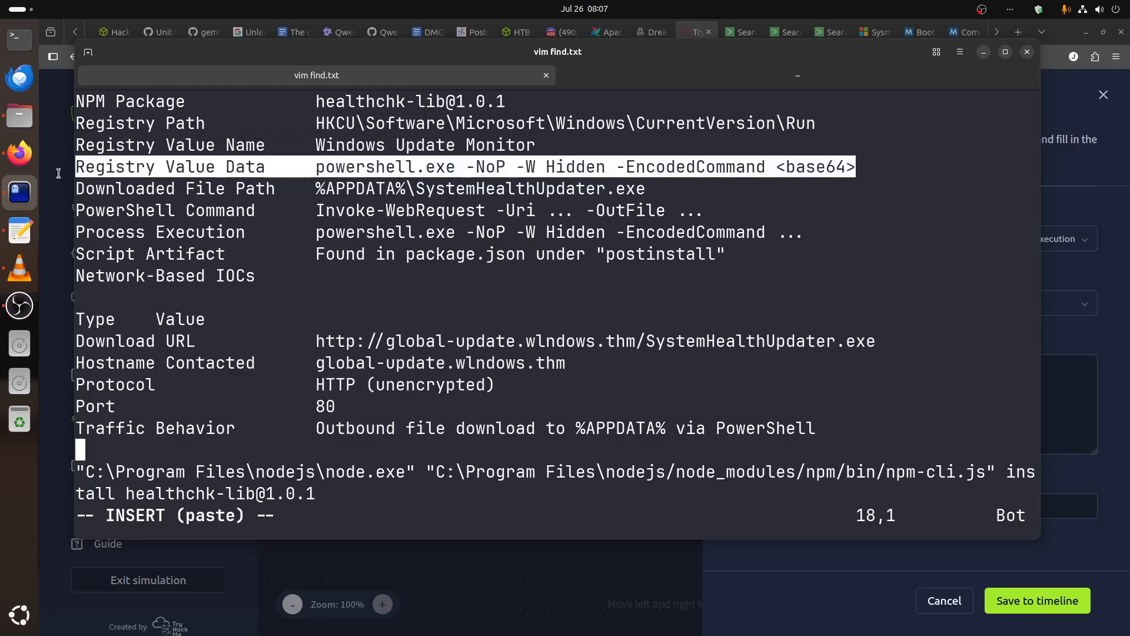
{"action": "right_click", "coordinate": [148, 171]}
{"action": "left_click", "coordinate": [168, 183]}
{"action": "key", "text": "alt+Tab"}
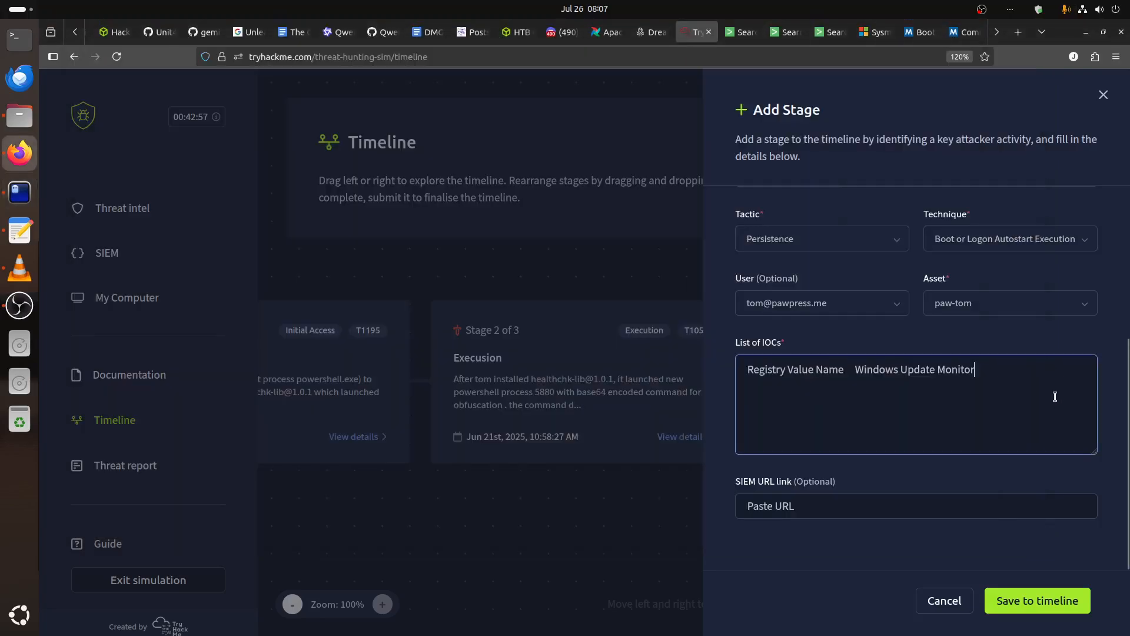
{"action": "key", "text": "Return"}
{"action": "key", "text": "ctrl+v"}
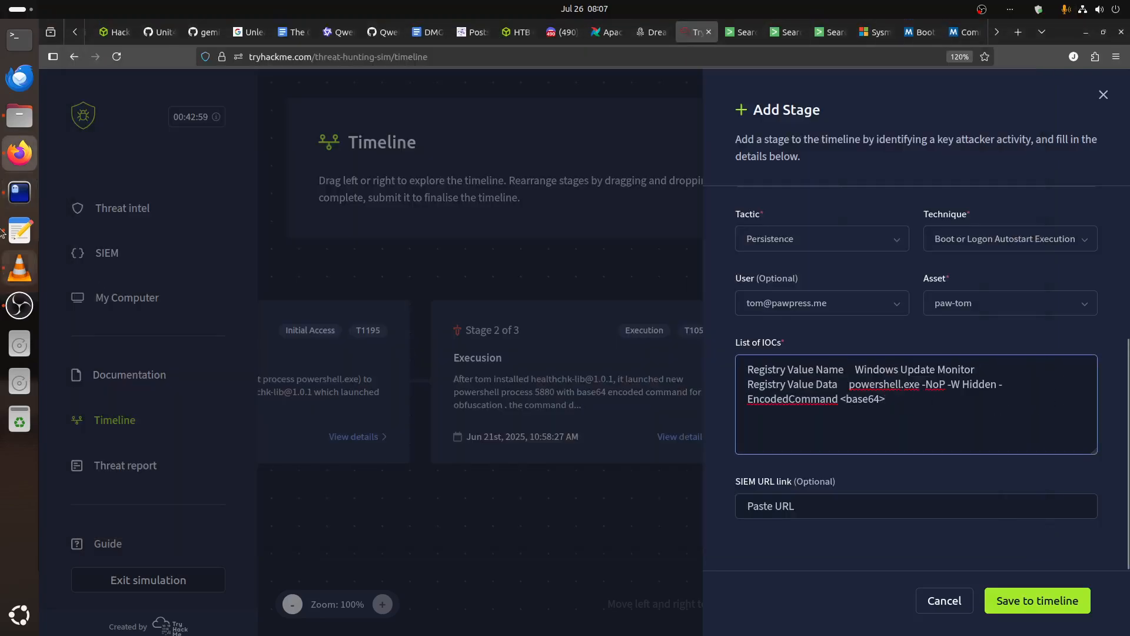
Check the registry persistence command in the decoded script in the terminal against the stage's IOC list.
{"action": "left_click", "coordinate": [13, 189]}
{"action": "key", "text": "ctrl+Tab"}
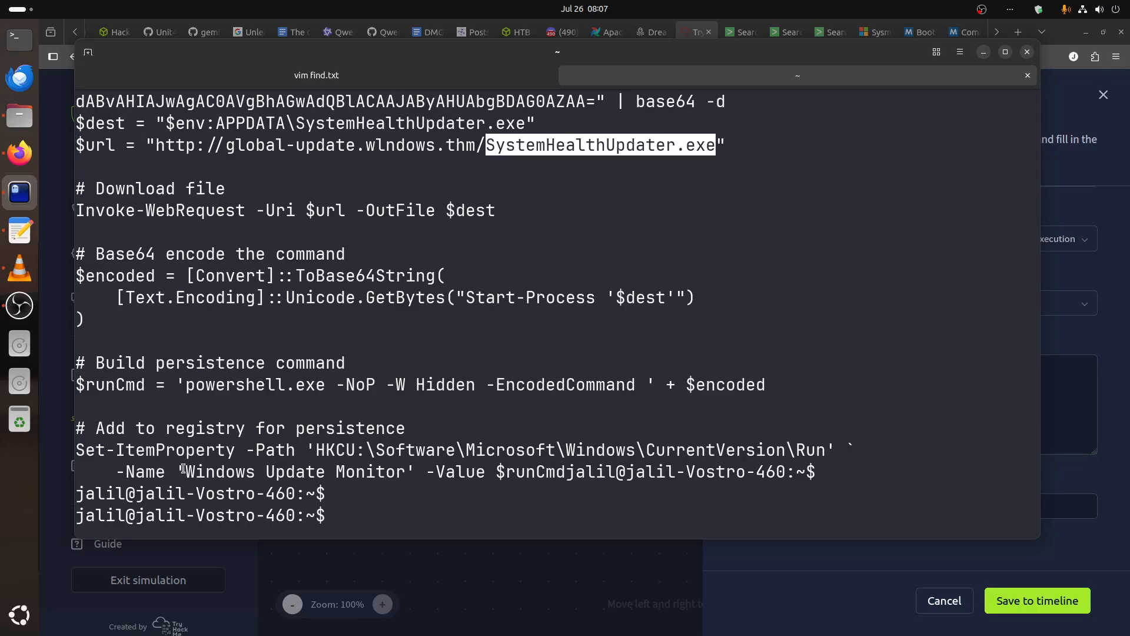
{"action": "left_click_drag", "start_coordinate": [185, 471], "coordinate": [420, 473]}
{"action": "left_click", "coordinate": [454, 472]}
{"action": "left_click", "coordinate": [778, 575]}
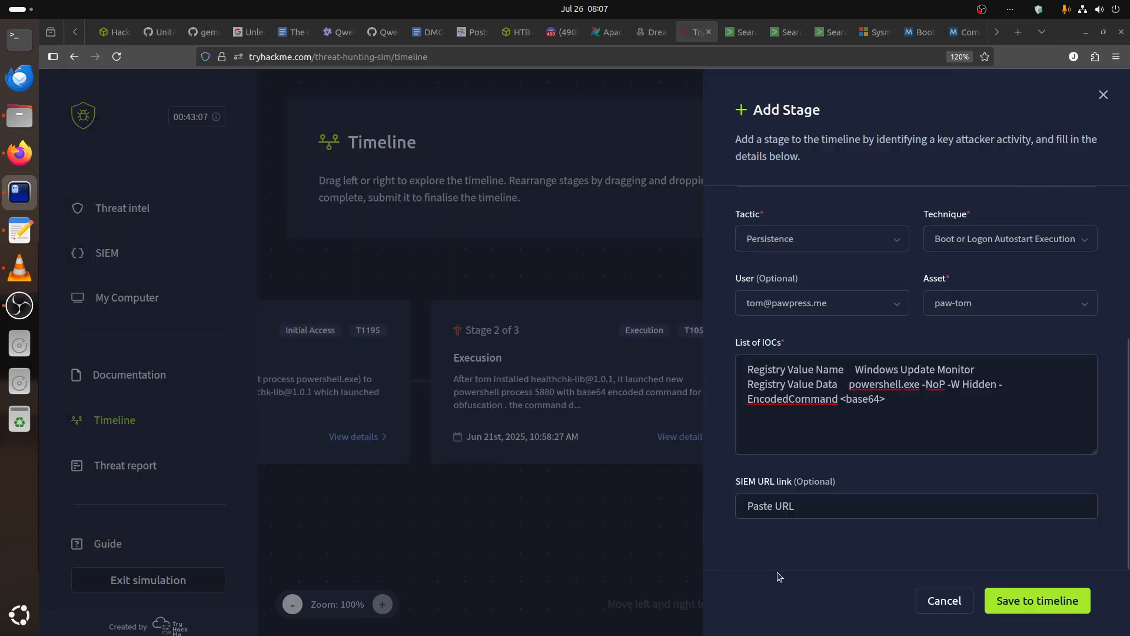
{"action": "key", "text": "alt+Tab"}
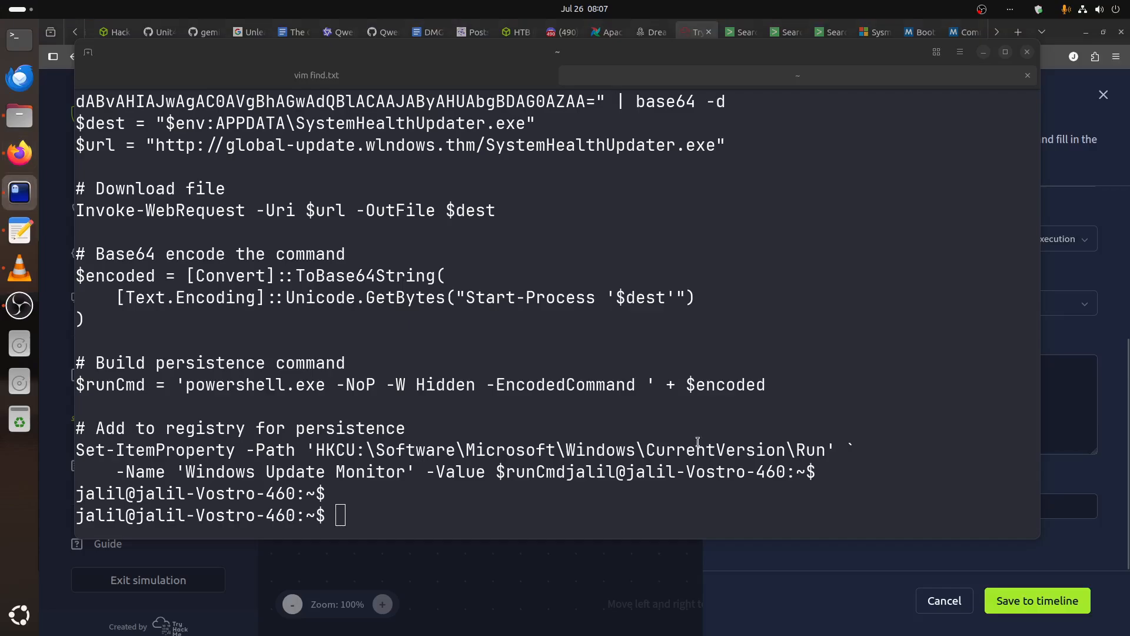
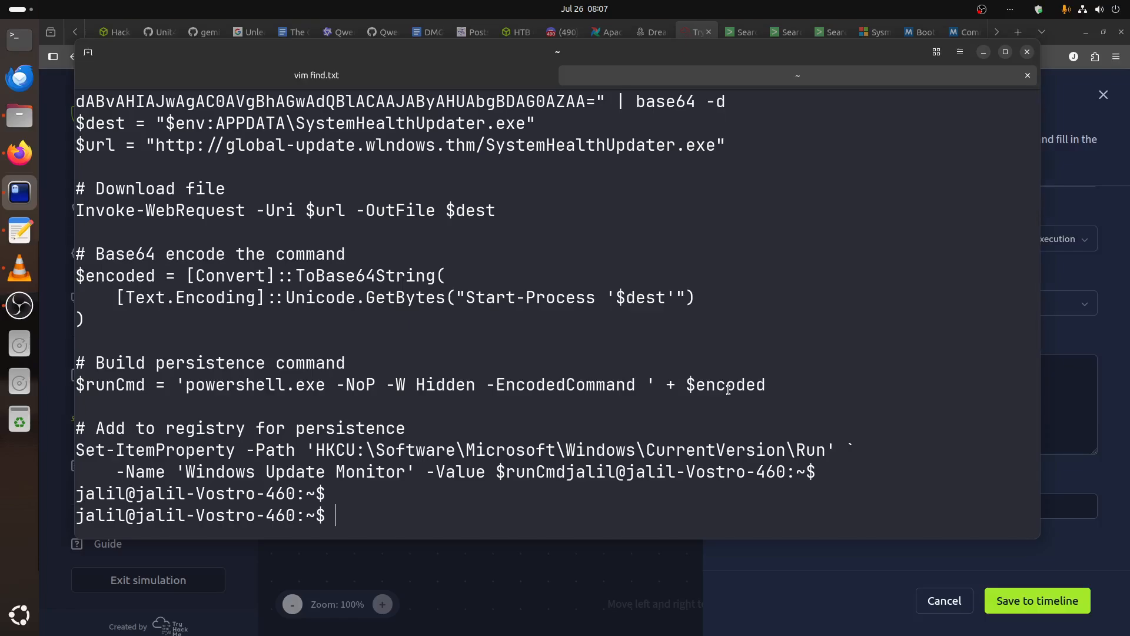
Switch from the terminal back to Firefox, to the persistence stage's IOC list in the TryHackMe timeline.
{"action": "key", "text": "alt+Tab"}
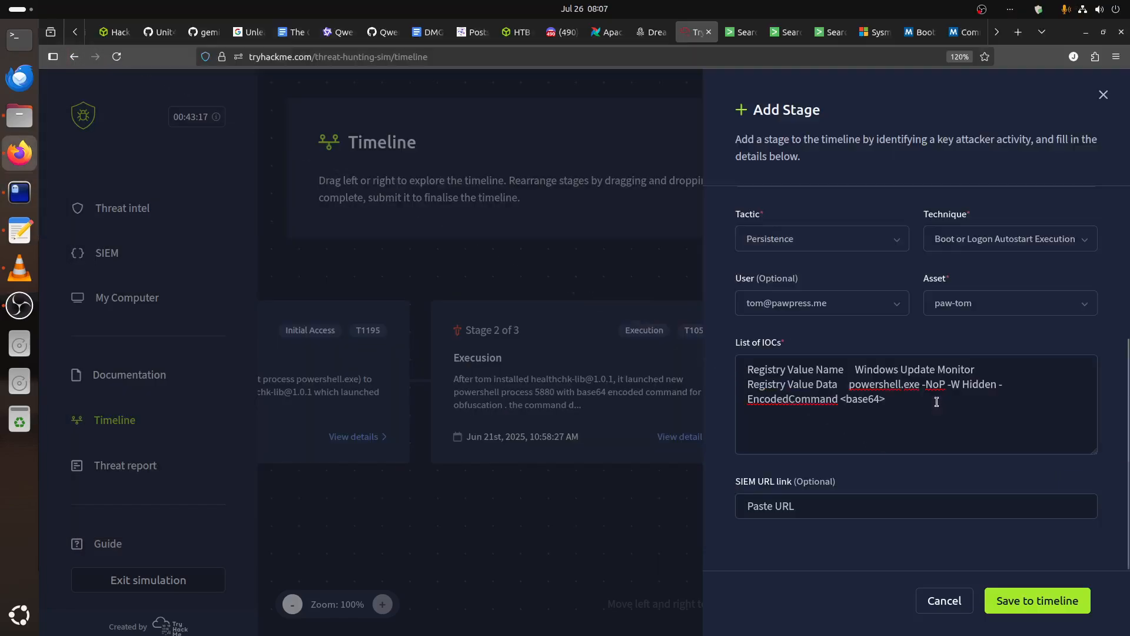
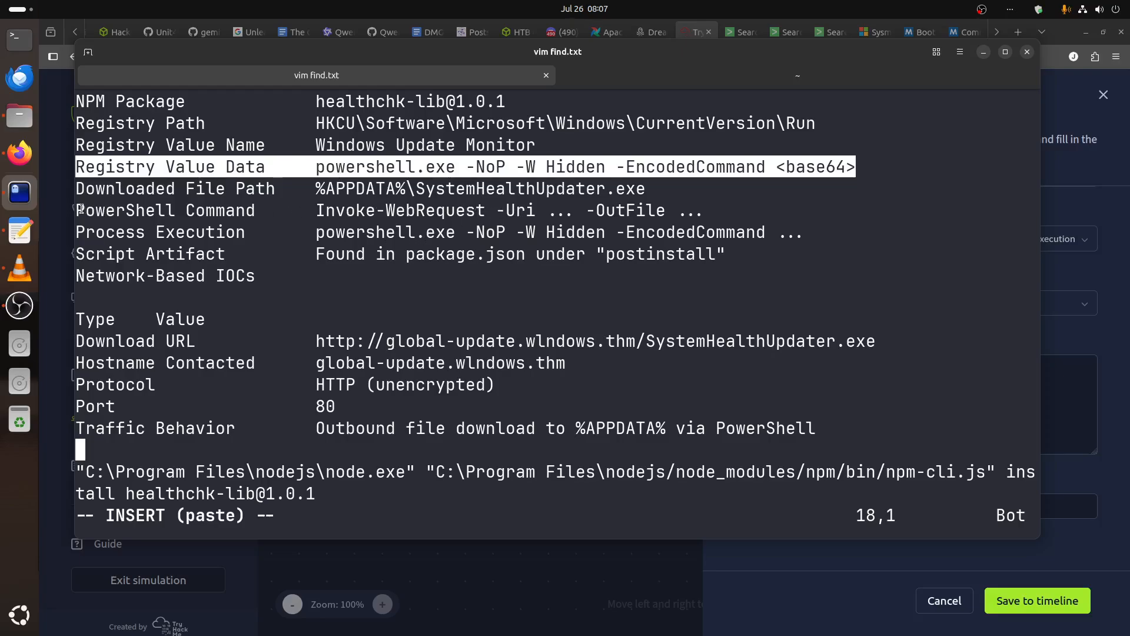
Review the PowerShell Command and Process Execution entries in find.txt, and bring up the terminal session holding the decoded persistence script.
{"action": "left_click_drag", "start_coordinate": [83, 210], "coordinate": [688, 215]}
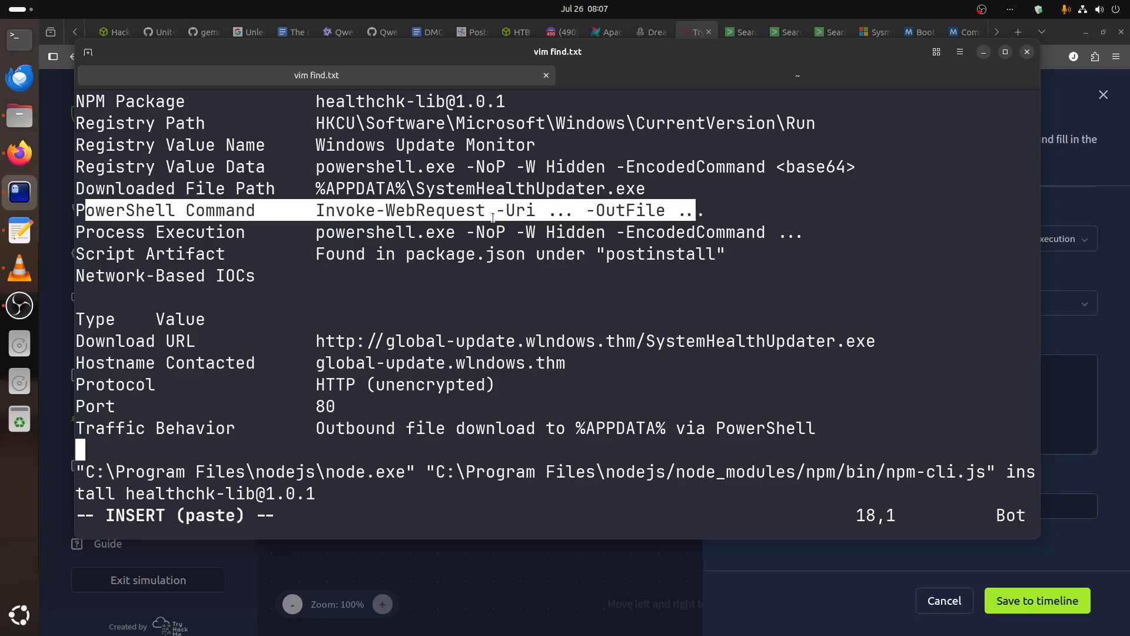
{"action": "left_click", "coordinate": [393, 234]}
{"action": "left_click_drag", "start_coordinate": [112, 207], "coordinate": [646, 234]}
{"action": "left_click", "coordinate": [647, 290]}
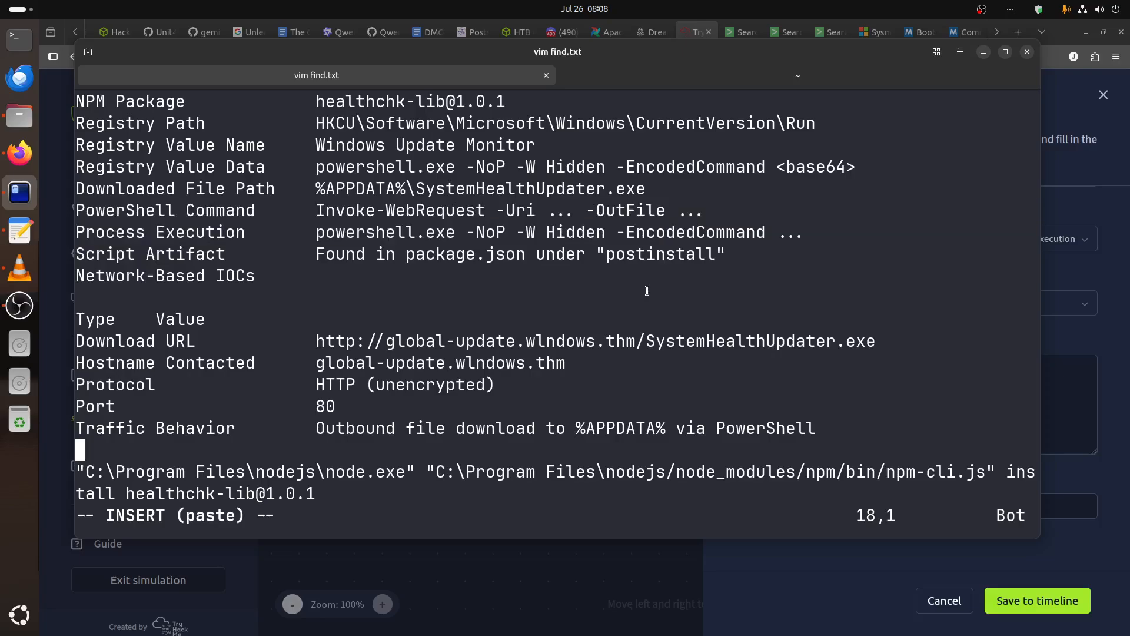
{"action": "left_click", "coordinate": [664, 81]}
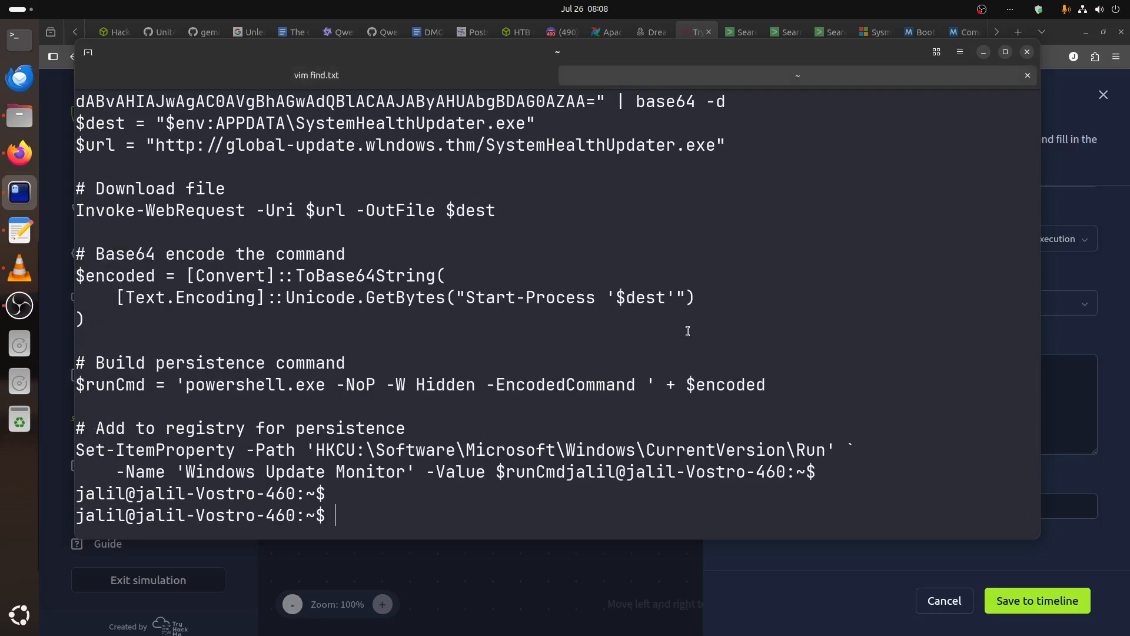
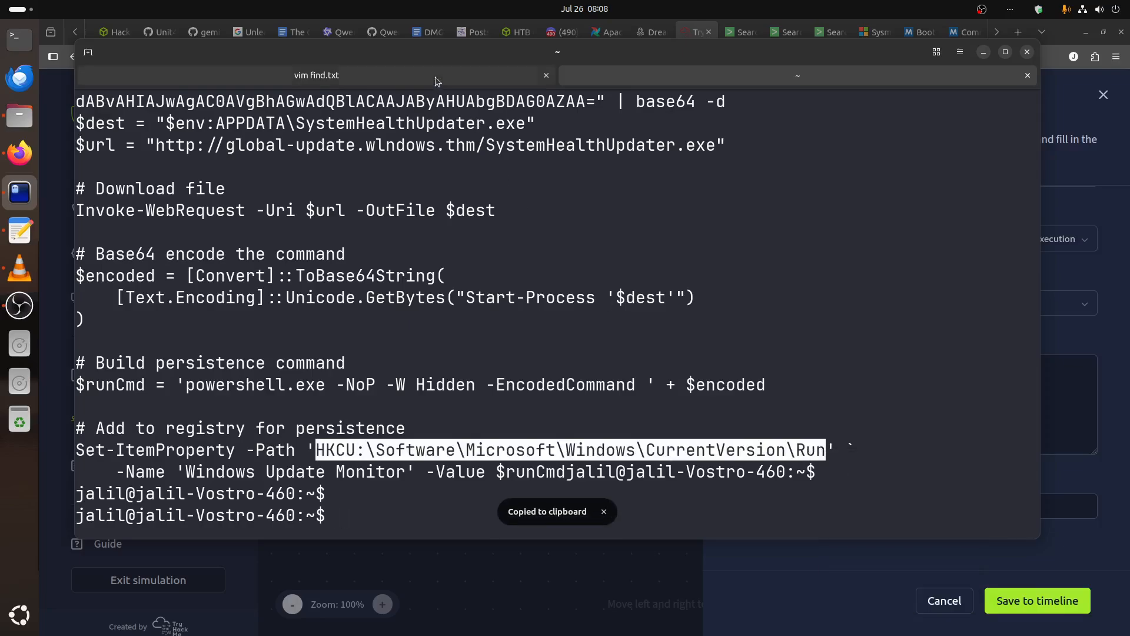
Add the line "Registry path: HKCU:\Software\Microsoft\Windows\CurrentVersion\Run" above the Registry Value Name entry in the persistence stage's list of IOCs.
{"action": "left_click", "coordinate": [316, 75]}
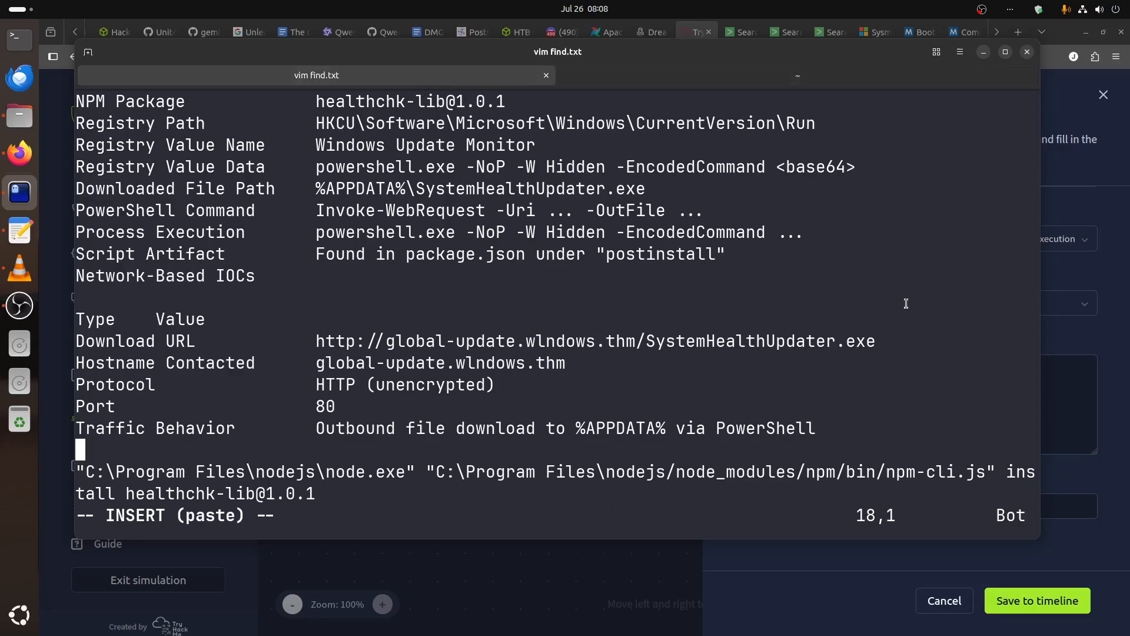
{"action": "left_click", "coordinate": [1076, 408]}
{"action": "type", "text": "Registry Value Name     Windows Update Monitor Registry Value Data     powershell.exe -NoP -W Hidden -EncodedCommand <base64>"}
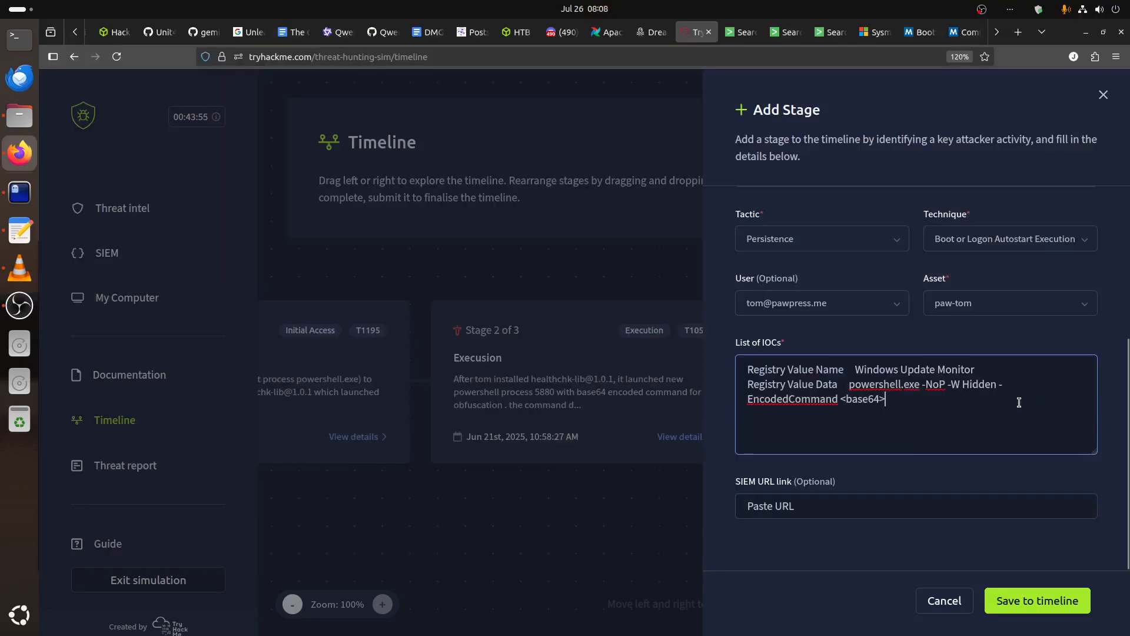
{"action": "key", "text": "Up"}
{"action": "key", "text": "Return"}
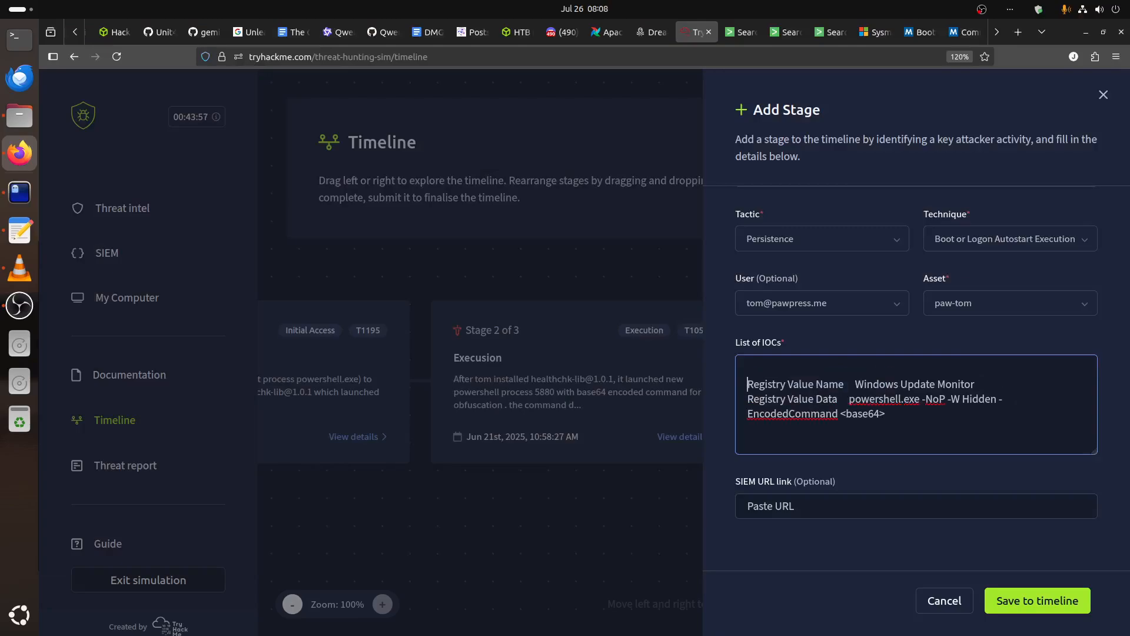
{"action": "type", "text": "Registry path:"}
{"action": "type", "text": "HKCU:\\Software\\Microsoft\\Windows\\CurrentVersion\\Run"}
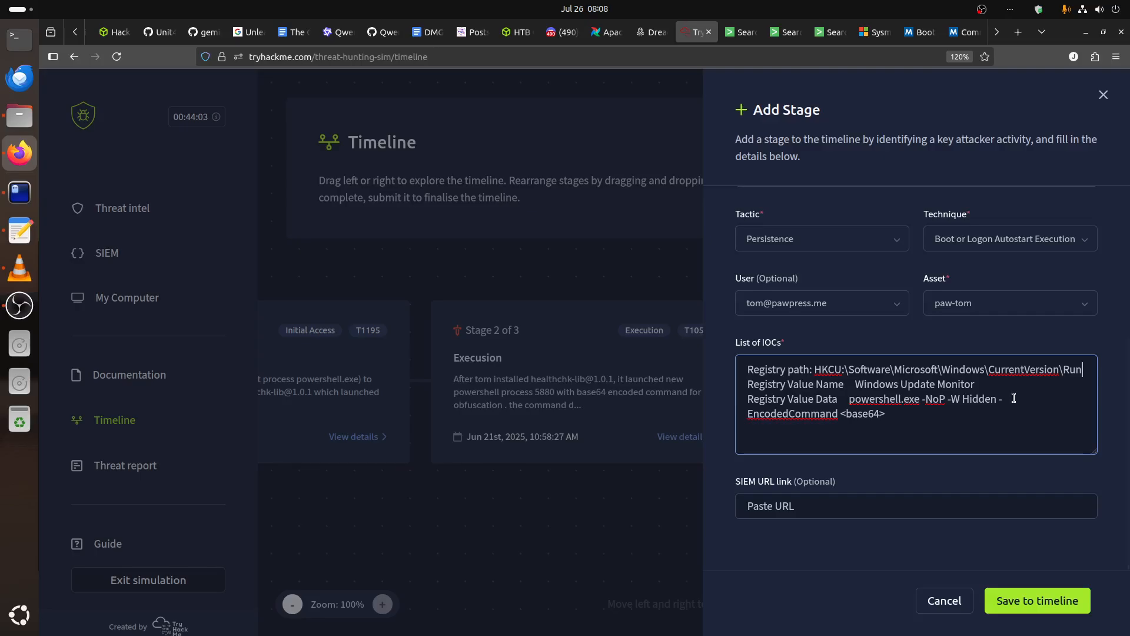
Switch back to the terminal with the find.txt notes to check the remaining persistence IOCs.
{"action": "left_click", "coordinate": [19, 192]}
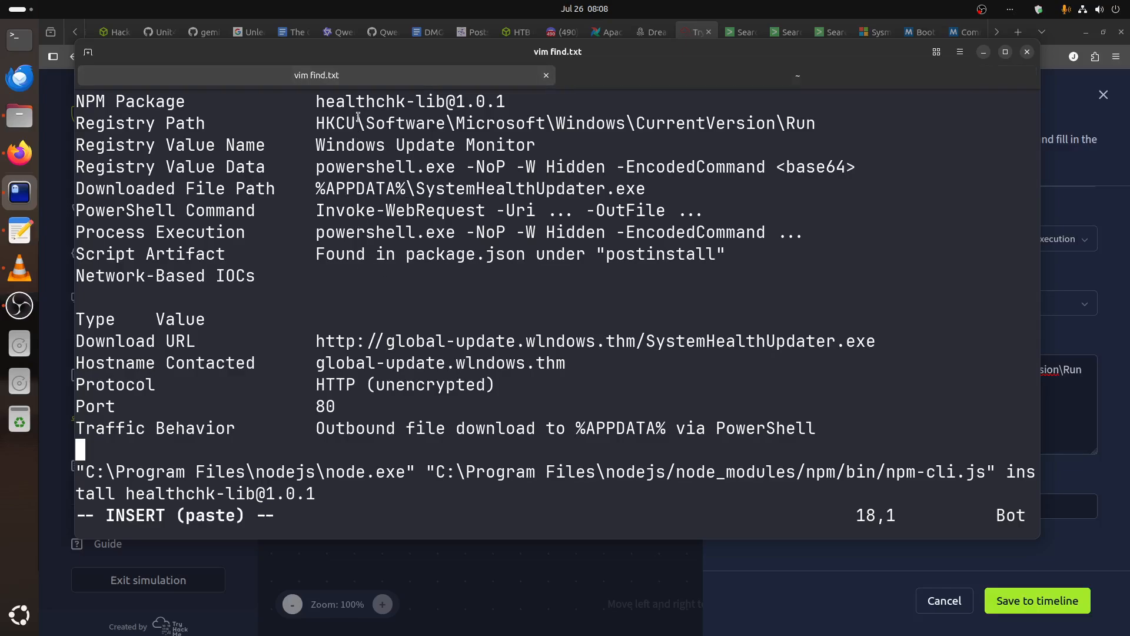
Check the registry IOCs in the find.txt notes, return to the persistence stage form in the browser, and save the stage to the timeline.
{"action": "left_click_drag", "start_coordinate": [335, 122], "coordinate": [463, 136]}
{"action": "left_click", "coordinate": [385, 141]}
{"action": "left_click", "coordinate": [771, 568]}
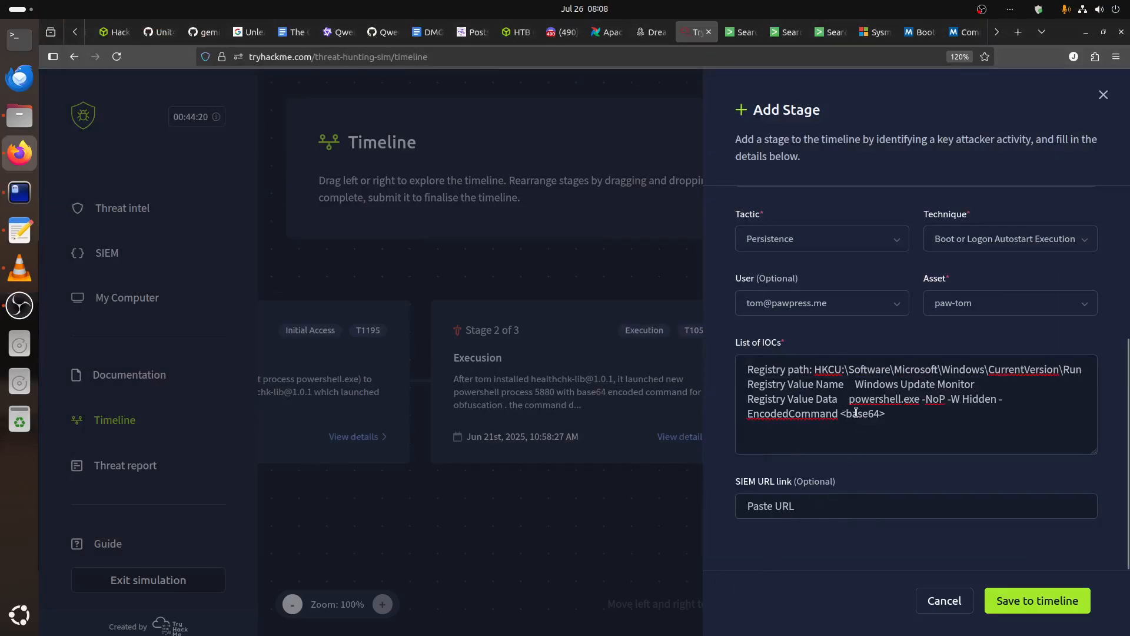
{"action": "scroll", "coordinate": [896, 417], "scroll_direction": "up", "scroll_amount": 4}
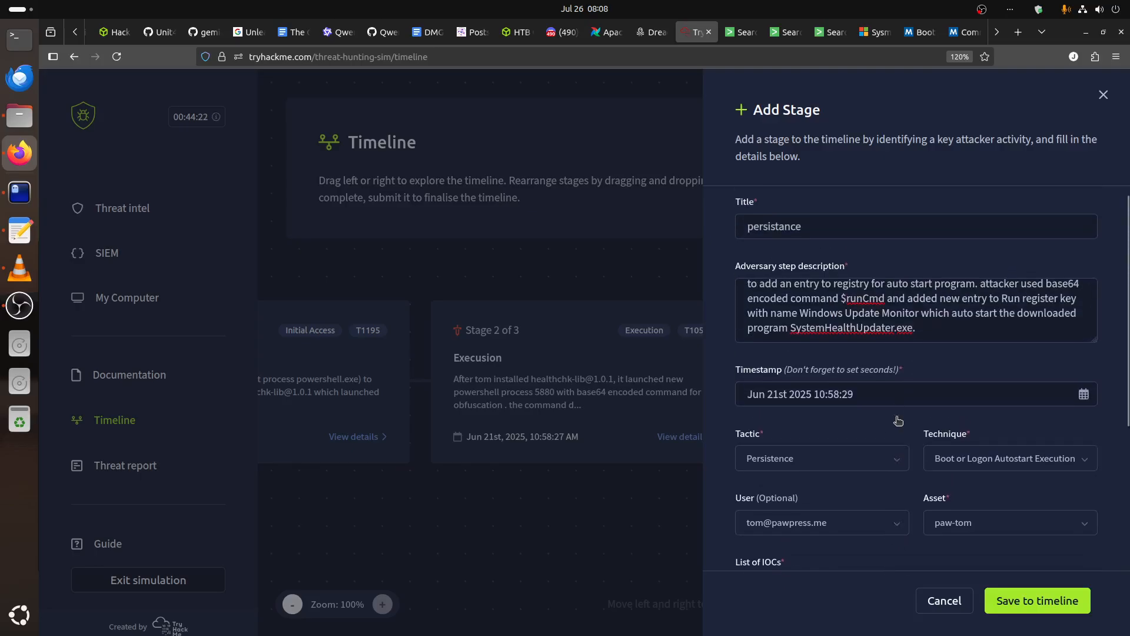
{"action": "left_click", "coordinate": [1018, 610]}
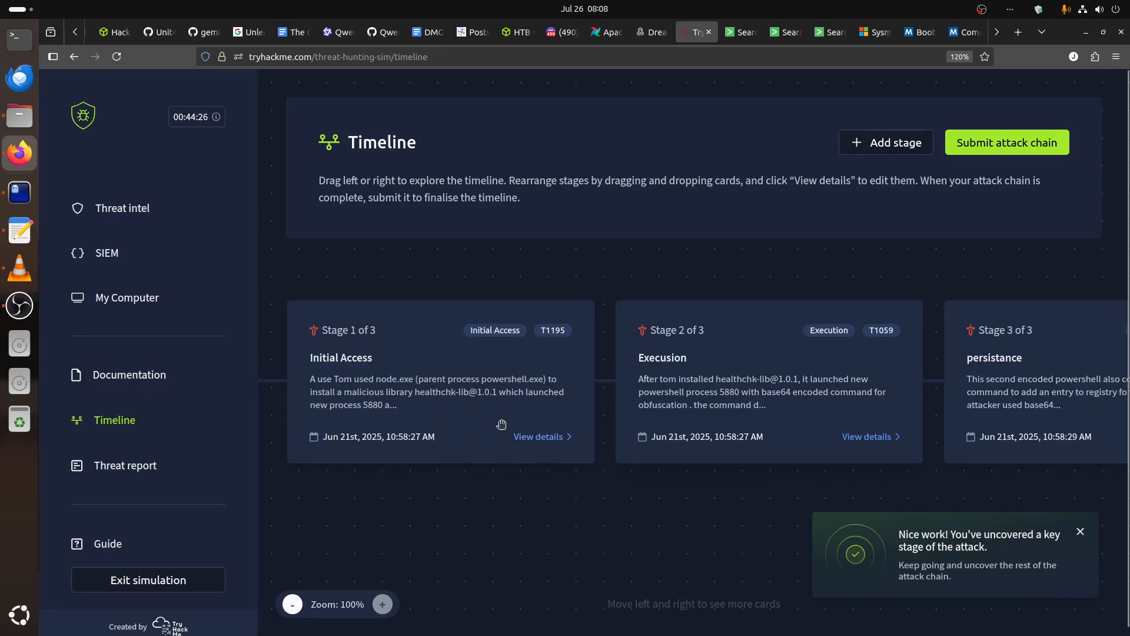
Review the Initial Access stage's description and list of IOCs in its edit form, leaving it without changes.
{"action": "left_click", "coordinate": [538, 436]}
{"action": "scroll", "coordinate": [872, 398], "scroll_direction": "down", "scroll_amount": 3}
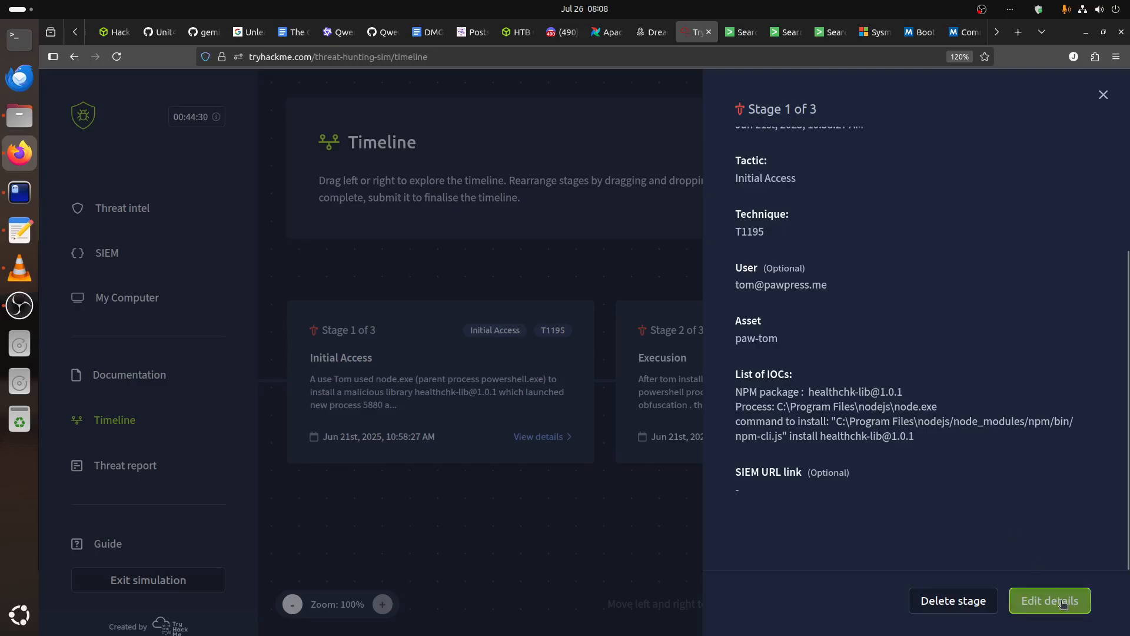
{"action": "left_click", "coordinate": [1018, 601]}
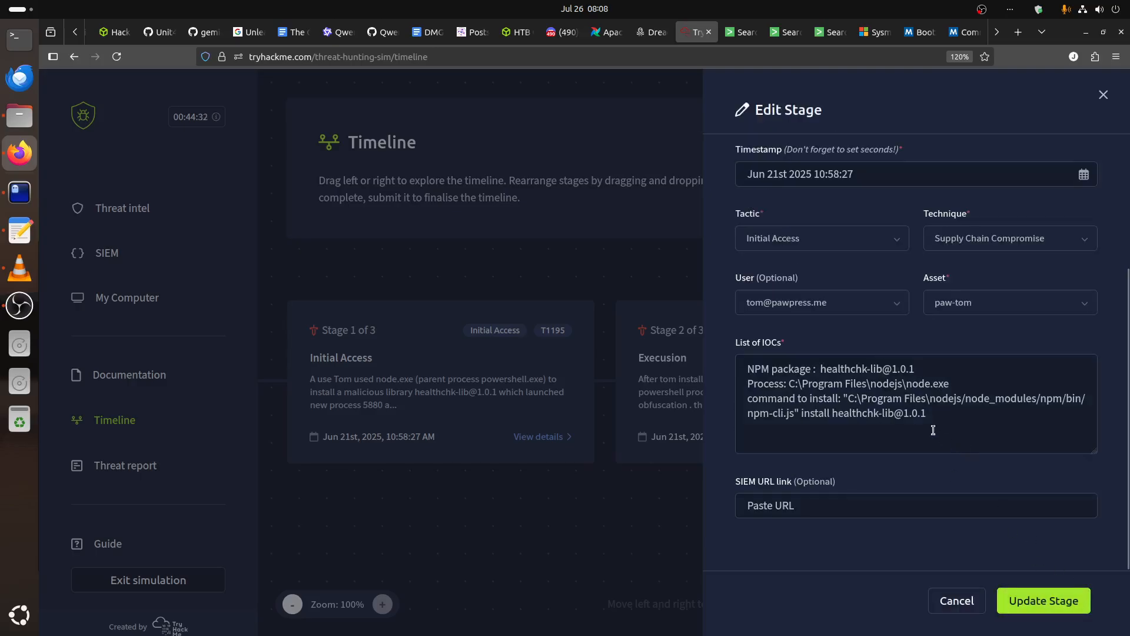
{"action": "scroll", "coordinate": [934, 430], "scroll_direction": "up", "scroll_amount": 1}
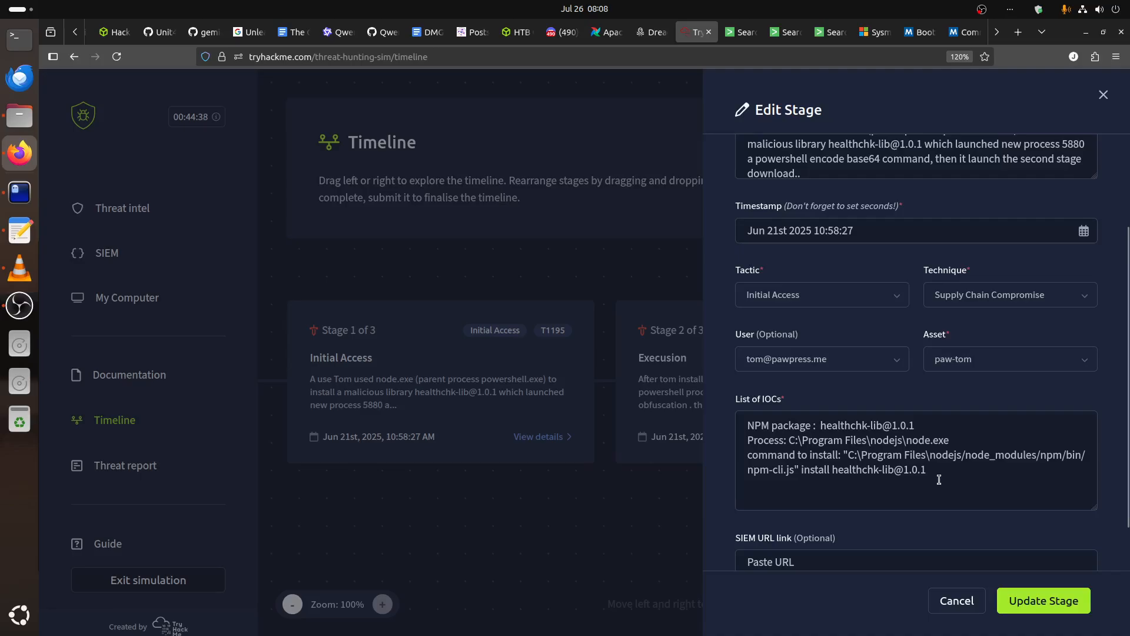
{"action": "left_click", "coordinate": [960, 598]}
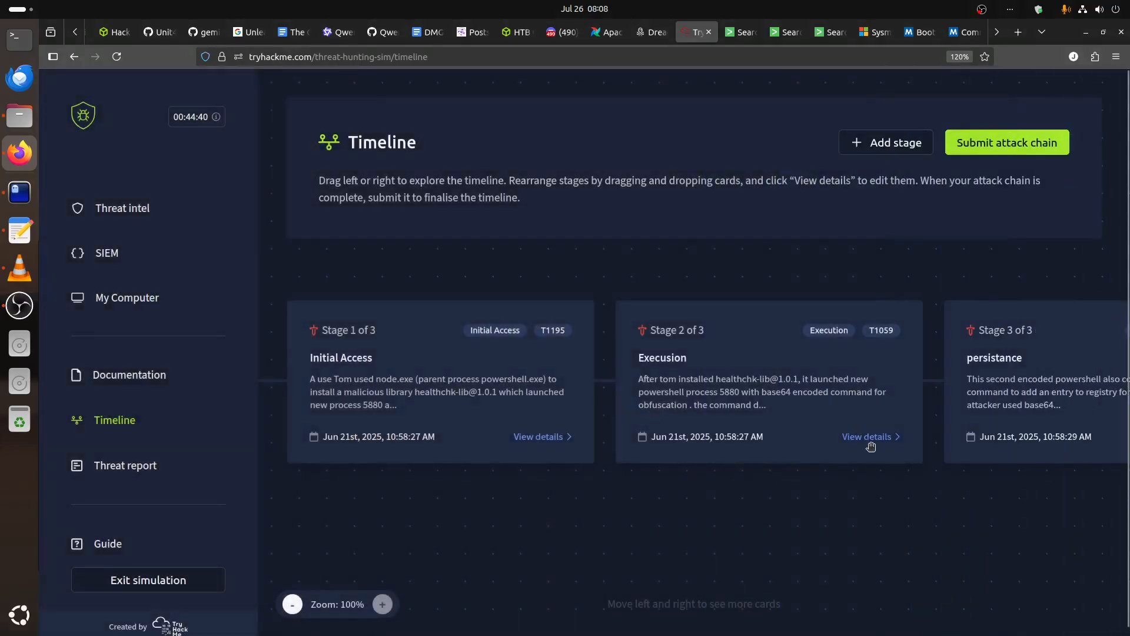
Open the Execution stage for editing, review its list of IOCs, and bring up the decoded PowerShell script in the terminal for comparison.
{"action": "left_click", "coordinate": [869, 437]}
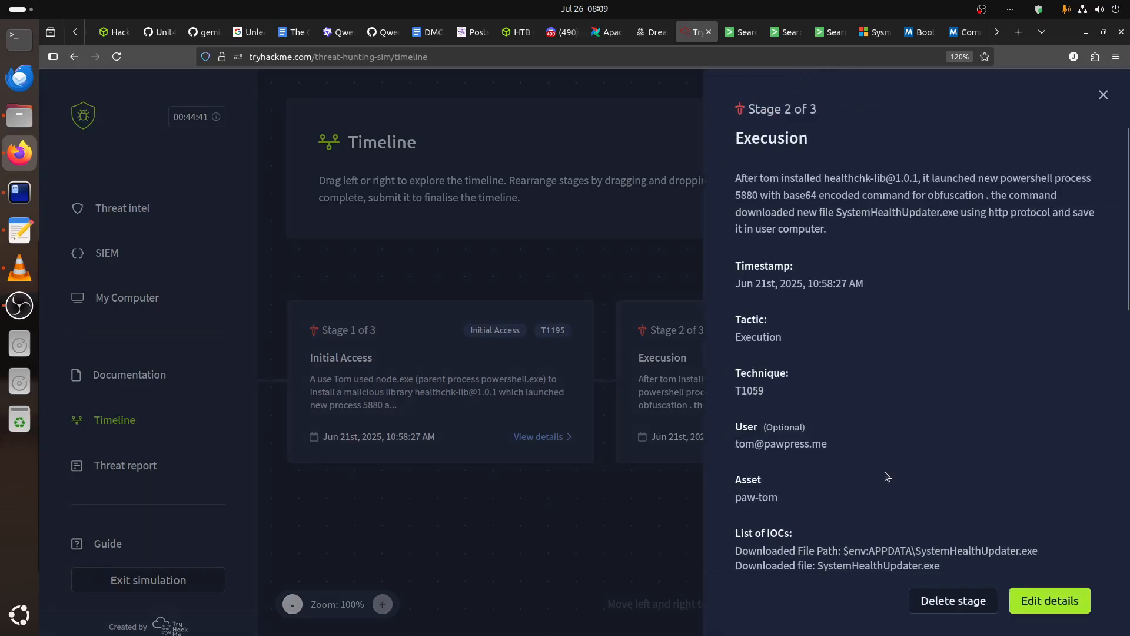
{"action": "left_click", "coordinate": [1030, 615]}
{"action": "scroll", "coordinate": [897, 359], "scroll_direction": "down", "scroll_amount": 3}
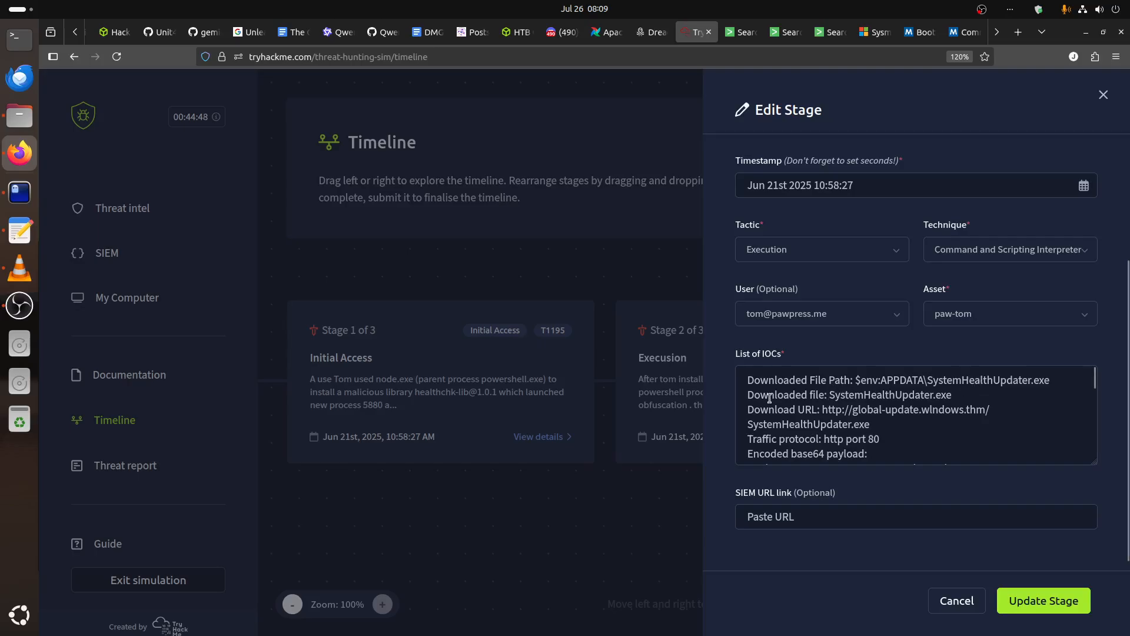
{"action": "left_click", "coordinate": [20, 192]}
{"action": "left_click", "coordinate": [688, 75]}
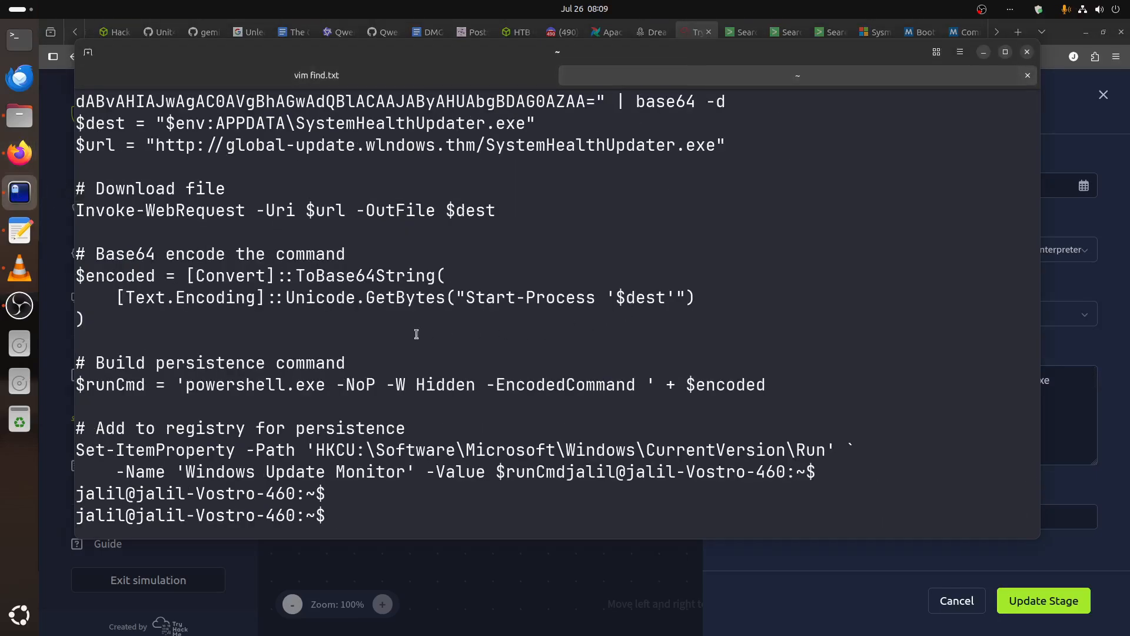
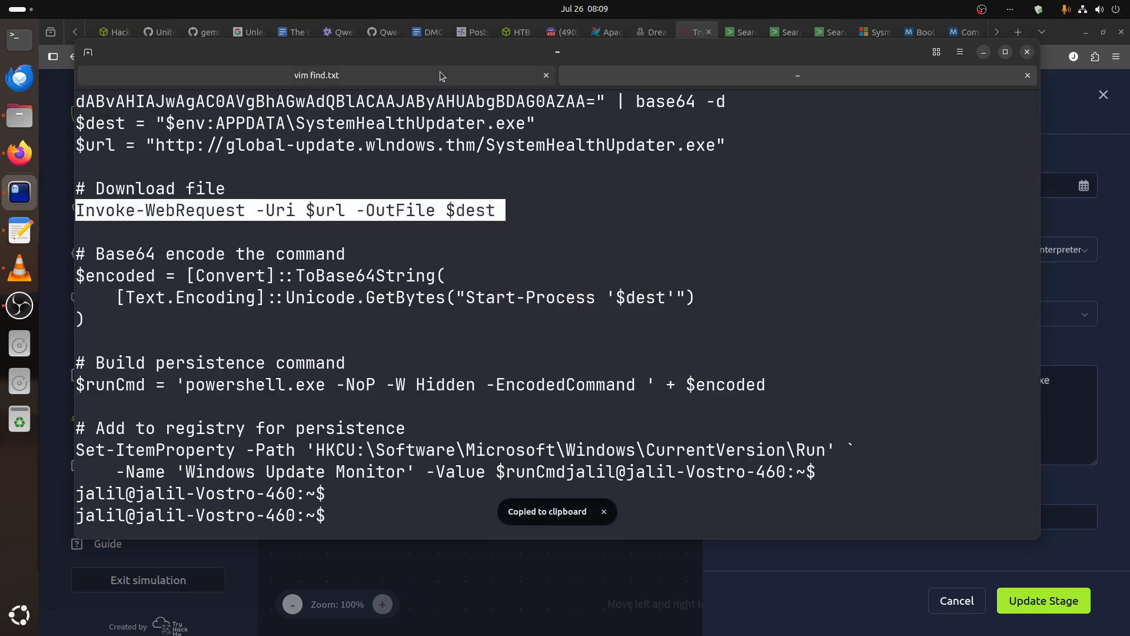
Check the PowerShell IOC in the find.txt notes and add "Invoke-WebRequest -Uri $url -OutFile $dest" below the downloaded file in the Execution stage's IOCs.
{"action": "left_click", "coordinate": [442, 76]}
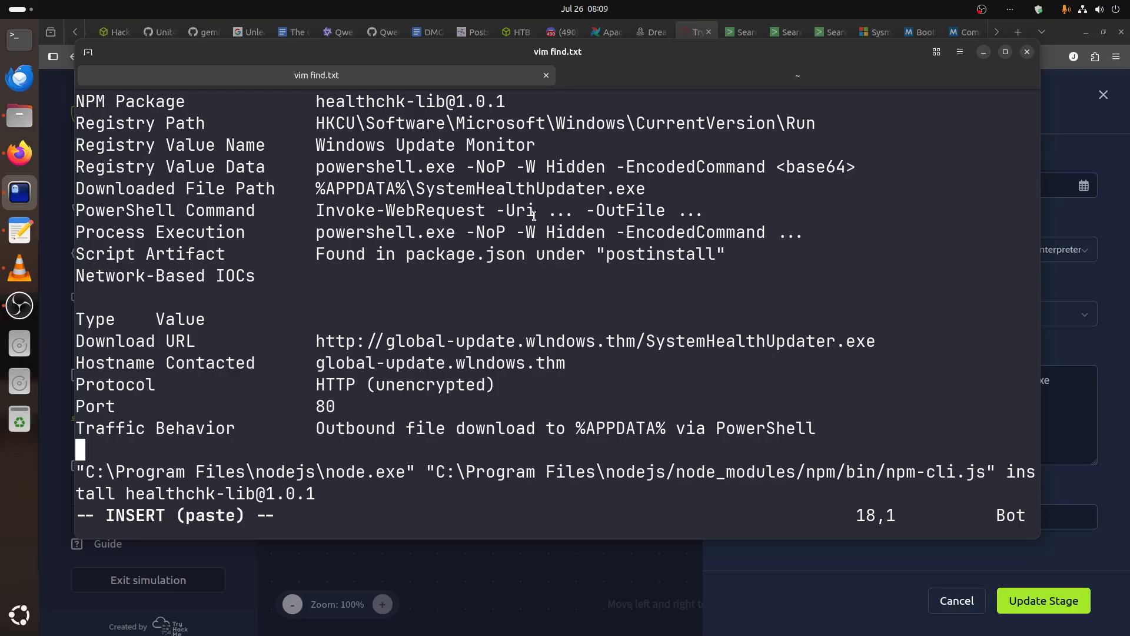
{"action": "left_click", "coordinate": [619, 81]}
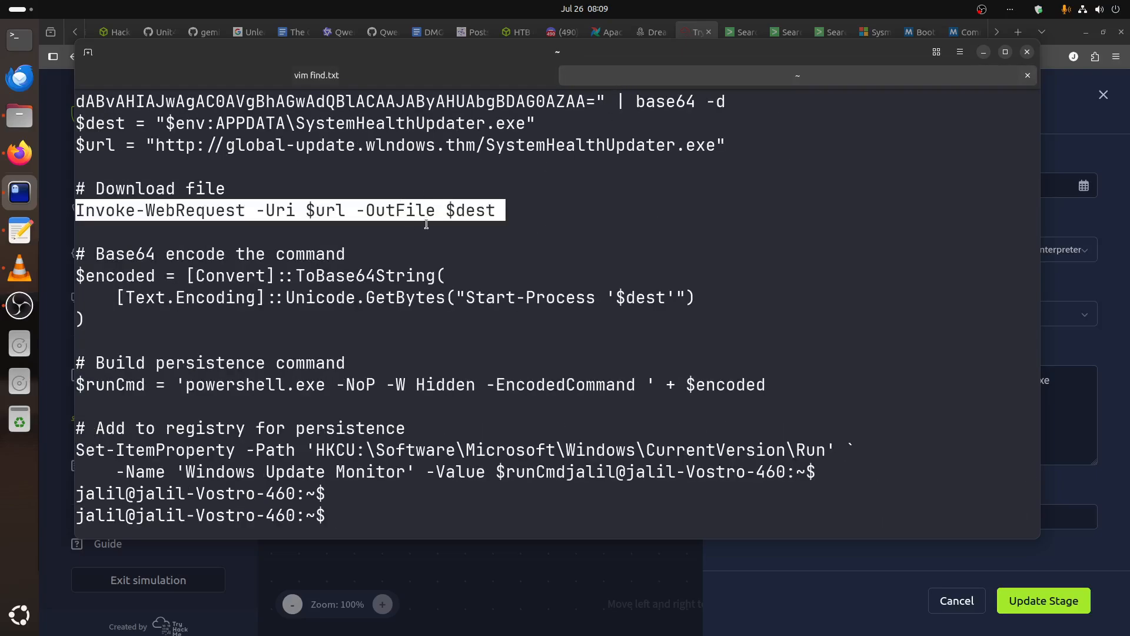
{"action": "left_click", "coordinate": [829, 561]}
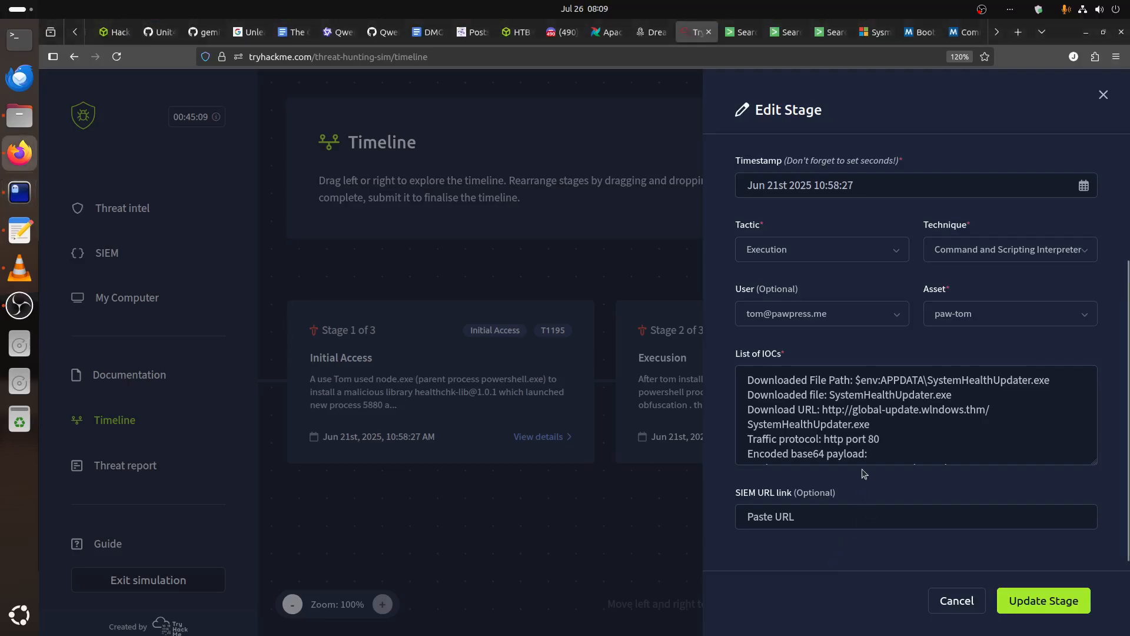
{"action": "scroll", "coordinate": [893, 445], "scroll_direction": "down", "scroll_amount": 3}
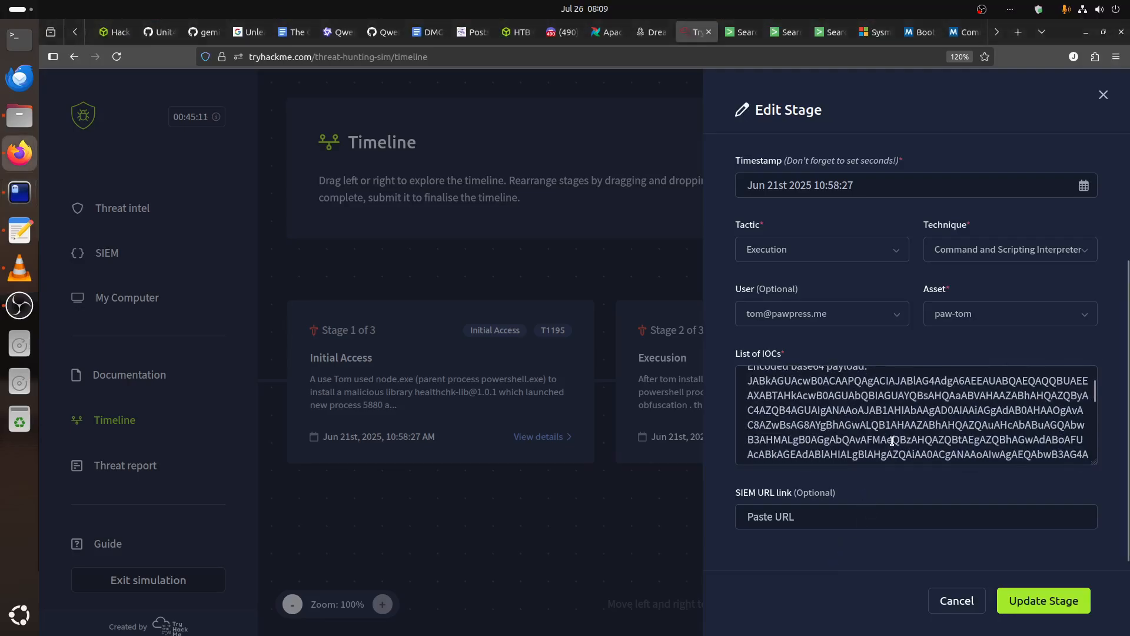
{"action": "scroll", "coordinate": [895, 431], "scroll_direction": "up", "scroll_amount": 3}
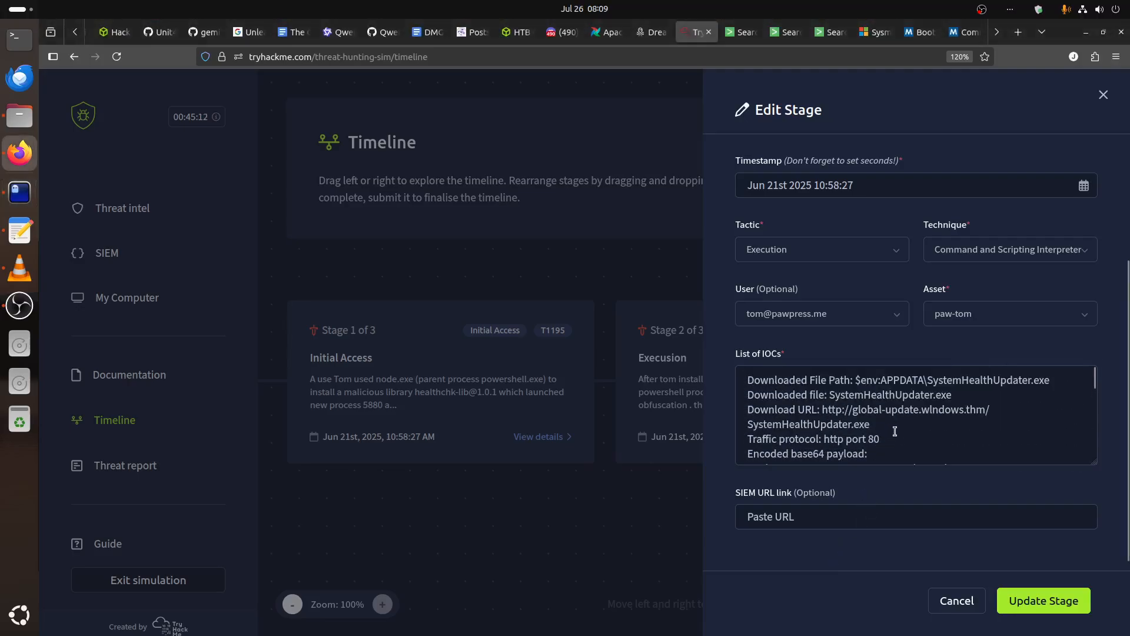
{"action": "left_click", "coordinate": [980, 391]}
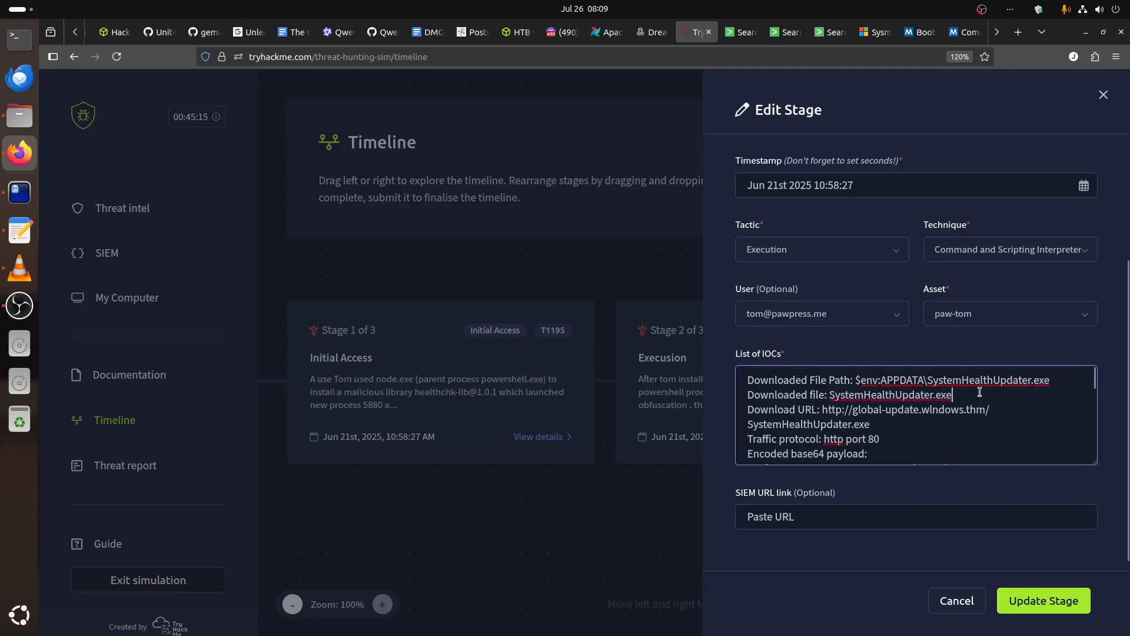
{"action": "key", "text": "Return"}
{"action": "type", "text": "Invoke-WebRequest -Uri $url -OutFile $dest"}
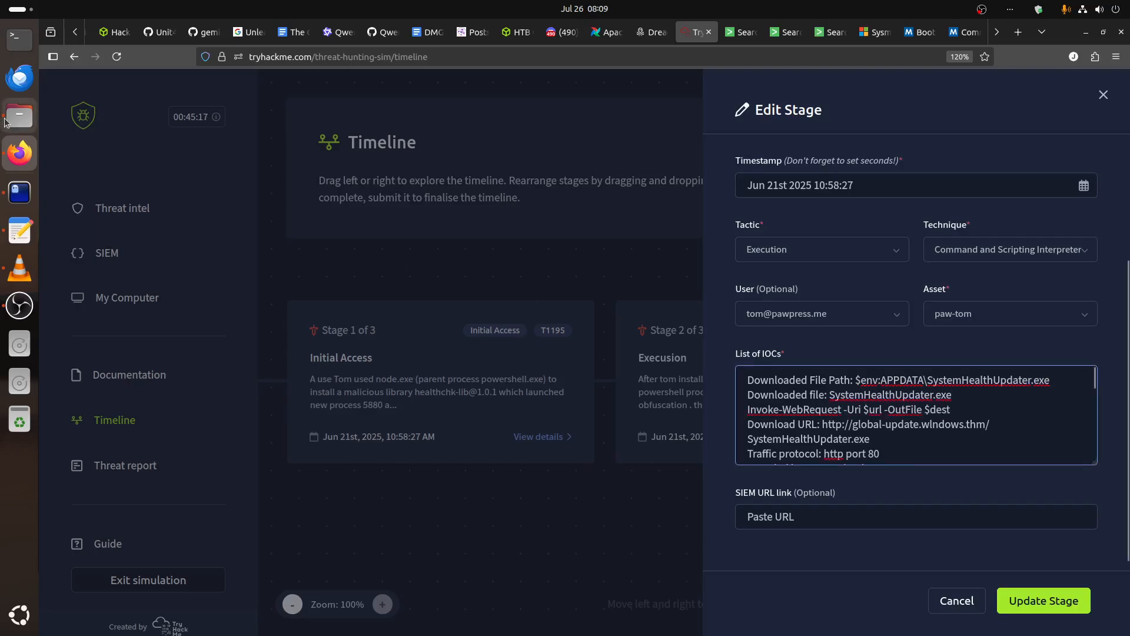
Copy the Process Execution entry "powershell.exe -NoP -W Hidden -EncodedCommand" from the find.txt notes and return to the decoded PowerShell script in the terminal.
{"action": "left_click", "coordinate": [20, 192]}
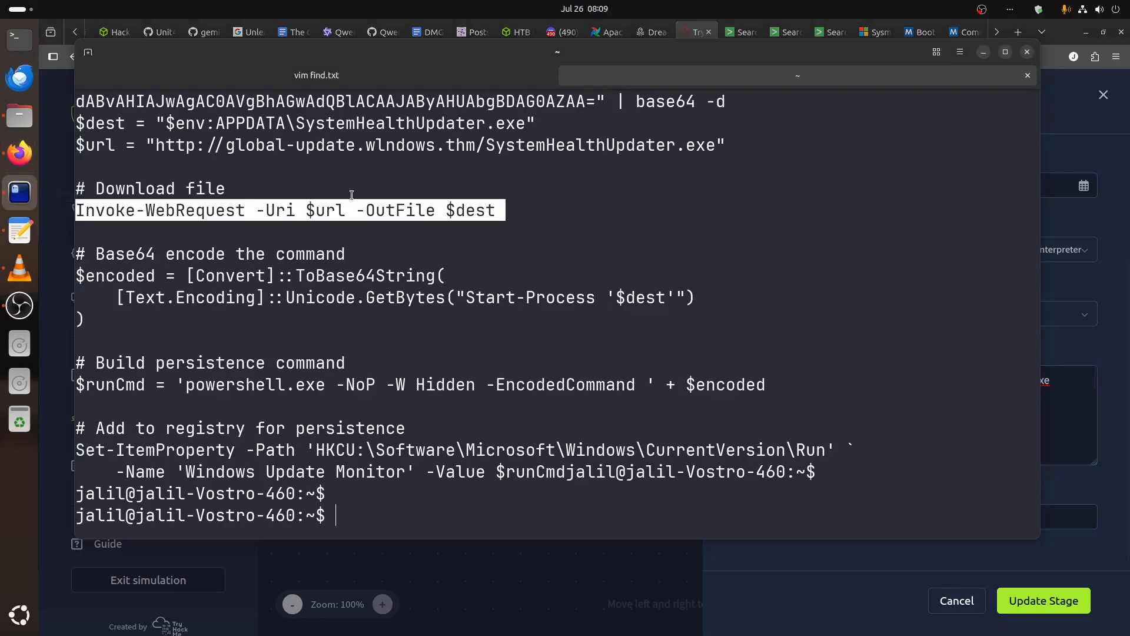
{"action": "left_click", "coordinate": [404, 83]}
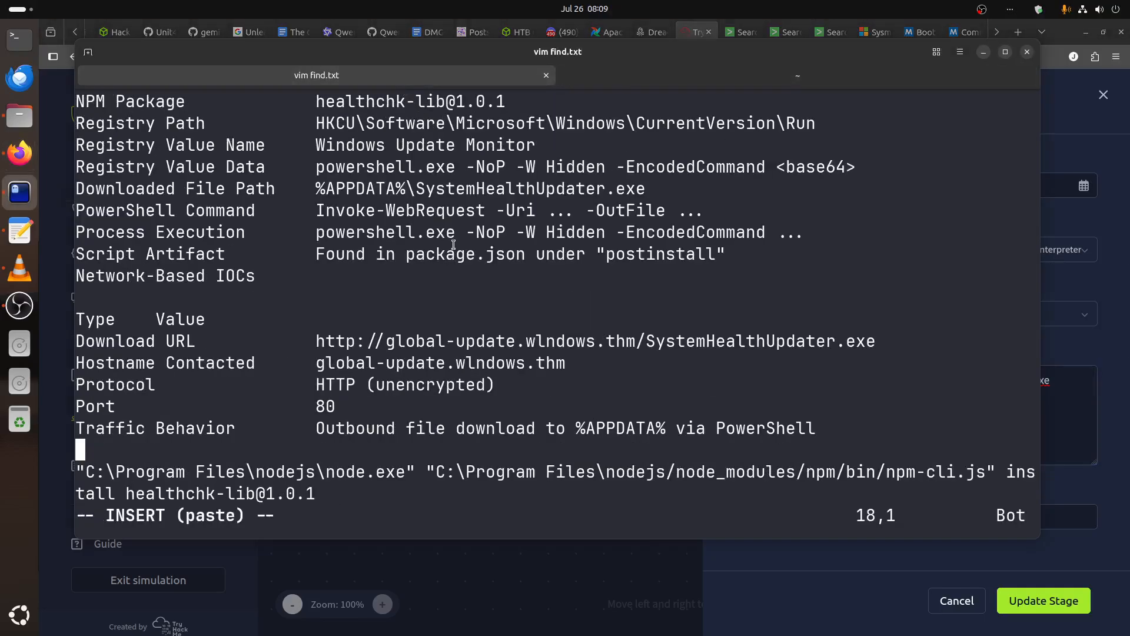
{"action": "left_click_drag", "start_coordinate": [79, 232], "coordinate": [766, 232]}
{"action": "right_click", "coordinate": [767, 236]}
{"action": "left_click", "coordinate": [789, 247]}
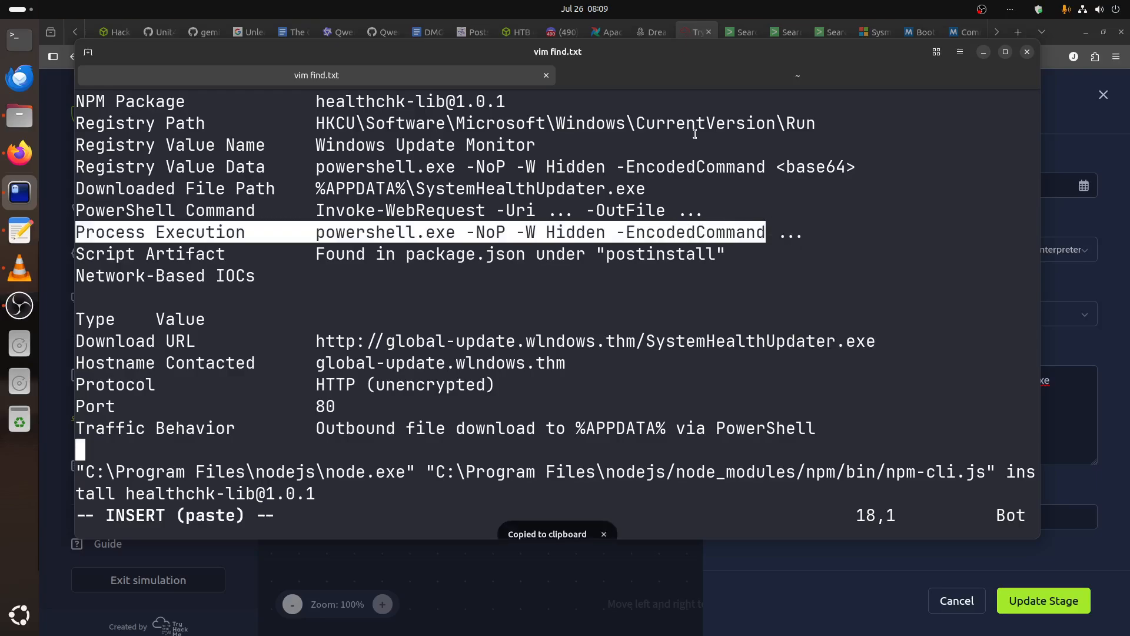
{"action": "left_click", "coordinate": [625, 77]}
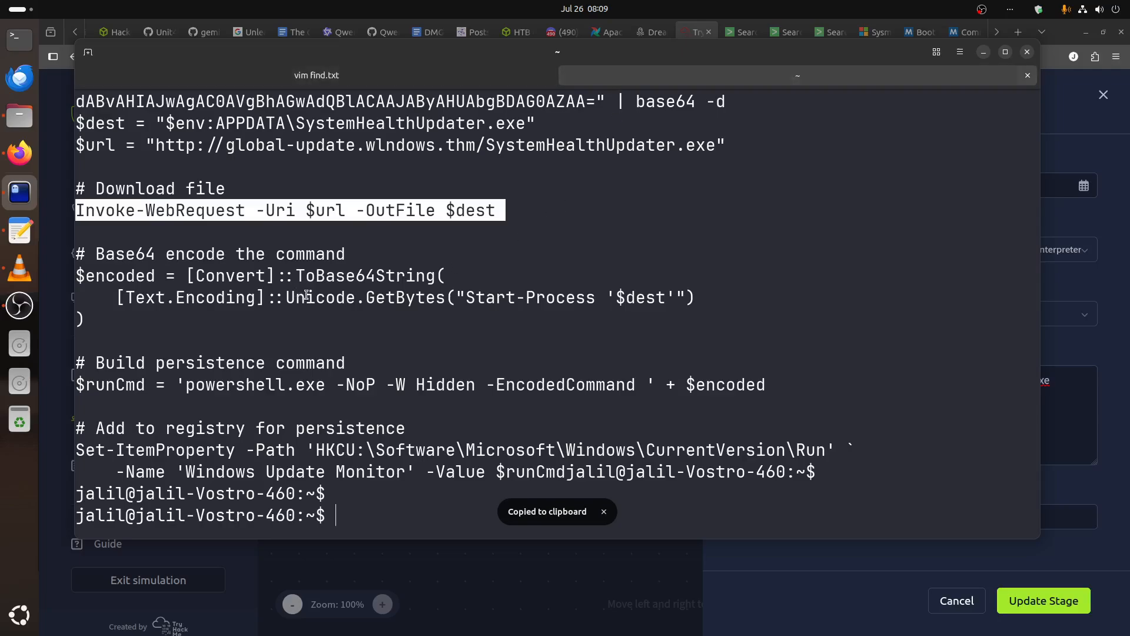
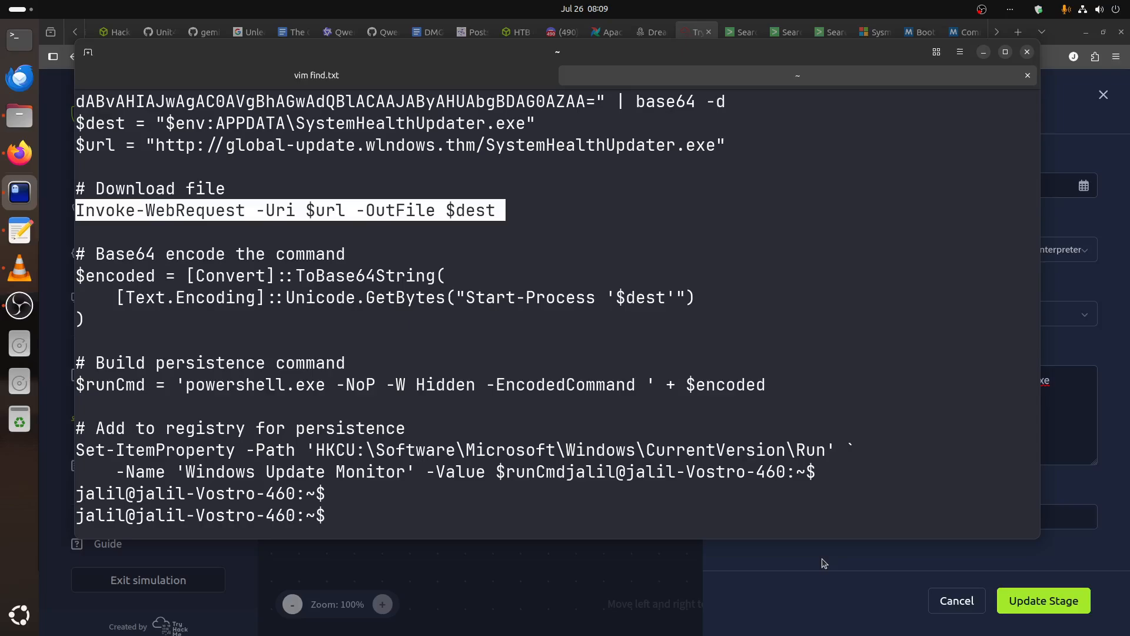
Return from the terminal to the TryHackMe stage form and save the updated Execution stage.
{"action": "left_click", "coordinate": [787, 534]}
{"action": "left_click", "coordinate": [790, 566]}
{"action": "left_click", "coordinate": [1027, 608]}
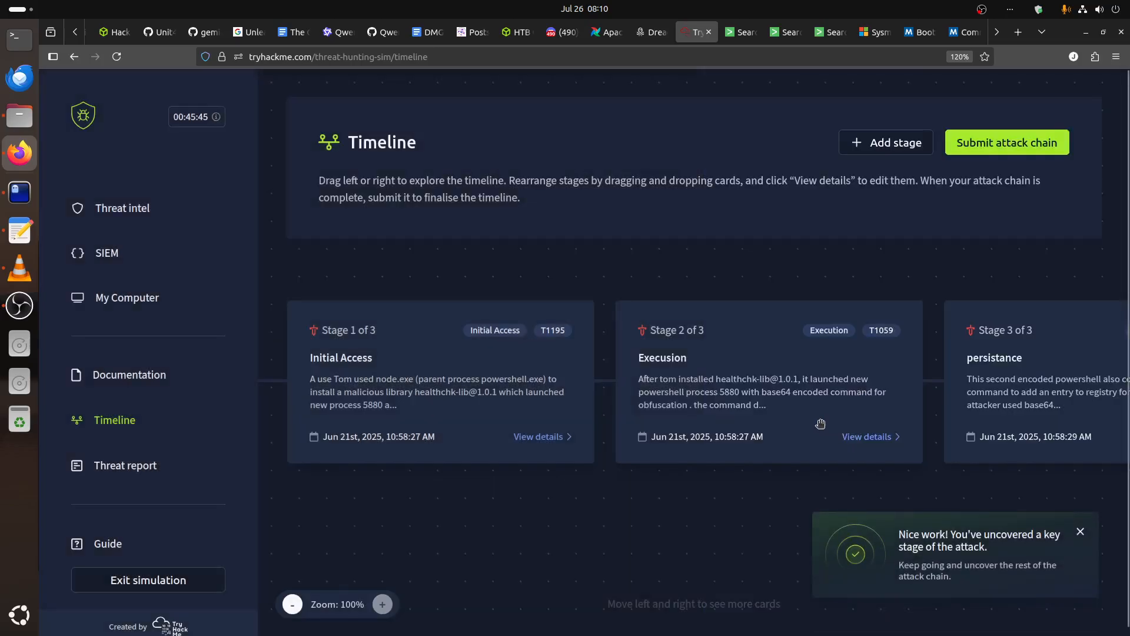
{"action": "left_click", "coordinate": [740, 33]}
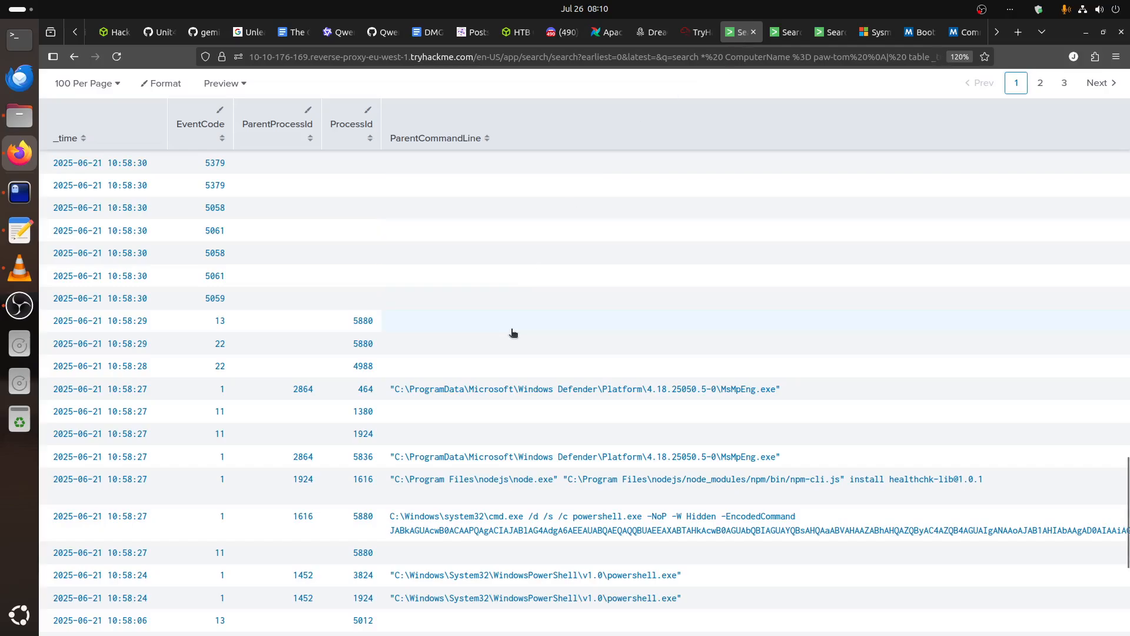
{"action": "scroll", "coordinate": [512, 333], "scroll_direction": "down", "scroll_amount": 5}
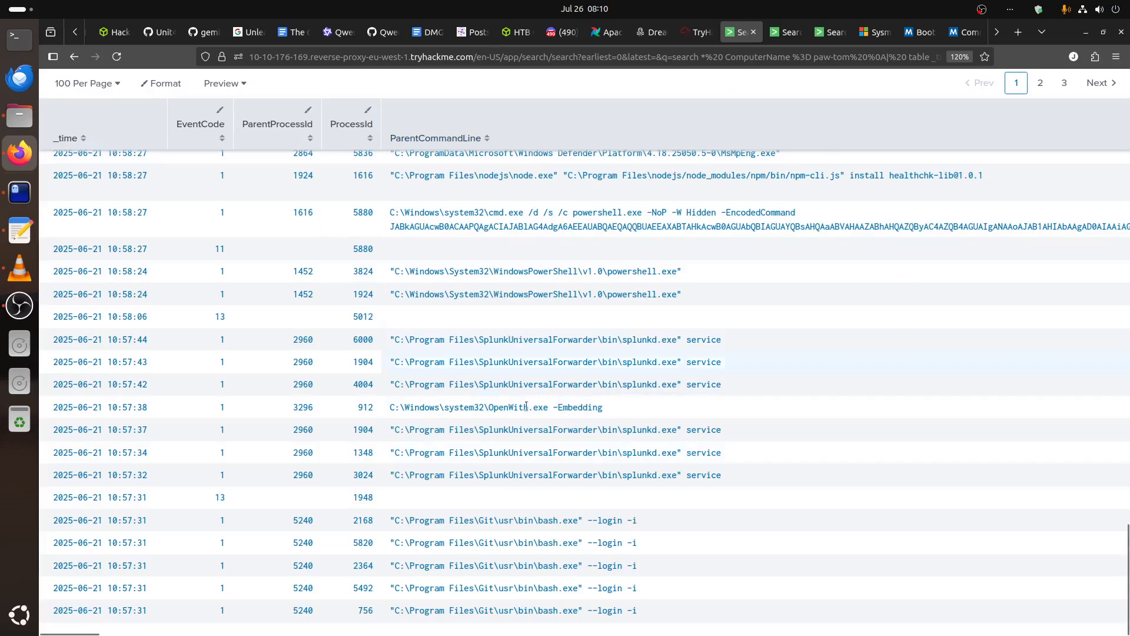
{"action": "scroll", "coordinate": [628, 377], "scroll_direction": "up", "scroll_amount": 4}
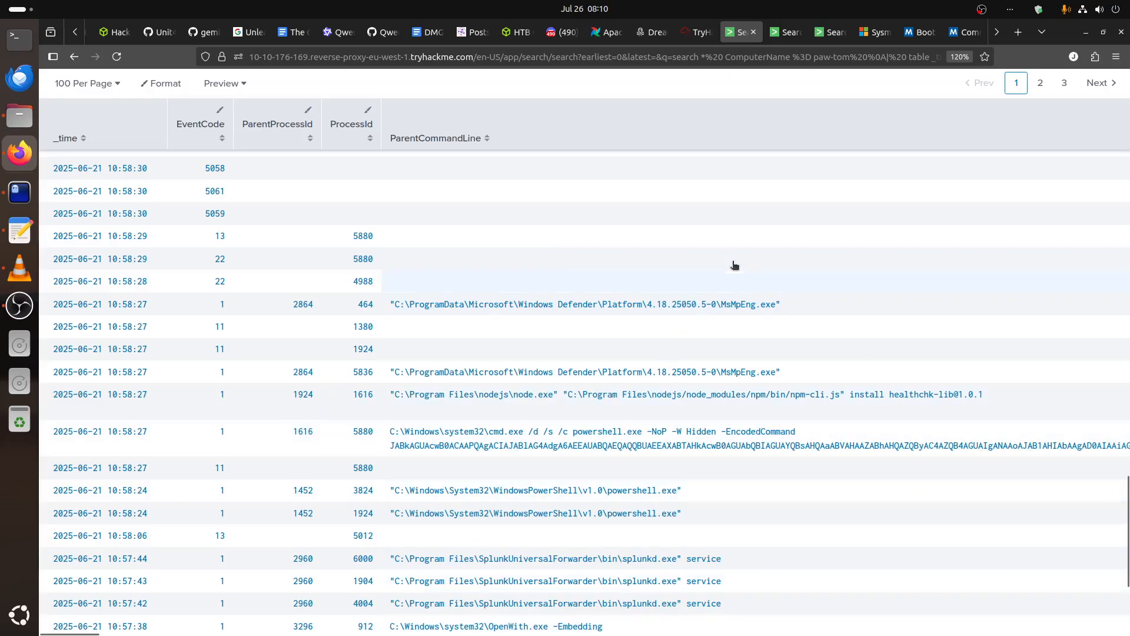
{"action": "left_click", "coordinate": [700, 33]}
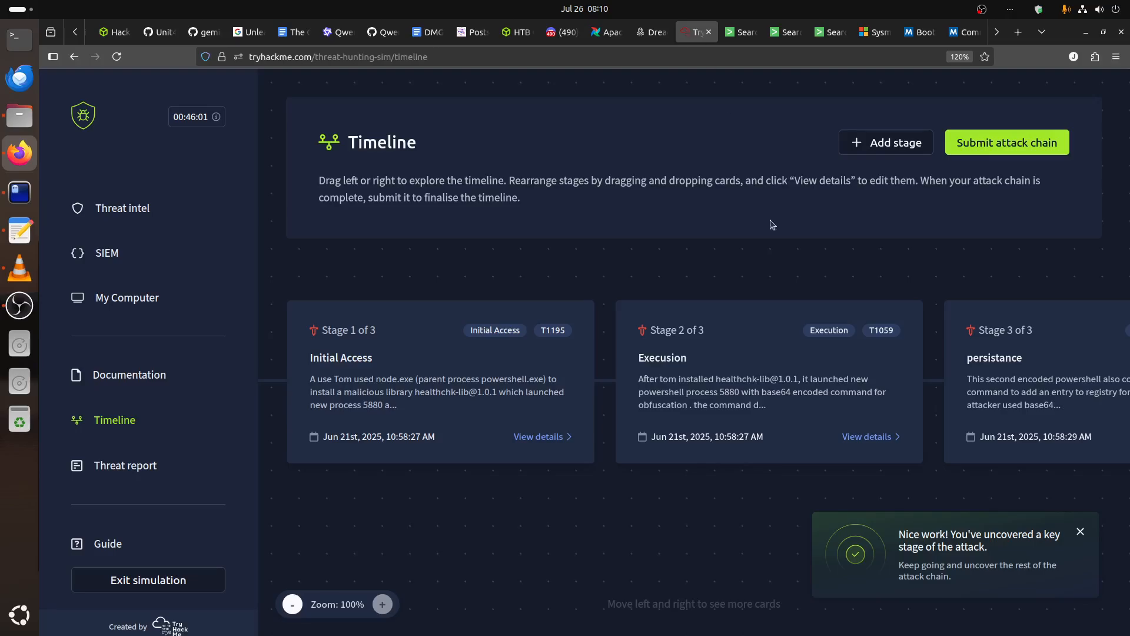
Review the Initial Access, Execution and Persistence stage cards in the timeline and submit the attack chain.
{"action": "scroll", "coordinate": [794, 421], "scroll_direction": "right", "scroll_amount": 3}
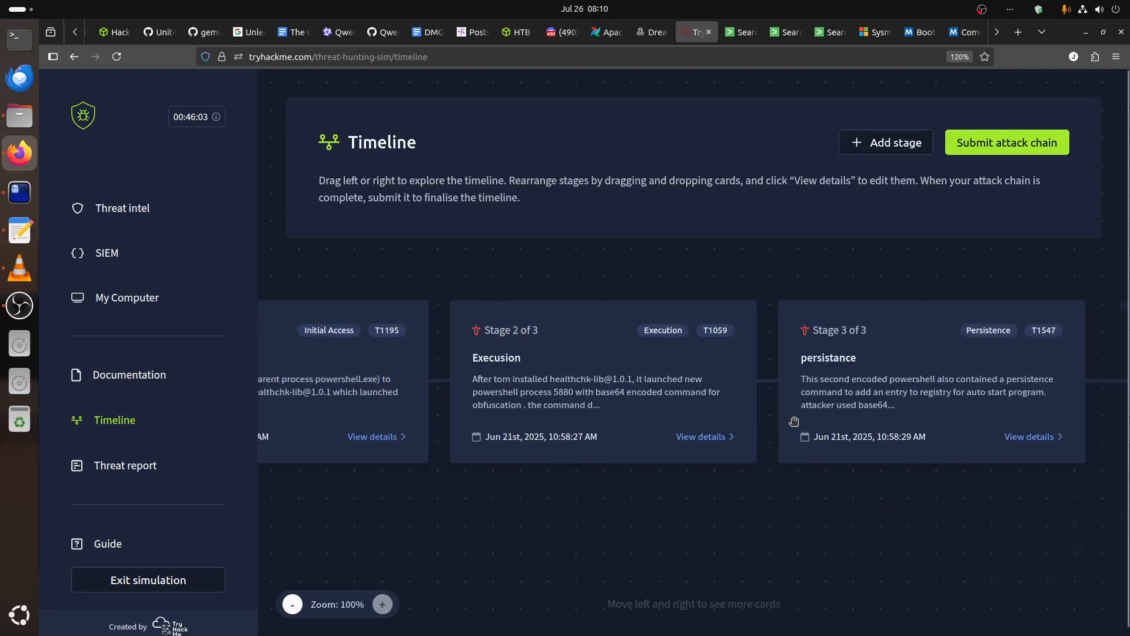
{"action": "scroll", "coordinate": [789, 429], "scroll_direction": "left", "scroll_amount": 3}
{"action": "scroll", "coordinate": [791, 428], "scroll_direction": "right", "scroll_amount": 3}
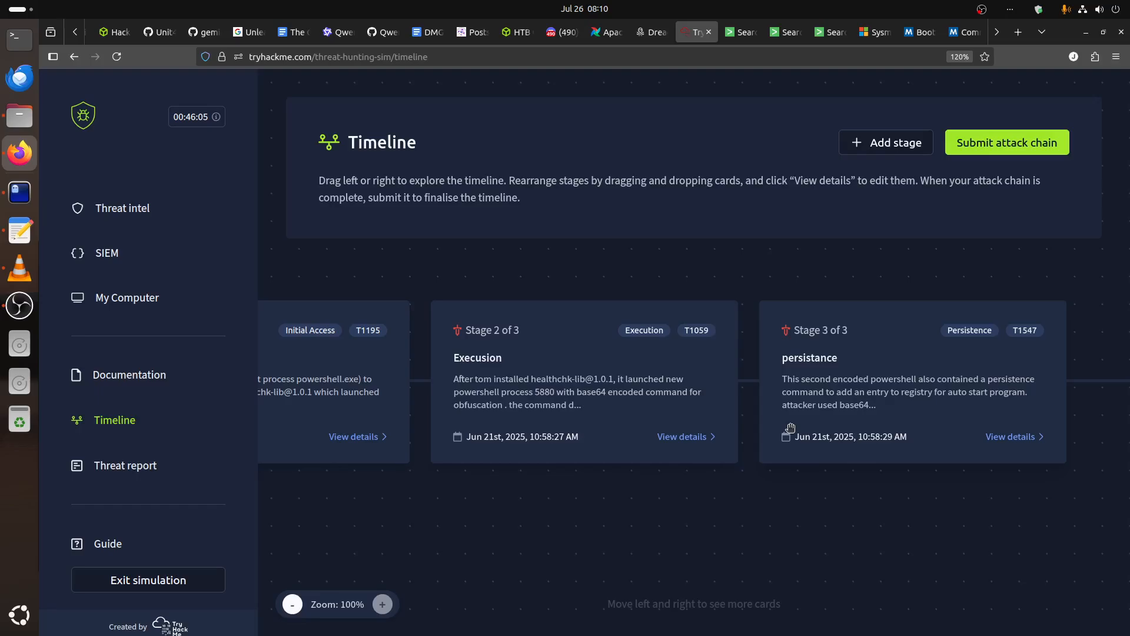
{"action": "scroll", "coordinate": [790, 418], "scroll_direction": "left", "scroll_amount": 3}
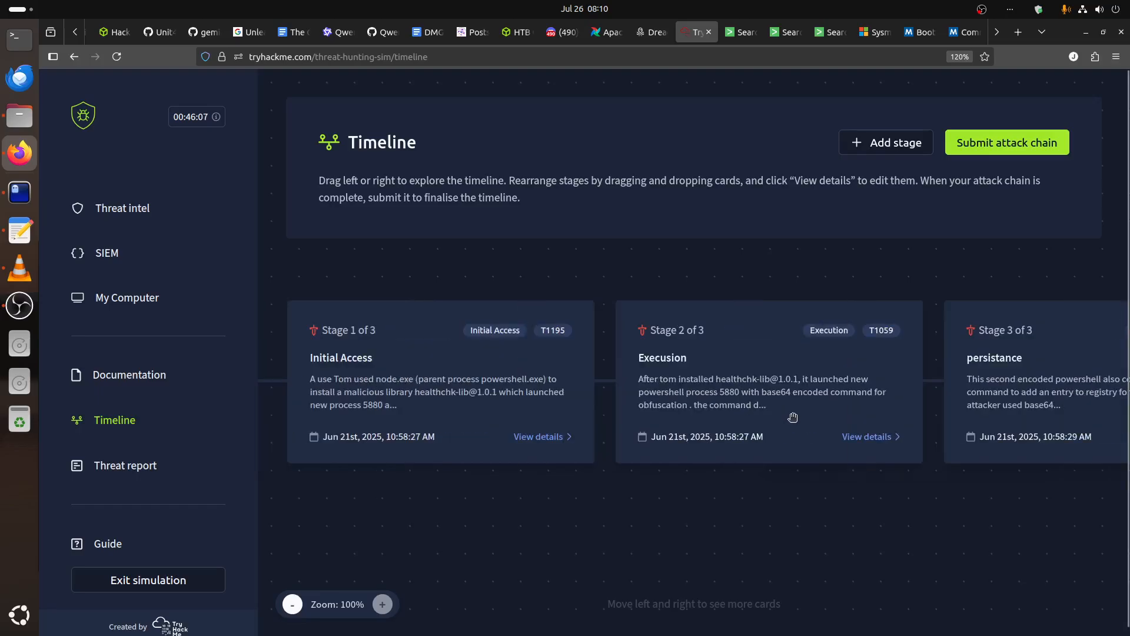
{"action": "scroll", "coordinate": [791, 417], "scroll_direction": "right", "scroll_amount": 3}
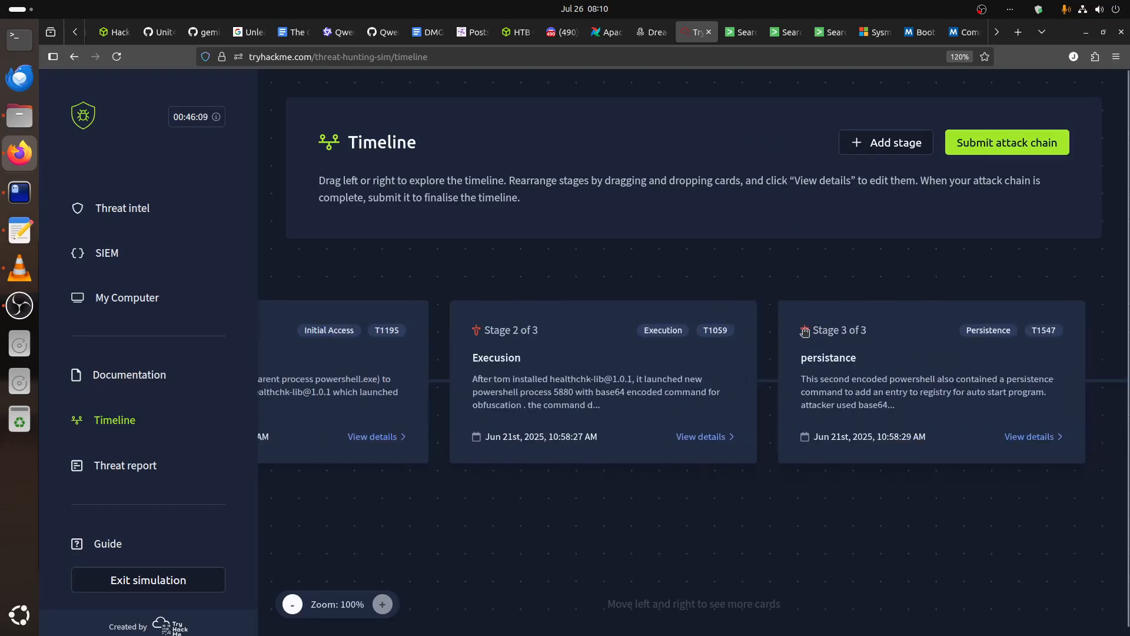
{"action": "left_click", "coordinate": [984, 149]}
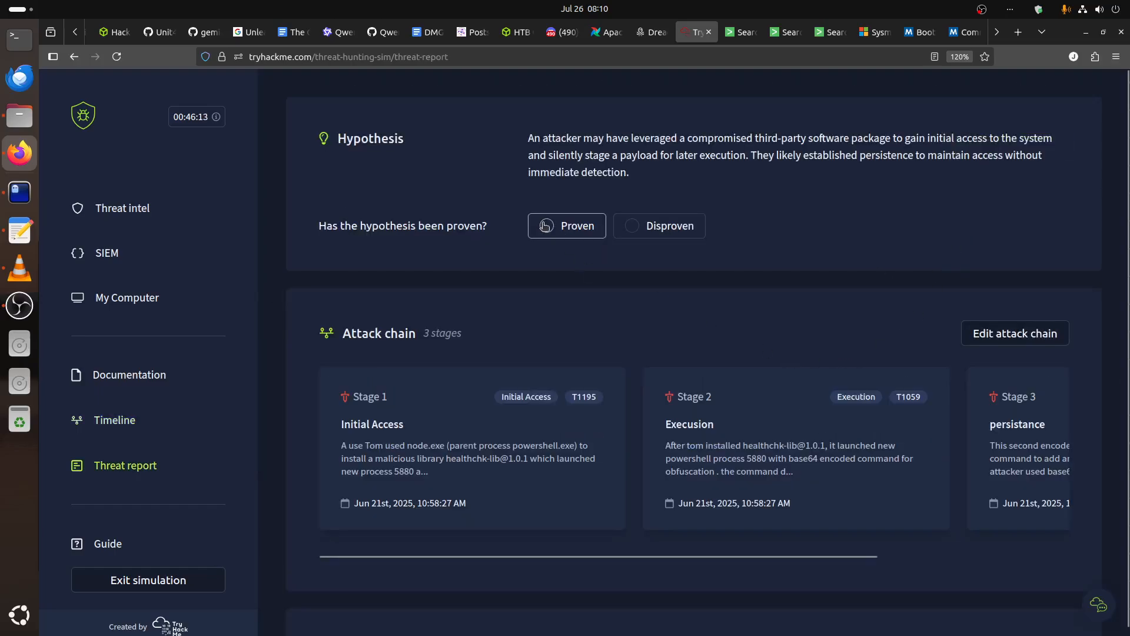
Mark the hypothesis as Proven and submit the findings after reading the threat report through Impact and Findings.
{"action": "left_click", "coordinate": [545, 226]}
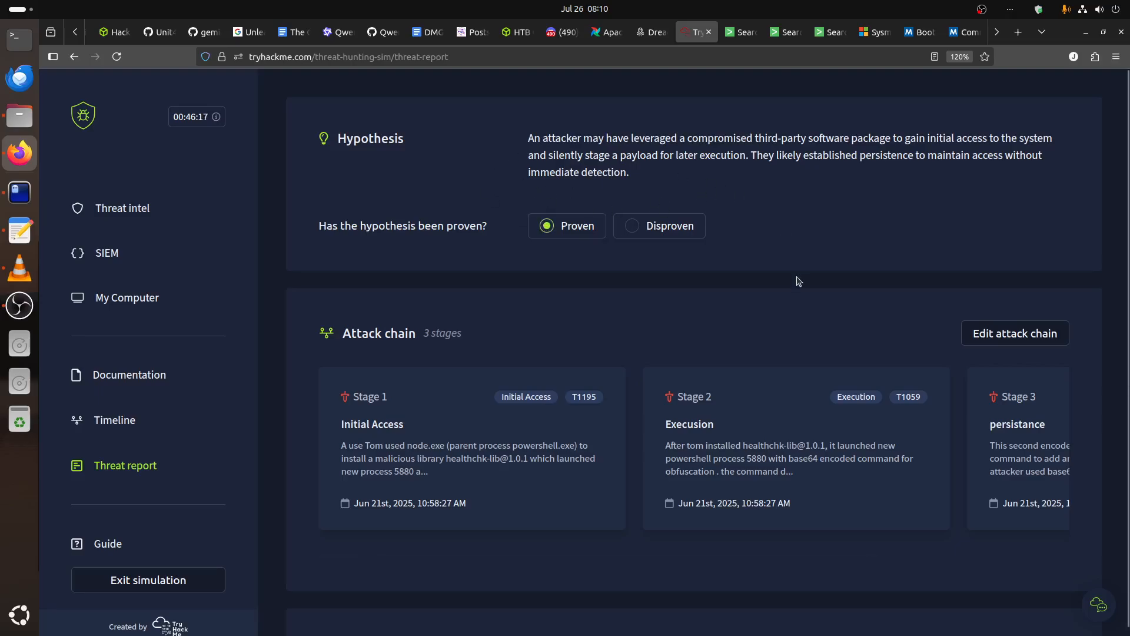
{"action": "scroll", "coordinate": [799, 281], "scroll_direction": "down", "scroll_amount": 5}
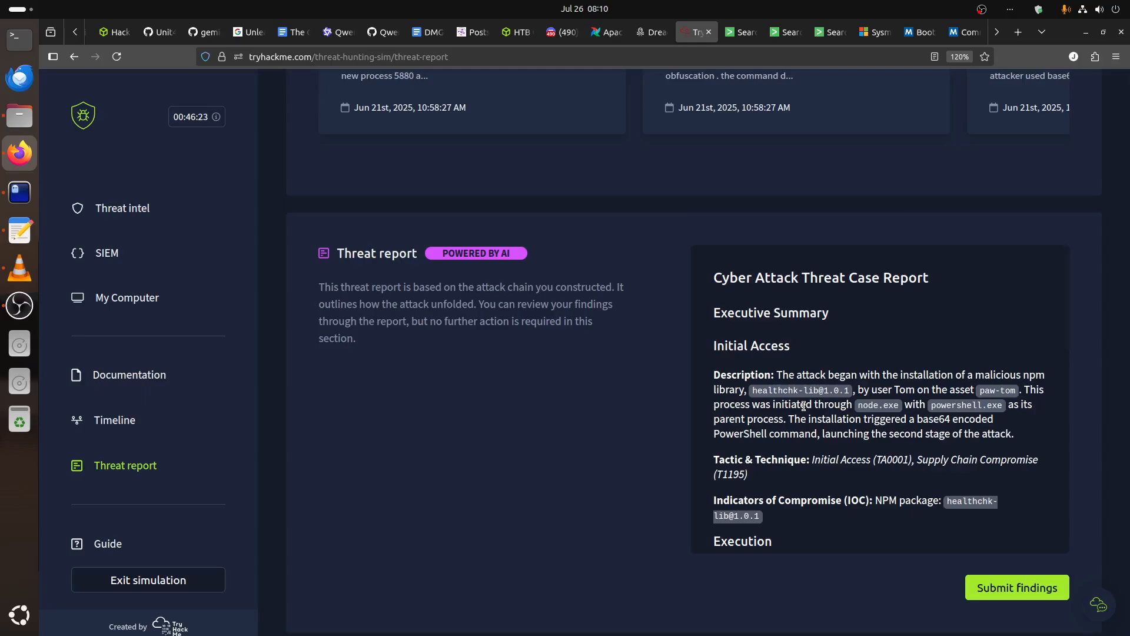
{"action": "scroll", "coordinate": [804, 405], "scroll_direction": "down", "scroll_amount": 5}
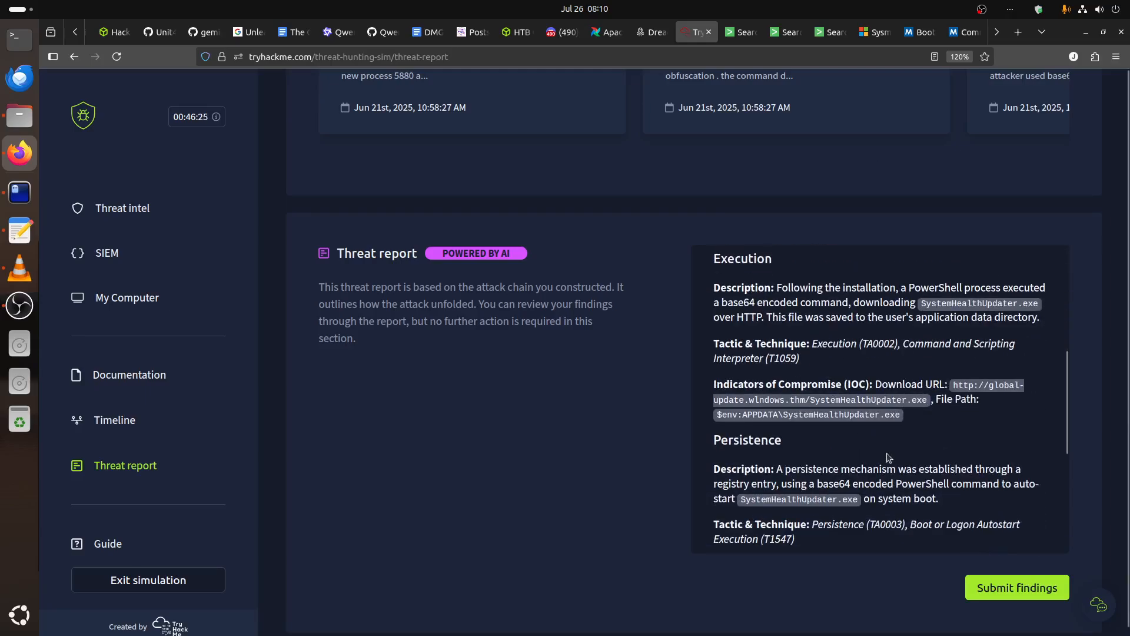
{"action": "scroll", "coordinate": [889, 457], "scroll_direction": "down", "scroll_amount": 2}
{"action": "scroll", "coordinate": [886, 449], "scroll_direction": "down", "scroll_amount": 3}
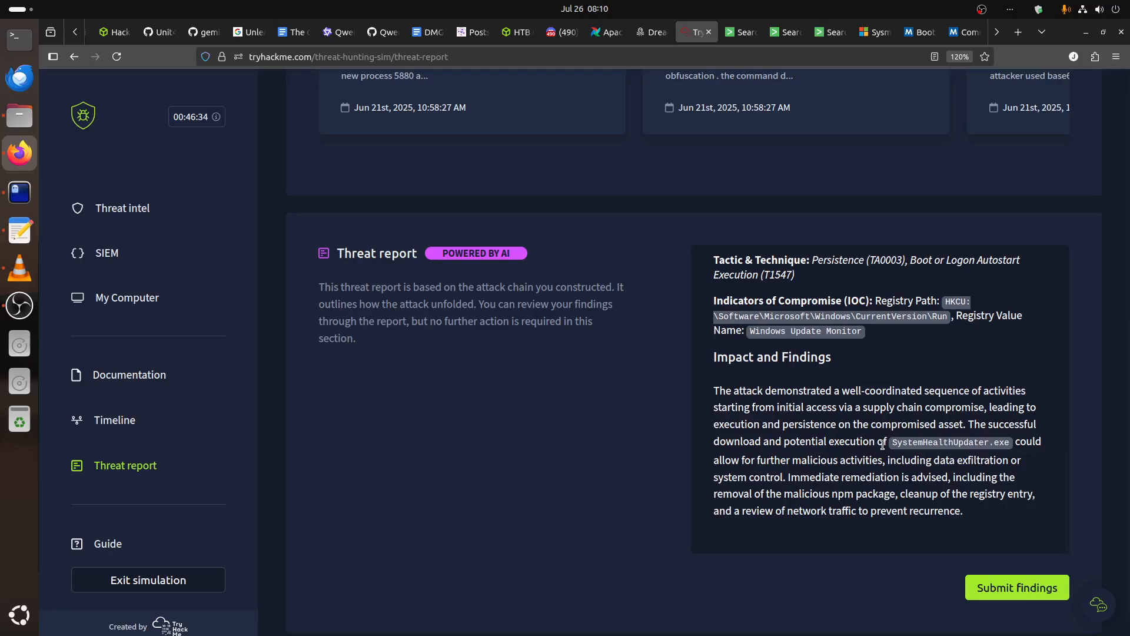
{"action": "left_click", "coordinate": [985, 589]}
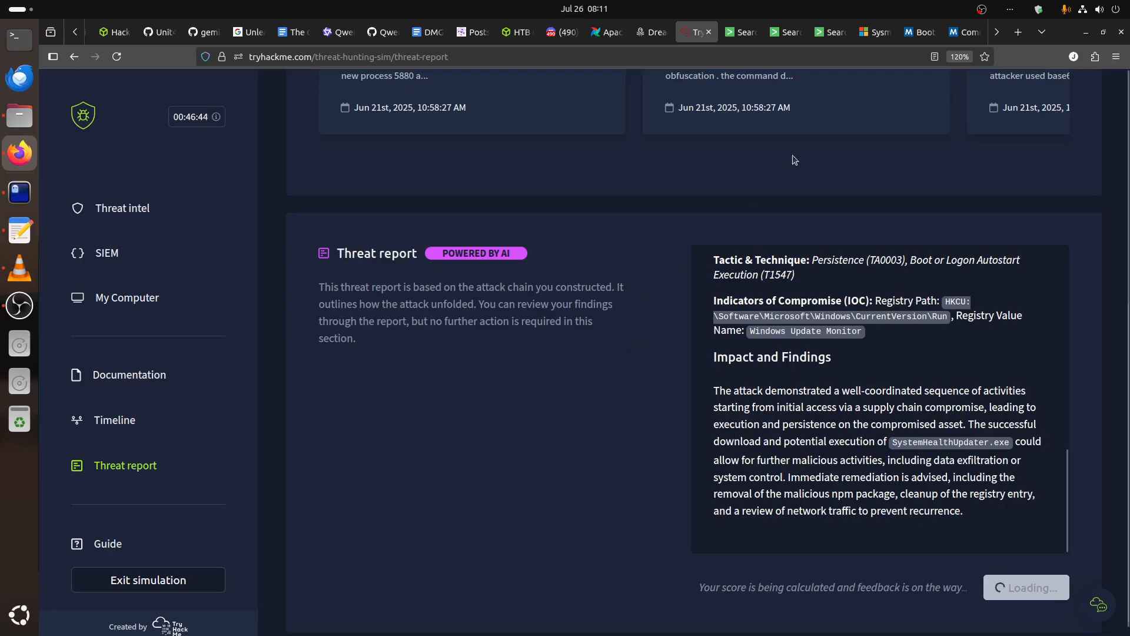
Look at the Splunk searches for the encoded PowerShell command and the EventCode 13 registry event, and return to the TryHackMe simulation.
{"action": "left_click", "coordinate": [830, 32]}
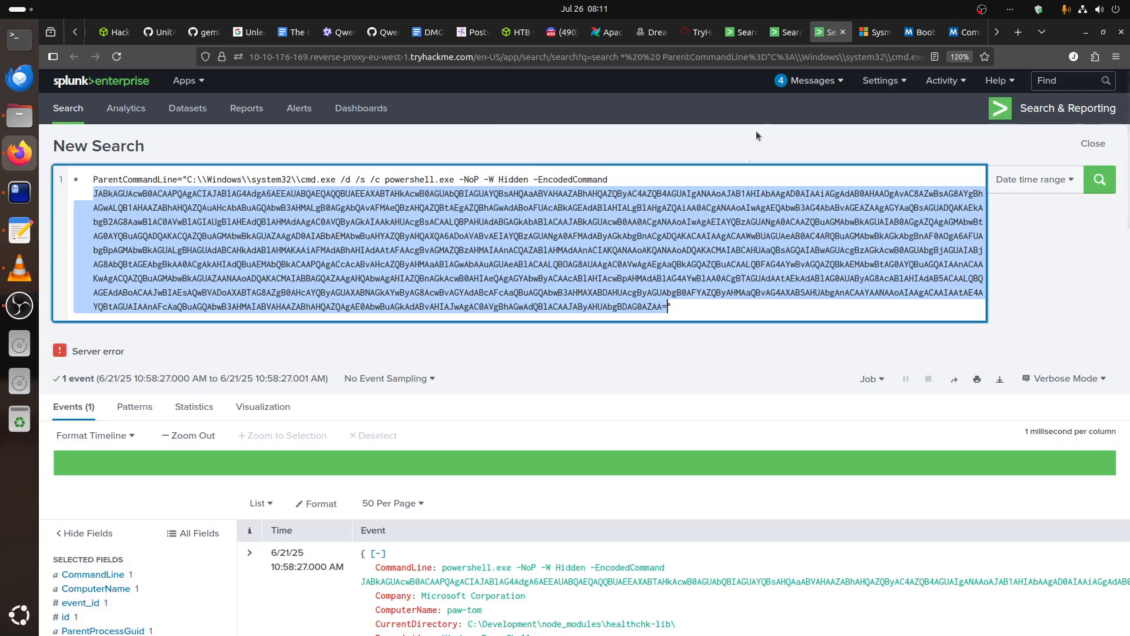
{"action": "left_click", "coordinate": [786, 32]}
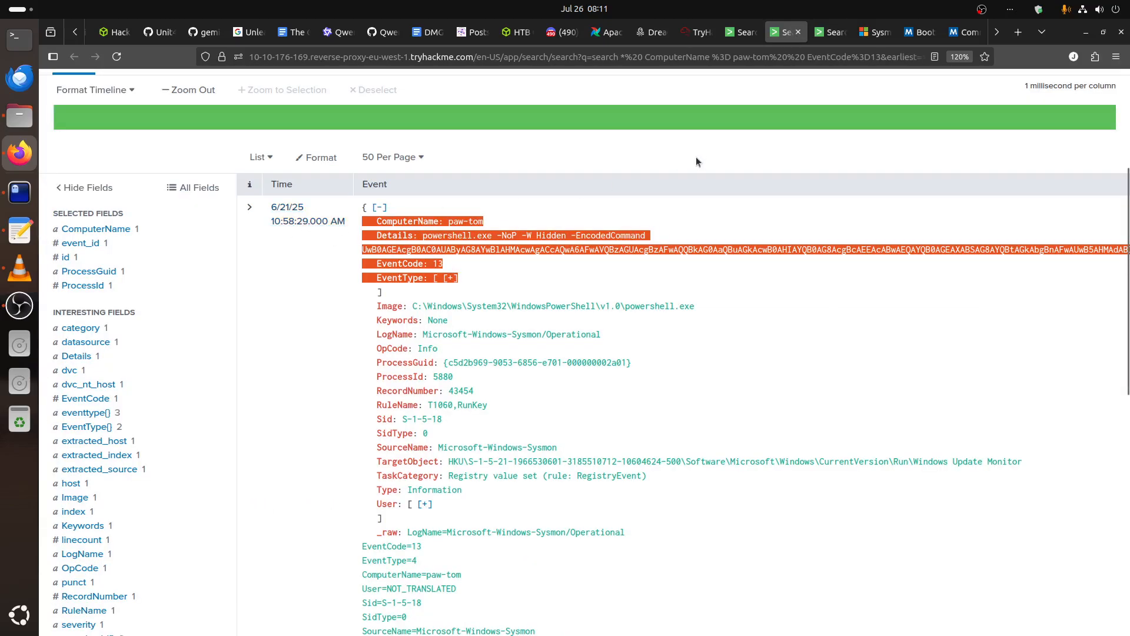
{"action": "left_click", "coordinate": [695, 34]}
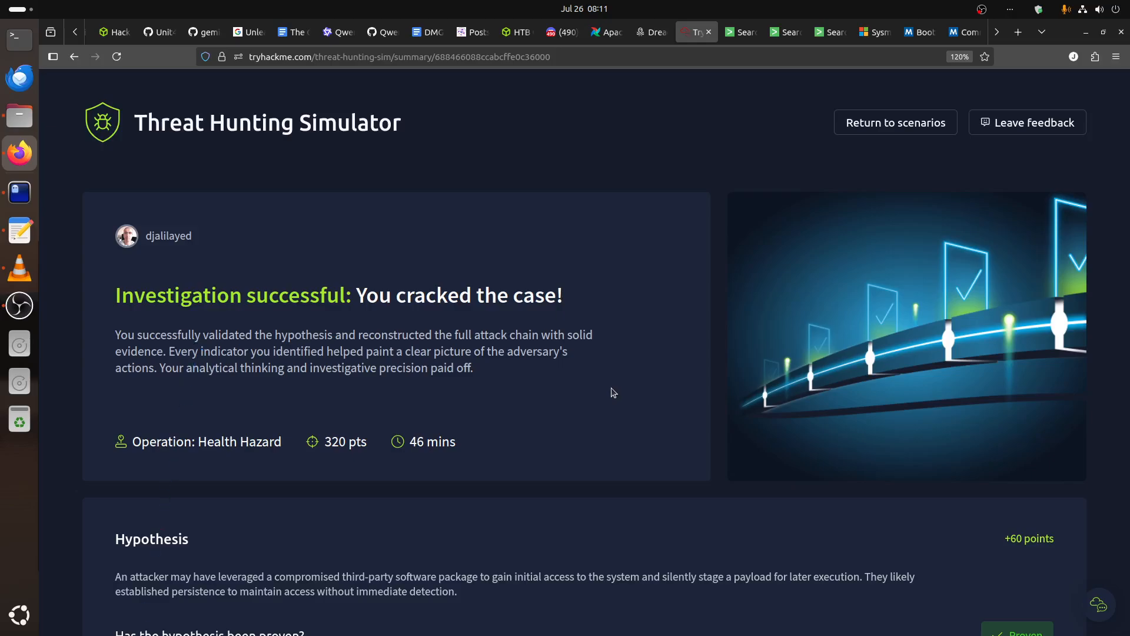
Examine the investigation summary, covering the hypothesis, overall analysis, and the technique, asset and IOC scores.
{"action": "scroll", "coordinate": [613, 392], "scroll_direction": "down", "scroll_amount": 3}
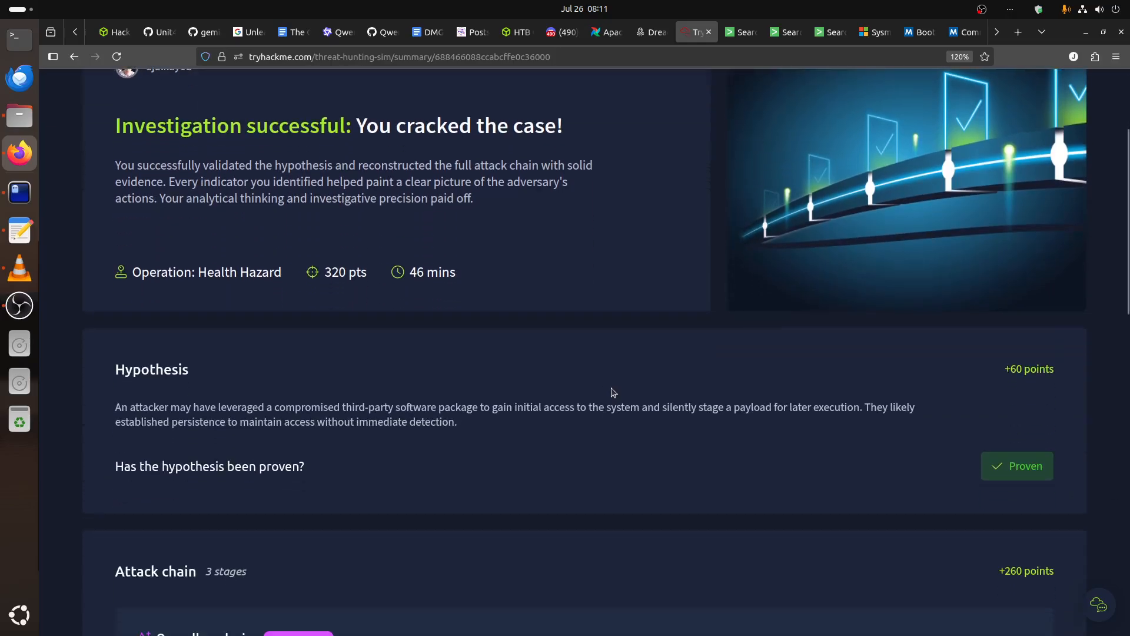
{"action": "scroll", "coordinate": [613, 393], "scroll_direction": "down", "scroll_amount": 6}
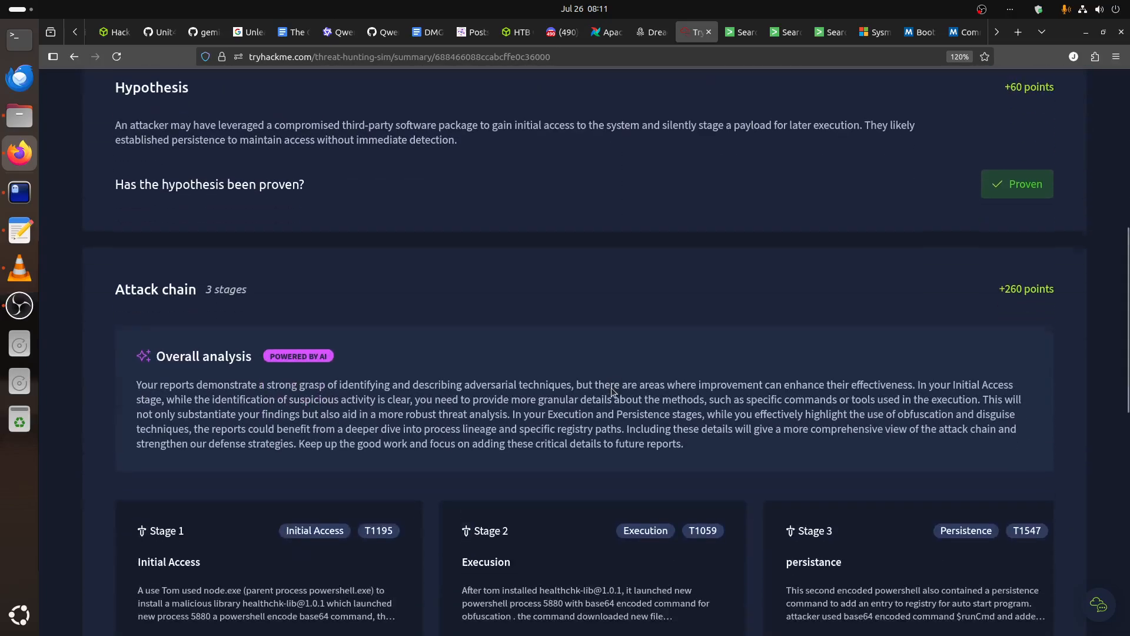
{"action": "scroll", "coordinate": [611, 388], "scroll_direction": "down", "scroll_amount": 2}
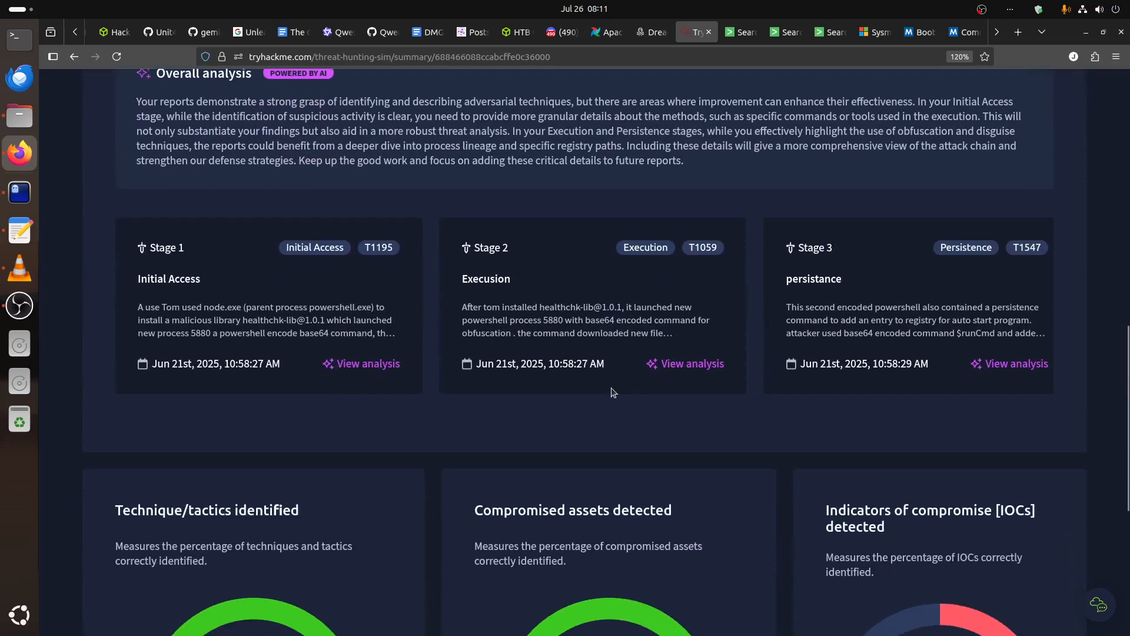
{"action": "scroll", "coordinate": [613, 391], "scroll_direction": "down", "scroll_amount": 5}
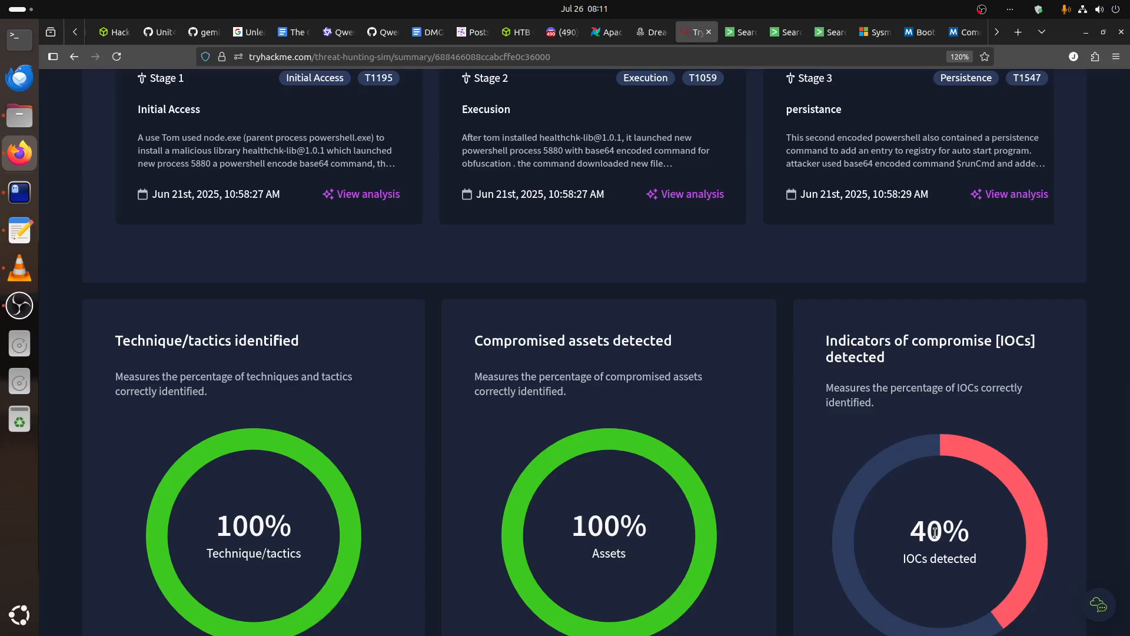
{"action": "scroll", "coordinate": [935, 532], "scroll_direction": "up", "scroll_amount": 2}
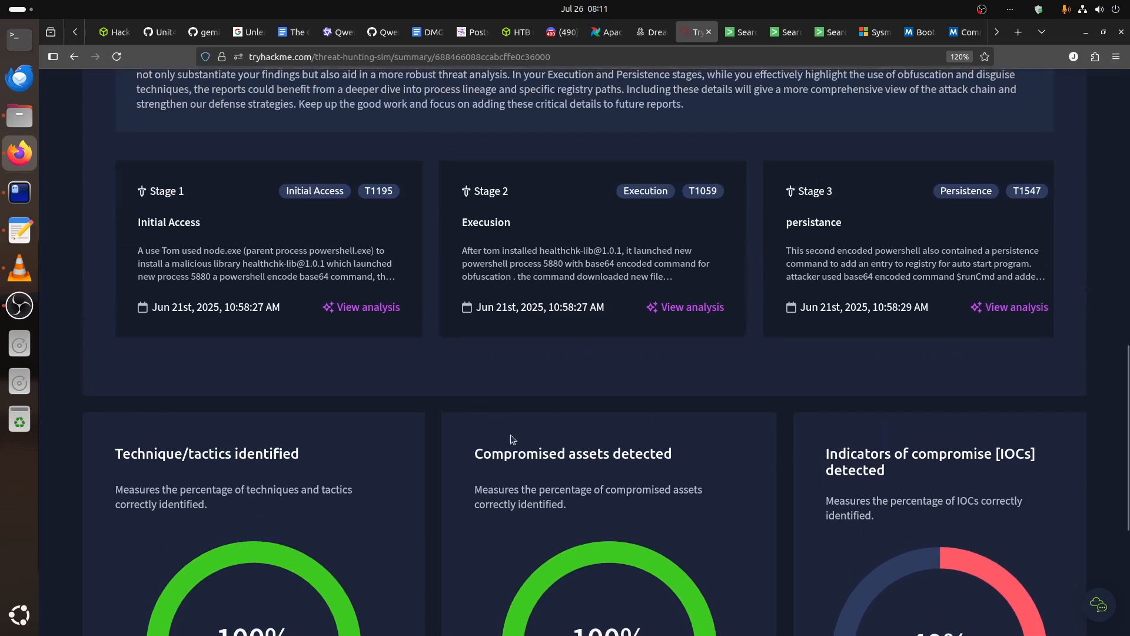
Examine the Initial Access stage's analysis, from the adversary step description to the list of IOCs, and close it.
{"action": "left_click", "coordinate": [380, 312]}
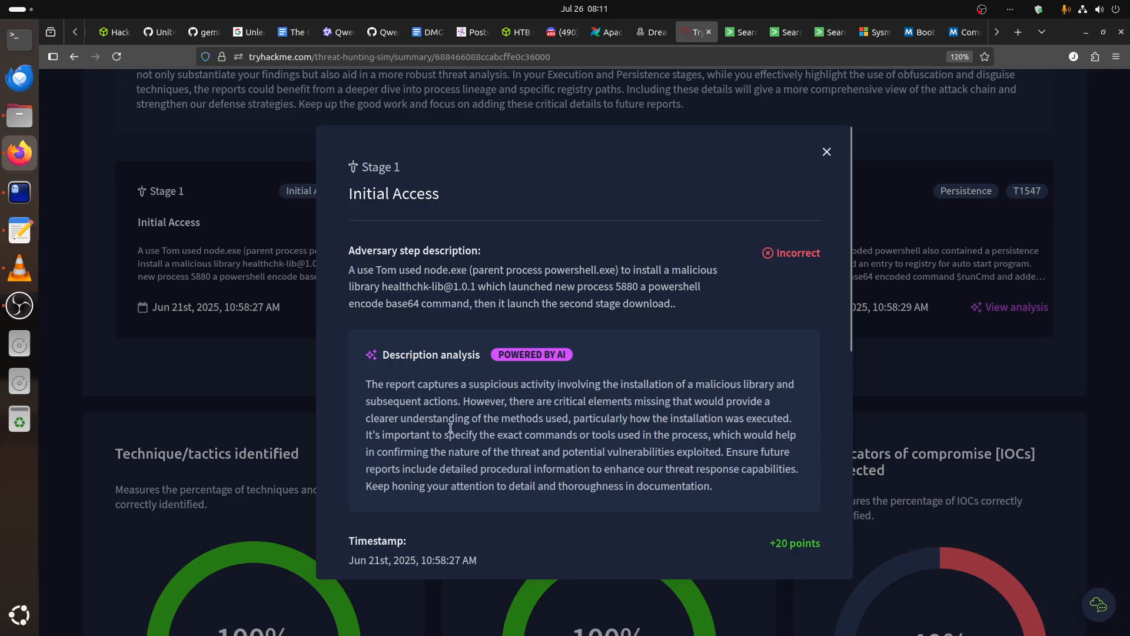
{"action": "scroll", "coordinate": [482, 433], "scroll_direction": "down", "scroll_amount": 2}
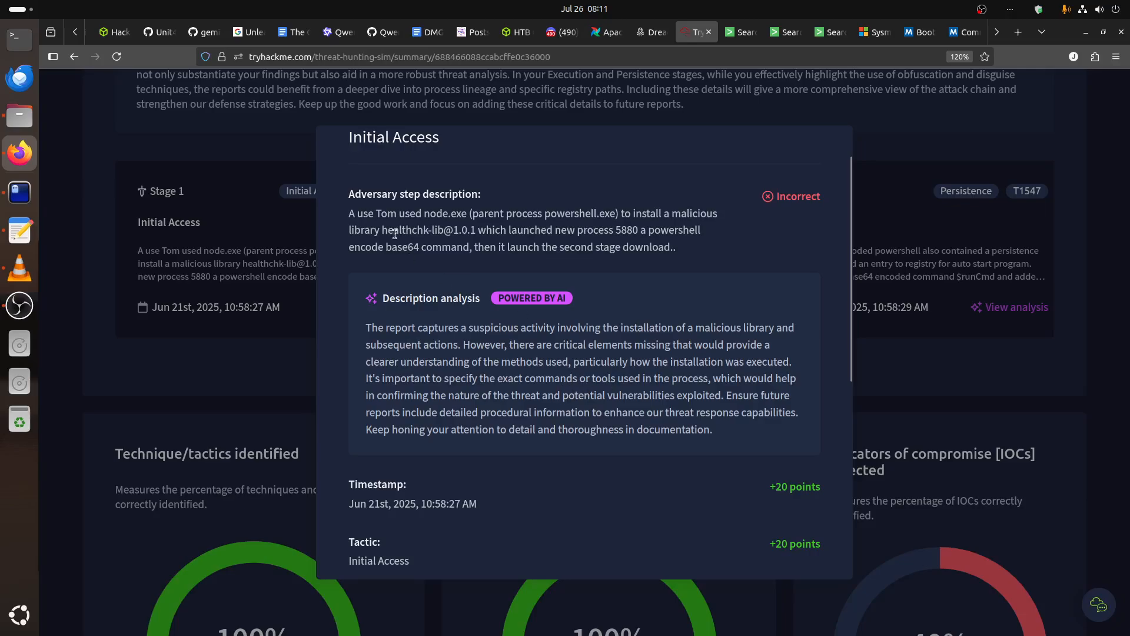
{"action": "left_click_drag", "start_coordinate": [356, 213], "coordinate": [564, 242]}
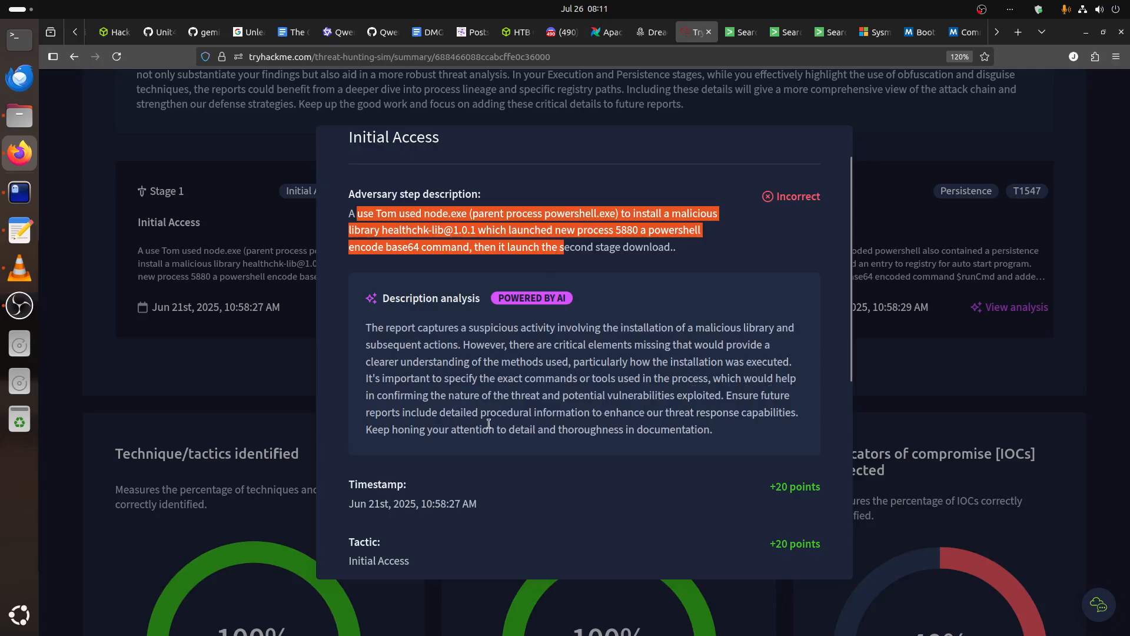
{"action": "left_click", "coordinate": [558, 408]}
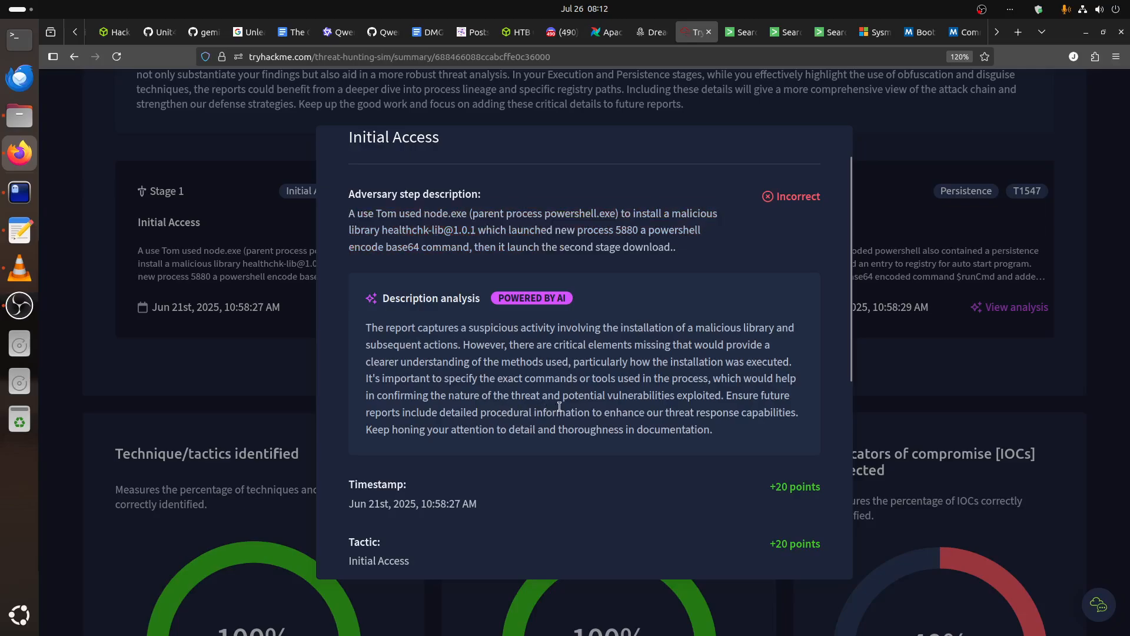
{"action": "left_click_drag", "start_coordinate": [428, 214], "coordinate": [638, 285]}
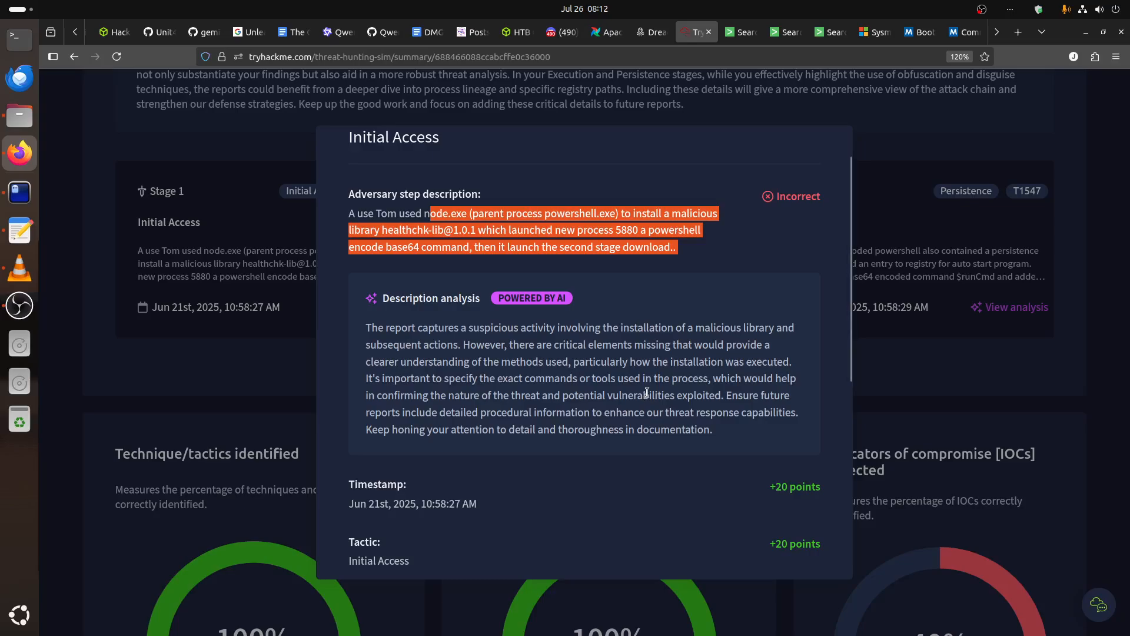
{"action": "scroll", "coordinate": [647, 393], "scroll_direction": "down", "scroll_amount": 6}
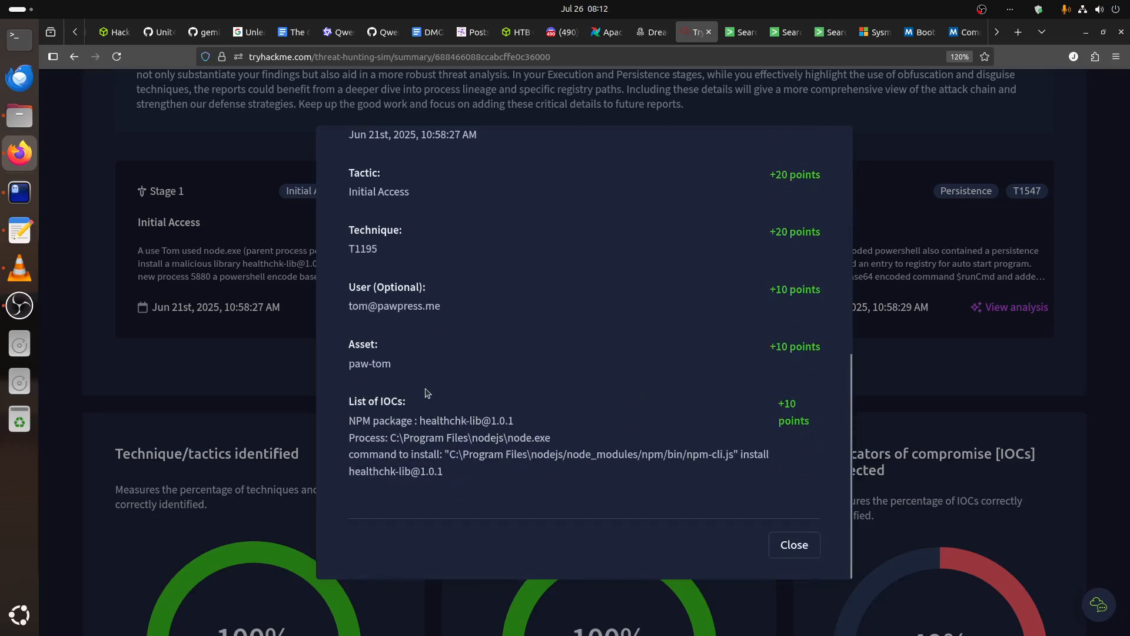
{"action": "scroll", "coordinate": [554, 404], "scroll_direction": "up", "scroll_amount": 5}
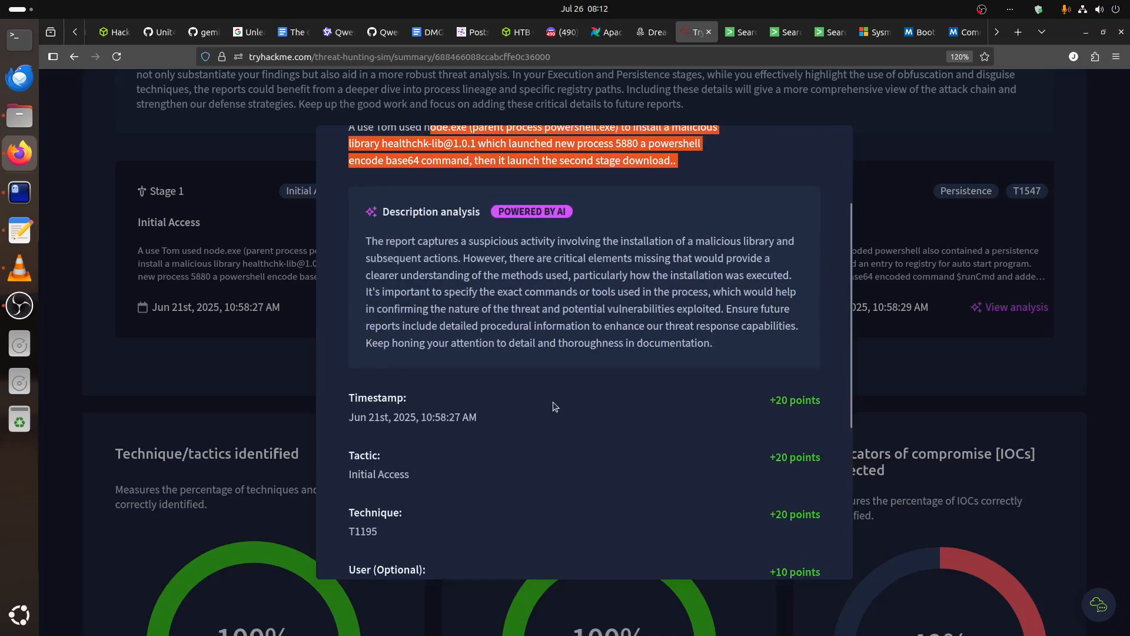
{"action": "scroll", "coordinate": [518, 329], "scroll_direction": "up", "scroll_amount": 1}
{"action": "scroll", "coordinate": [746, 424], "scroll_direction": "down", "scroll_amount": 6}
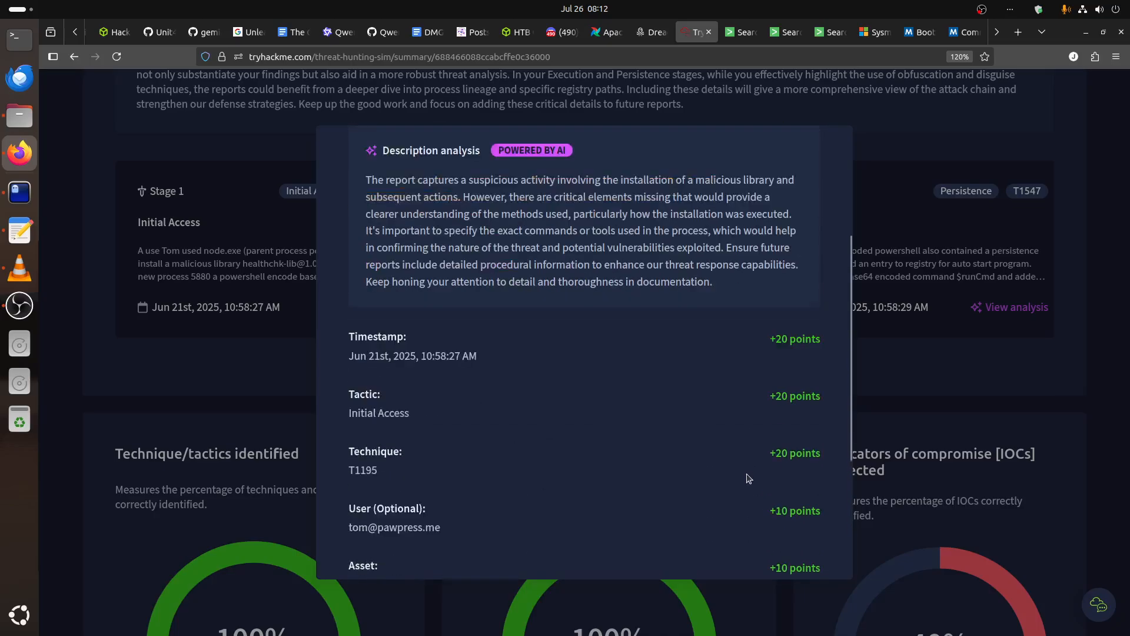
{"action": "left_click", "coordinate": [794, 545]}
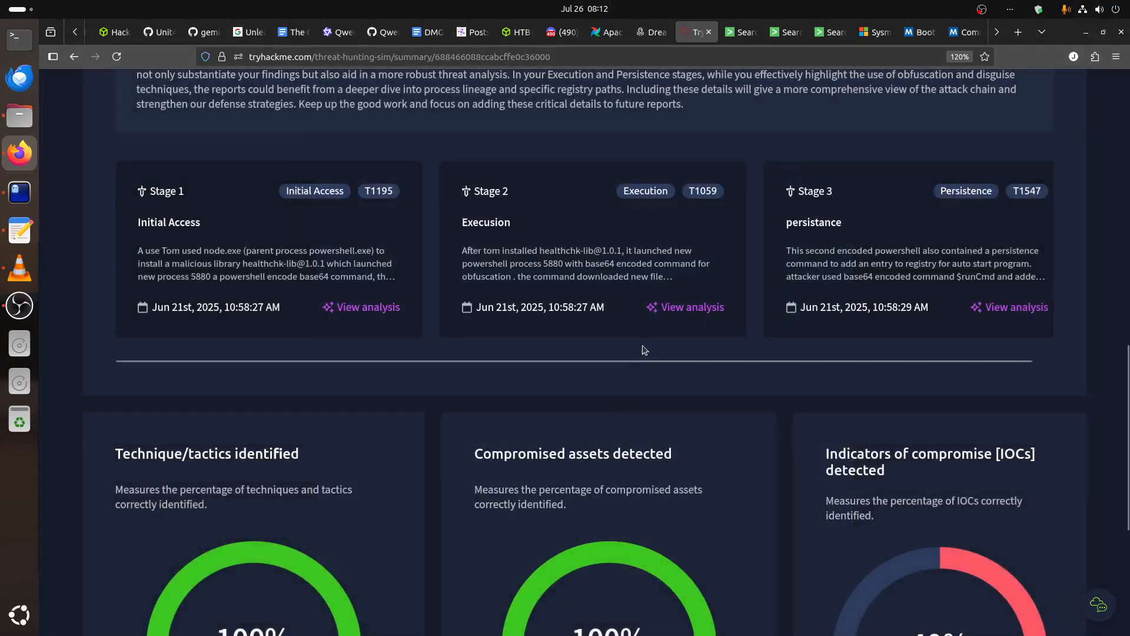
Open the Execution stage's analysis and examine its description feedback, points and list of IOCs.
{"action": "left_click", "coordinate": [689, 309]}
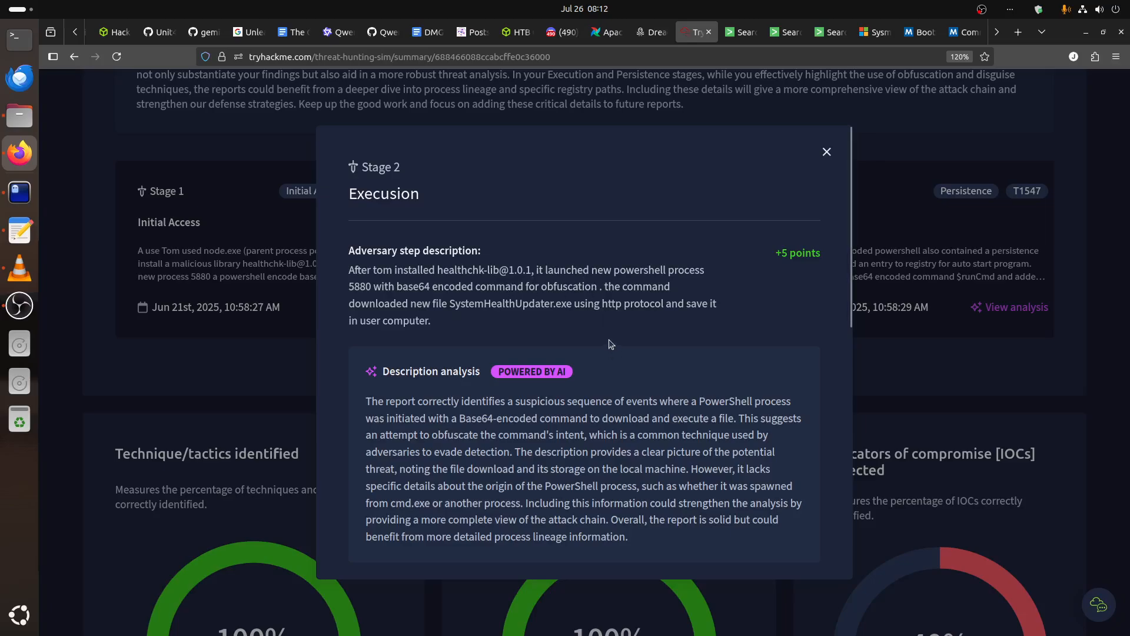
{"action": "scroll", "coordinate": [611, 345], "scroll_direction": "down", "scroll_amount": 7}
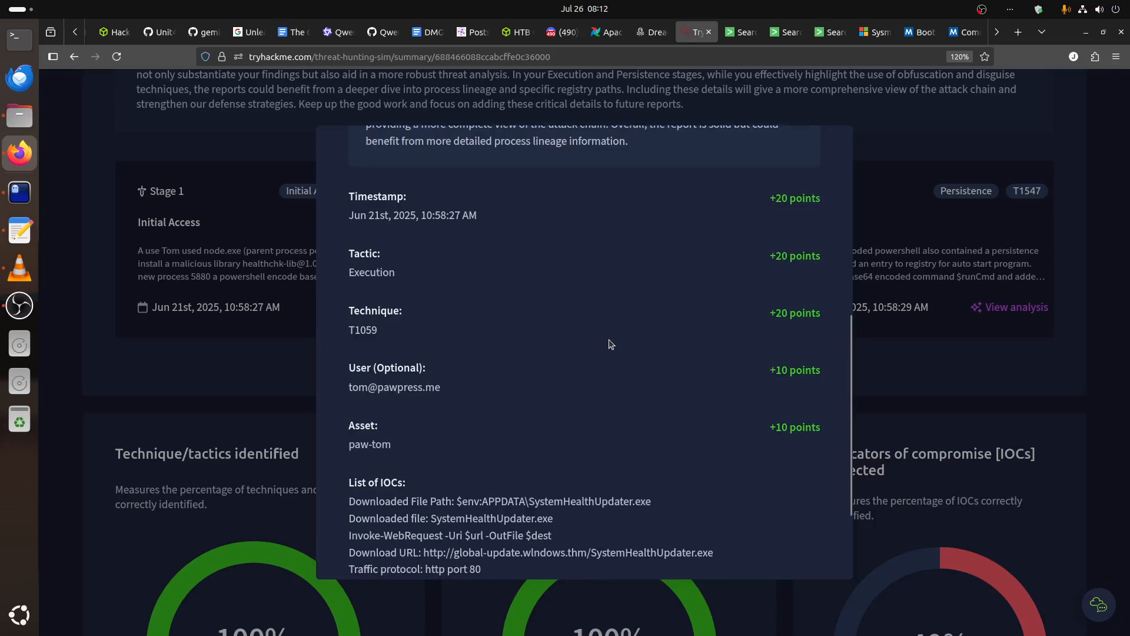
{"action": "scroll", "coordinate": [611, 345], "scroll_direction": "down", "scroll_amount": 2}
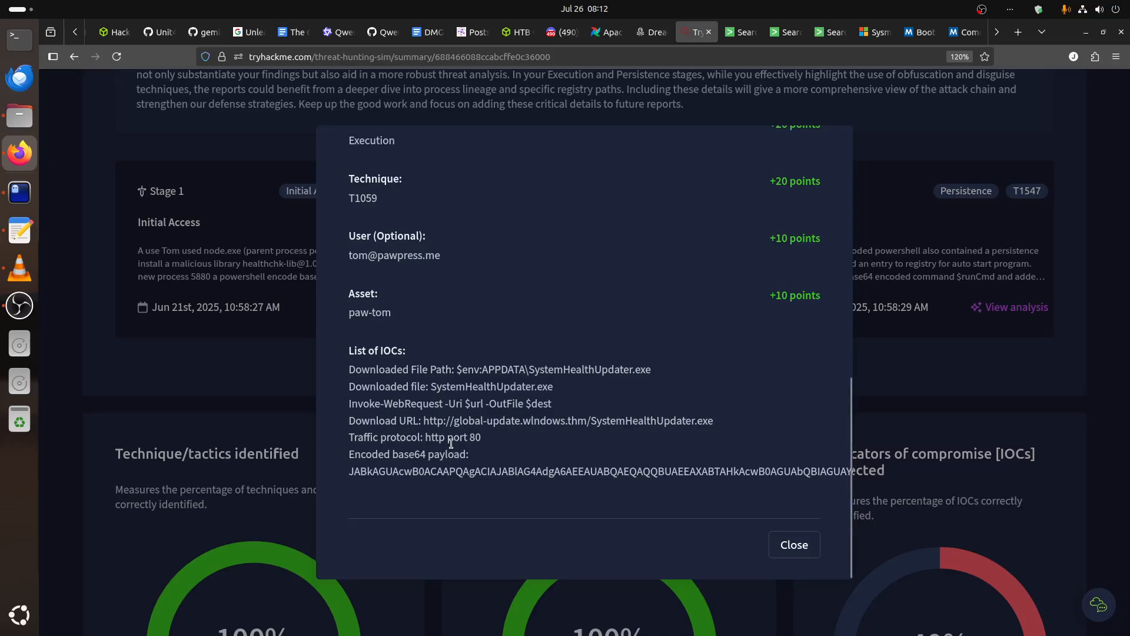
Examine the Execution stage's description analysis, focusing on the feedback about the PowerShell process's origin and cmd.exe.
{"action": "scroll", "coordinate": [450, 437], "scroll_direction": "up", "scroll_amount": 6}
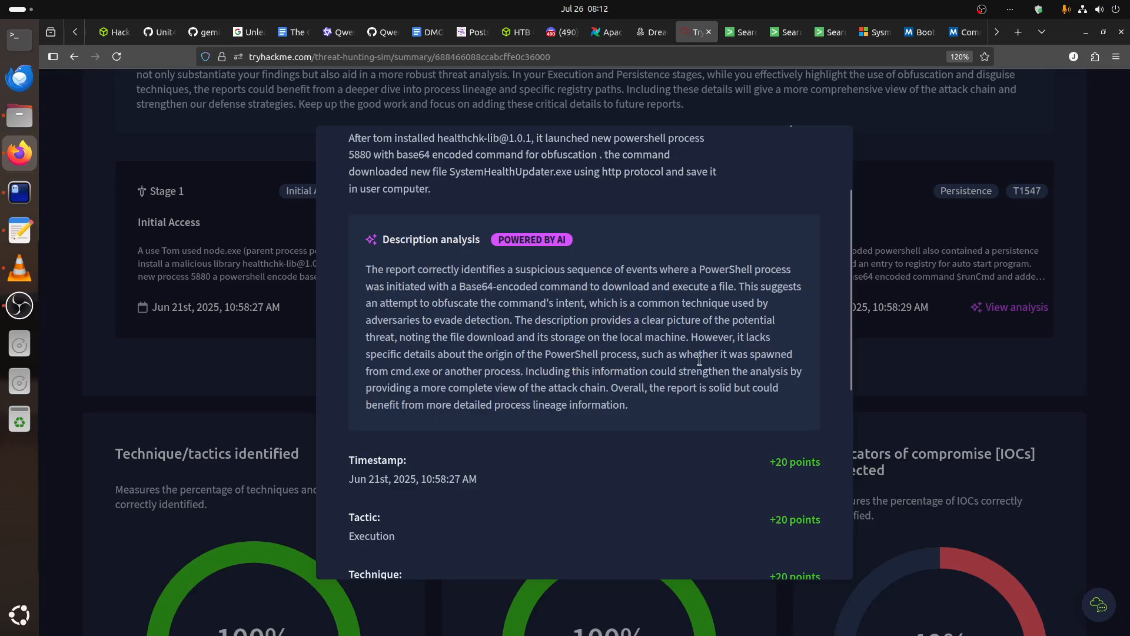
{"action": "left_click_drag", "start_coordinate": [748, 337], "coordinate": [641, 355]}
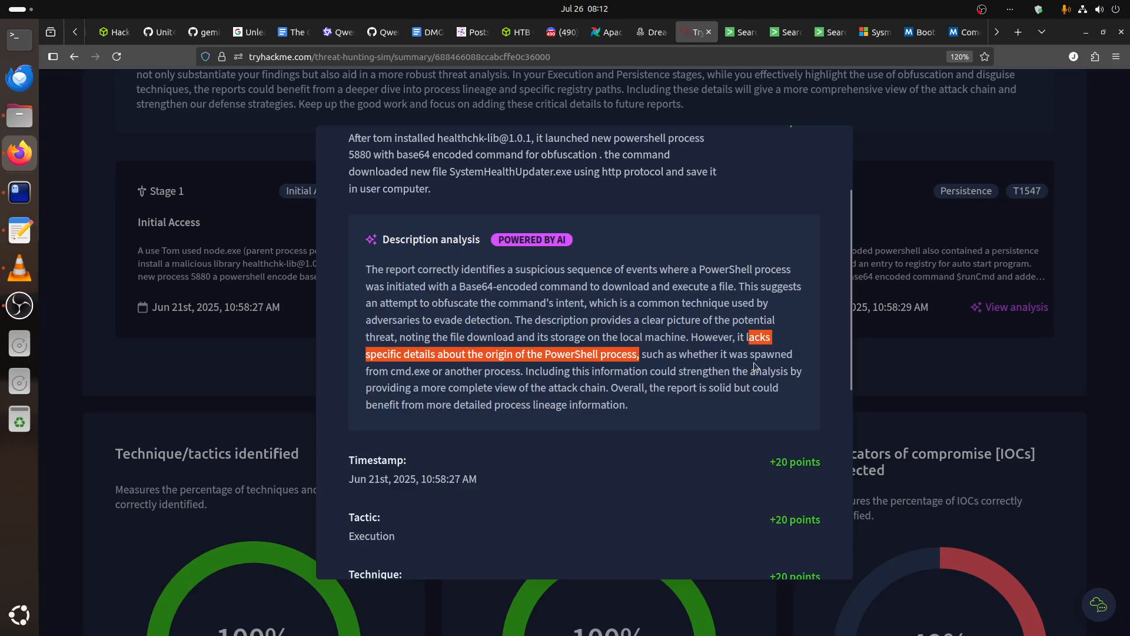
{"action": "left_click_drag", "start_coordinate": [434, 371], "coordinate": [391, 370]}
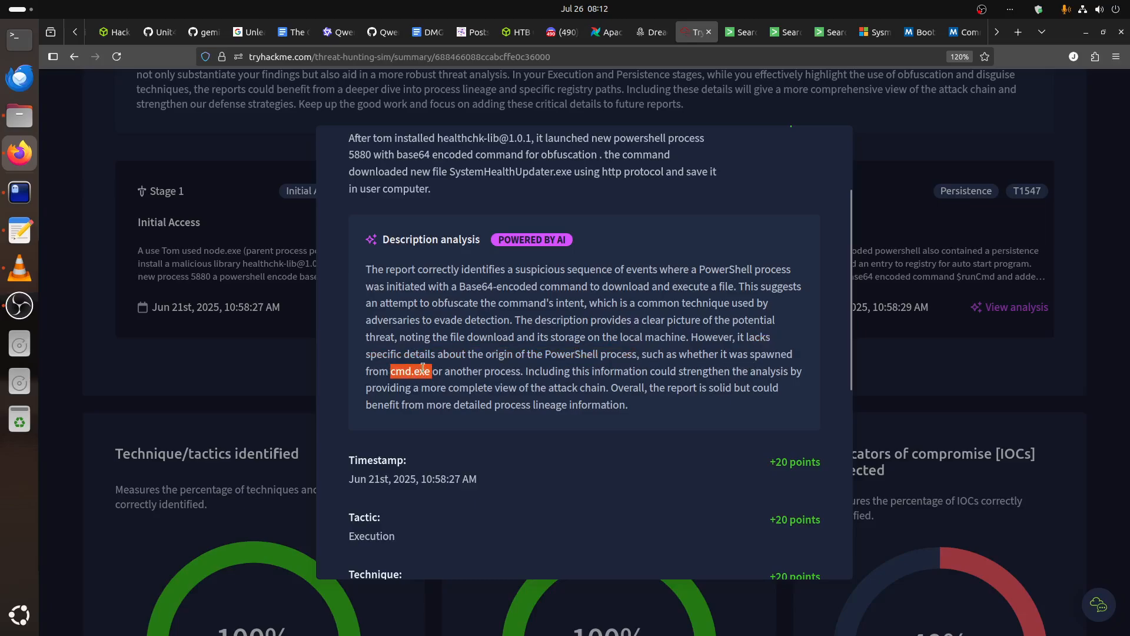
{"action": "left_click", "coordinate": [744, 35]}
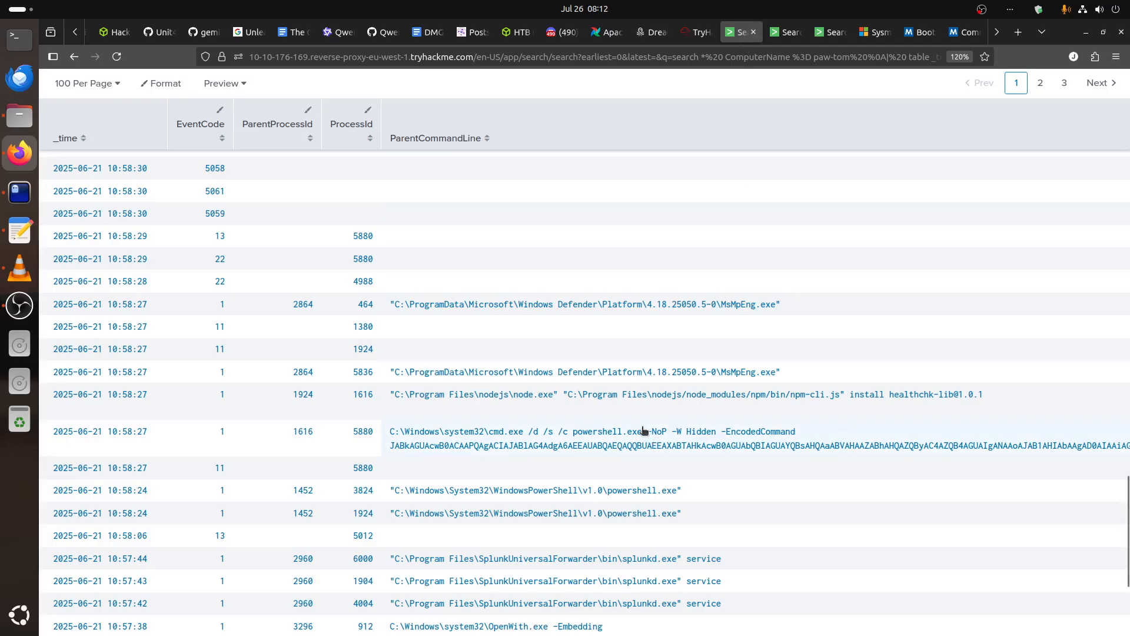
{"action": "scroll", "coordinate": [644, 430], "scroll_direction": "down", "scroll_amount": 4}
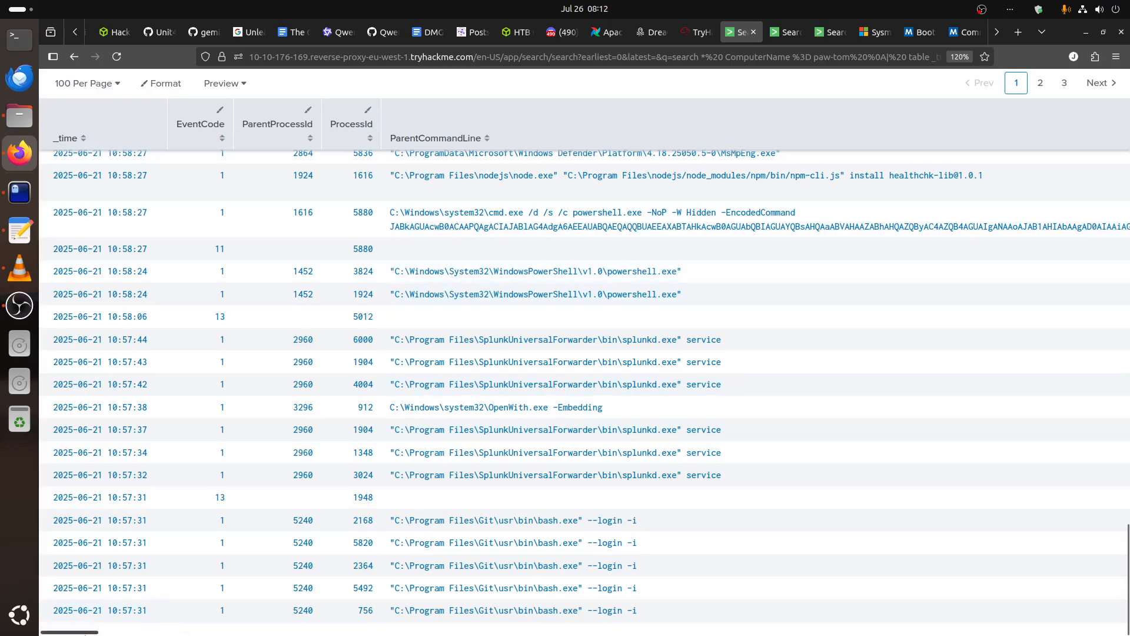
{"action": "left_click_drag", "start_coordinate": [88, 633], "coordinate": [646, 633]}
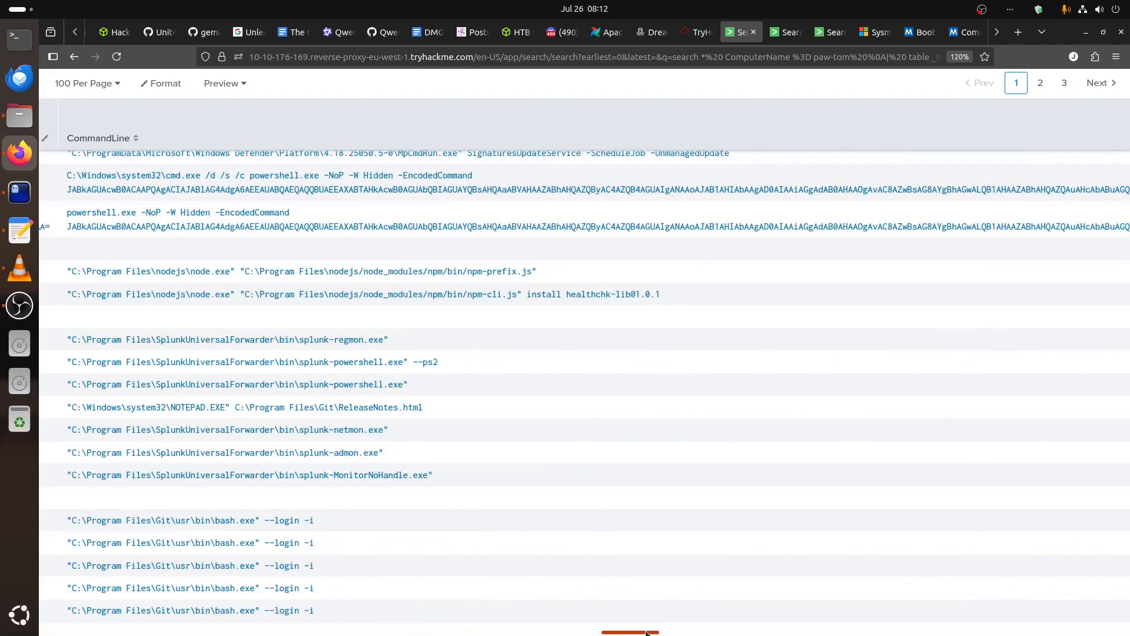
{"action": "left_click_drag", "start_coordinate": [647, 633], "coordinate": [71, 633]}
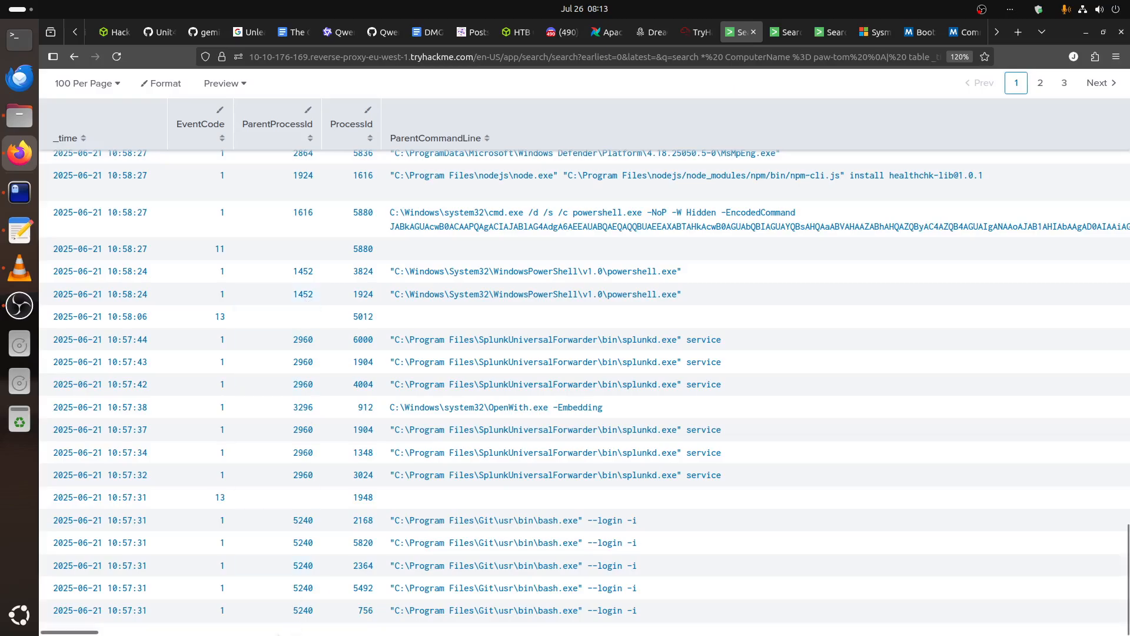
{"action": "left_click_drag", "start_coordinate": [94, 633], "coordinate": [1, 627]}
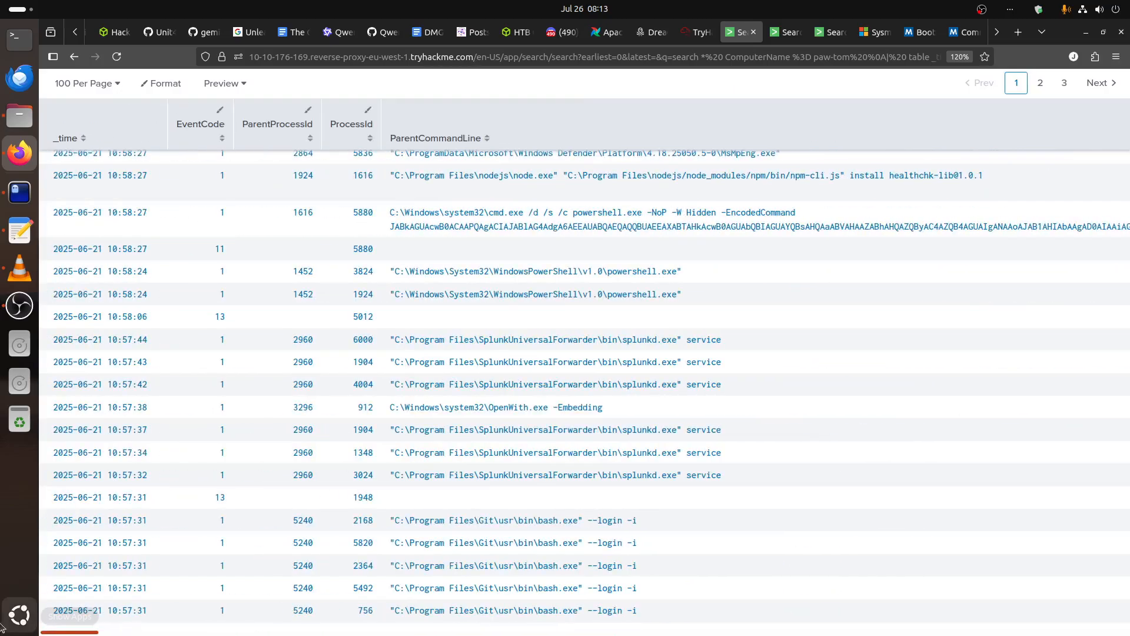
{"action": "left_click", "coordinate": [303, 295]}
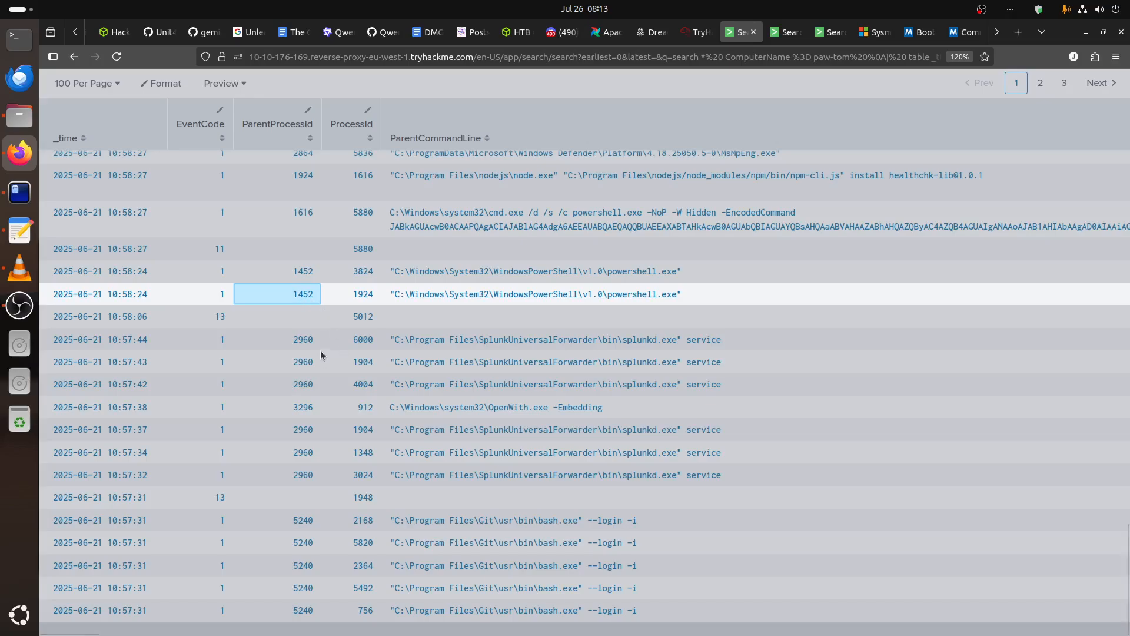
{"action": "left_click", "coordinate": [317, 313]}
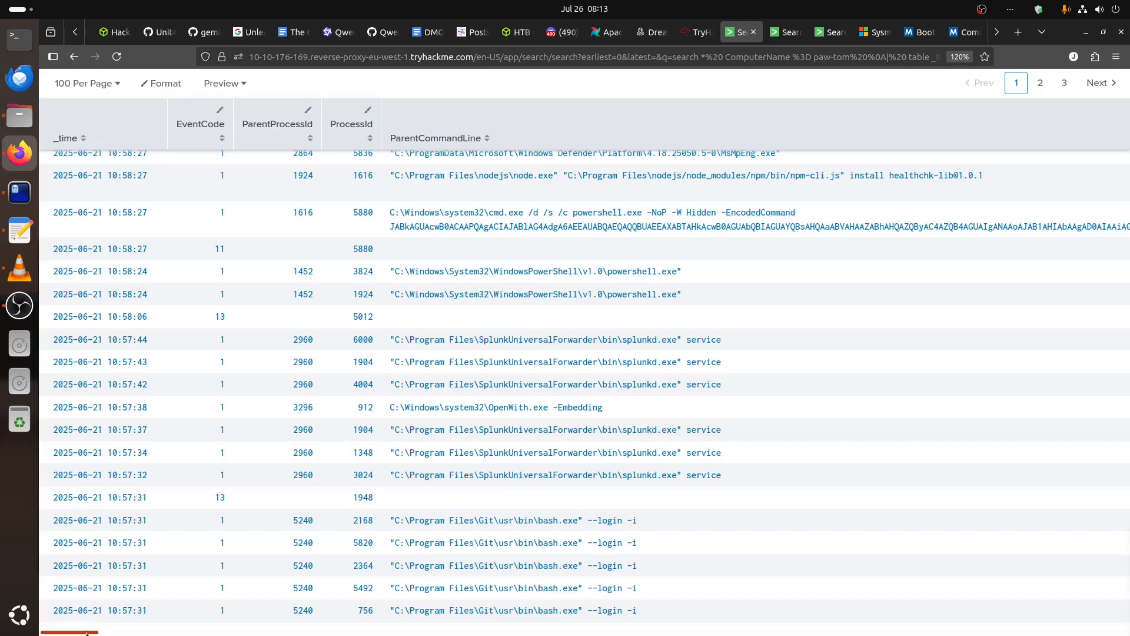
{"action": "left_click_drag", "start_coordinate": [87, 633], "coordinate": [24, 615]}
{"action": "left_click_drag", "start_coordinate": [322, 296], "coordinate": [292, 294]}
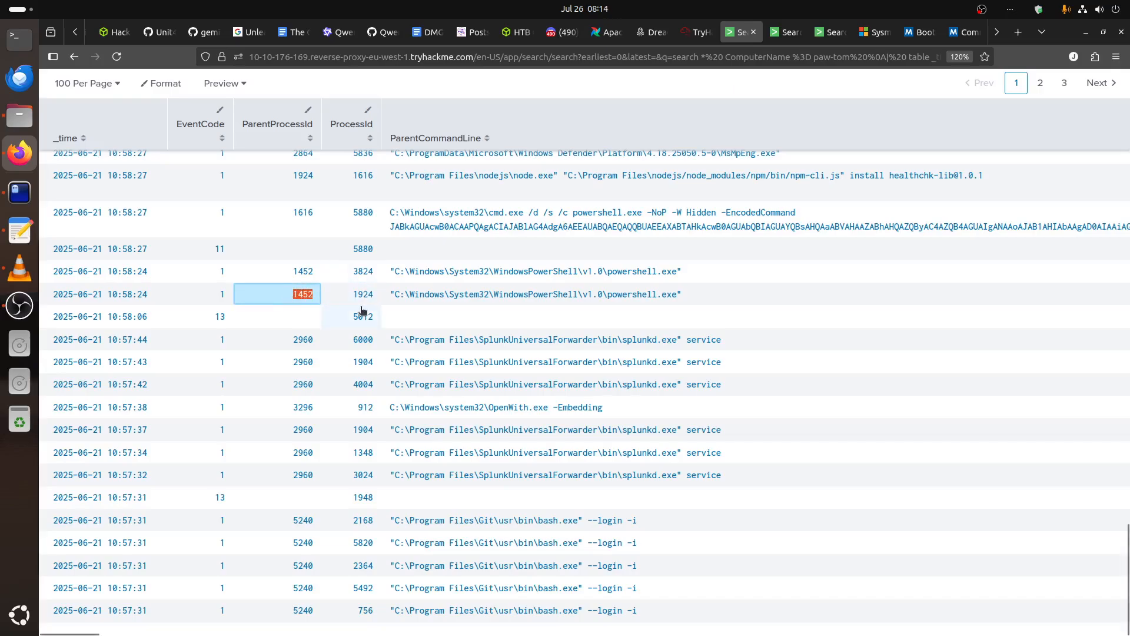
Compare the Execution stage's feedback on process origin with the Splunk results, check its list of IOCs, and close the analysis.
{"action": "left_click", "coordinate": [698, 32]}
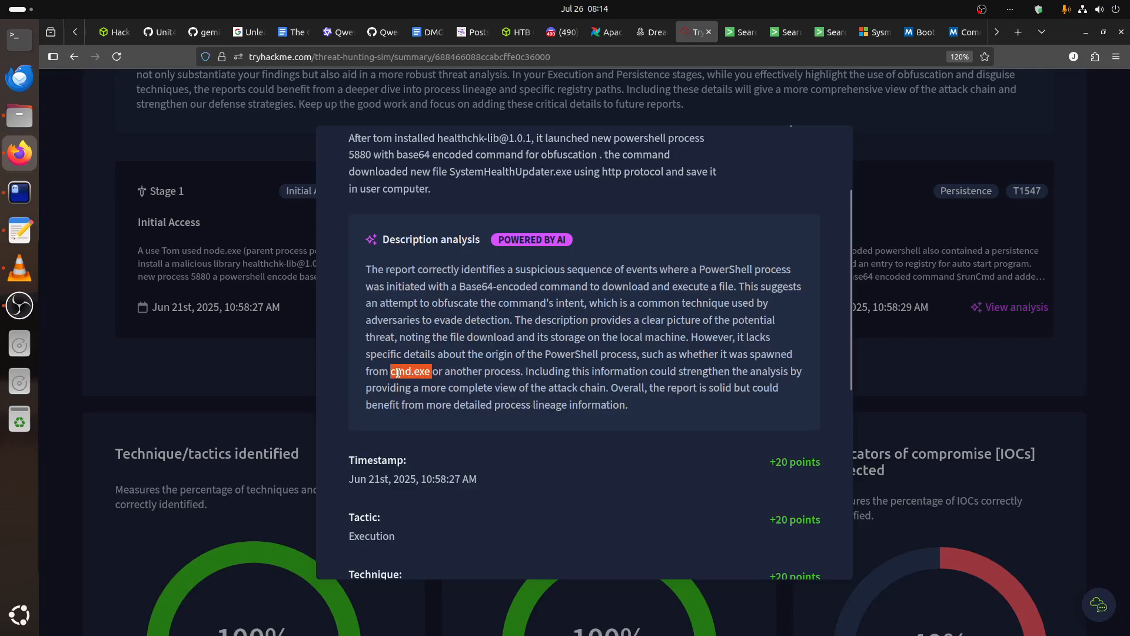
{"action": "left_click_drag", "start_coordinate": [377, 354], "coordinate": [496, 391]}
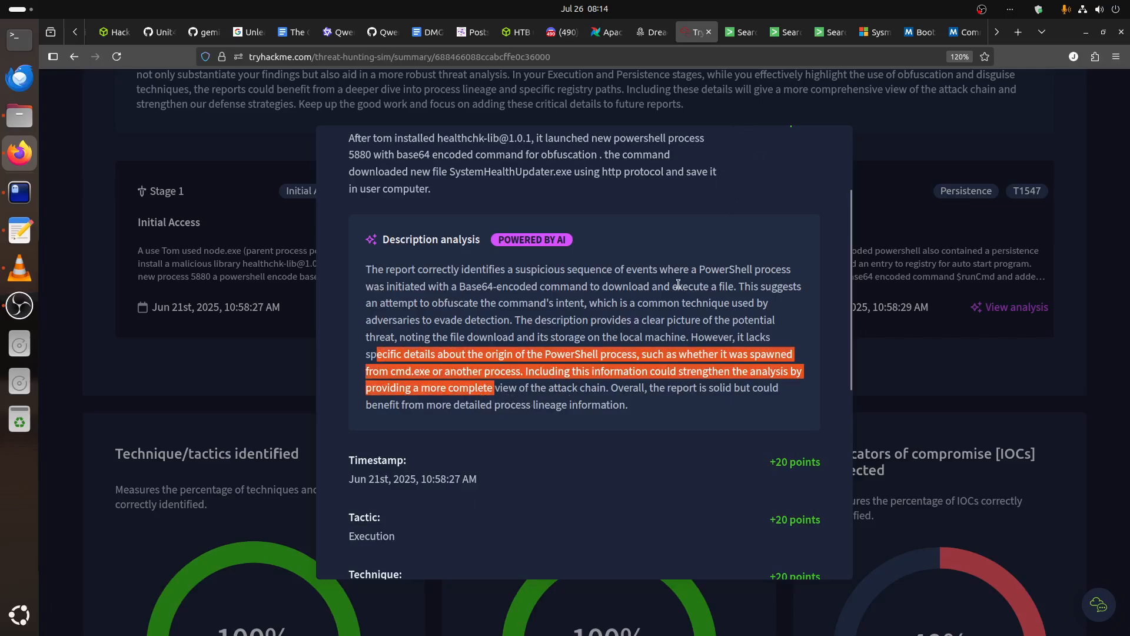
{"action": "left_click", "coordinate": [740, 32]}
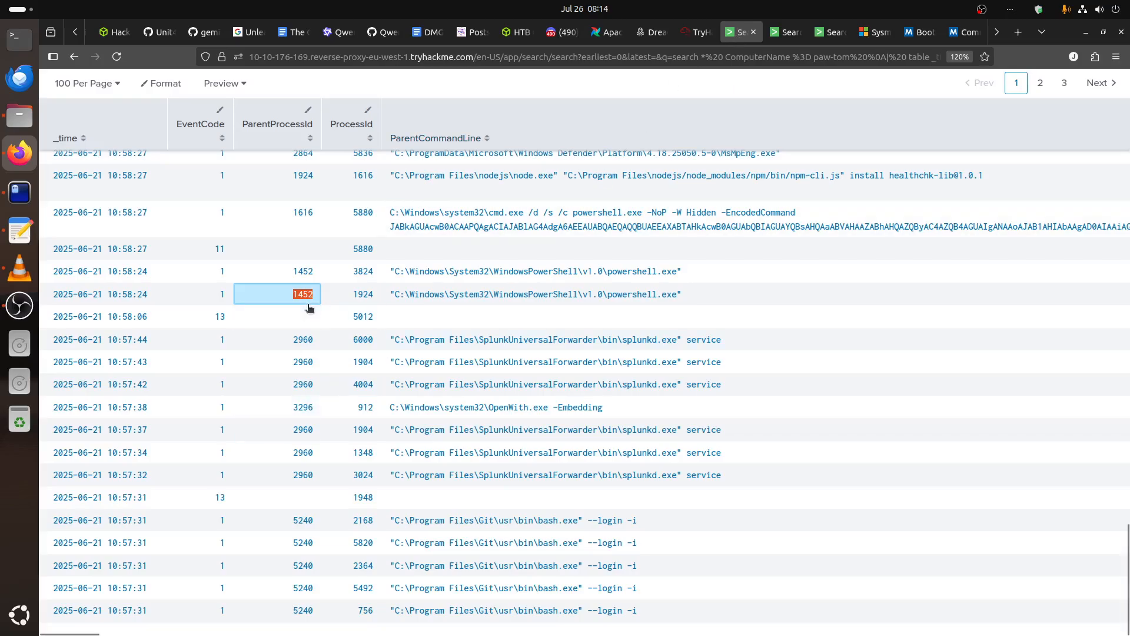
{"action": "left_click", "coordinate": [699, 31]}
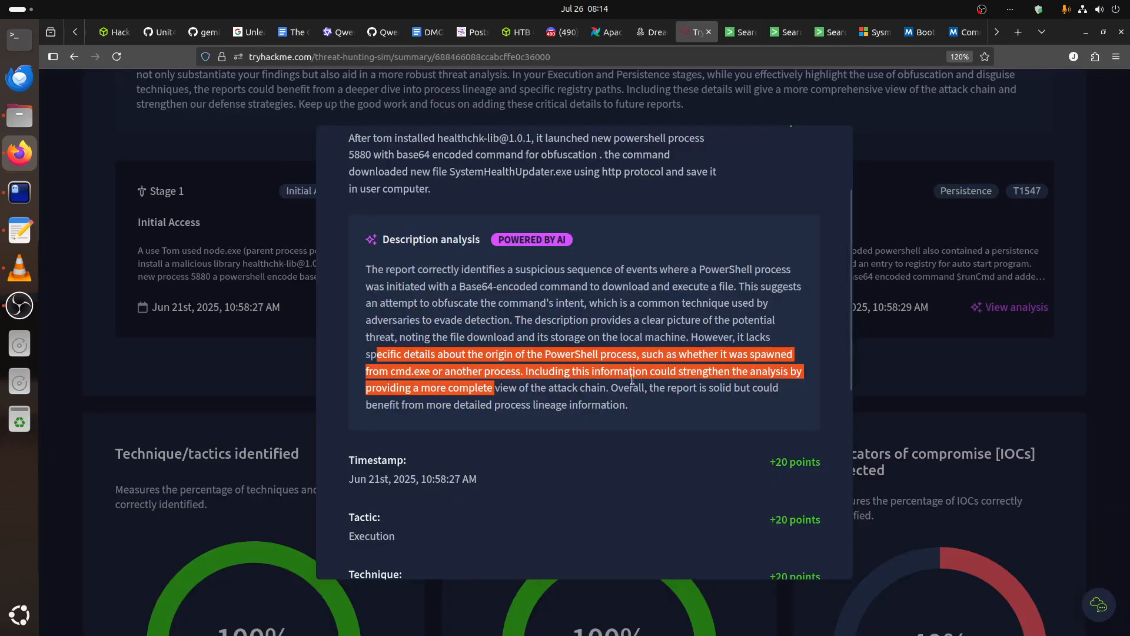
{"action": "scroll", "coordinate": [748, 513], "scroll_direction": "down", "scroll_amount": 6}
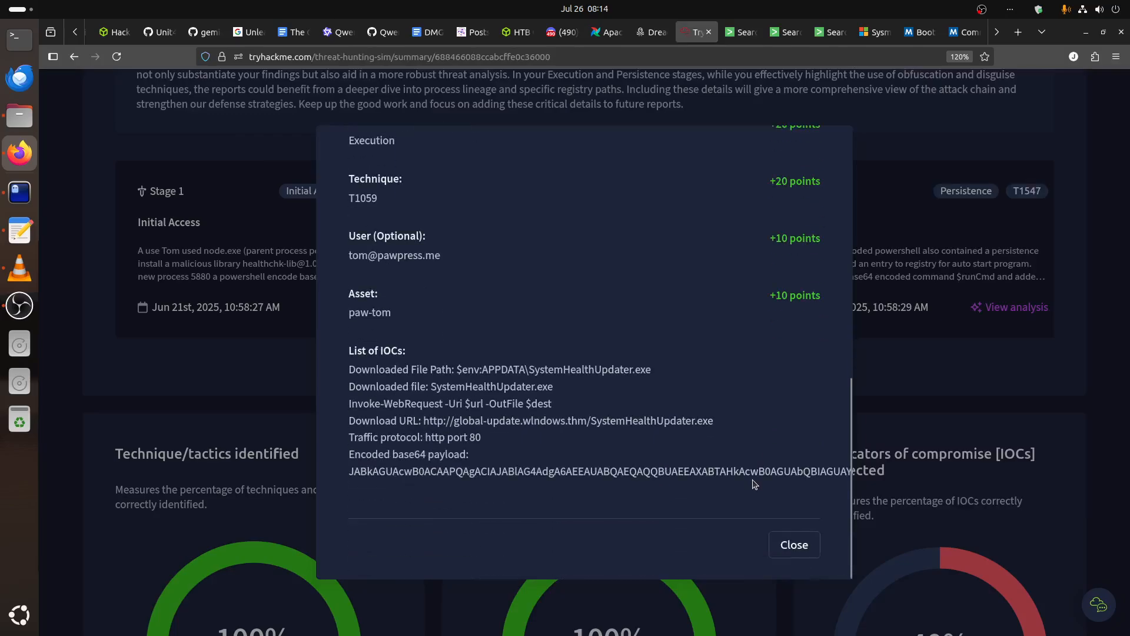
{"action": "left_click", "coordinate": [798, 545]}
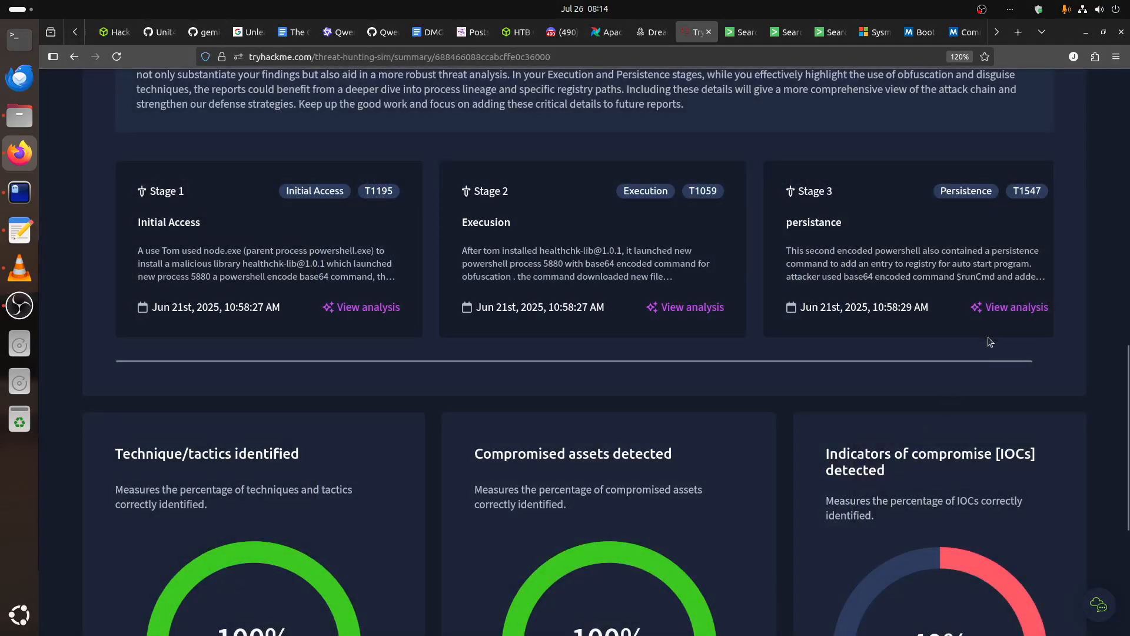
Examine the Persistence stage's analysis, from its description feedback to the points and list of IOCs, and close it.
{"action": "left_click", "coordinate": [1008, 307]}
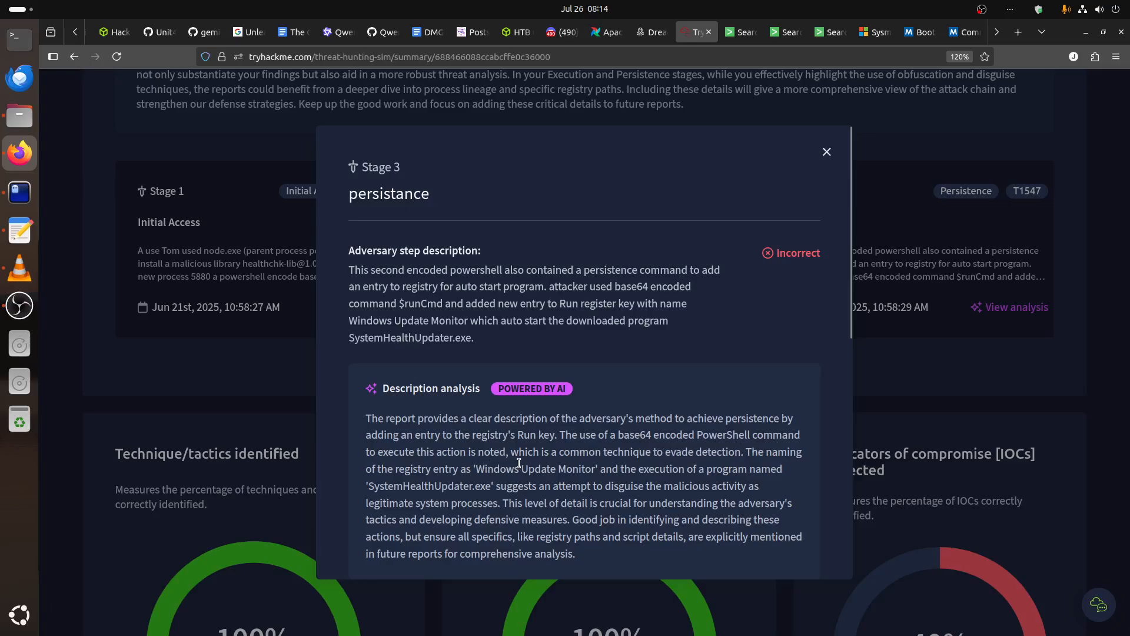
{"action": "scroll", "coordinate": [541, 463], "scroll_direction": "down", "scroll_amount": 1}
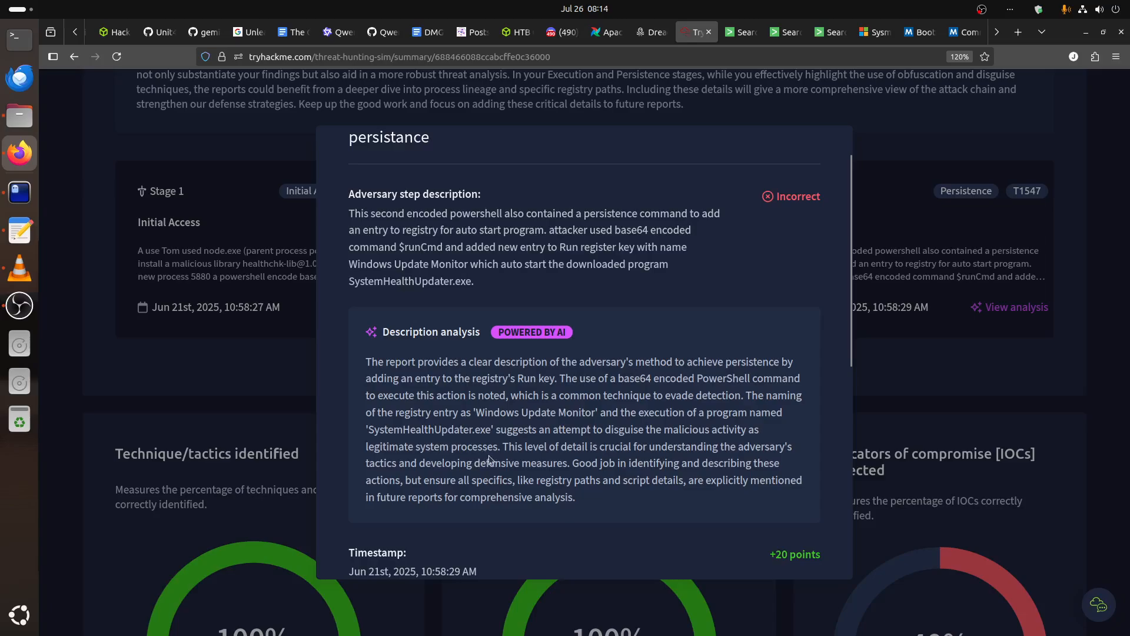
{"action": "left_click_drag", "start_coordinate": [509, 448], "coordinate": [752, 448]}
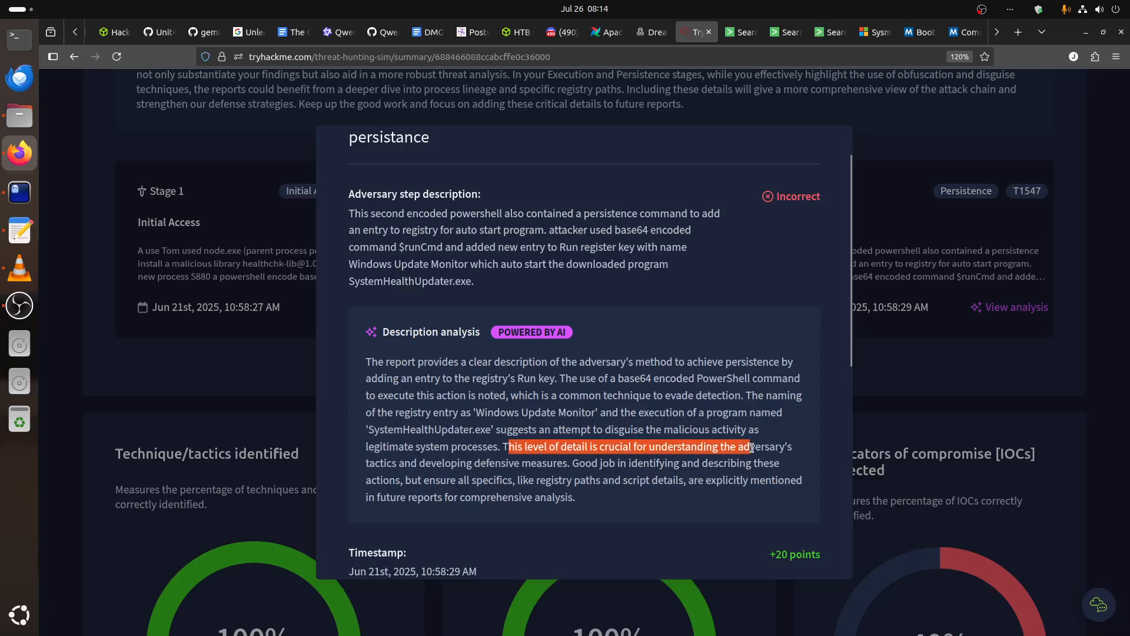
{"action": "left_click_drag", "start_coordinate": [713, 412], "coordinate": [725, 427]}
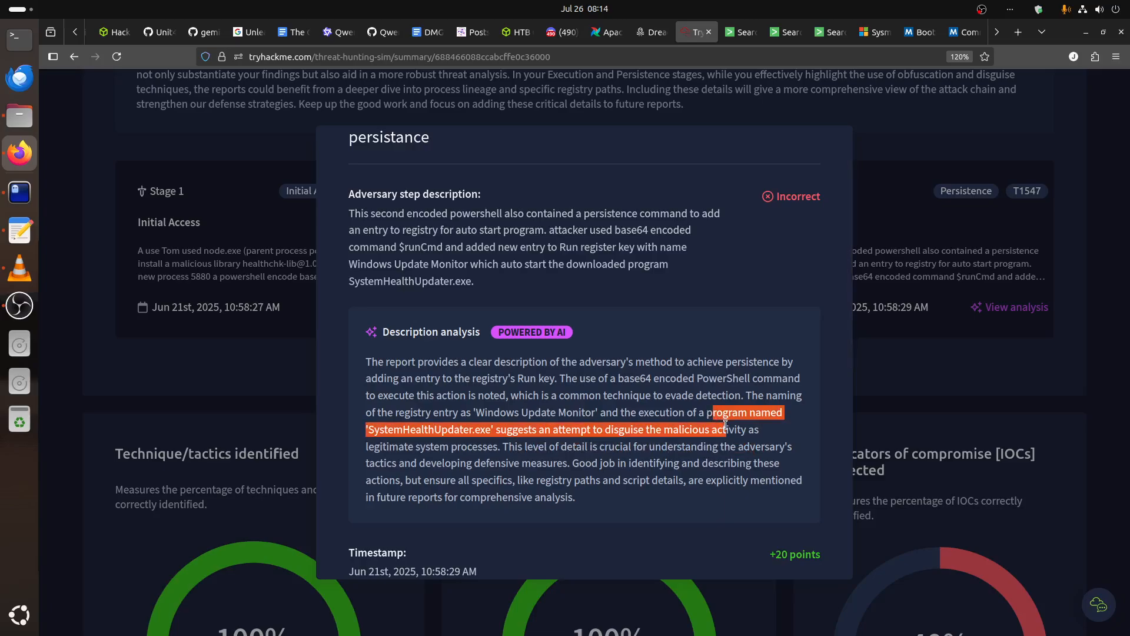
{"action": "scroll", "coordinate": [725, 426], "scroll_direction": "down", "scroll_amount": 7}
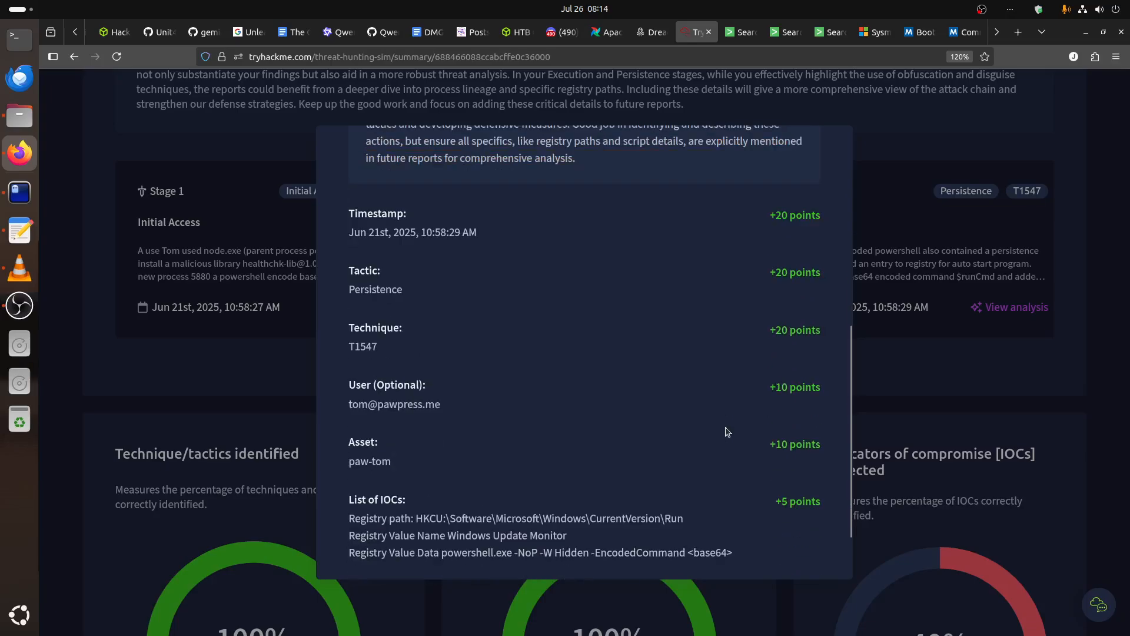
{"action": "left_click", "coordinate": [783, 545]}
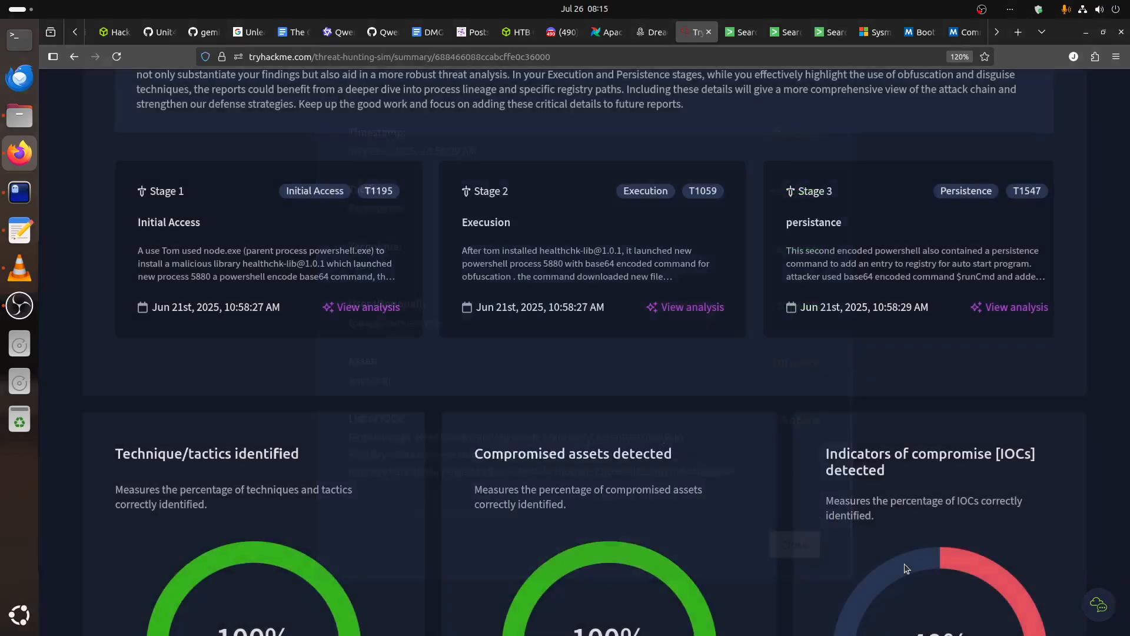
Review the technique, asset and IOC scores, the overall analysis, and the investigation result on the summary page.
{"action": "scroll", "coordinate": [903, 502], "scroll_direction": "down", "scroll_amount": 5}
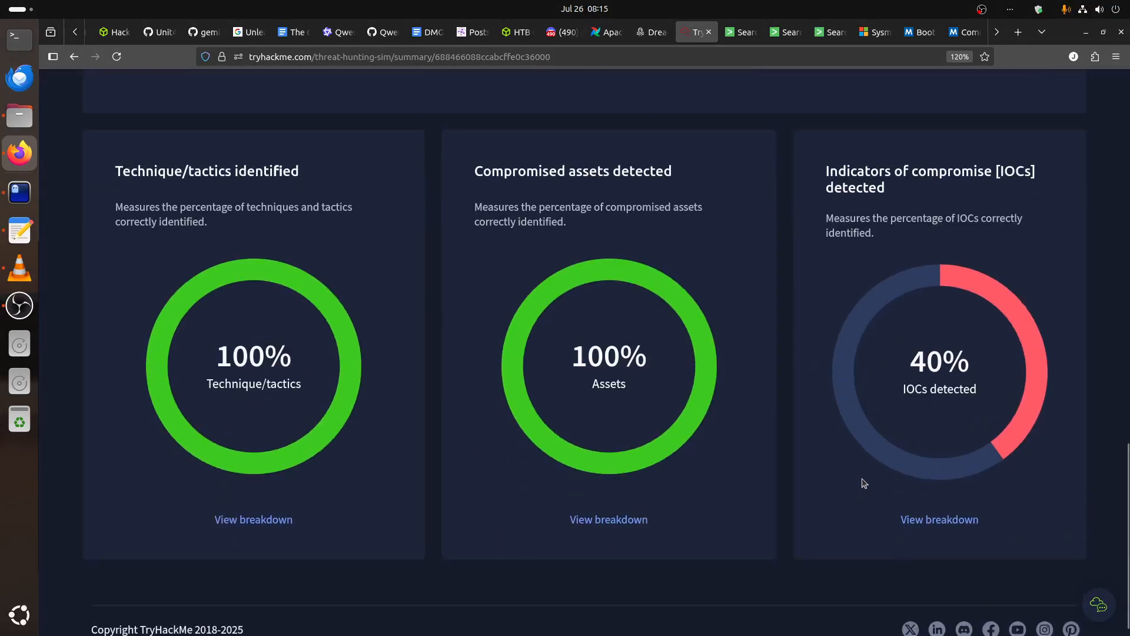
{"action": "scroll", "coordinate": [812, 434], "scroll_direction": "up", "scroll_amount": 10}
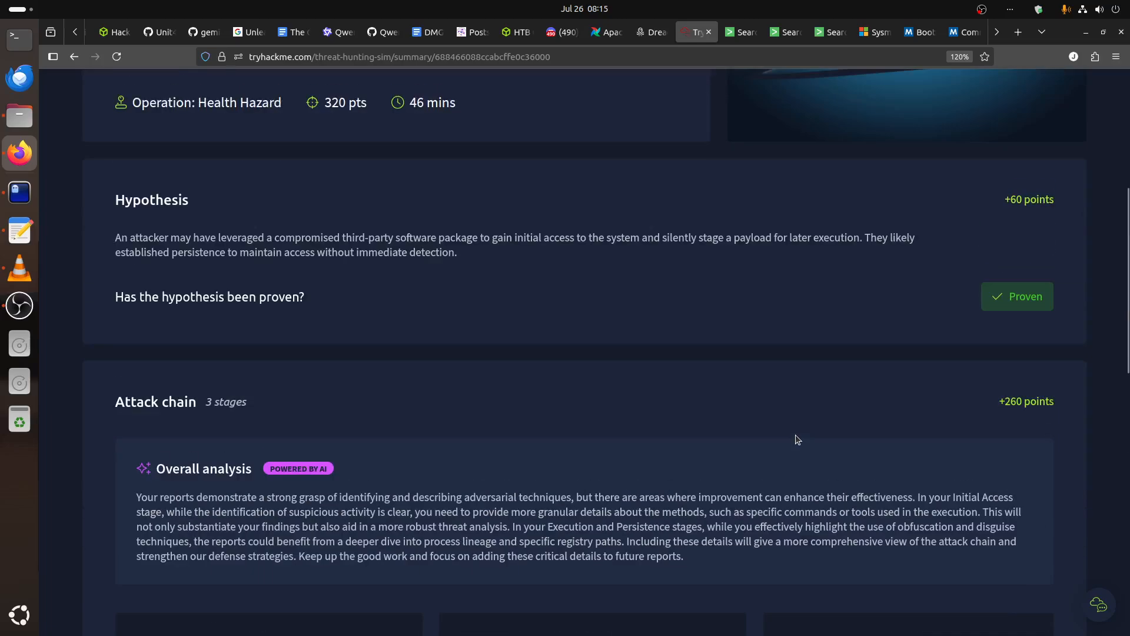
{"action": "scroll", "coordinate": [794, 439], "scroll_direction": "up", "scroll_amount": 5}
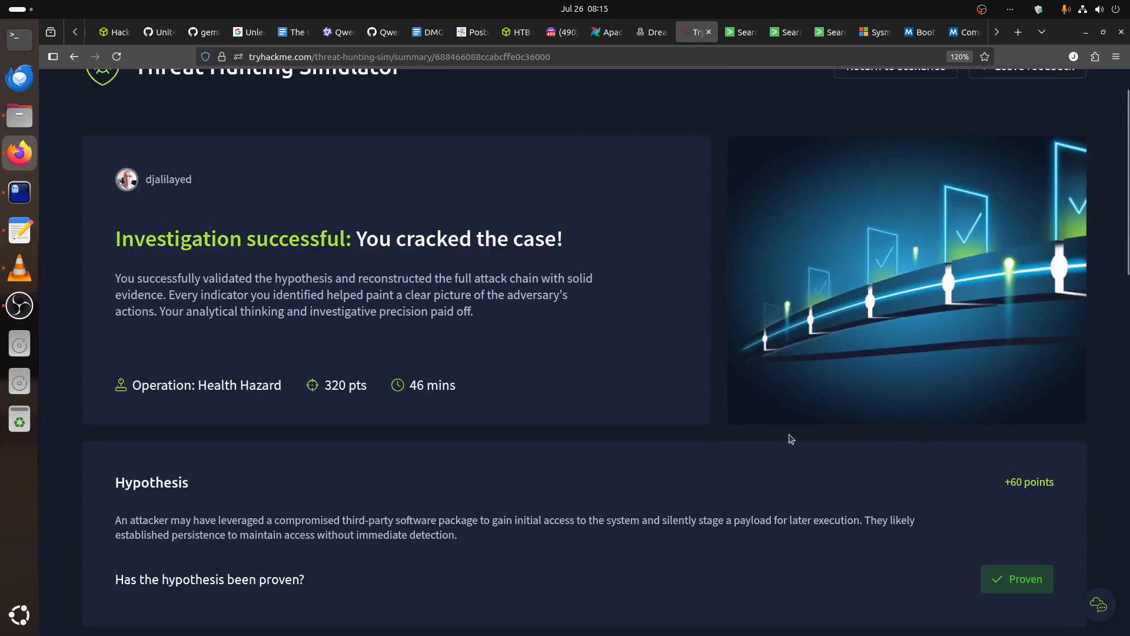
{"action": "scroll", "coordinate": [790, 439], "scroll_direction": "up", "scroll_amount": 1}
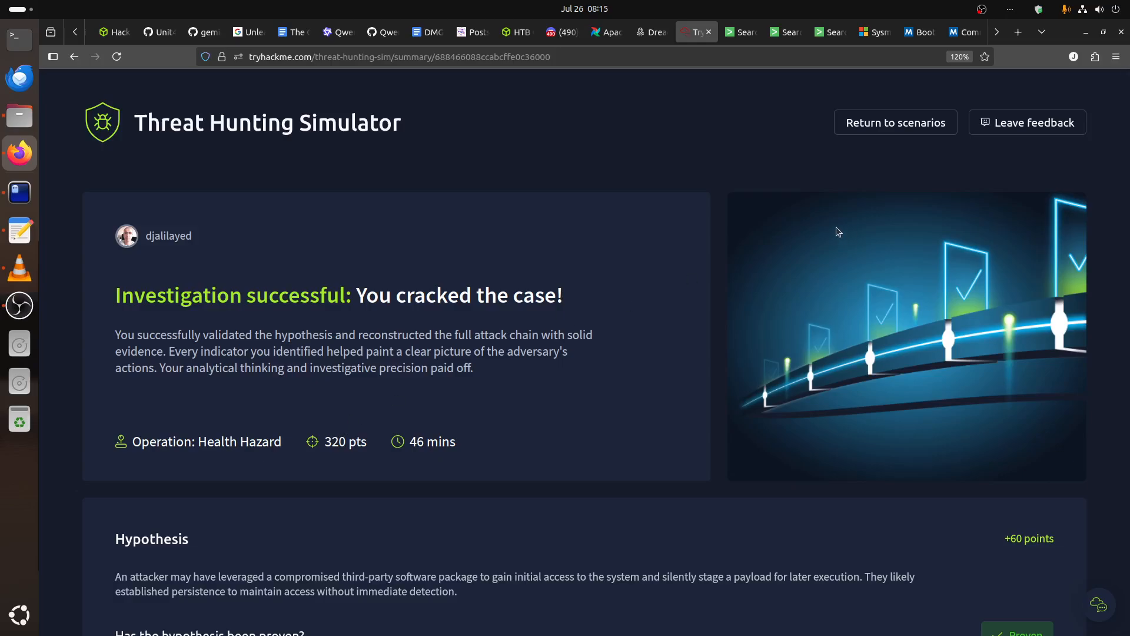
Return to the Threat Hunting Simulator's scenario list and launch a scenario.
{"action": "left_click", "coordinate": [867, 130]}
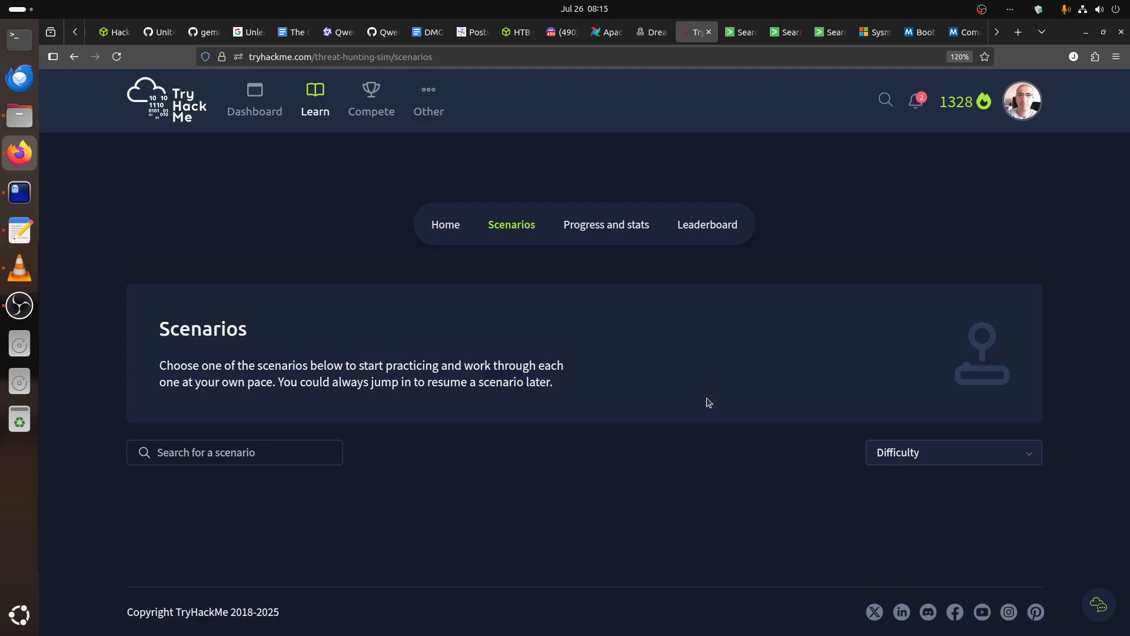
{"action": "scroll", "coordinate": [706, 399], "scroll_direction": "down", "scroll_amount": 3}
{"action": "left_click", "coordinate": [293, 522]}
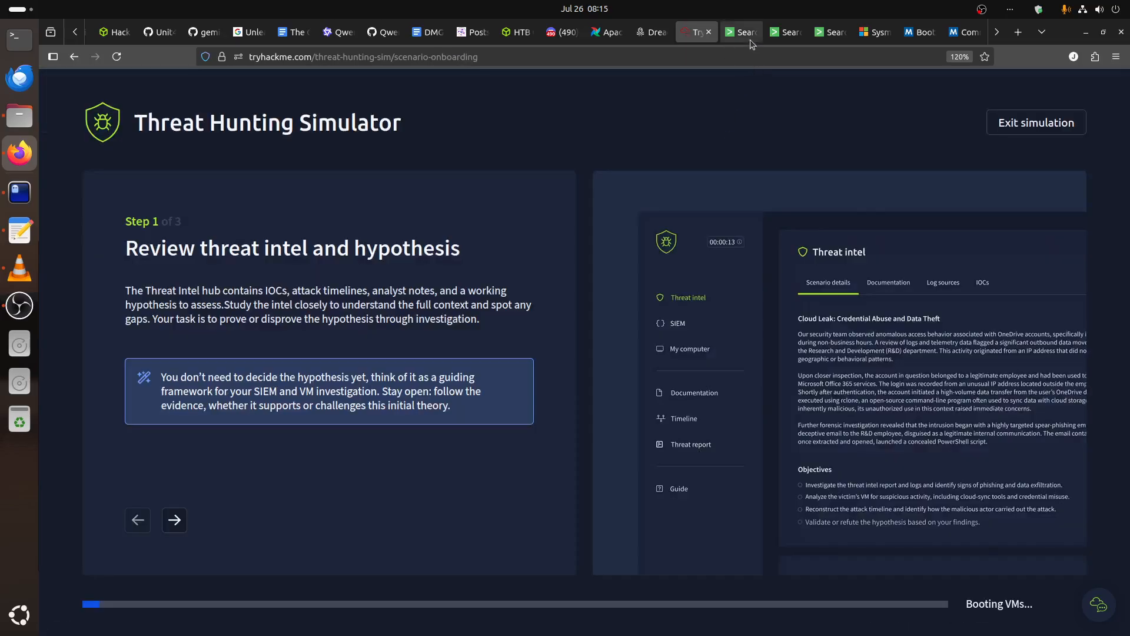
Copy the full paw-tom search query from Splunk and paste it at the terminal prompt.
{"action": "key", "text": "ctrl+Tab"}
{"action": "scroll", "coordinate": [477, 370], "scroll_direction": "up", "scroll_amount": 10}
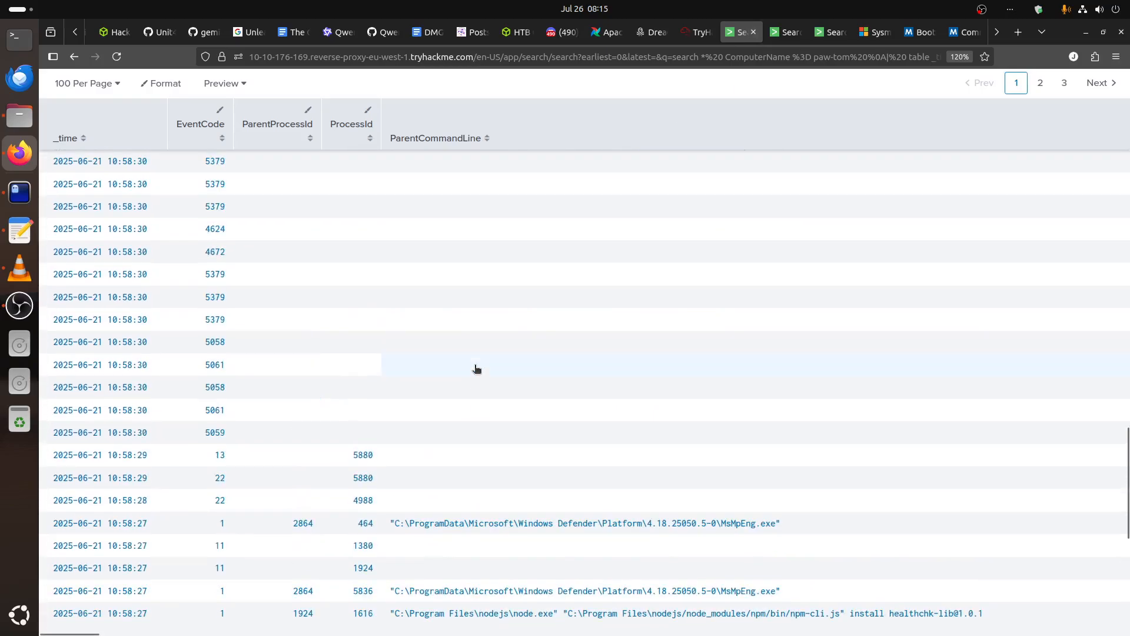
{"action": "scroll", "coordinate": [477, 370], "scroll_direction": "up", "scroll_amount": 10}
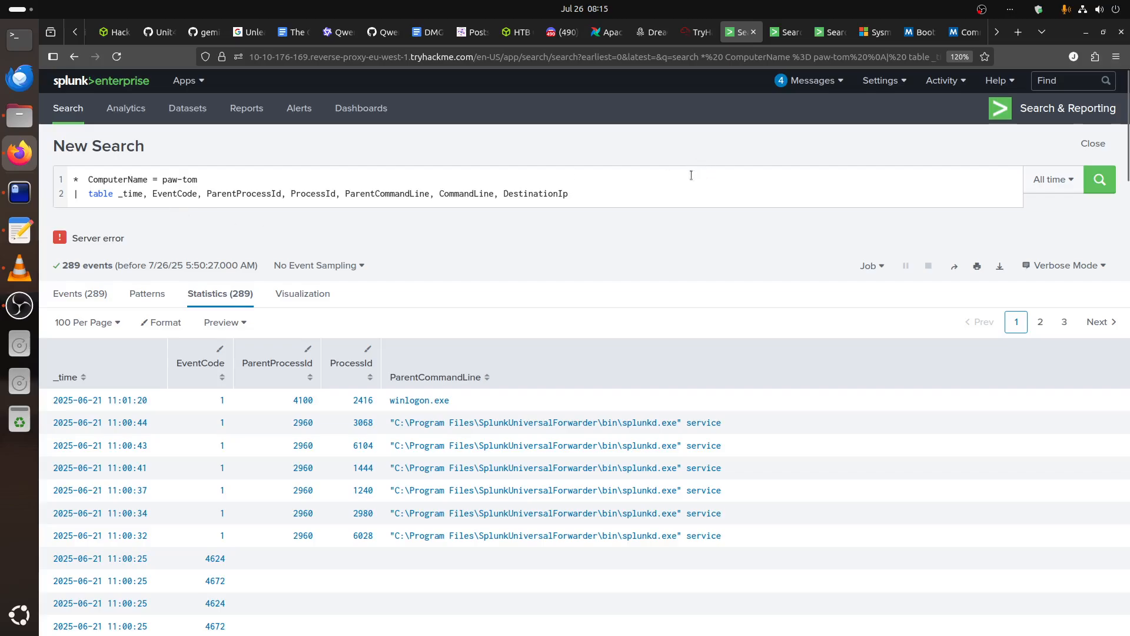
{"action": "left_click", "coordinate": [596, 189]}
{"action": "key", "text": "ctrl+a"}
{"action": "key", "text": "ctrl+c"}
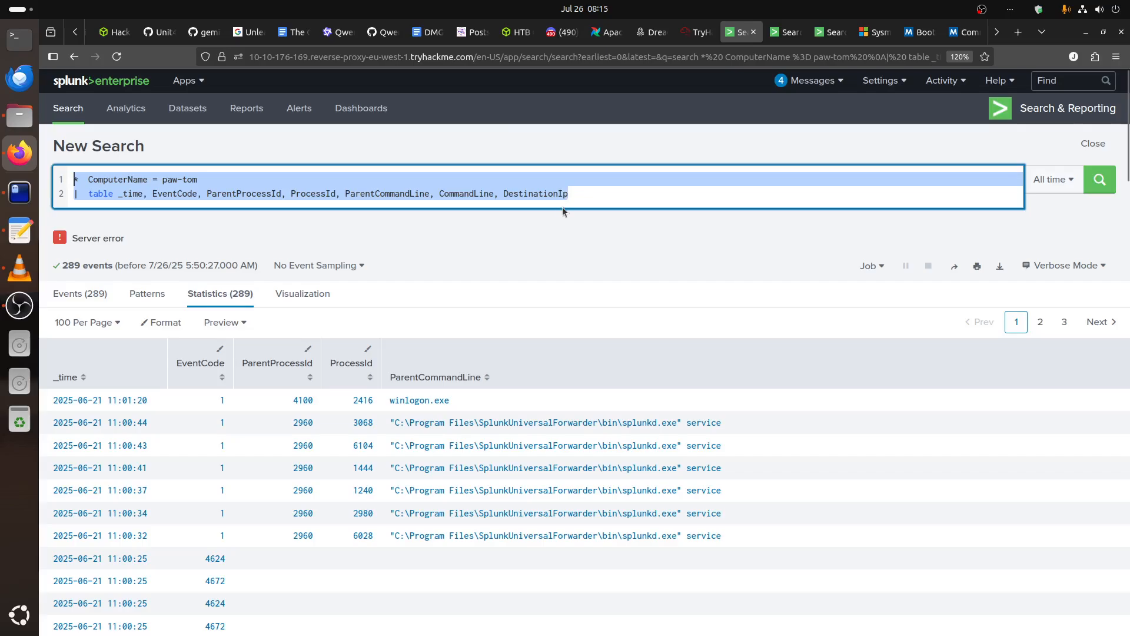
{"action": "key", "text": "alt+Tab"}
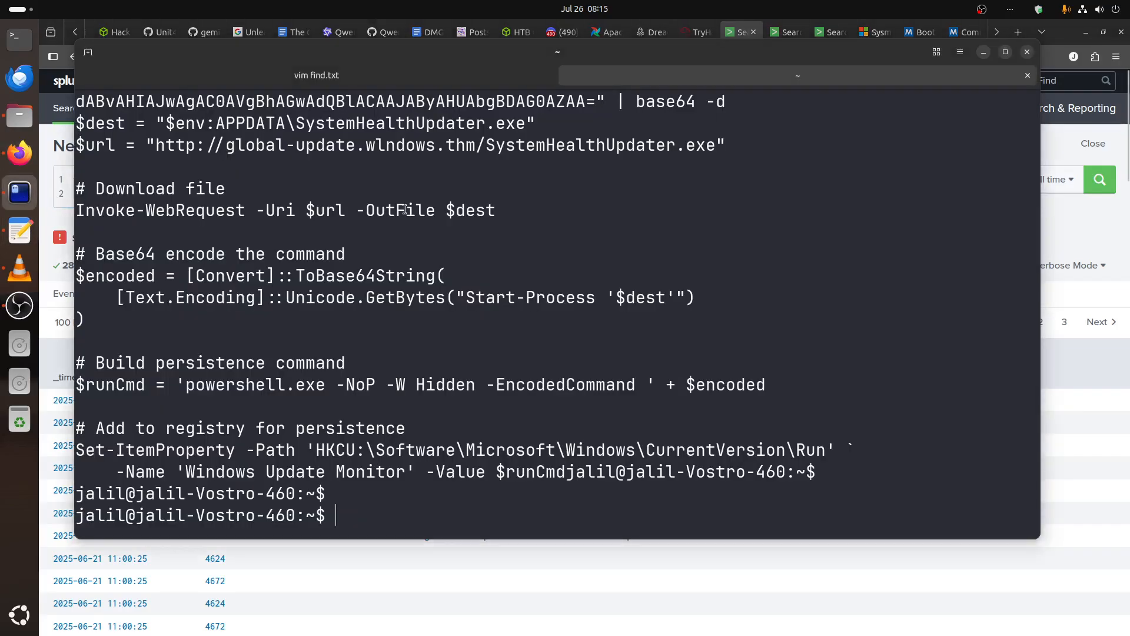
{"action": "double_click", "coordinate": [471, 298]}
{"action": "right_click", "coordinate": [477, 294]}
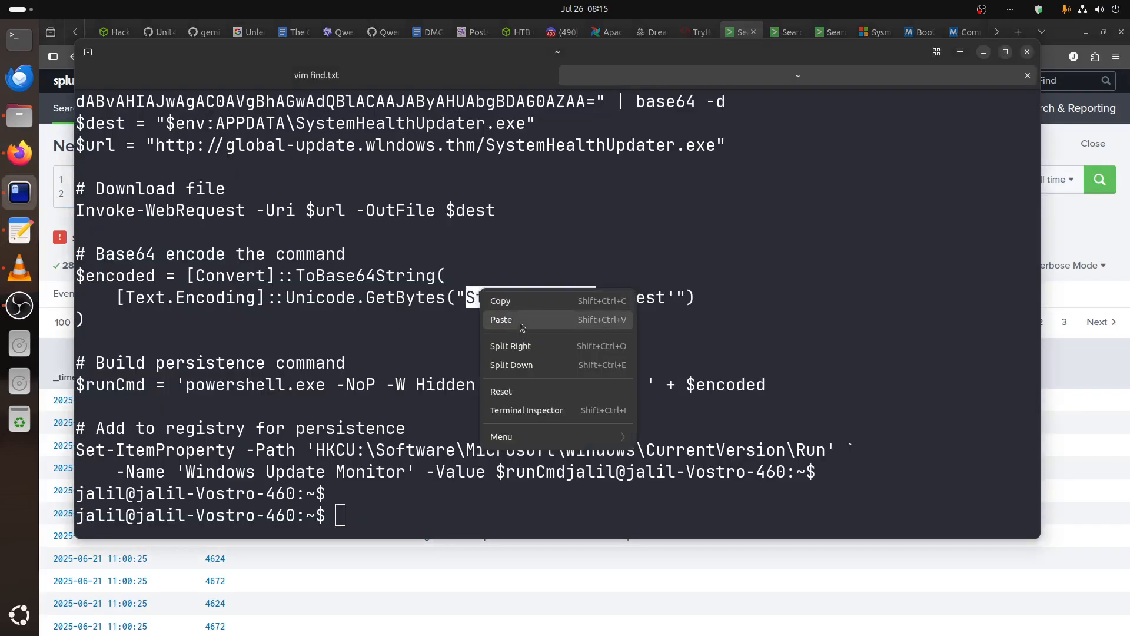
{"action": "left_click", "coordinate": [522, 319]}
{"action": "left_click", "coordinate": [983, 53]}
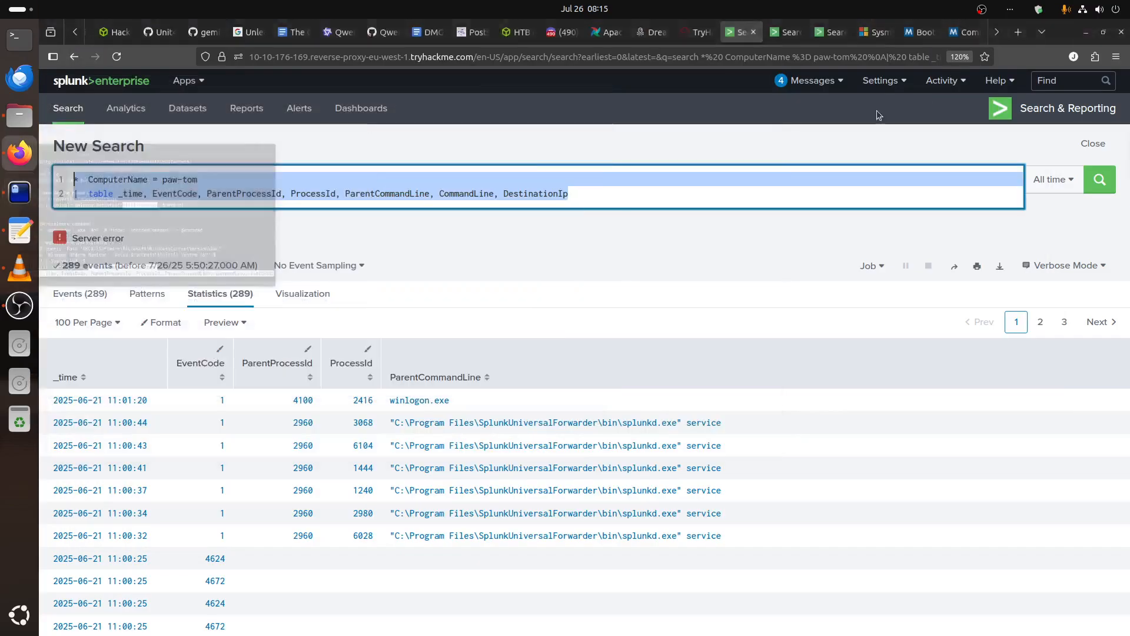
Examine the paw-tom process events in the old Splunk results while checking the Threat Hunting Simulator's loading progress.
{"action": "left_click", "coordinate": [699, 33]}
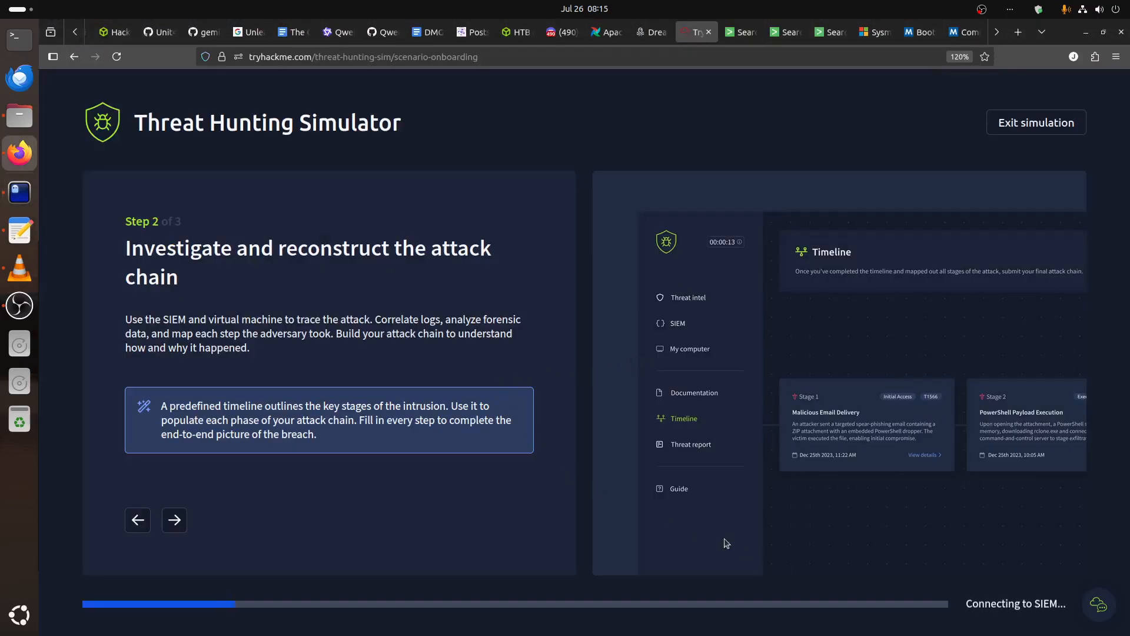
{"action": "left_click", "coordinate": [738, 34]}
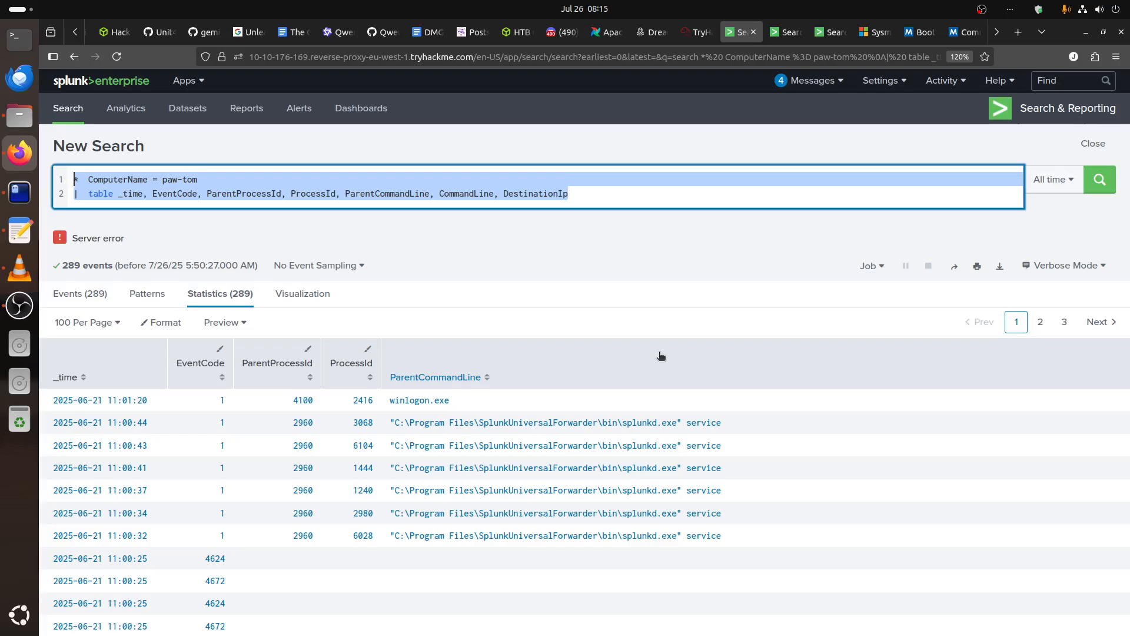
{"action": "scroll", "coordinate": [657, 349], "scroll_direction": "down", "scroll_amount": 5}
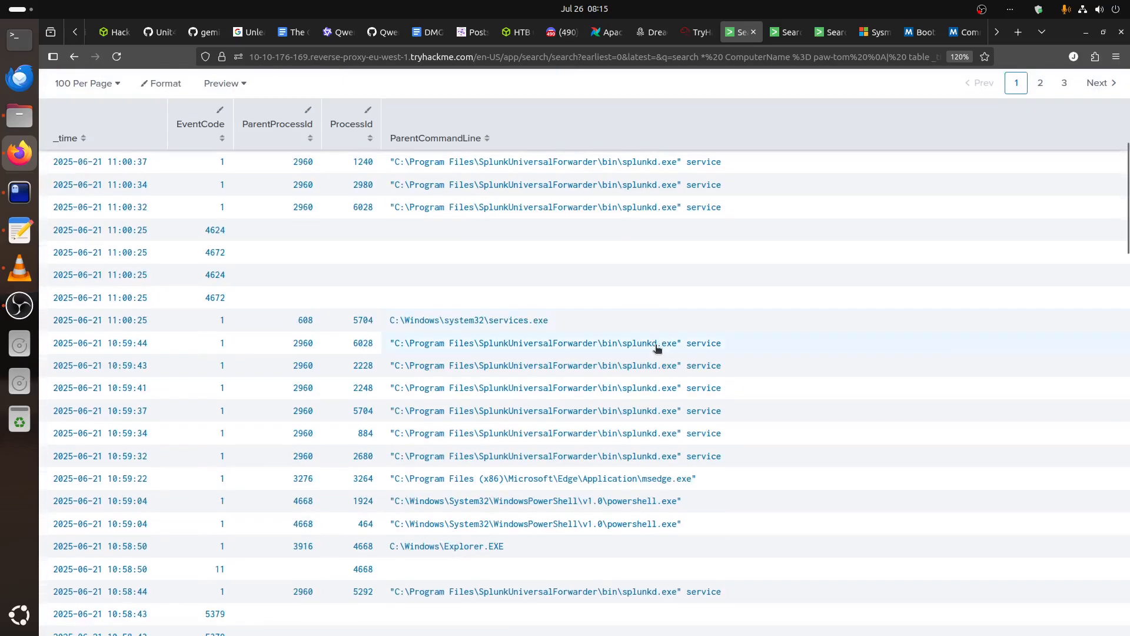
{"action": "scroll", "coordinate": [657, 347], "scroll_direction": "down", "scroll_amount": 7}
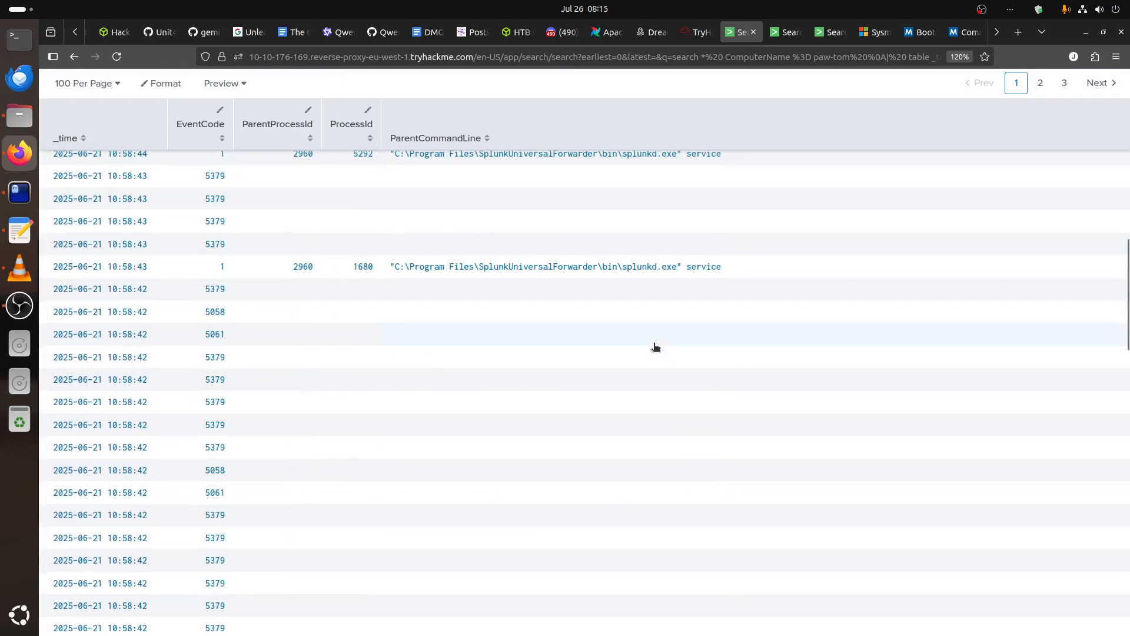
{"action": "scroll", "coordinate": [655, 347], "scroll_direction": "up", "scroll_amount": 10}
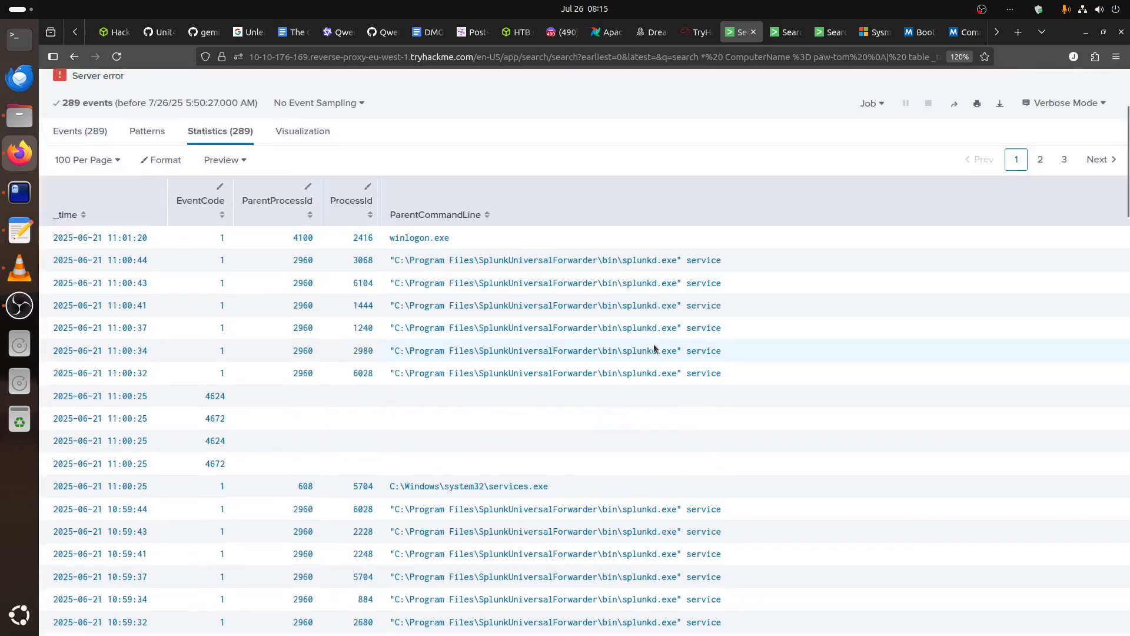
{"action": "scroll", "coordinate": [654, 349], "scroll_direction": "down", "scroll_amount": 15}
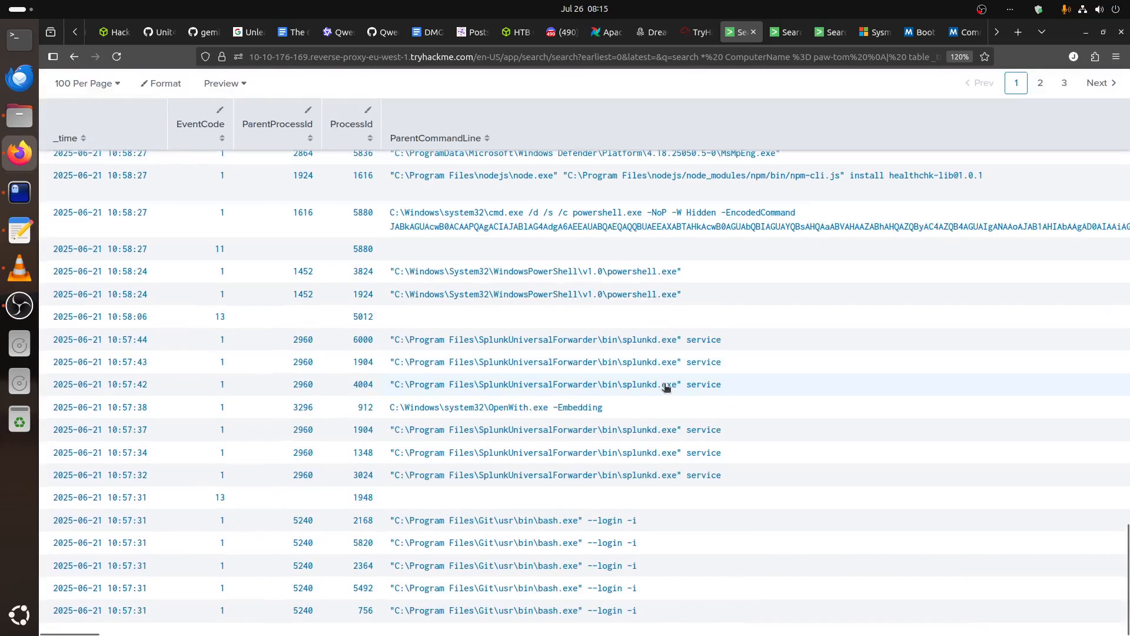
{"action": "scroll", "coordinate": [666, 387], "scroll_direction": "up", "scroll_amount": 2}
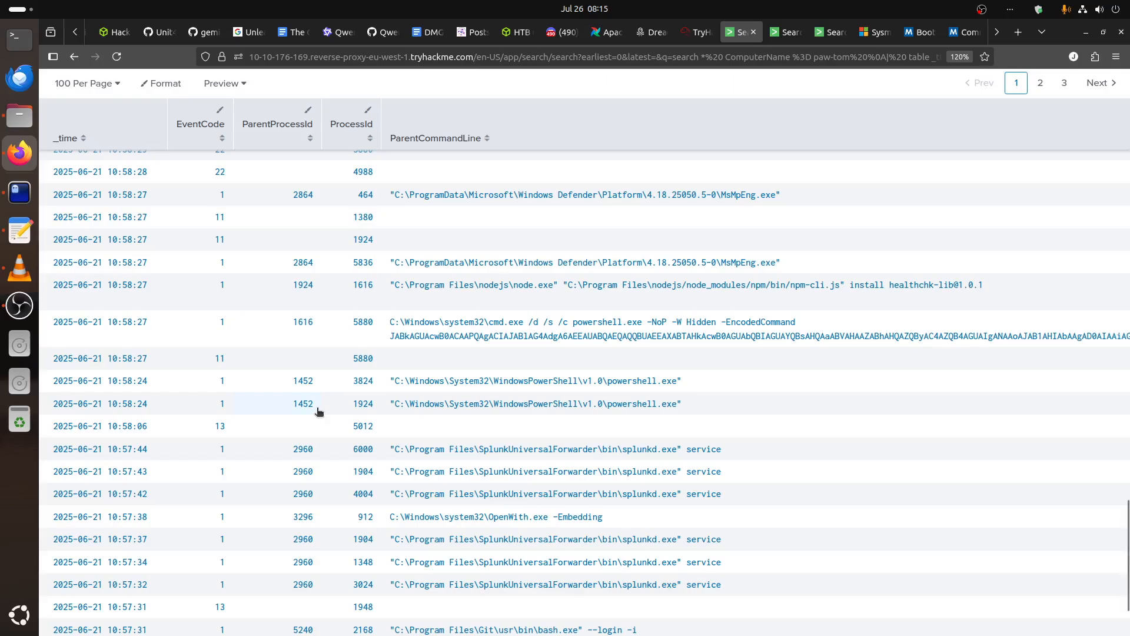
{"action": "scroll", "coordinate": [319, 411], "scroll_direction": "down", "scroll_amount": 3}
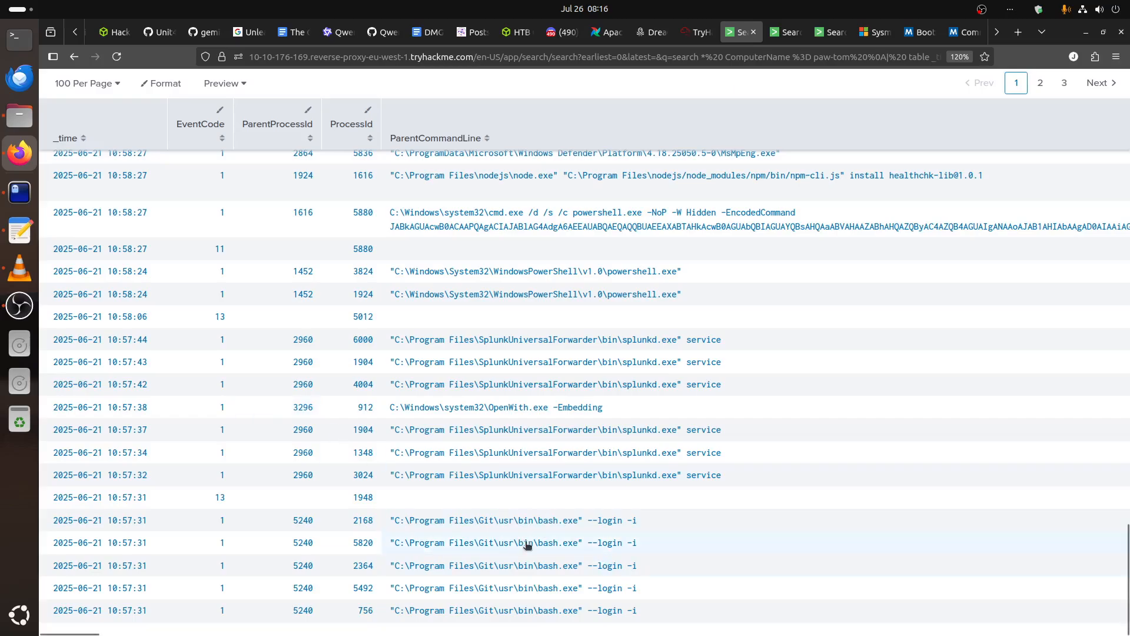
{"action": "scroll", "coordinate": [524, 521], "scroll_direction": "up", "scroll_amount": 6}
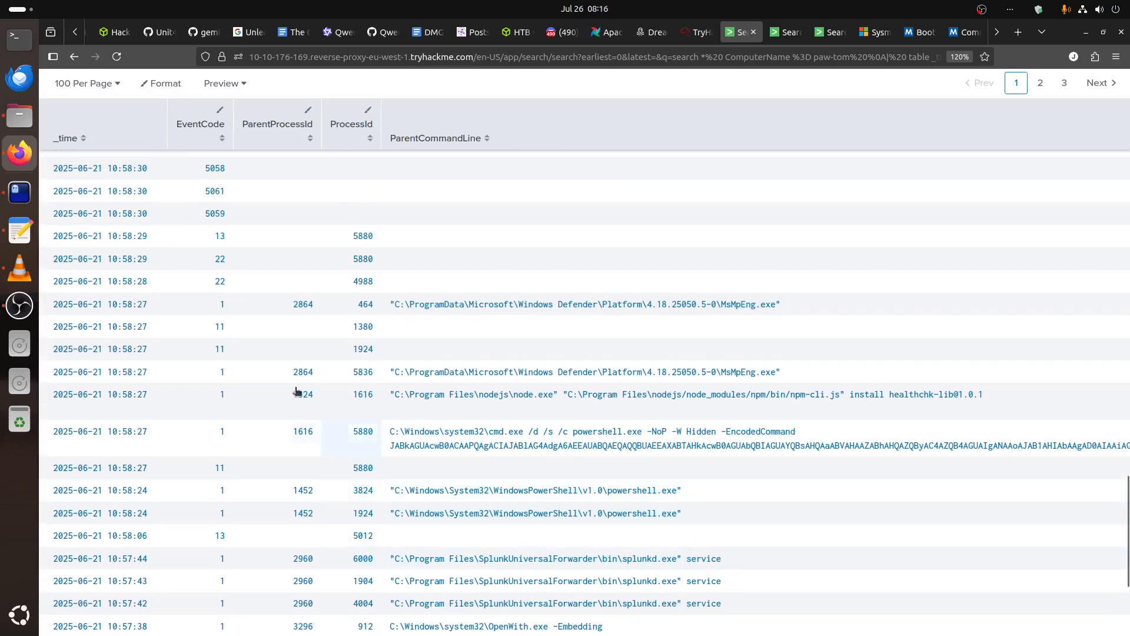
{"action": "left_click", "coordinate": [695, 34]}
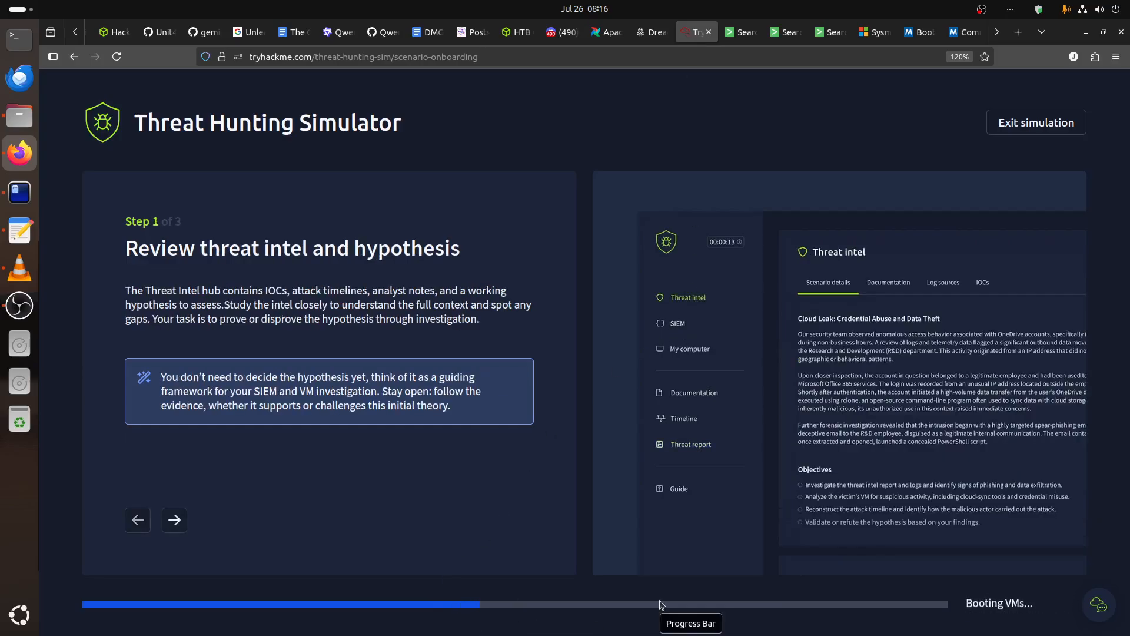
{"action": "left_click", "coordinate": [736, 34]}
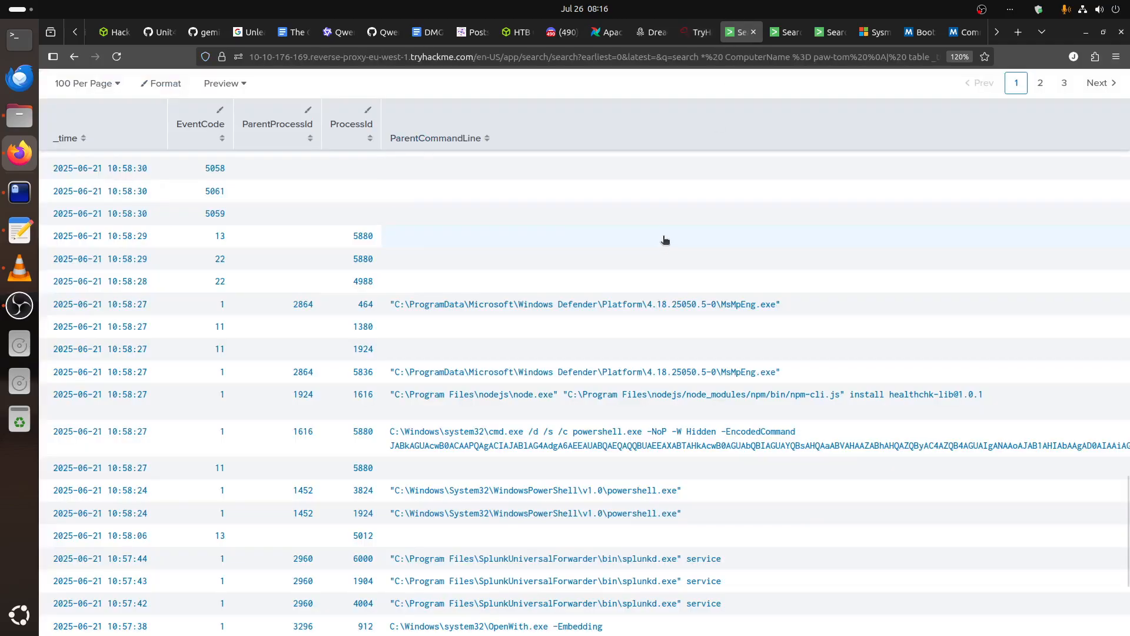
{"action": "scroll", "coordinate": [521, 410], "scroll_direction": "down", "scroll_amount": 3}
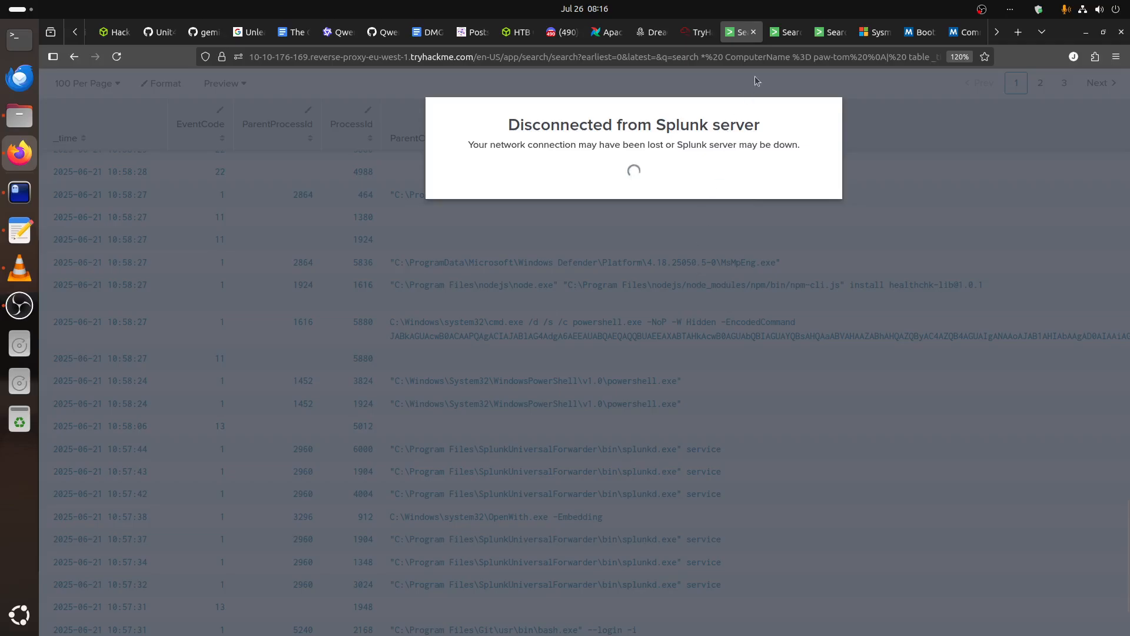
Close the three old Splunk search pages and return to the Threat Hunting Simulator.
{"action": "left_click", "coordinate": [754, 32]}
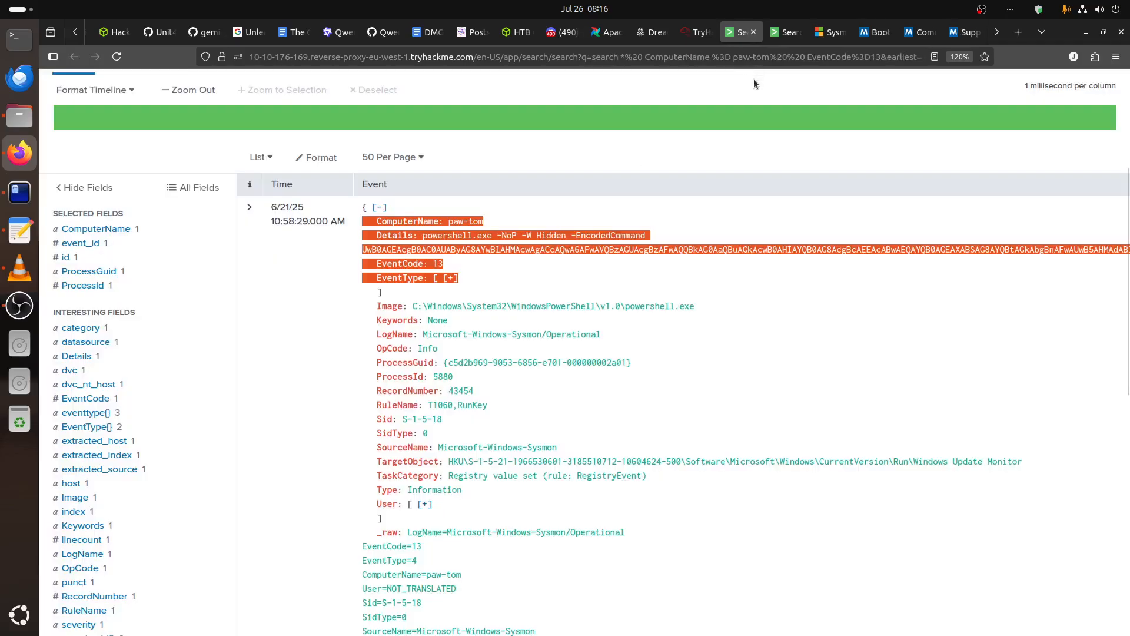
{"action": "left_click", "coordinate": [754, 32]}
{"action": "left_click", "coordinate": [754, 32]}
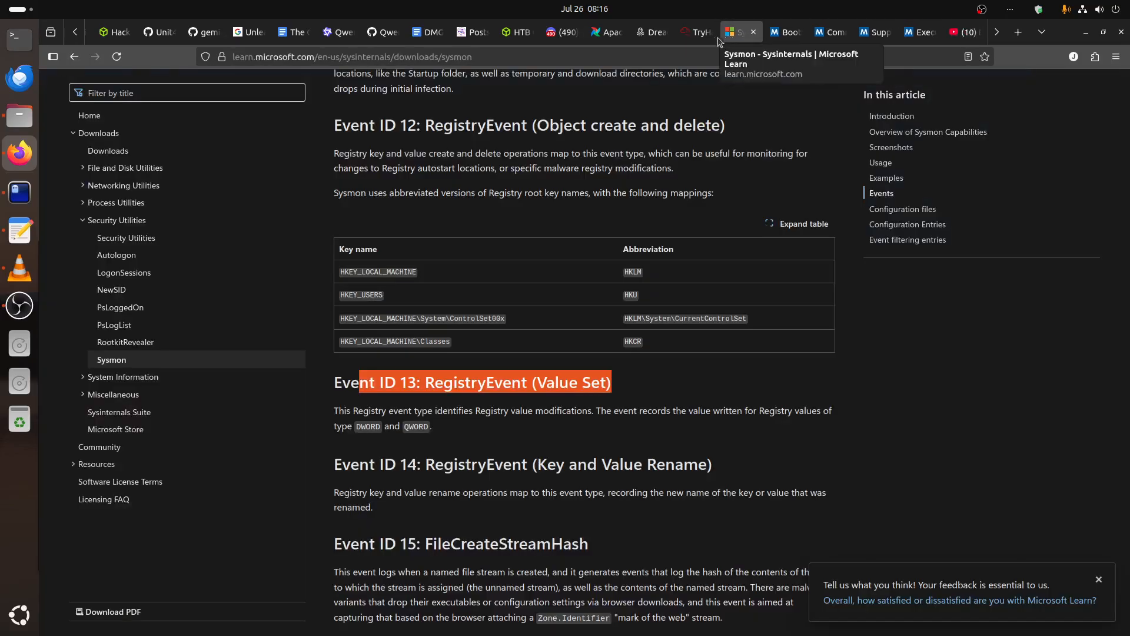
{"action": "left_click", "coordinate": [697, 40]}
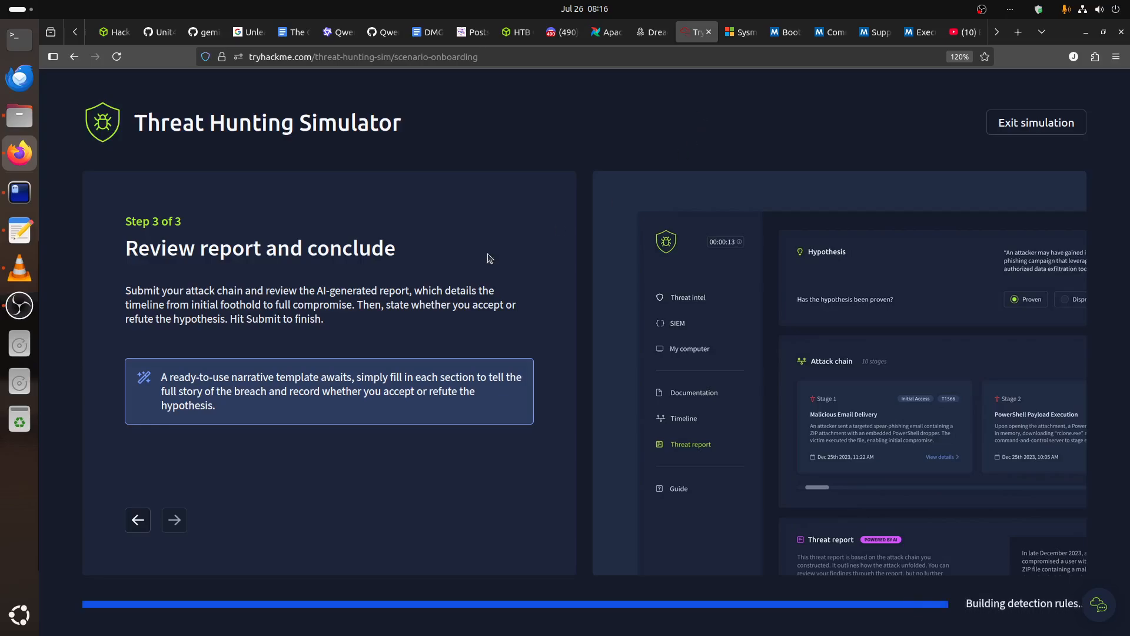
Check the pasted search query and the IOC notes in find.txt in the terminal, and minimize it.
{"action": "left_click", "coordinate": [20, 192]}
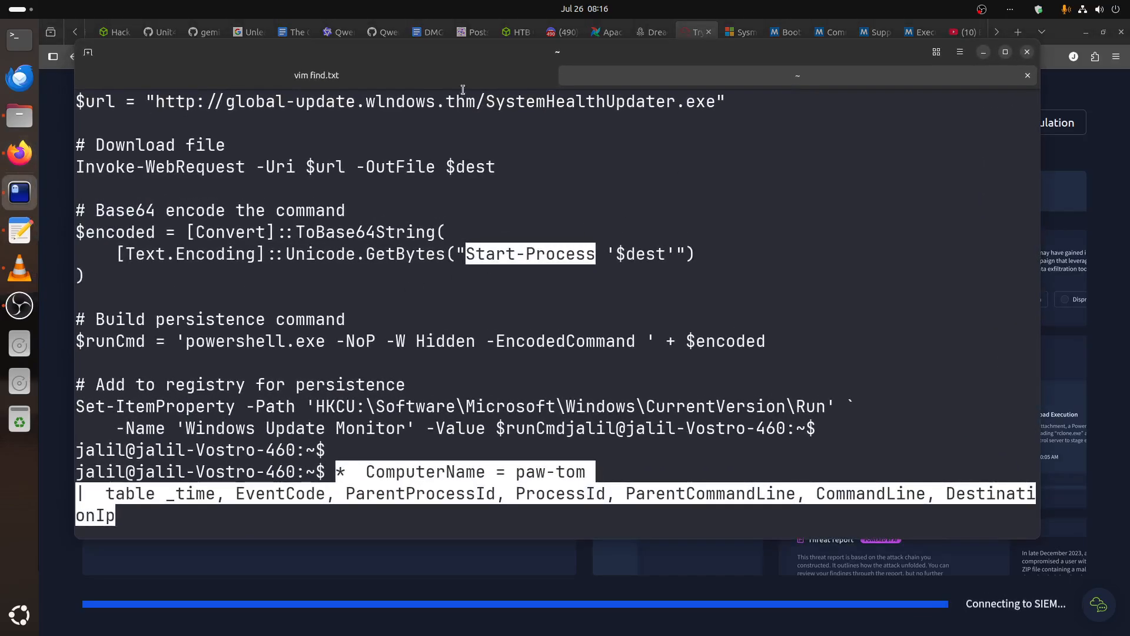
{"action": "left_click", "coordinate": [409, 76]}
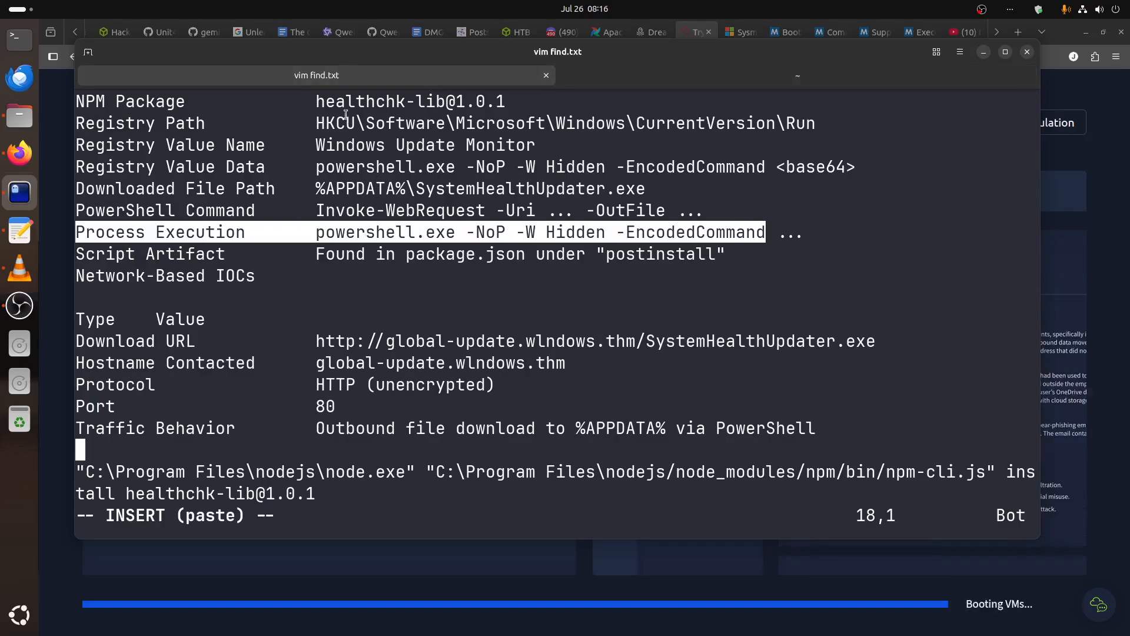
{"action": "left_click", "coordinate": [984, 52]}
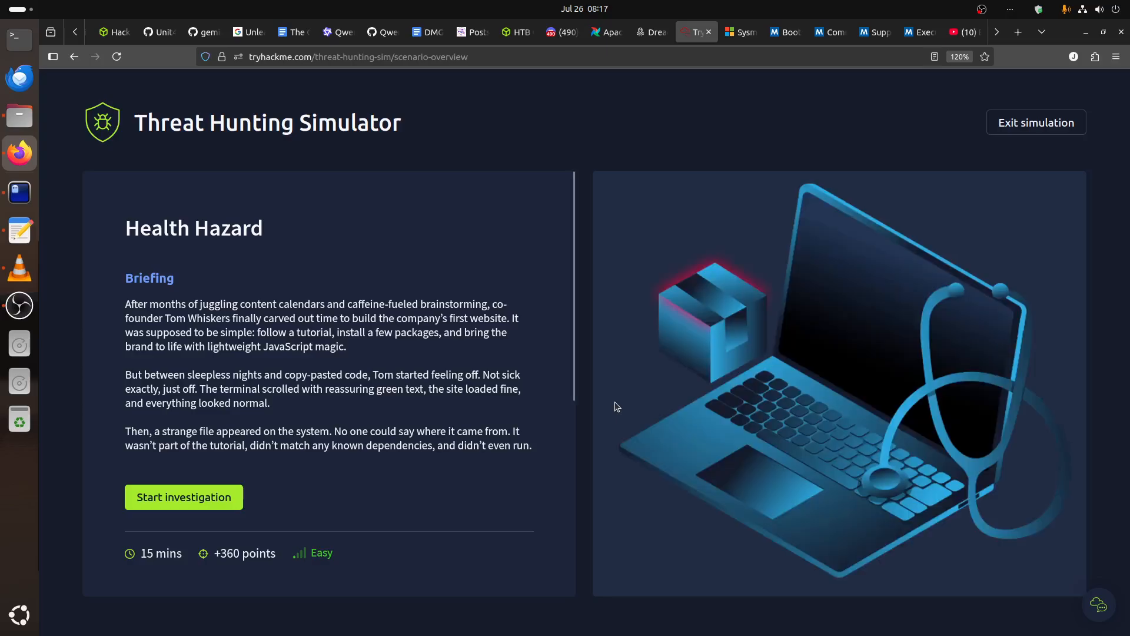
Start the Health Hazard investigation and open its SIEM.
{"action": "left_click", "coordinate": [209, 506]}
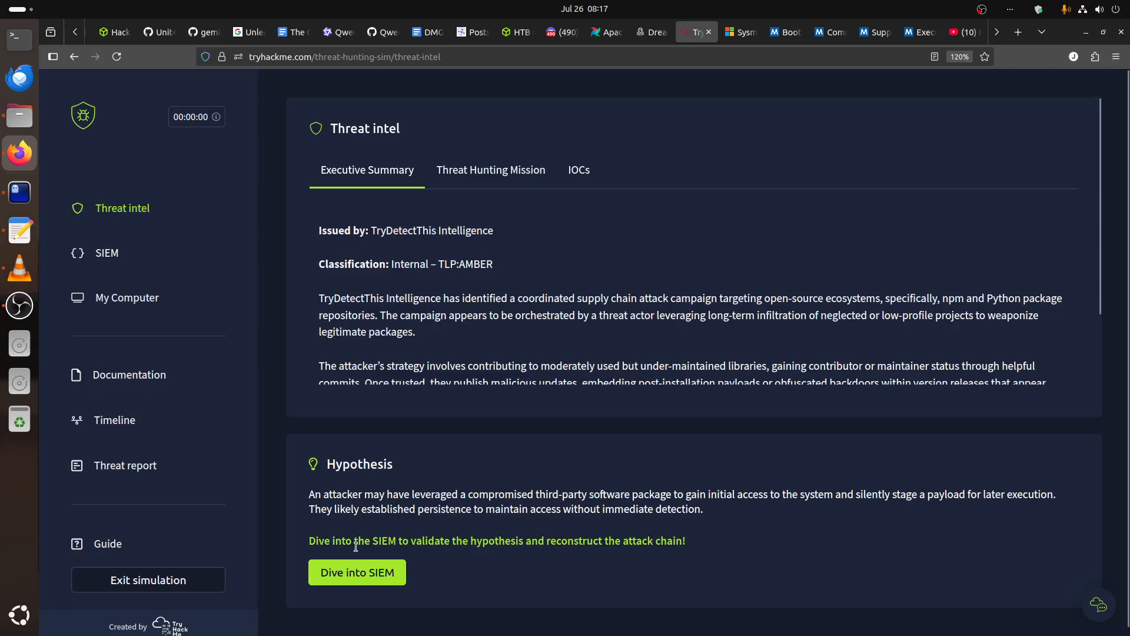
{"action": "left_click", "coordinate": [353, 580]}
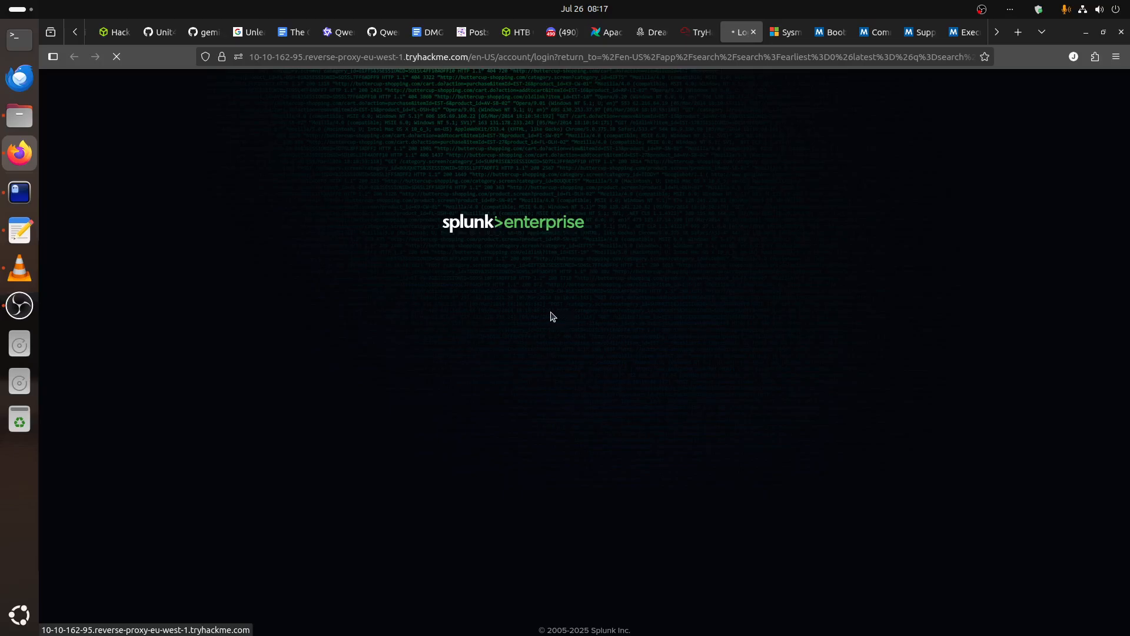
Review the scenario's threat intel, covering the hunting mission, the executive summary, and the host-based and network-based IOCs.
{"action": "key", "text": "ctrl+Page_Up"}
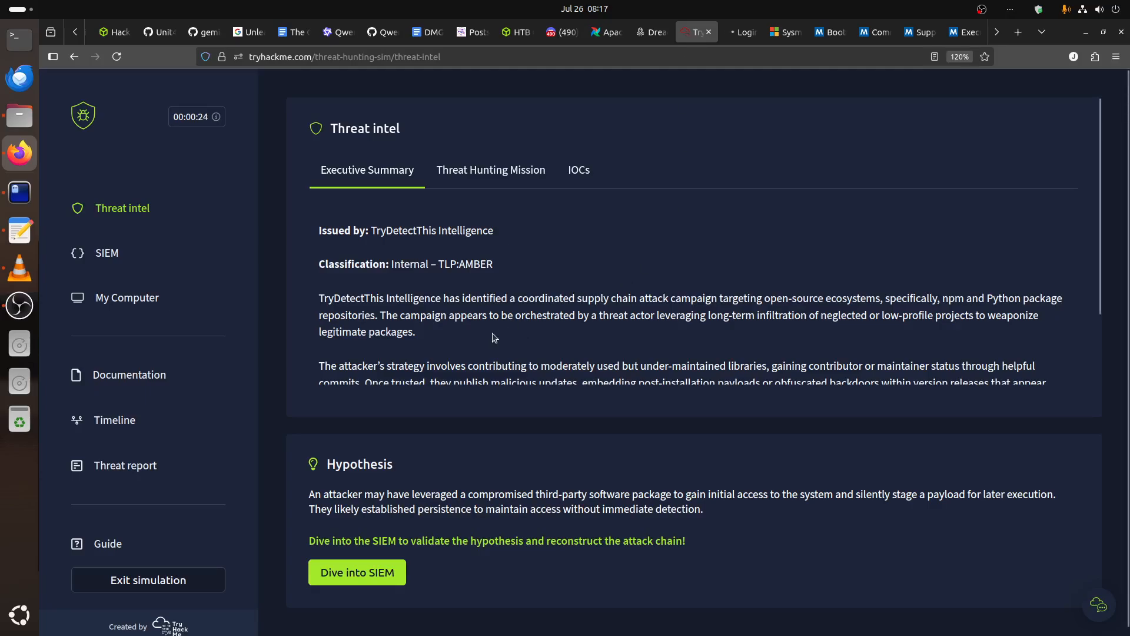
{"action": "left_click", "coordinate": [486, 174]}
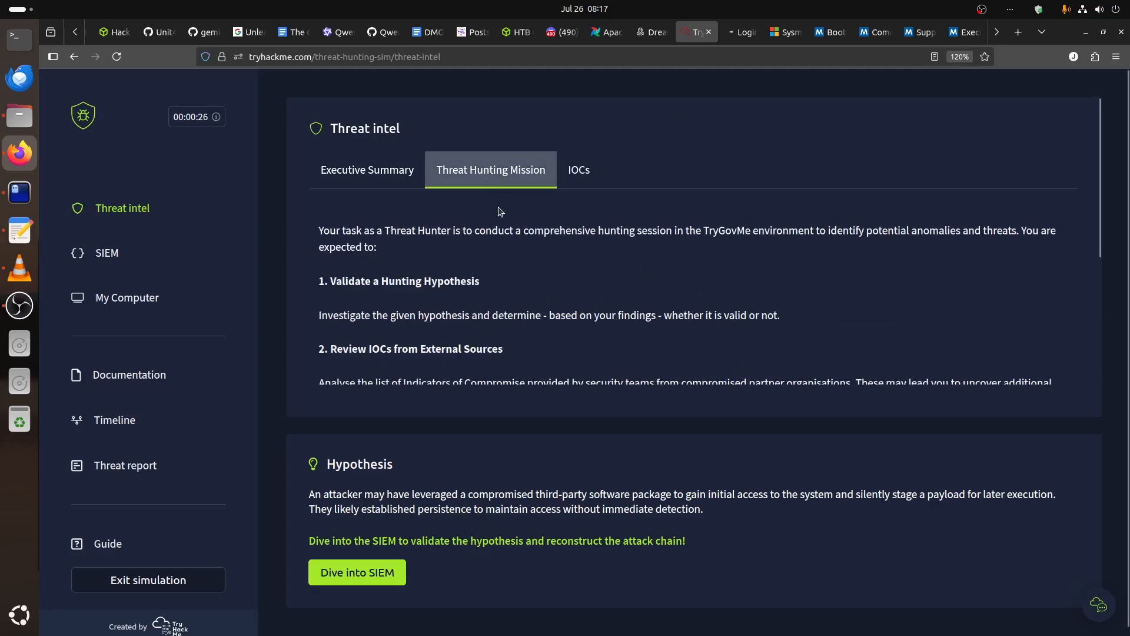
{"action": "left_click", "coordinate": [365, 170]}
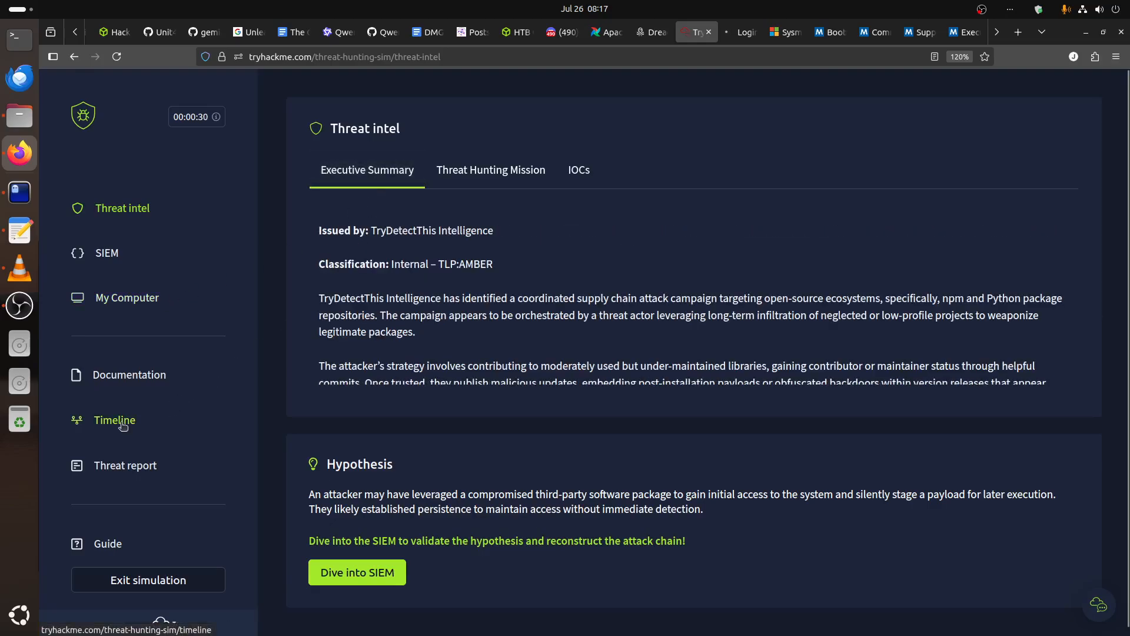
{"action": "scroll", "coordinate": [380, 224], "scroll_direction": "down", "scroll_amount": 3}
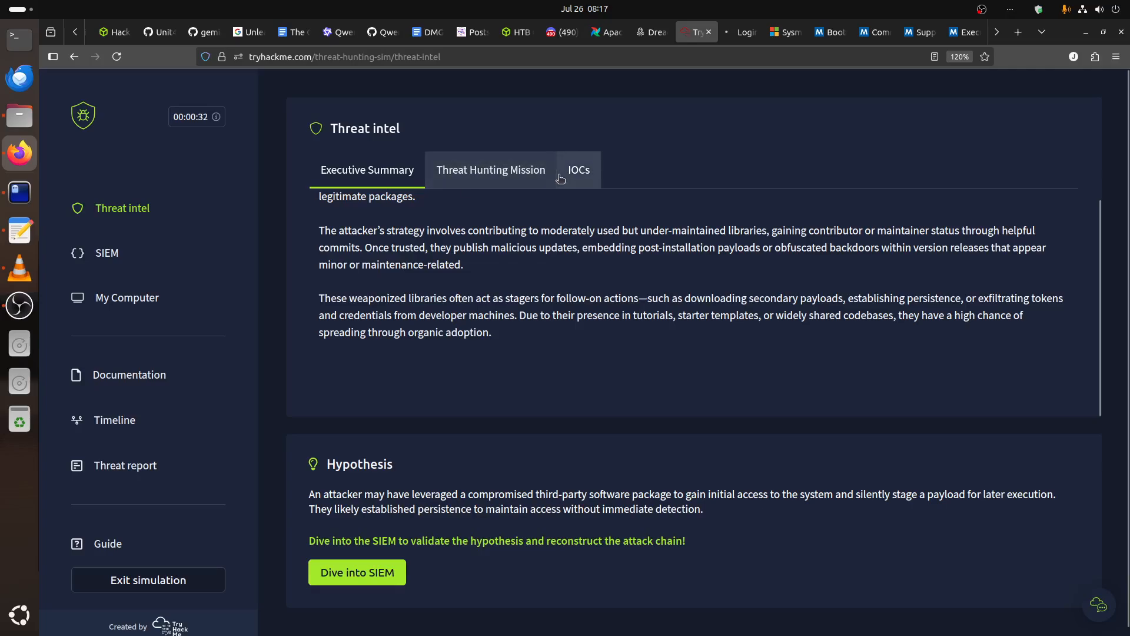
{"action": "left_click", "coordinate": [579, 171]}
{"action": "scroll", "coordinate": [591, 288], "scroll_direction": "down", "scroll_amount": 4}
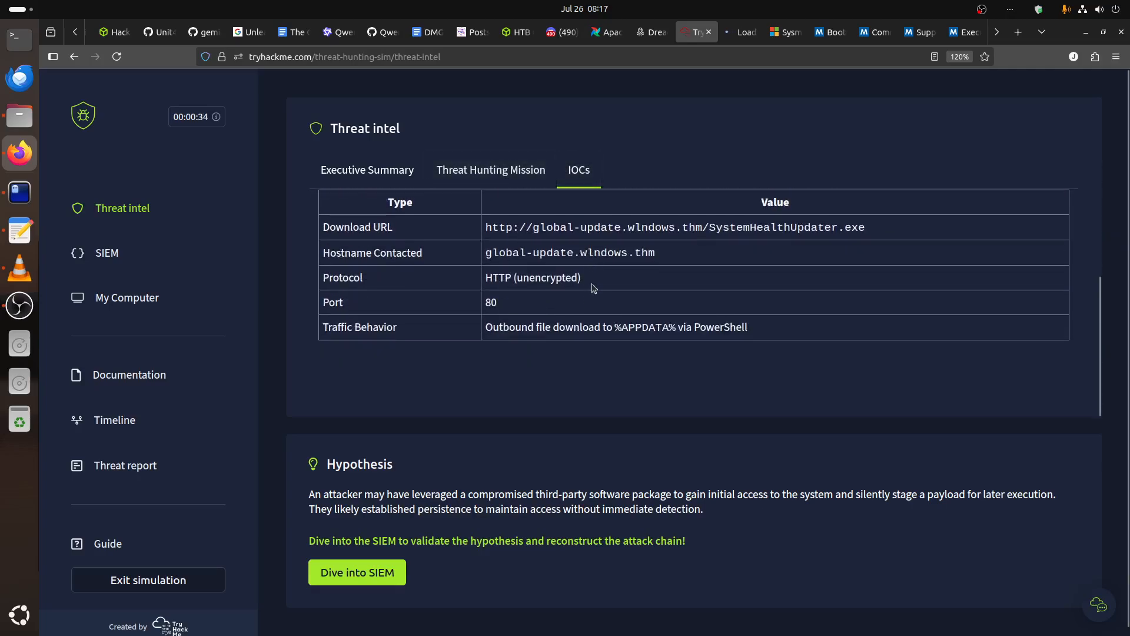
{"action": "scroll", "coordinate": [594, 288], "scroll_direction": "up", "scroll_amount": 5}
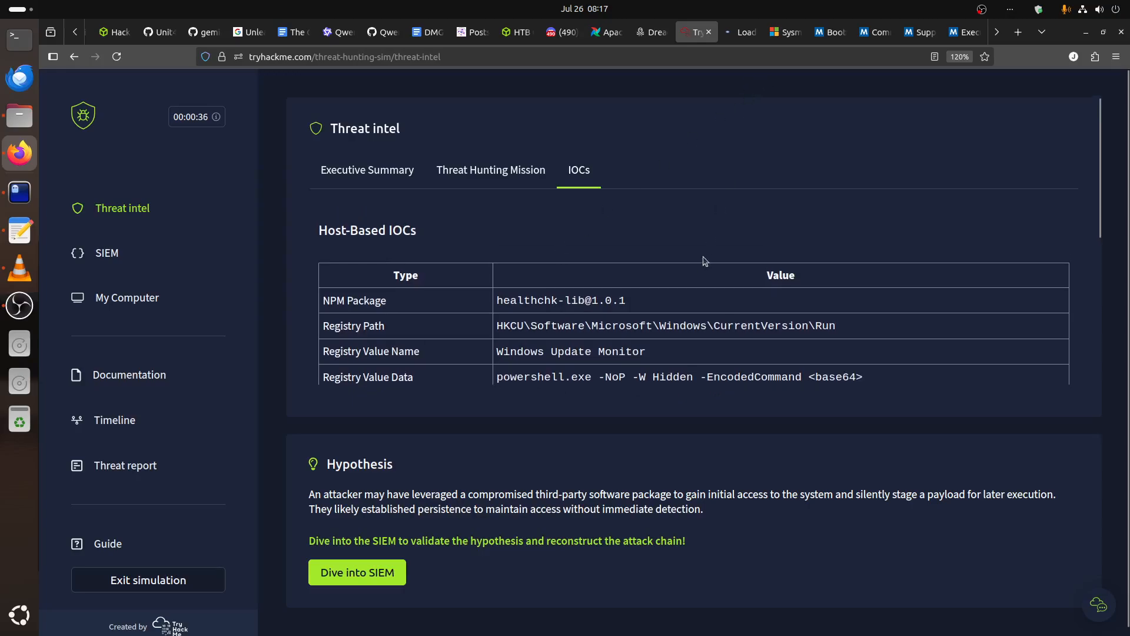
{"action": "scroll", "coordinate": [664, 307], "scroll_direction": "down", "scroll_amount": 4}
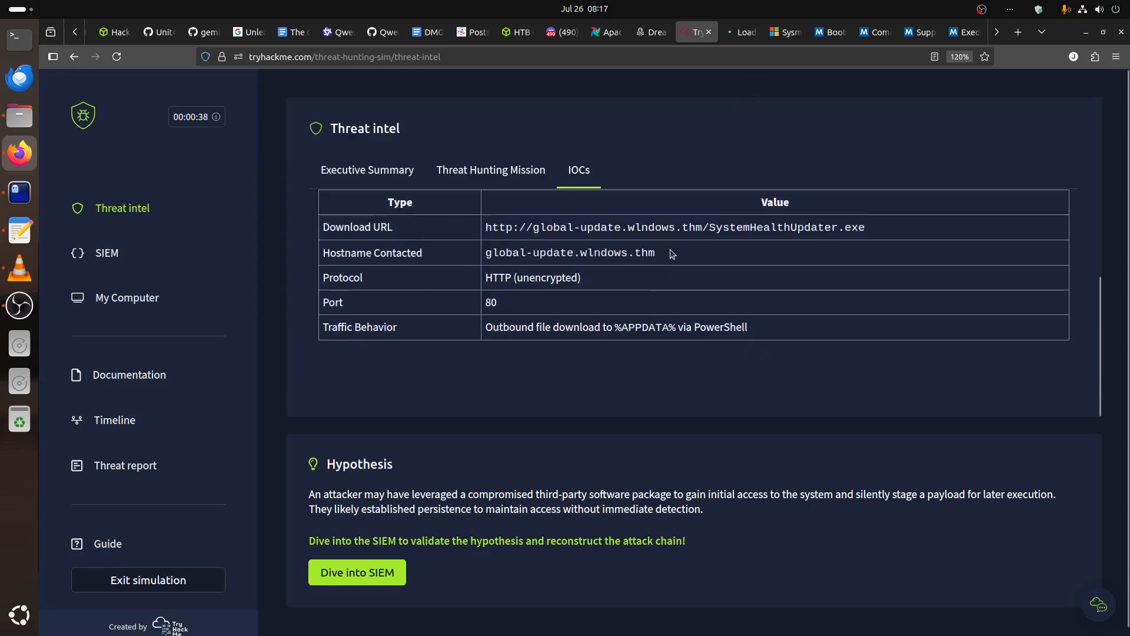
{"action": "scroll", "coordinate": [664, 261], "scroll_direction": "up", "scroll_amount": 3}
{"action": "scroll", "coordinate": [665, 261], "scroll_direction": "down", "scroll_amount": 3}
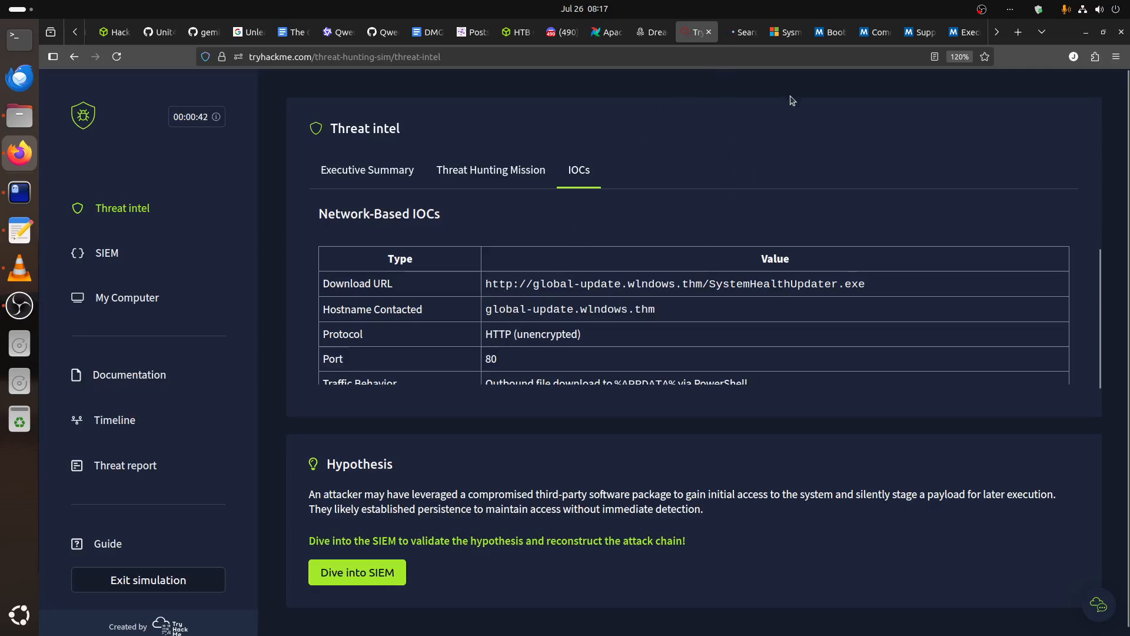
Run the Splunk search "** ComputerName = paw-tom | table _time, EventCode, ParentProcessId, ProcessId, ParentCommandLine, CommandLine, DestinationIp" over all time.
{"action": "left_click", "coordinate": [741, 33]}
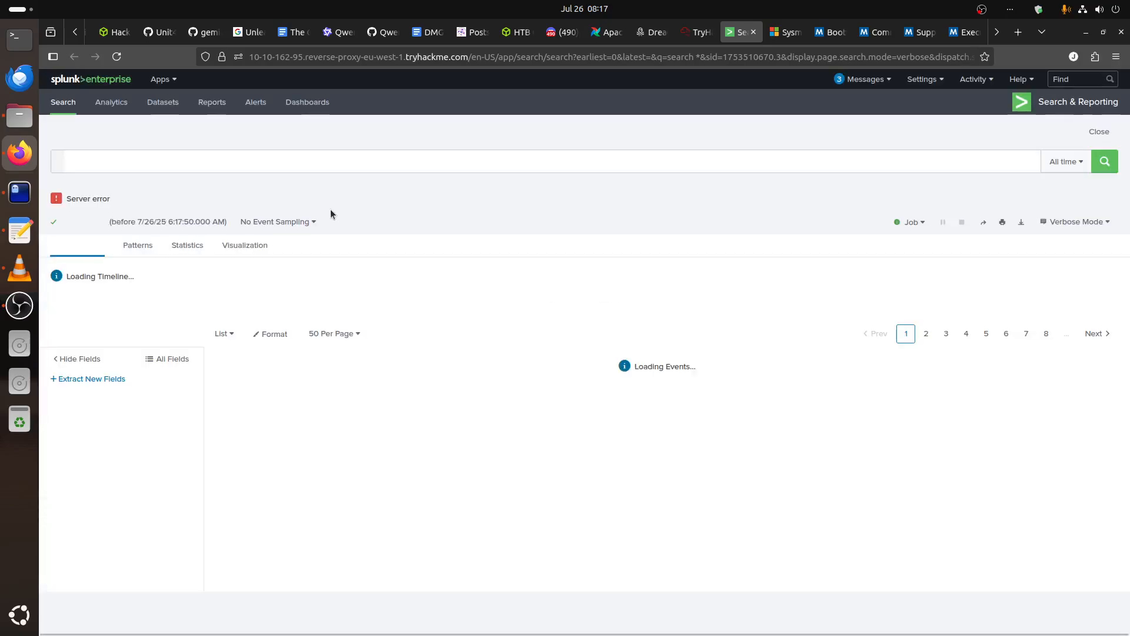
{"action": "left_click", "coordinate": [1104, 161]}
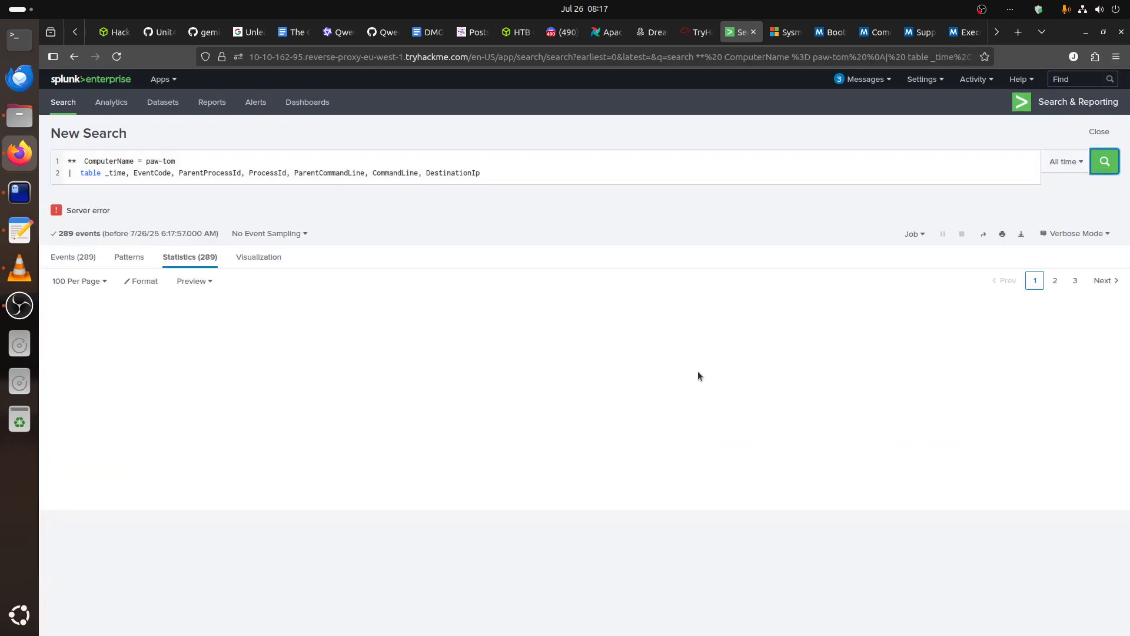
Open the events with ParentProcessId 1452 in a new tab from the 10:58:24 powershell.exe row with ProcessId 3824.
{"action": "scroll", "coordinate": [698, 375], "scroll_direction": "down", "scroll_amount": 5}
{"action": "scroll", "coordinate": [698, 376], "scroll_direction": "down", "scroll_amount": 2}
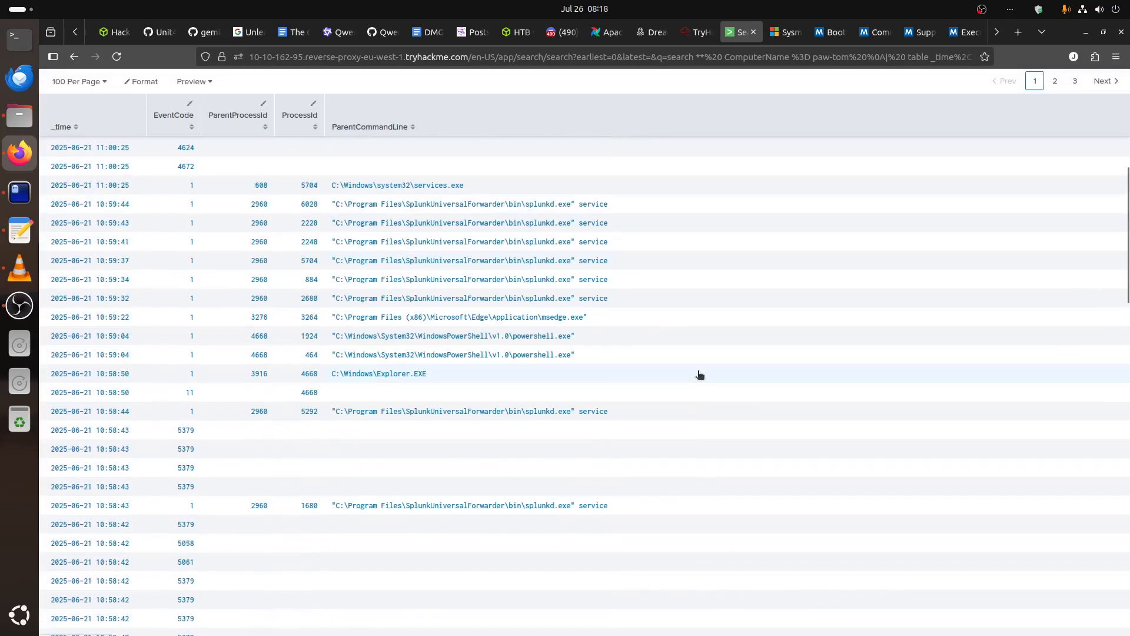
{"action": "scroll", "coordinate": [699, 375], "scroll_direction": "down", "scroll_amount": 3}
{"action": "scroll", "coordinate": [699, 374], "scroll_direction": "down", "scroll_amount": 8}
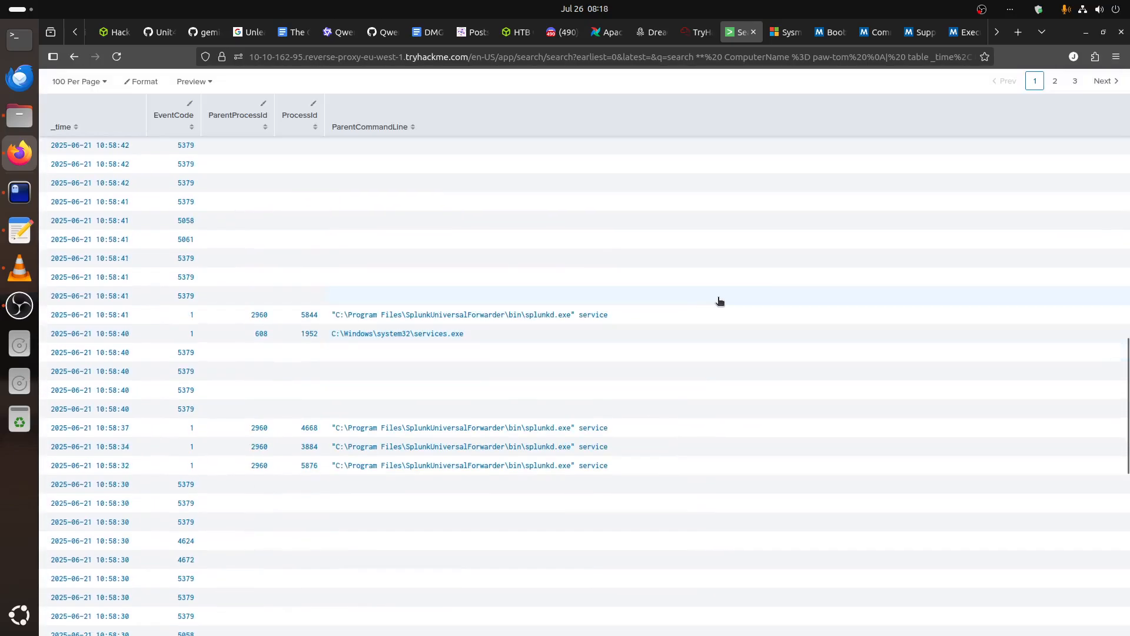
{"action": "scroll", "coordinate": [984, 334], "scroll_direction": "down", "scroll_amount": 10}
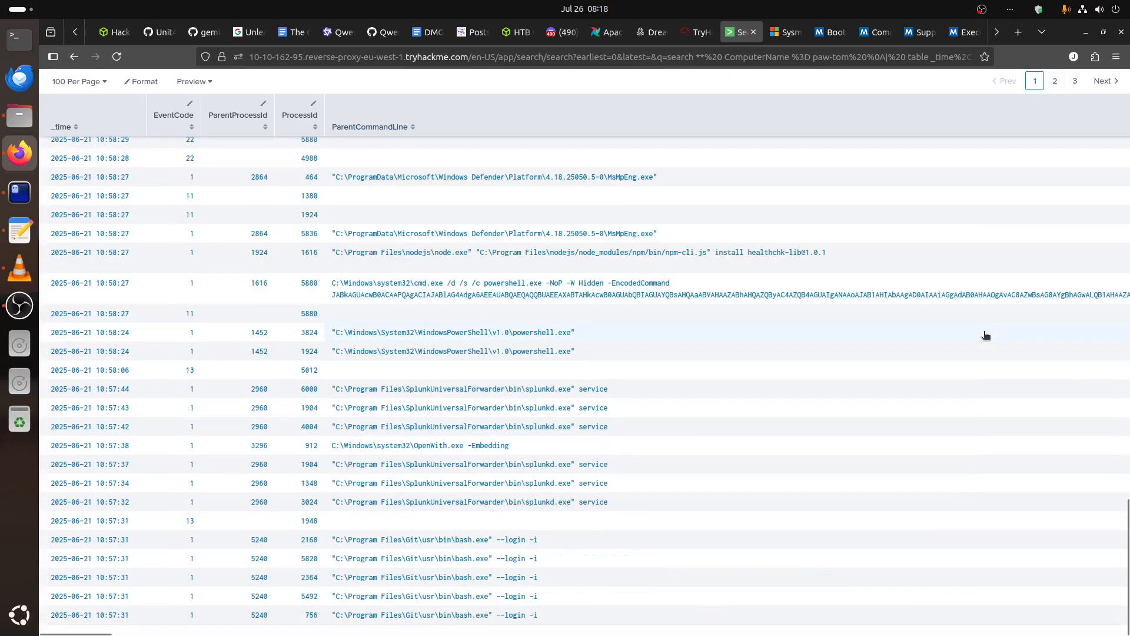
{"action": "left_click", "coordinate": [259, 333]}
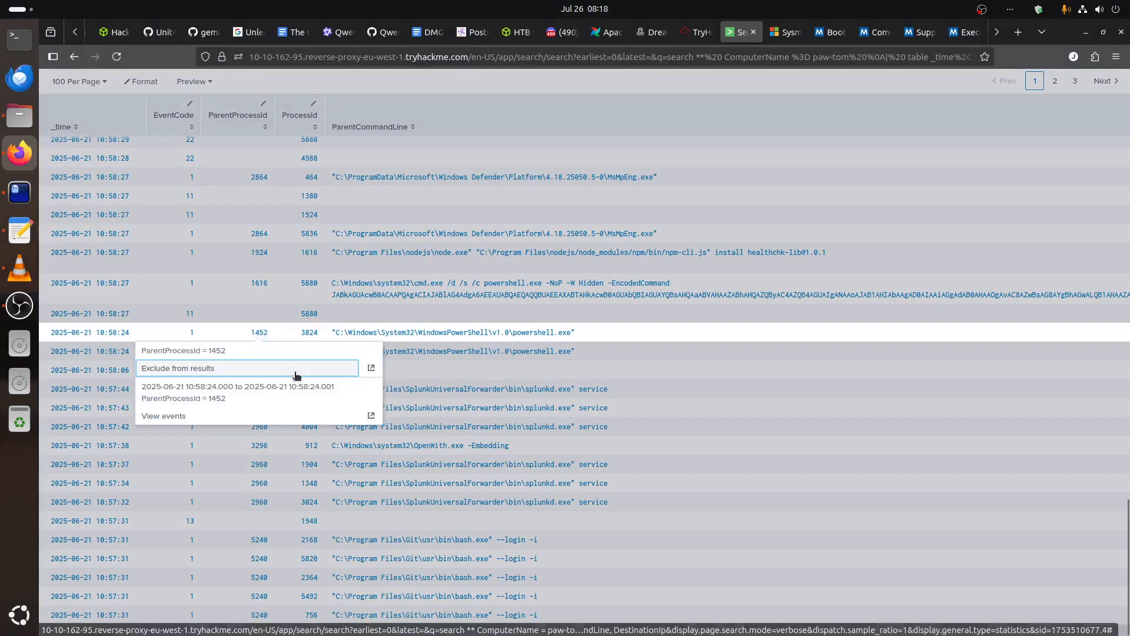
{"action": "left_click", "coordinate": [370, 416]}
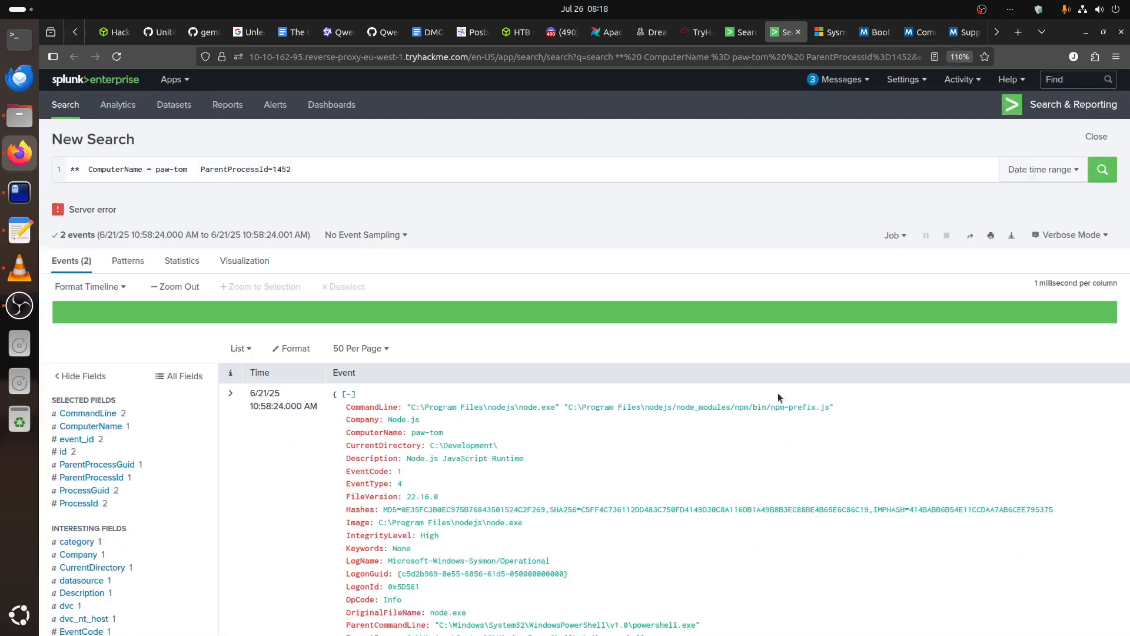
Examine the command lines, parent process and process IDs of the paw-tom events with ParentProcessId 1452.
{"action": "scroll", "coordinate": [780, 392], "scroll_direction": "down", "scroll_amount": 5}
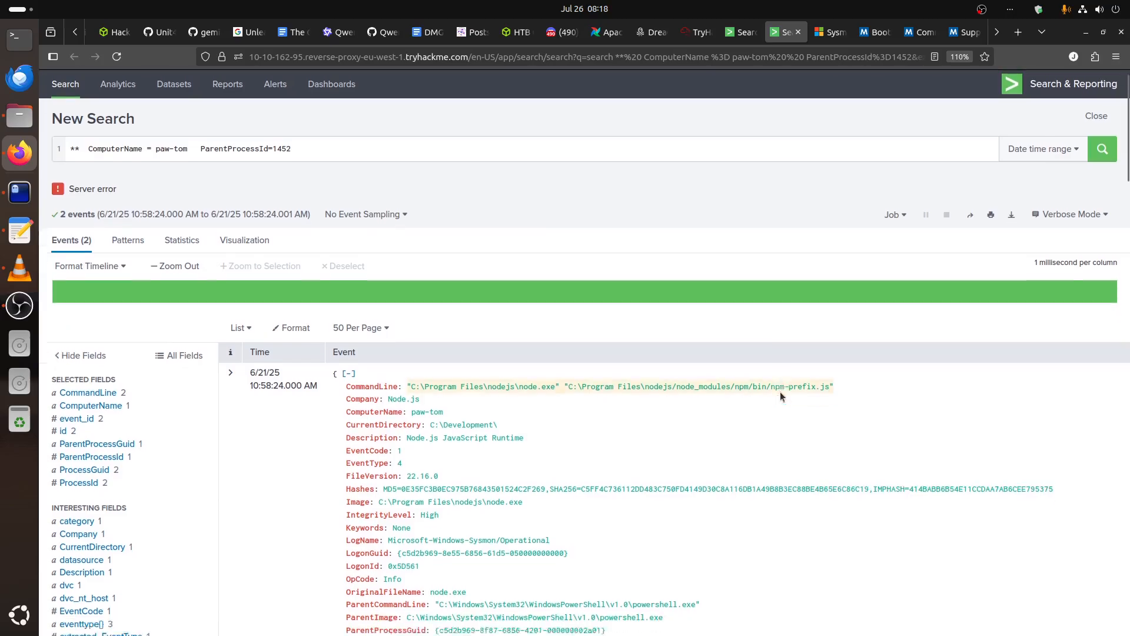
{"action": "scroll", "coordinate": [777, 392], "scroll_direction": "up", "scroll_amount": 3}
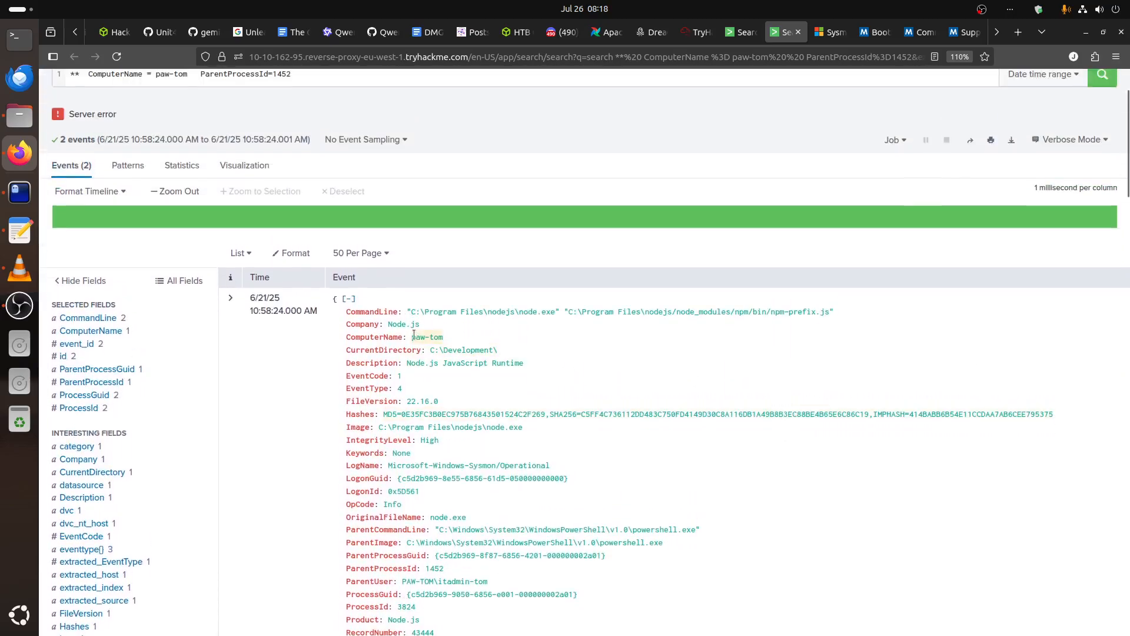
{"action": "scroll", "coordinate": [691, 336], "scroll_direction": "down", "scroll_amount": 15}
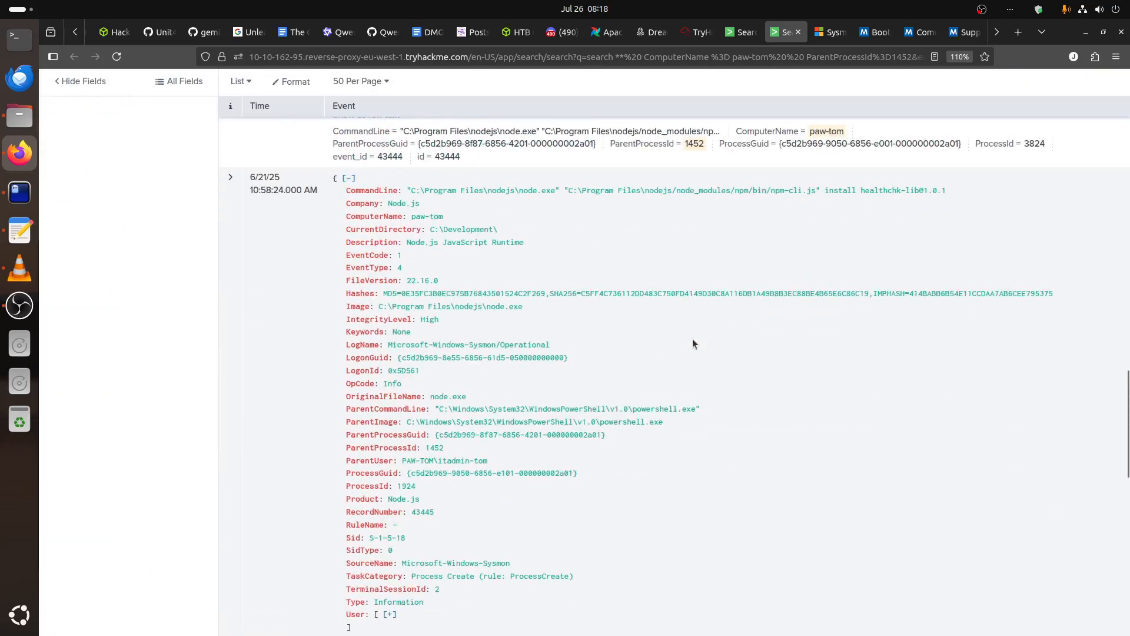
{"action": "scroll", "coordinate": [692, 338], "scroll_direction": "down", "scroll_amount": 10}
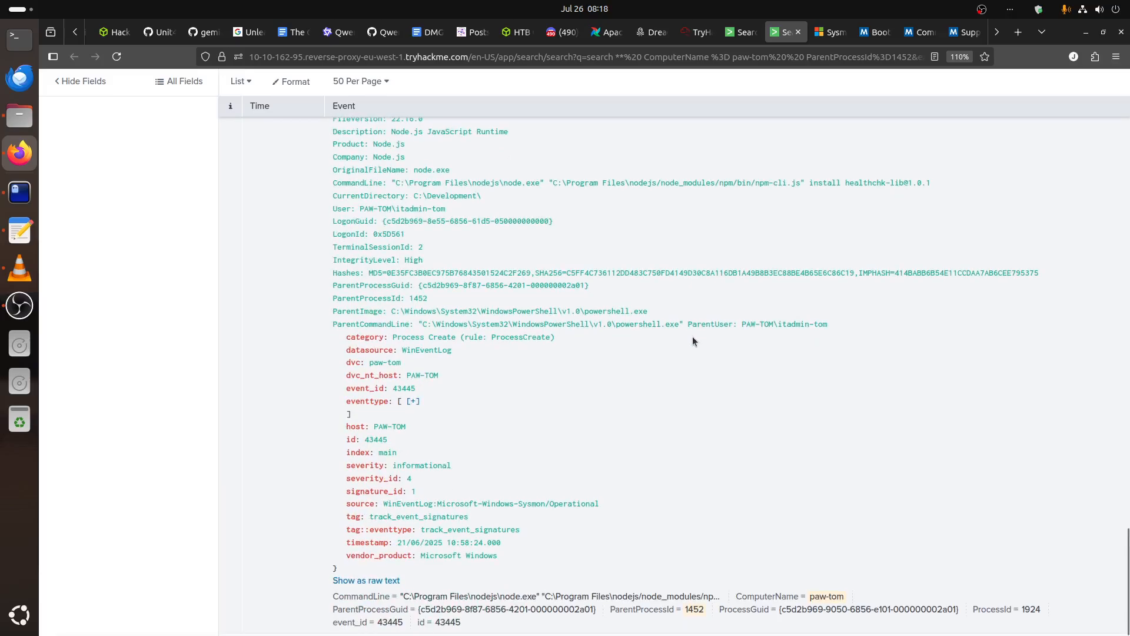
{"action": "scroll", "coordinate": [692, 337], "scroll_direction": "up", "scroll_amount": 20}
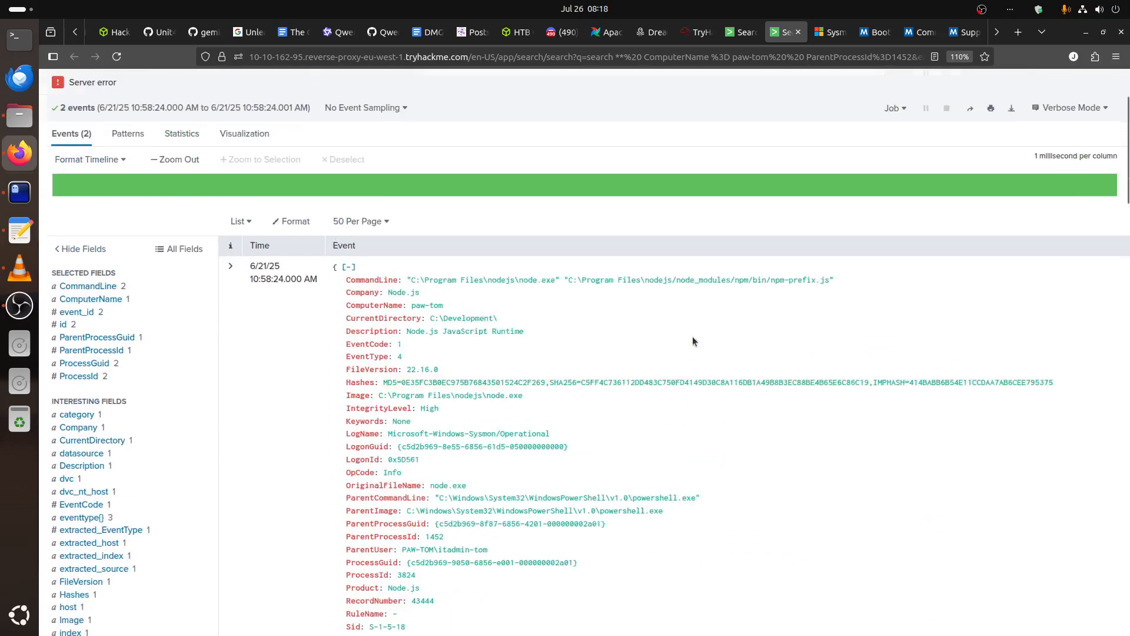
{"action": "scroll", "coordinate": [693, 341], "scroll_direction": "up", "scroll_amount": 2}
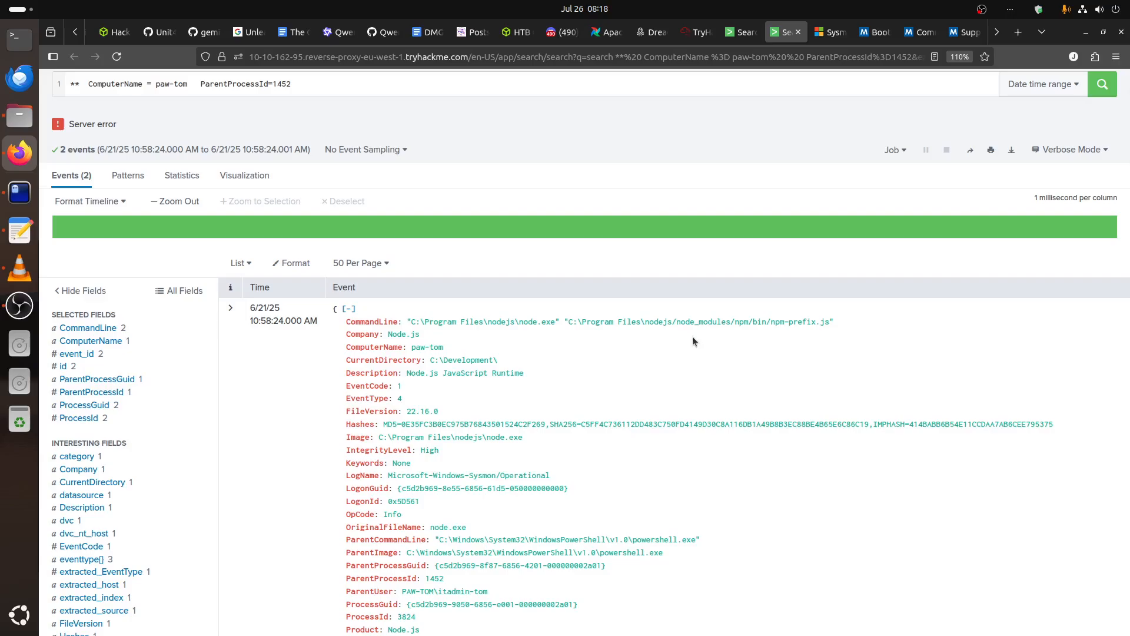
{"action": "scroll", "coordinate": [693, 341], "scroll_direction": "up", "scroll_amount": 2}
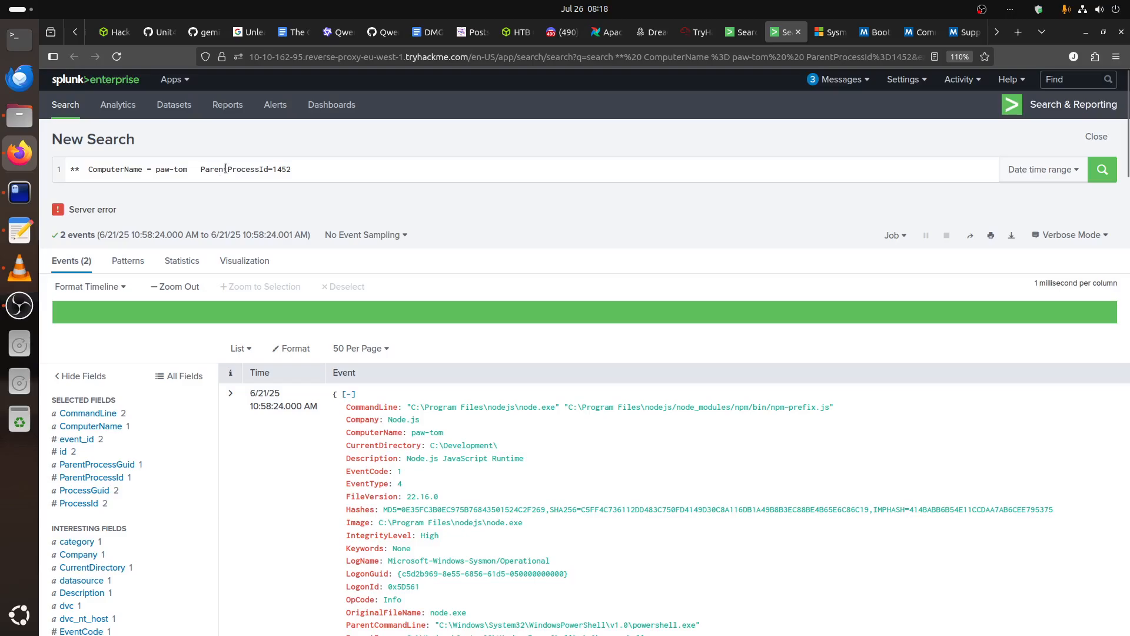
Change the search filter to ProcessId=1452, run it, and check that ID against the 10:58:24 rows in the paw-tom results table.
{"action": "left_click_drag", "start_coordinate": [226, 169], "coordinate": [197, 169]}
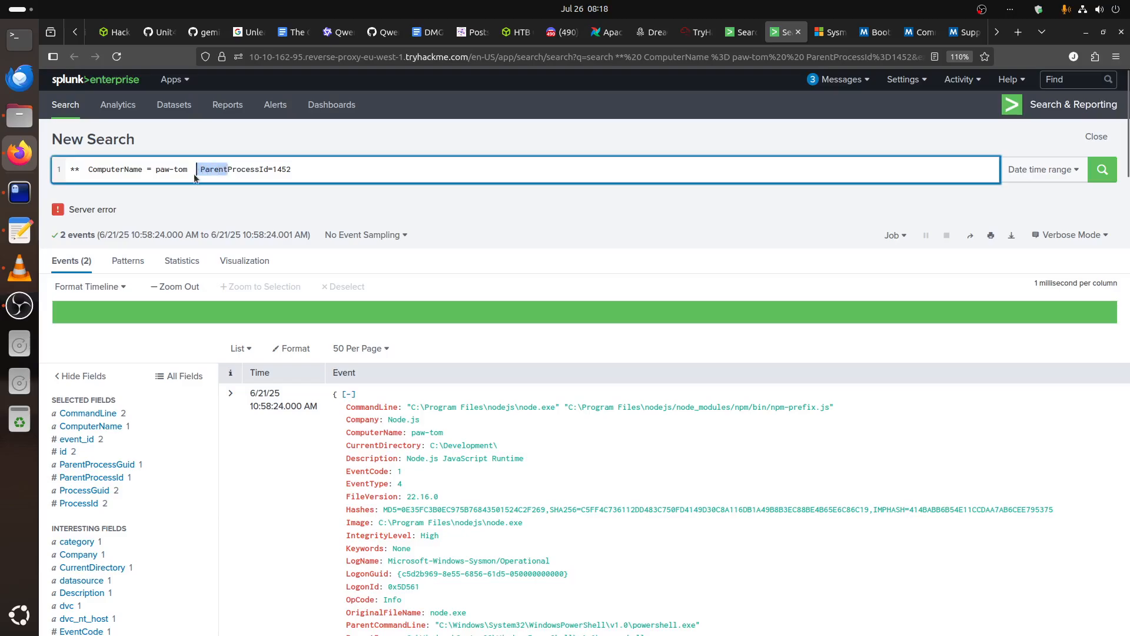
{"action": "key", "text": "BackSpace"}
{"action": "key", "text": "Return"}
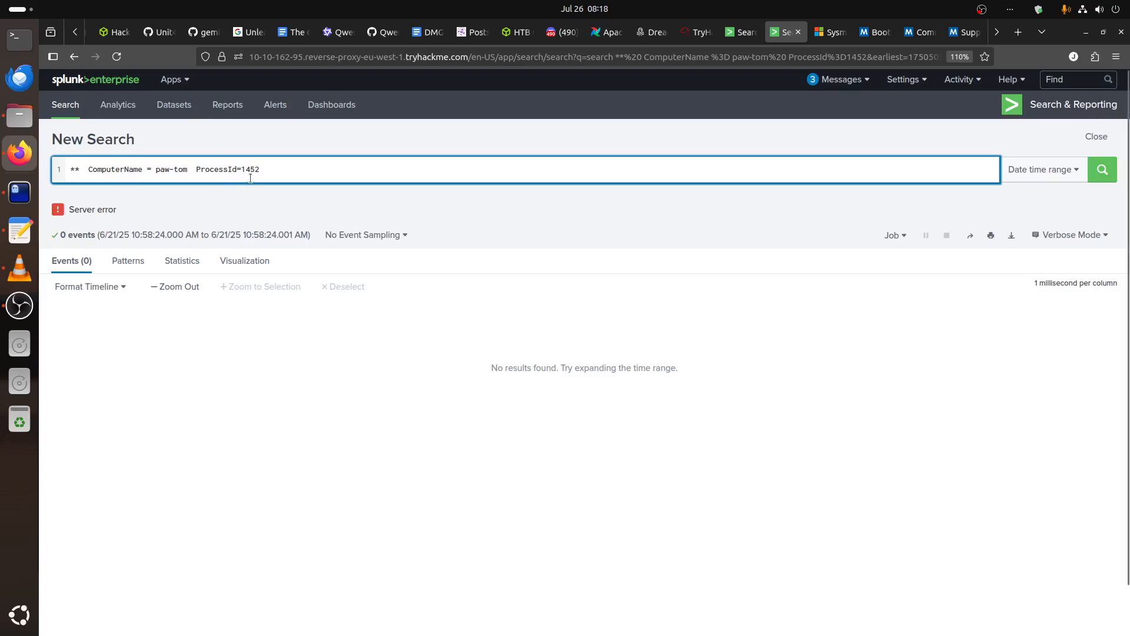
{"action": "left_click", "coordinate": [743, 32]}
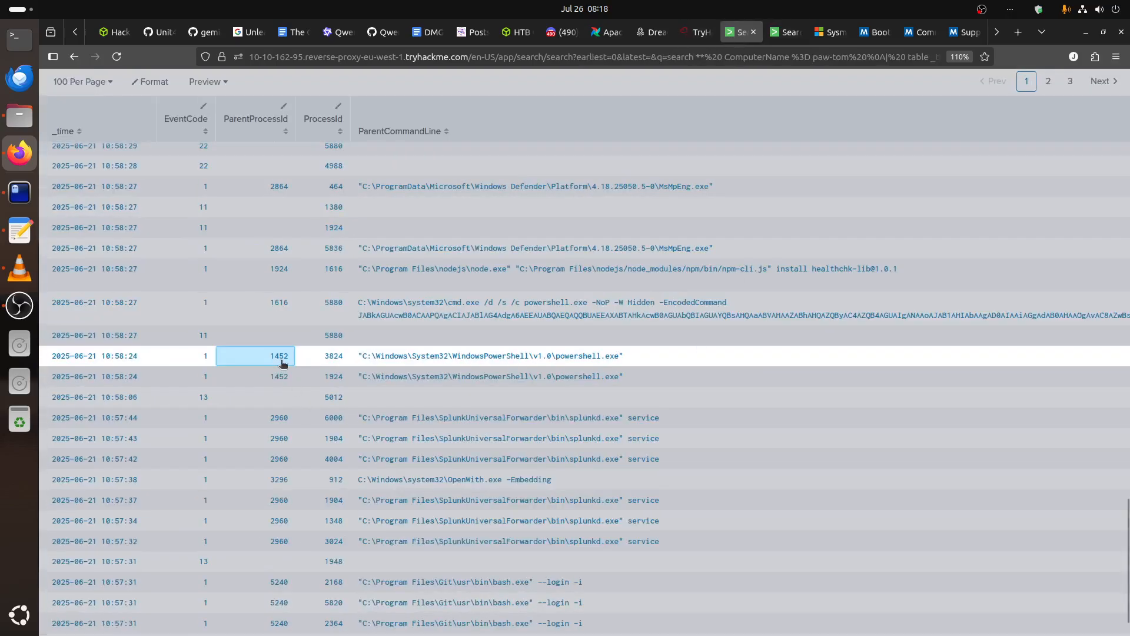
{"action": "left_click", "coordinate": [788, 34]}
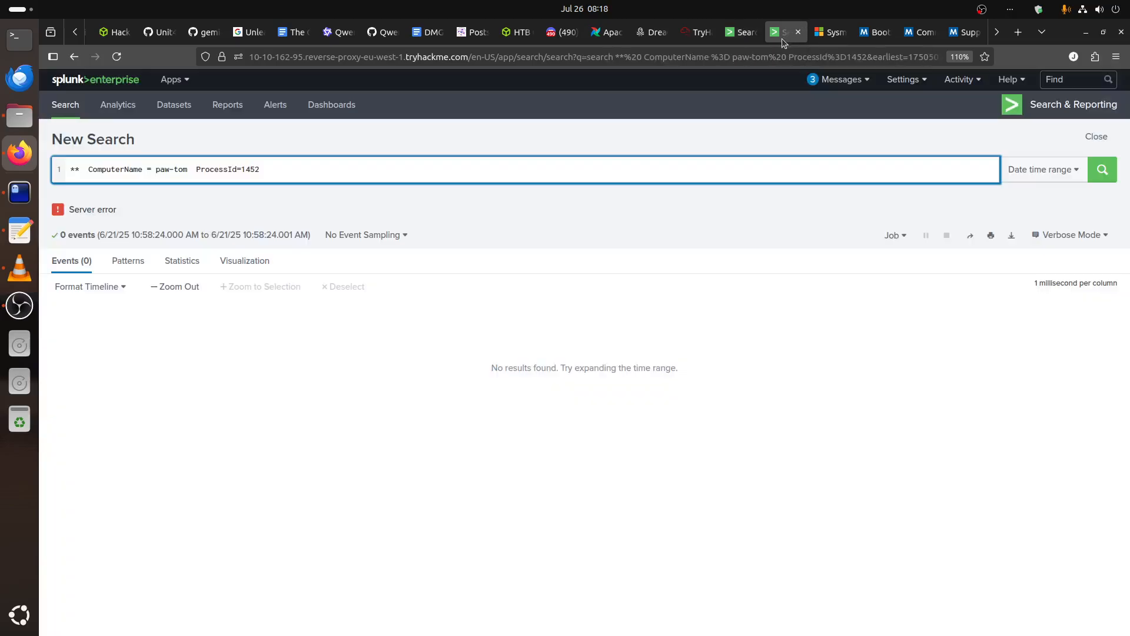
{"action": "left_click", "coordinate": [736, 33]}
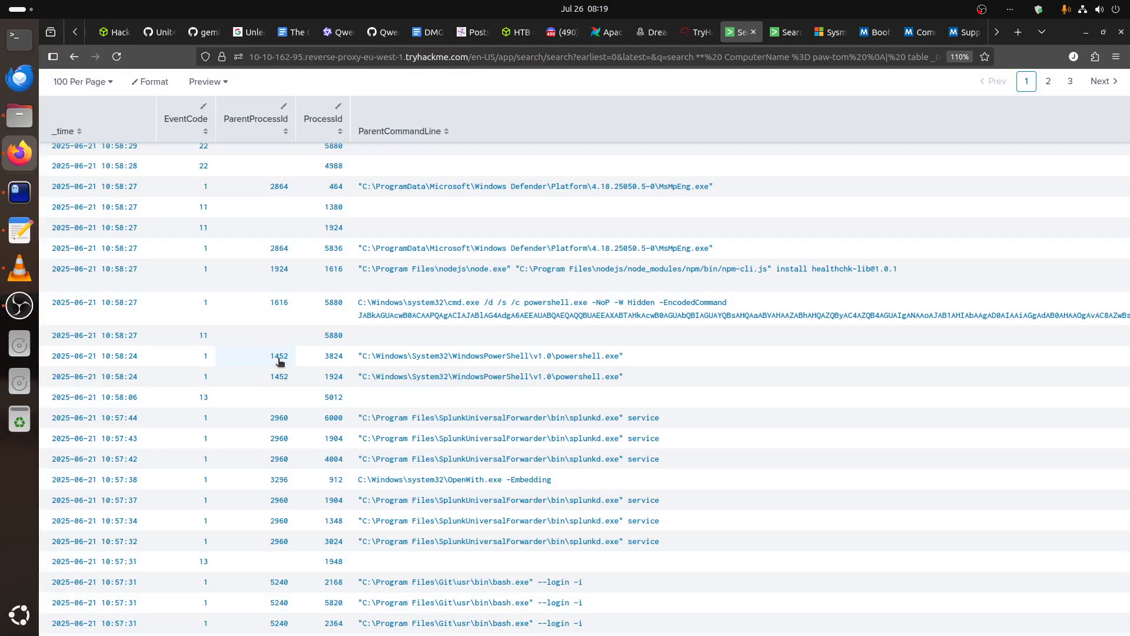
{"action": "left_click", "coordinate": [783, 31]}
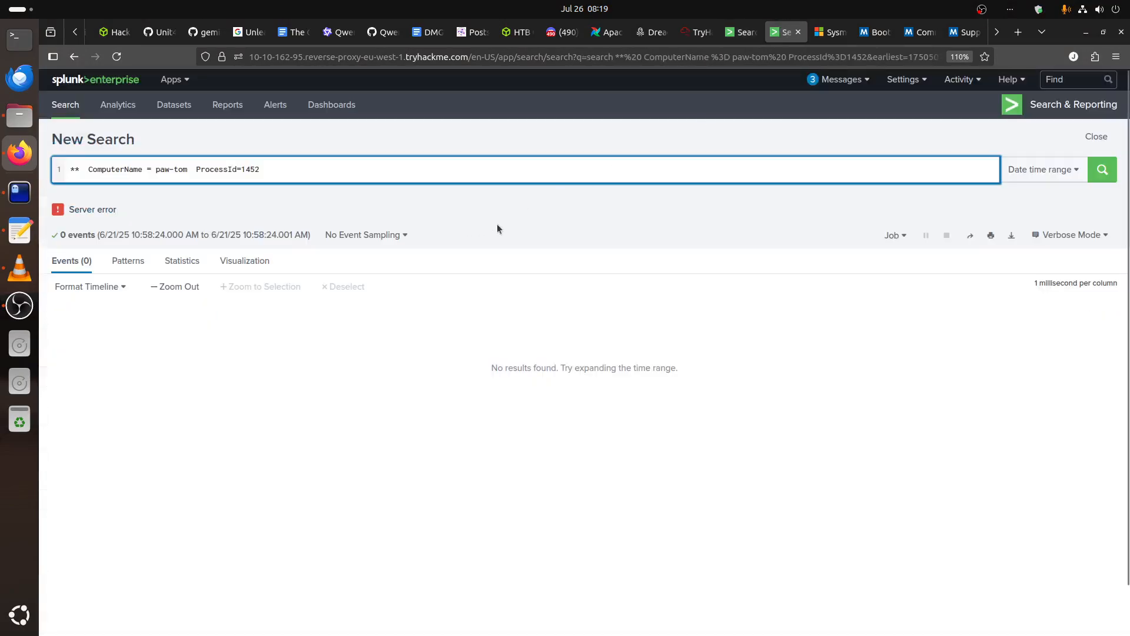
Try the ProcessId=1452 search with a time range from 10:58:20.000 to 10:59:24.001 on 06/21/2025.
{"action": "left_click", "coordinate": [1034, 171]}
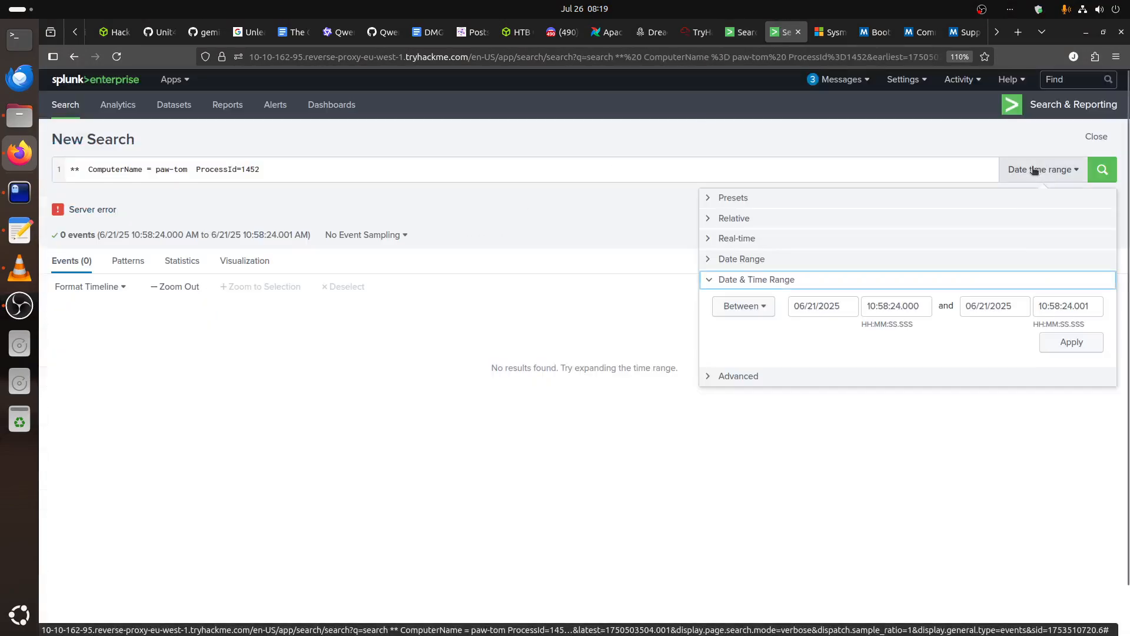
{"action": "left_click", "coordinate": [897, 306]}
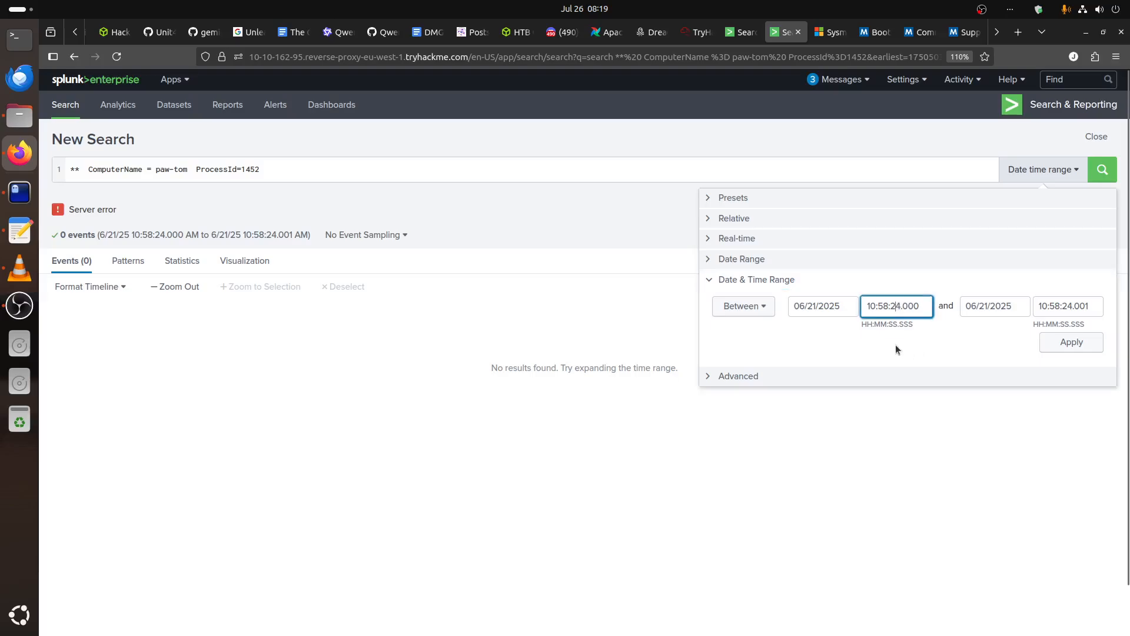
{"action": "key", "text": "Delete"}
{"action": "type", "text": "0"}
{"action": "left_click", "coordinate": [1068, 307]}
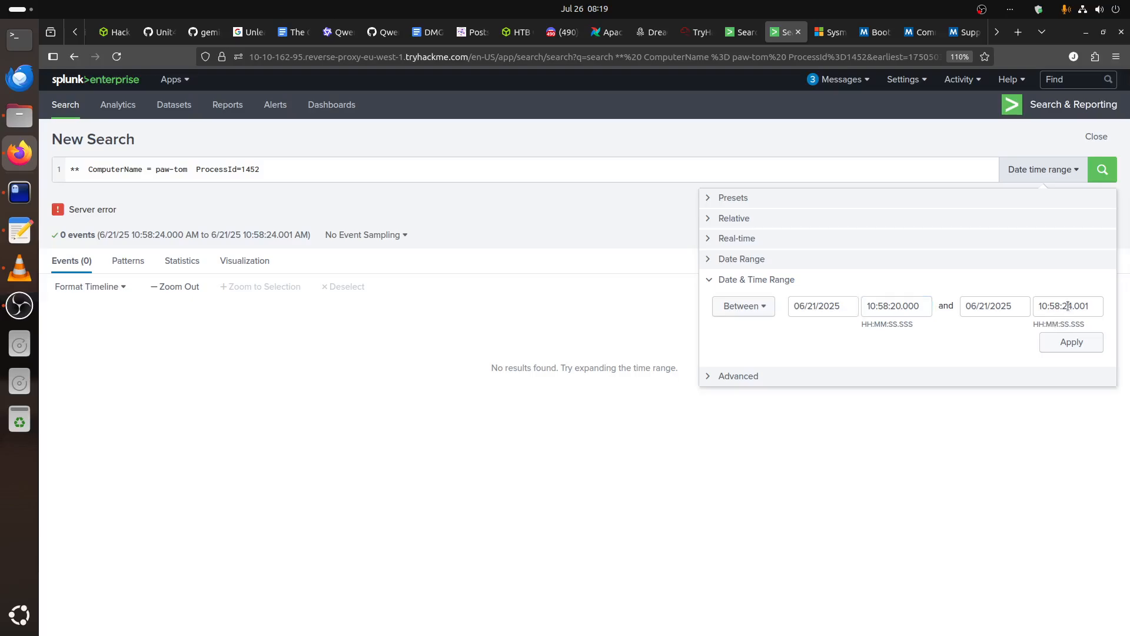
{"action": "left_click", "coordinate": [1054, 306]}
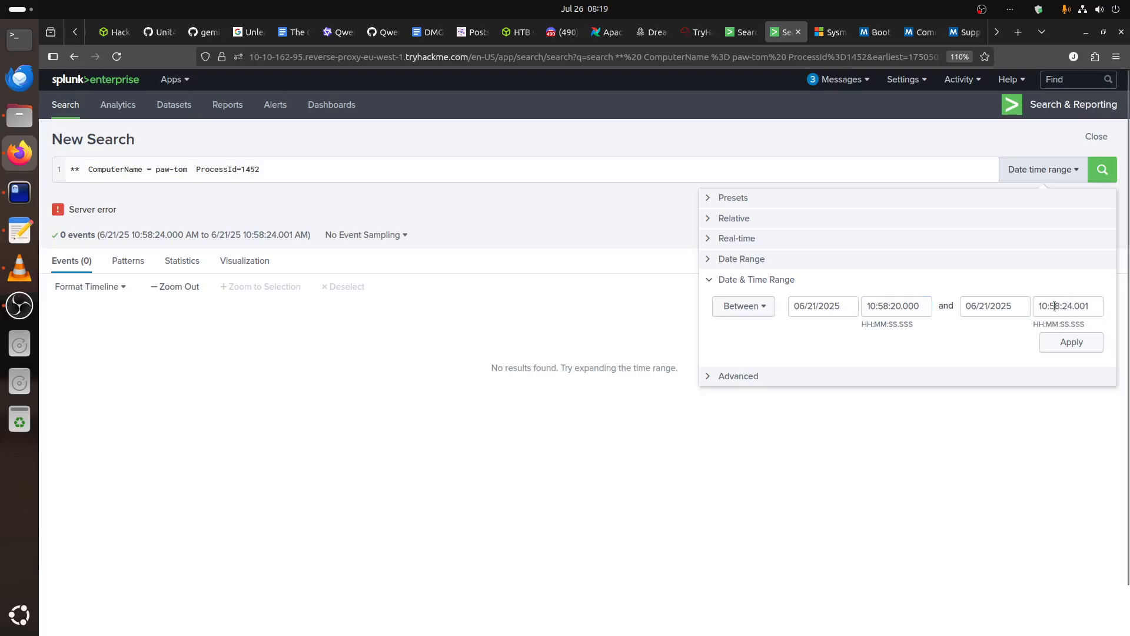
{"action": "left_click", "coordinate": [1058, 306]}
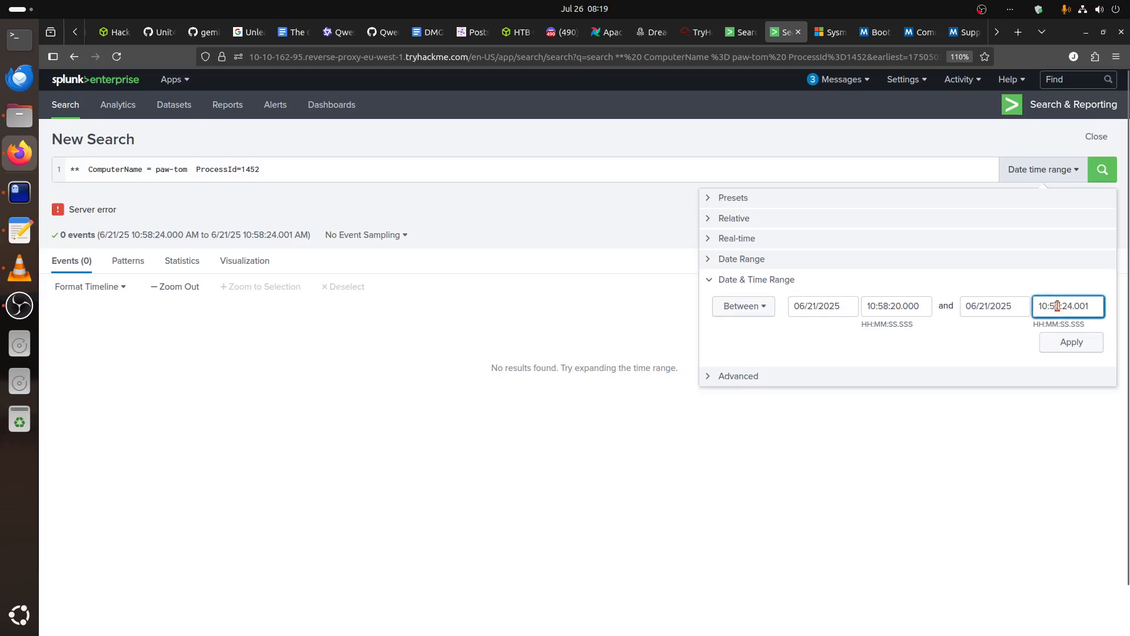
{"action": "left_click", "coordinate": [1060, 345]}
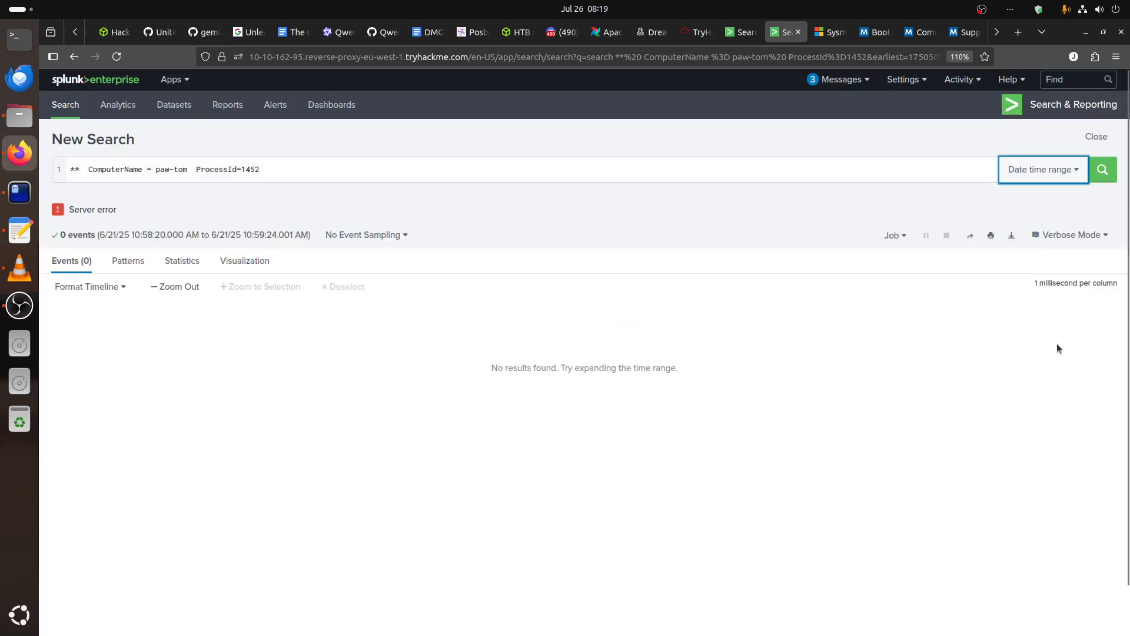
Run the ProcessId=1452 search over all time.
{"action": "left_click", "coordinate": [1037, 172]}
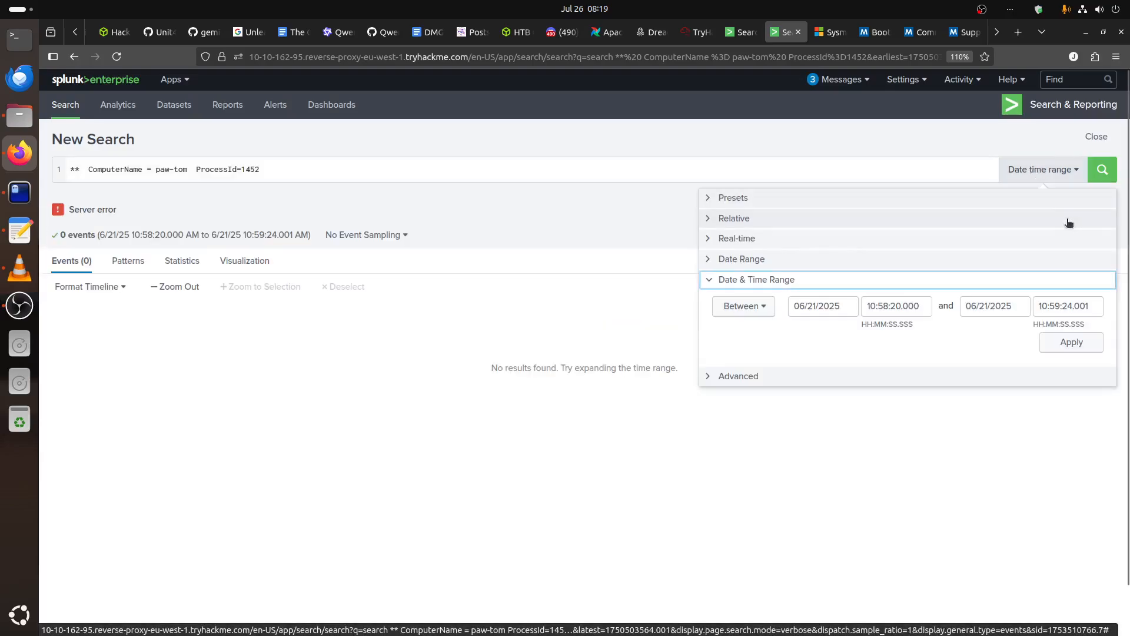
{"action": "left_click", "coordinate": [740, 199]}
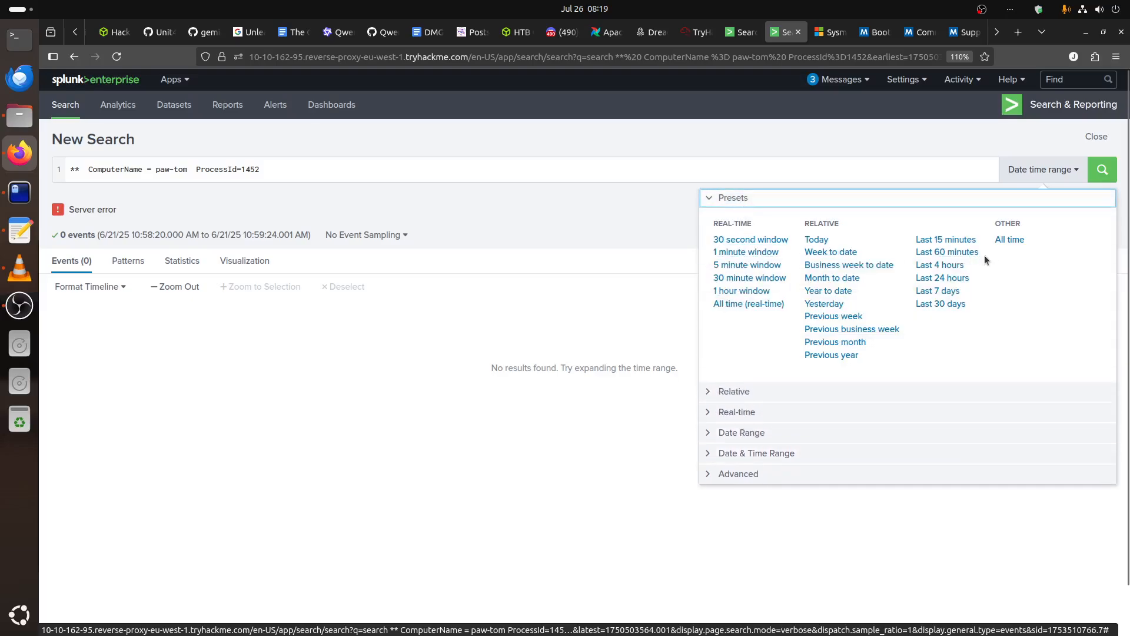
{"action": "left_click", "coordinate": [1007, 239]}
{"action": "left_click", "coordinate": [1093, 176]}
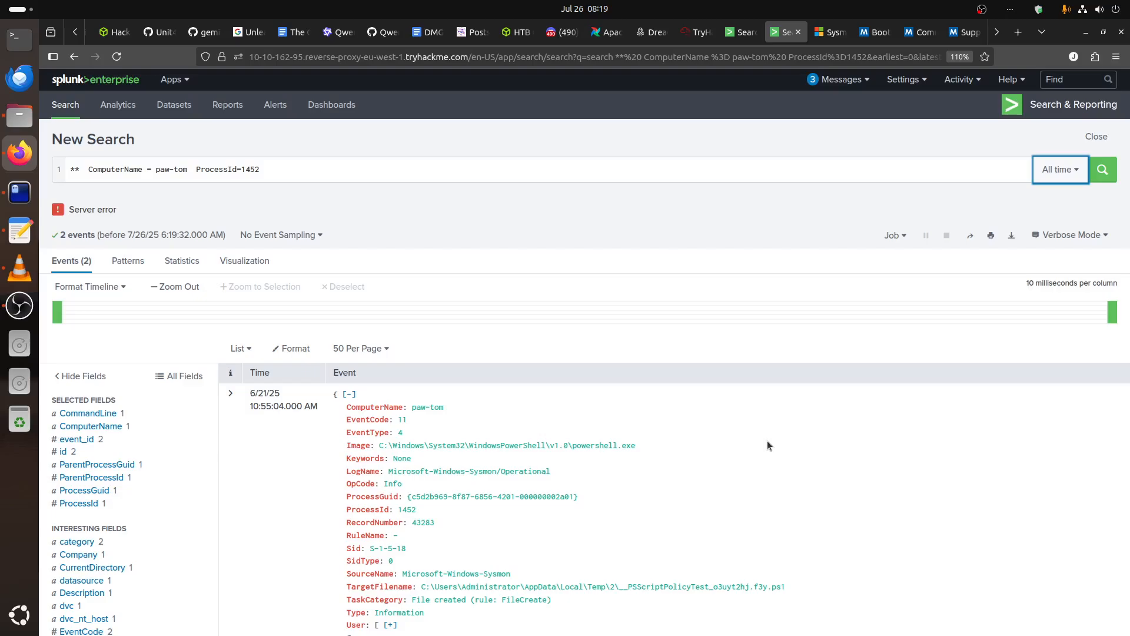
Examine the ProcessId 1452 events for their timestamps, target file, command line and parent process.
{"action": "scroll", "coordinate": [768, 446], "scroll_direction": "down", "scroll_amount": 3}
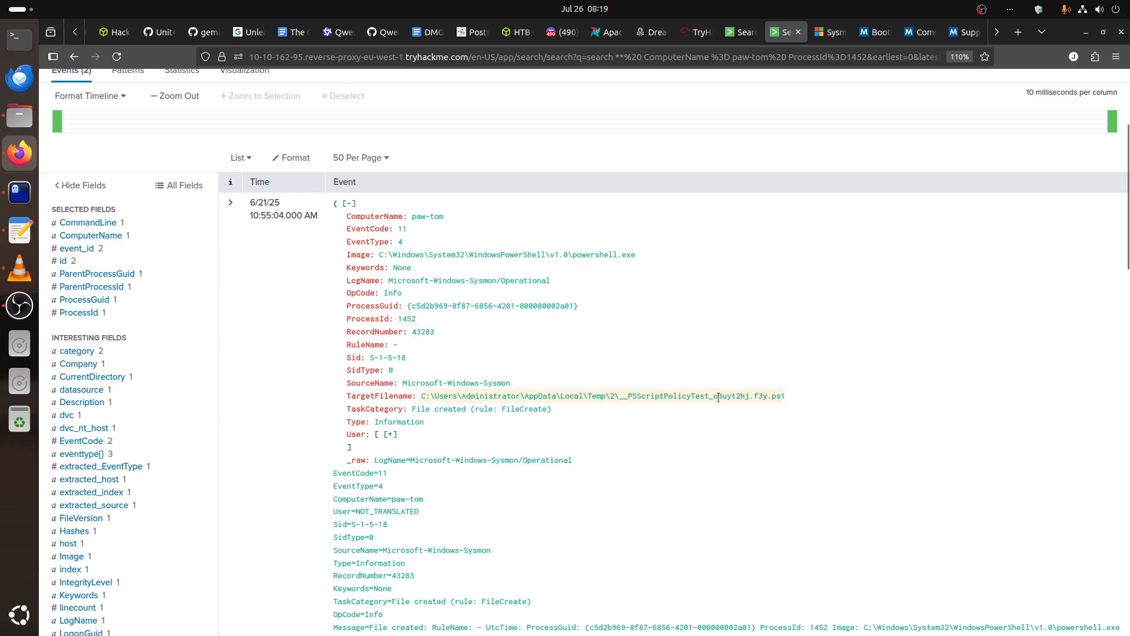
{"action": "scroll", "coordinate": [718, 397], "scroll_direction": "down", "scroll_amount": 10}
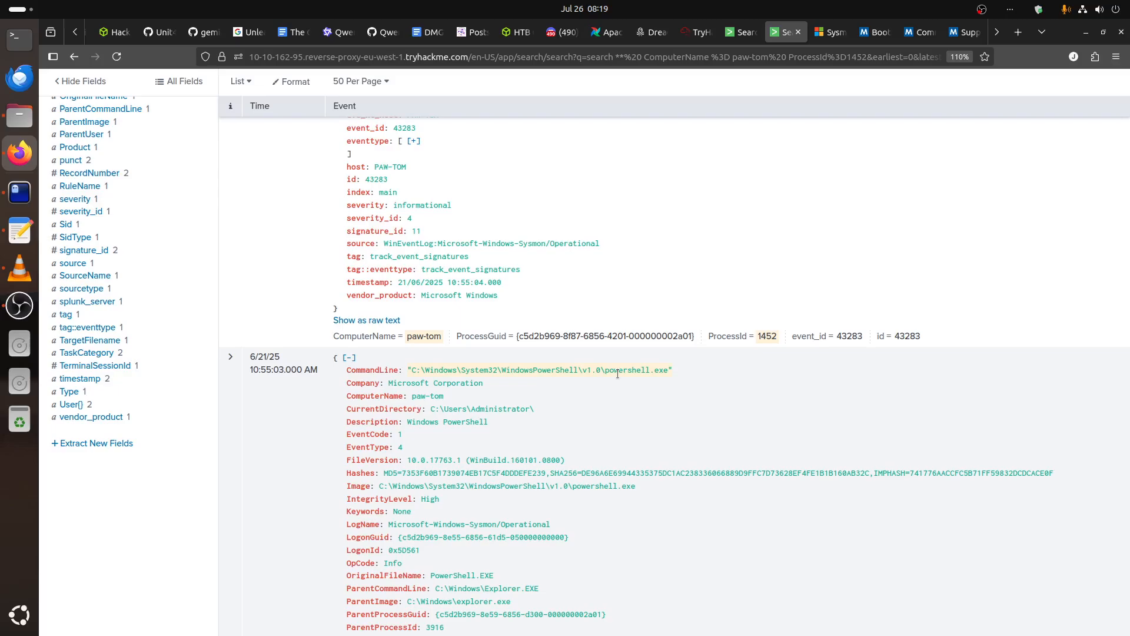
{"action": "scroll", "coordinate": [617, 374], "scroll_direction": "down", "scroll_amount": 8}
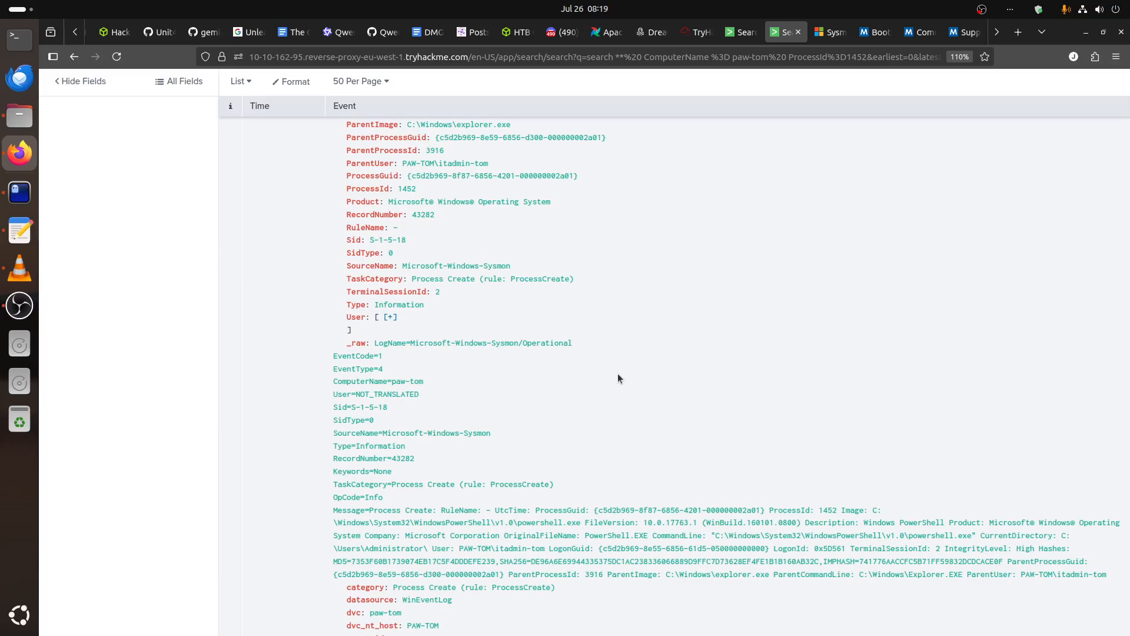
{"action": "scroll", "coordinate": [618, 376], "scroll_direction": "down", "scroll_amount": 4}
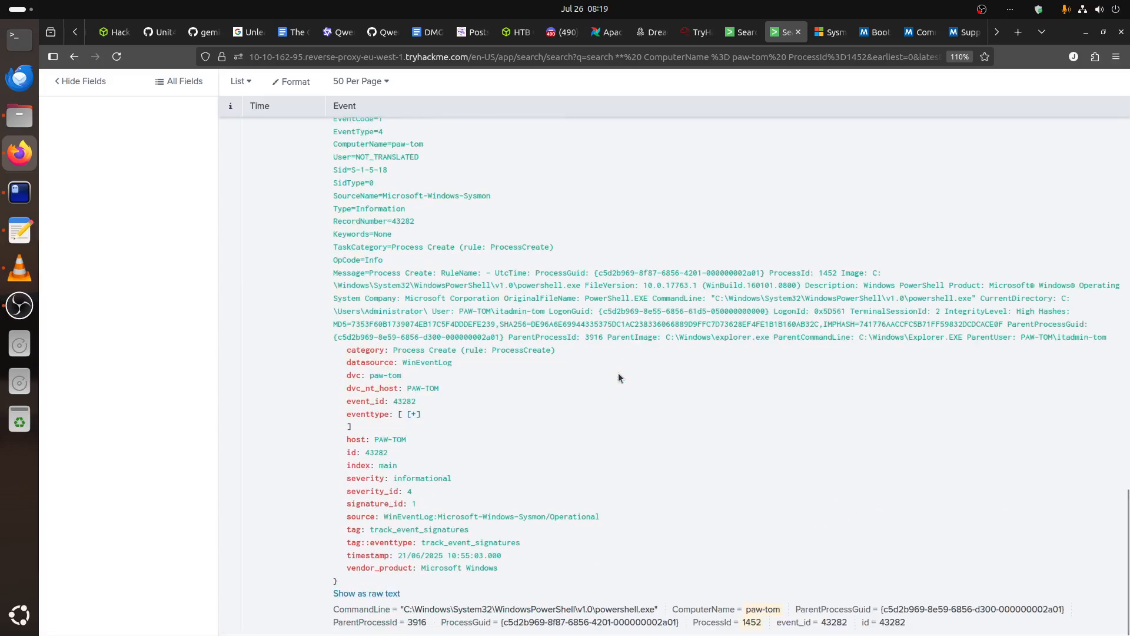
{"action": "scroll", "coordinate": [618, 375], "scroll_direction": "up", "scroll_amount": 15}
{"action": "scroll", "coordinate": [619, 377], "scroll_direction": "up", "scroll_amount": 1}
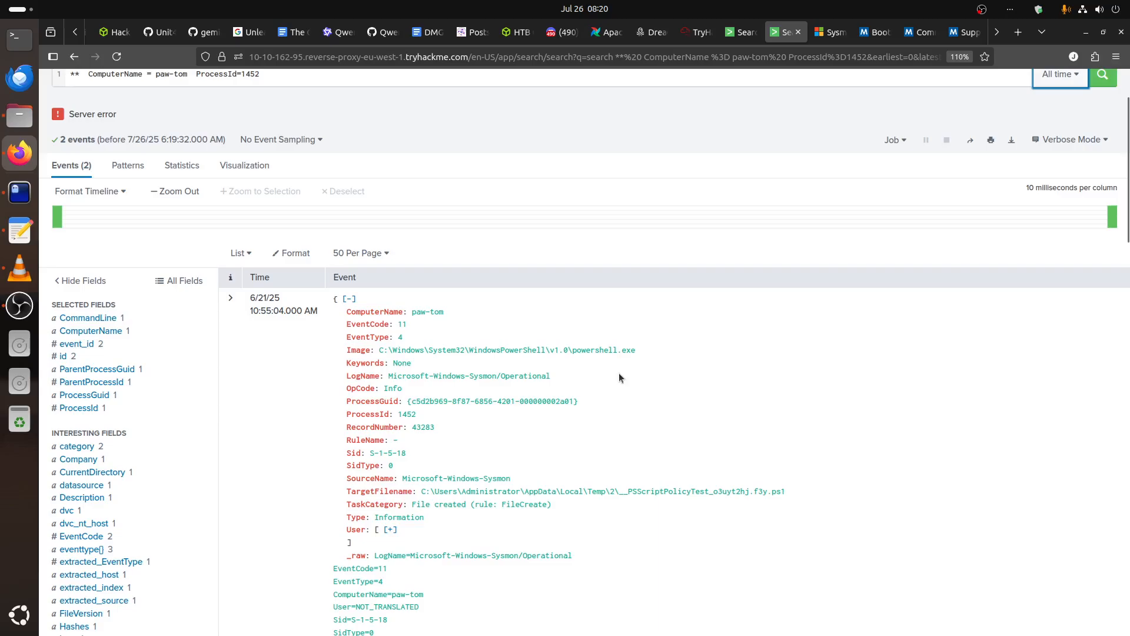
{"action": "scroll", "coordinate": [620, 375], "scroll_direction": "down", "scroll_amount": 3}
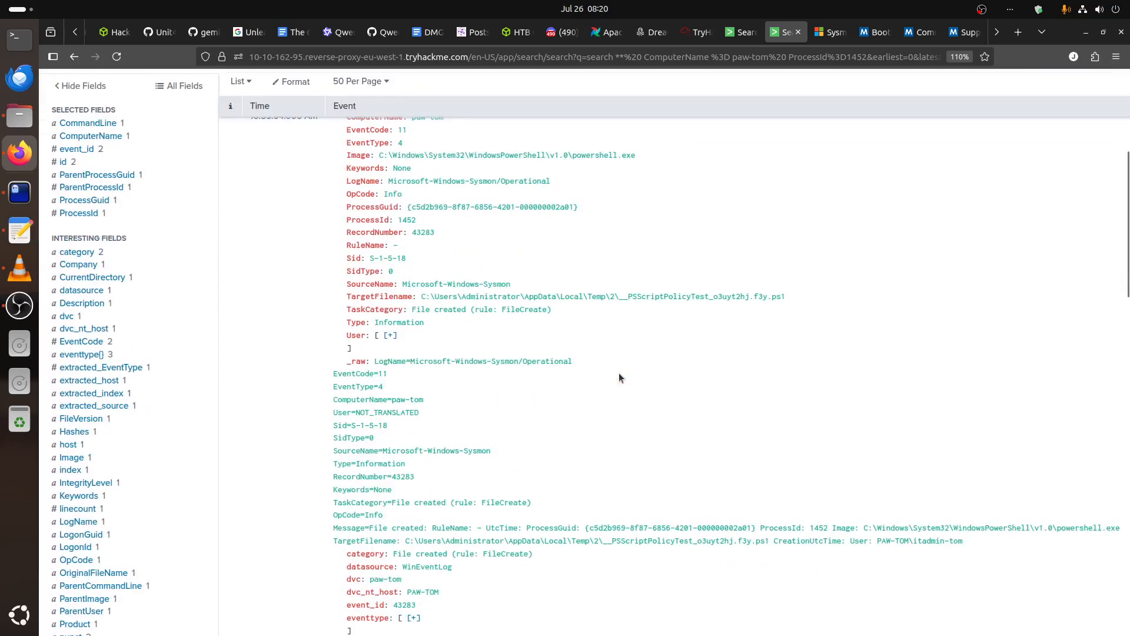
{"action": "scroll", "coordinate": [619, 377], "scroll_direction": "up", "scroll_amount": 3}
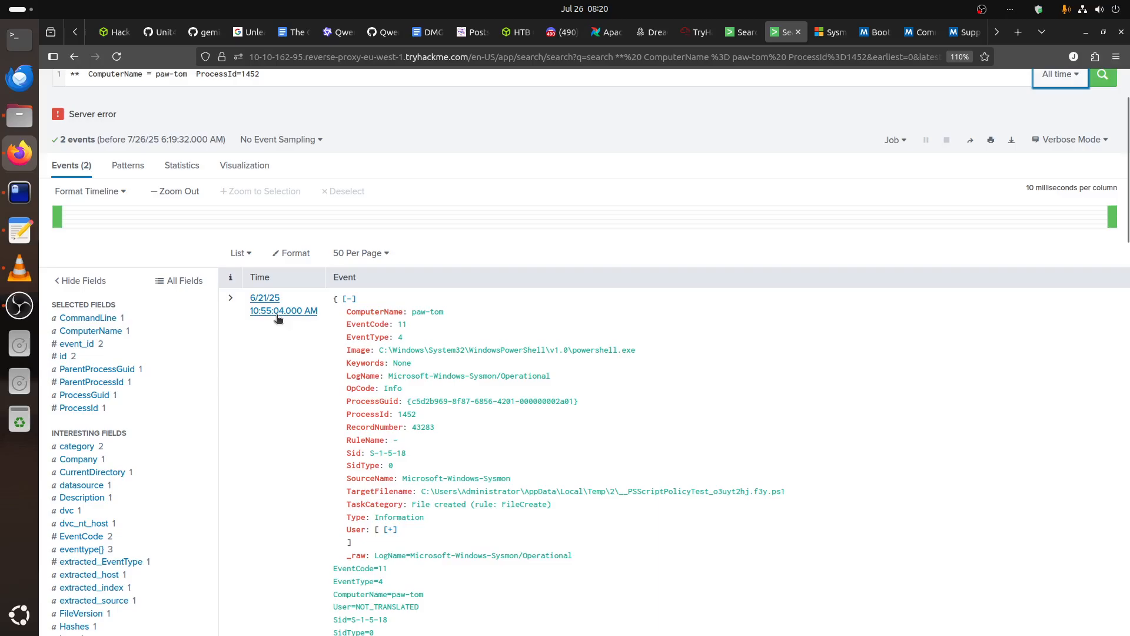
Locate the ProcessId 1452 rows around 10:55:04 on the third page of the paw-tom results table.
{"action": "key", "text": "ctrl+Page_Up"}
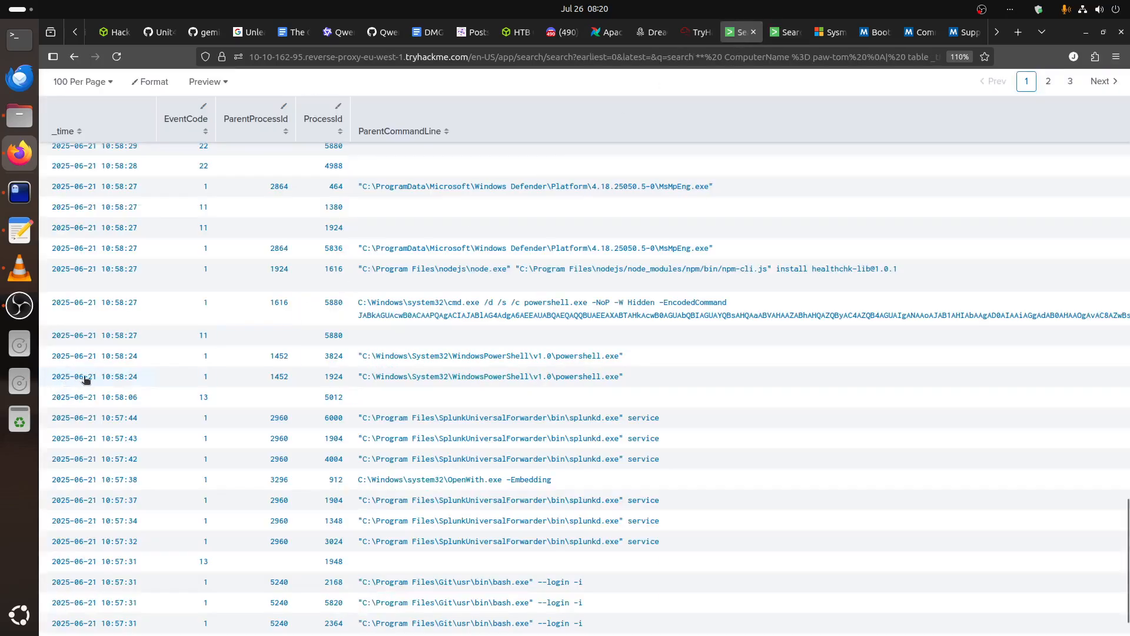
{"action": "scroll", "coordinate": [308, 504], "scroll_direction": "down", "scroll_amount": 1}
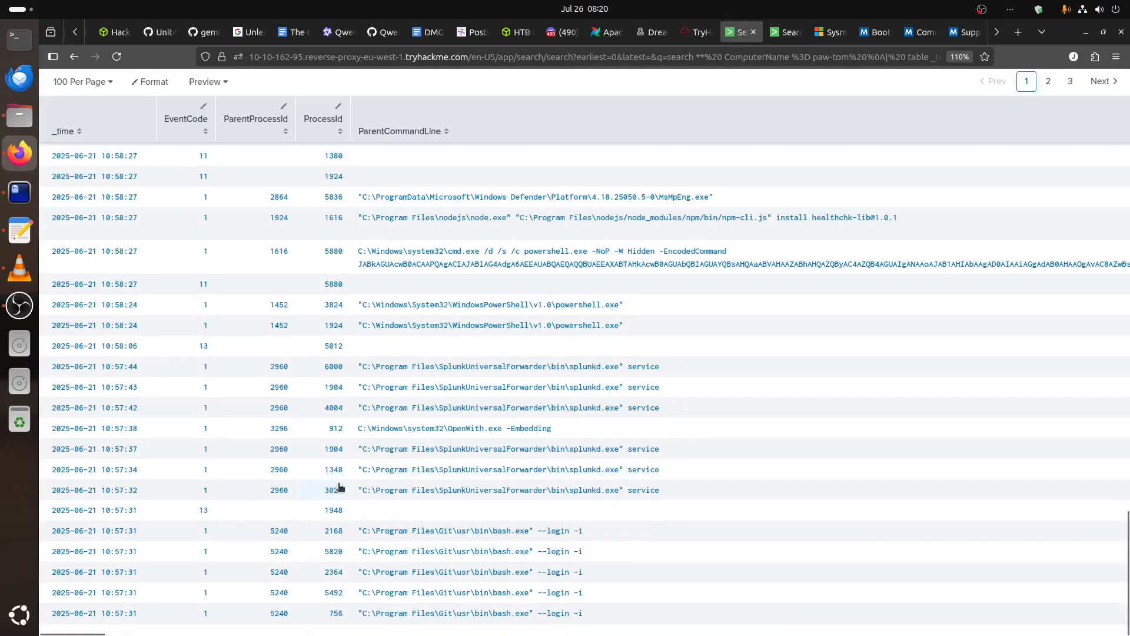
{"action": "left_click", "coordinate": [1049, 81]}
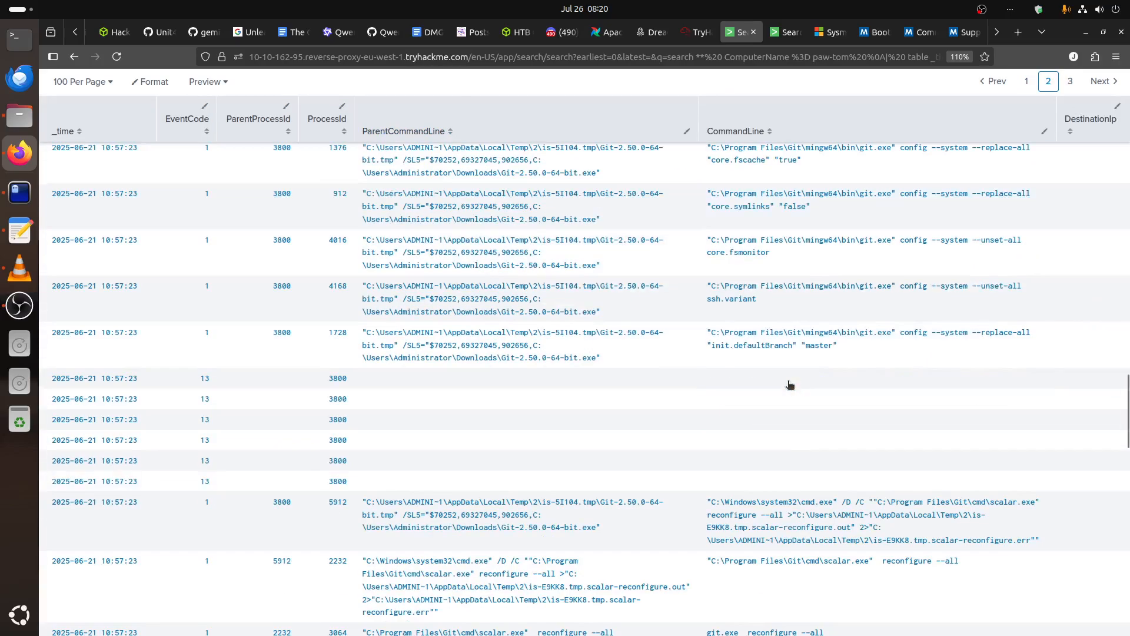
{"action": "scroll", "coordinate": [791, 384], "scroll_direction": "down", "scroll_amount": 20}
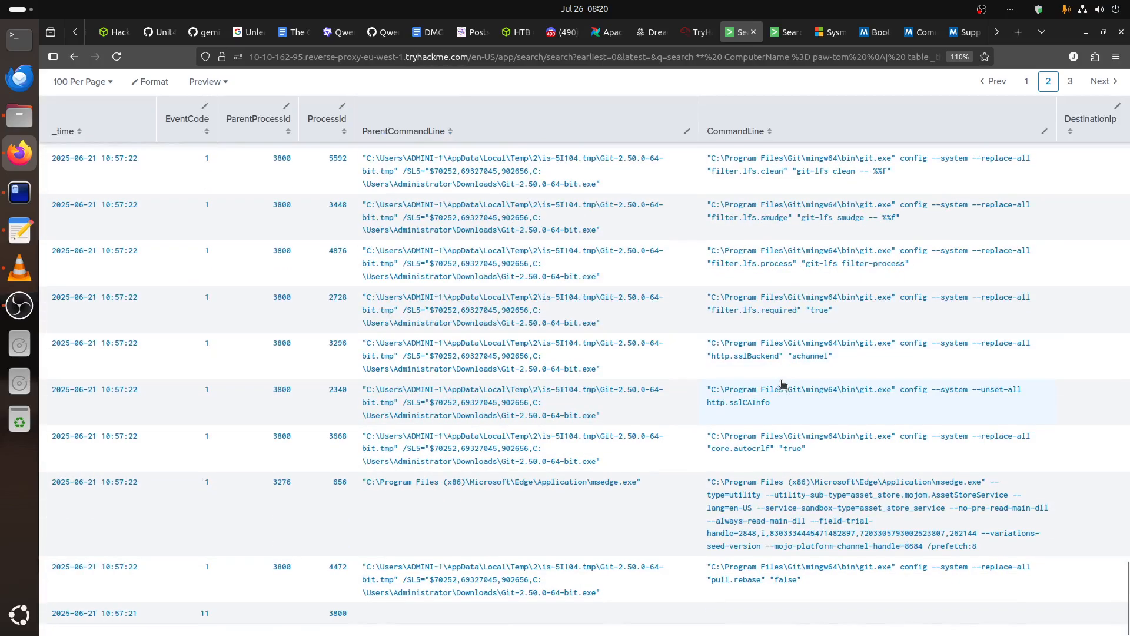
{"action": "left_click", "coordinate": [1070, 80]}
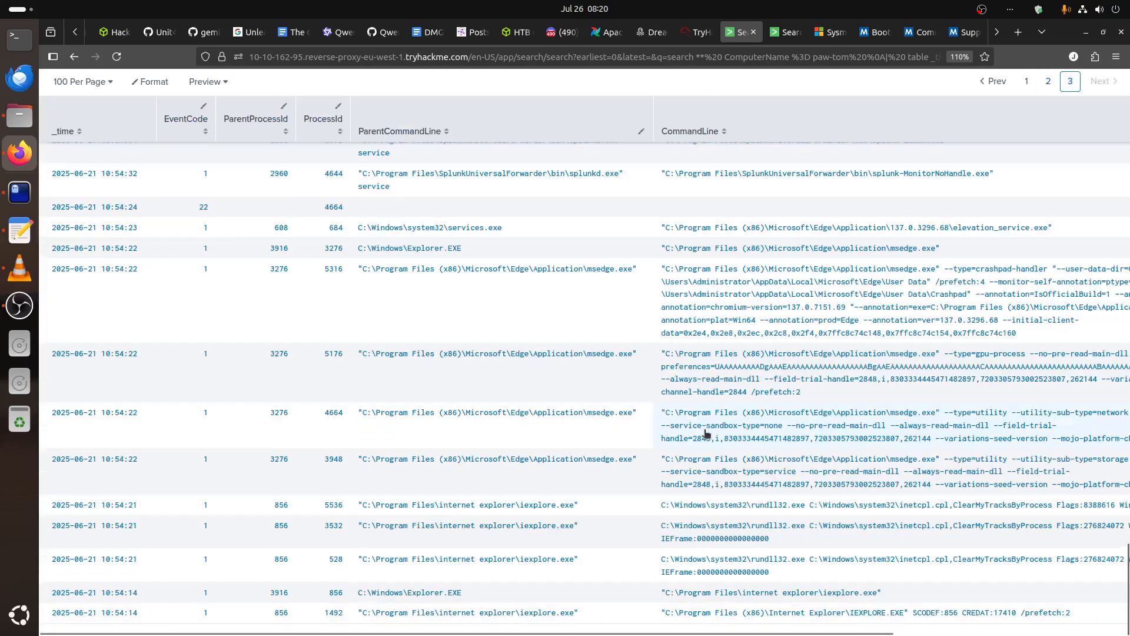
{"action": "scroll", "coordinate": [706, 433], "scroll_direction": "up", "scroll_amount": 10}
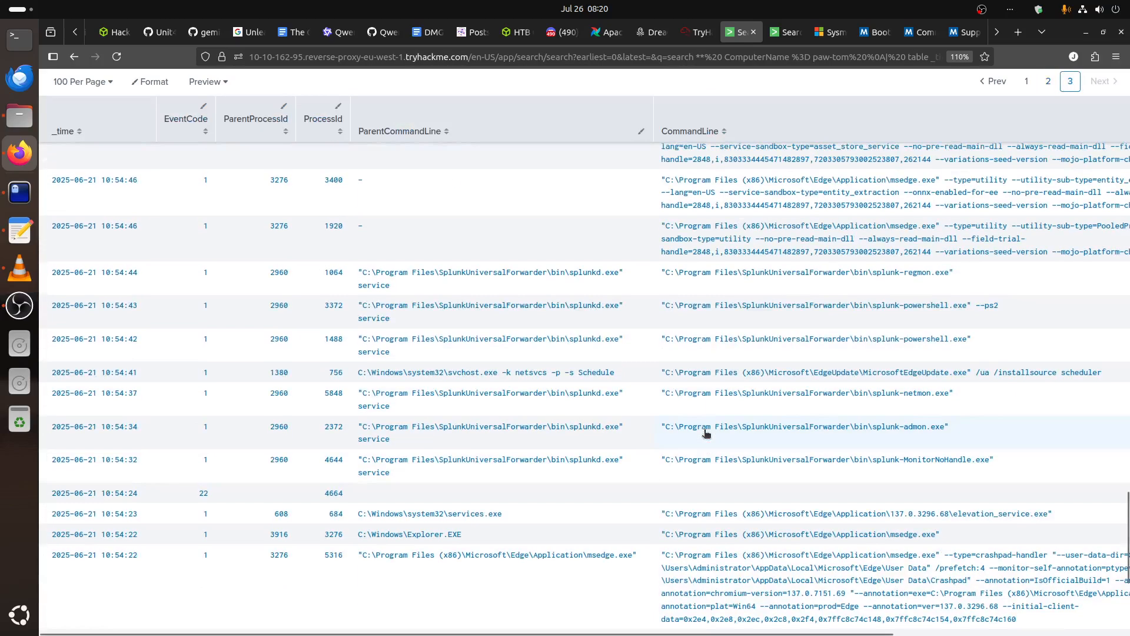
{"action": "scroll", "coordinate": [705, 432], "scroll_direction": "up", "scroll_amount": 2}
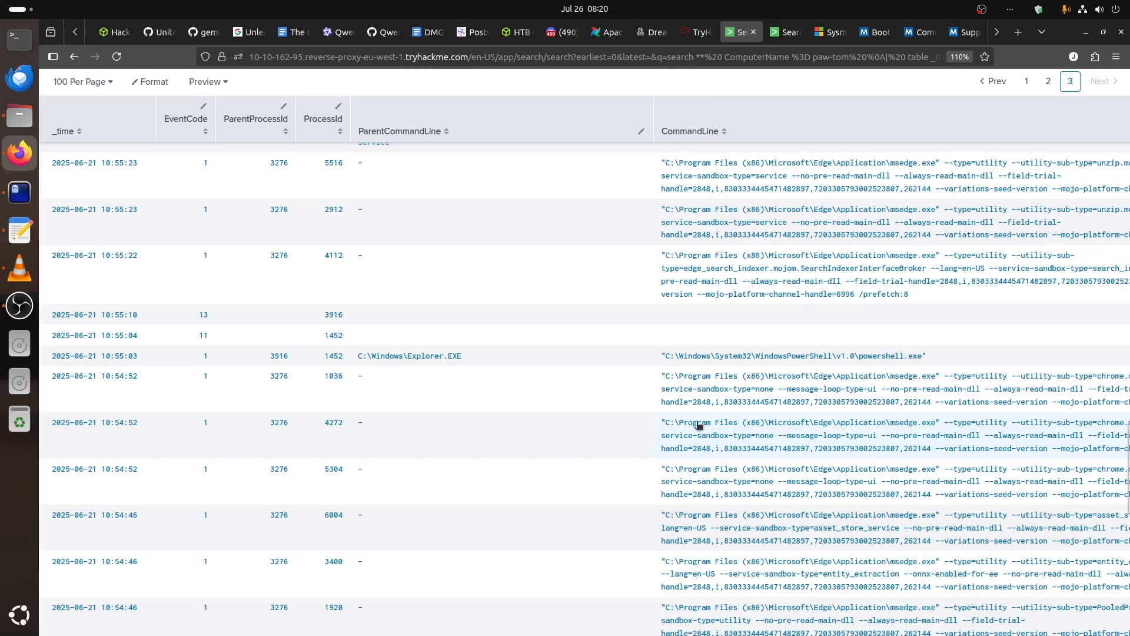
Compare the 10:55 table rows for ProcessId 1452 with its detailed events, including the parent and command line columns.
{"action": "left_click", "coordinate": [789, 34]}
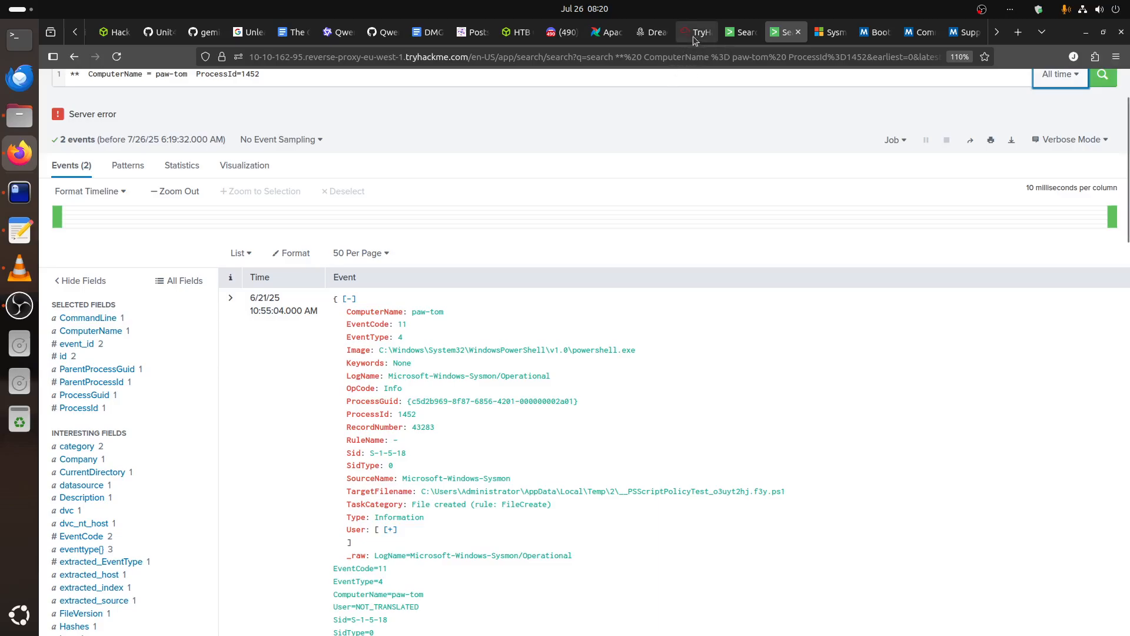
{"action": "left_click", "coordinate": [739, 32]}
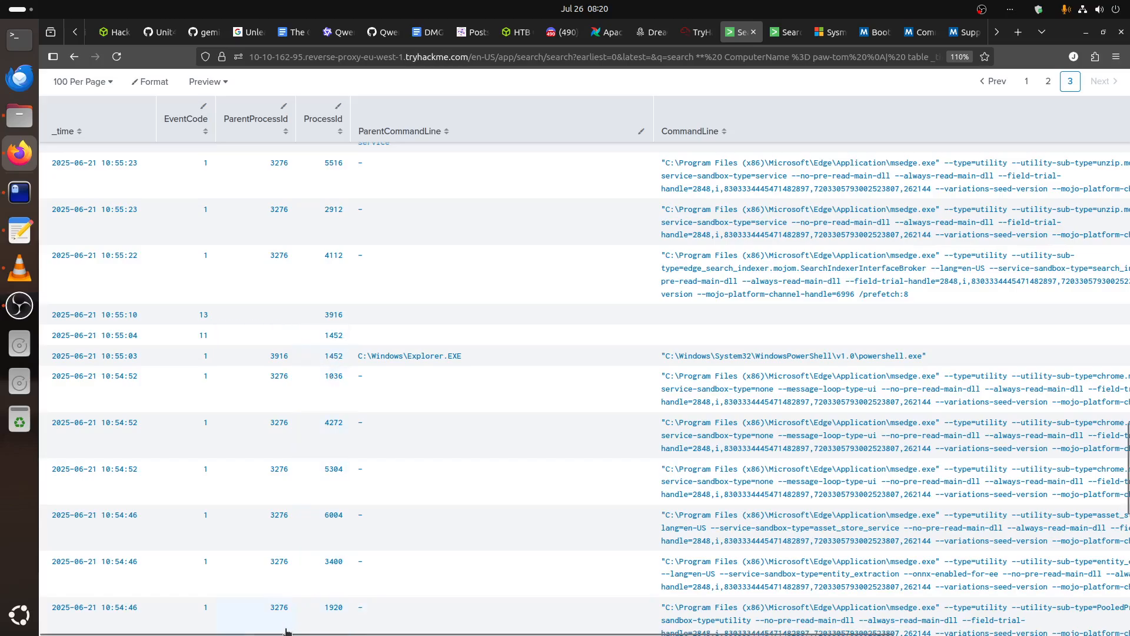
{"action": "scroll", "coordinate": [287, 634], "scroll_direction": "right", "scroll_amount": 5}
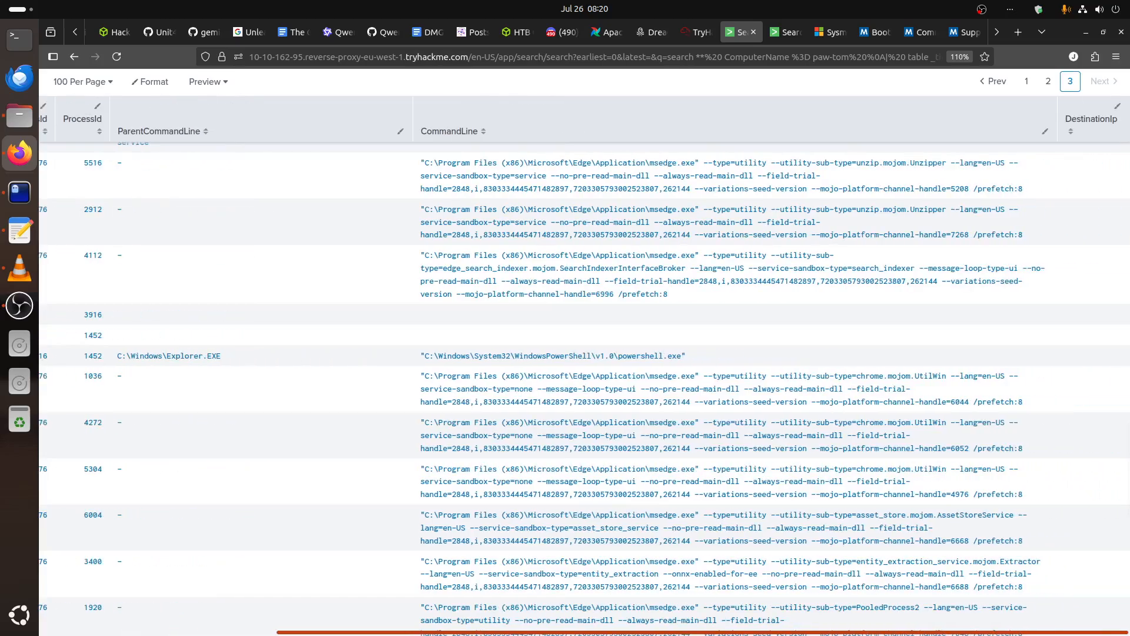
{"action": "scroll", "coordinate": [322, 627], "scroll_direction": "left", "scroll_amount": 5}
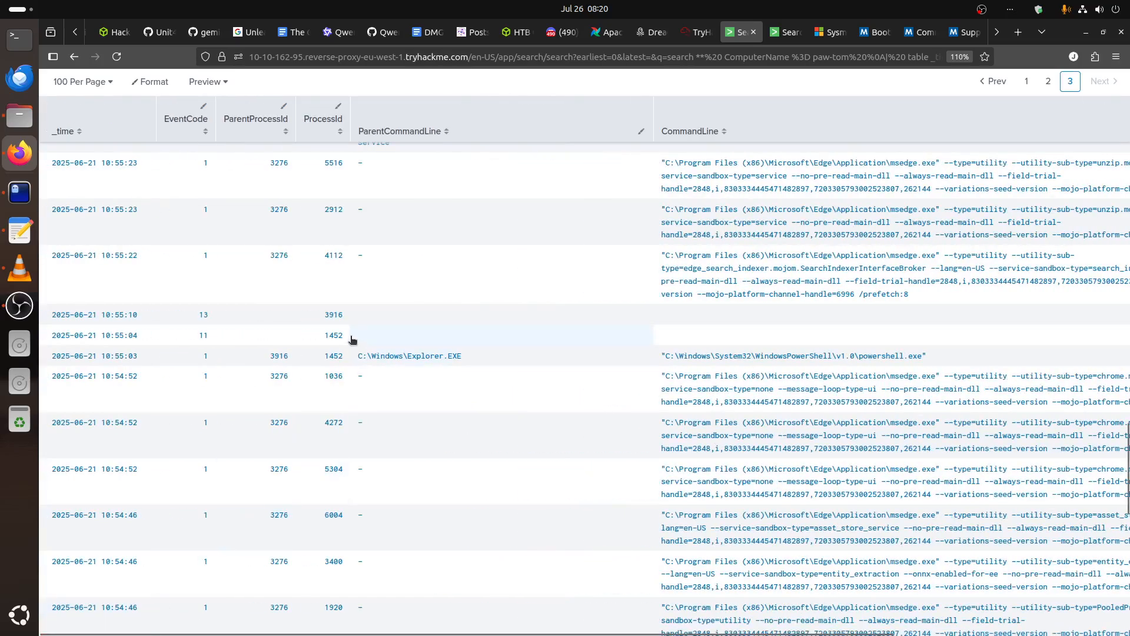
Examine the PowerShell process creation event for ProcessId 1452, checking its parent image, parent process ID and message details.
{"action": "left_click", "coordinate": [775, 38]}
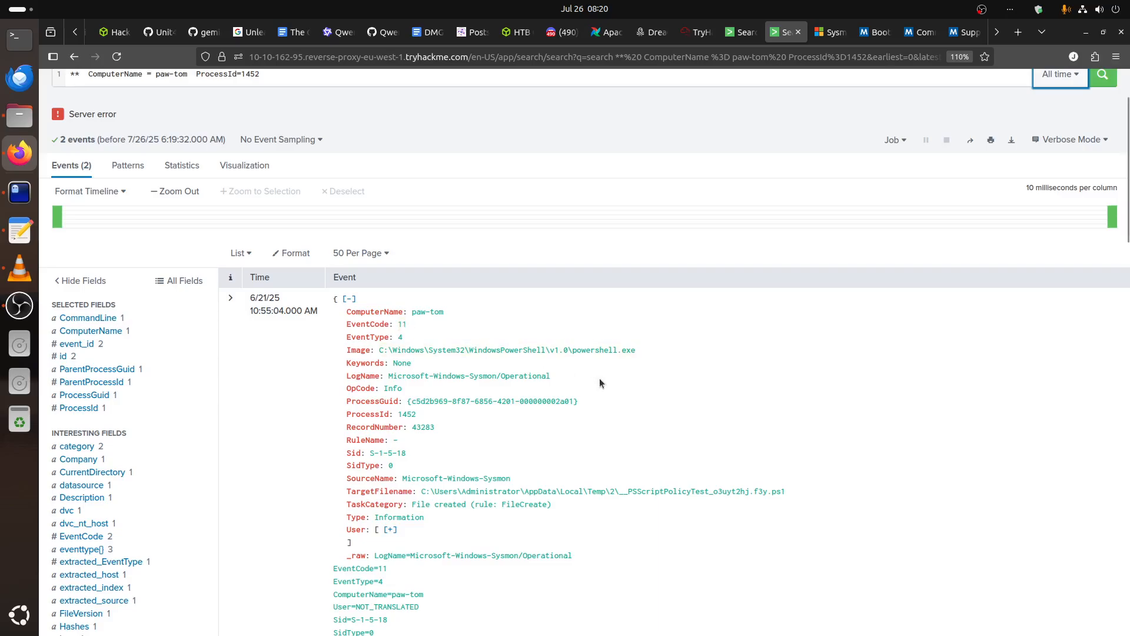
{"action": "scroll", "coordinate": [601, 385], "scroll_direction": "down", "scroll_amount": 10}
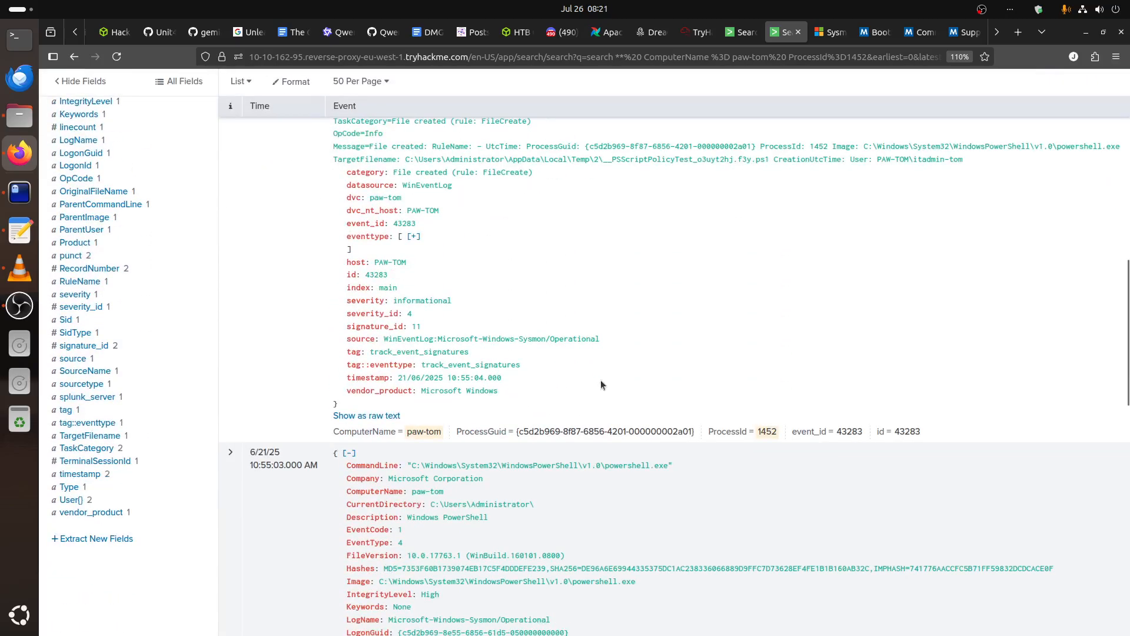
{"action": "scroll", "coordinate": [601, 384], "scroll_direction": "down", "scroll_amount": 8}
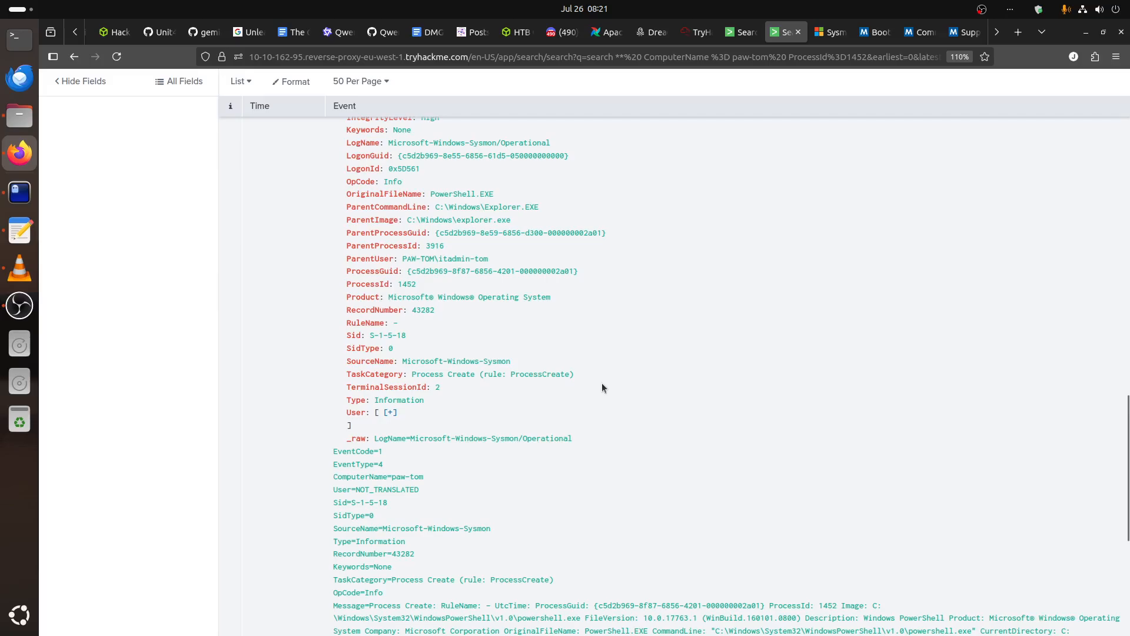
{"action": "scroll", "coordinate": [602, 388], "scroll_direction": "up", "scroll_amount": 2}
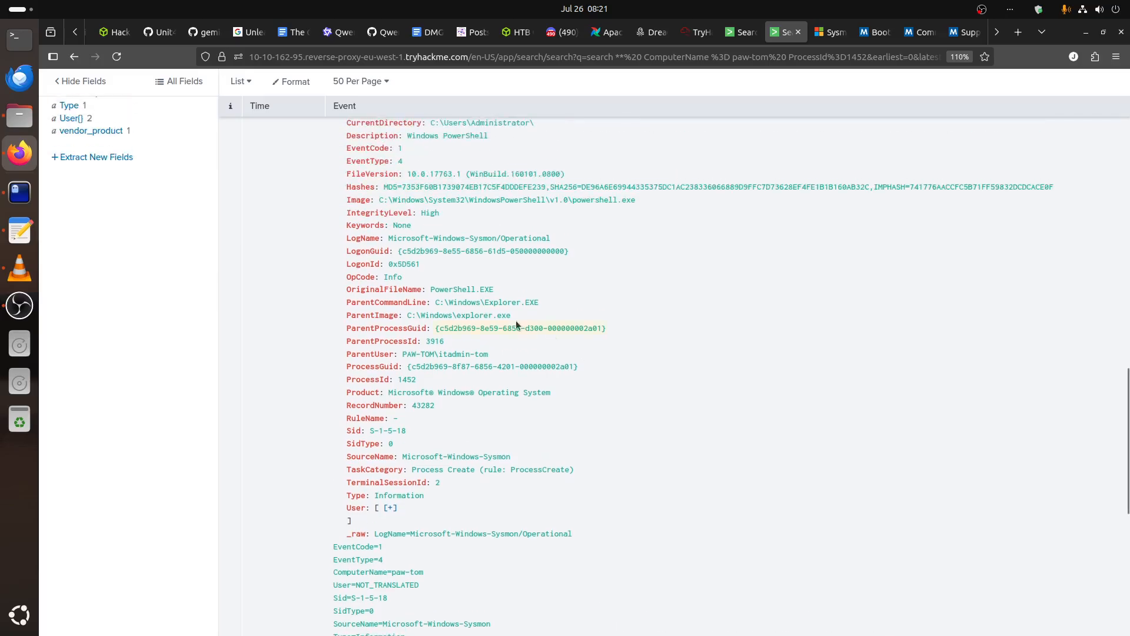
{"action": "scroll", "coordinate": [576, 349], "scroll_direction": "down", "scroll_amount": 7}
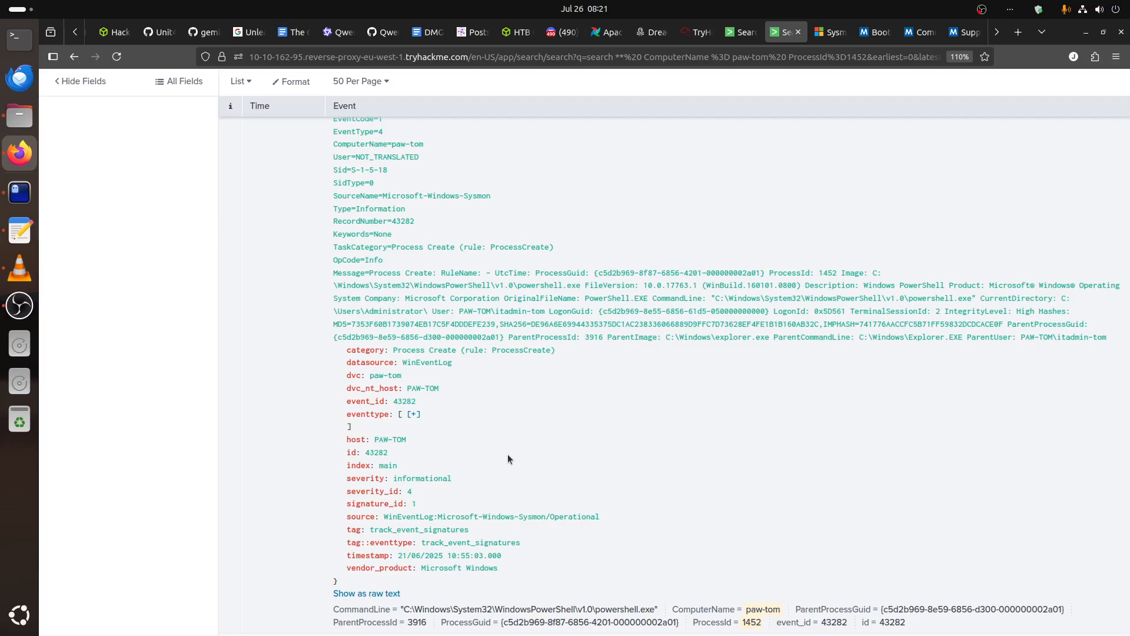
{"action": "scroll", "coordinate": [684, 535], "scroll_direction": "up", "scroll_amount": 3}
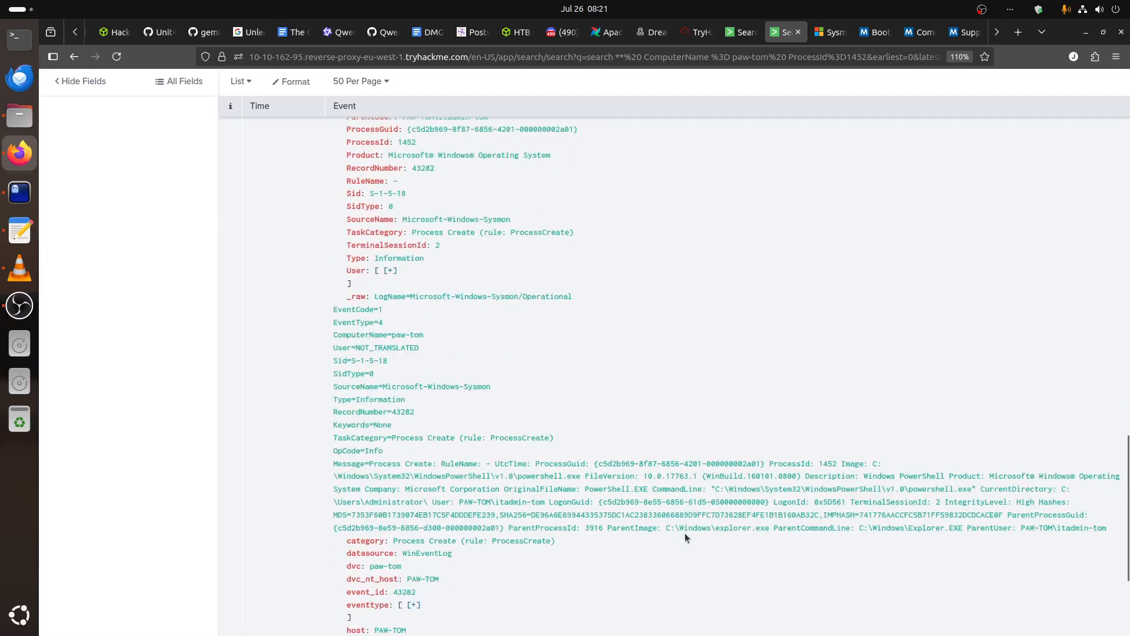
Take the parent process ID of PowerShell process 1452 from the table and run the paw-tom search with ProcessId=3916.
{"action": "left_click", "coordinate": [741, 33]}
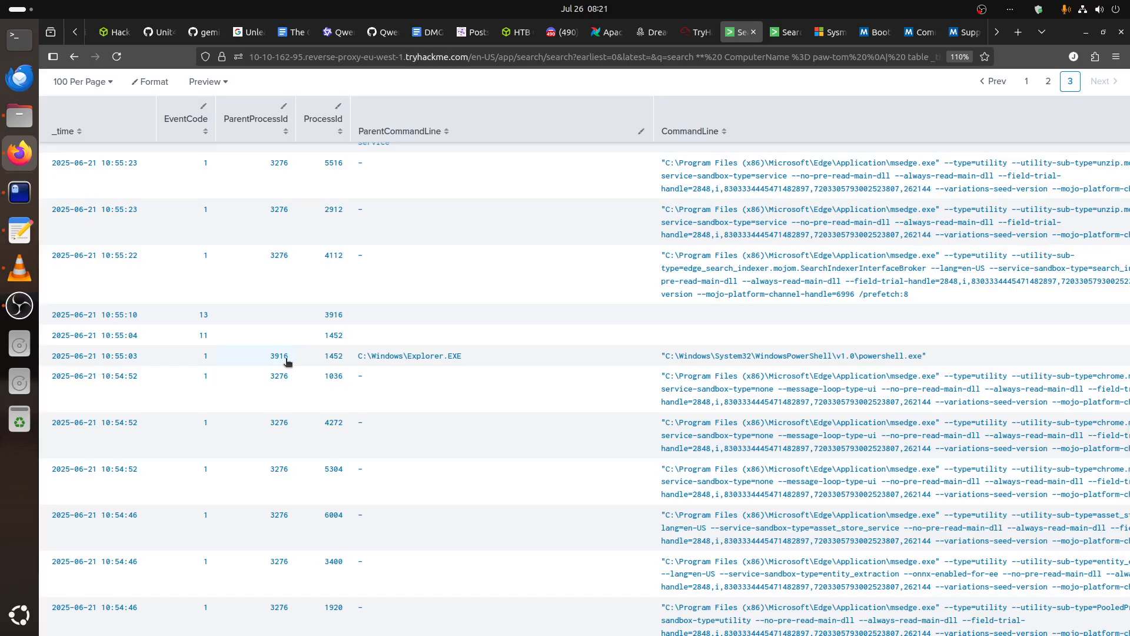
{"action": "key", "text": "ctrl+Tab"}
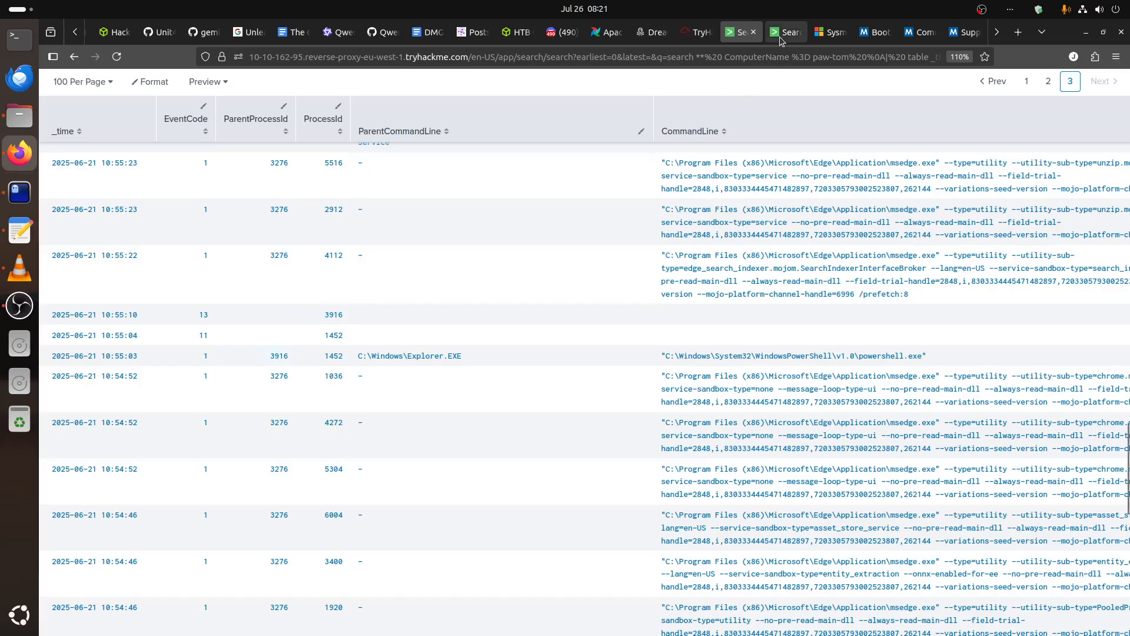
{"action": "scroll", "coordinate": [400, 281], "scroll_direction": "up", "scroll_amount": 10}
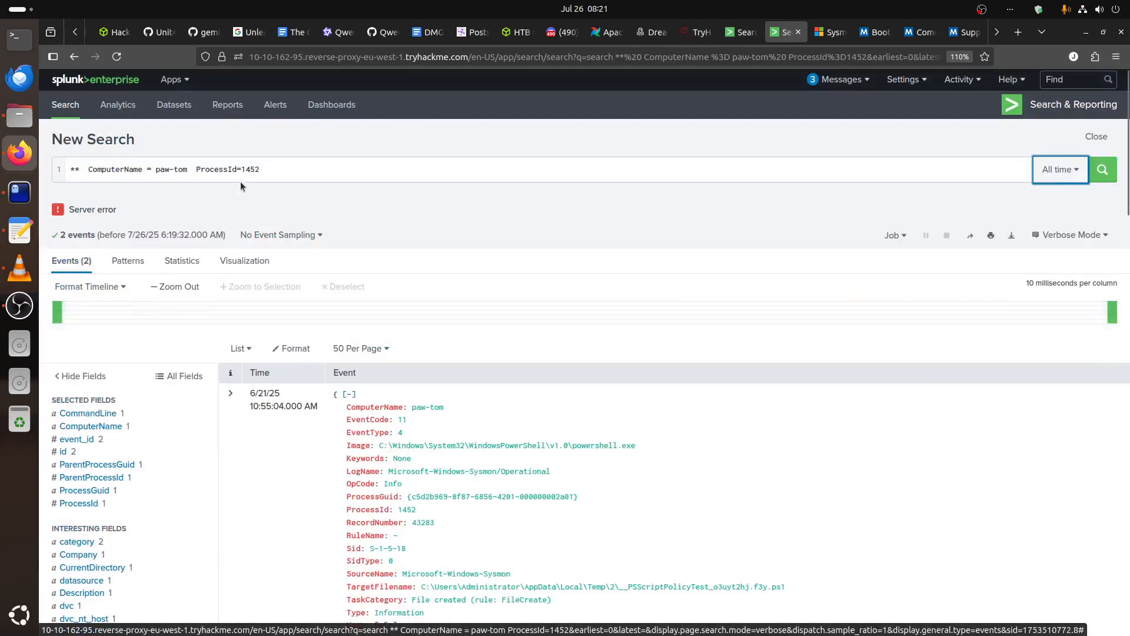
{"action": "left_click_drag", "start_coordinate": [241, 170], "coordinate": [334, 171]}
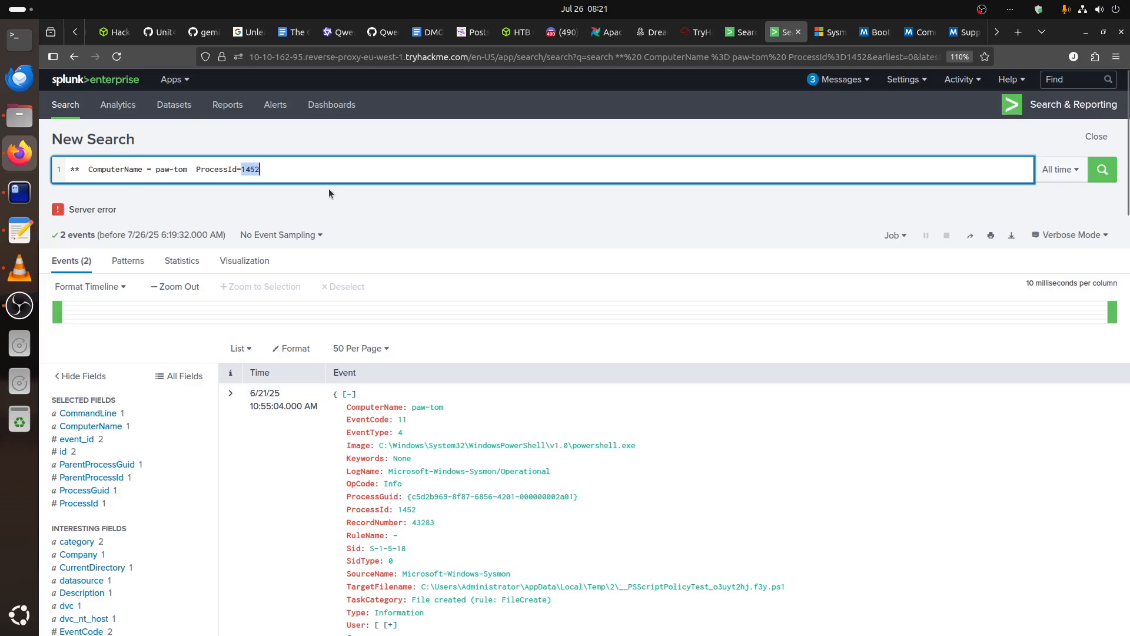
{"action": "type", "text": "3916"}
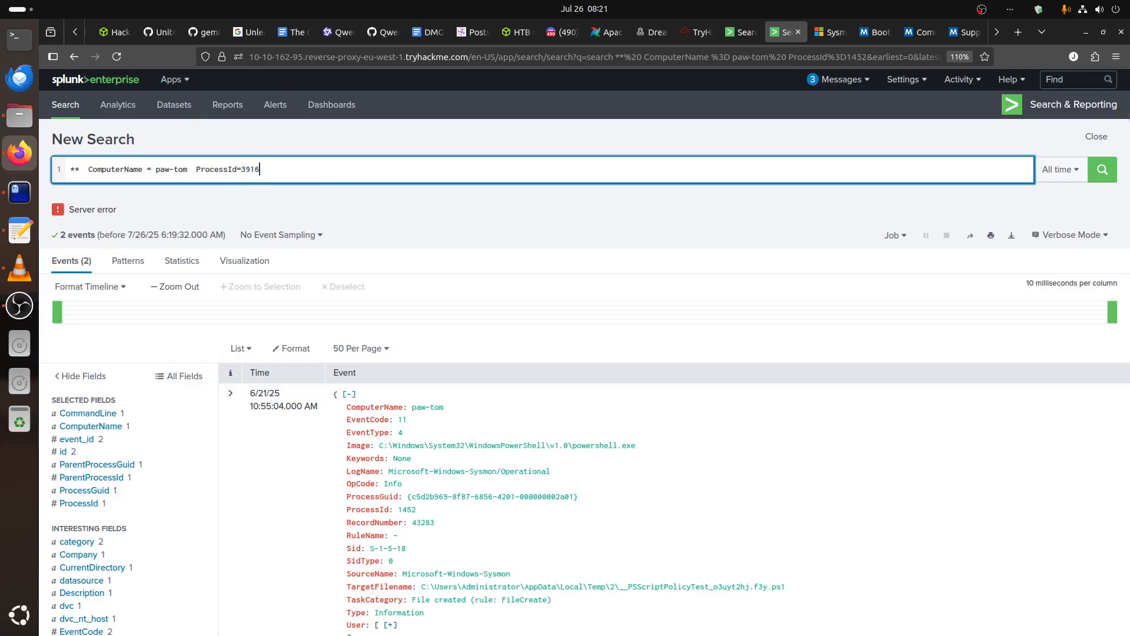
{"action": "left_click", "coordinate": [1101, 177]}
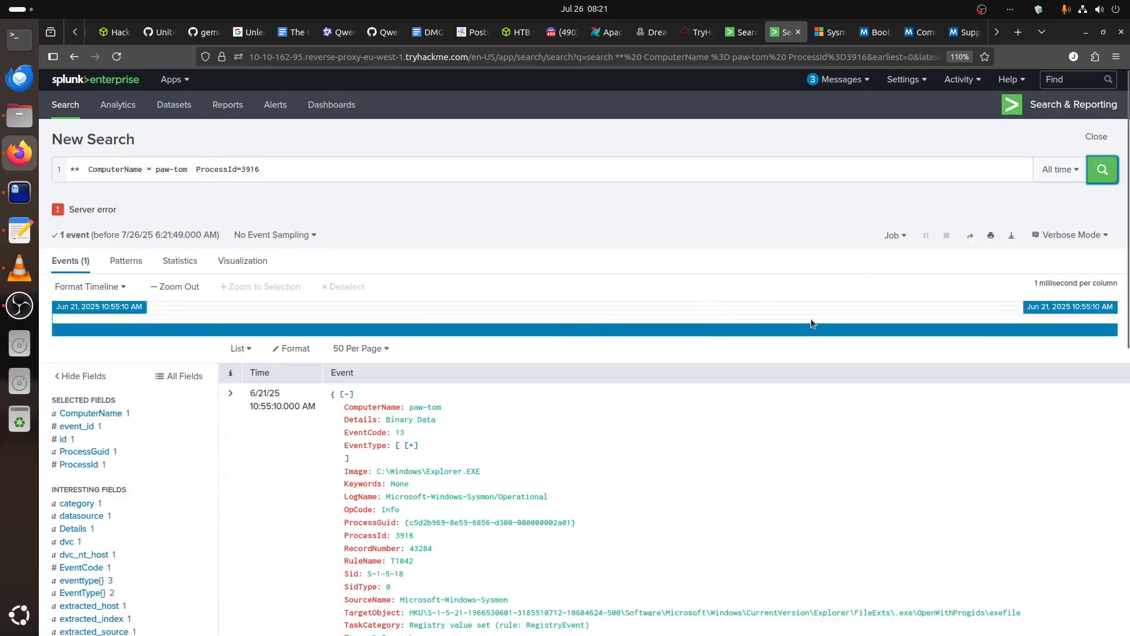
Examine the ProcessId 3916 event for its timestamp, image, registry target object and task category.
{"action": "double_click", "coordinate": [811, 320]}
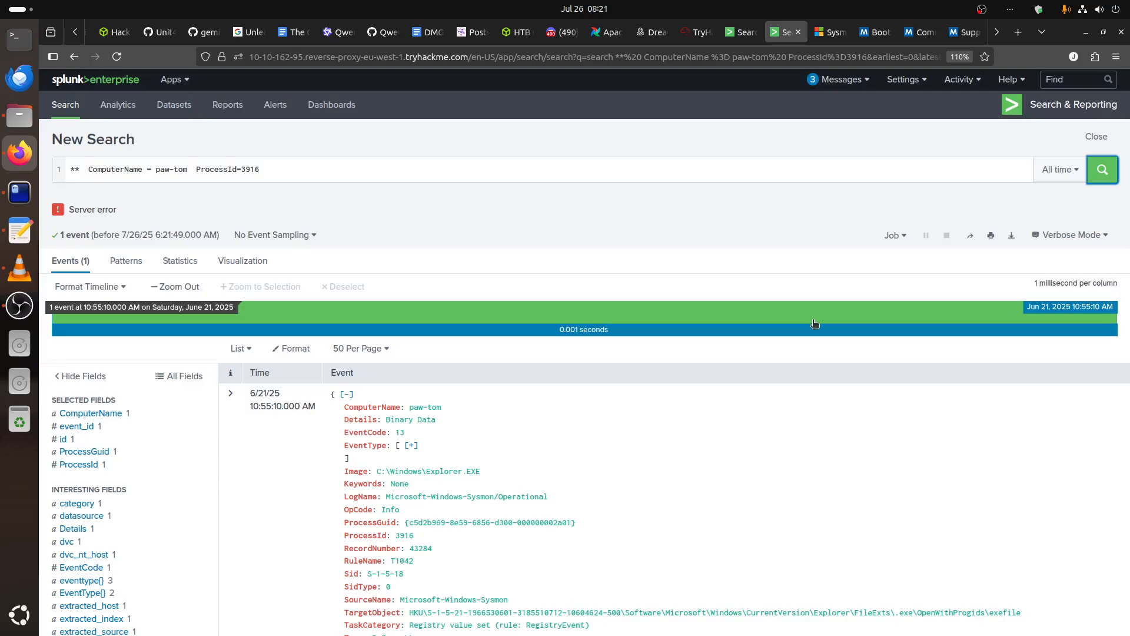
{"action": "scroll", "coordinate": [815, 325], "scroll_direction": "down", "scroll_amount": 5}
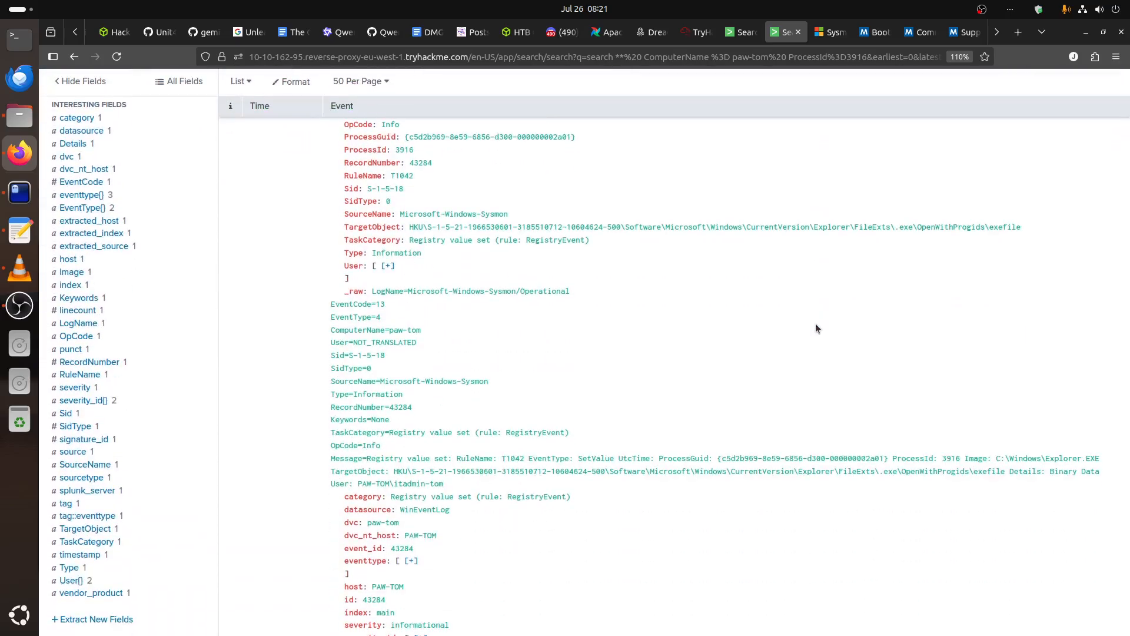
{"action": "scroll", "coordinate": [815, 323], "scroll_direction": "up", "scroll_amount": 5}
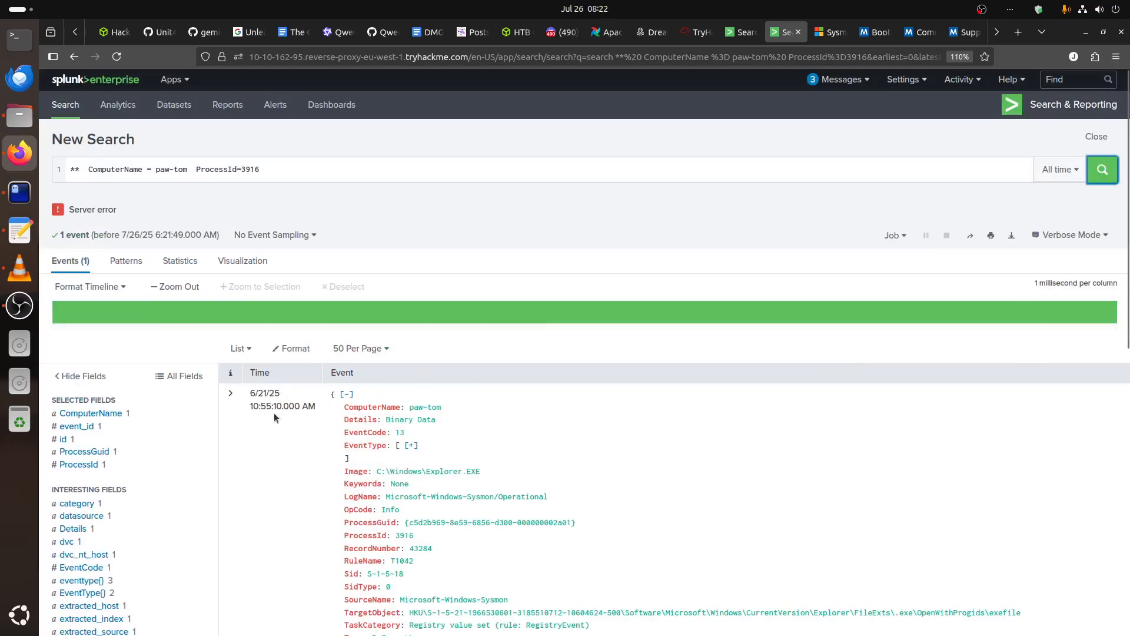
{"action": "scroll", "coordinate": [800, 471], "scroll_direction": "down", "scroll_amount": 10}
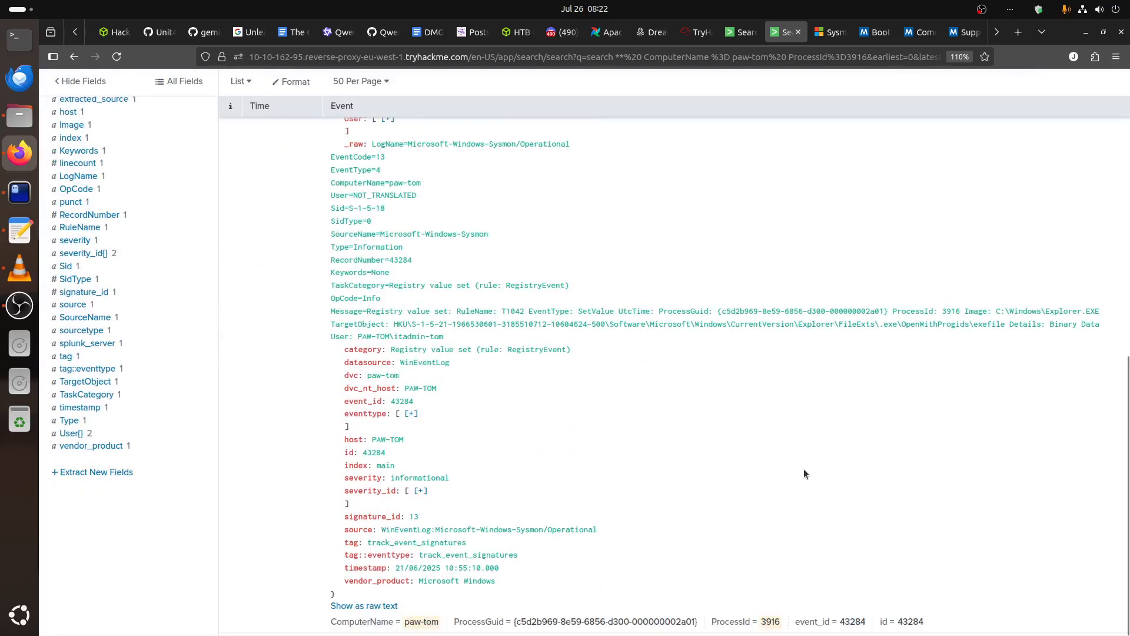
Cross-check the ProcessId 3916 event against the paw-tom results table, the threat intel IOCs and Sysmon's Event ID 13 documentation.
{"action": "left_click", "coordinate": [751, 34]}
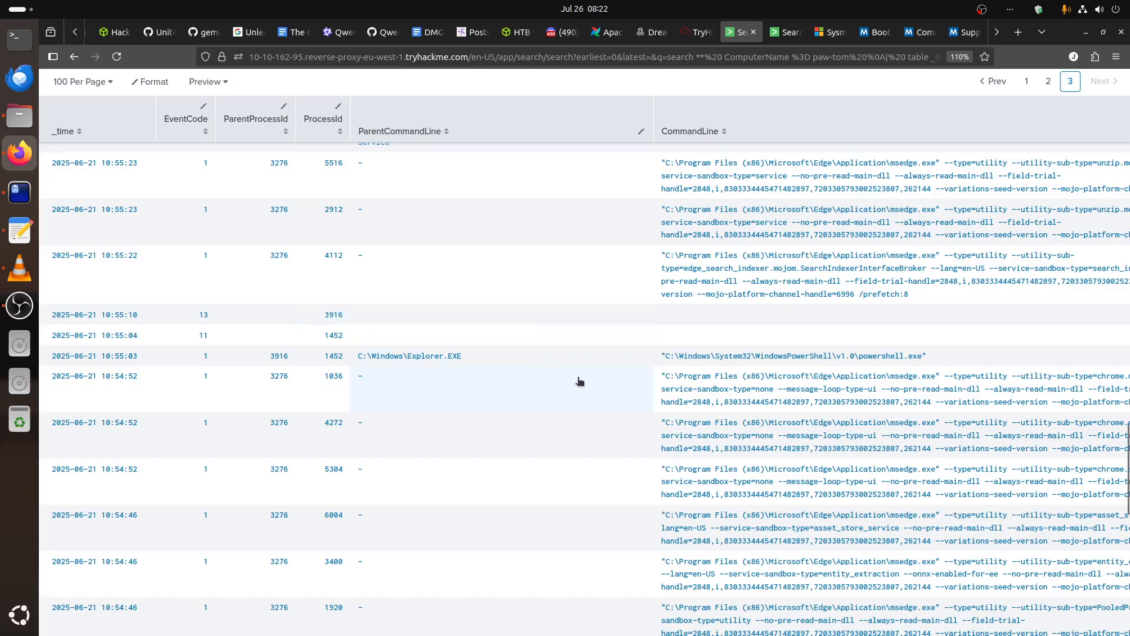
{"action": "left_click", "coordinate": [690, 33]}
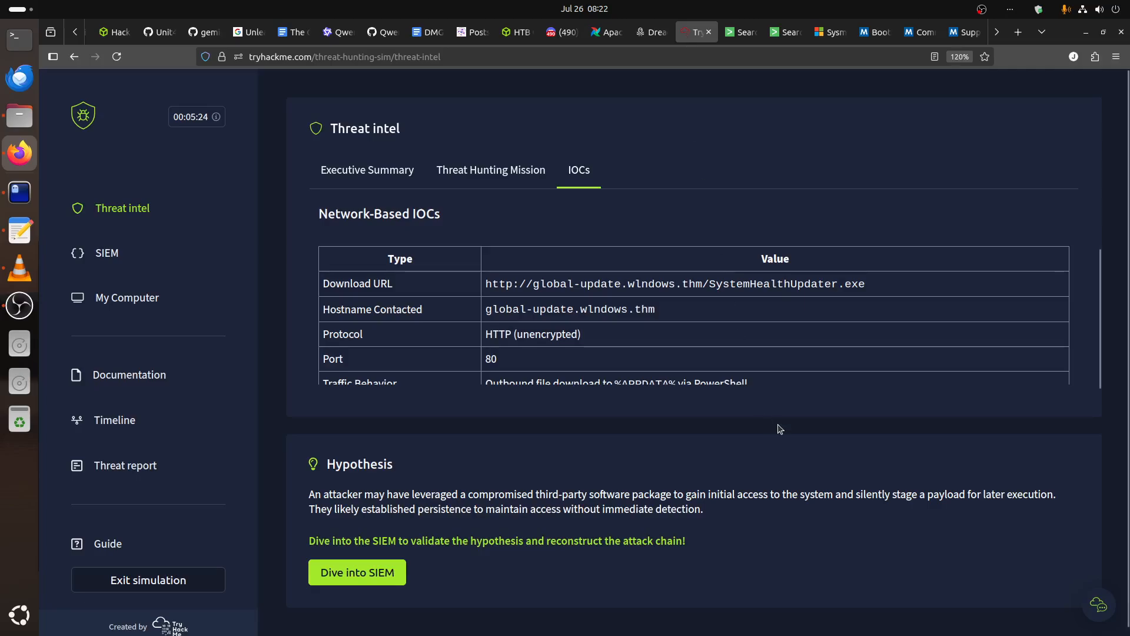
{"action": "left_click", "coordinate": [744, 32]}
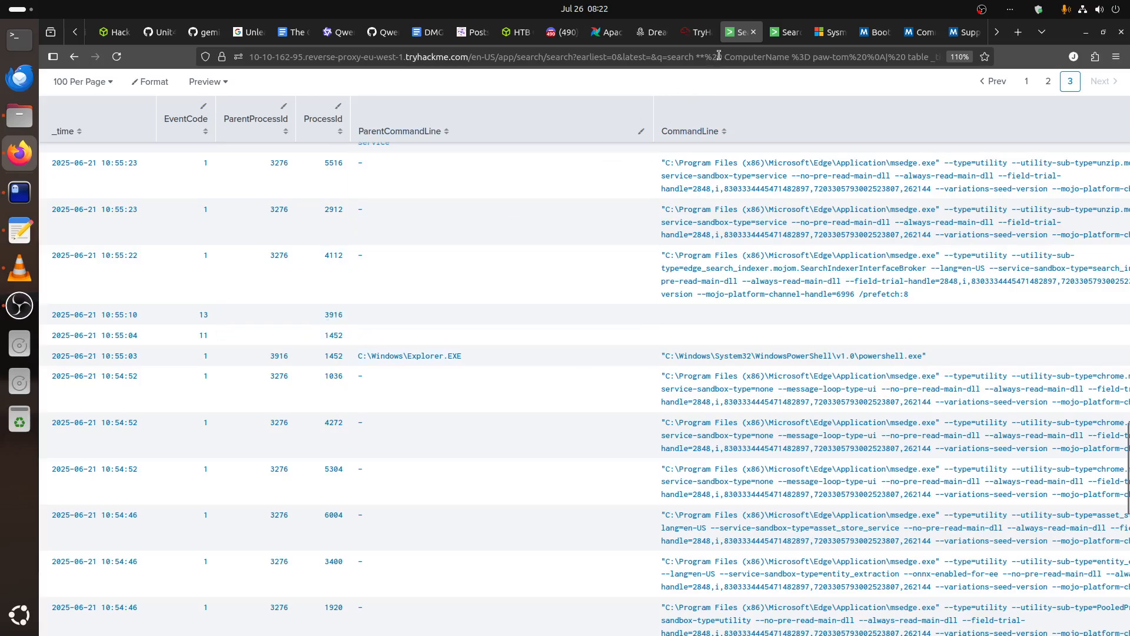
{"action": "left_click", "coordinate": [830, 32]}
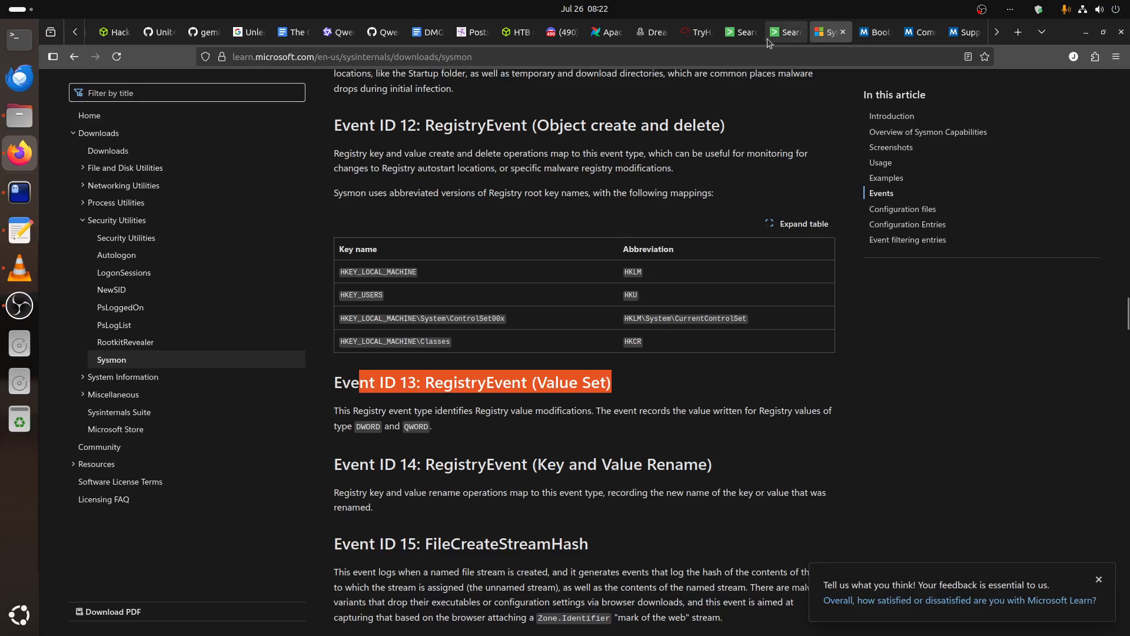
{"action": "left_click", "coordinate": [783, 32]}
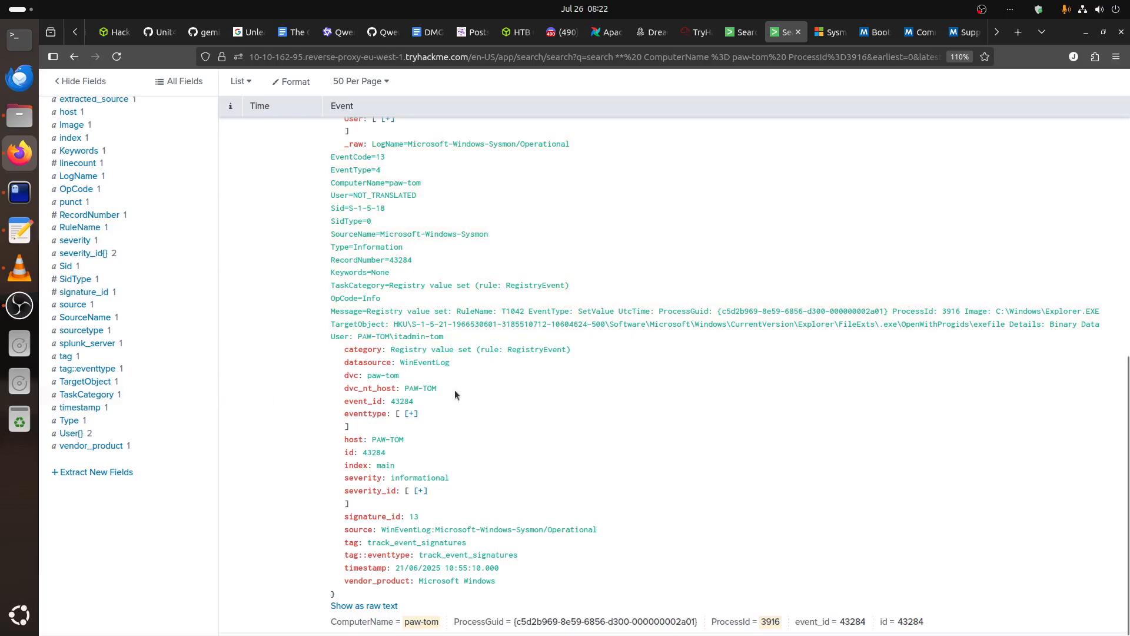
{"action": "scroll", "coordinate": [455, 390], "scroll_direction": "up", "scroll_amount": 15}
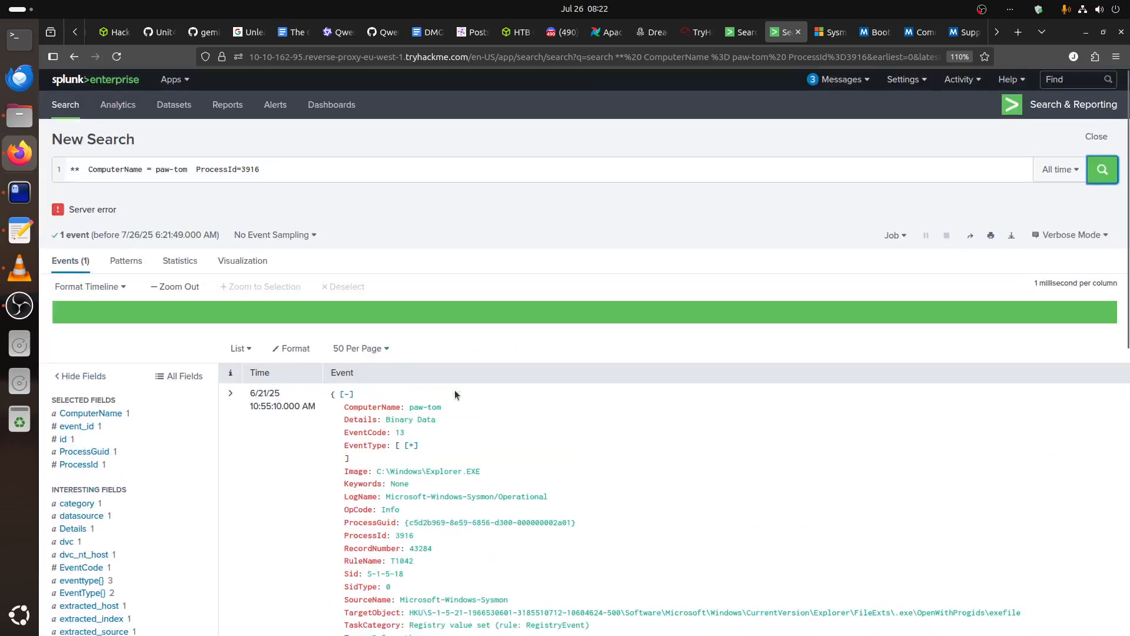
{"action": "left_click", "coordinate": [13, 307]}
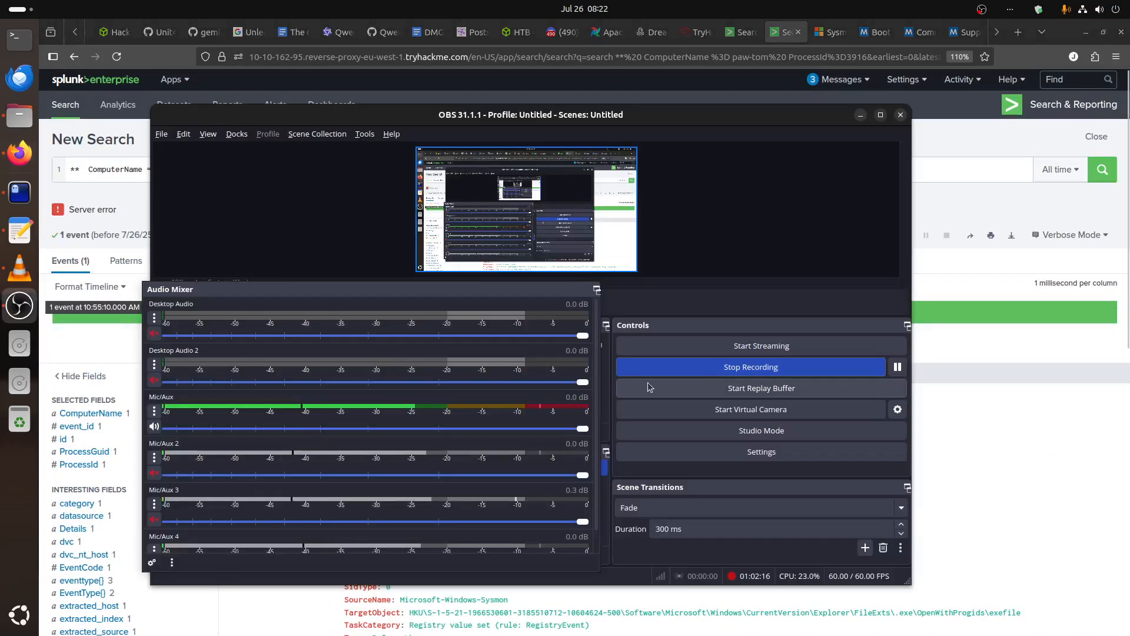